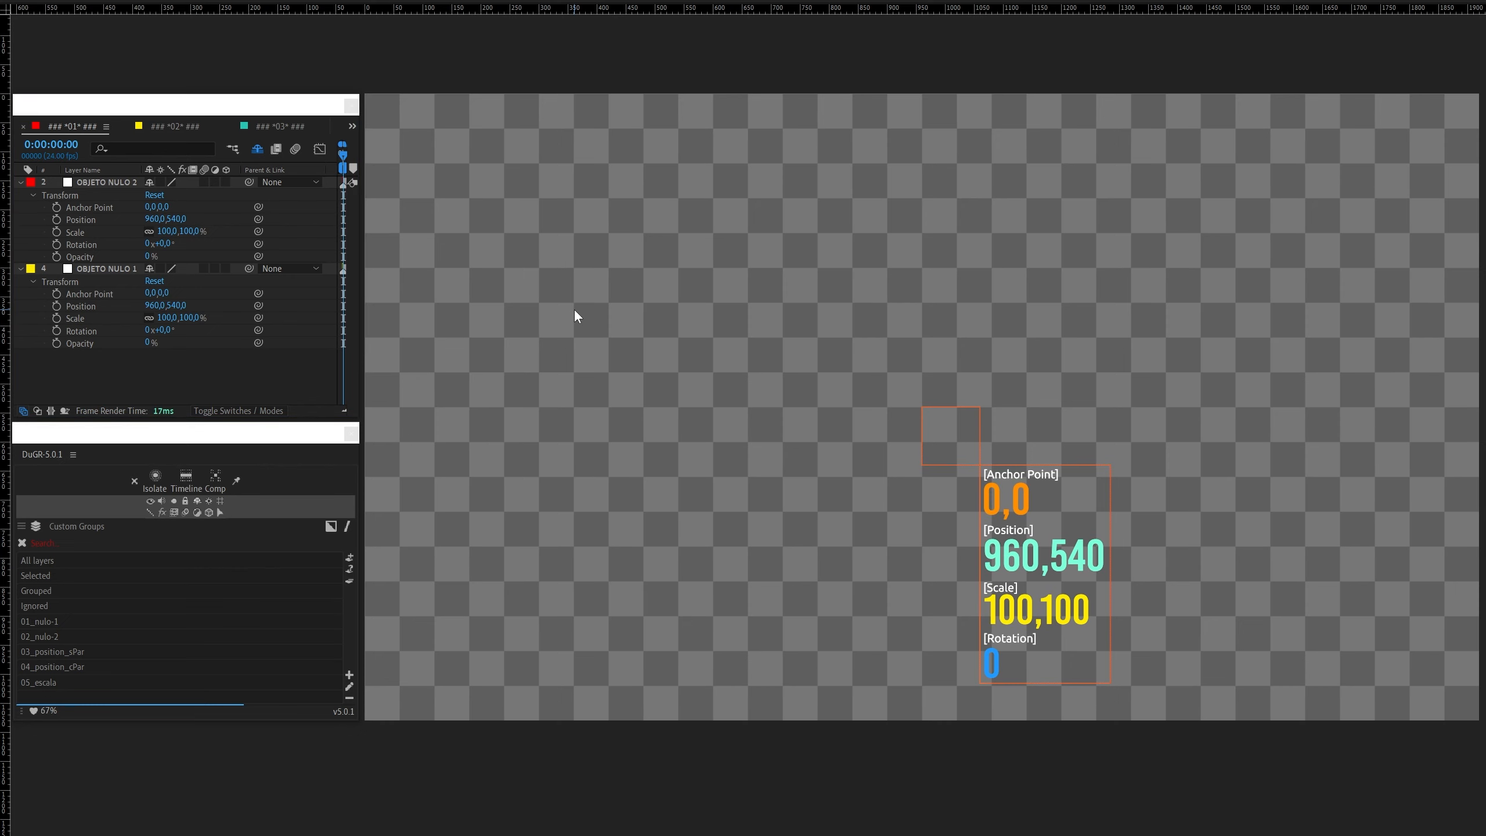
# Step: View the ### *02* ### composition showing the composition's origin point and return to ### *01* ###
pyautogui.click(114, 116)
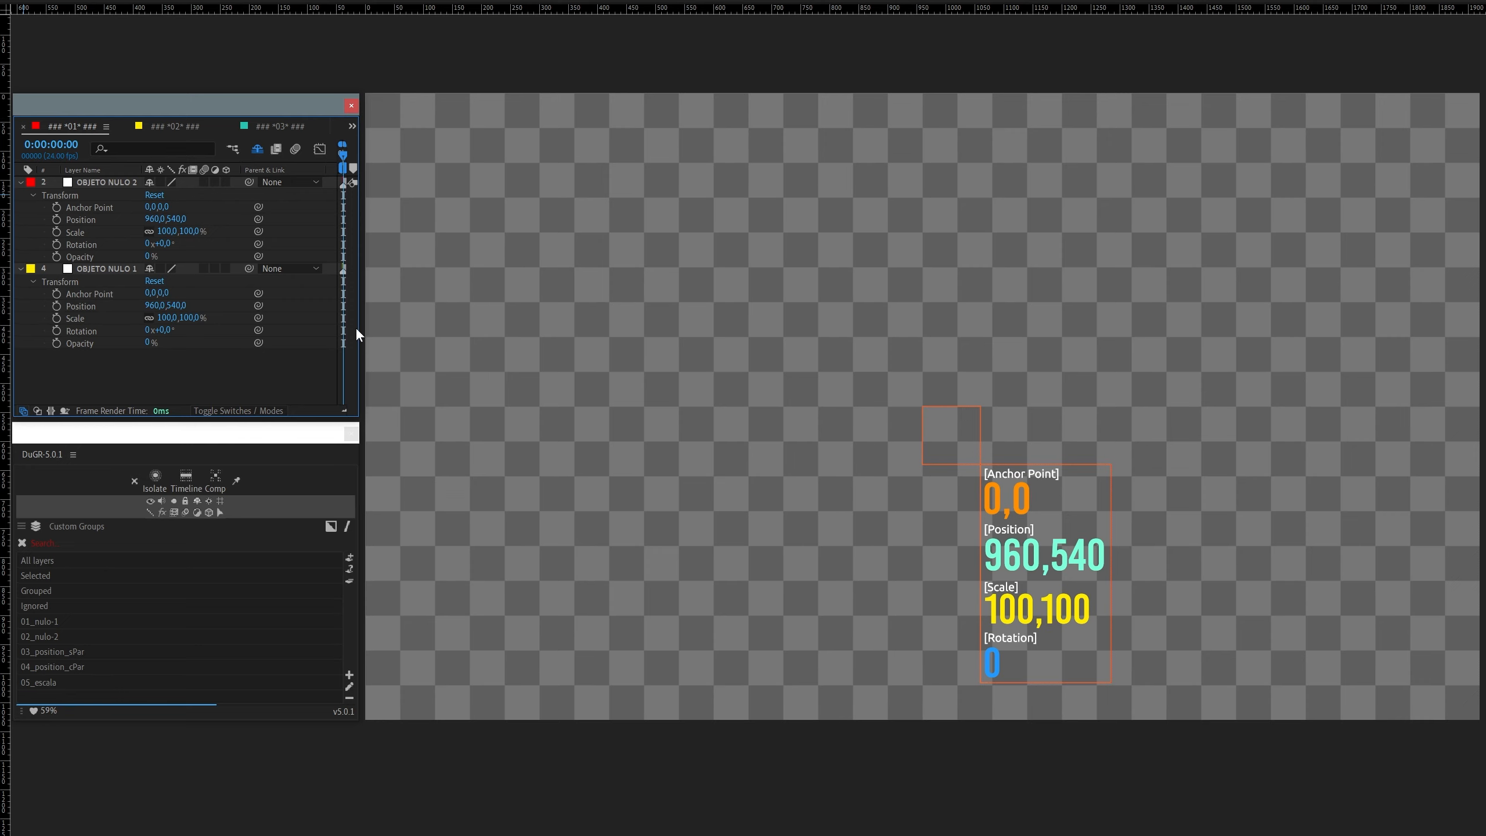
pyautogui.click(240, 126)
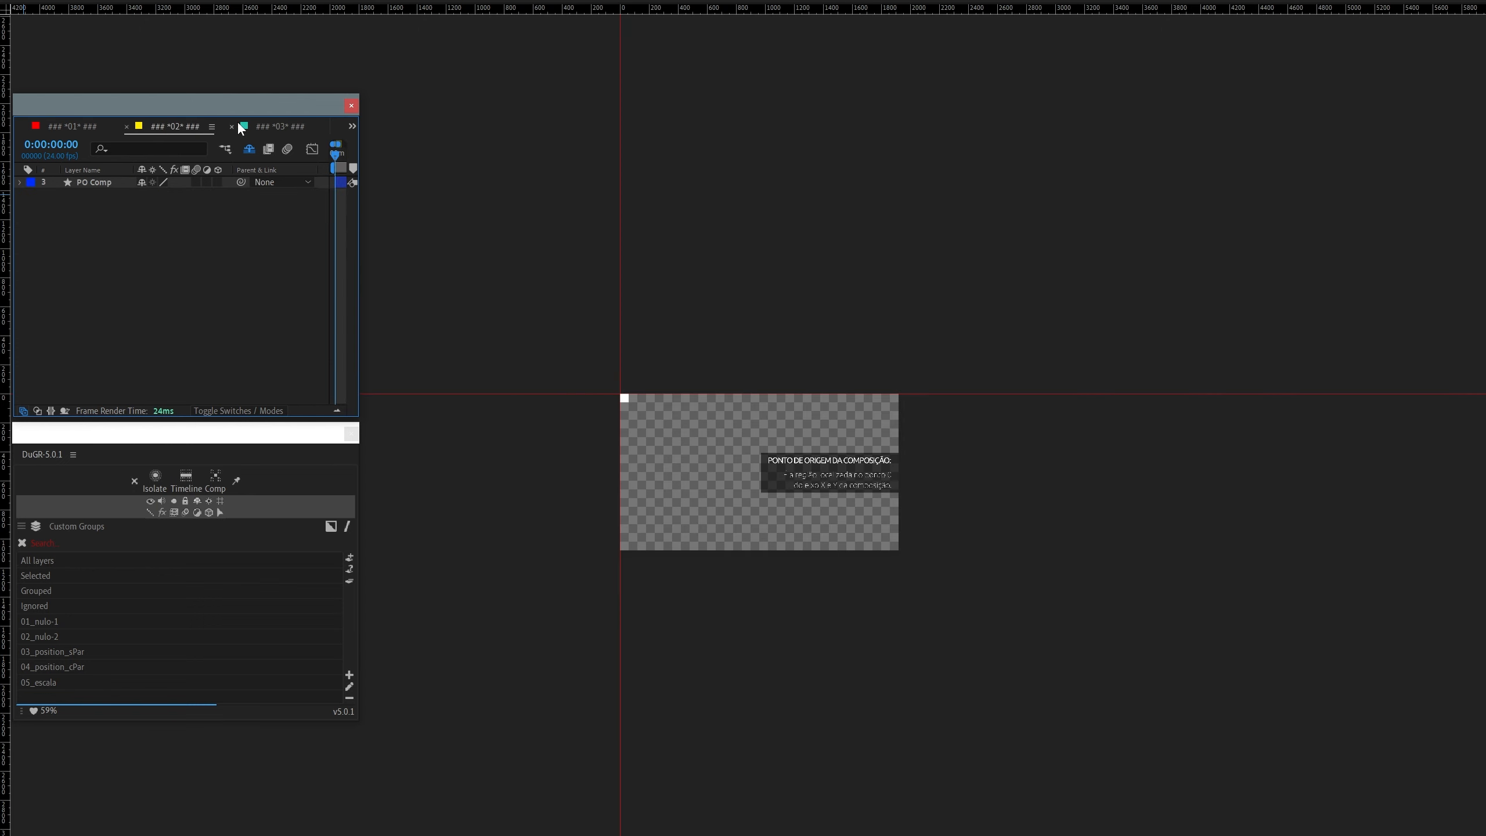
pyautogui.click(53, 125)
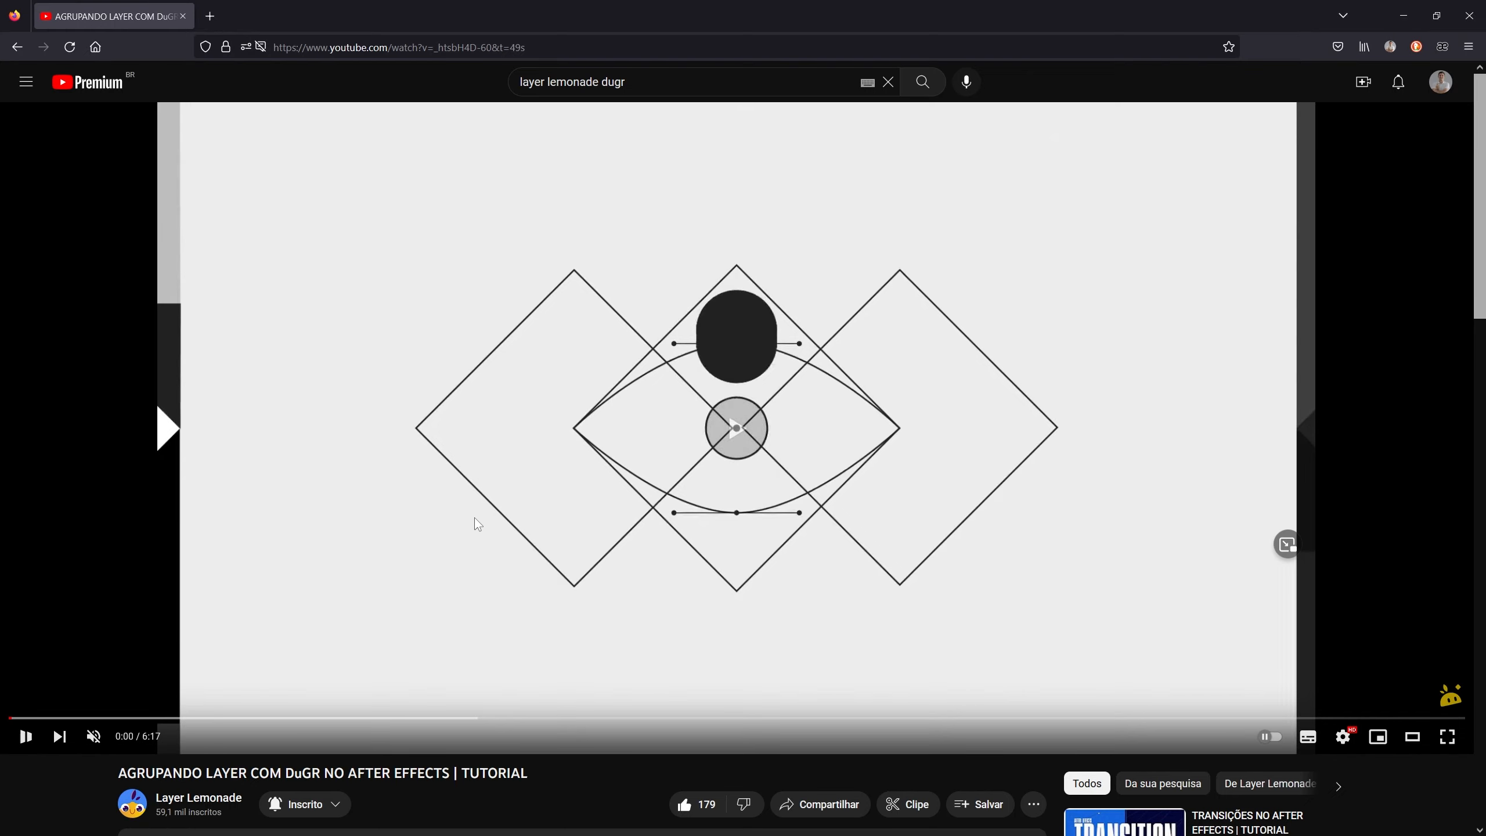
# Step: Preview the opening of the DuGR layer-grouping tutorial on YouTube, pause it and return to After Effects
pyautogui.moveTo(16, 718); pyautogui.dragTo(35, 722)
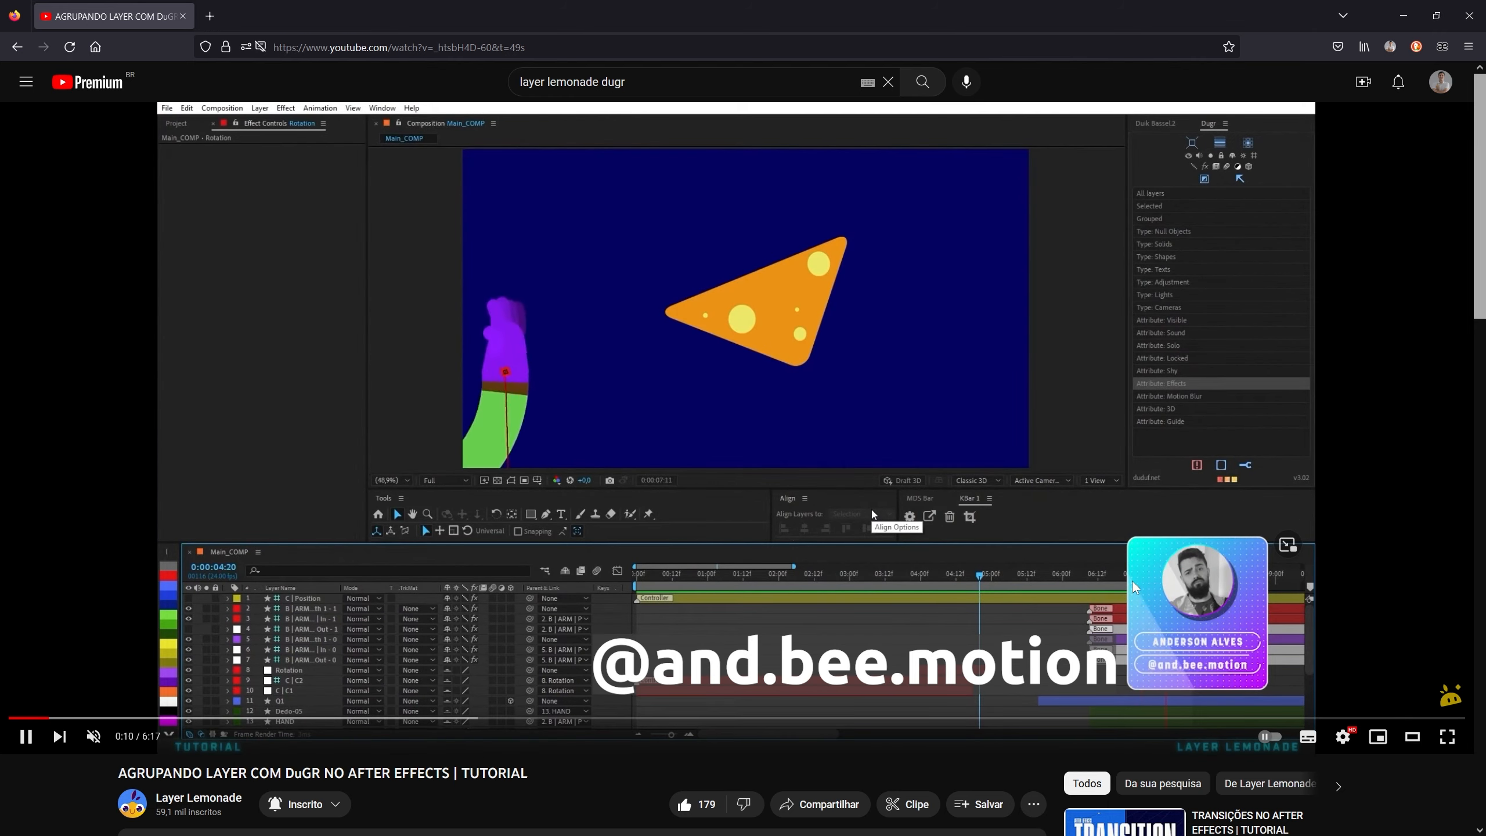
pyautogui.click(633, 379)
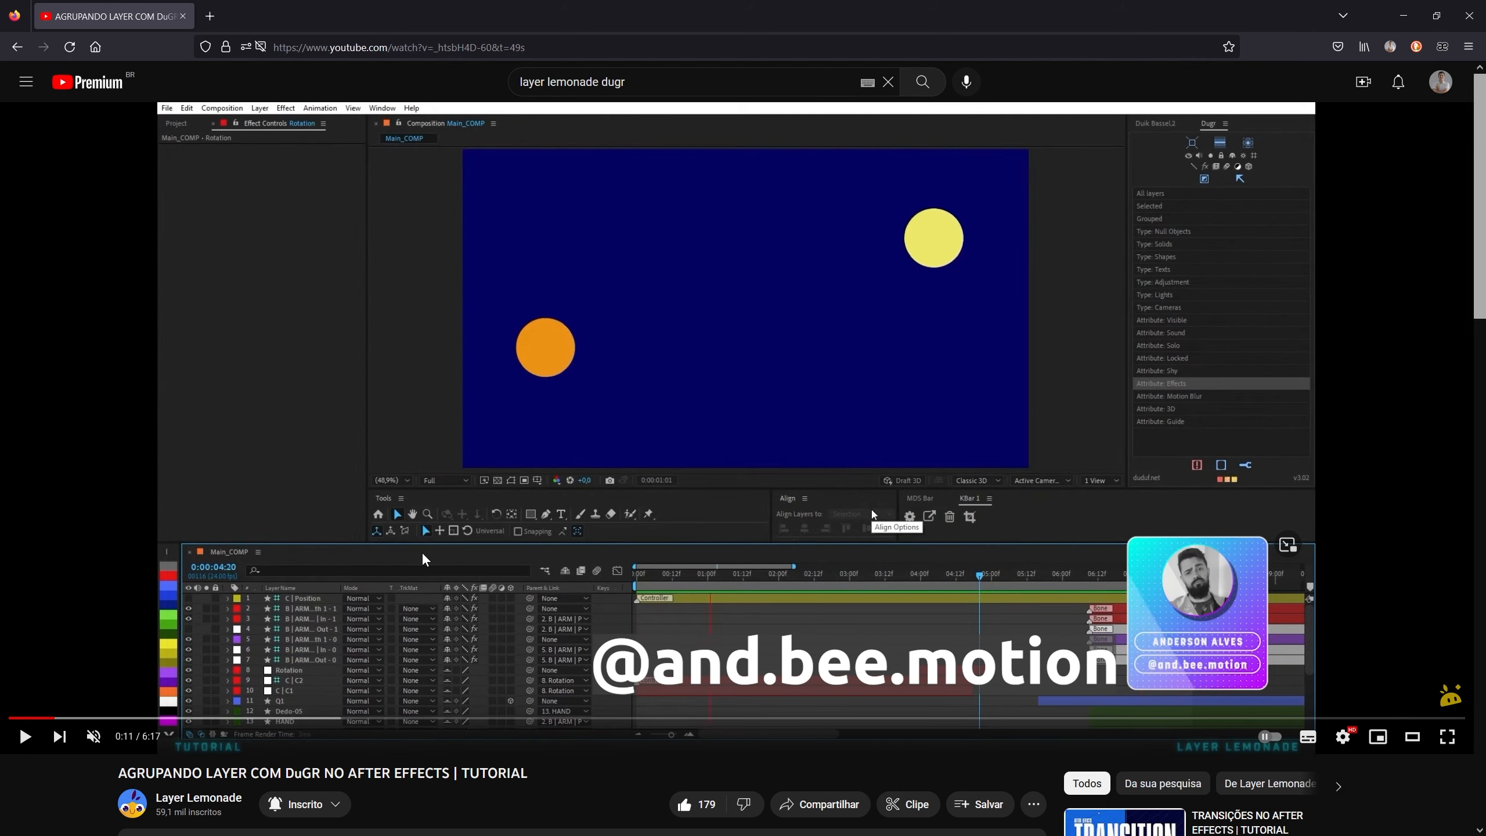
pyautogui.click(1402, 16)
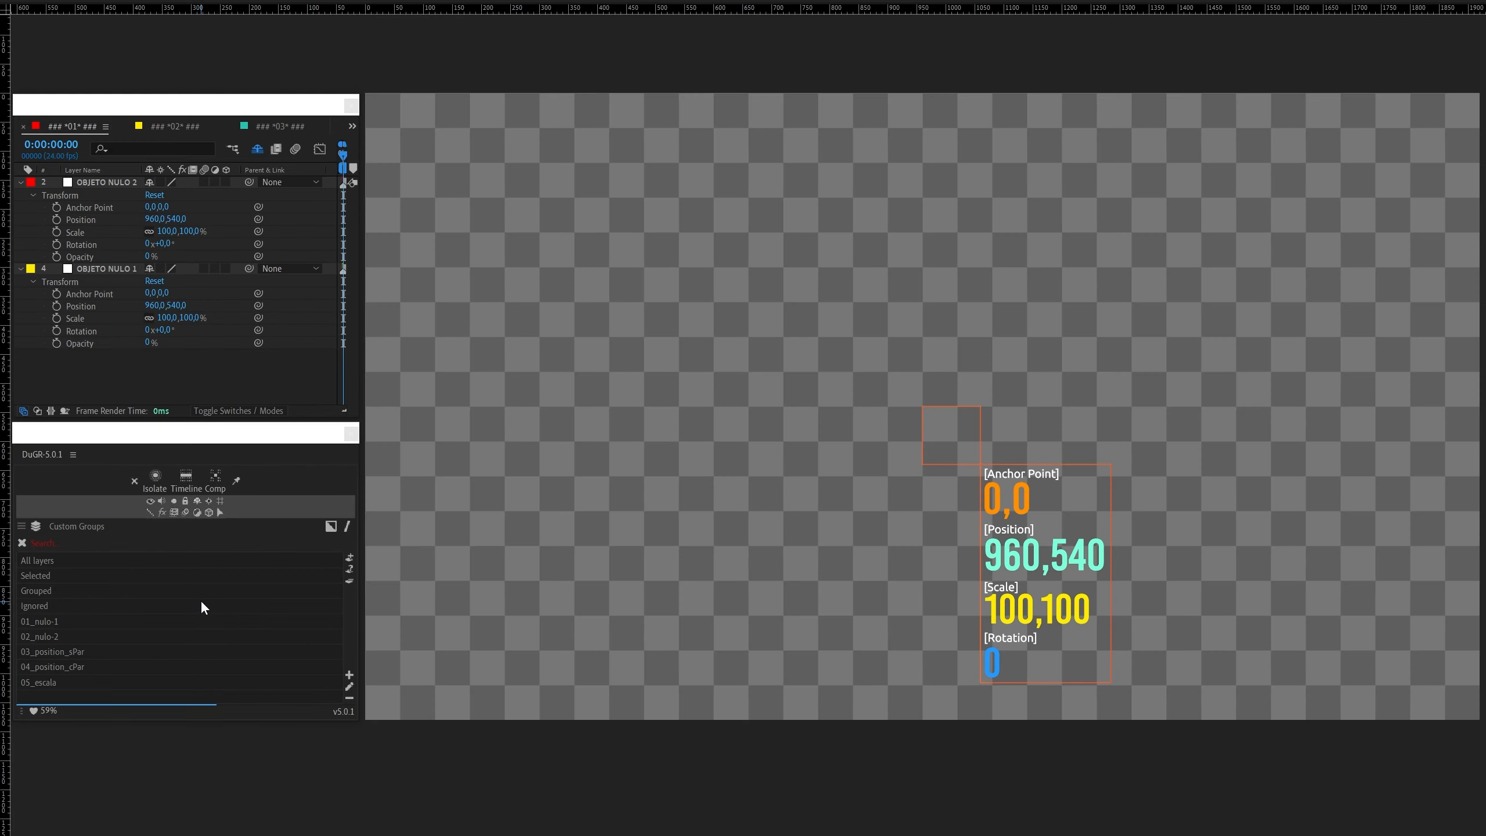
# Step: Collapse the transform properties of OBJETO NULO 2 and OBJETO NULO 1, selecting each null in turn and clearing the selection
pyautogui.click(118, 183)
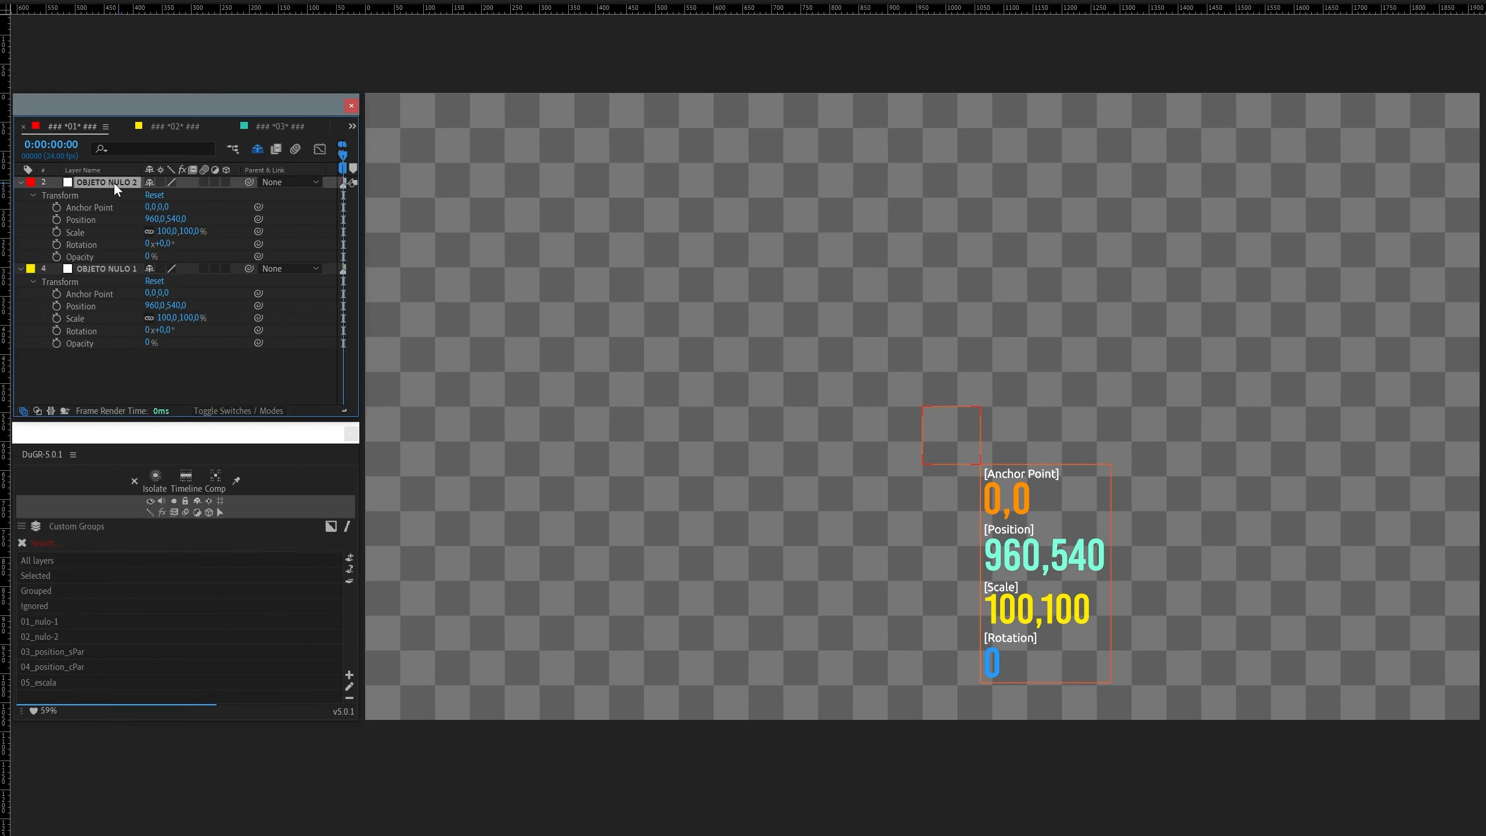
pyautogui.click(20, 183)
pyautogui.click(20, 195)
pyautogui.click(148, 221)
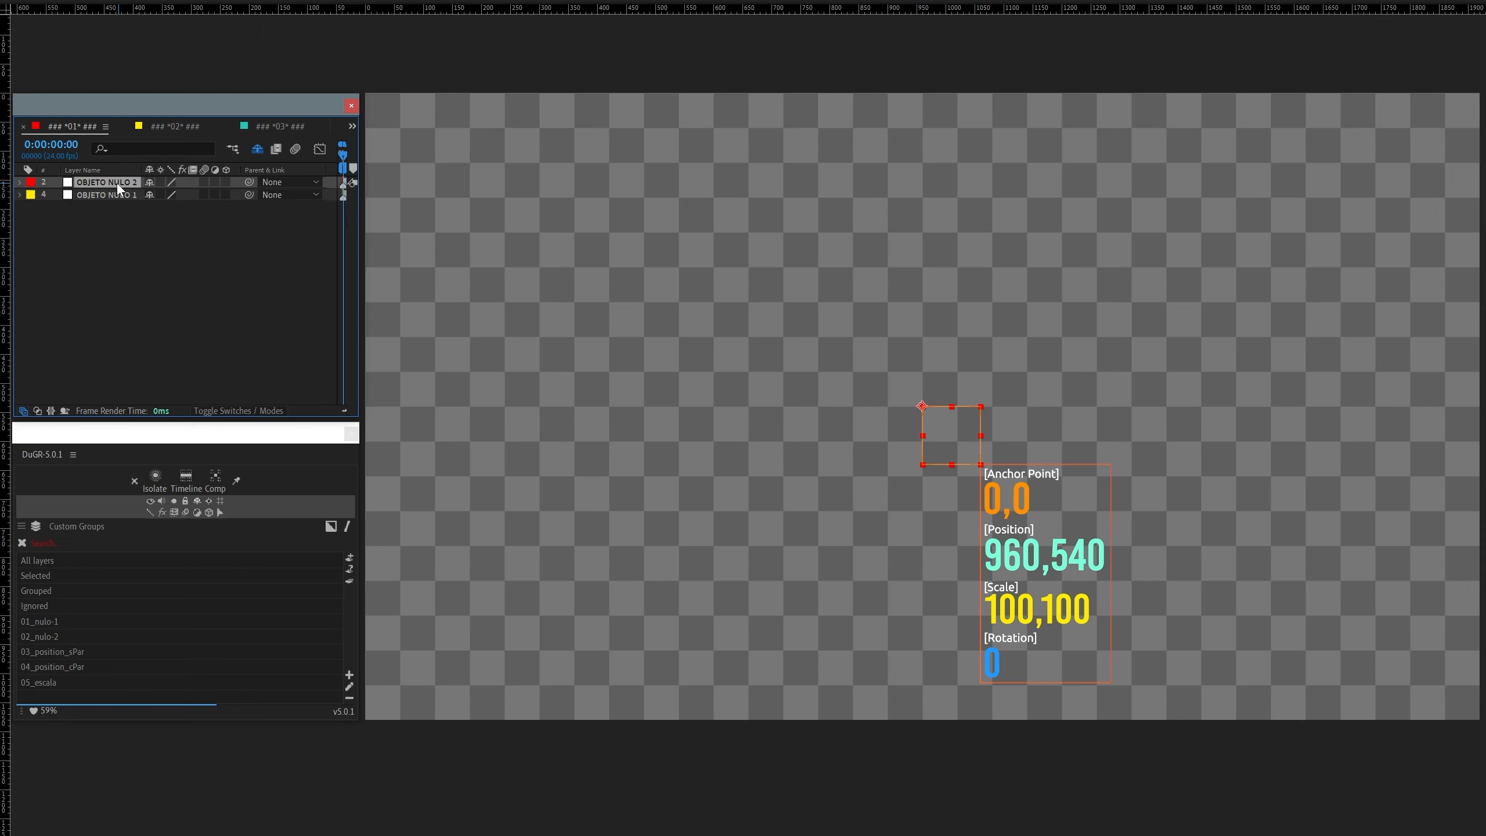
pyautogui.click(118, 195)
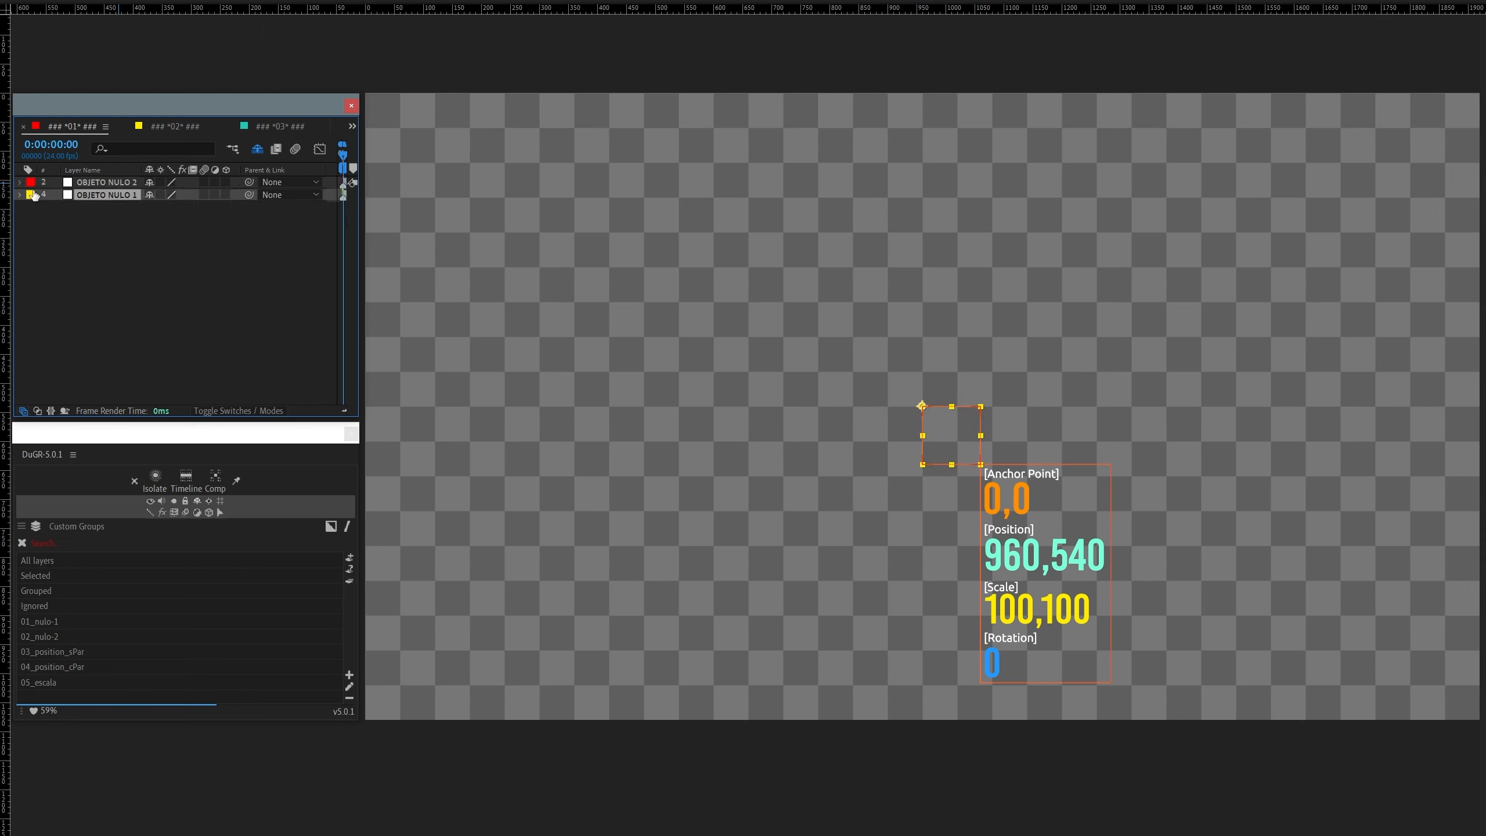
pyautogui.click(178, 317)
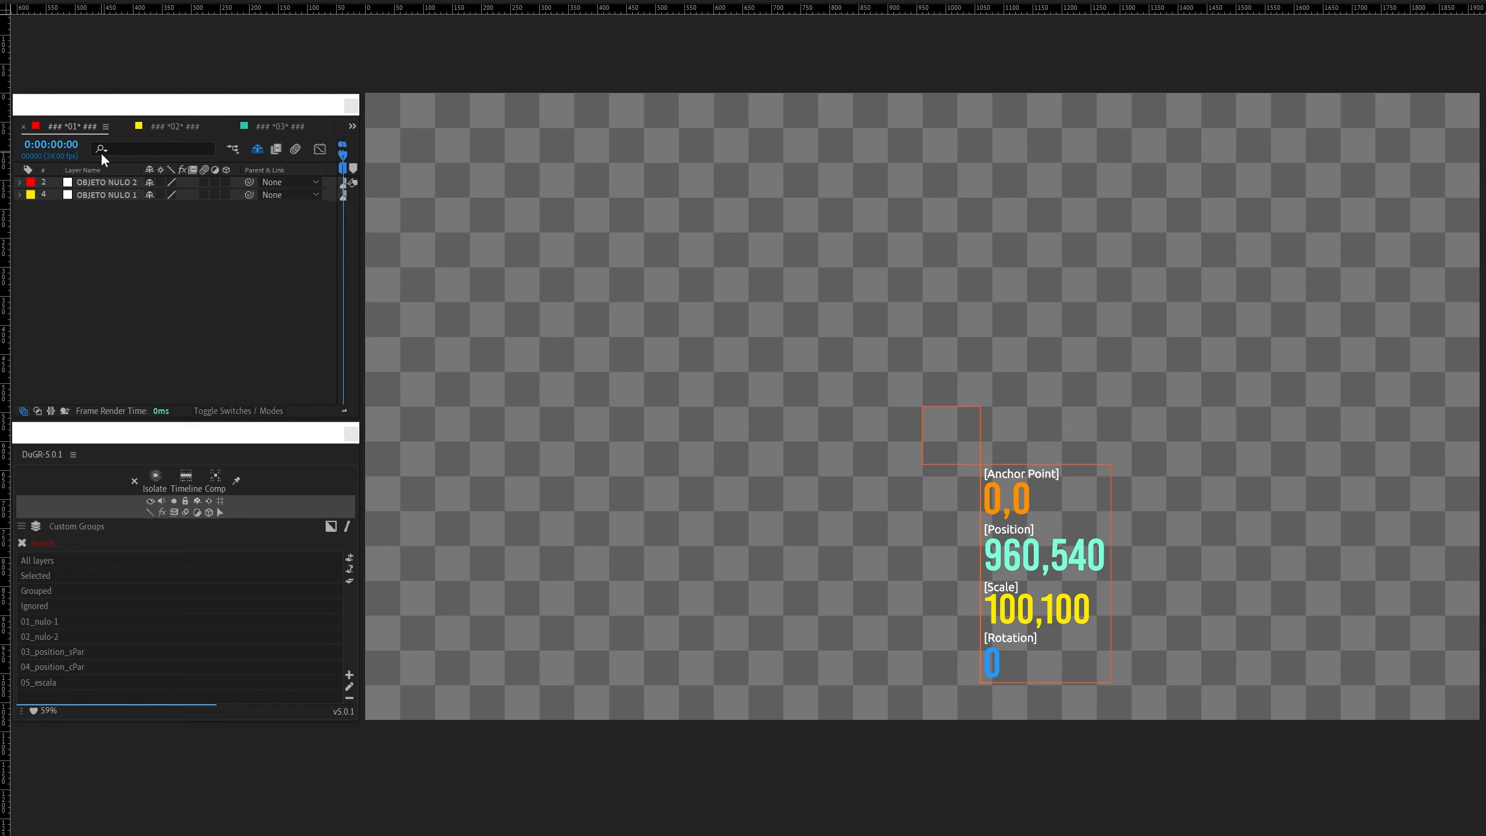
# Step: Move OBJETO NULO 2 to about 430,406 and OBJETO NULO 1 to about 1096,405, and undo both moves
pyautogui.moveTo(951, 432); pyautogui.dragTo(1025, 373)
pyautogui.click(1030, 354)
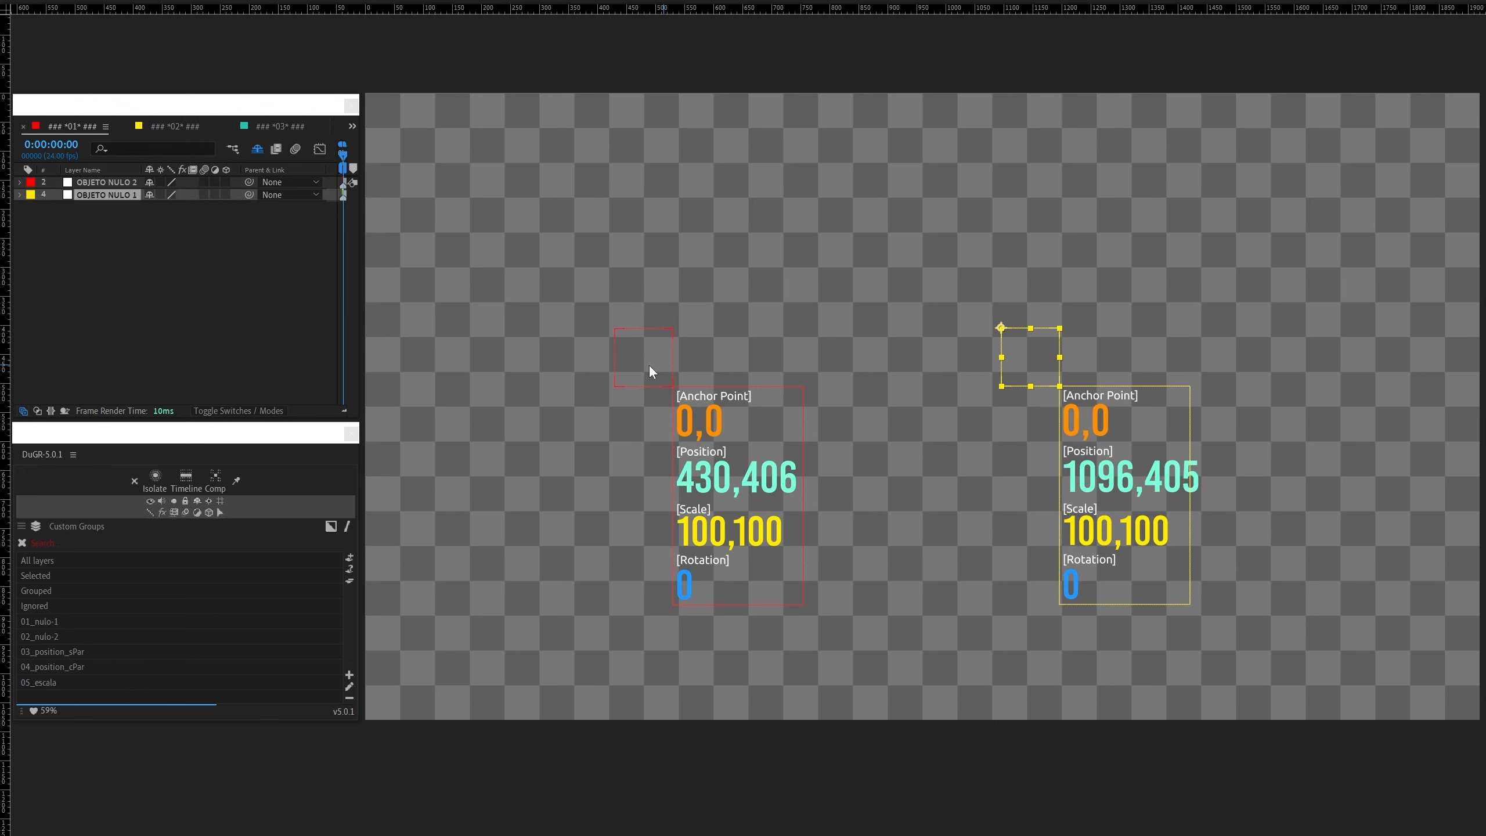
pyautogui.click(650, 370)
pyautogui.click(1050, 362)
pyautogui.hotkey('ctrl', 'z')
pyautogui.hotkey('ctrl', 'z')
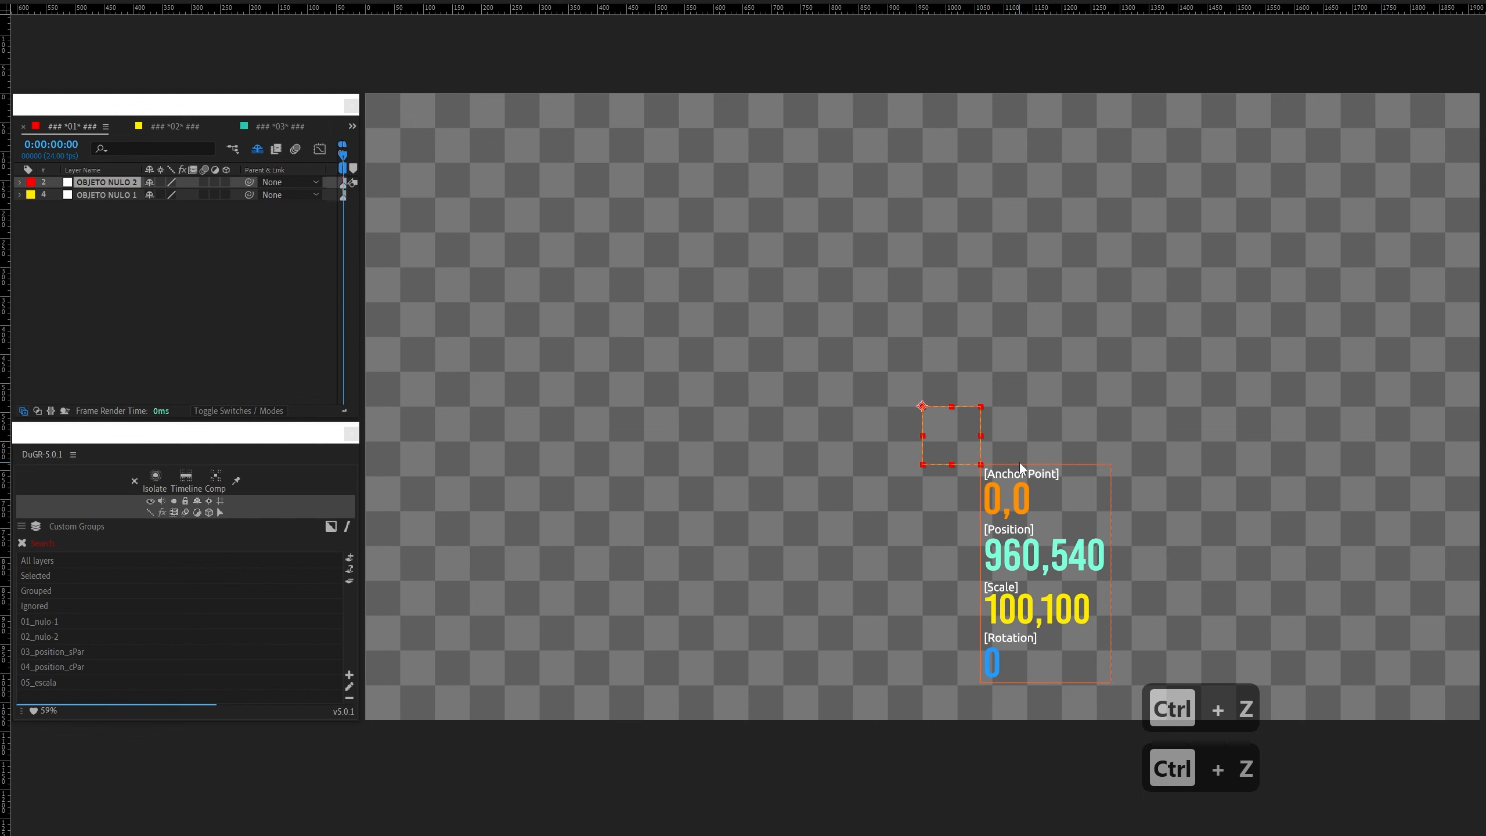
# Step: Expand the transform properties of both nulls and move OBJETO NULO 2 to about 650,431
pyautogui.click(19, 194)
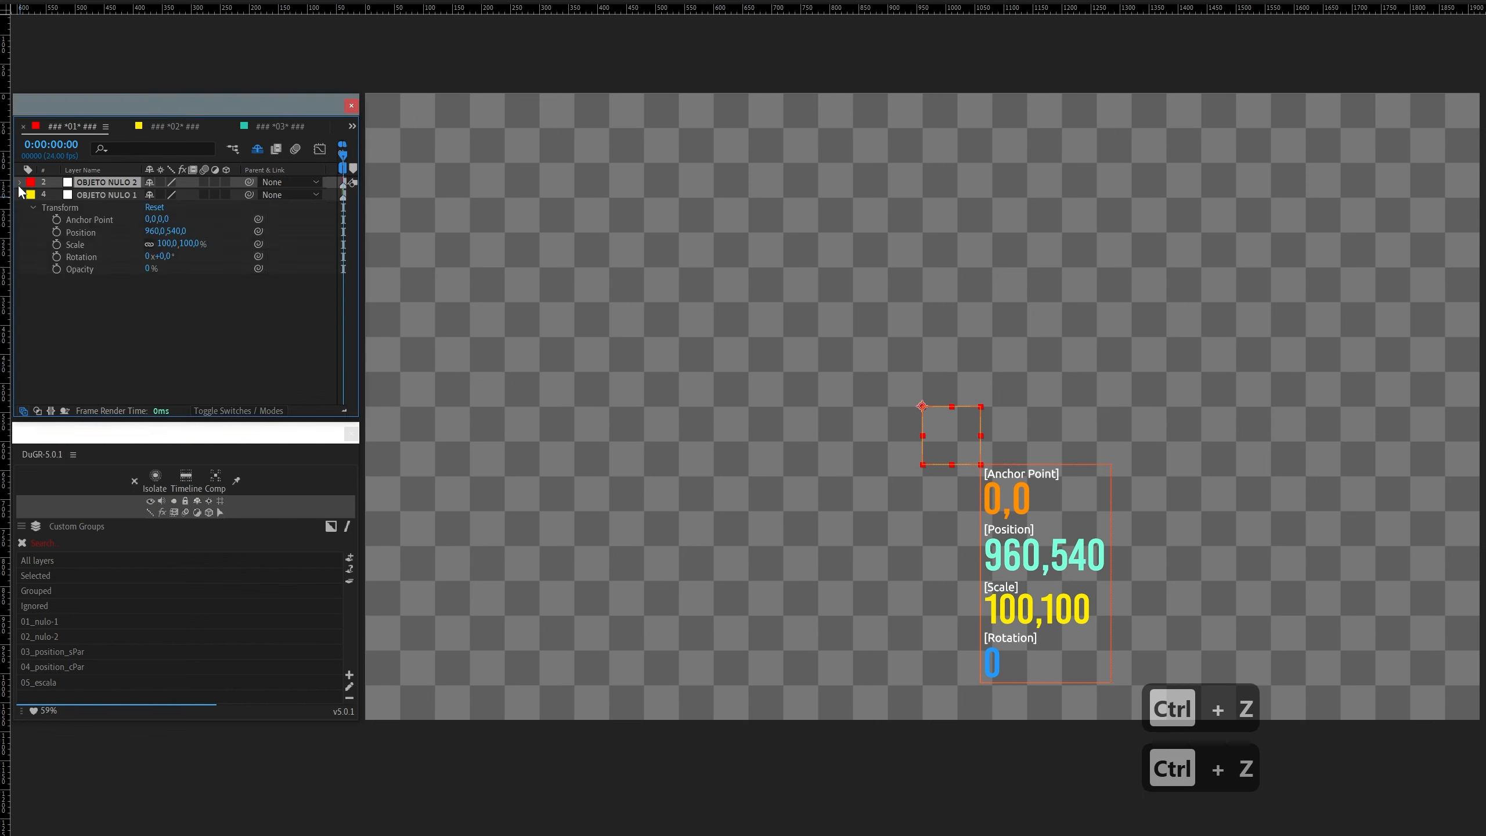
pyautogui.click(19, 184)
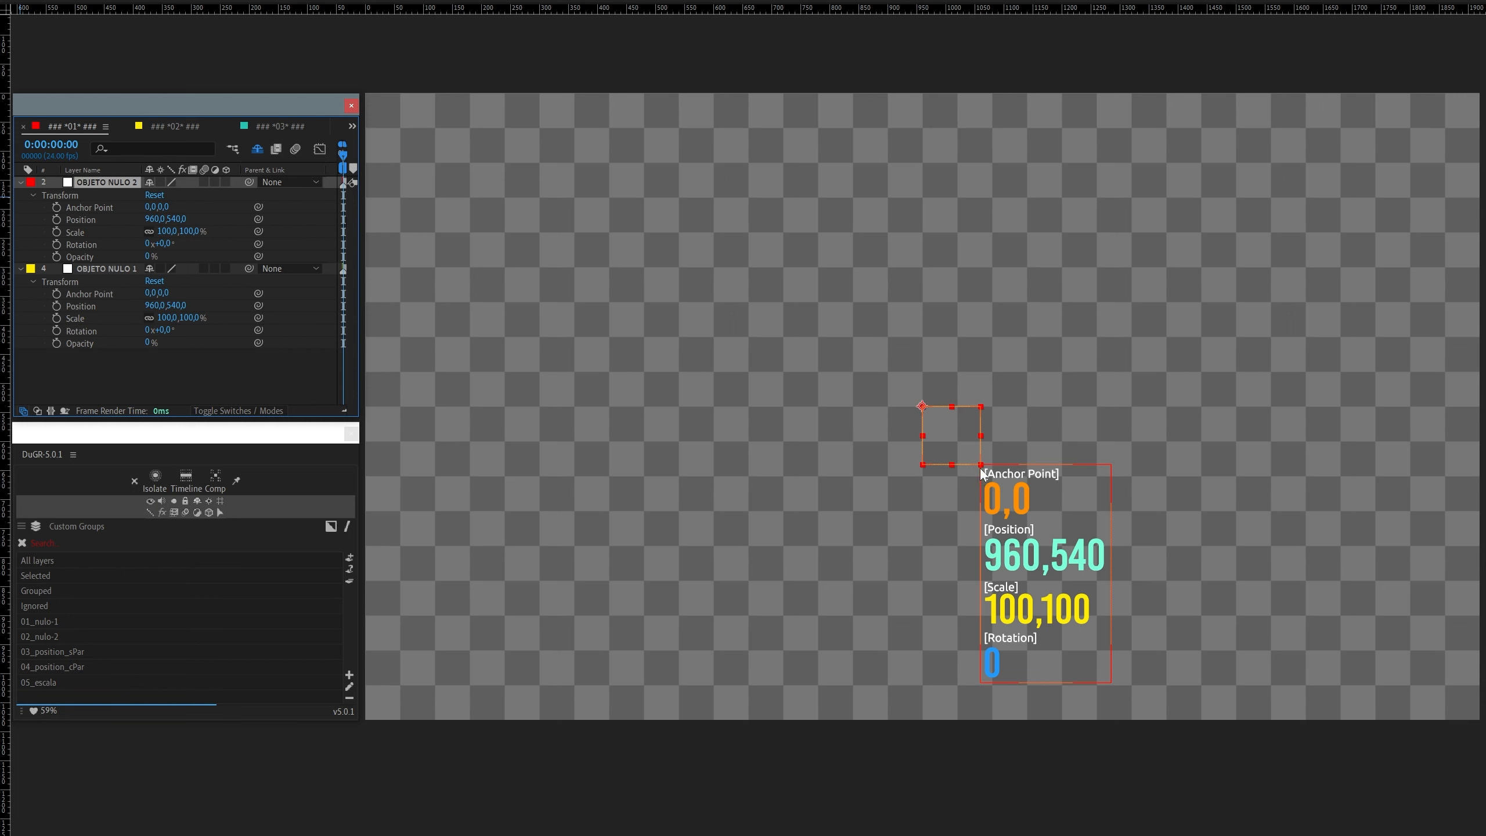
pyautogui.moveTo(965, 443); pyautogui.dragTo(784, 382)
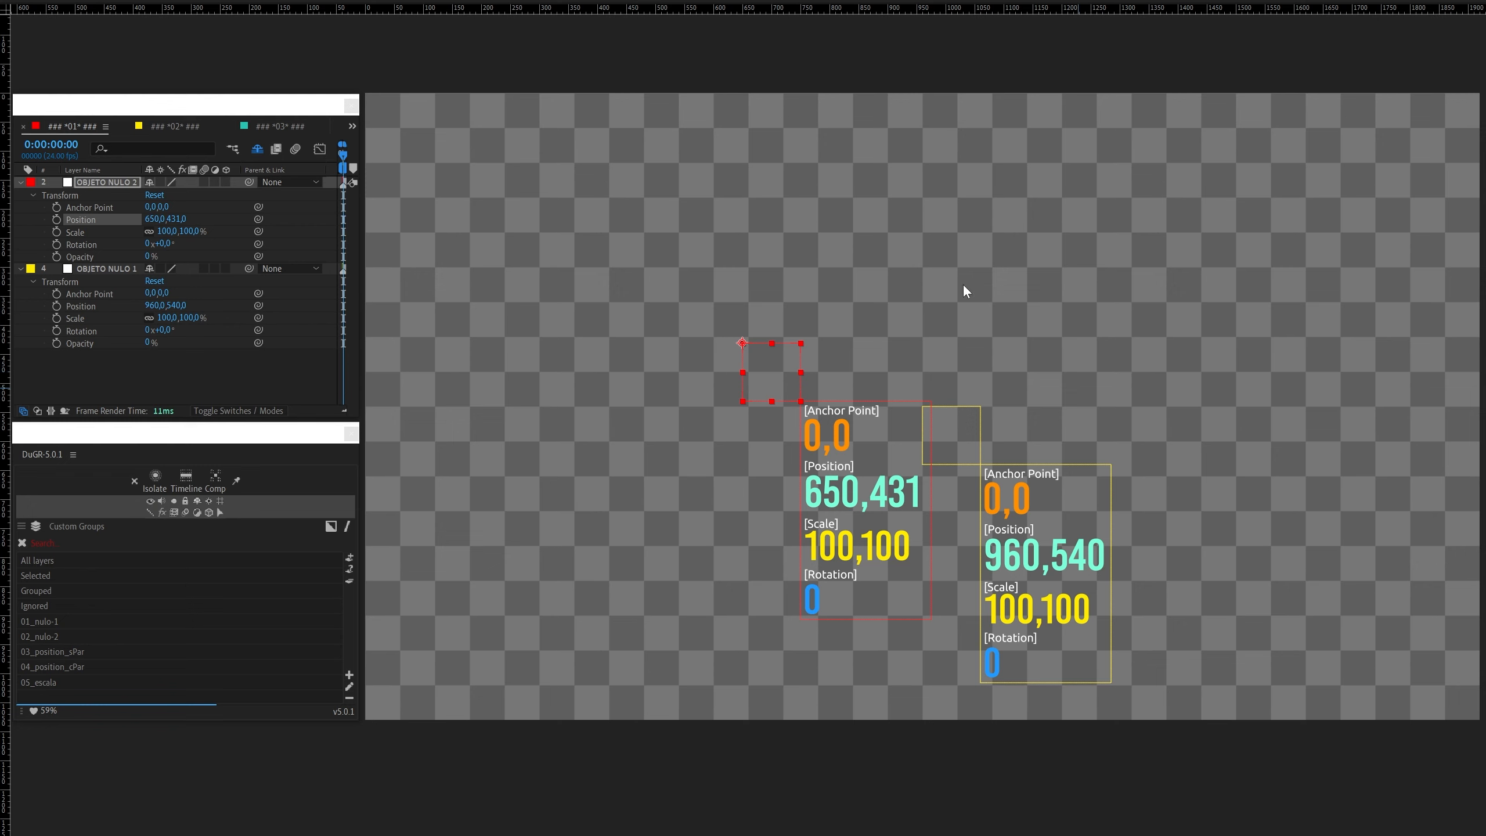
# Step: Try parenting OBJETO NULO 1 to OBJETO NULO 2 twice, undoing the link each time
pyautogui.click(117, 269)
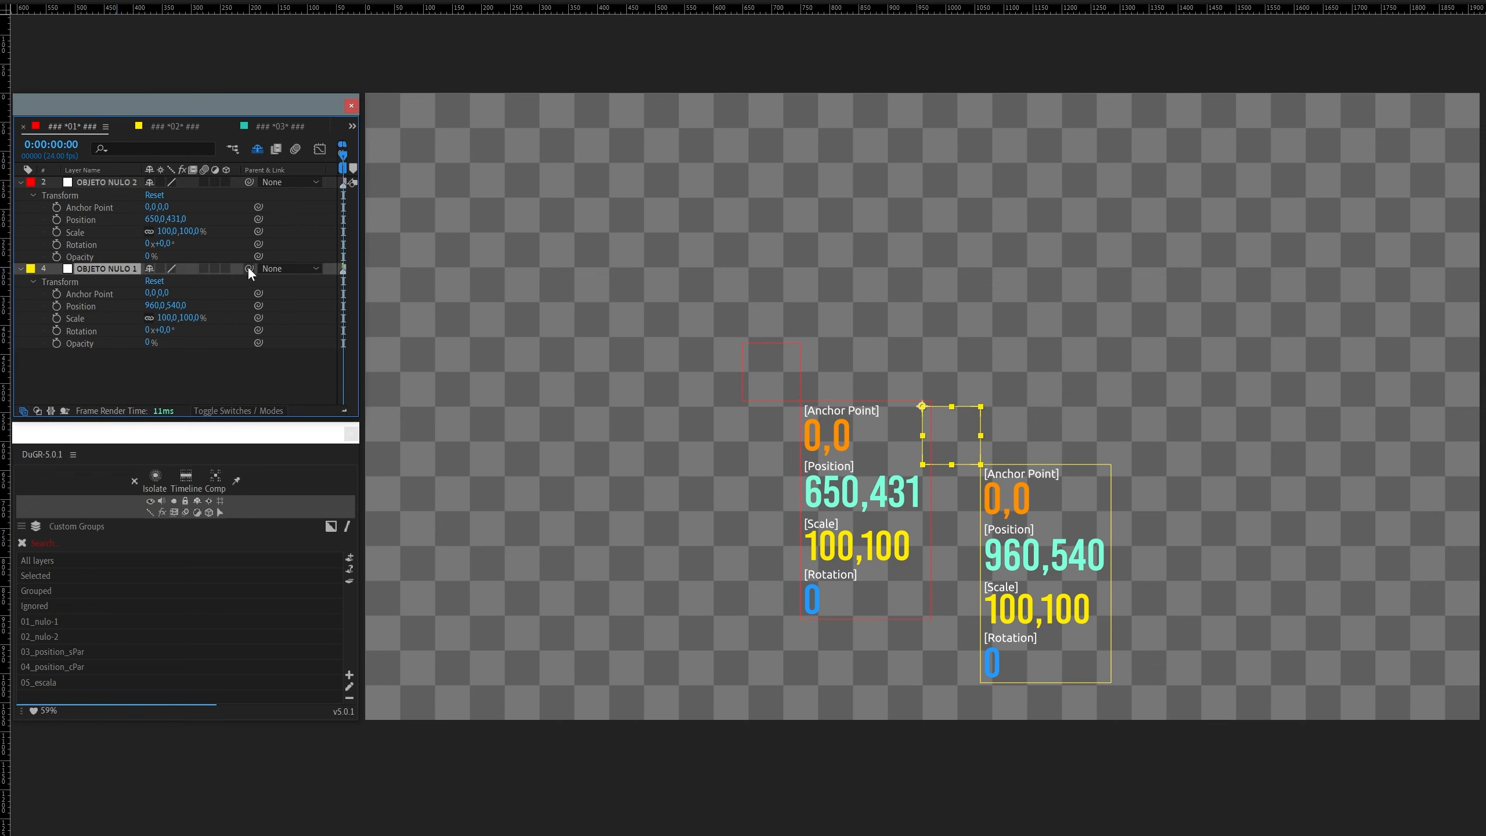
pyautogui.moveTo(248, 268); pyautogui.dragTo(101, 185)
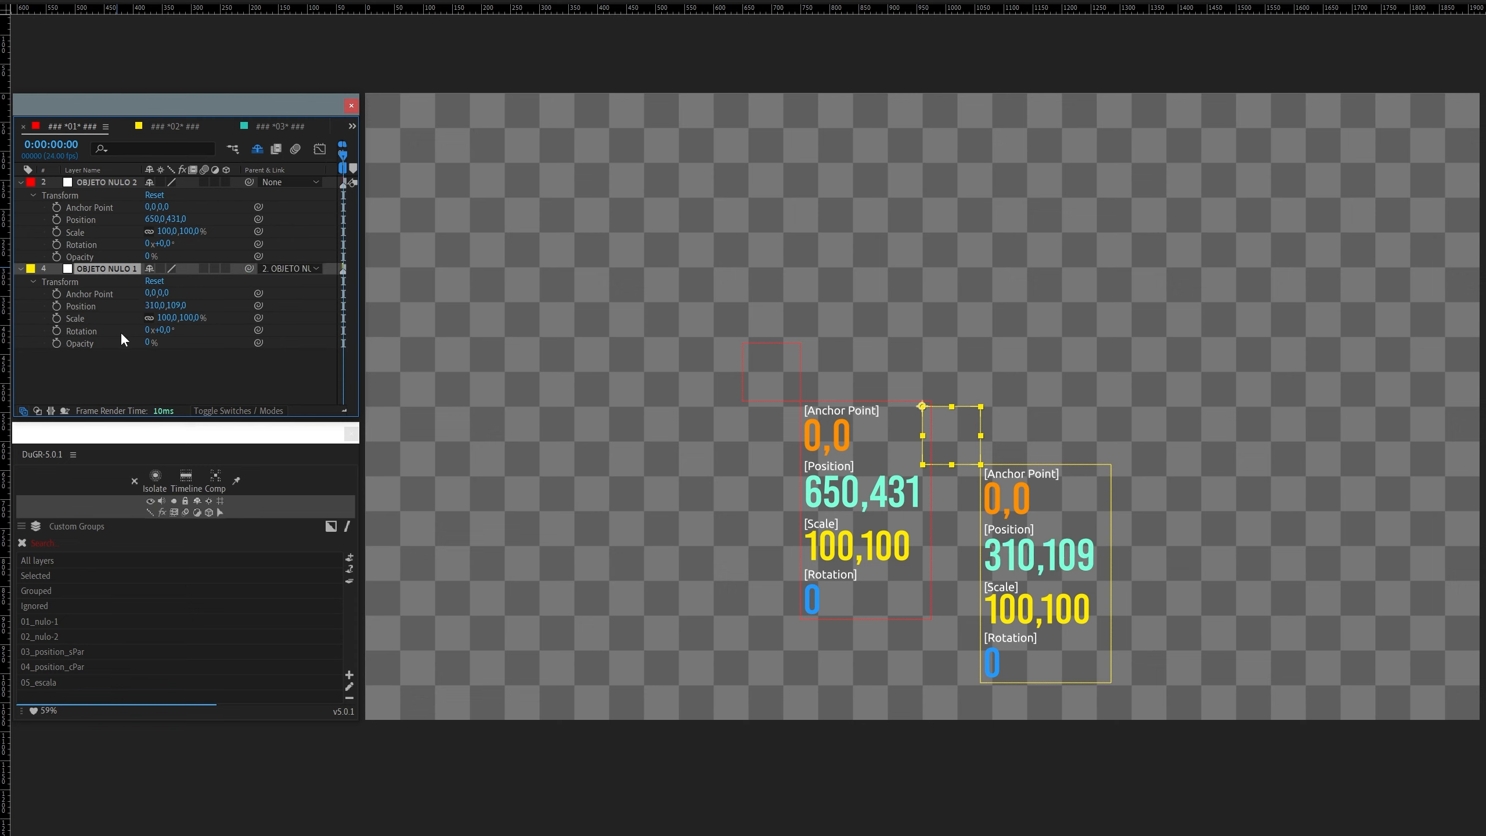
pyautogui.hotkey('ctrl', 'z')
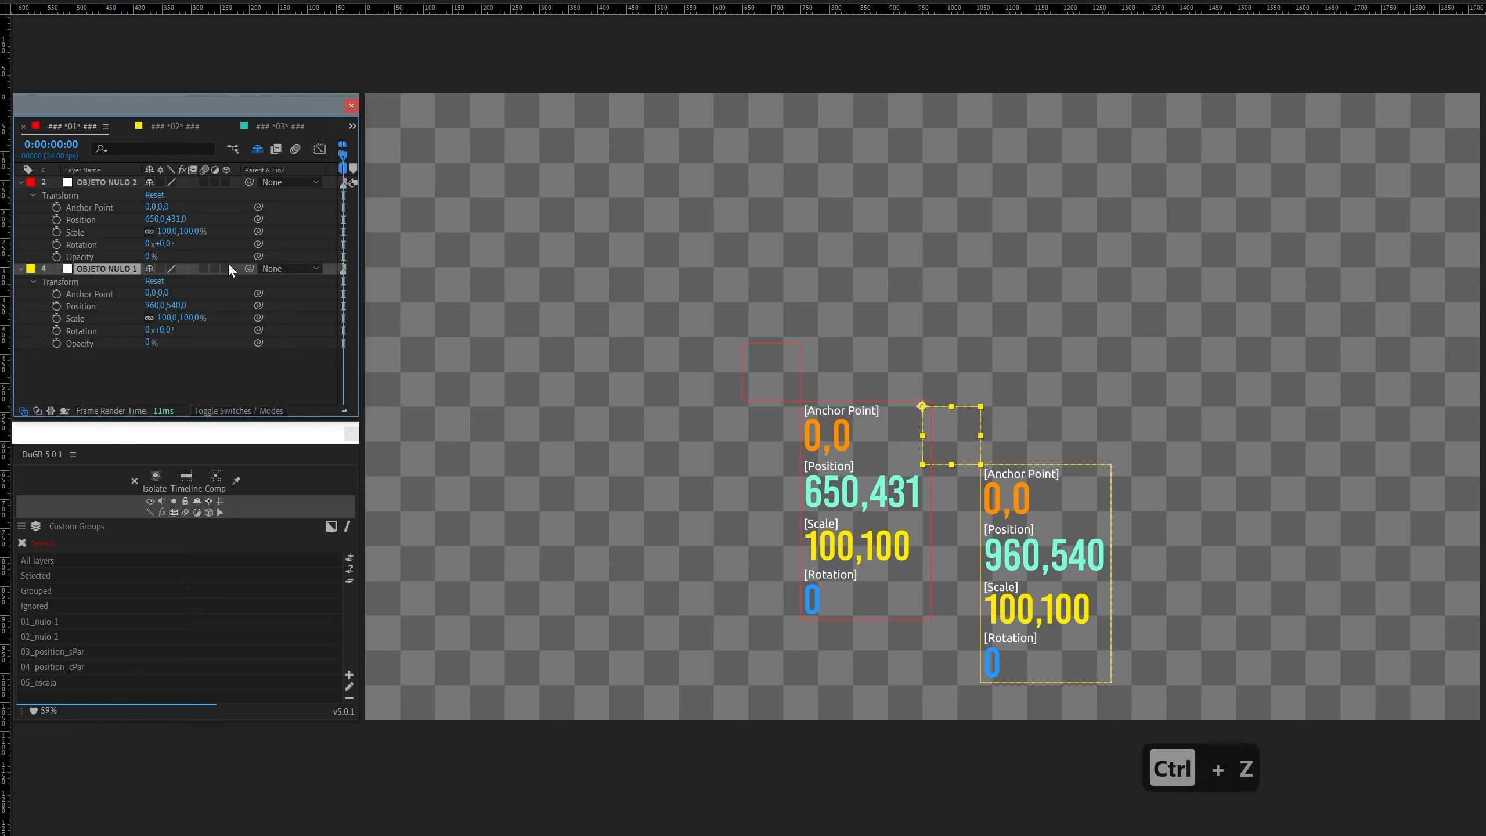
pyautogui.moveTo(248, 268); pyautogui.dragTo(102, 183)
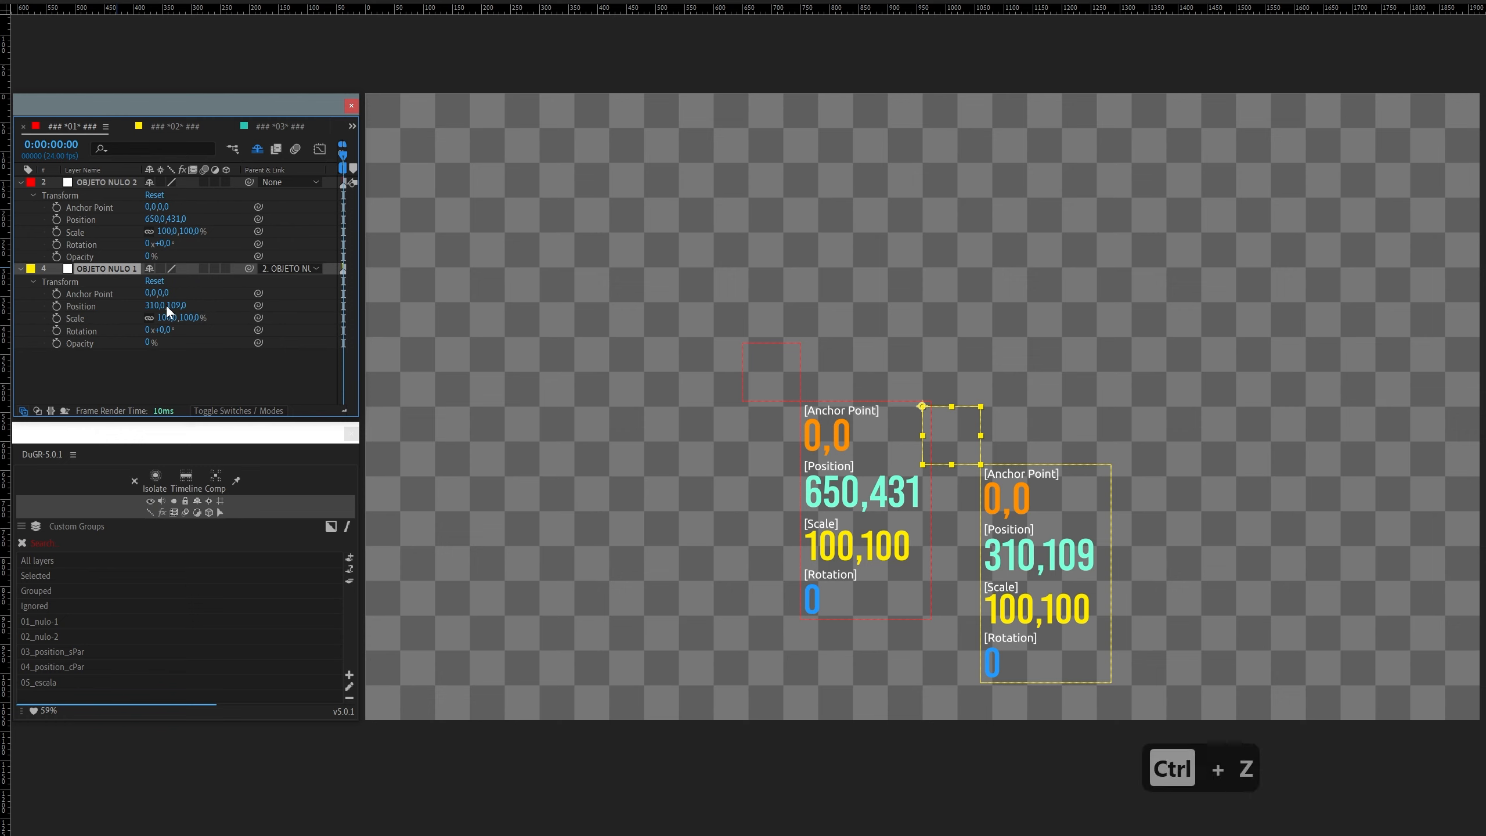
pyautogui.hotkey('ctrl', 'z')
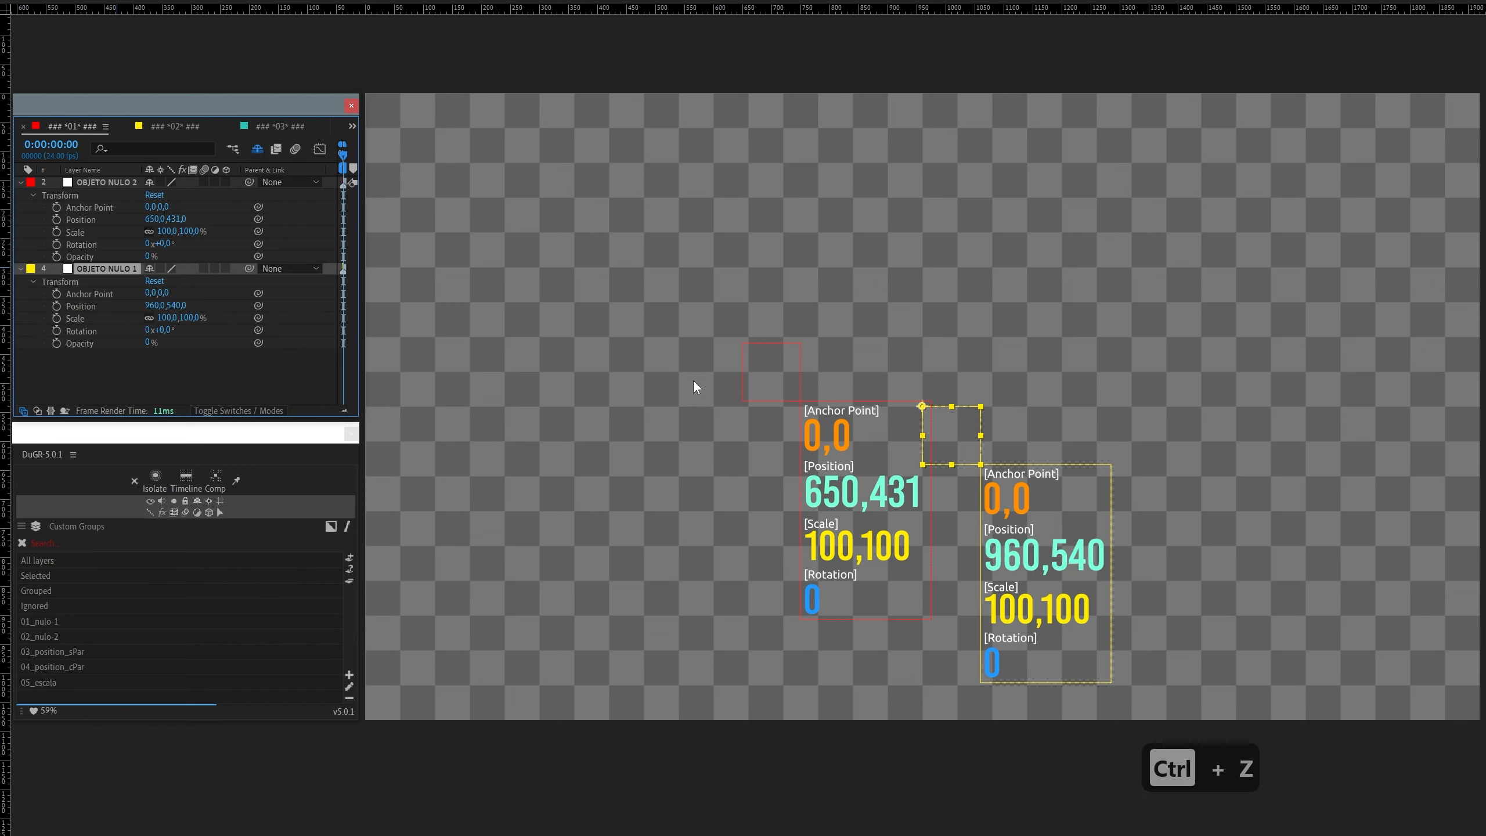
# Step: Set OBJETO NULO 2's position to 0,0 and try parenting OBJETO NULO 1 to it
pyautogui.moveTo(777, 377); pyautogui.dragTo(500, 211)
pyautogui.click(153, 218)
pyautogui.write('0')
pyautogui.press('Return')
pyautogui.write('0')
pyautogui.press('Return')
pyautogui.moveTo(249, 268); pyautogui.dragTo(91, 183)
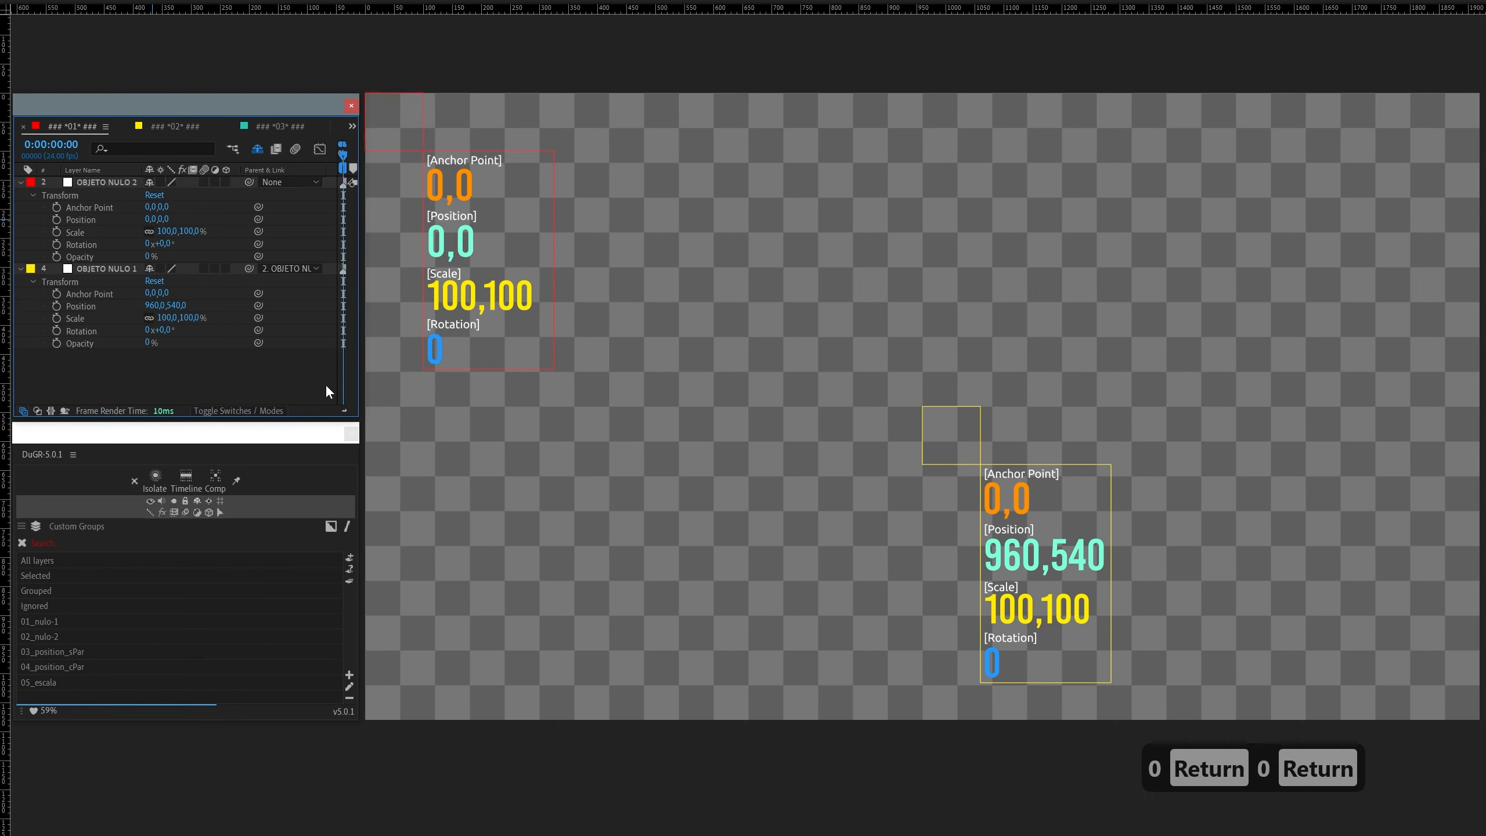
pyautogui.hotkey('ctrl', 'z')
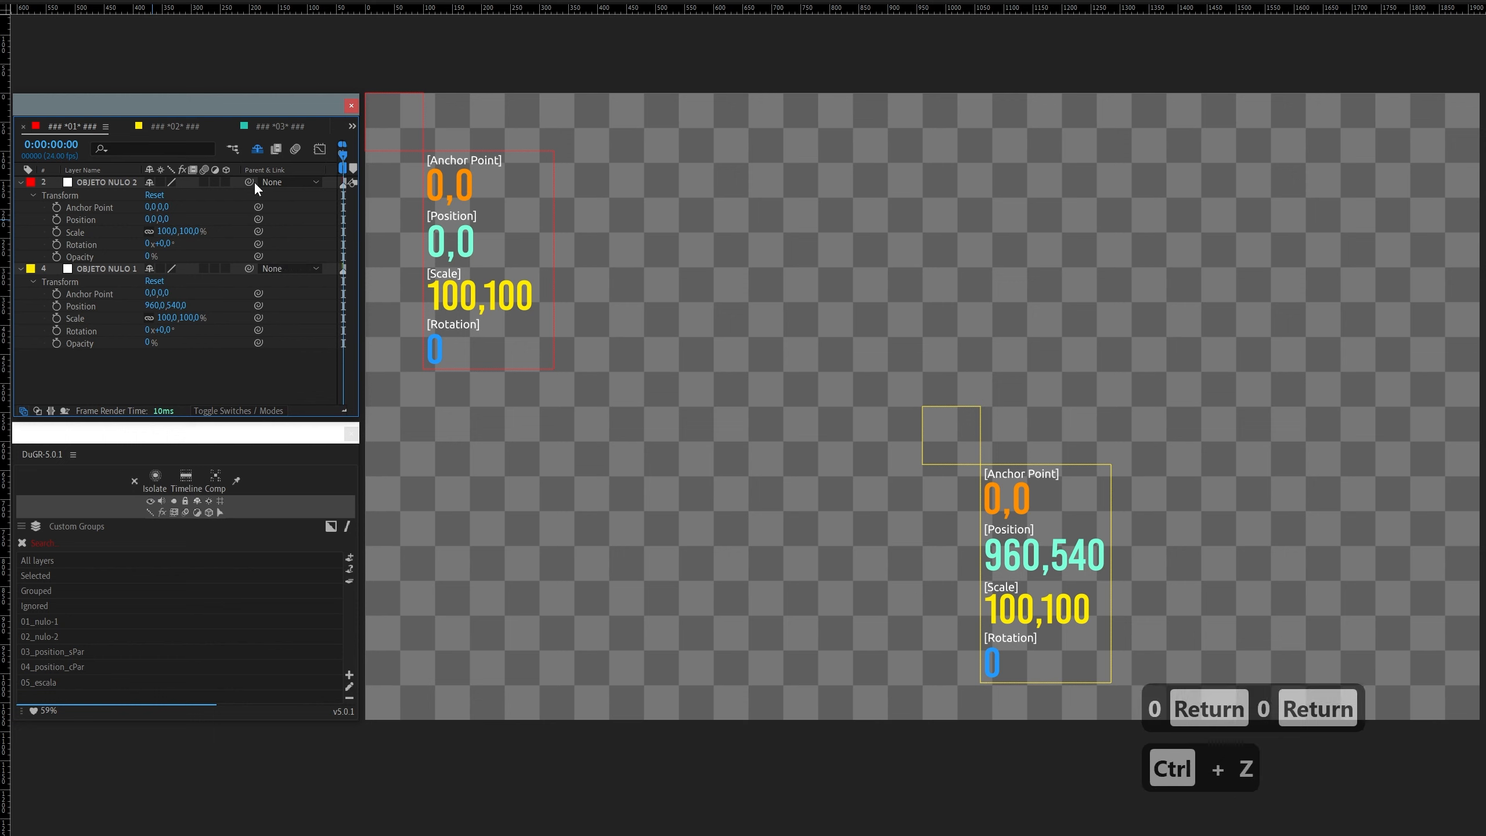
# Step: Parent OBJETO NULO 2 to OBJETO NULO 1 and try moving the overlapping value readout away from the other one
pyautogui.moveTo(250, 182); pyautogui.dragTo(109, 270)
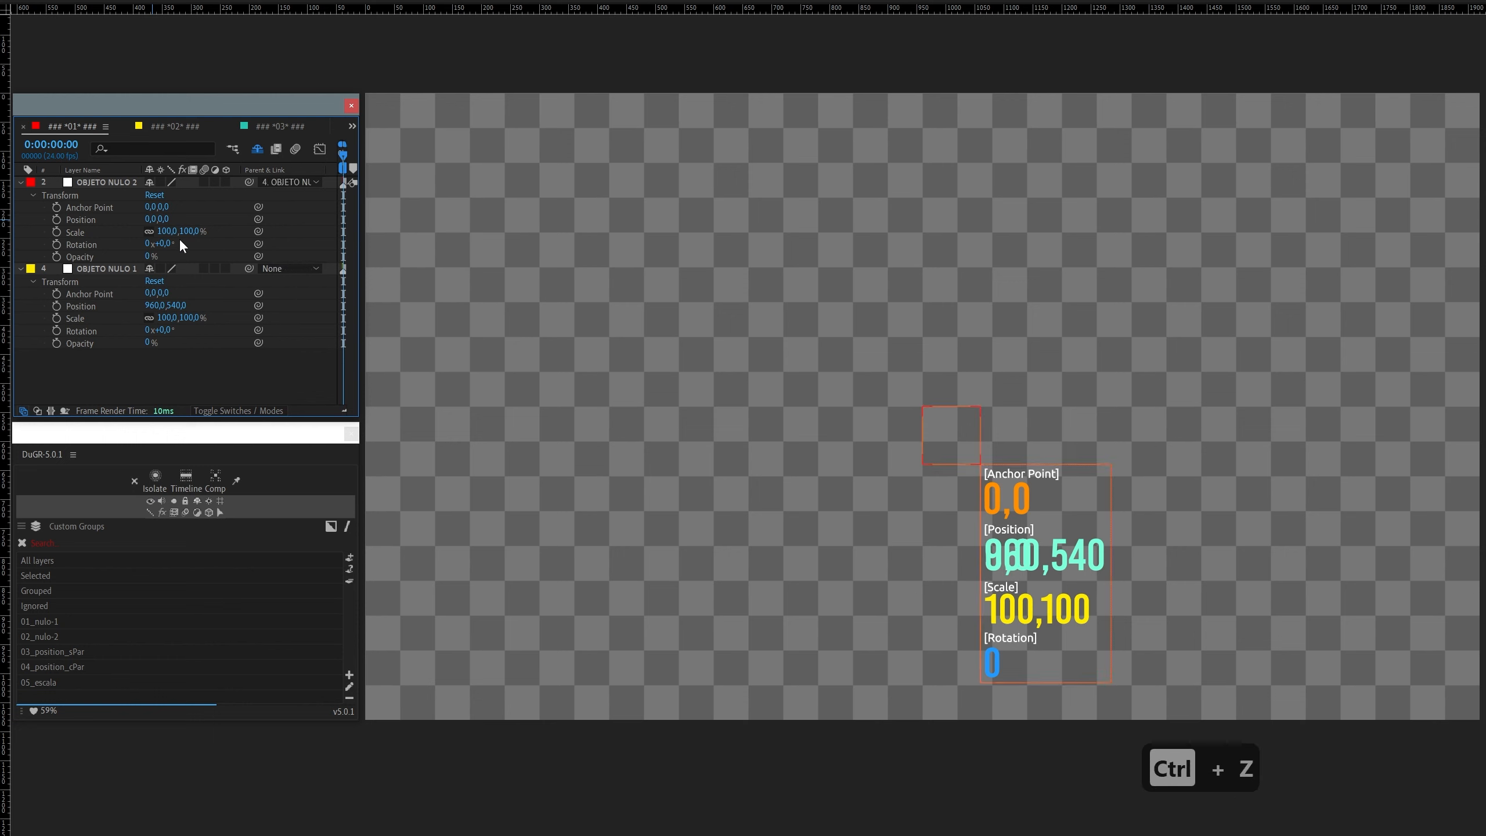
pyautogui.moveTo(1106, 585); pyautogui.dragTo(1221, 252)
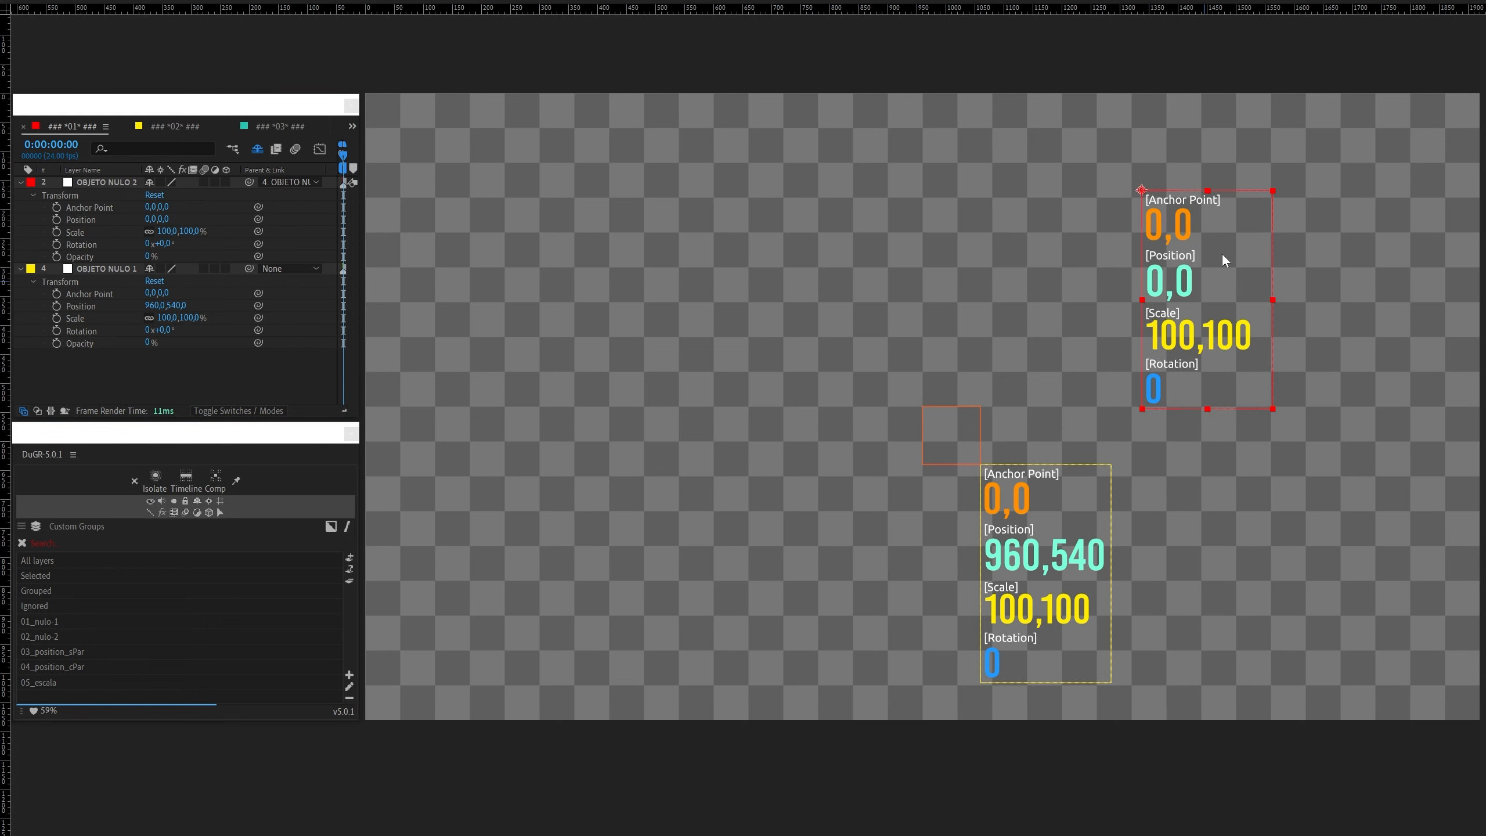
pyautogui.hotkey('ctrl', 'z')
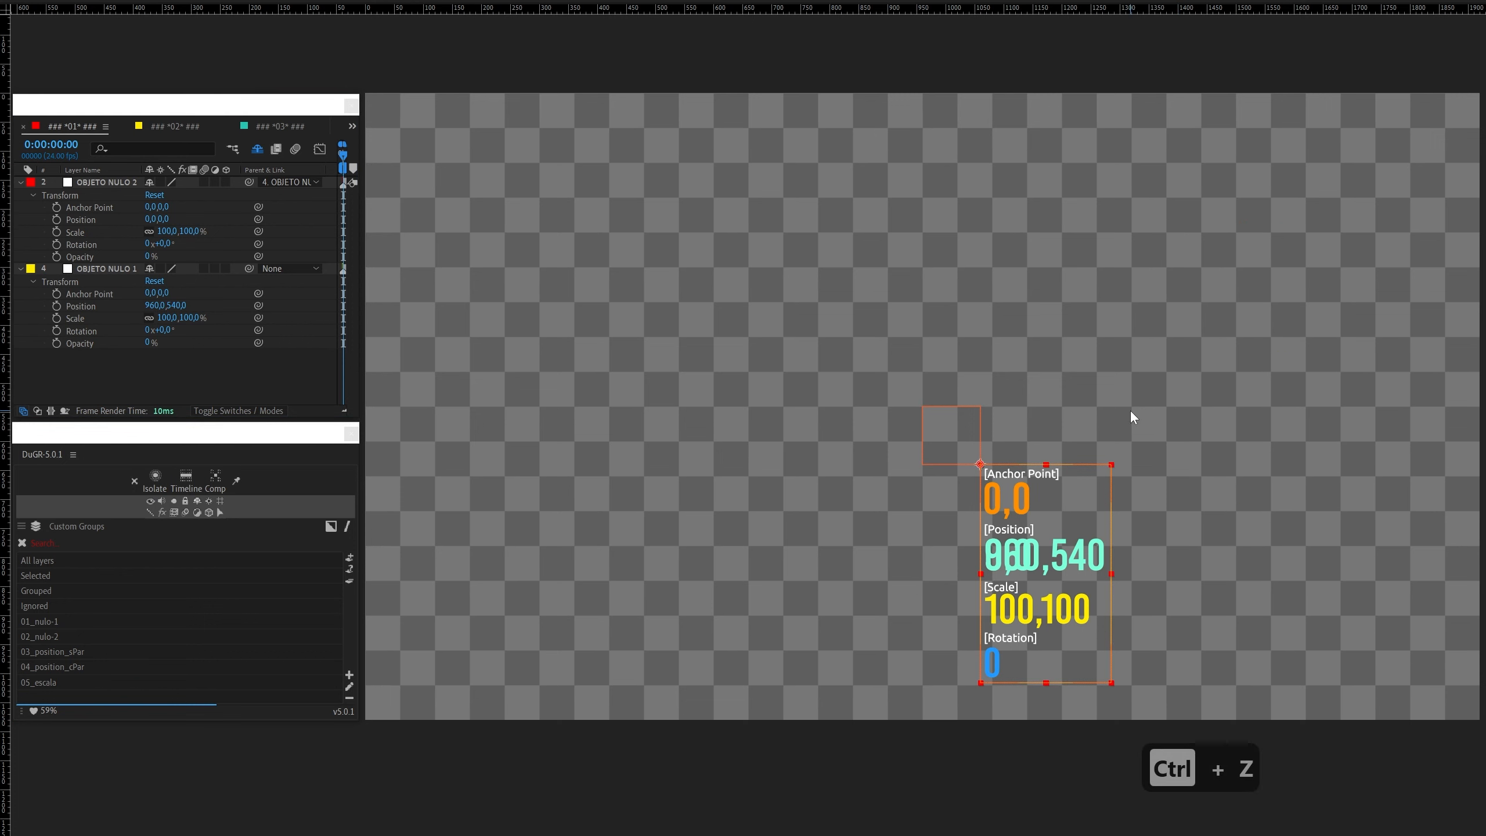
# Step: Undo the parenting and all recent position changes of OBJETO NULO 2
pyautogui.hotkey('ctrl', 'z')
pyautogui.hotkey('ctrl', 'z')
pyautogui.hotkey('ctrl', 'z')
pyautogui.hotkey('ctrl', 'z')
pyautogui.hotkey('ctrl', 'z')
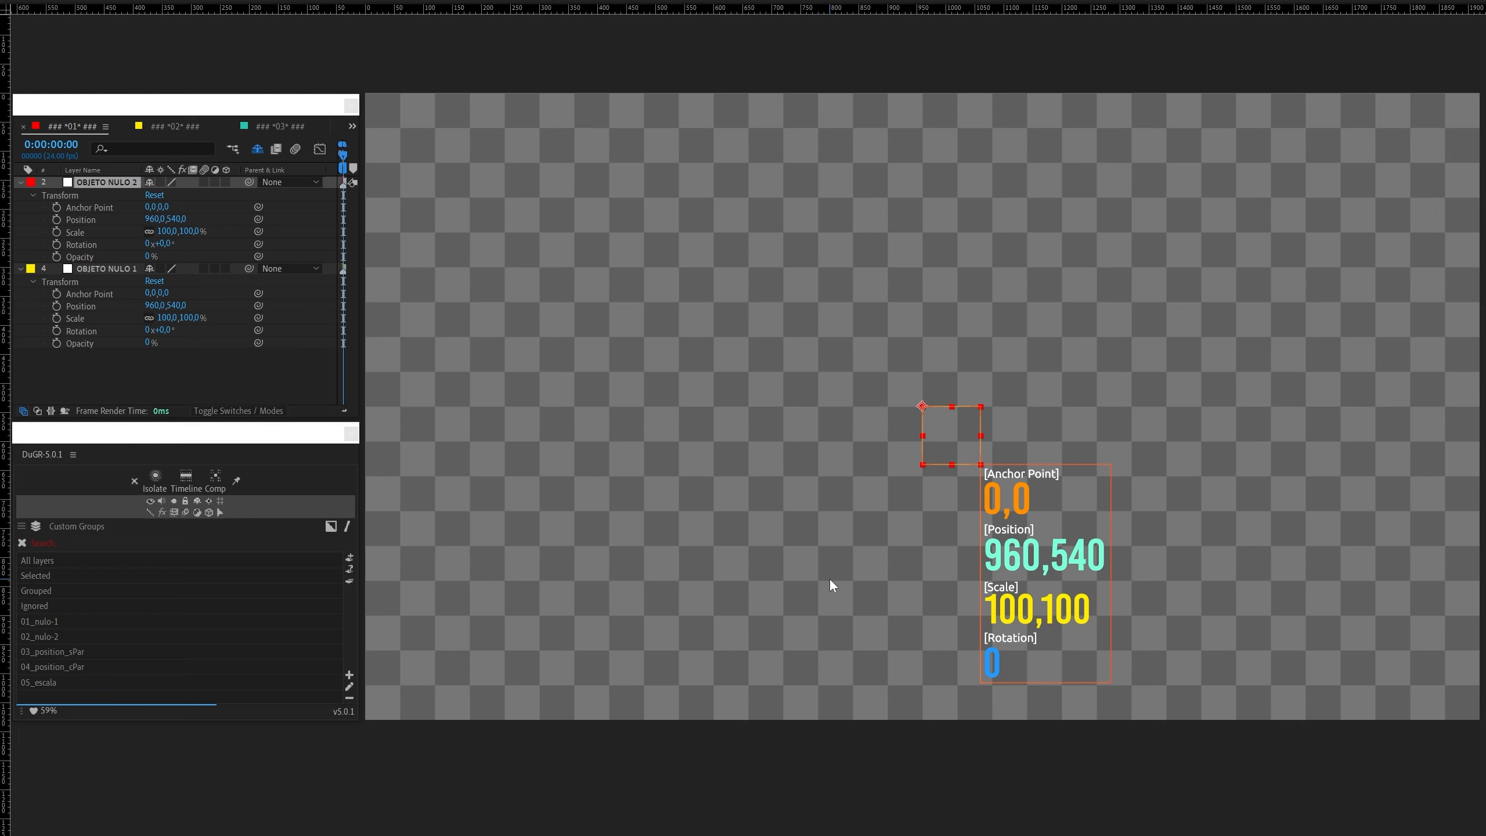
# Step: Play a short passage of the YouTube tutorial on understanding spaces in After Effects and return to After Effects
pyautogui.click(1006, 706)
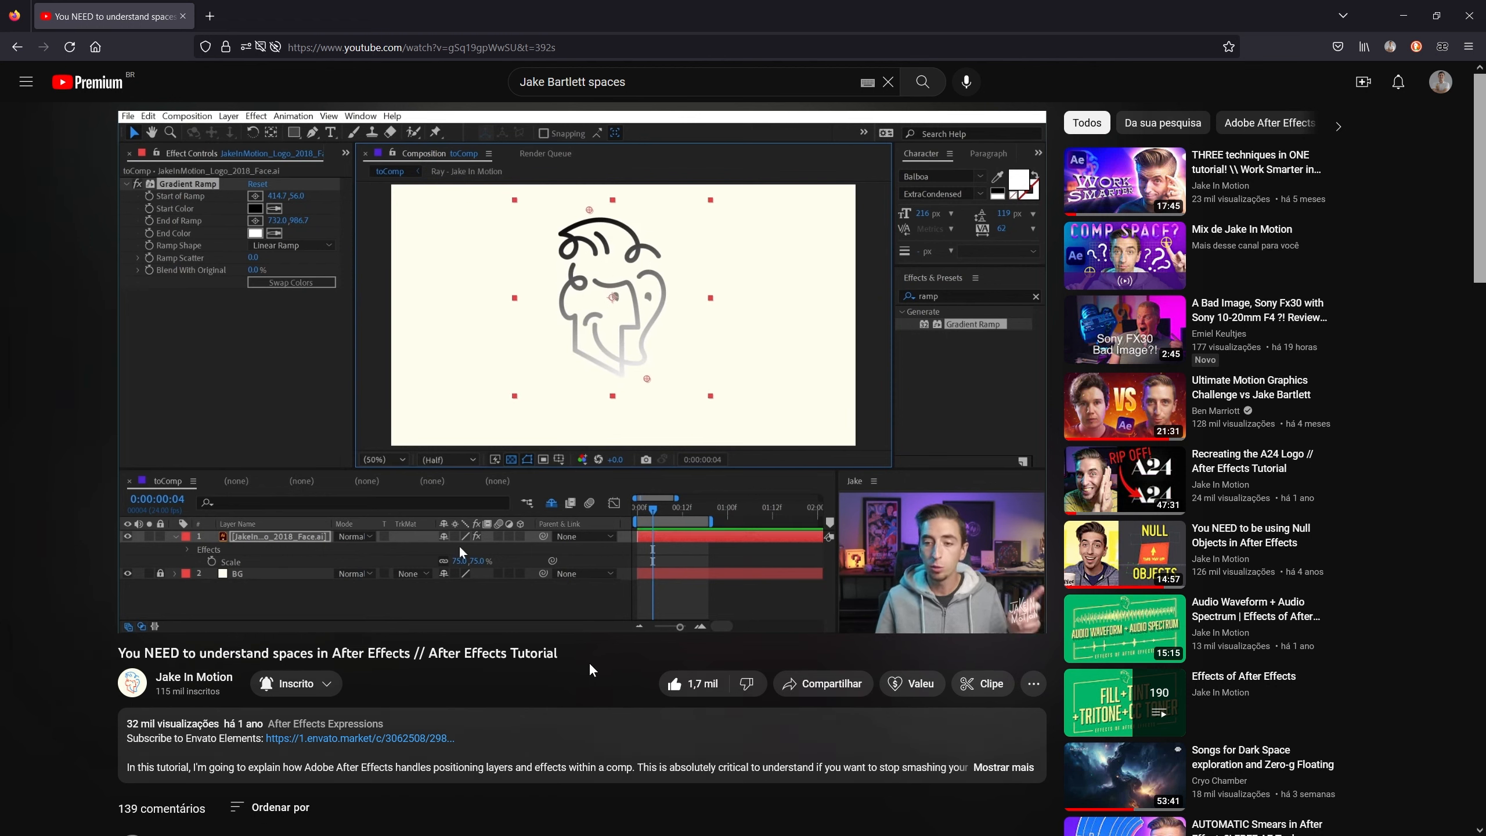
pyautogui.click(718, 317)
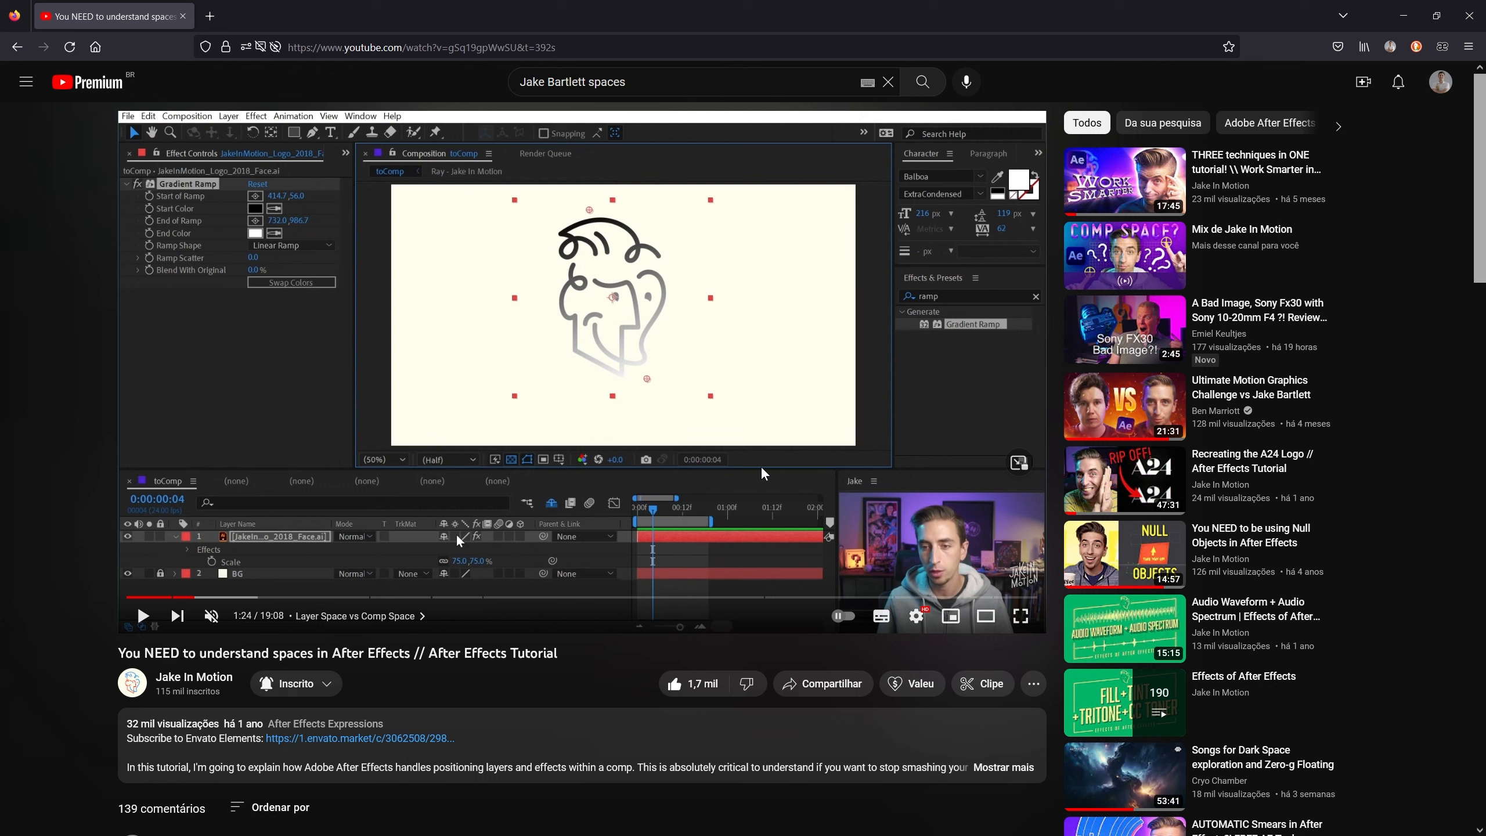
pyautogui.click(734, 391)
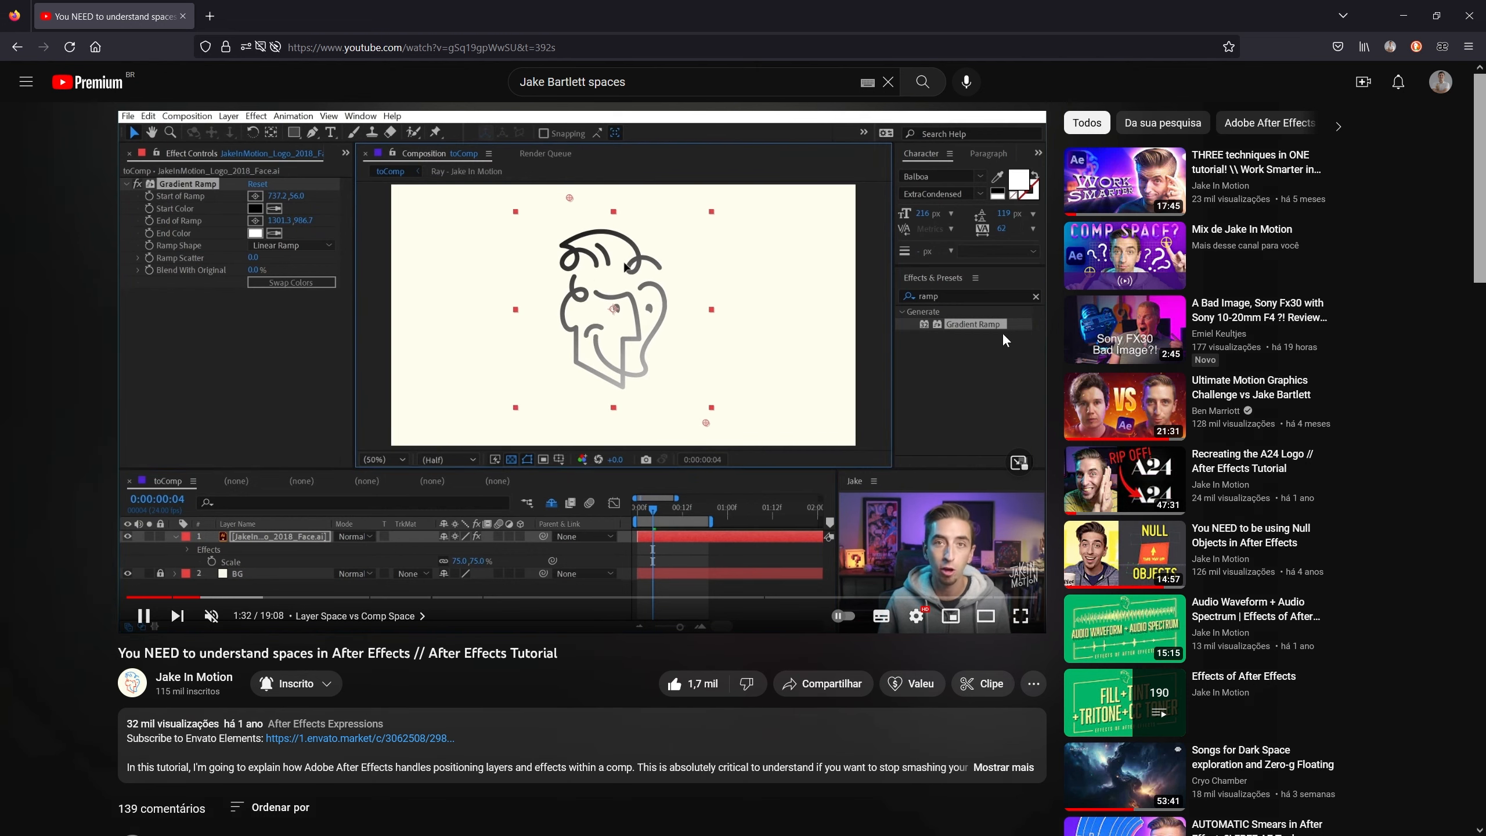
pyautogui.click(1410, 23)
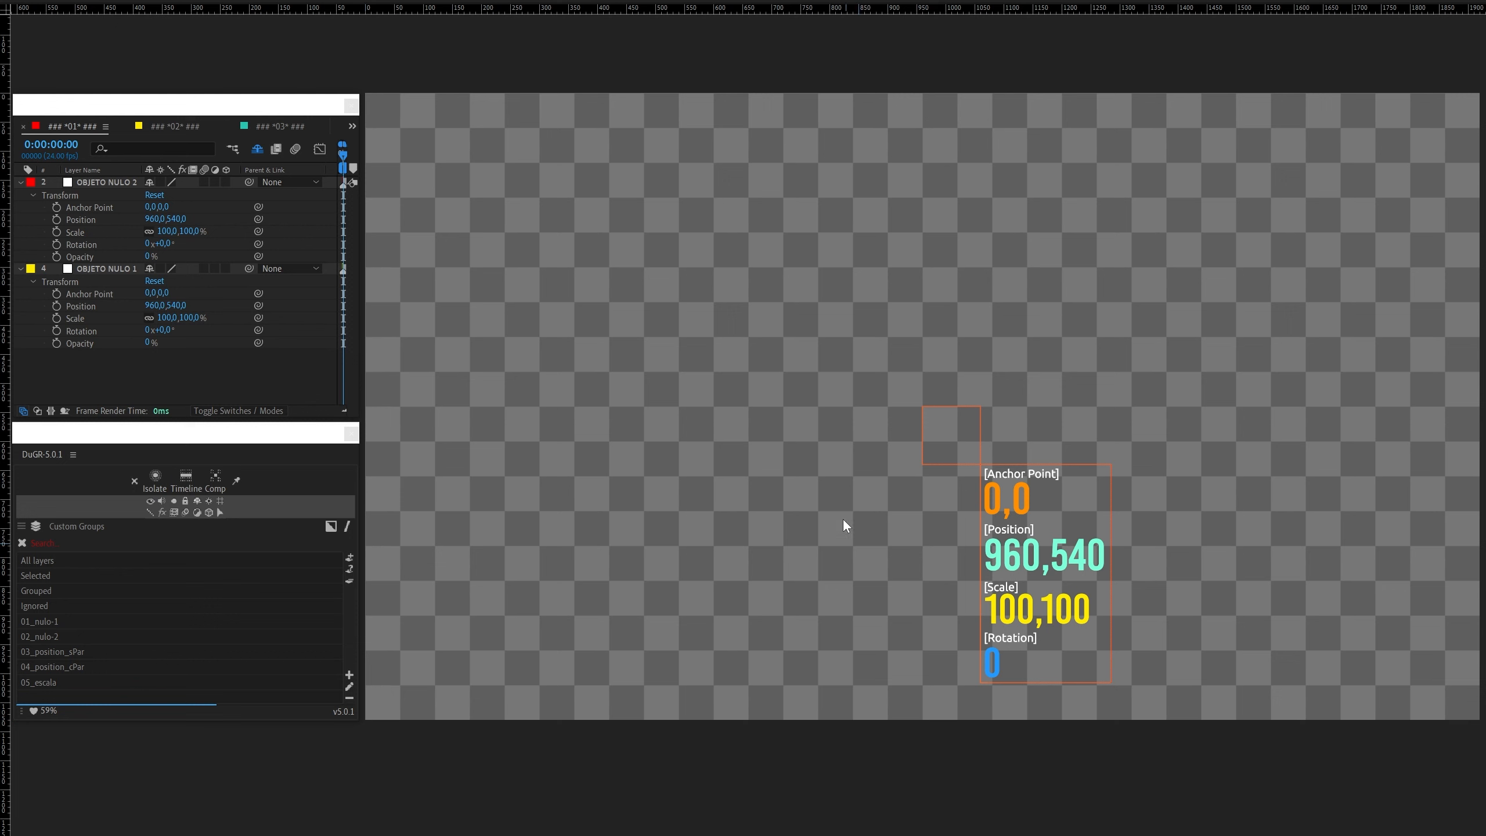
# Step: Move OBJETO NULO 2 to about 425,329 and select OBJETO NULO 1 first, adding OBJETO NULO 2 to the selection
pyautogui.moveTo(949, 446); pyautogui.dragTo(636, 323)
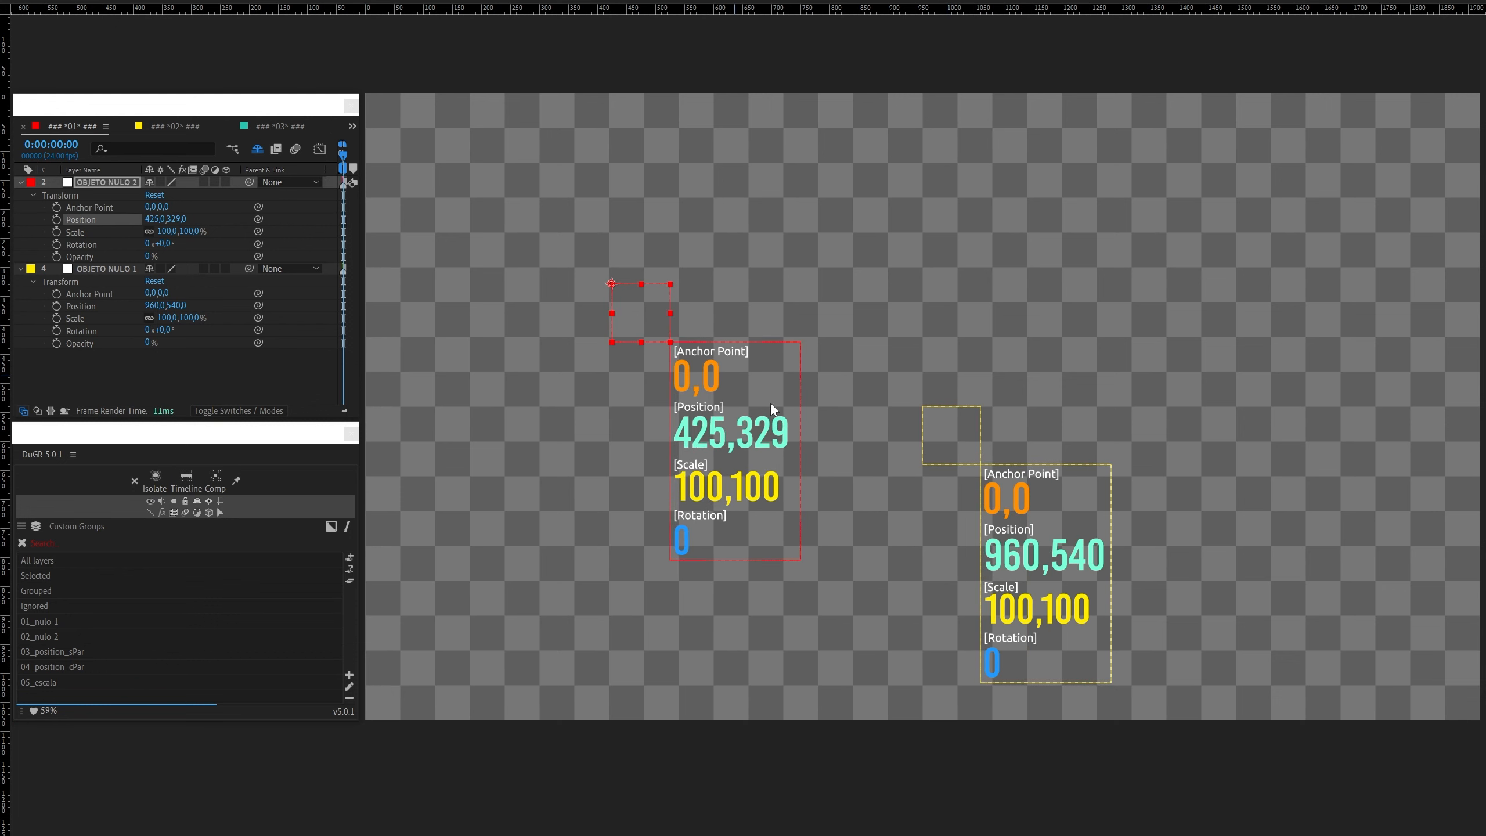
pyautogui.click(933, 446)
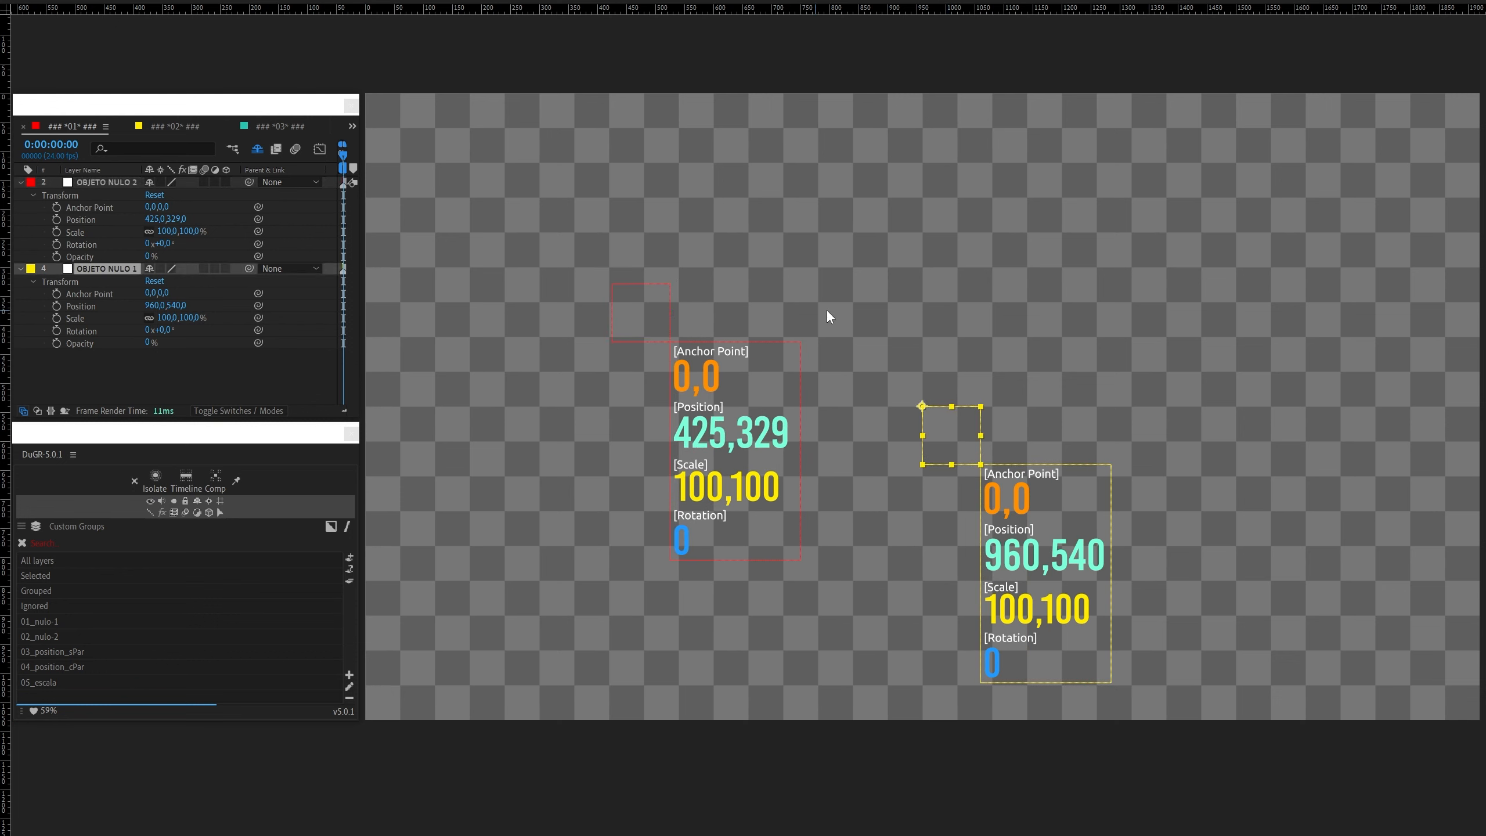
pyautogui.keyDown('shift'); pyautogui.click(648, 317); pyautogui.keyUp('shift')
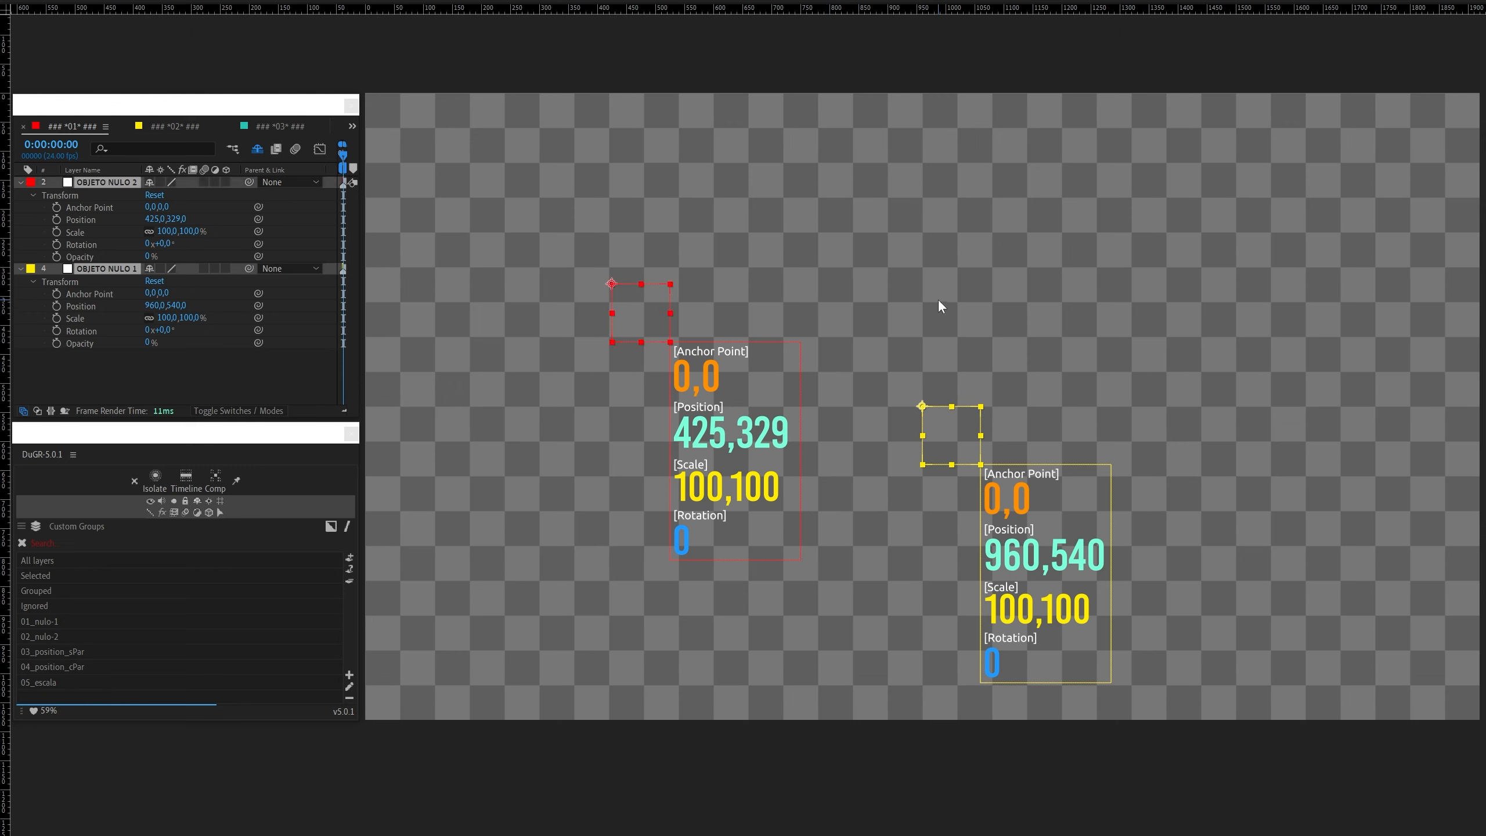
pyautogui.hotkey('ctrl', 'shift', 'p')
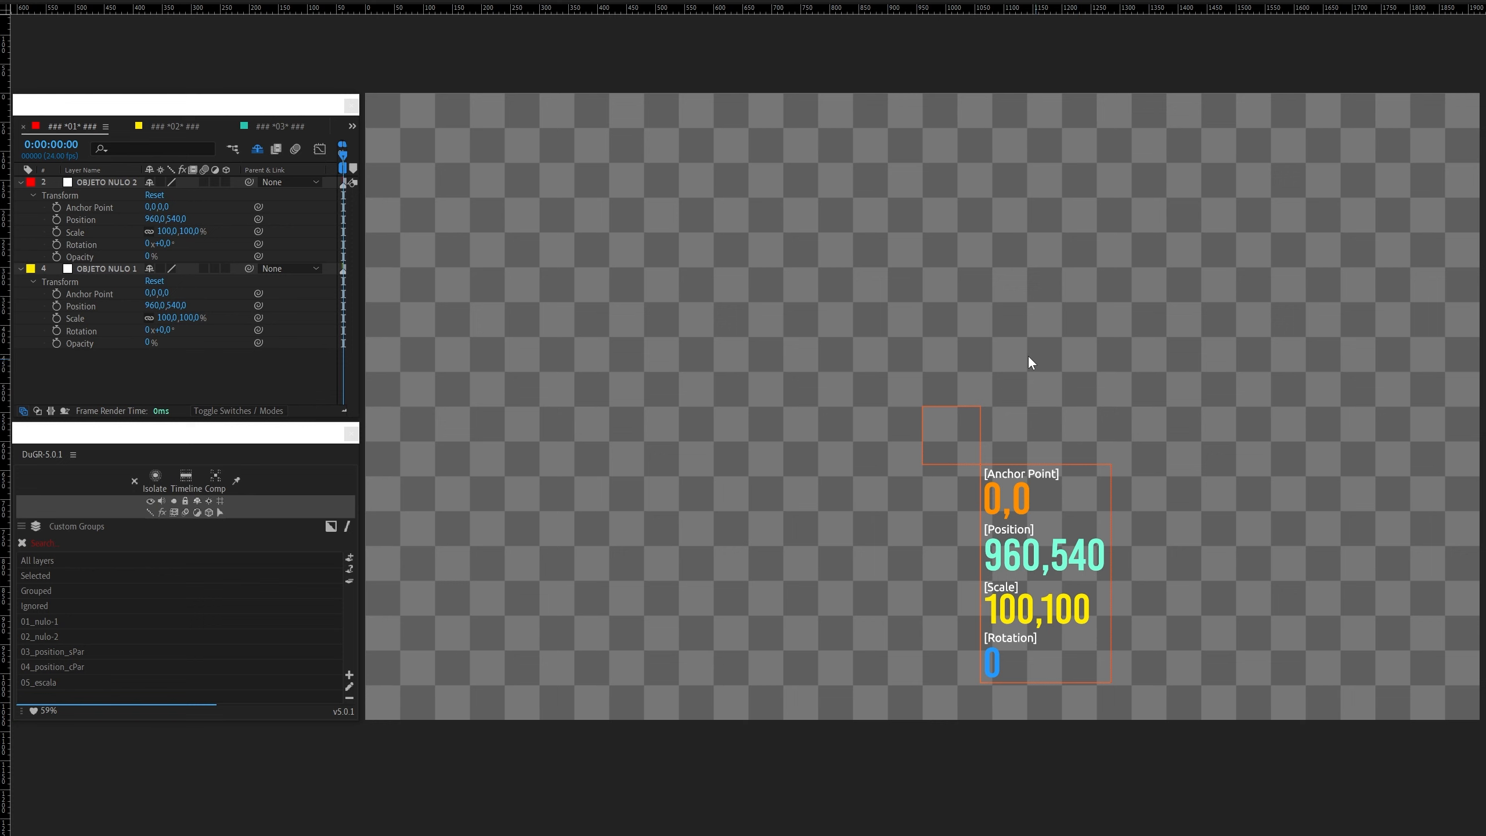
# Step: Move OBJETO NULO 2 to about 529,386 and parent OBJETO NULO 1 to it
pyautogui.moveTo(953, 428); pyautogui.dragTo(704, 339)
pyautogui.click(939, 440)
pyautogui.keyDown('shift'); pyautogui.click(714, 335); pyautogui.keyUp('shift')
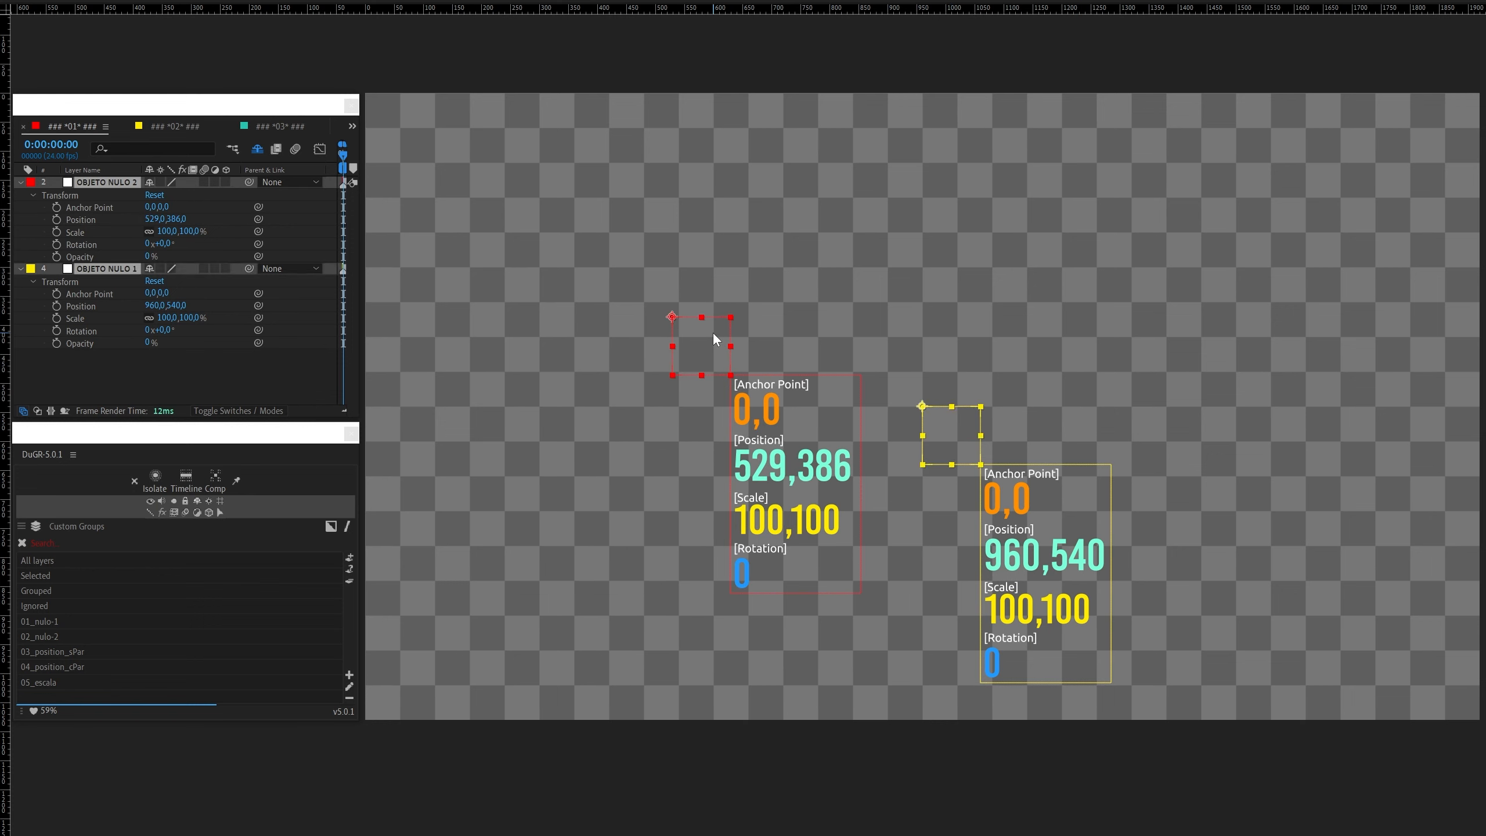
pyautogui.moveTo(249, 268); pyautogui.dragTo(112, 188)
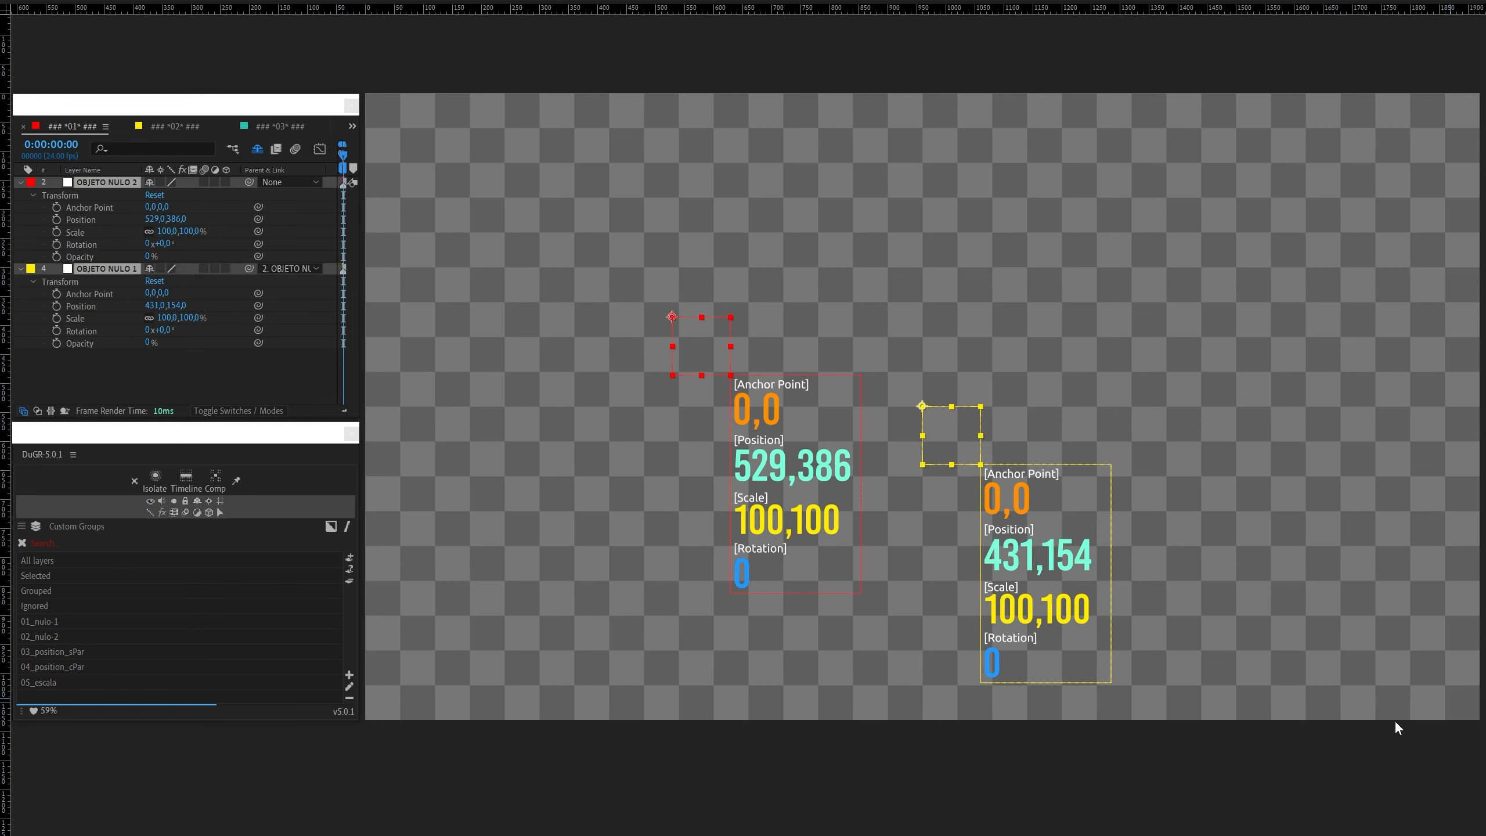
# Step: Undo and redo the parenting of OBJETO NULO 1 to compare its position values
pyautogui.hotkey('ctrl', 'z')
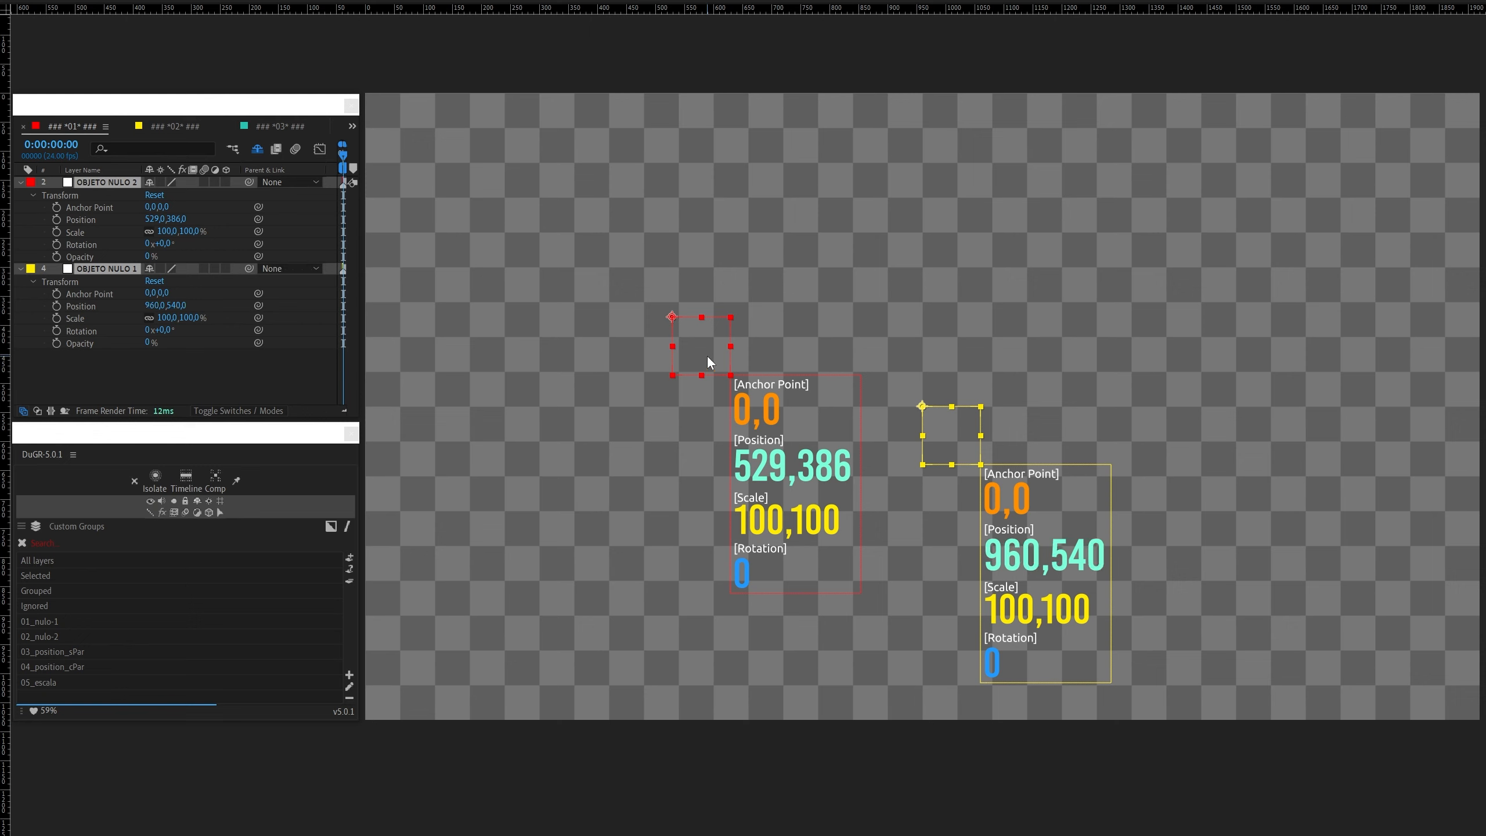
pyautogui.hotkey('ctrl', 'shift', 'z')
pyautogui.click(130, 365)
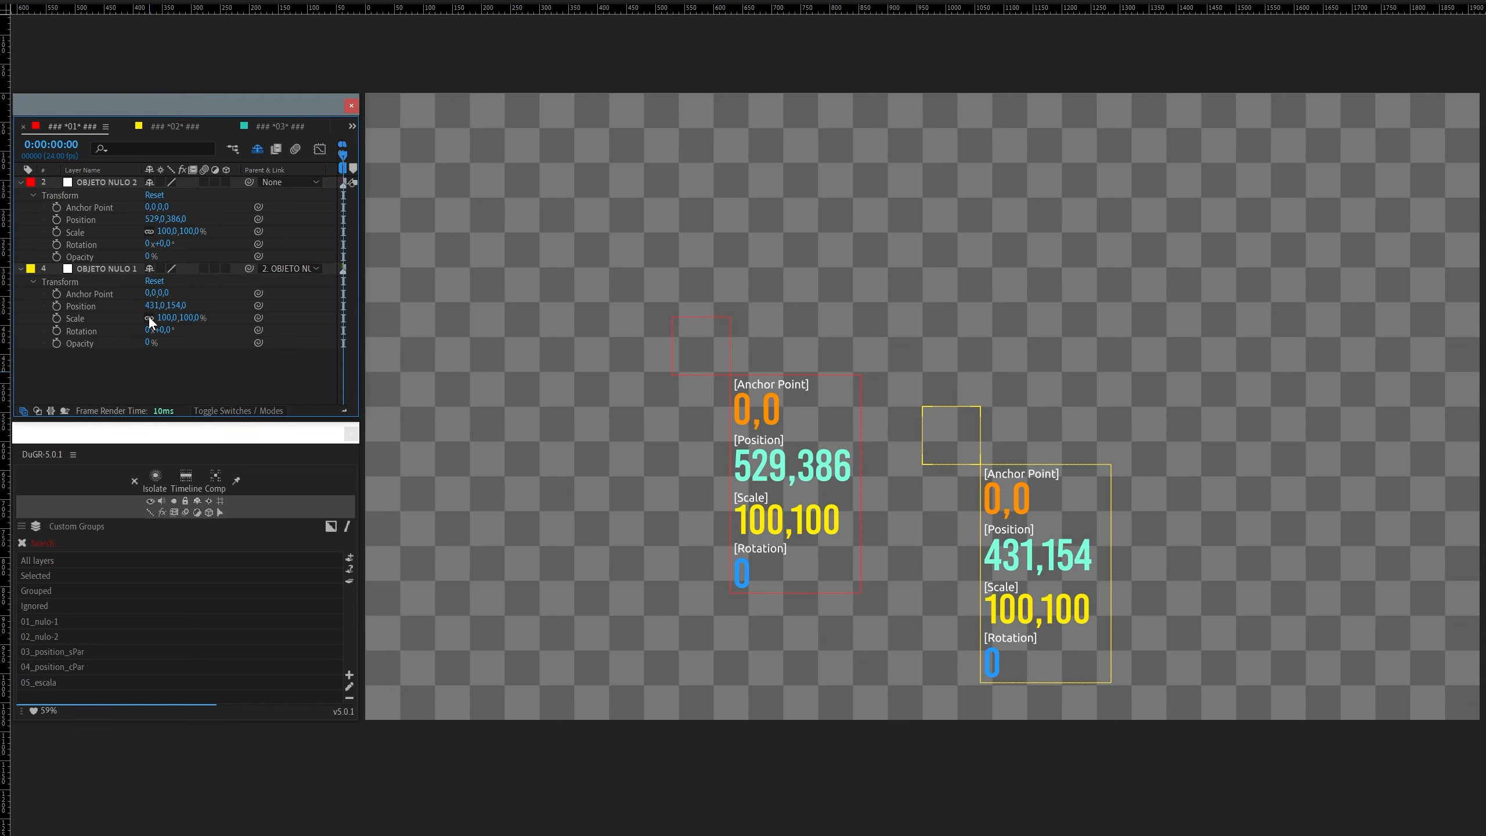
pyautogui.click(161, 305)
pyautogui.click(553, 419)
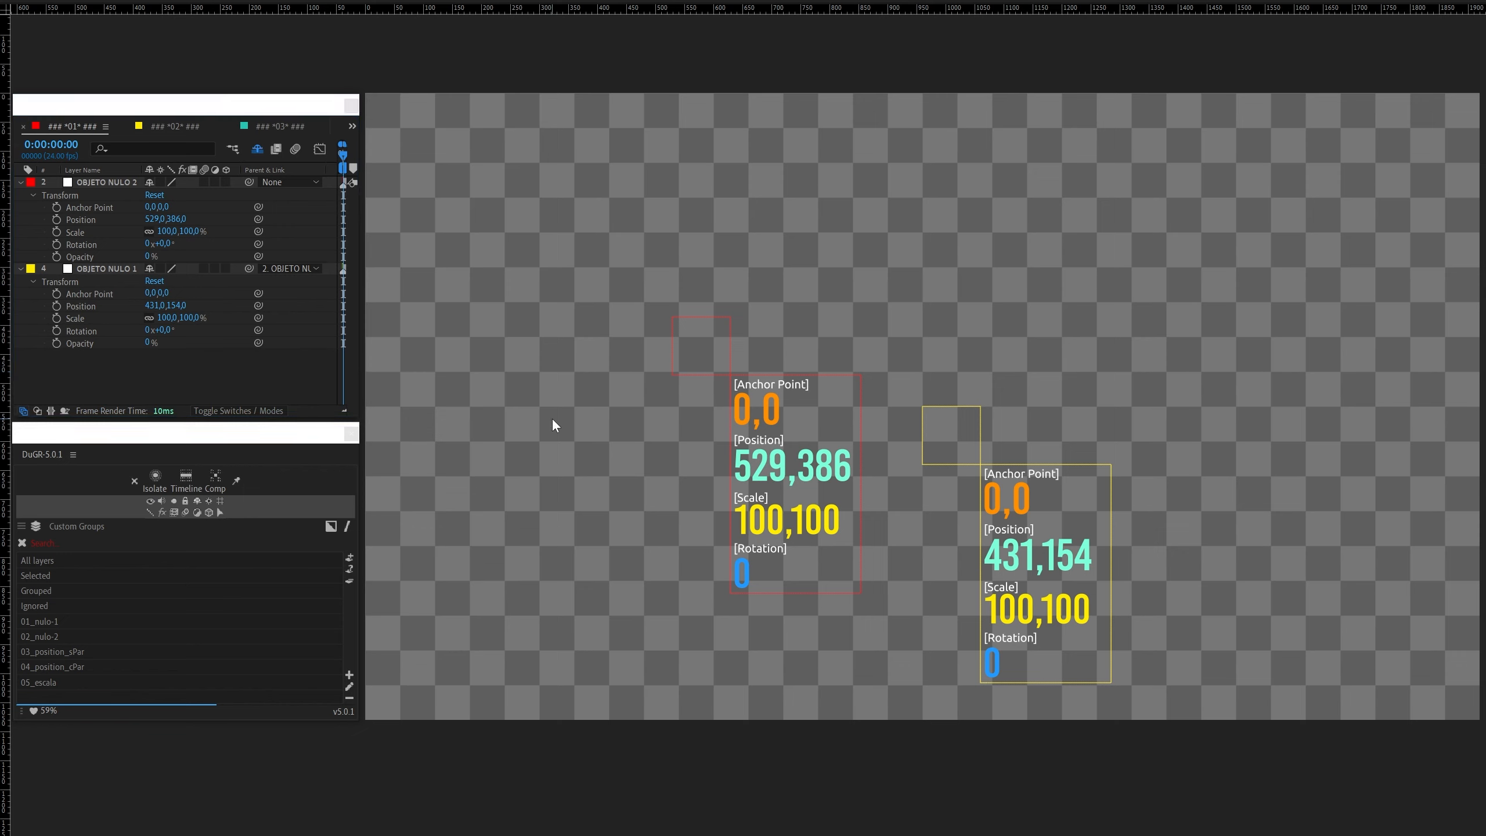
# Step: Undo the parenting of OBJETO NULO 1 and the move of OBJETO NULO 2
pyautogui.hotkey('ctrl', 'z')
pyautogui.hotkey('ctrl', 'z')
pyautogui.hotkey('ctrl', 'z')
pyautogui.hotkey('ctrl', 'z')
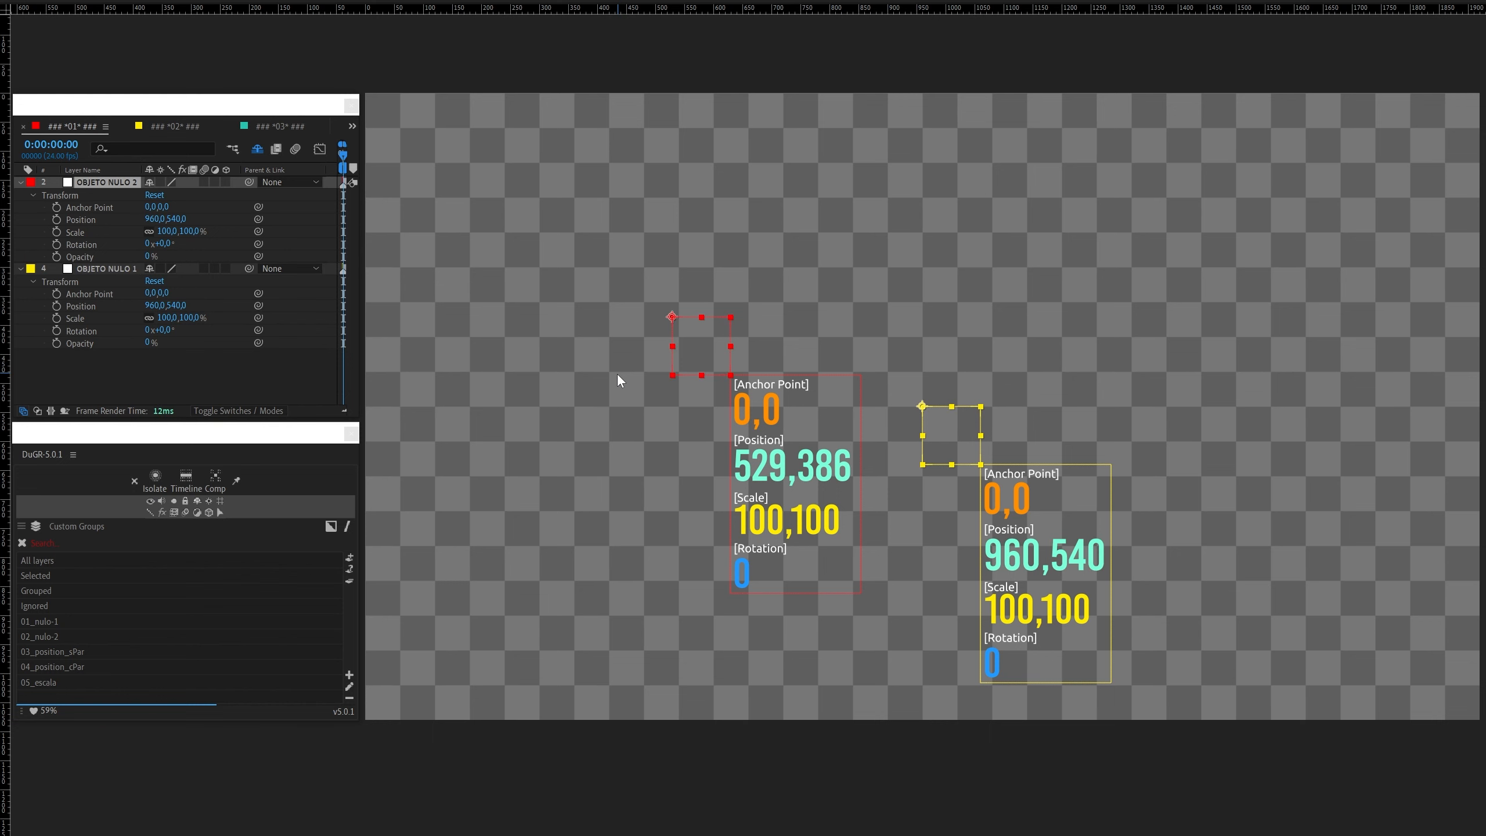
# Step: Switch to the composition ### *02* ### and examine its origin at the upper-left corner of the frame
pyautogui.click(177, 126)
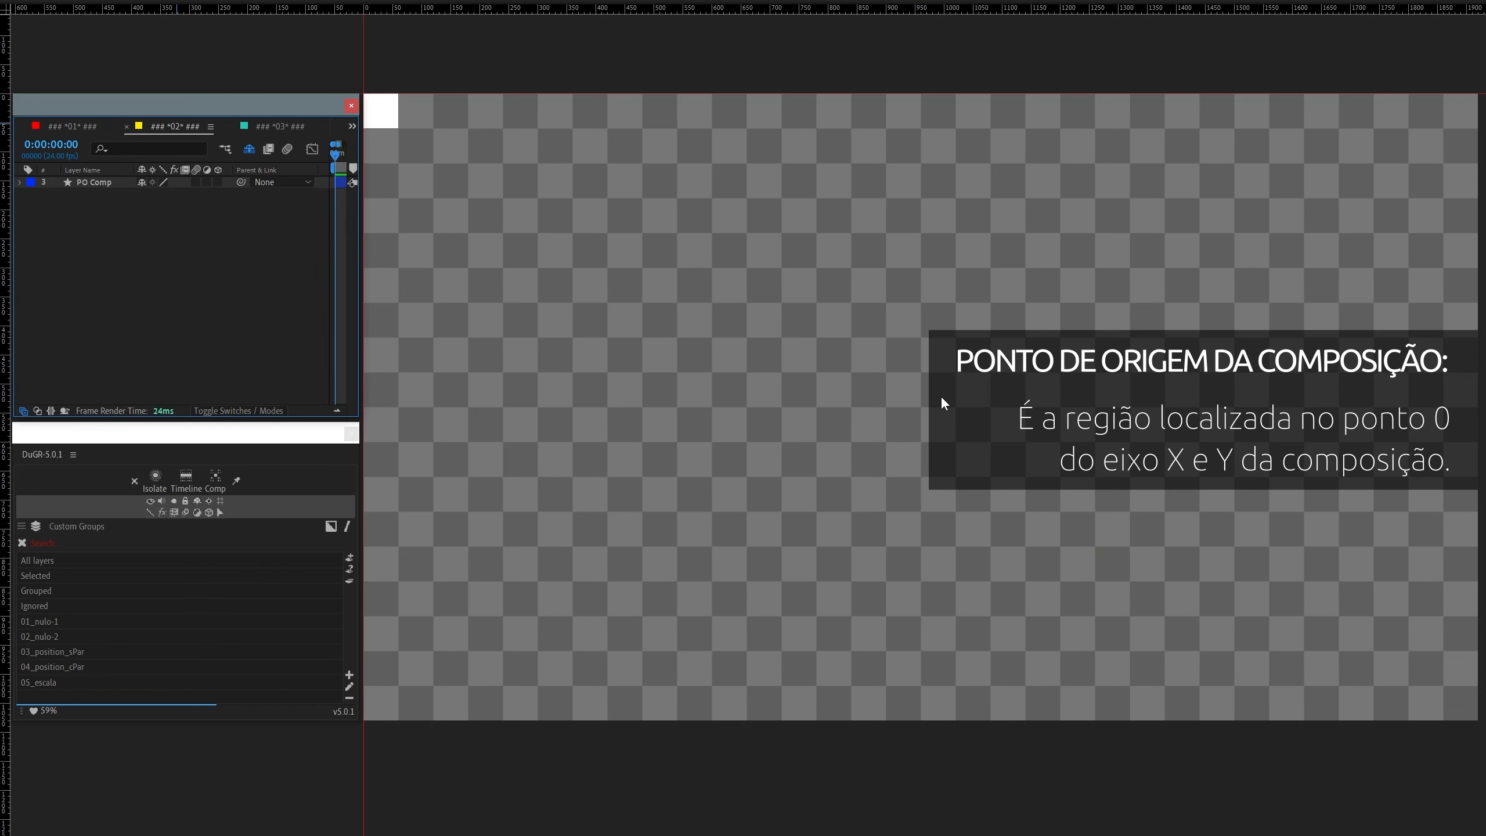
pyautogui.click(491, 230)
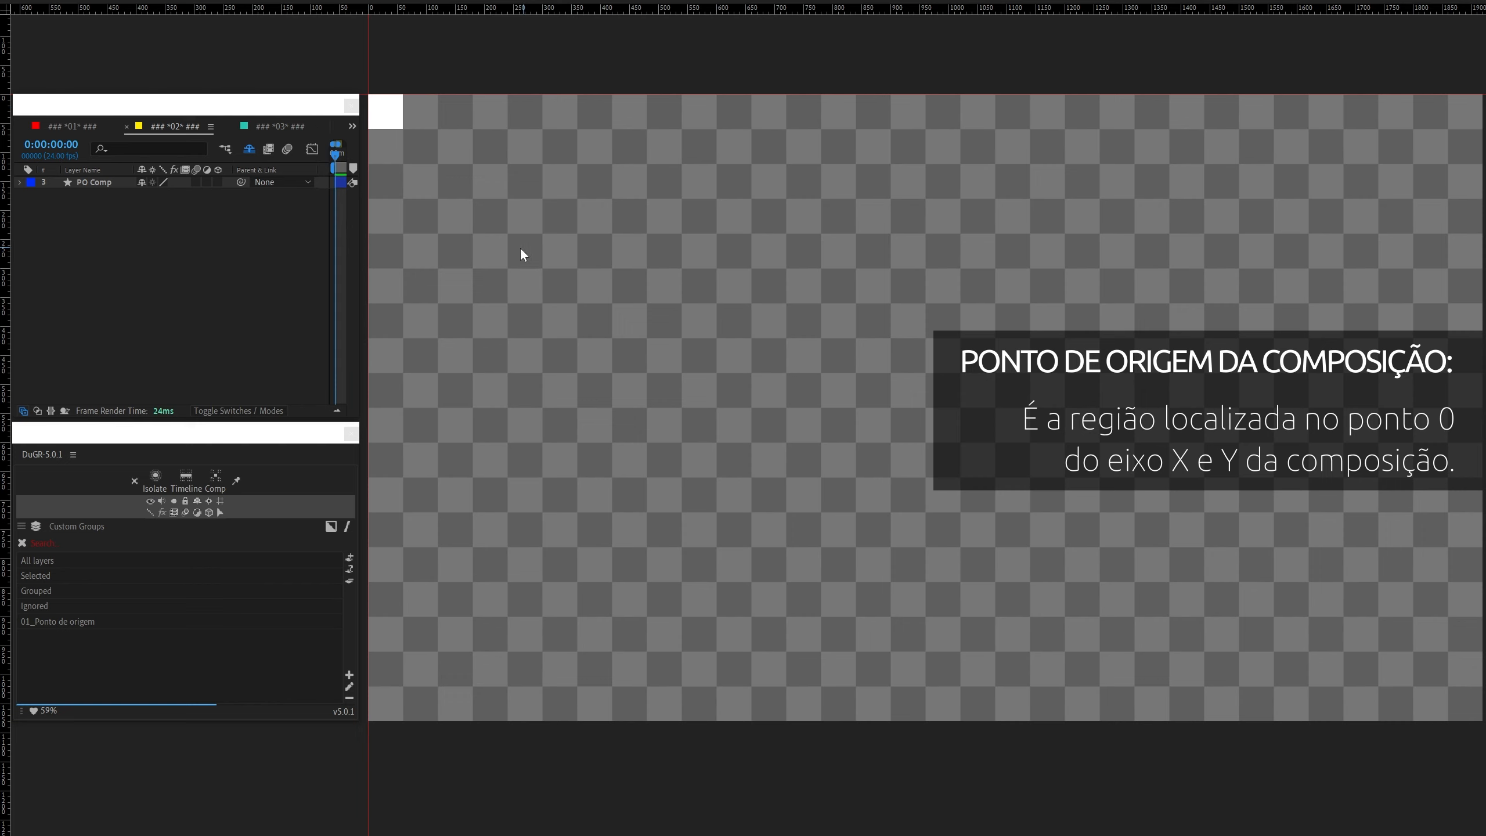
pyautogui.moveTo(521, 251); pyautogui.dragTo(639, 351)
pyautogui.scroll(1, 638, 352)
pyautogui.moveTo(501, 205); pyautogui.dragTo(724, 366)
pyautogui.moveTo(684, 319); pyautogui.dragTo(616, 285)
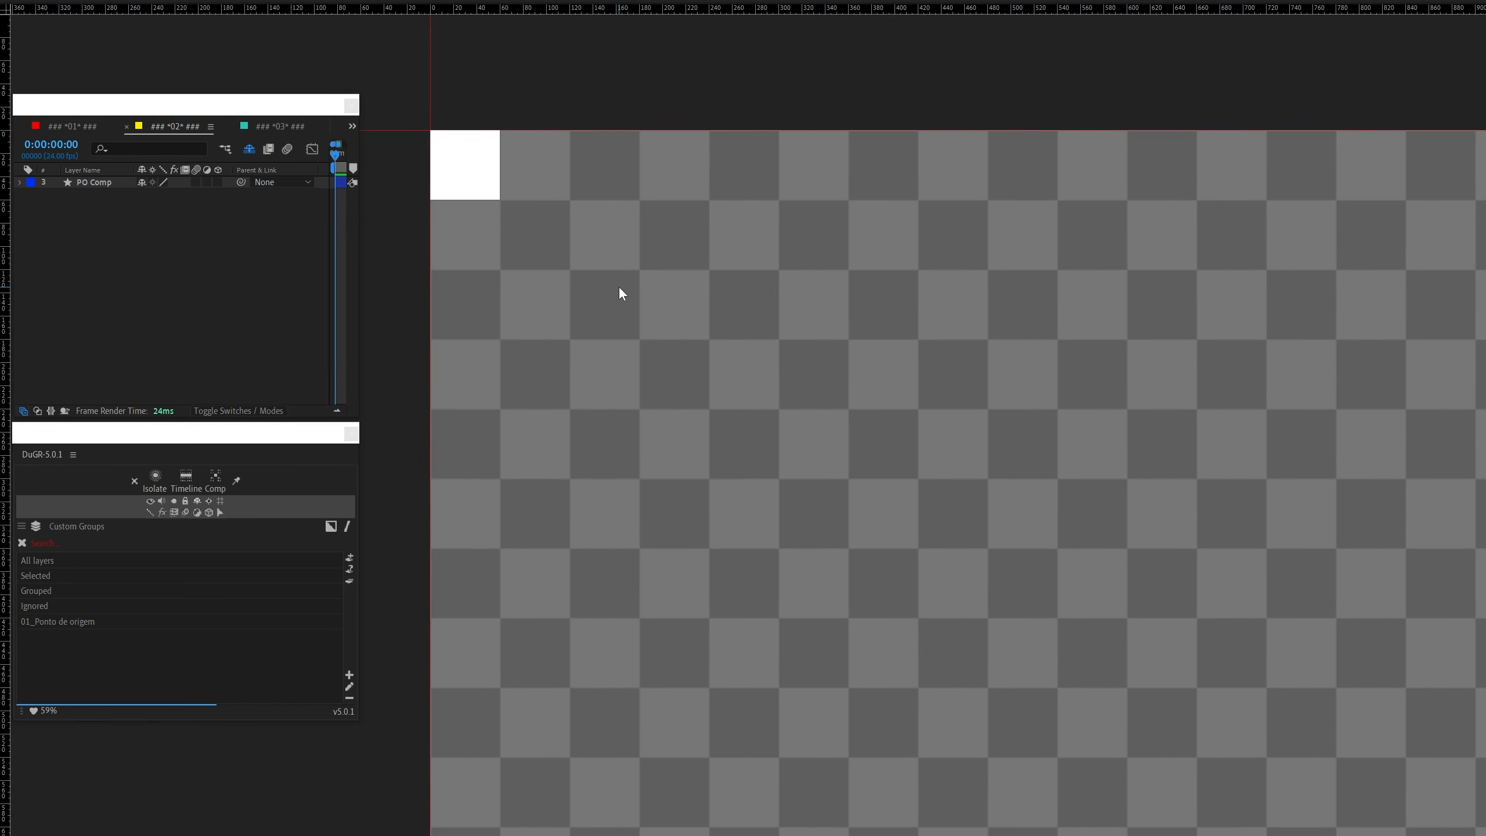
pyautogui.hotkey('ctrl', 'k')
pyautogui.click(597, 260)
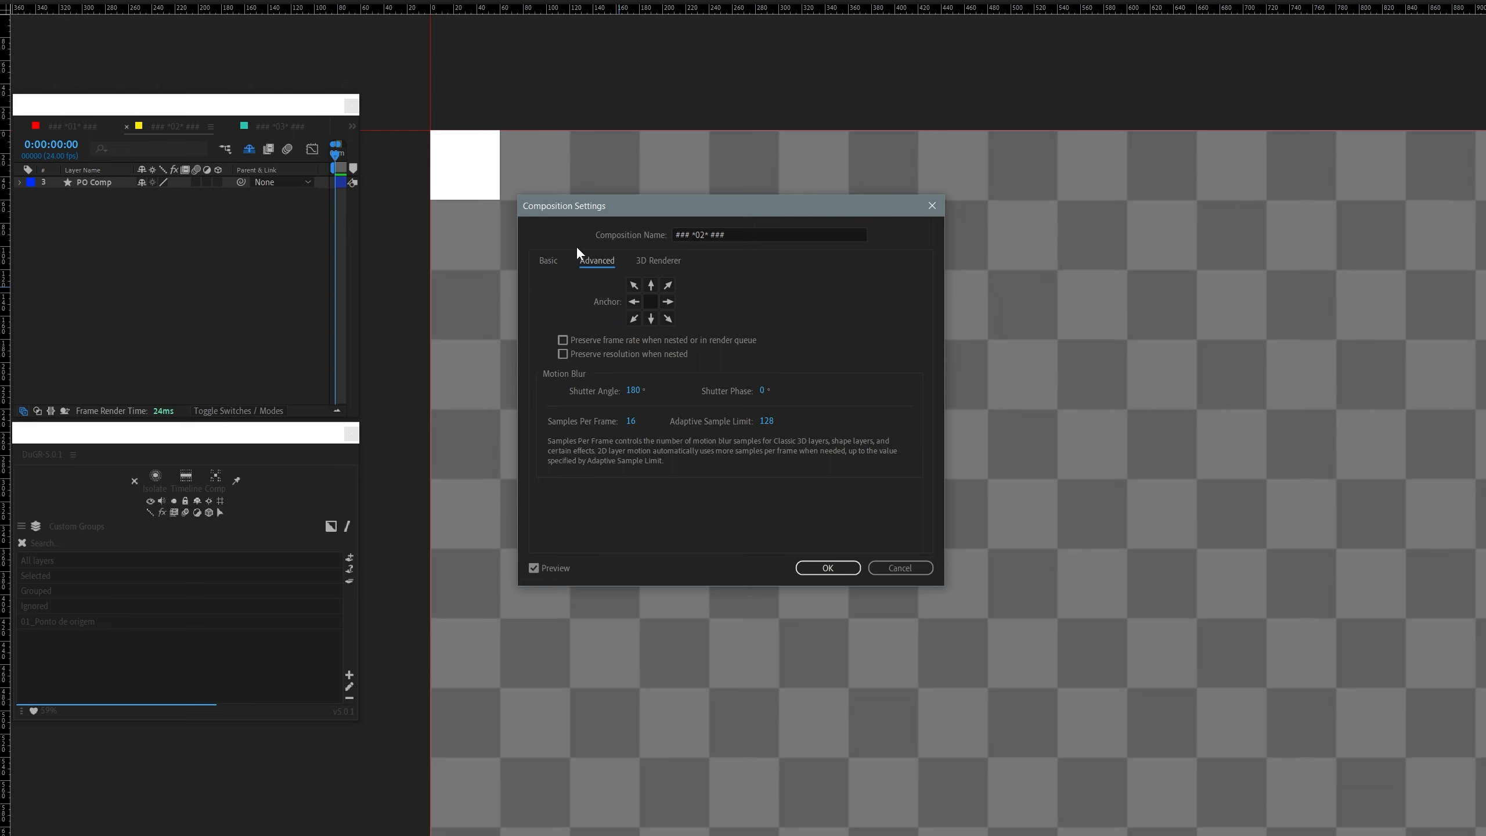
pyautogui.click(550, 261)
pyautogui.click(606, 264)
pyautogui.click(667, 285)
pyautogui.click(550, 260)
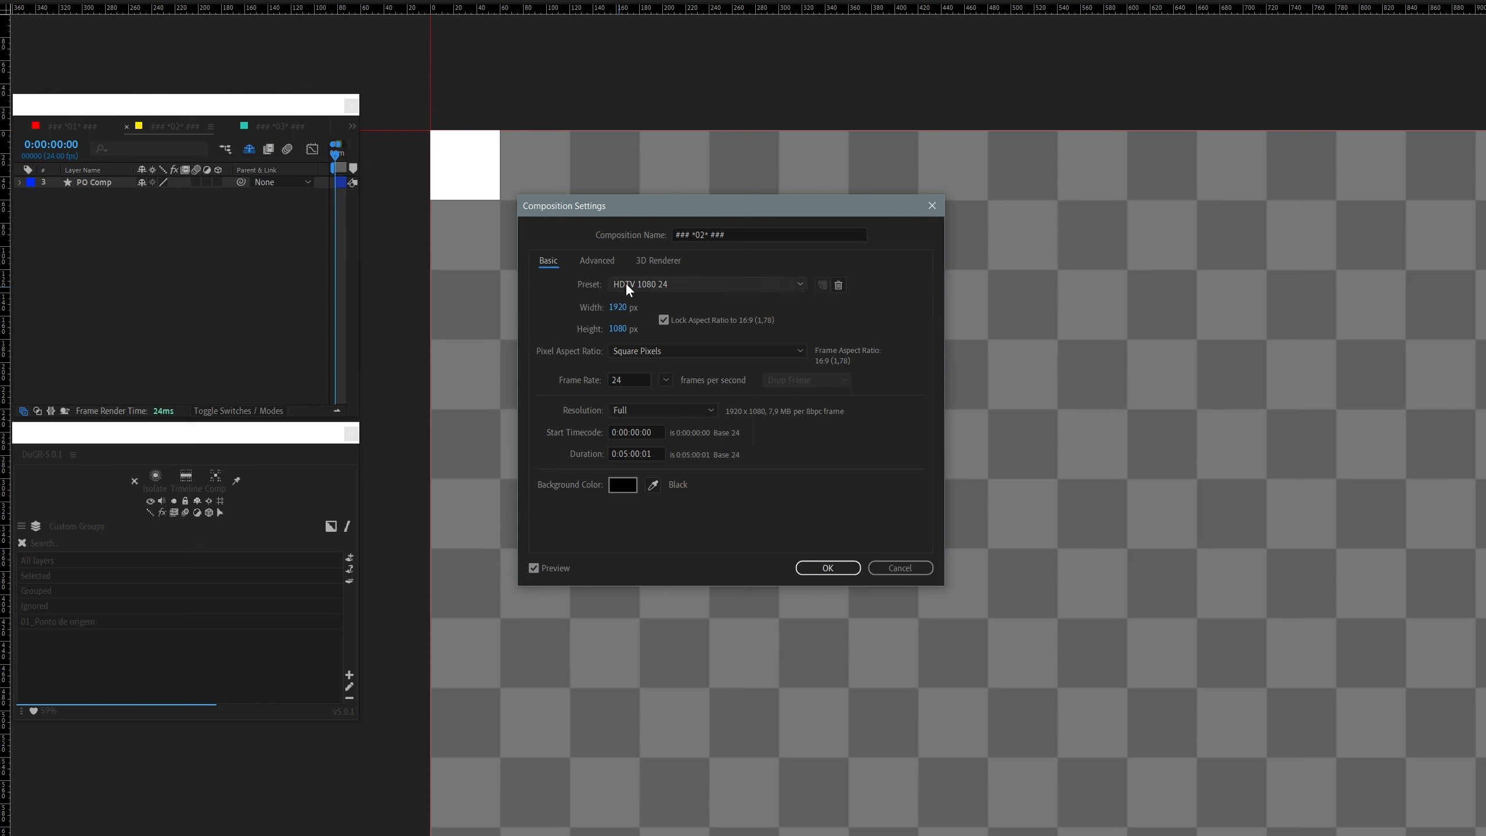
pyautogui.press('Escape')
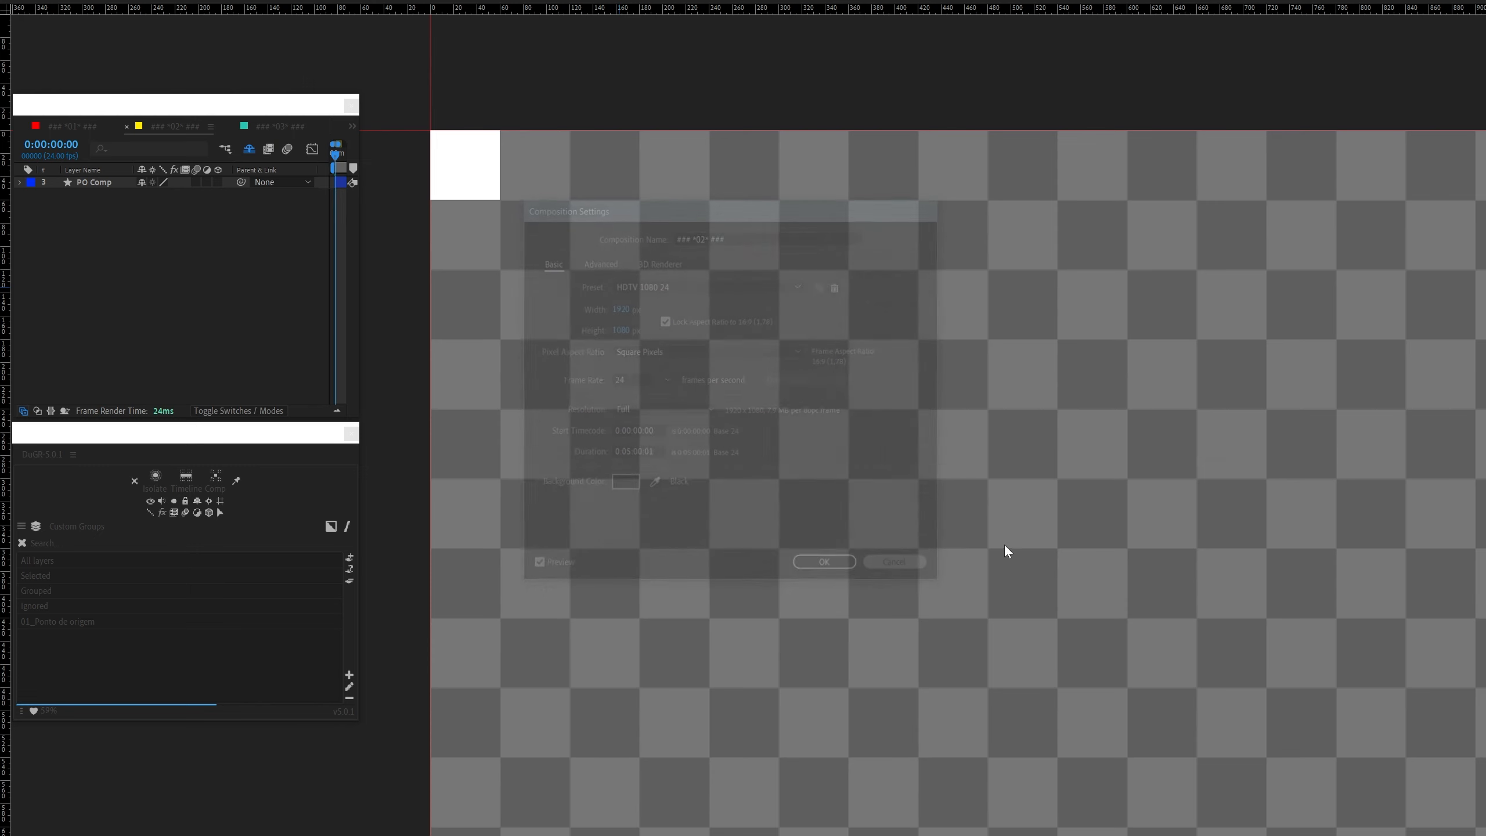
# Step: Preview enlarging the composition to about 2325 × 1308 px anchored at its upper-left corner, and discard the settings
pyautogui.scroll(-3, 1025, 484)
pyautogui.moveTo(1037, 455); pyautogui.dragTo(983, 427)
pyautogui.scroll(1, 984, 427)
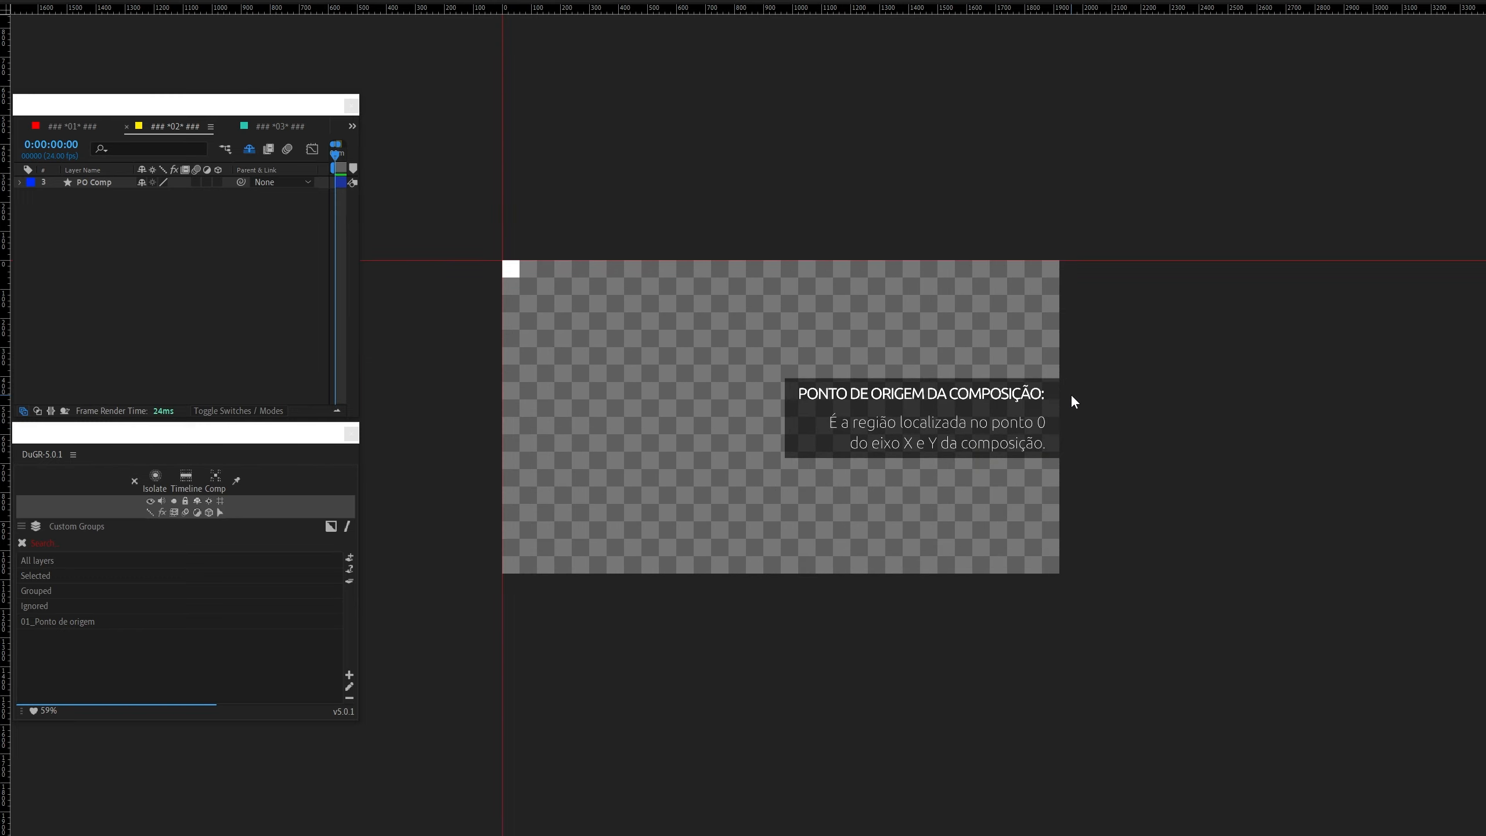
pyautogui.hotkey('ctrl', 'k')
pyautogui.moveTo(608, 208); pyautogui.dragTo(1101, 94)
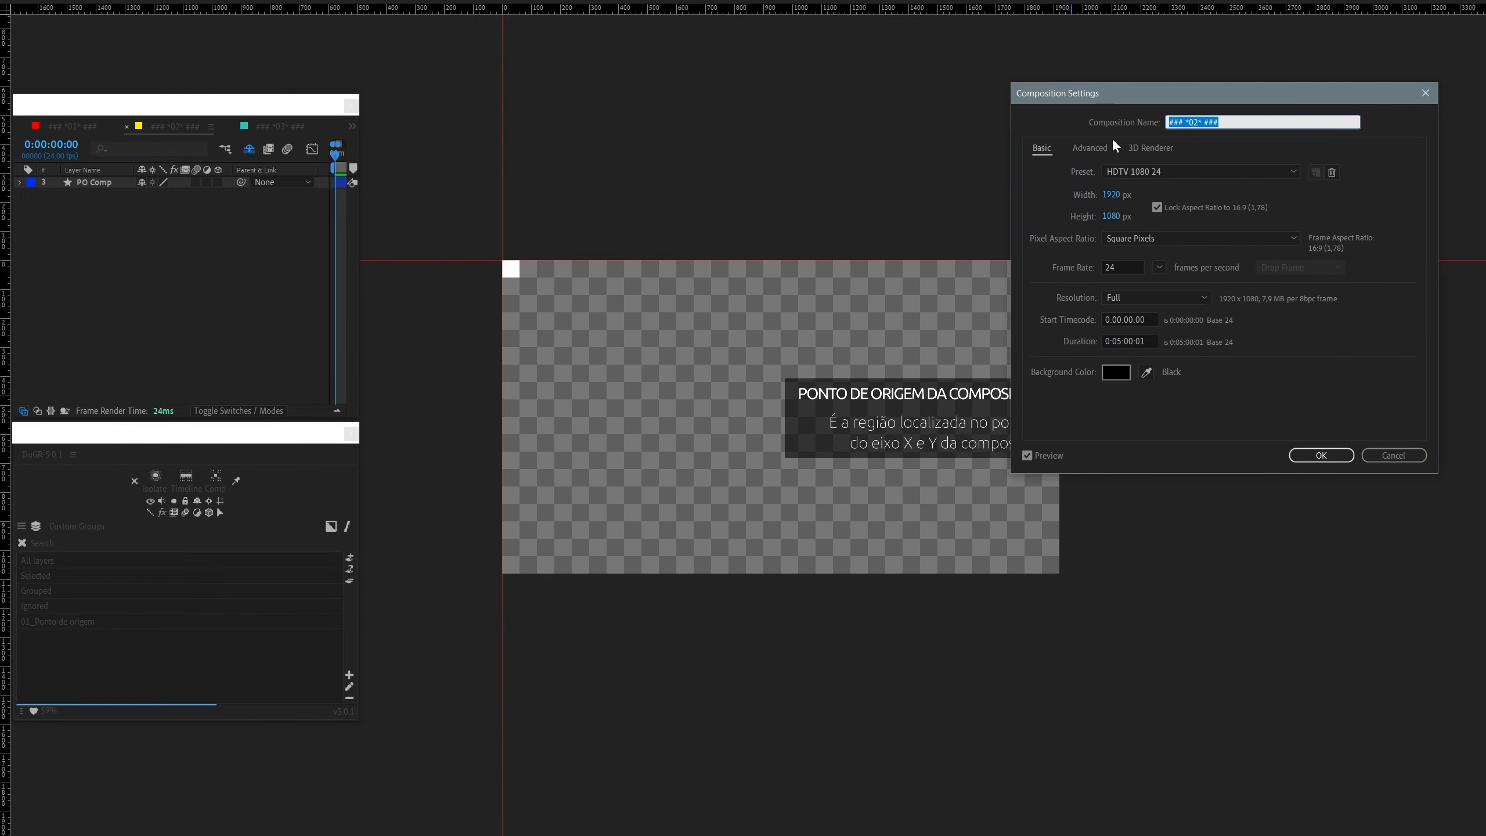
pyautogui.click(1089, 147)
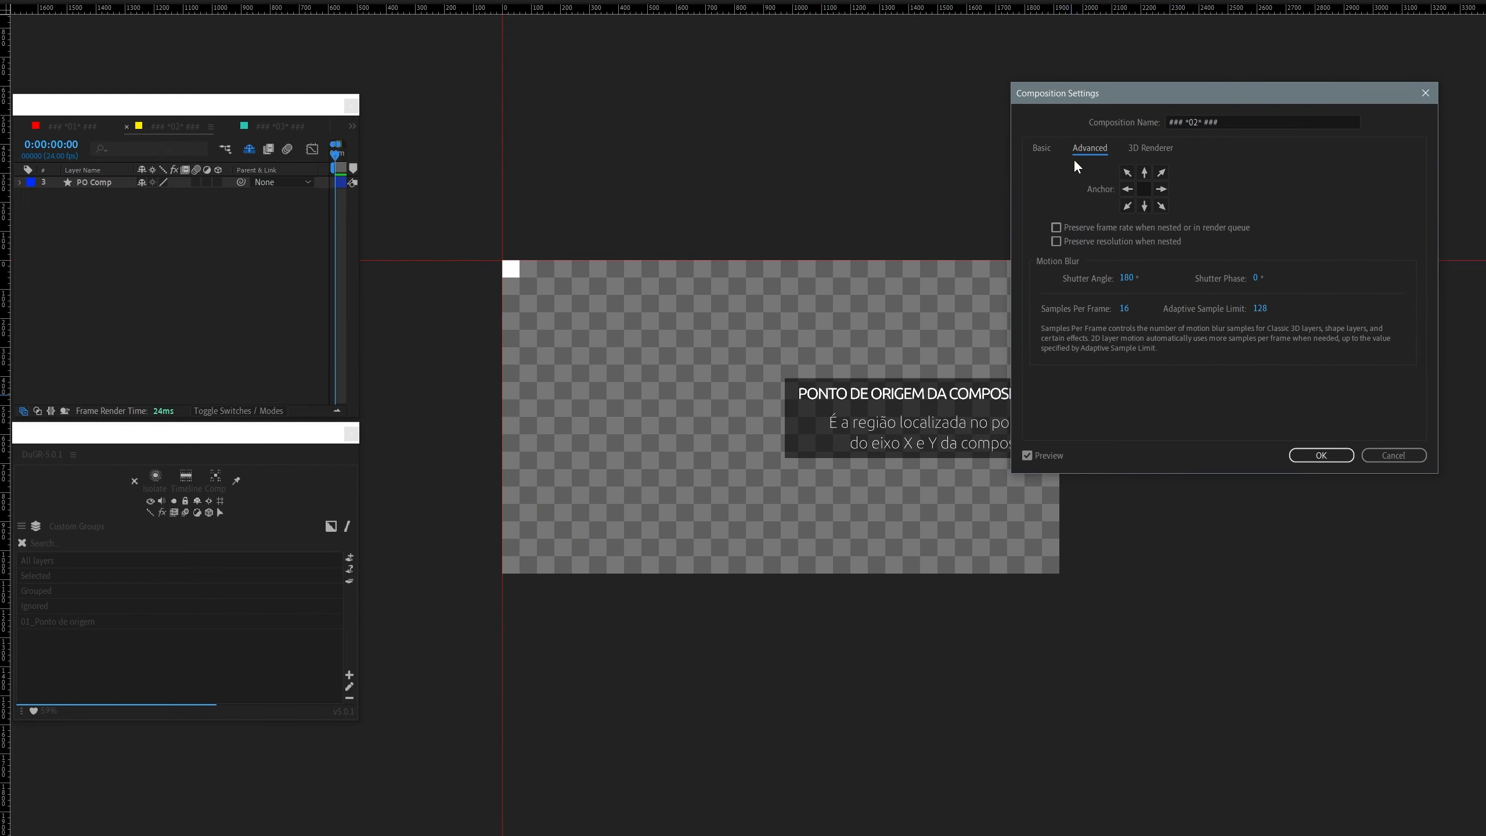
pyautogui.click(1125, 173)
pyautogui.click(1040, 148)
pyautogui.moveTo(1109, 196); pyautogui.dragTo(508, 344)
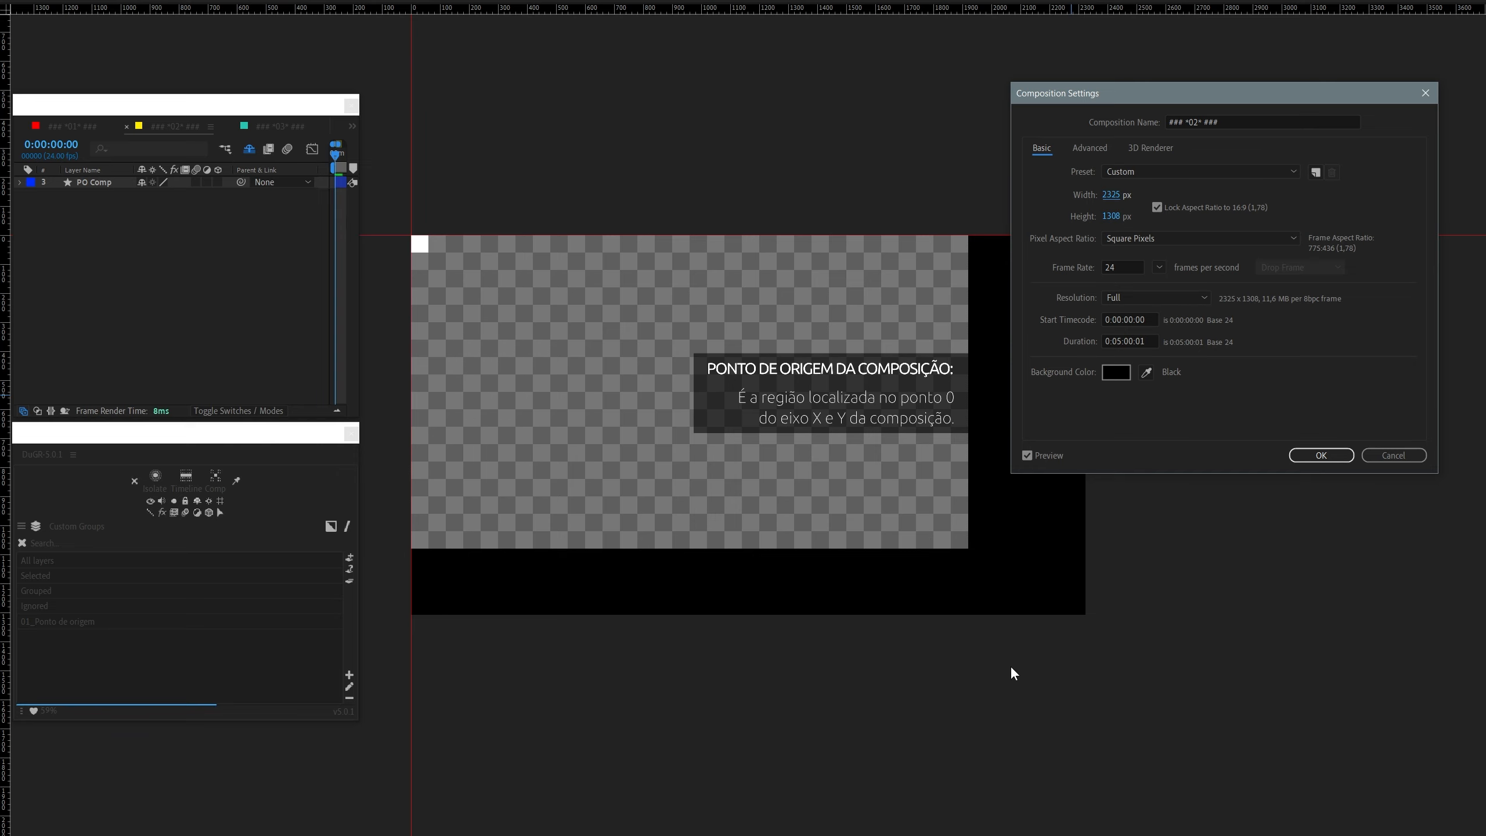
pyautogui.click(1397, 456)
# Step: Enlarge the composition to about 2374 × 1335 px, anchored at its lower-right corner
pyautogui.hotkey('ctrl', 'k')
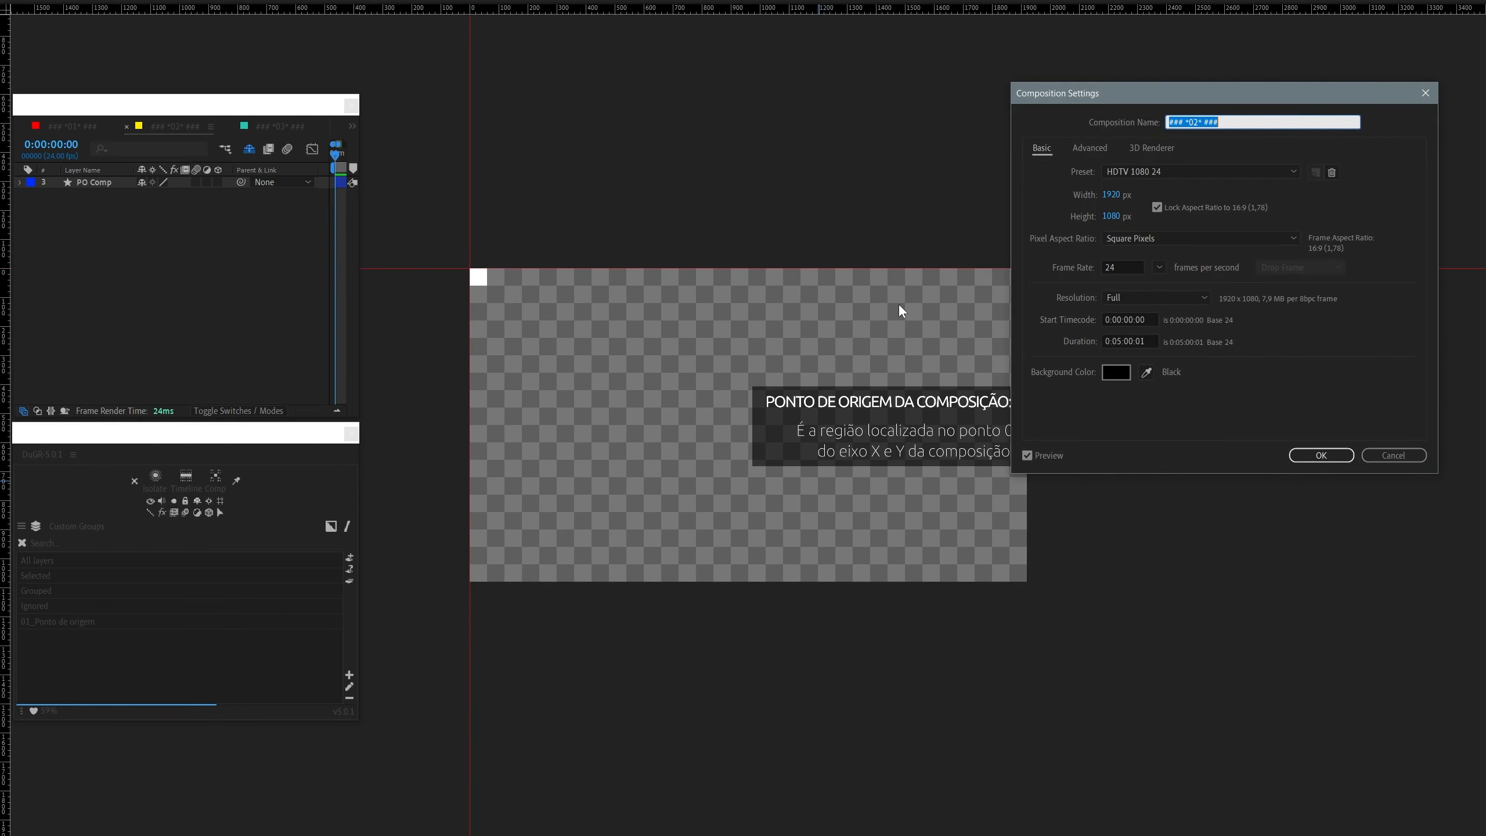
pyautogui.click(1090, 148)
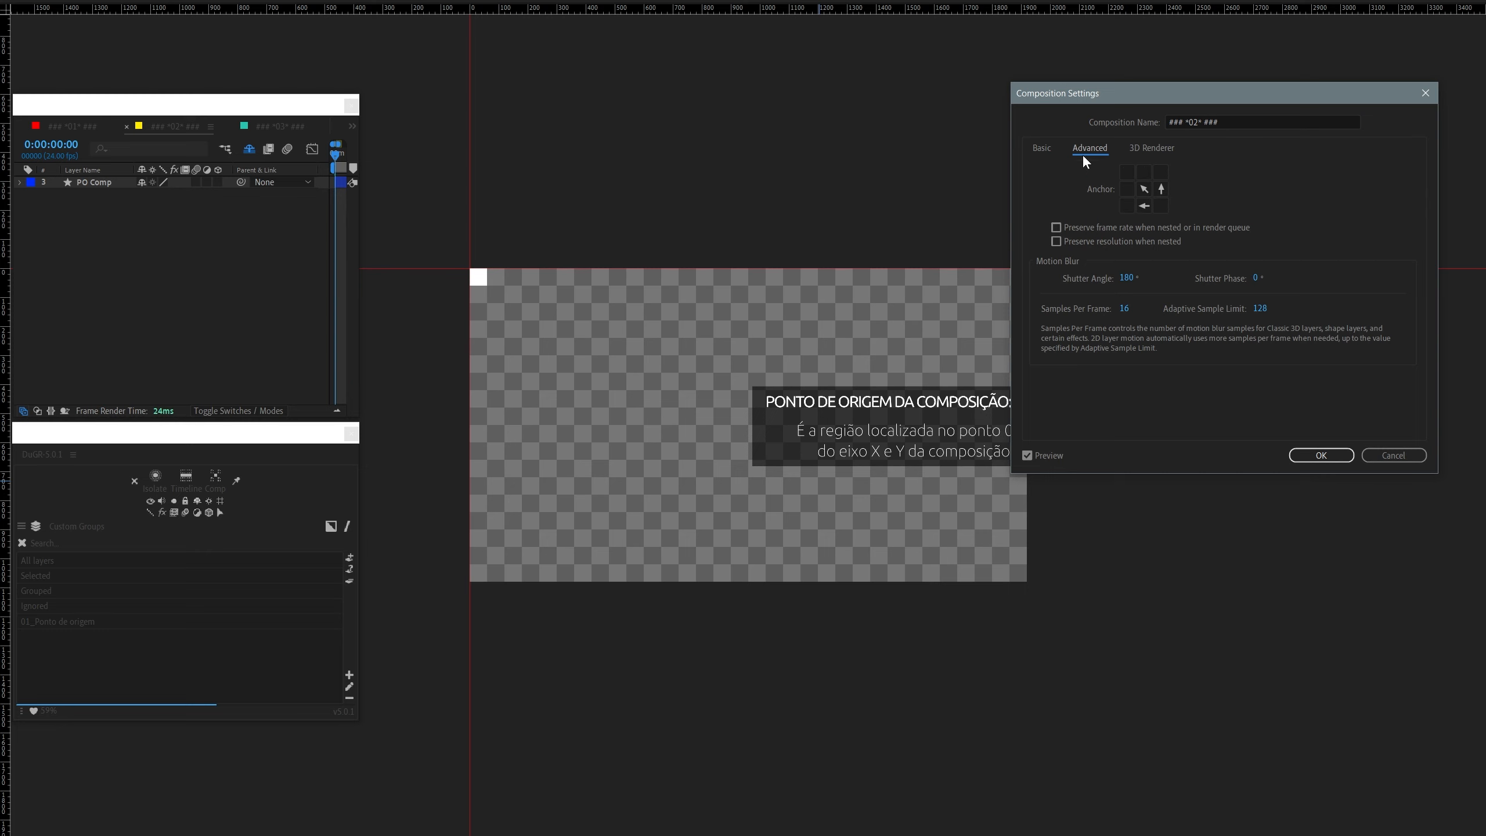
pyautogui.click(1041, 148)
pyautogui.moveTo(1098, 193); pyautogui.dragTo(1140, 196)
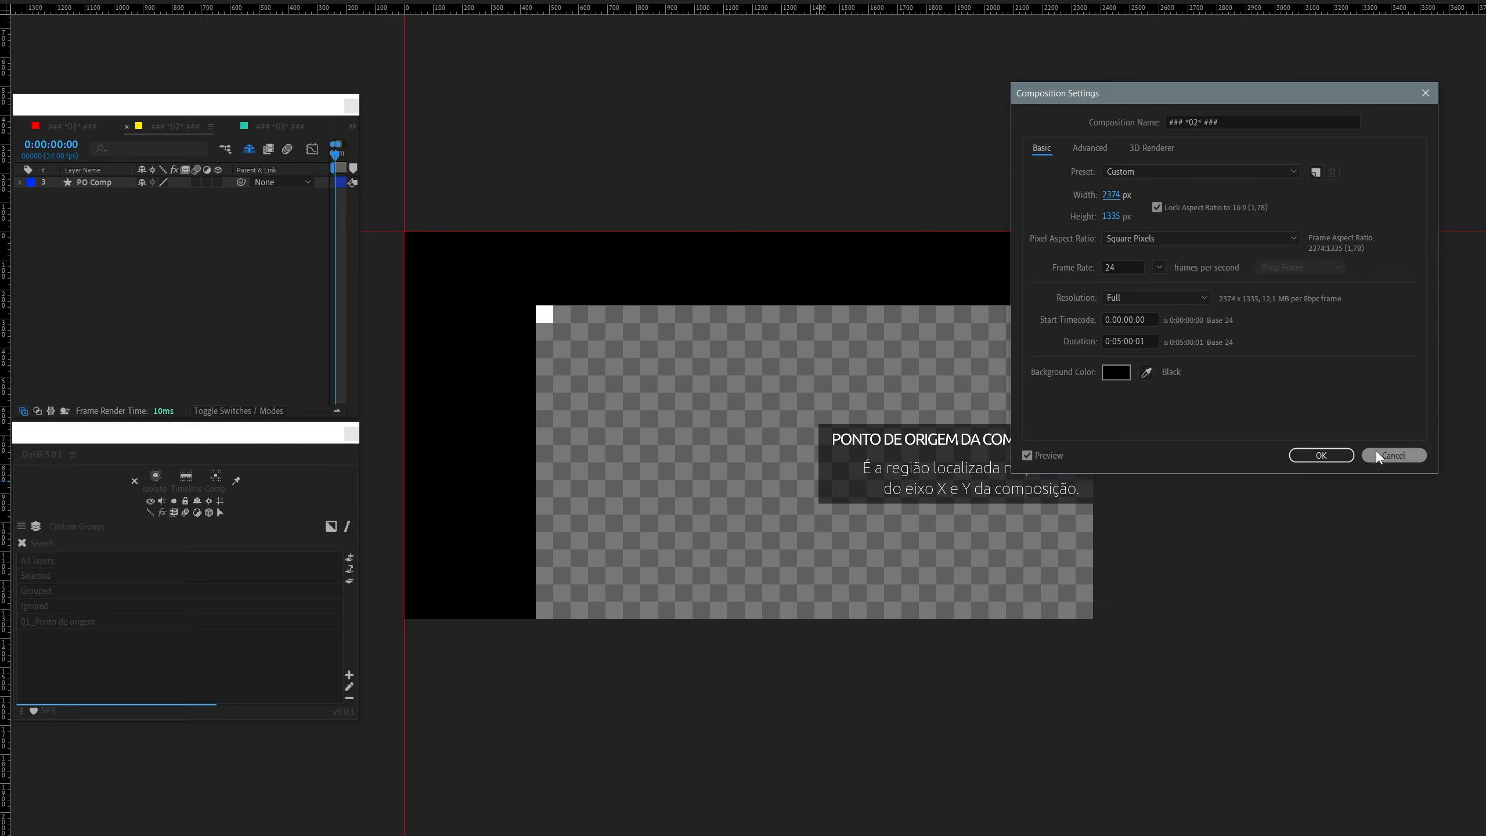
pyautogui.click(1321, 455)
# Step: Reveal the transform values of the PO Comp layer and undo and redo the resize to compare its position
pyautogui.click(546, 317)
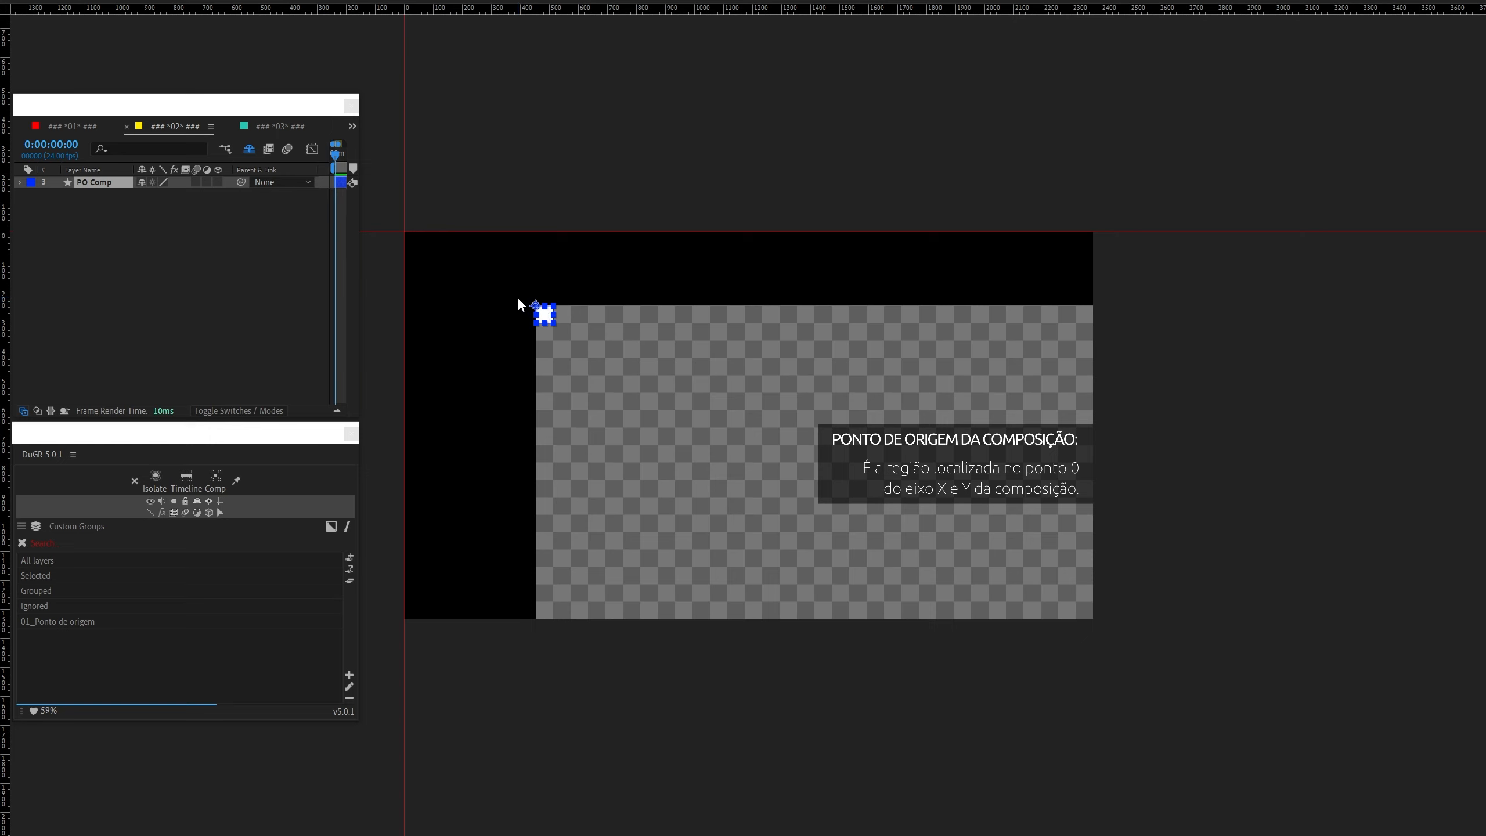
pyautogui.click(21, 182)
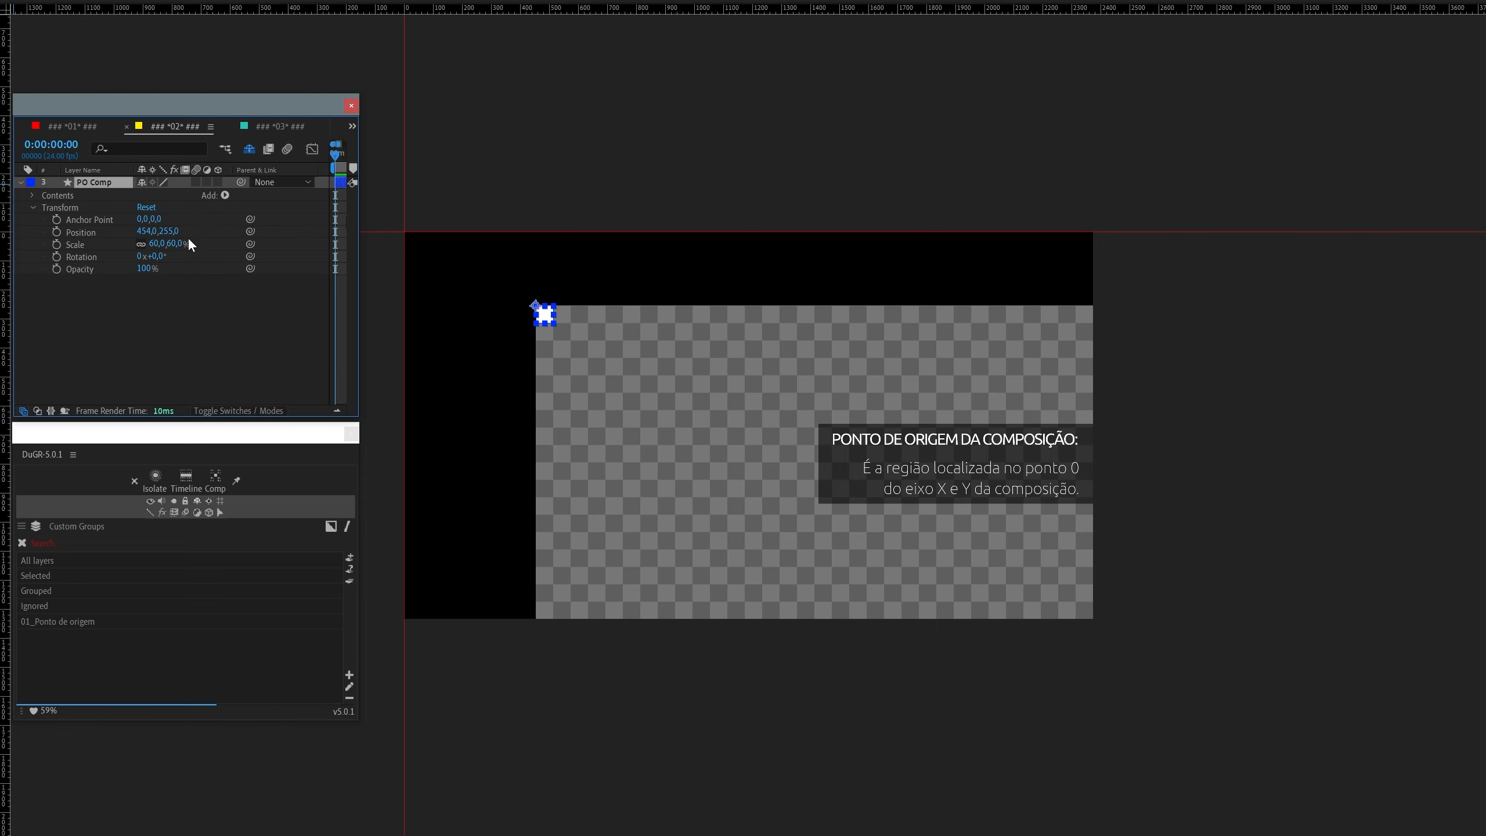
pyautogui.click(138, 248)
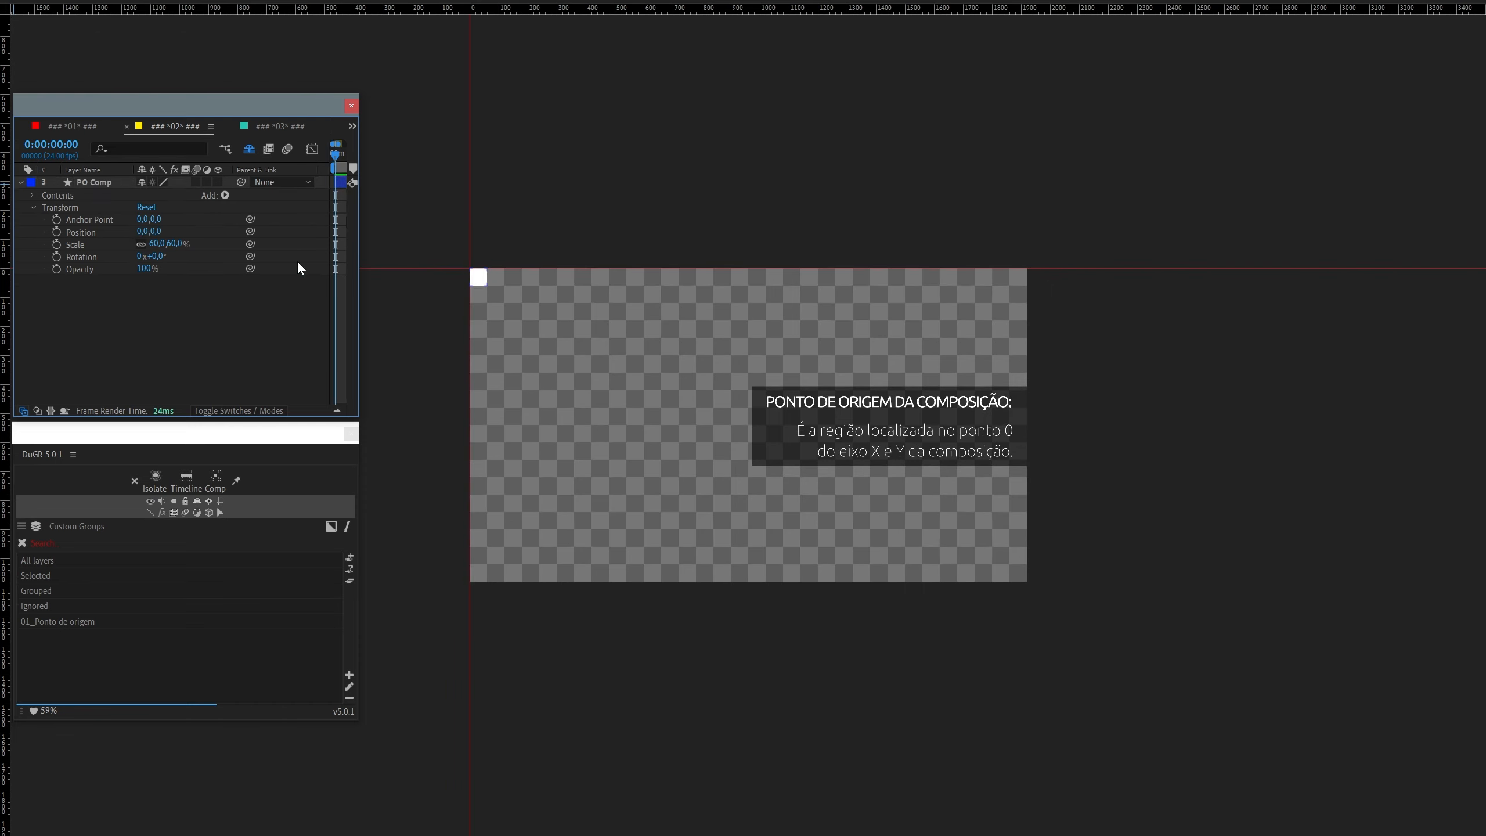
pyautogui.hotkey('ctrl', 'shift', 'z')
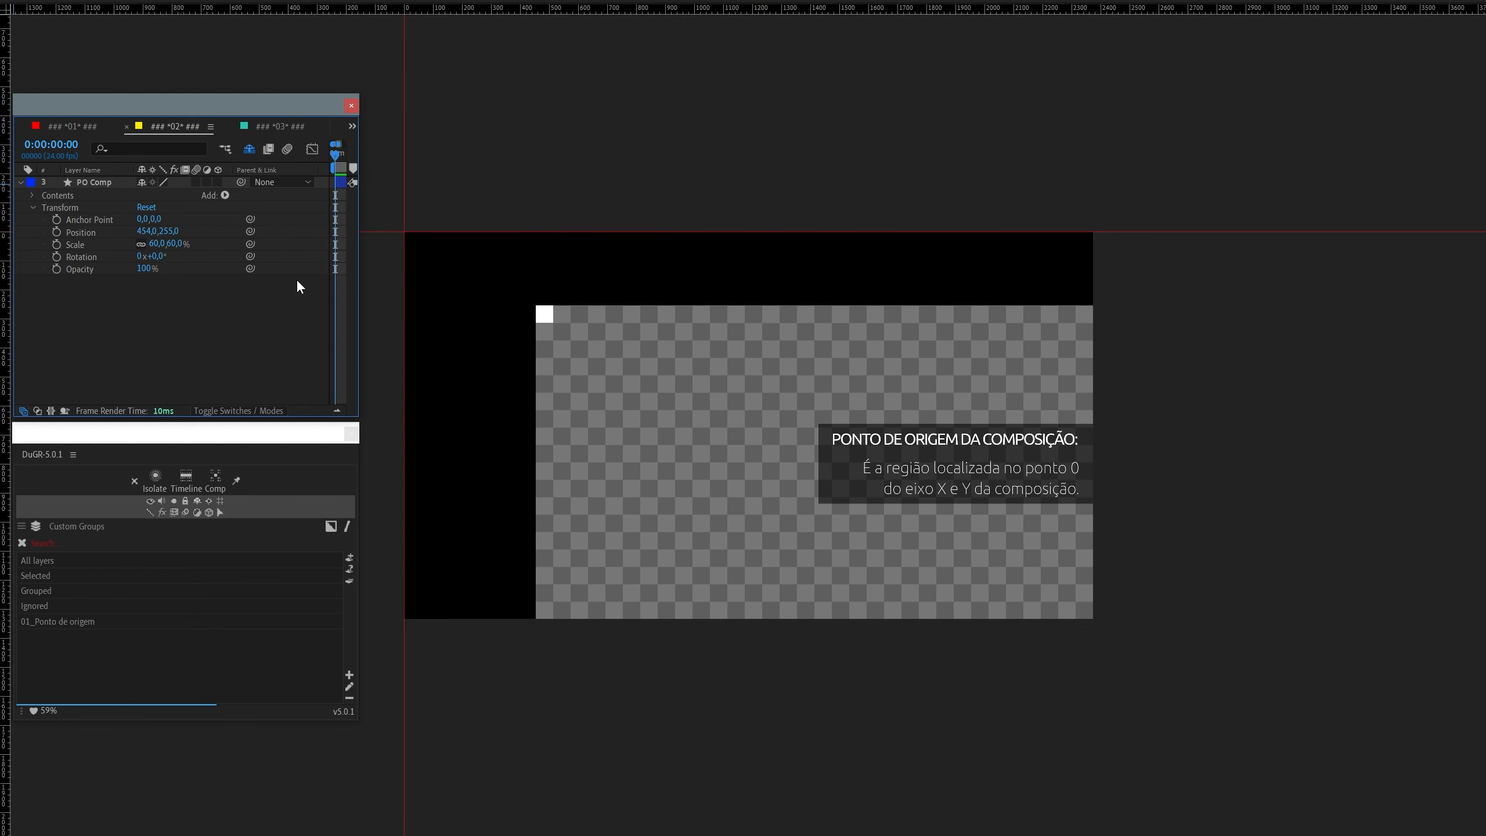
# Step: Check the anchor direction in the advanced composition settings and leave them unchanged
pyautogui.hotkey('ctrl', 'k')
pyautogui.click(1090, 148)
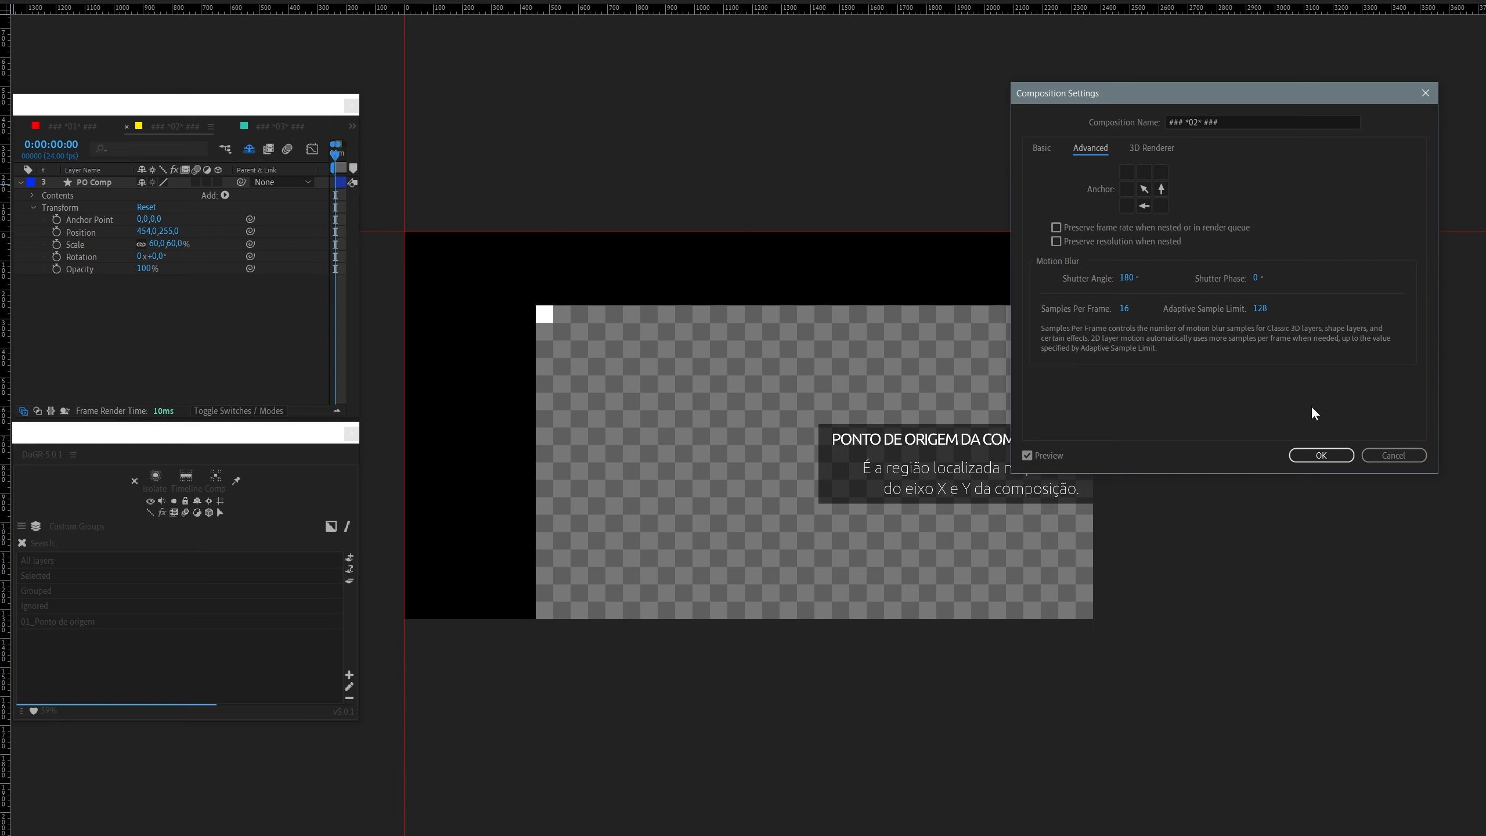
pyautogui.click(1407, 455)
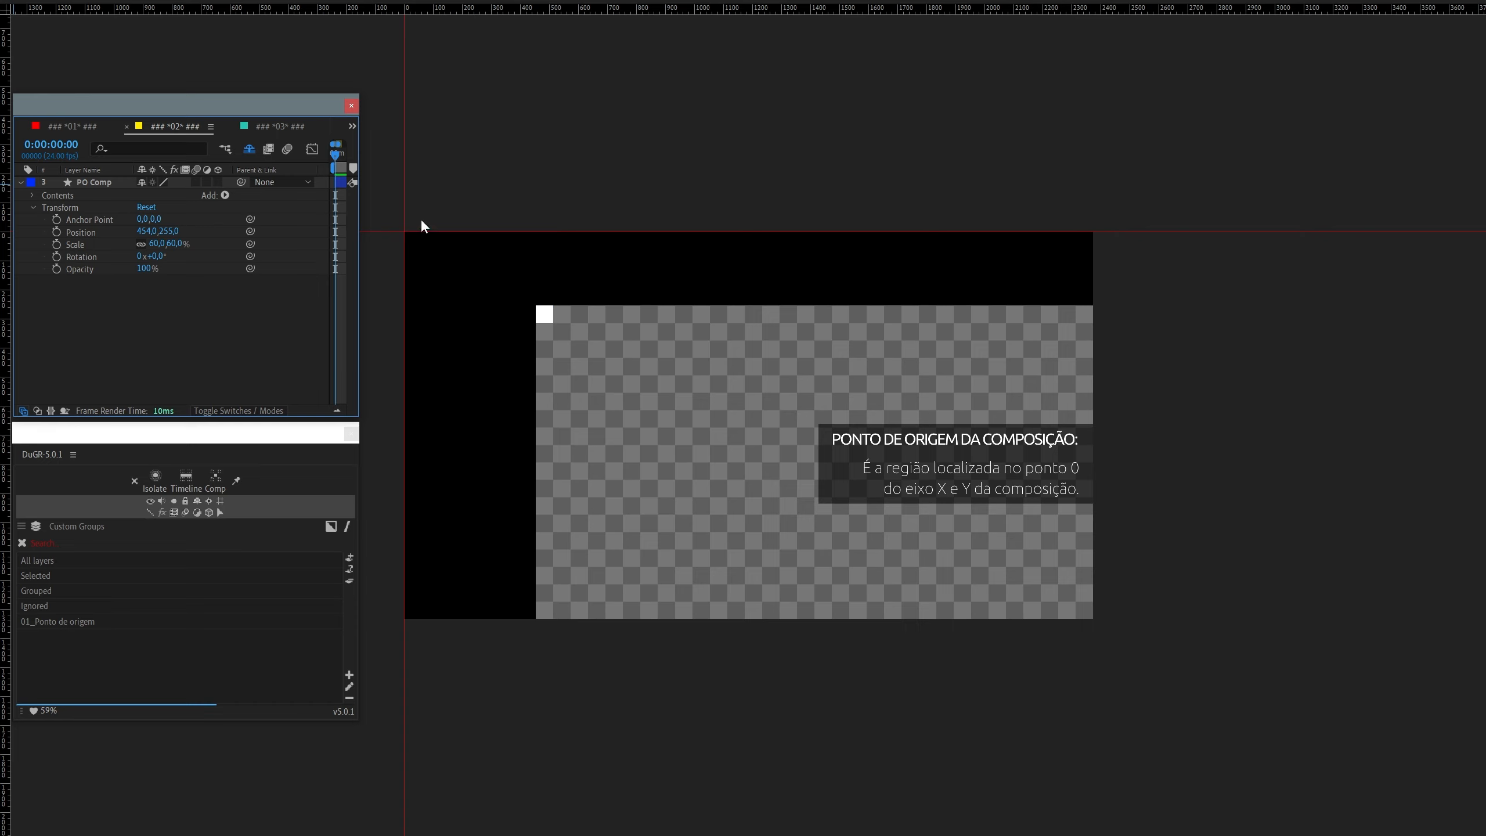
# Step: Undo the enlargement of the composition
pyautogui.hotkey('ctrl', 'z')
pyautogui.scroll(1, 652, 371)
pyautogui.moveTo(652, 371); pyautogui.dragTo(827, 357)
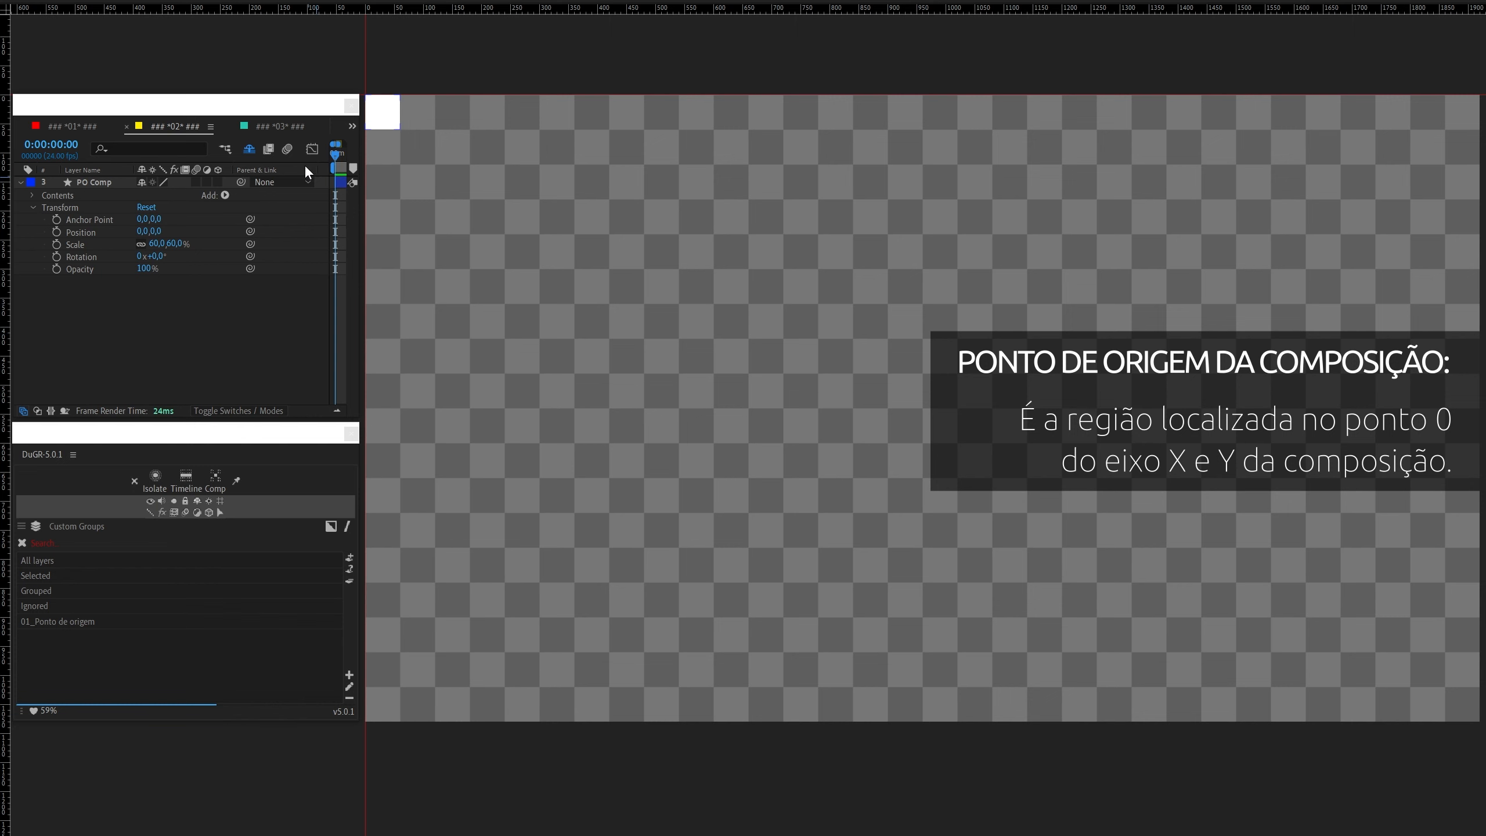
# Step: Switch to the composition ### *03* ### and show the layers of the 01_Origem da Layer group
pyautogui.click(277, 127)
pyautogui.scroll(1, 675, 525)
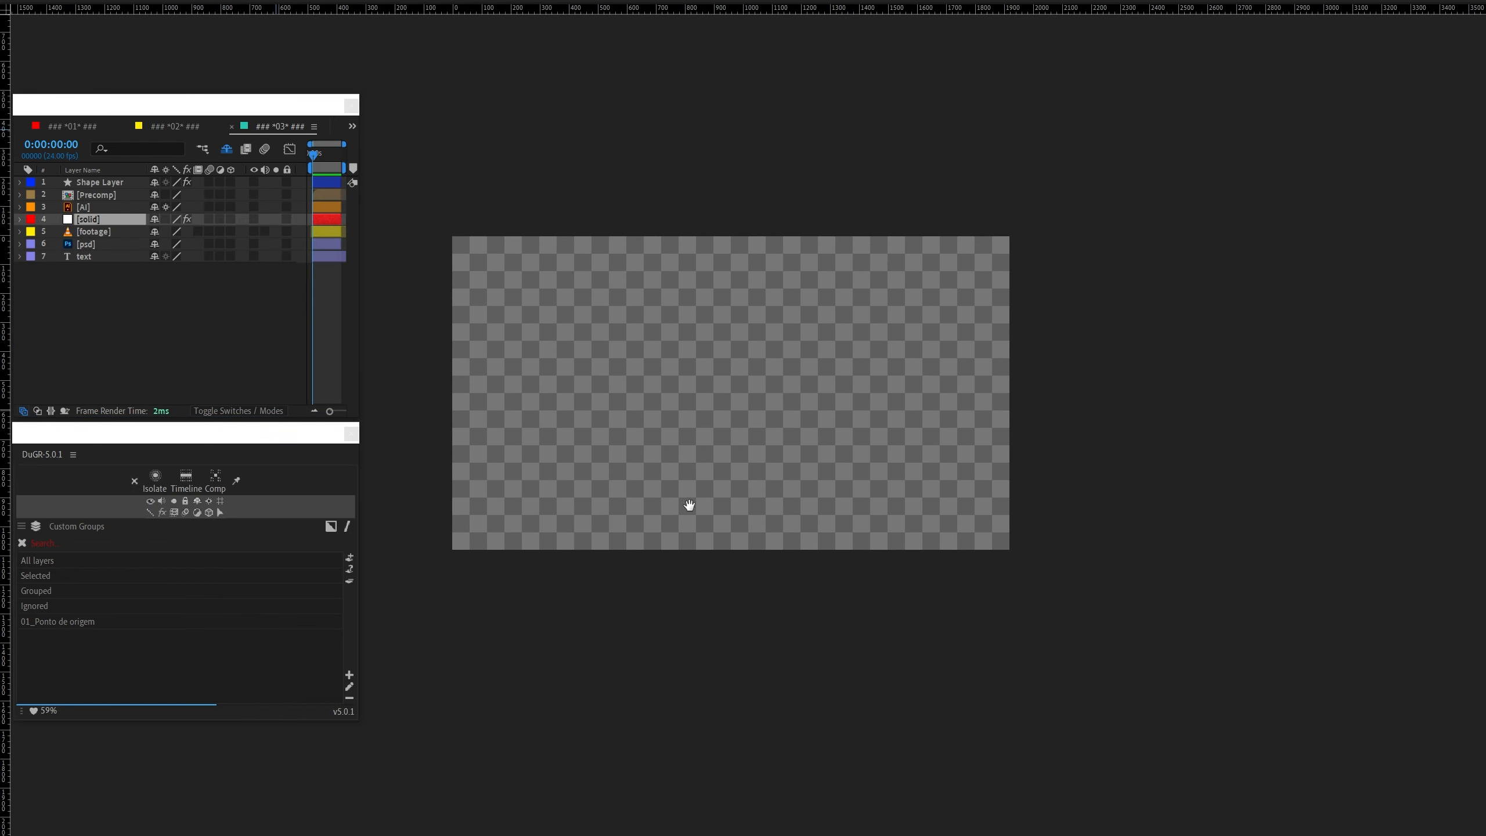
pyautogui.scroll(1, 688, 506)
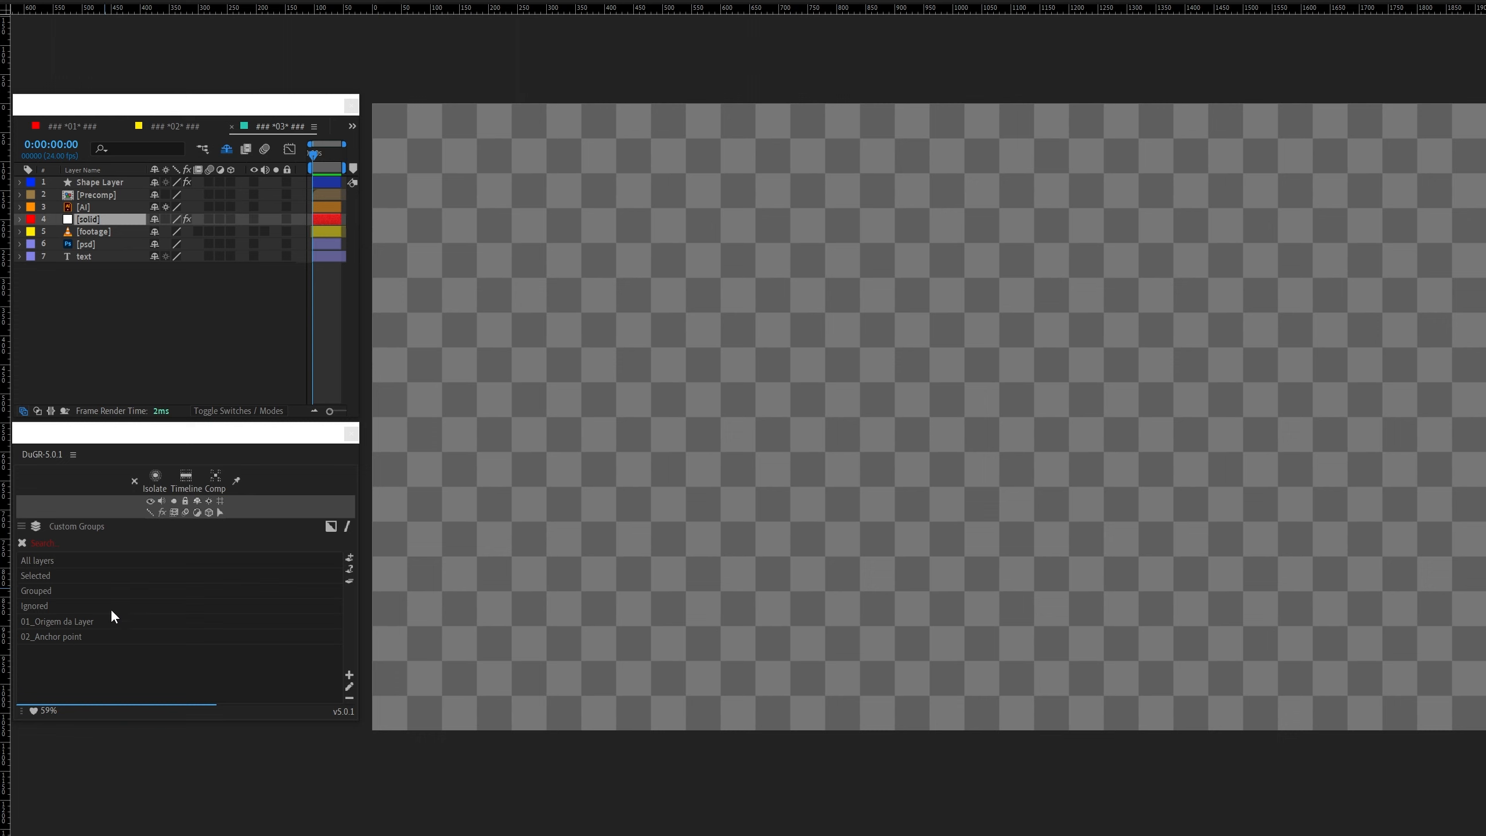
pyautogui.click(81, 622)
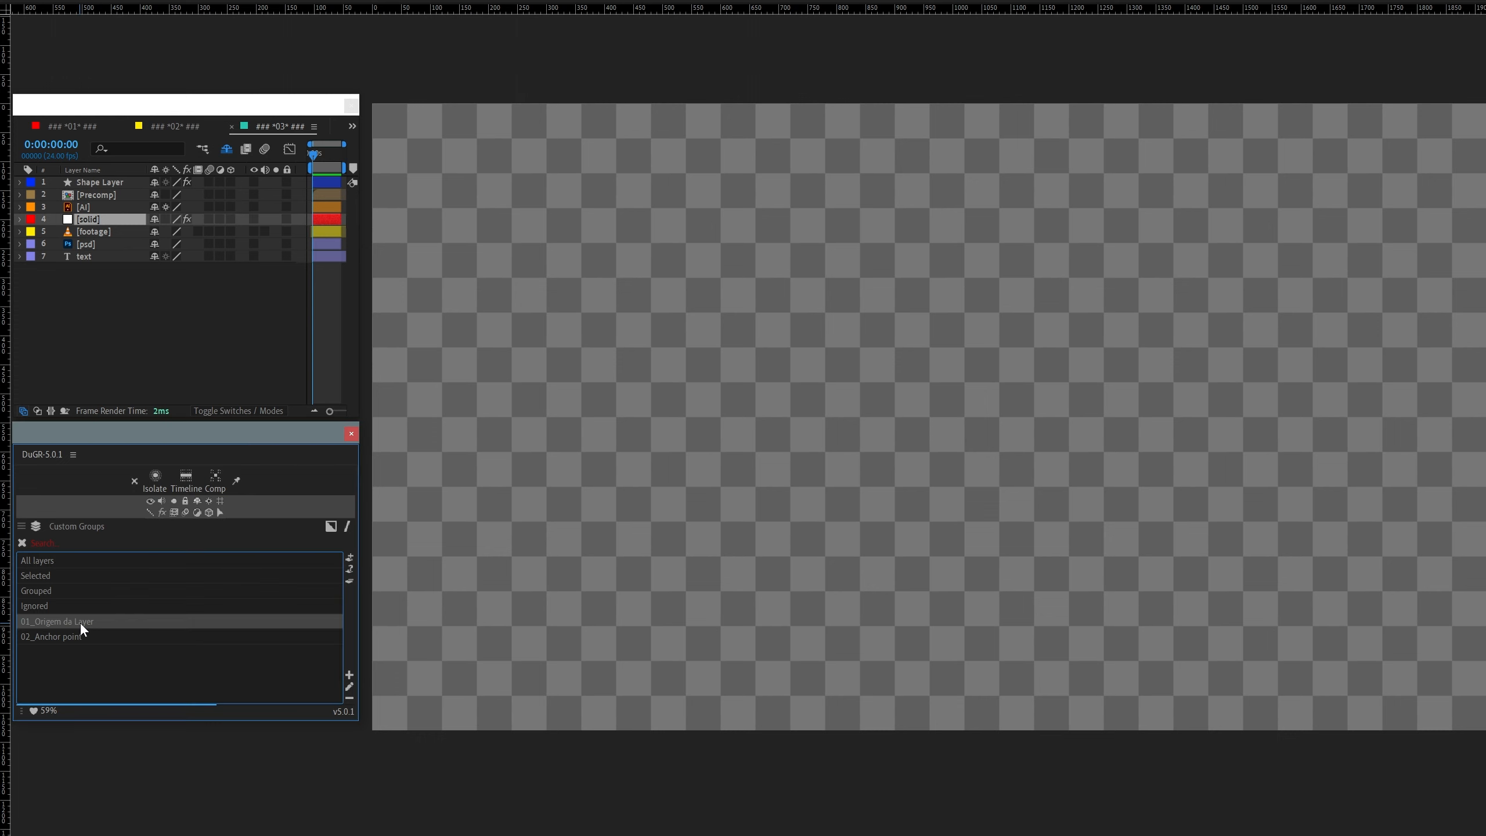
pyautogui.click(149, 501)
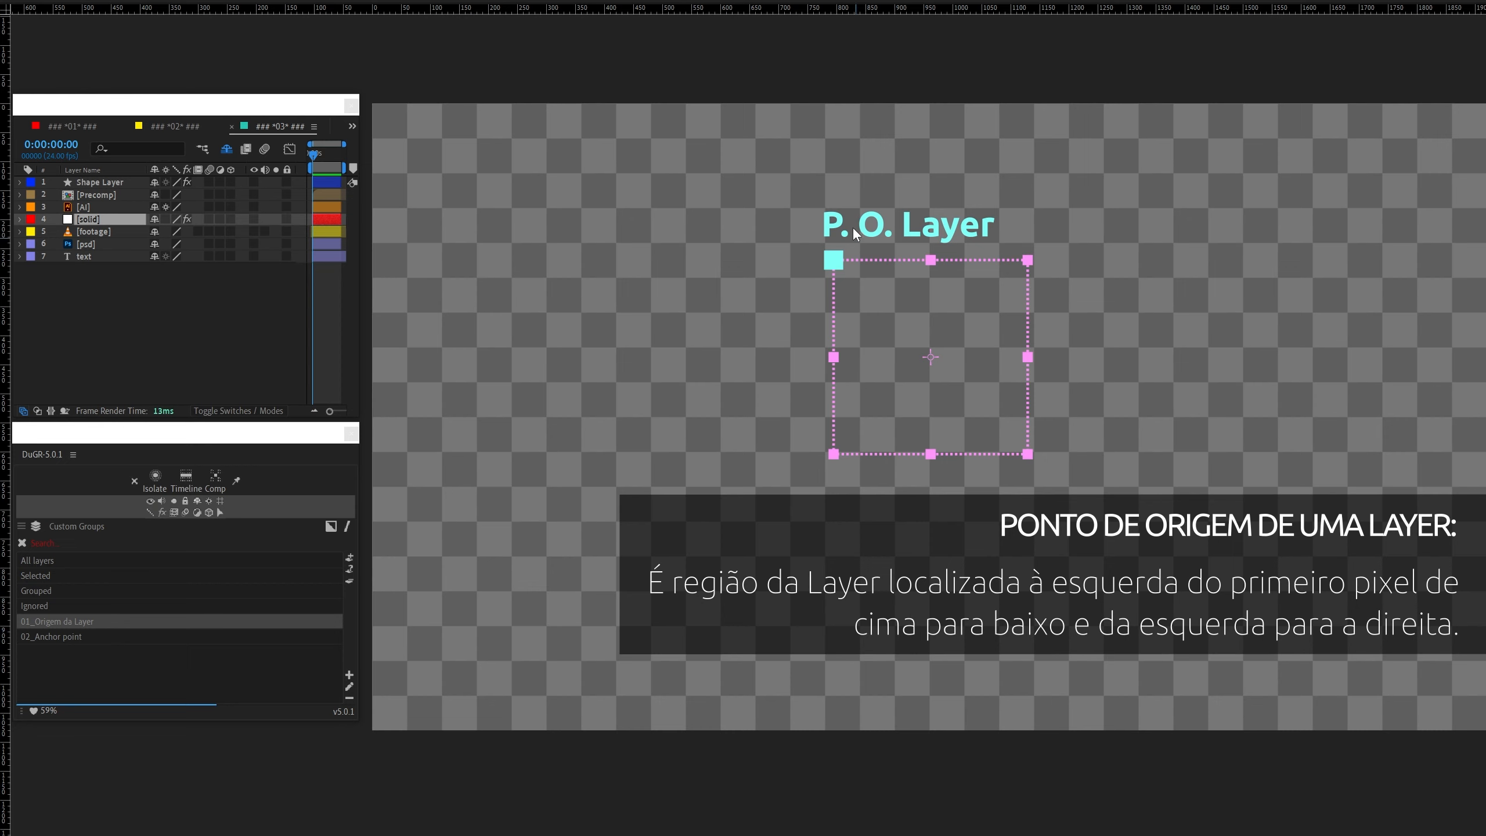
# Step: Examine the P. O. Layer marker at the upper-left corner of the layer's bounding box
pyautogui.scroll(2, 921, 273)
pyautogui.moveTo(939, 306); pyautogui.dragTo(815, 458)
pyautogui.scroll(-1, 814, 458)
pyautogui.moveTo(933, 418); pyautogui.dragTo(794, 420)
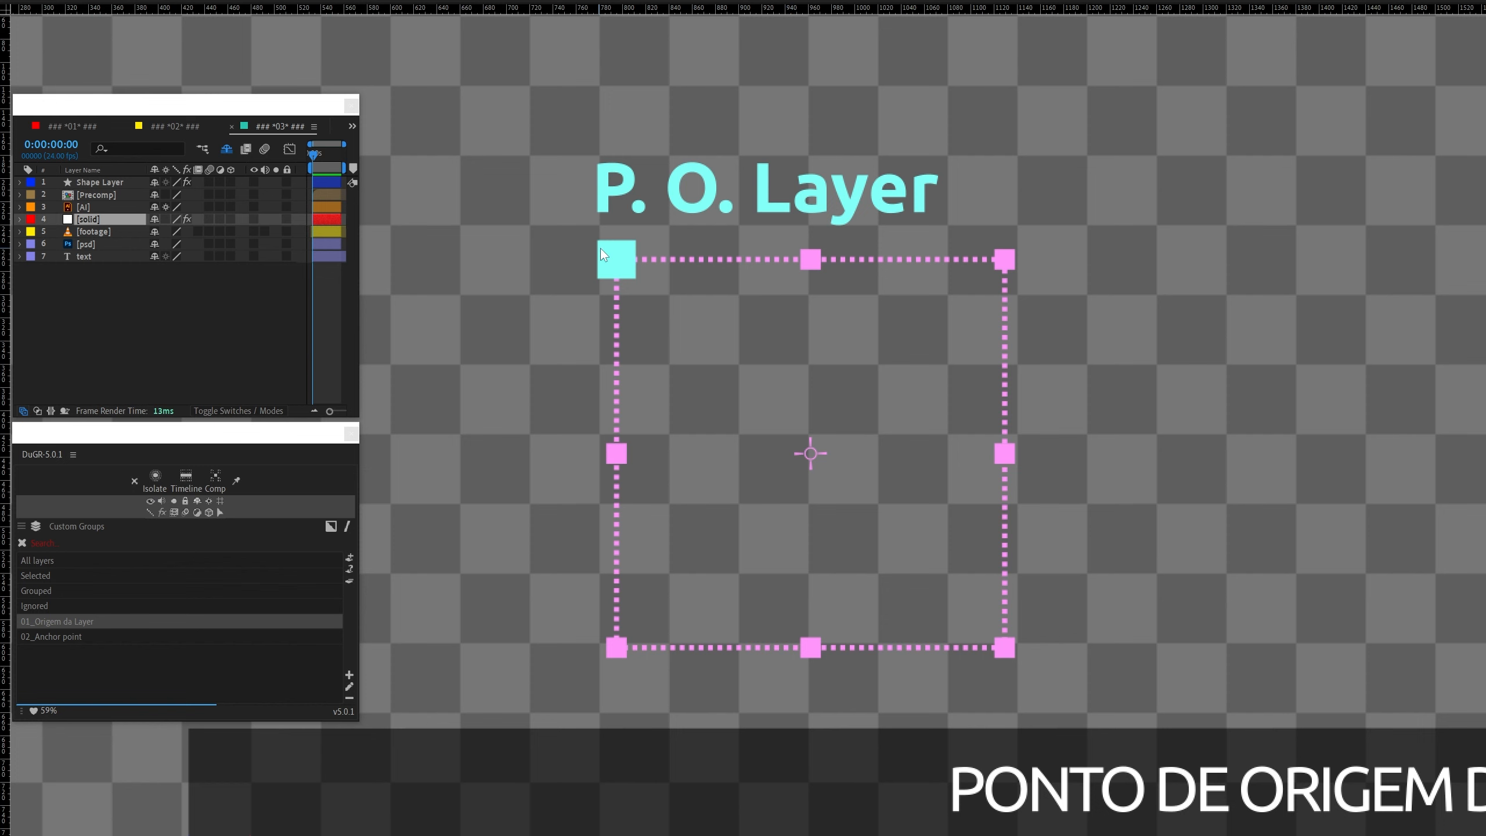
pyautogui.scroll(-2, 615, 264)
pyautogui.scroll(1, 735, 367)
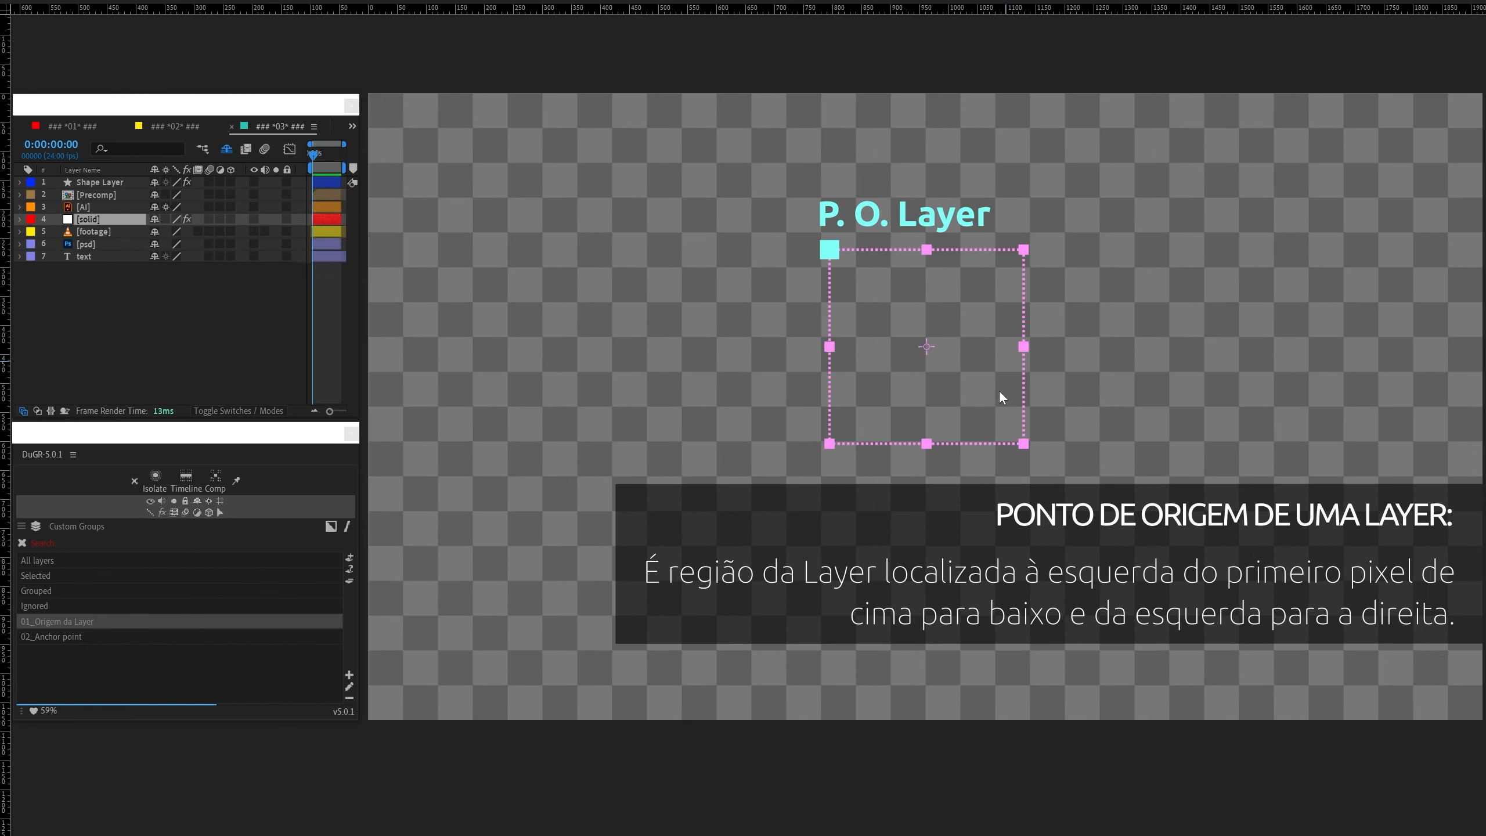
# Step: Hide the 01_Origem da Layer group and make the [psd] and text layers visible
pyautogui.click(90, 623)
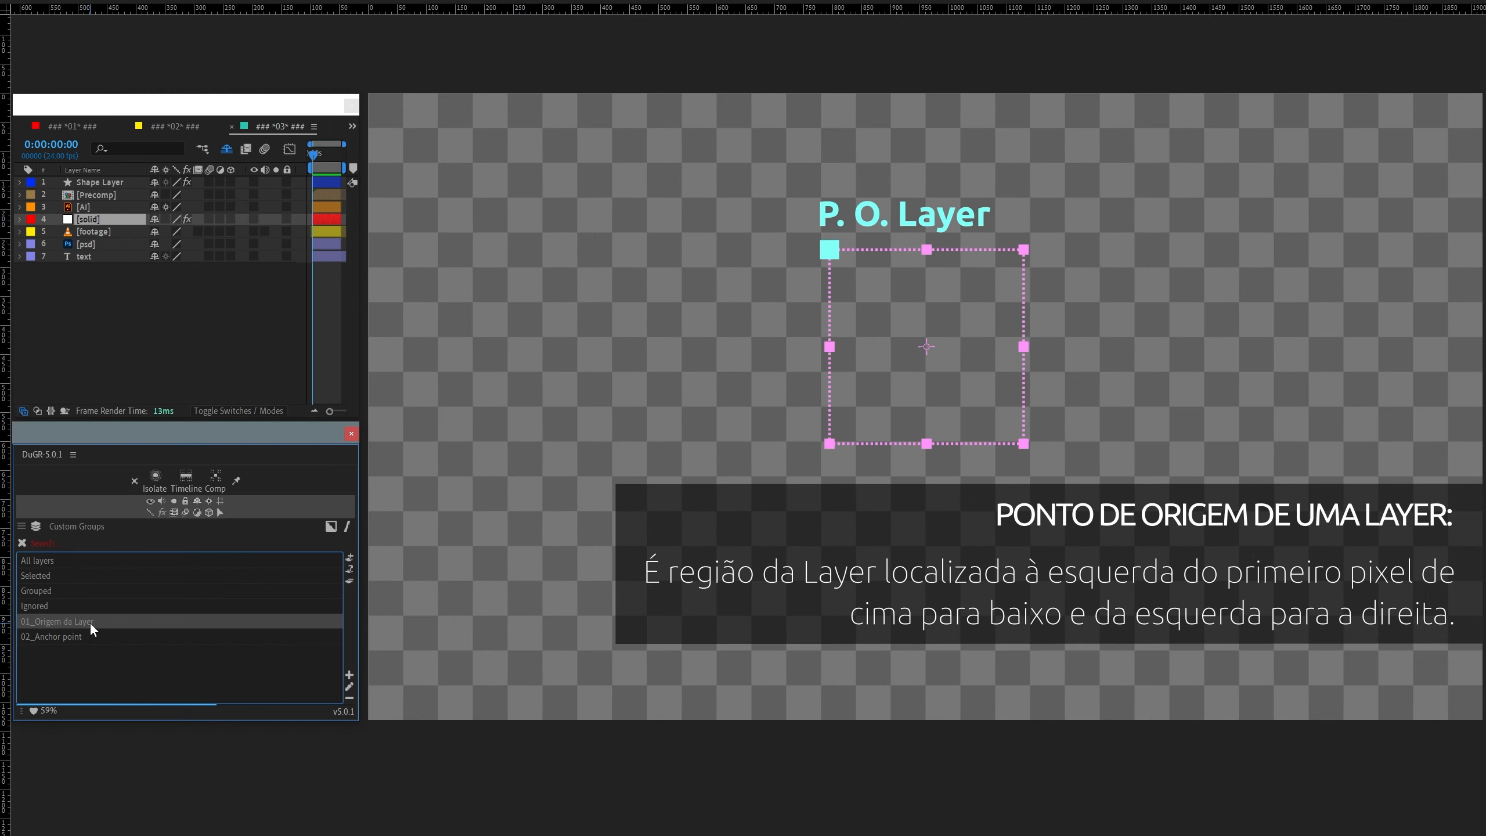
pyautogui.click(150, 501)
pyautogui.click(92, 244)
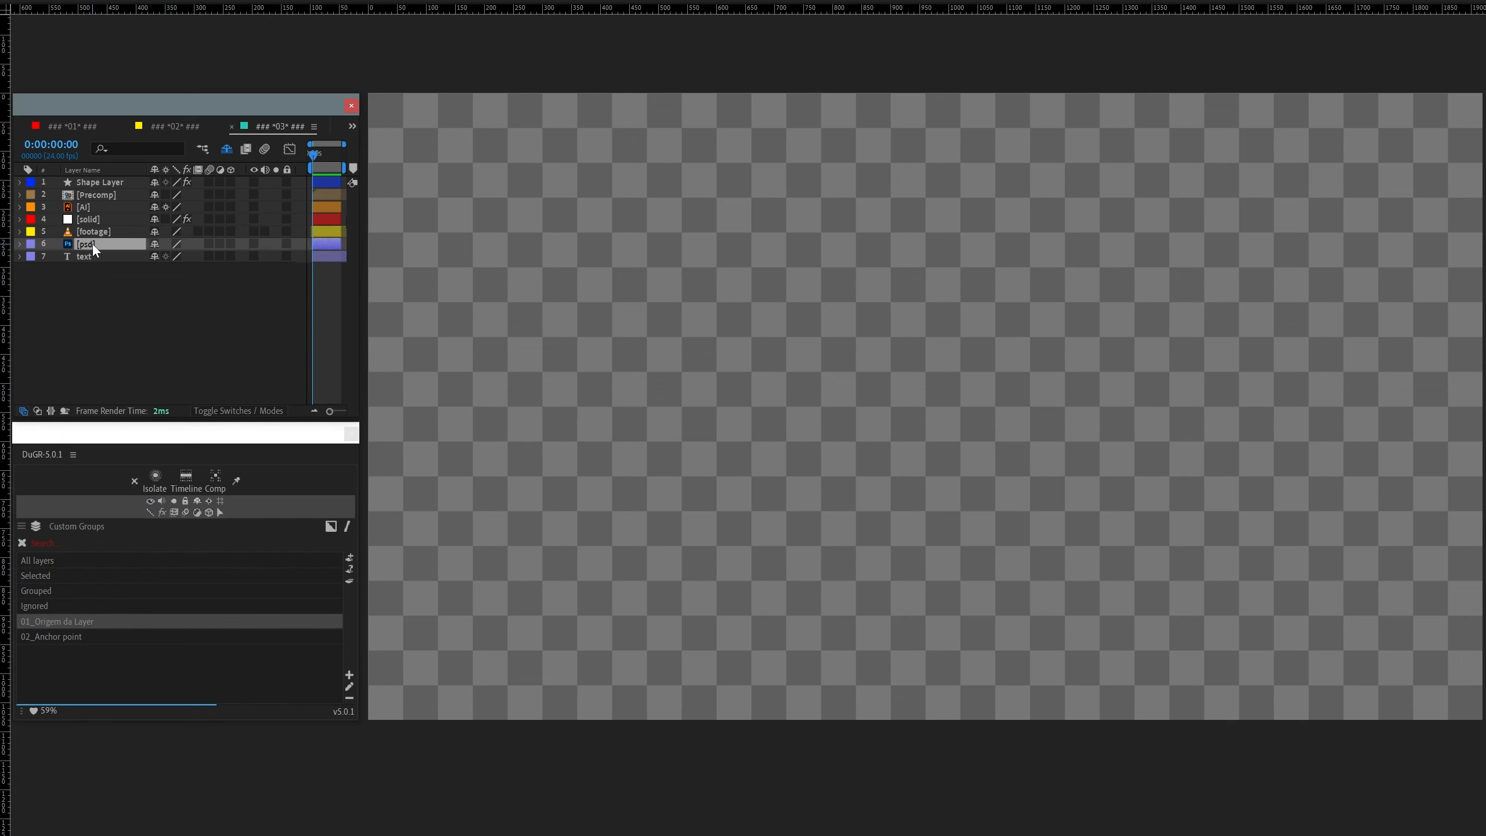
pyautogui.moveTo(254, 245); pyautogui.dragTo(254, 256)
pyautogui.click(149, 328)
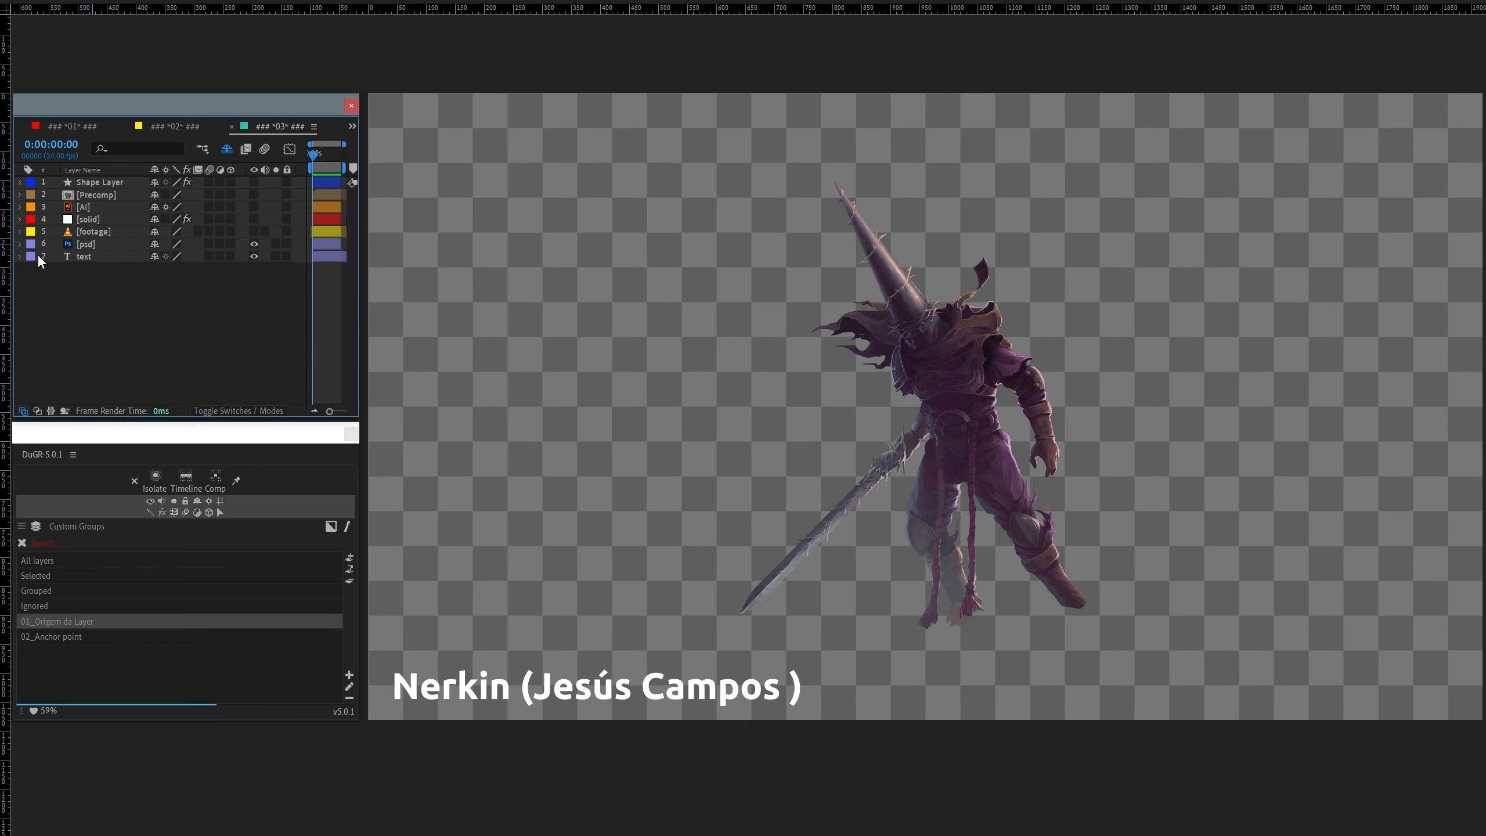
# Step: Reveal the text layer's transform properties and examine its anchor point relative to the text's bounding box
pyautogui.click(95, 245)
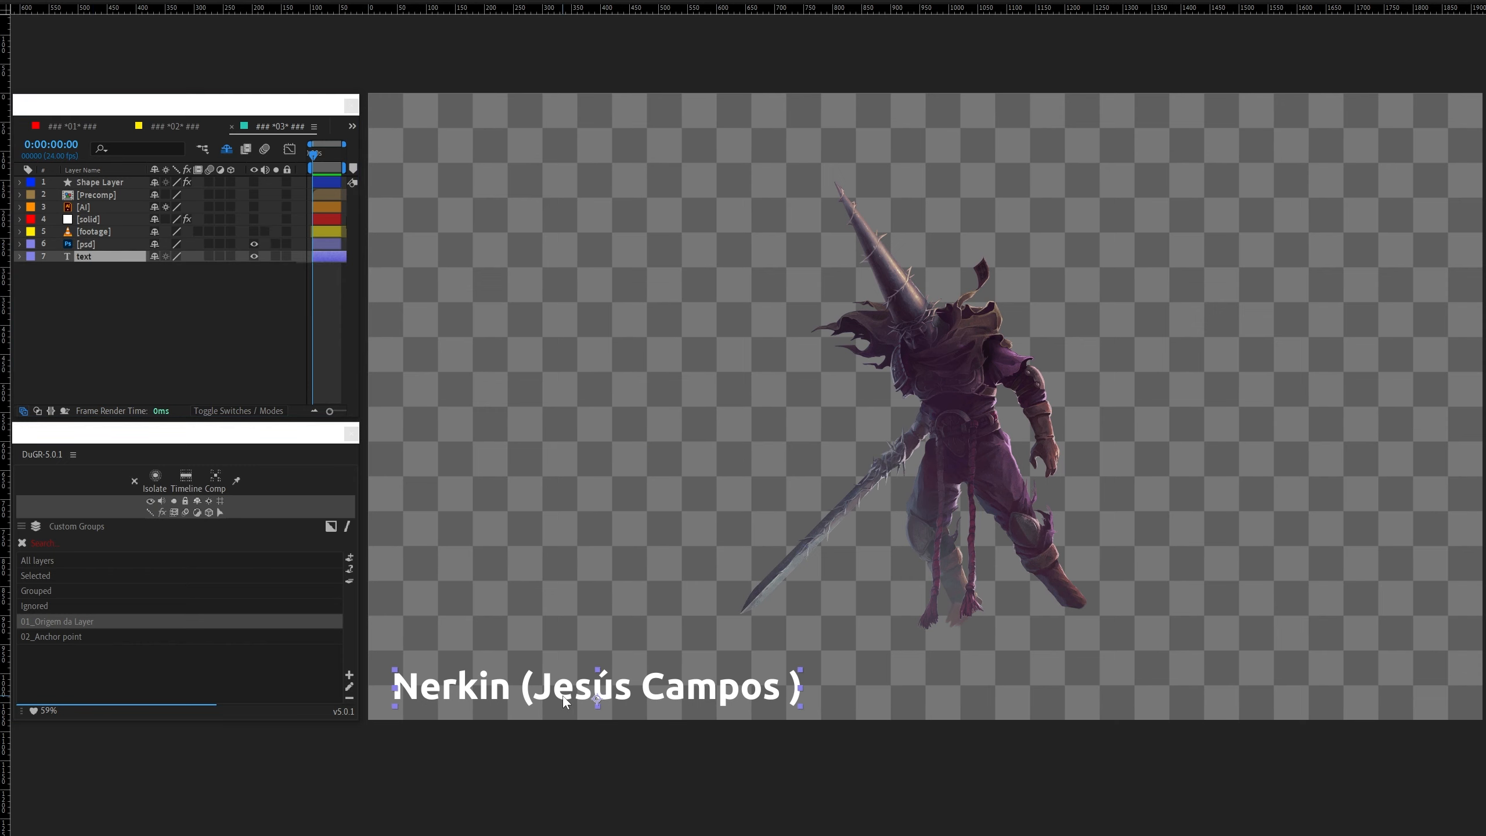
pyautogui.click(67, 257)
pyautogui.click(20, 257)
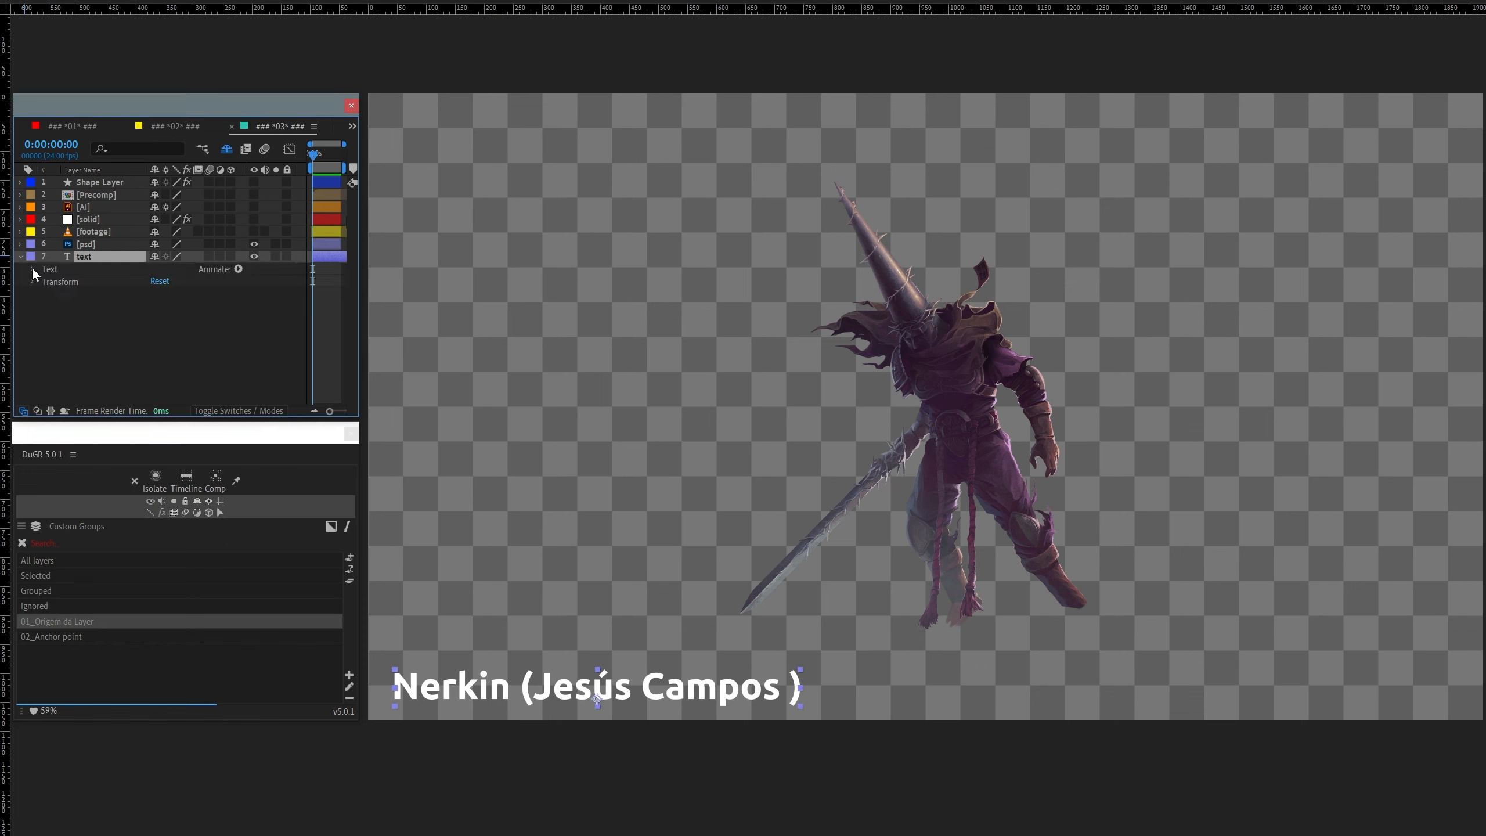
pyautogui.click(33, 282)
pyautogui.click(128, 368)
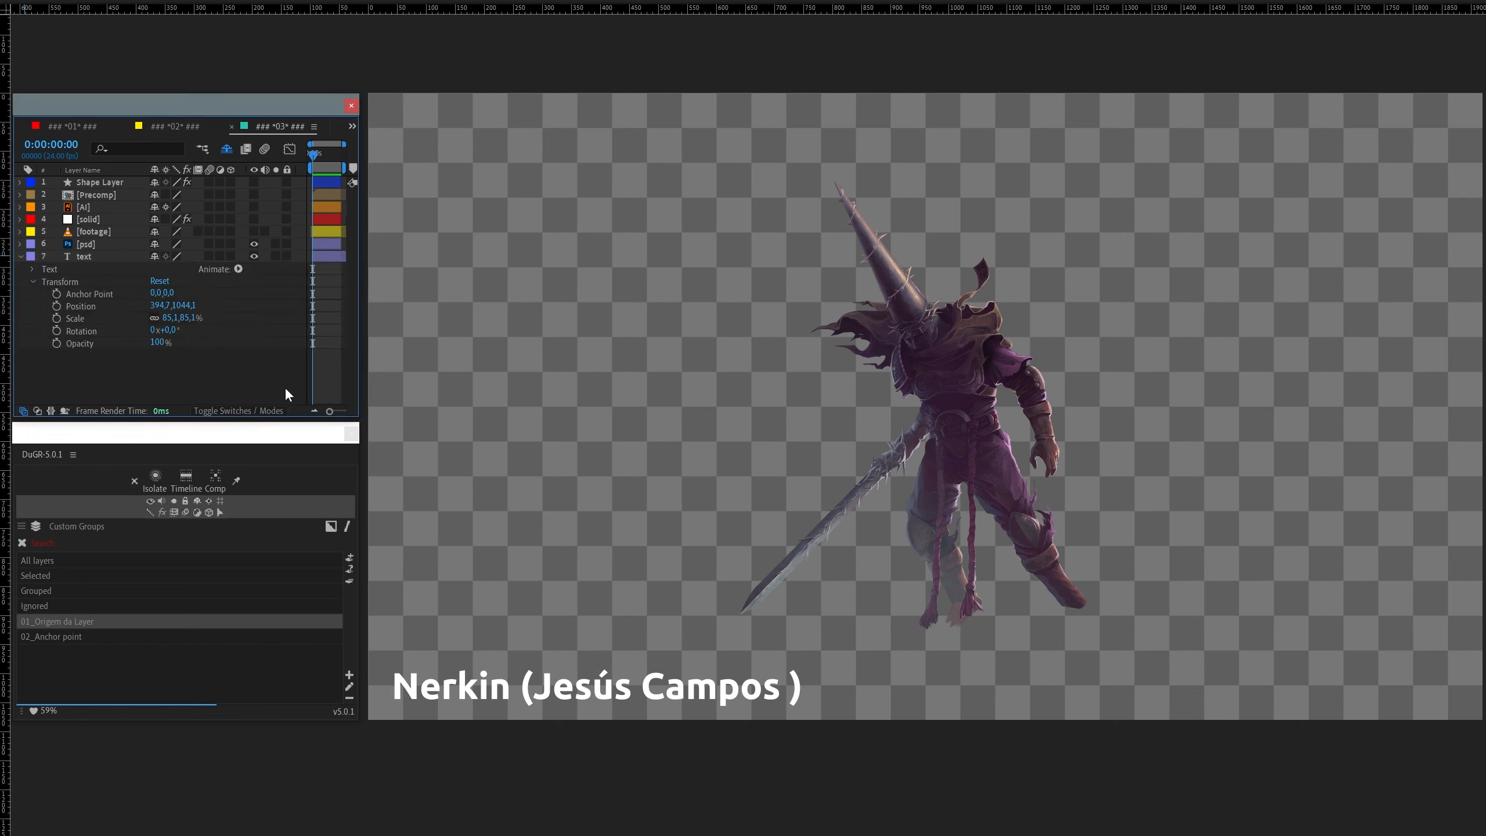
pyautogui.click(631, 685)
pyautogui.click(579, 692)
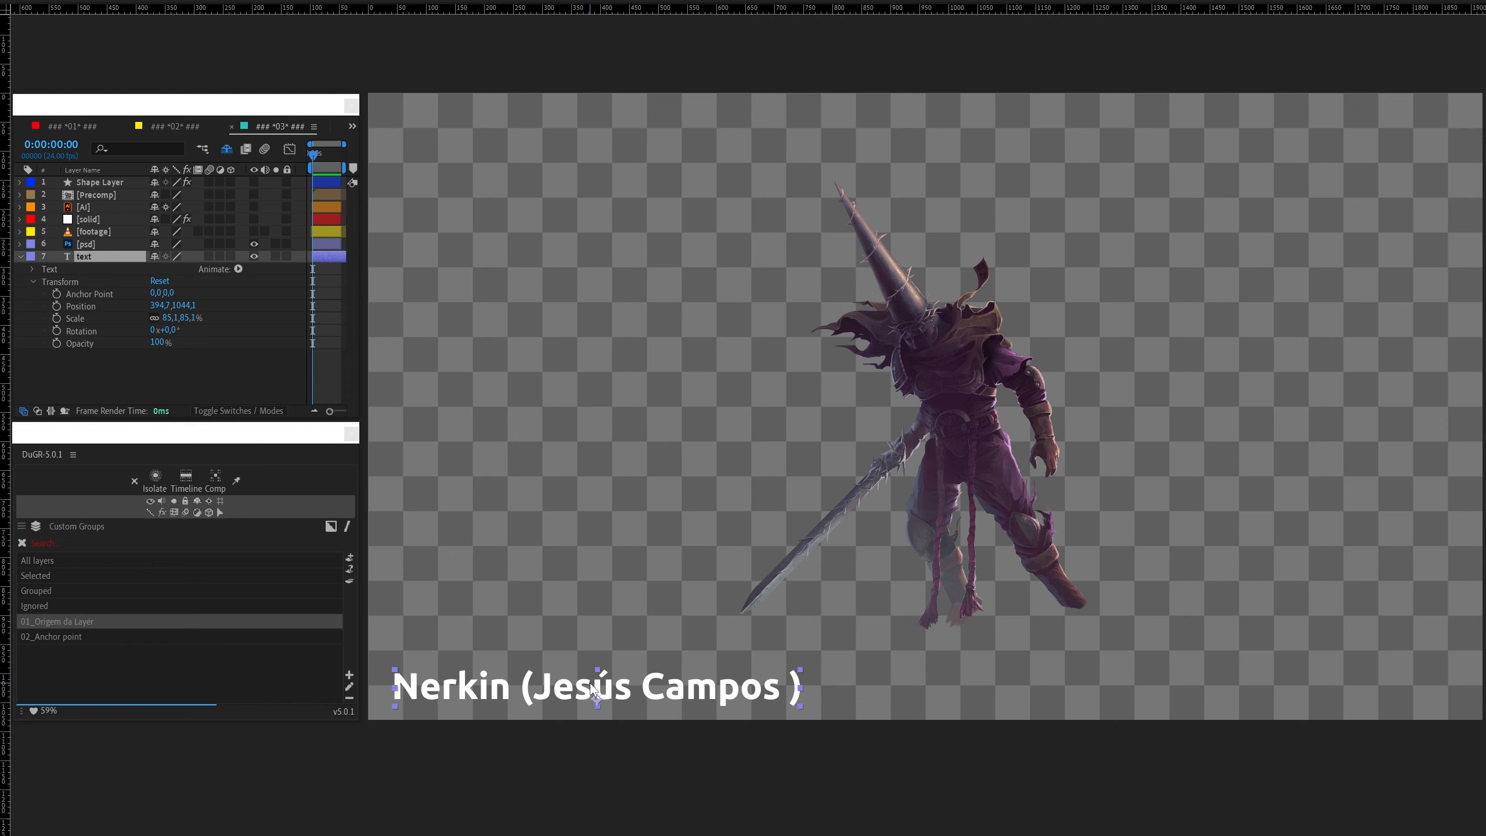
# Step: Try a font size of 93 px on the text layer, and undo the change
pyautogui.hotkey('ctrl', '6')
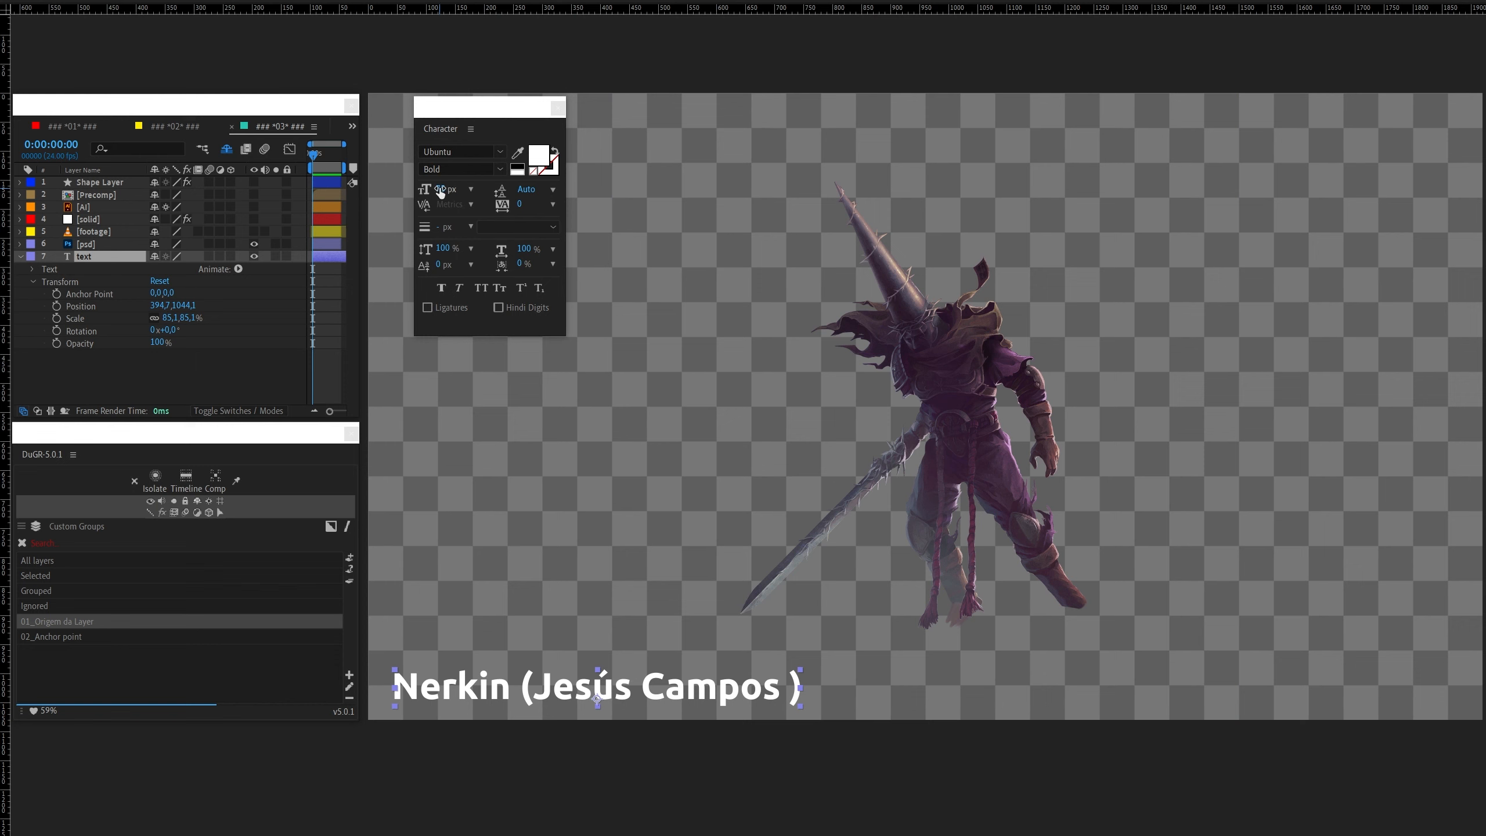
pyautogui.moveTo(440, 188); pyautogui.dragTo(454, 189)
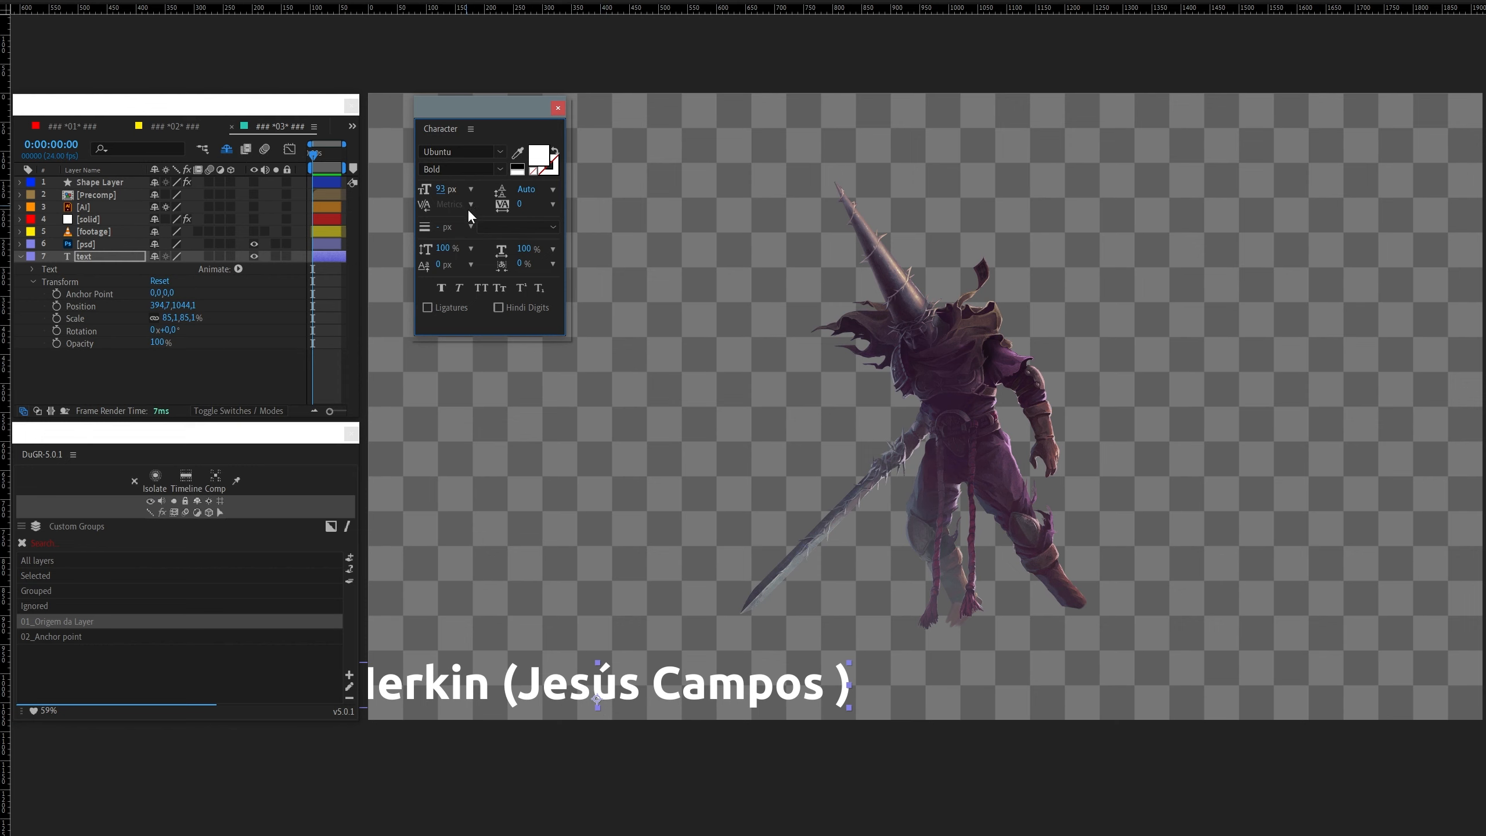
pyautogui.hotkey('ctrl', 'z')
# Step: Try moving the text's anchor point to about 292.5, -24.7 and varying the font size, and undo these changes
pyautogui.moveTo(597, 698); pyautogui.dragTo(742, 686)
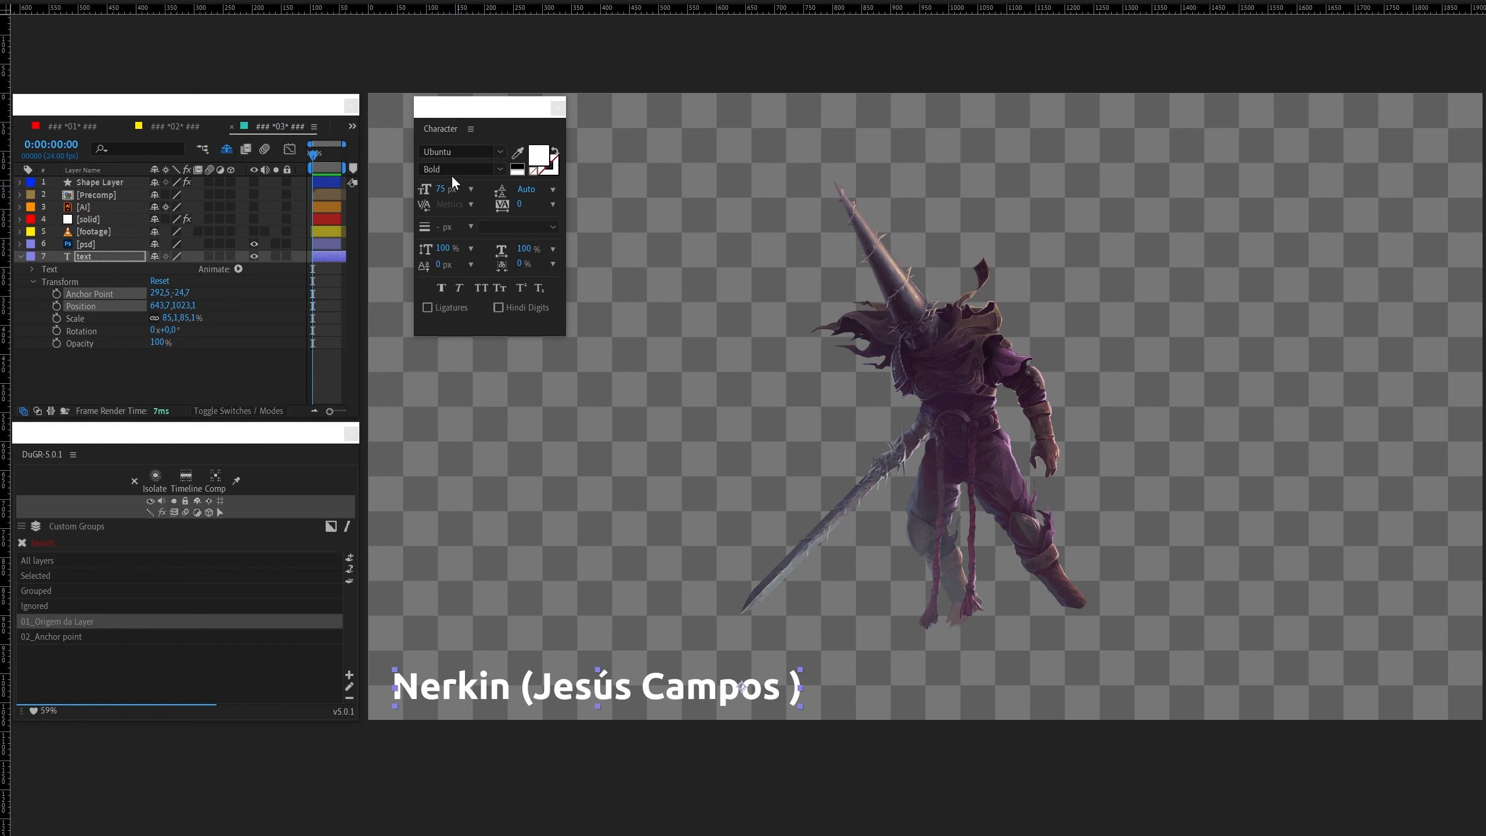
pyautogui.moveTo(456, 187); pyautogui.dragTo(451, 189)
pyautogui.hotkey('ctrl', 'z')
pyautogui.hotkey('ctrl', 'z')
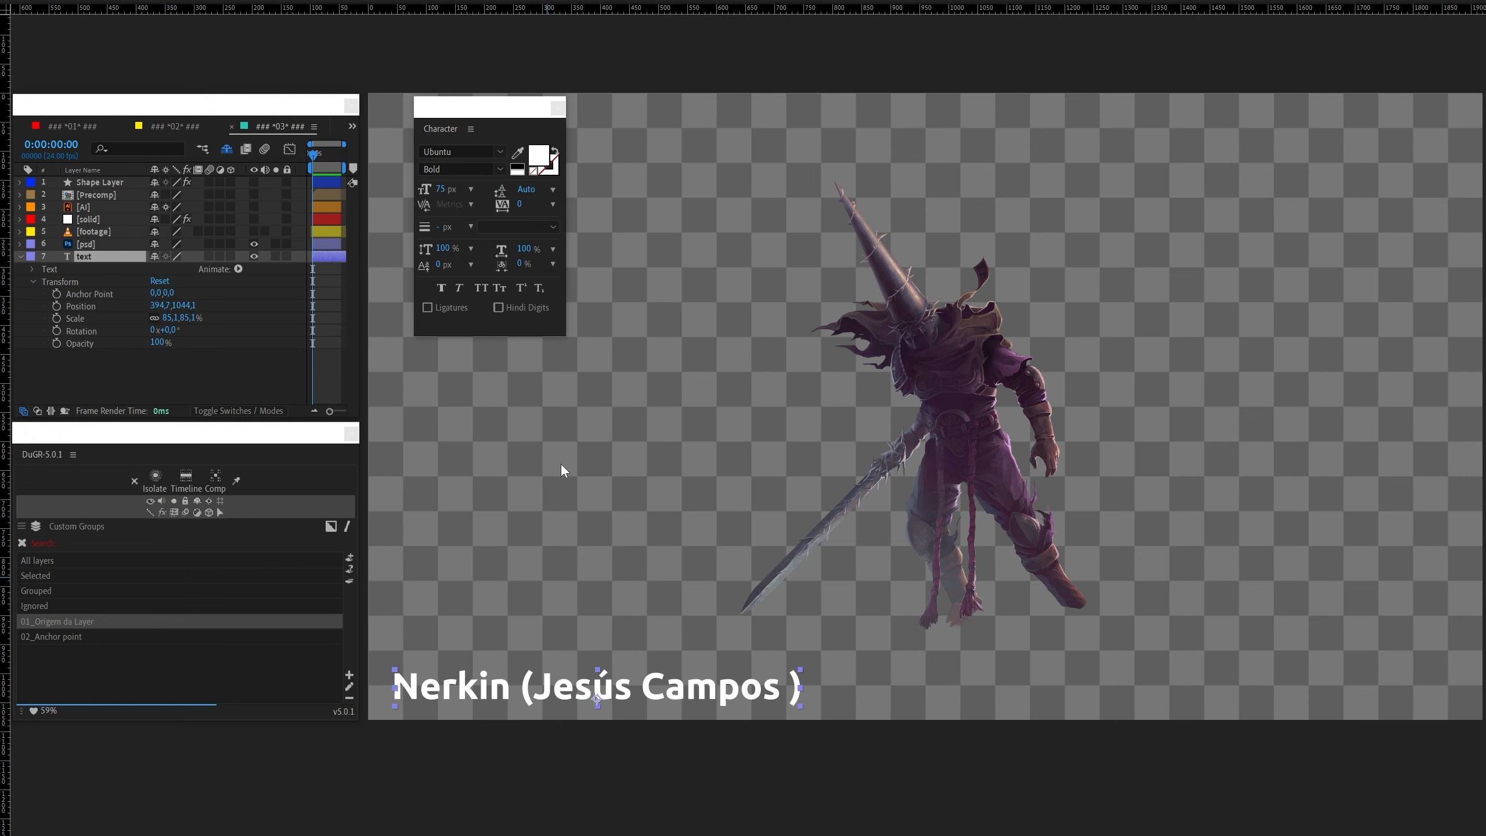
pyautogui.moveTo(447, 189); pyautogui.dragTo(491, 190)
pyautogui.hotkey('ctrl', 'z')
# Step: Try right-aligning the text paragraph and moving the text, and undo both changes
pyautogui.click(518, 129)
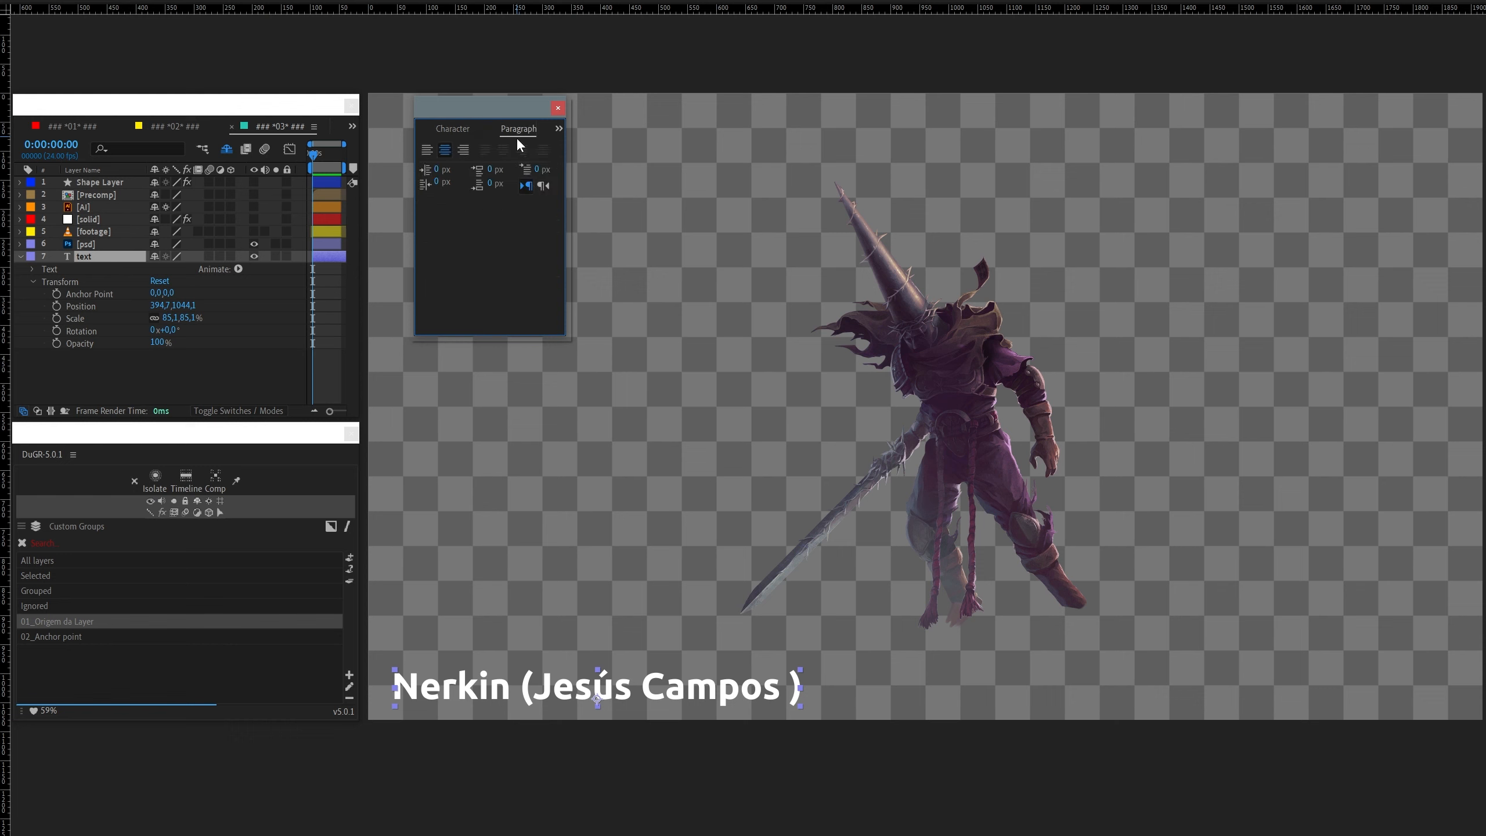
pyautogui.click(462, 148)
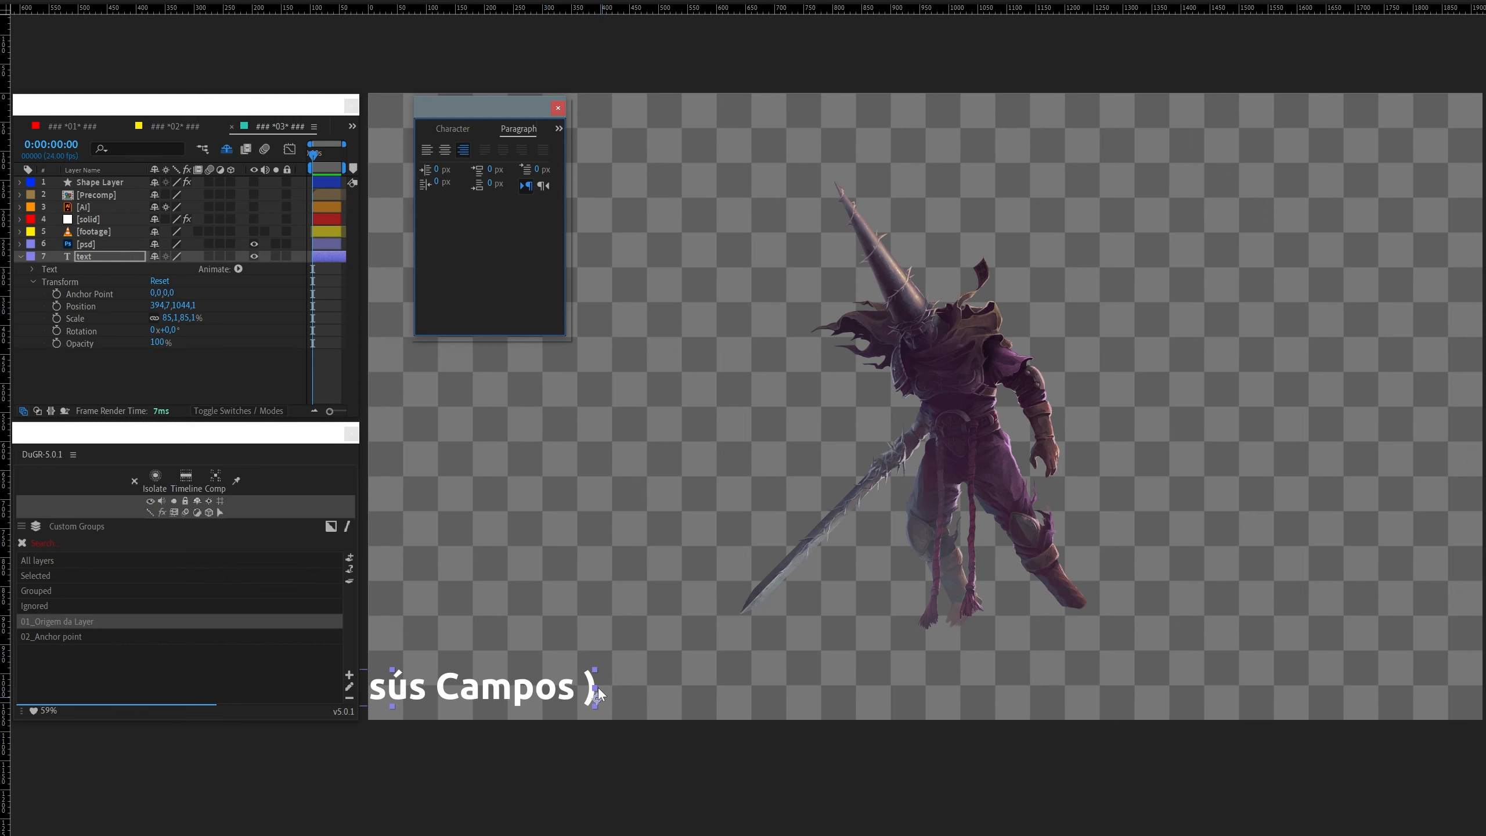
pyautogui.moveTo(461, 685); pyautogui.dragTo(688, 683)
pyautogui.hotkey('ctrl', 'z')
pyautogui.hotkey('ctrl', 'z')
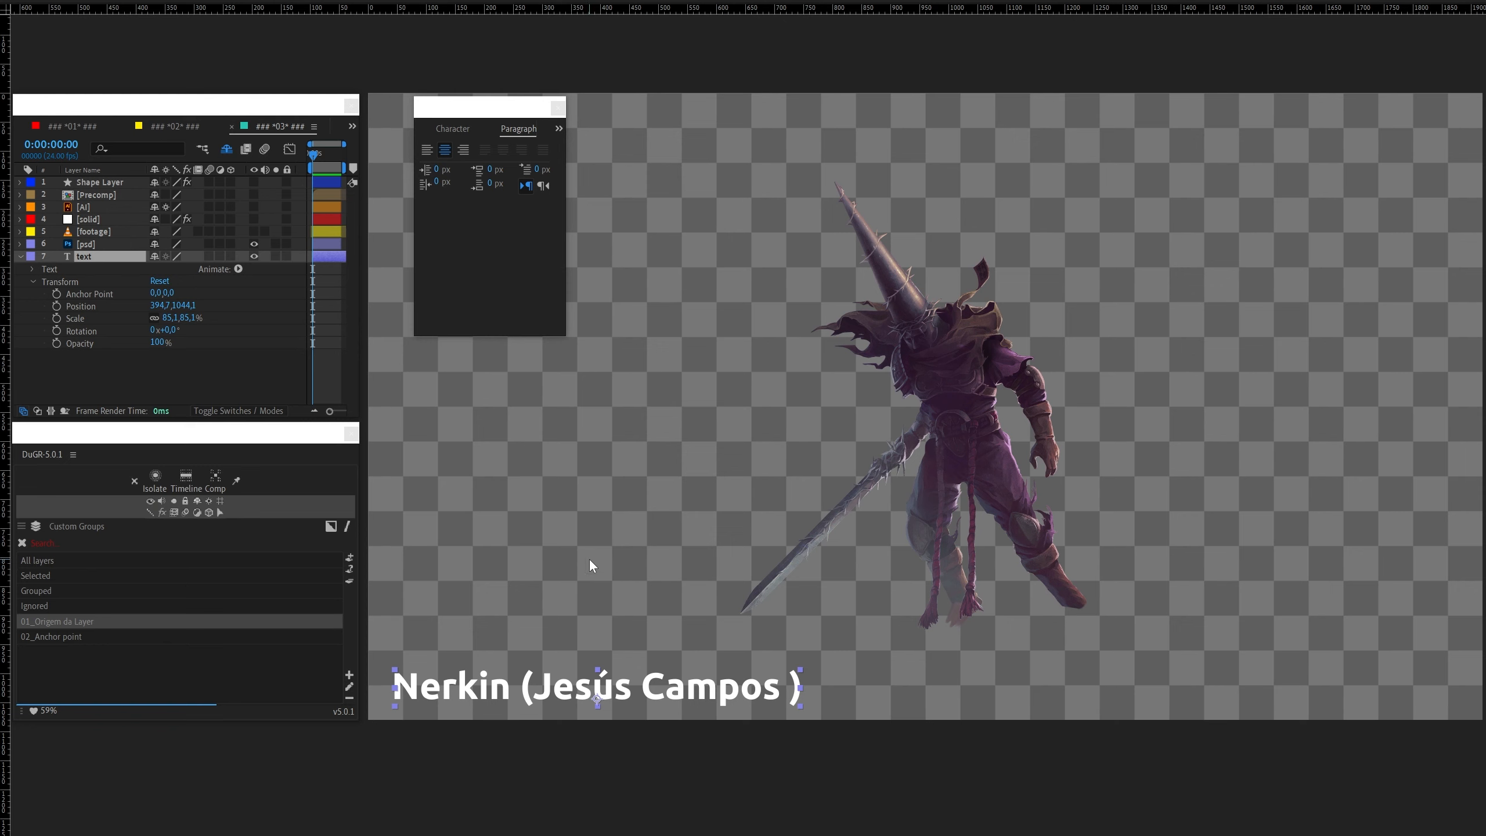
# Step: Close the character settings, collapse the text layer, and compare the bounding boxes of the [psd] and text layers
pyautogui.click(453, 129)
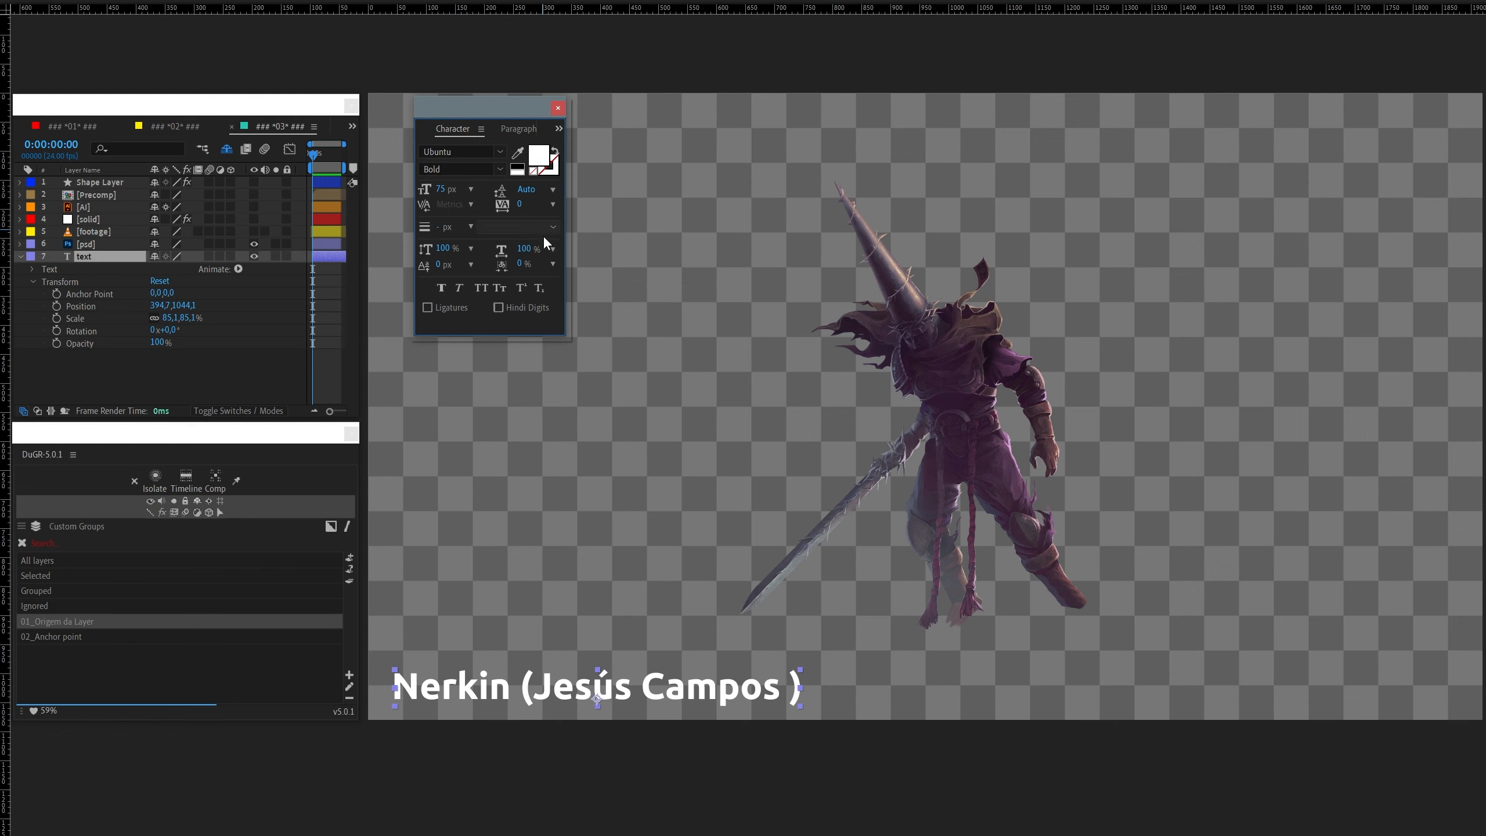
pyautogui.click(558, 108)
pyautogui.click(20, 256)
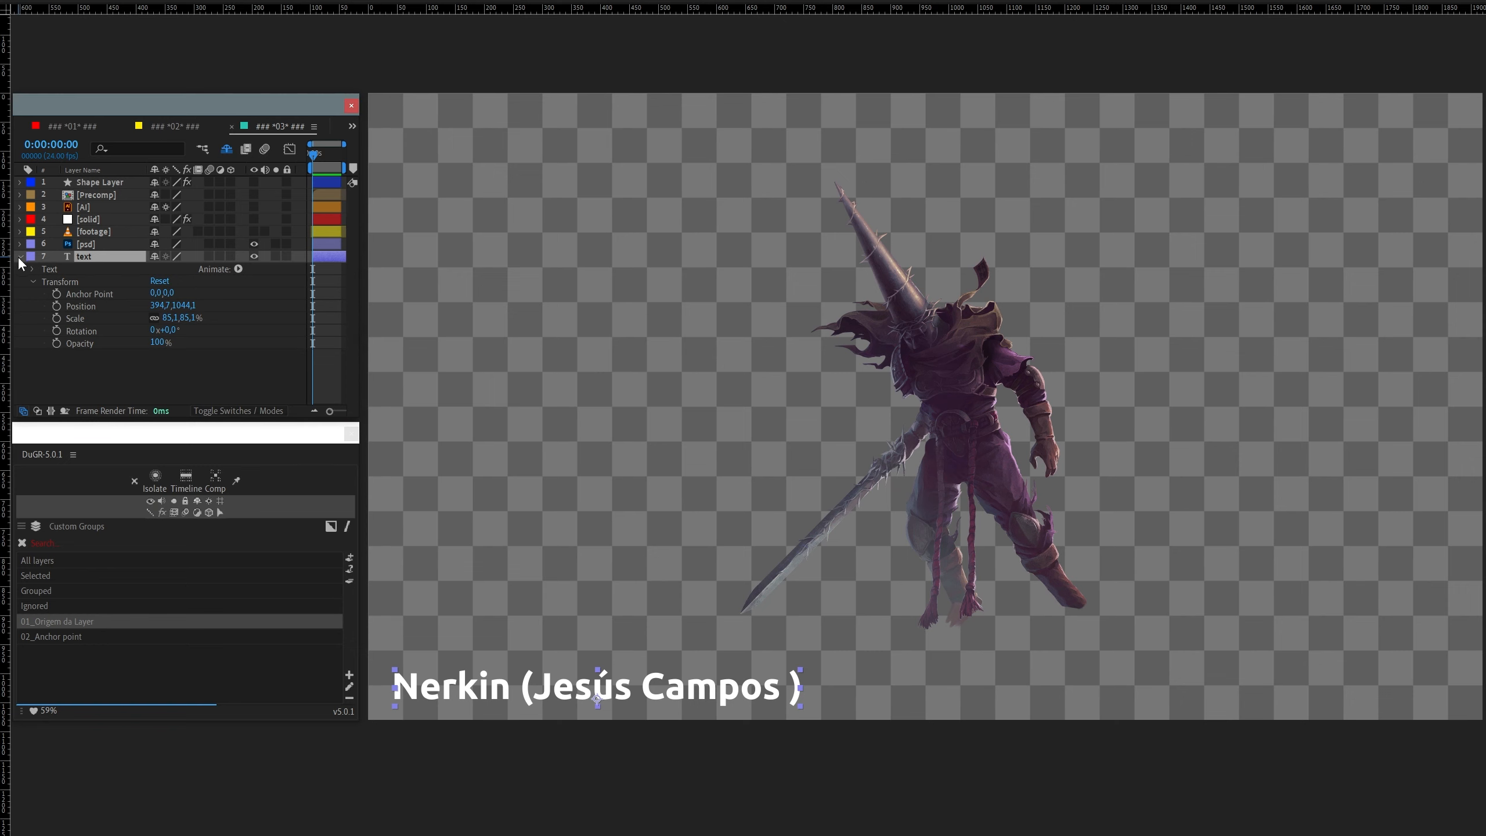
pyautogui.click(766, 246)
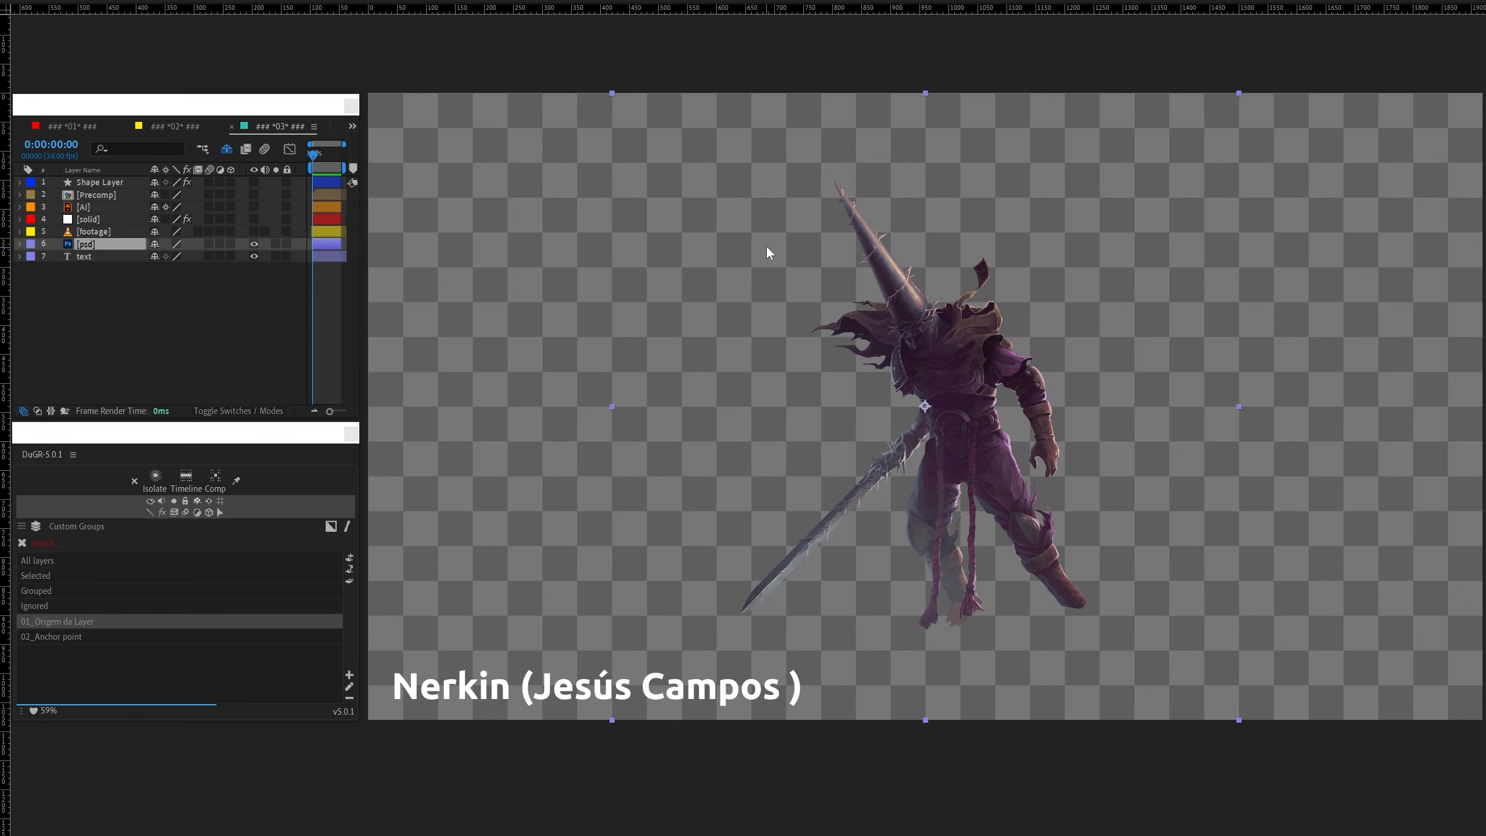
pyautogui.click(477, 694)
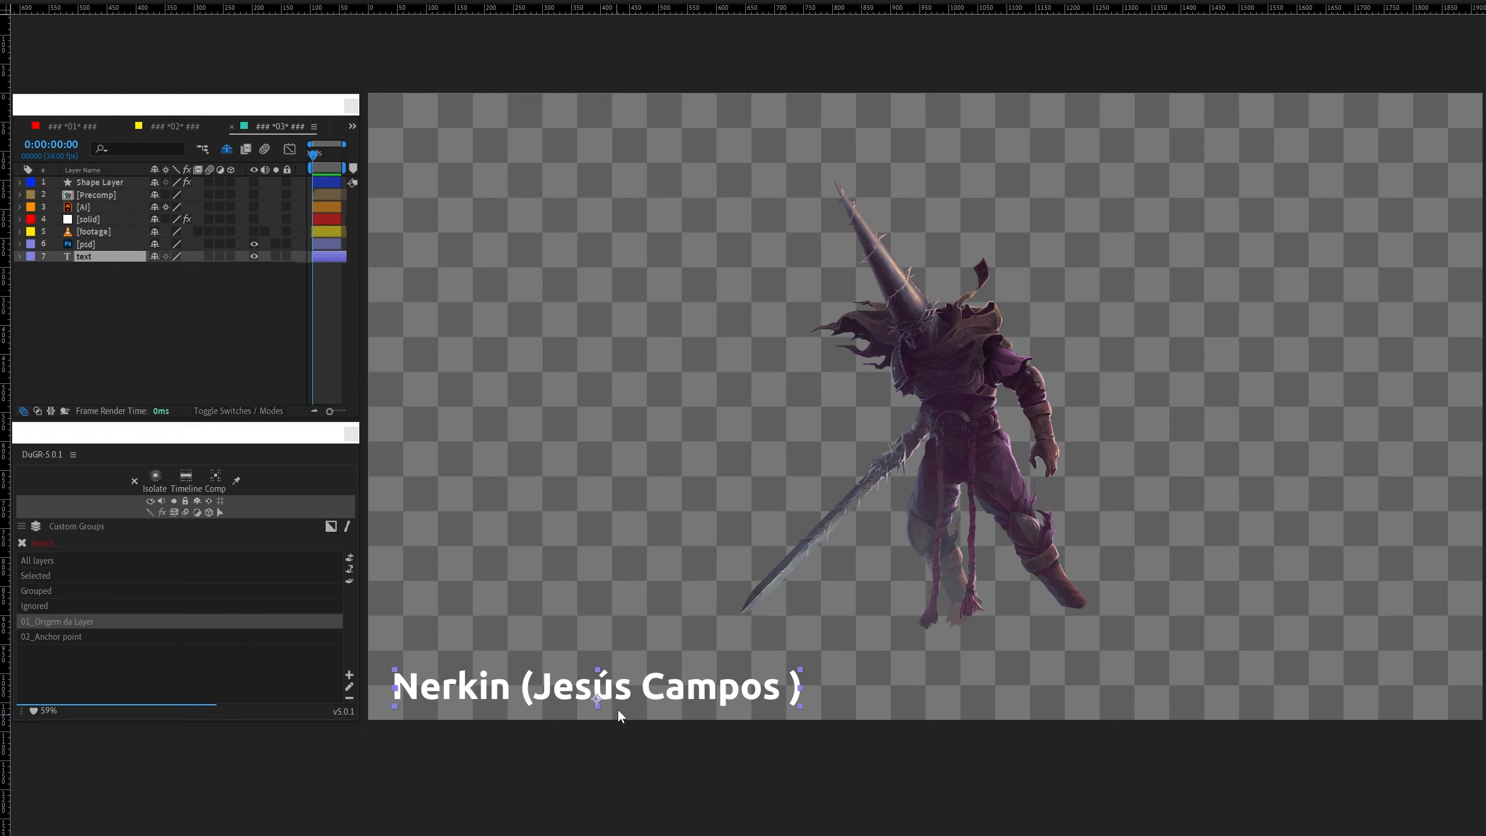
# Step: Show only the [footage] layer and play the composition to 0:00:04:05
pyautogui.moveTo(254, 256); pyautogui.dragTo(253, 243)
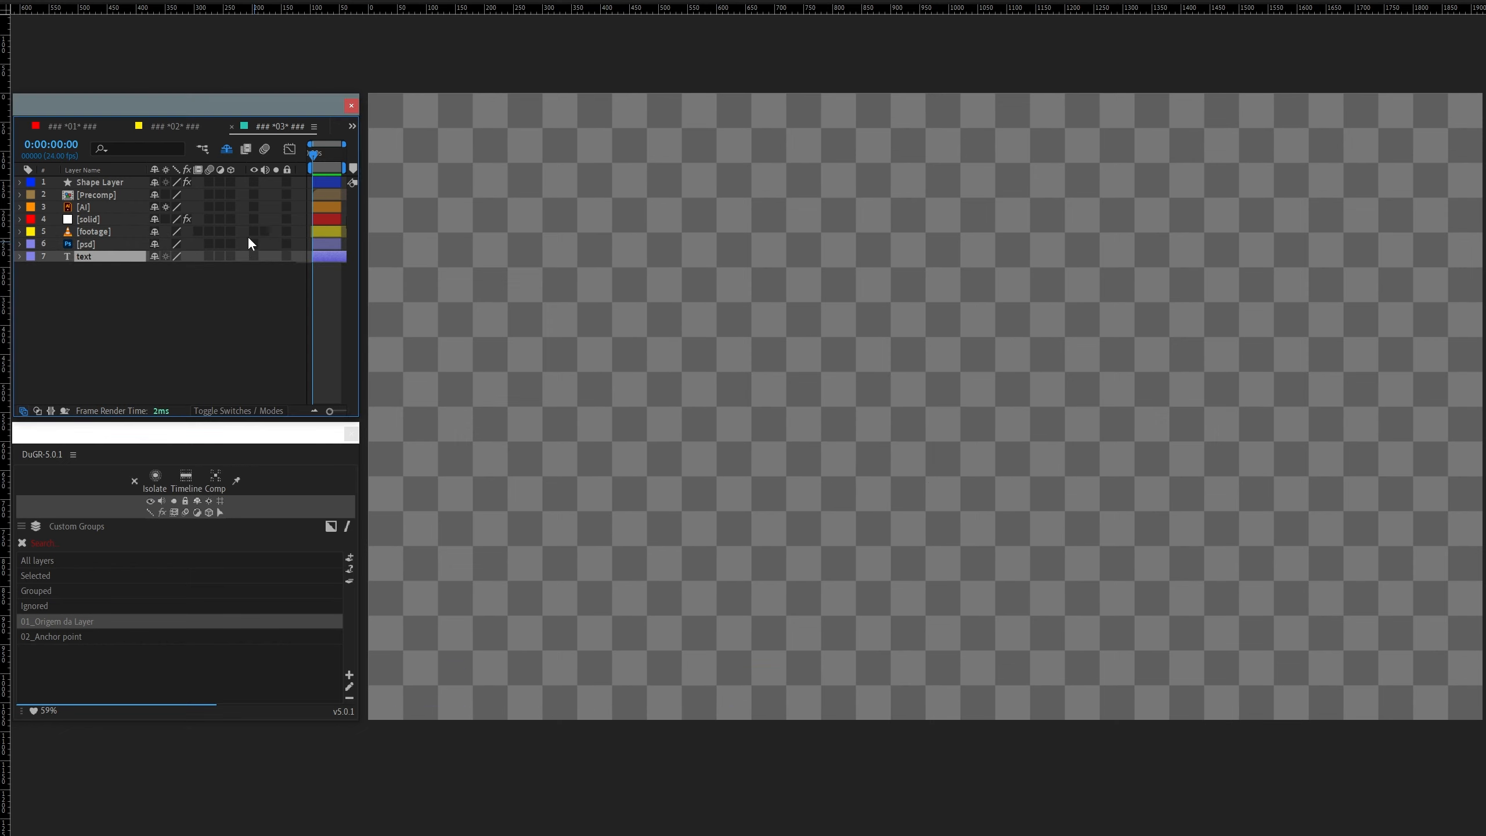
pyautogui.click(253, 232)
pyautogui.click(653, 314)
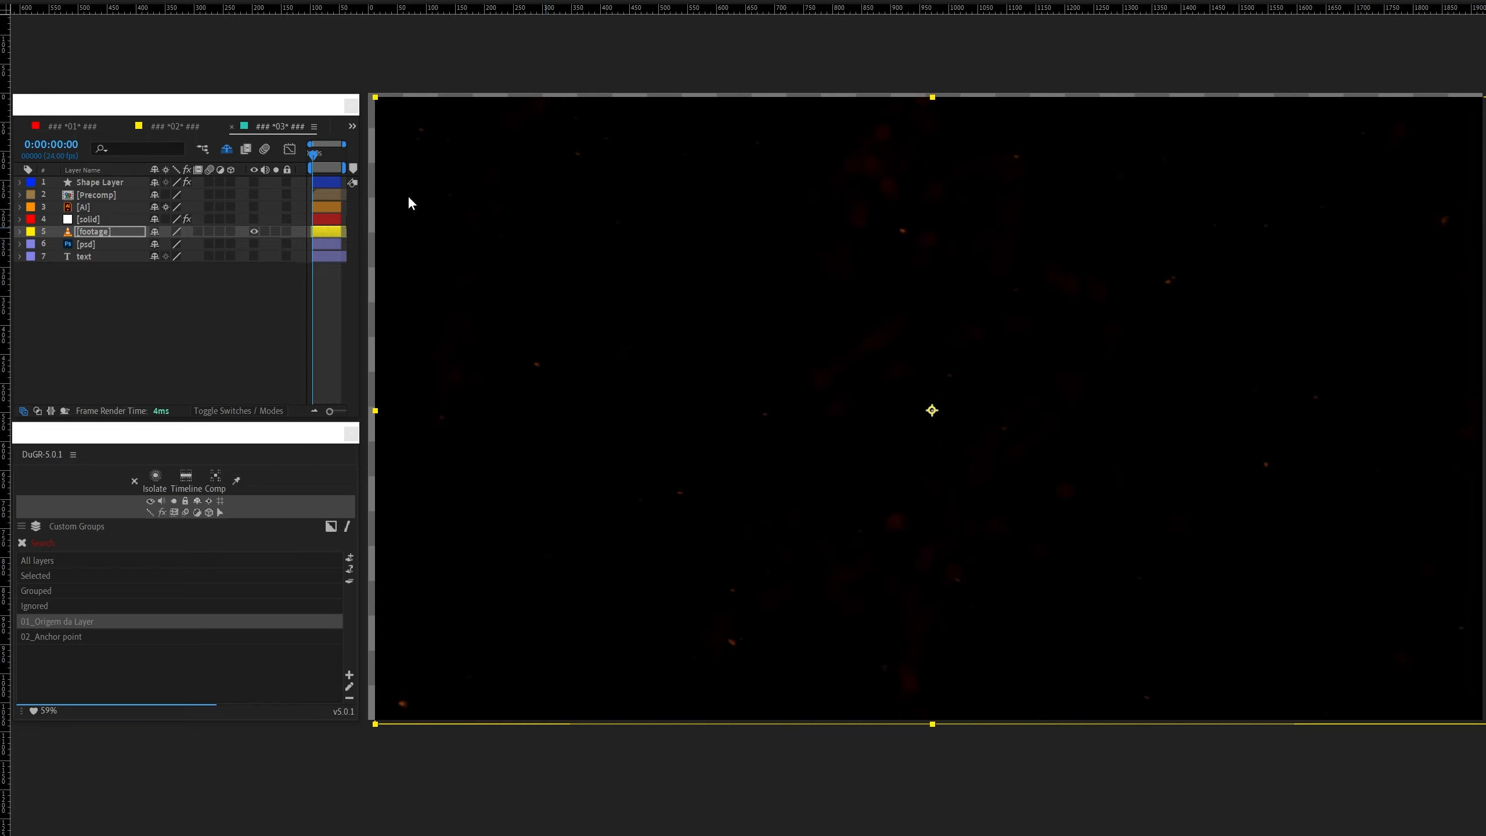
pyautogui.press('space')
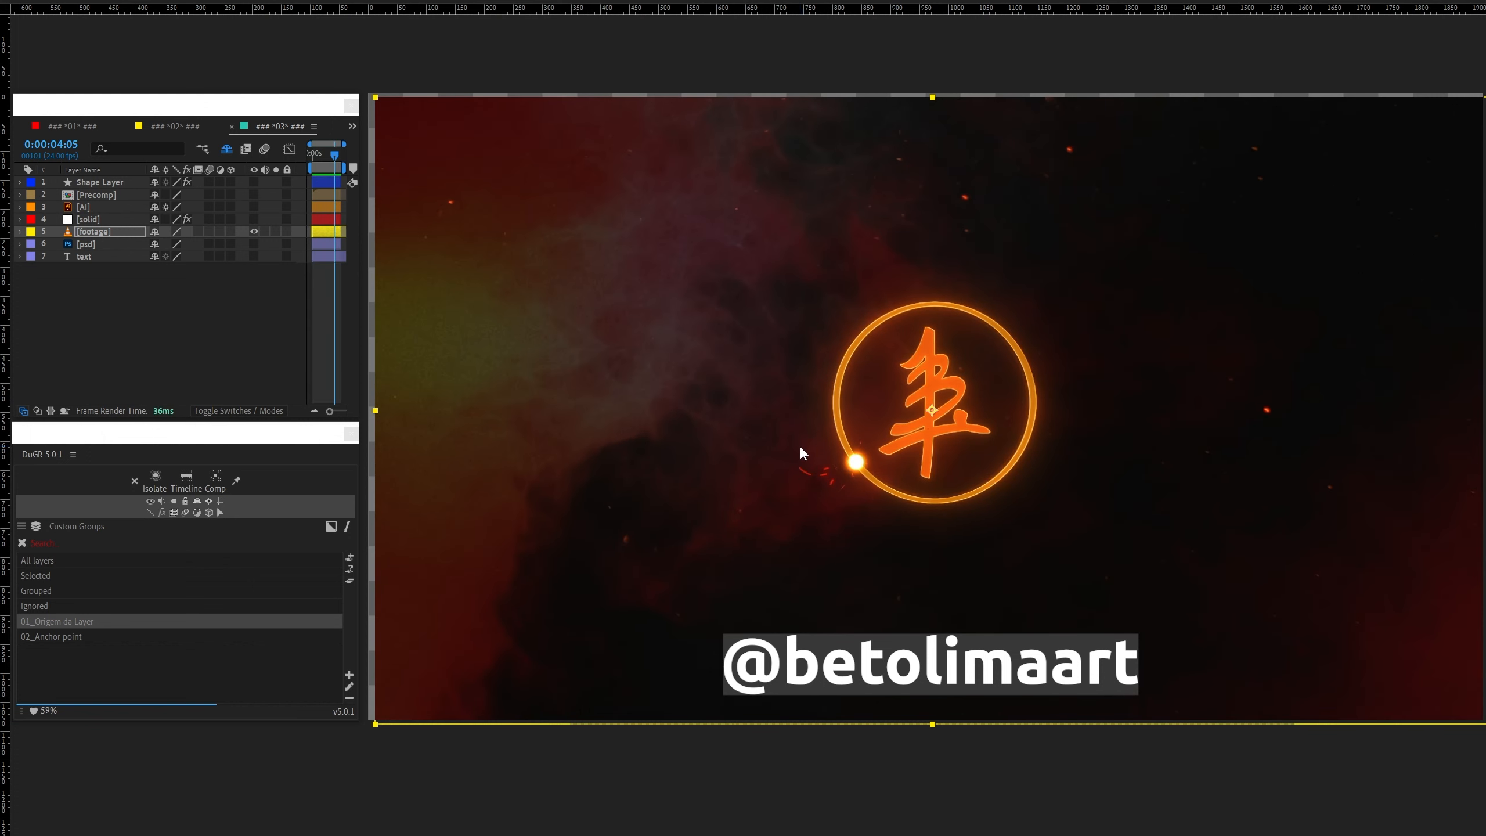
# Step: Shift the [footage] layer down and to the right so its upper-left corner lies inside the composition
pyautogui.moveTo(413, 102); pyautogui.dragTo(498, 178)
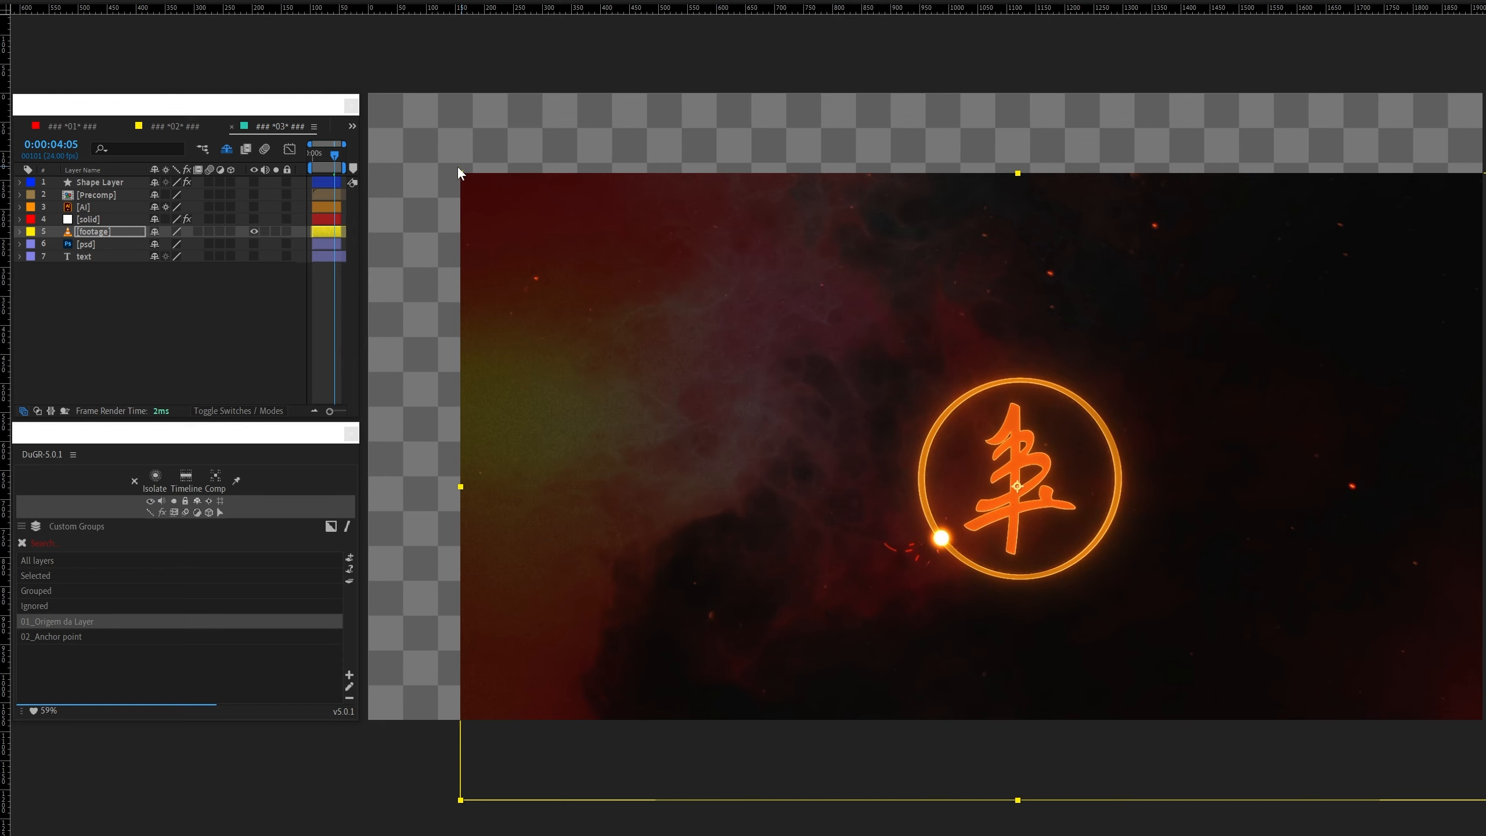
pyautogui.moveTo(551, 216); pyautogui.dragTo(497, 198)
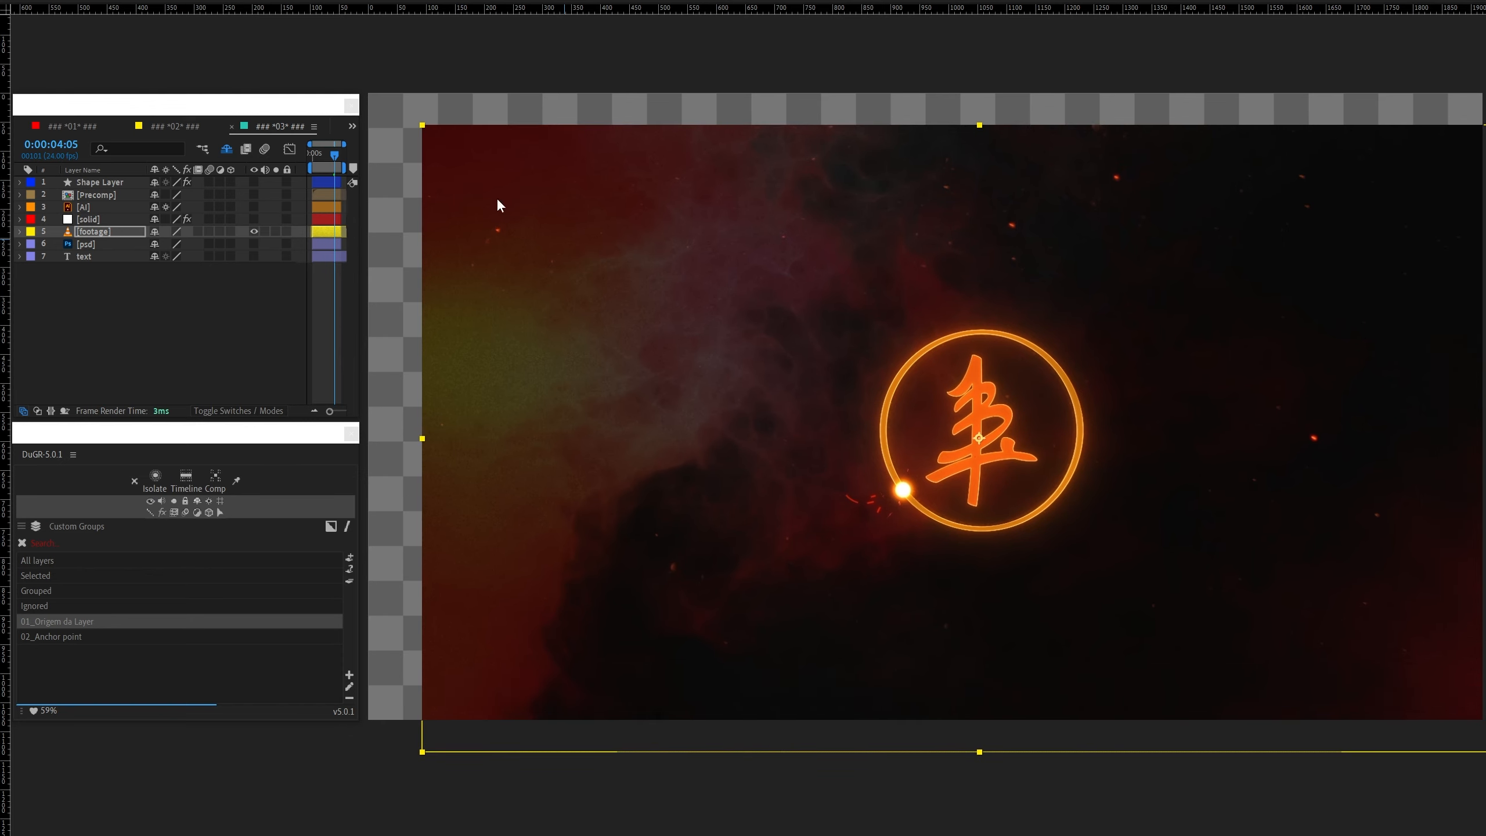
# Step: Show only the [solid] layer and select it to display its bounding box
pyautogui.click(253, 231)
pyautogui.click(253, 219)
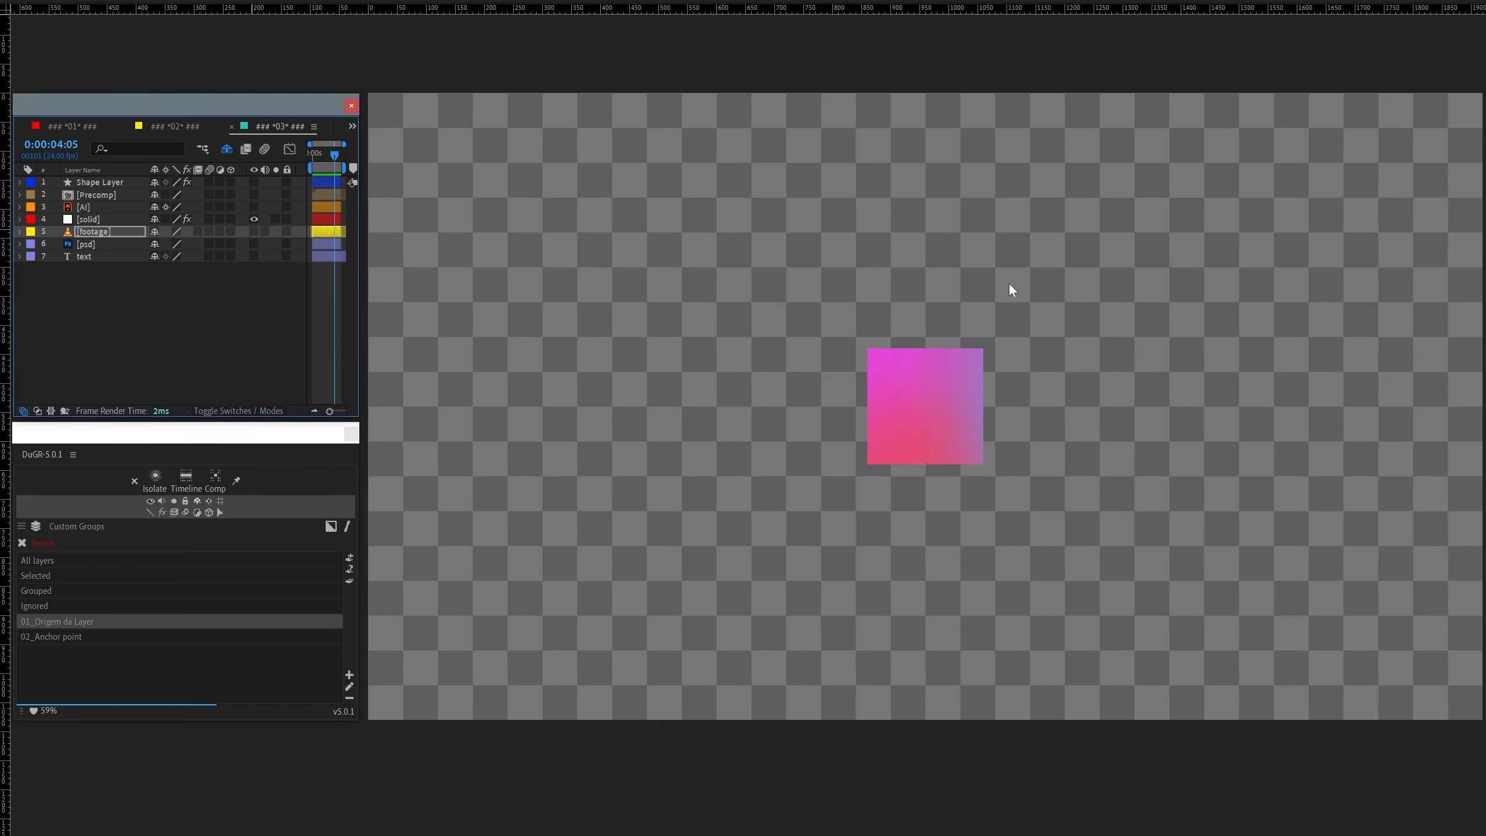
pyautogui.click(881, 359)
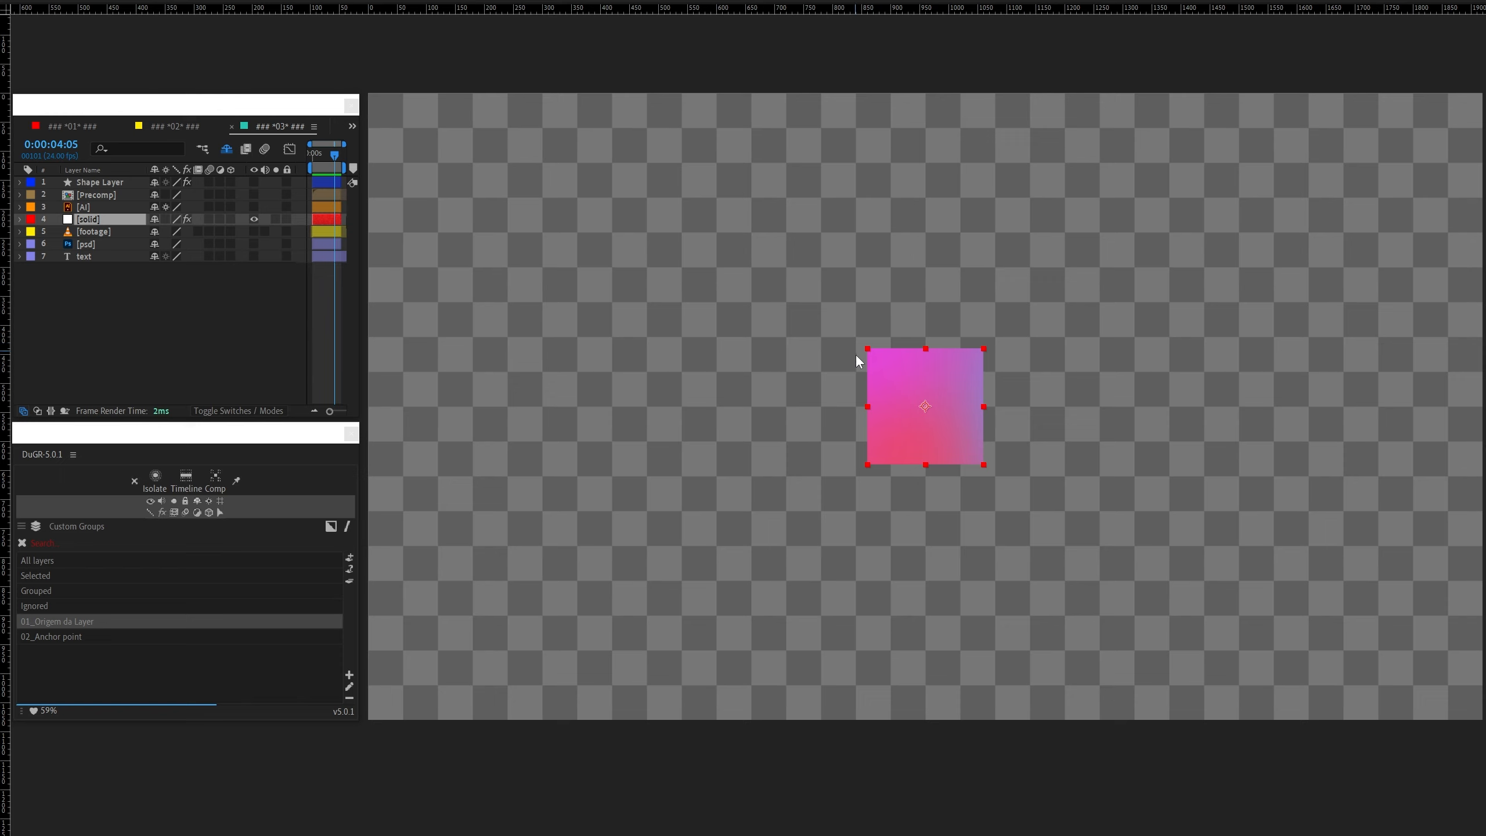
# Step: Show only the [AI] layer and toggle its Continuously Rasterize switch off and back on to compare its bounds
pyautogui.click(253, 207)
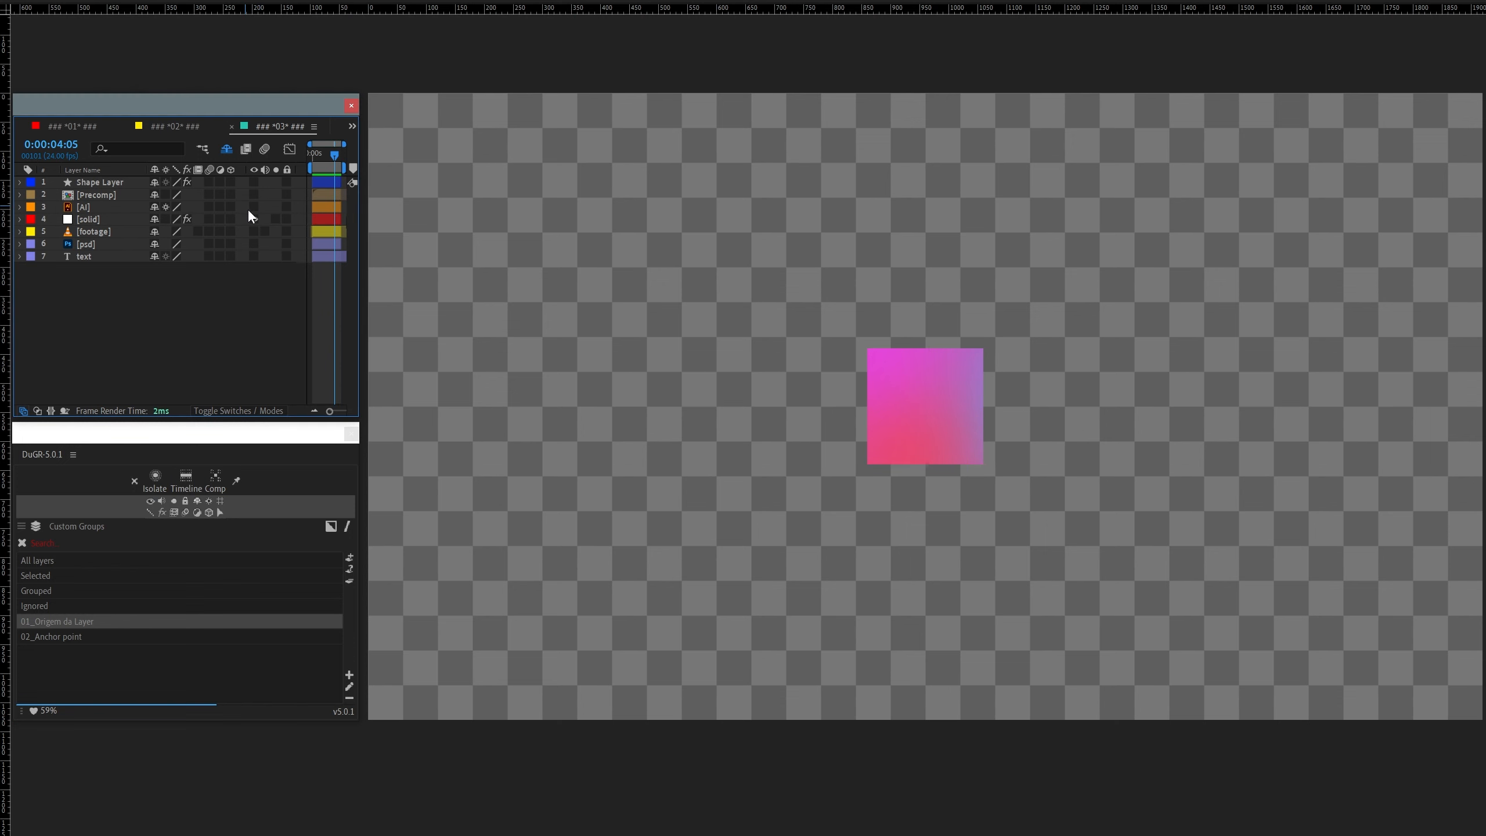
pyautogui.click(254, 218)
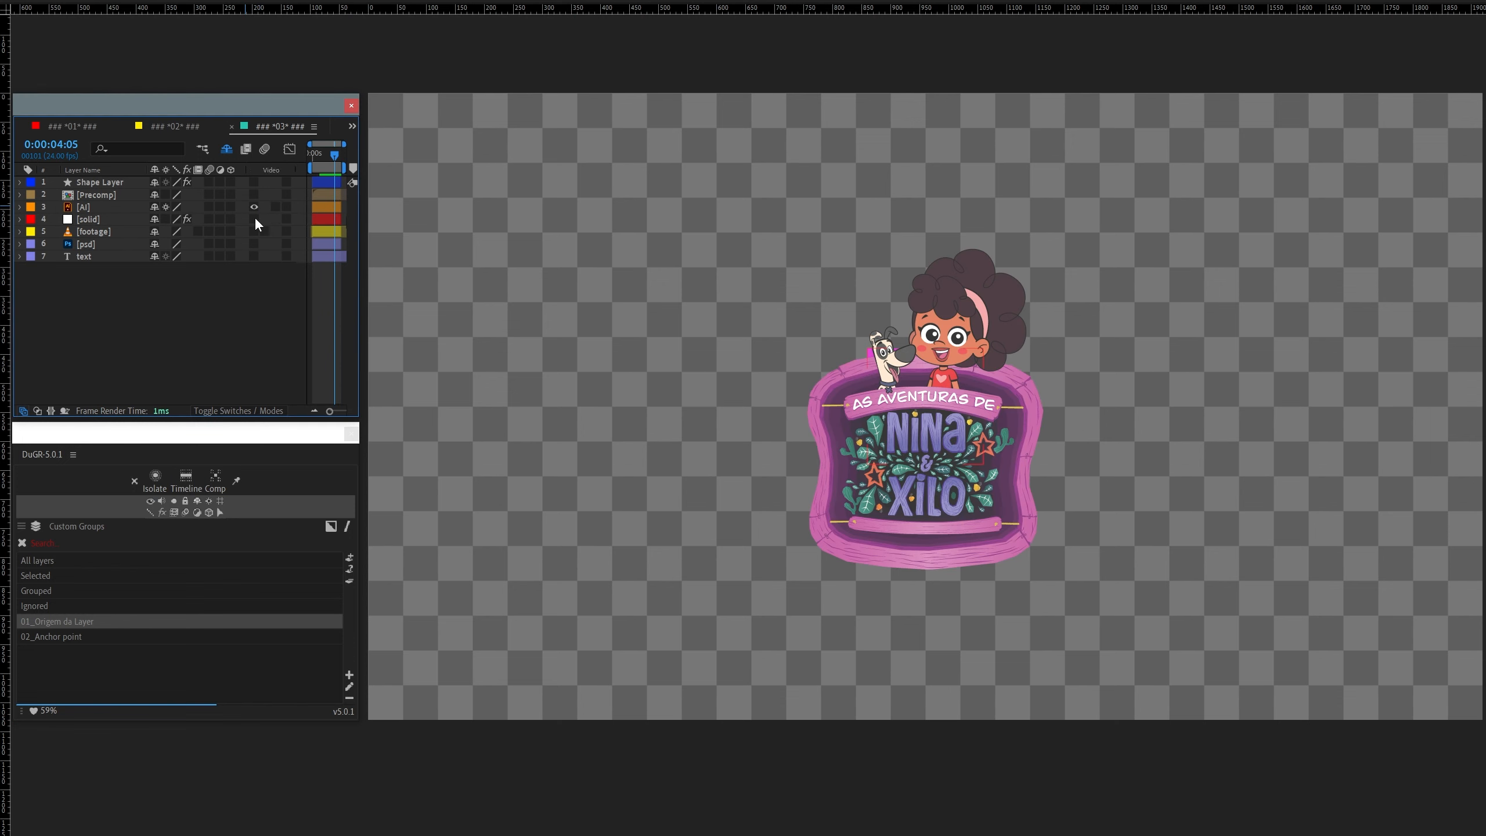
pyautogui.click(885, 431)
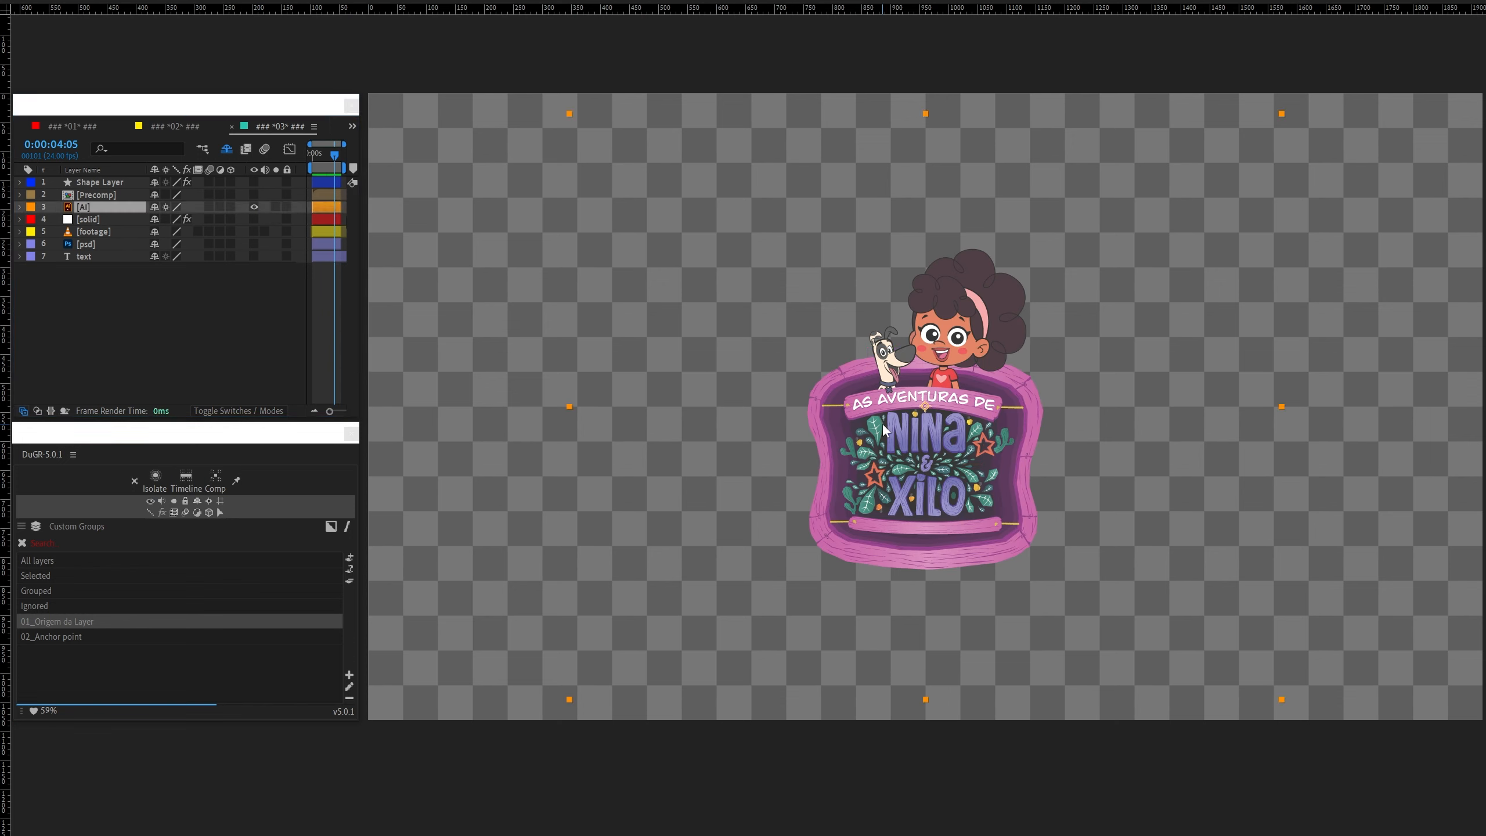
pyautogui.click(167, 207)
pyautogui.click(167, 206)
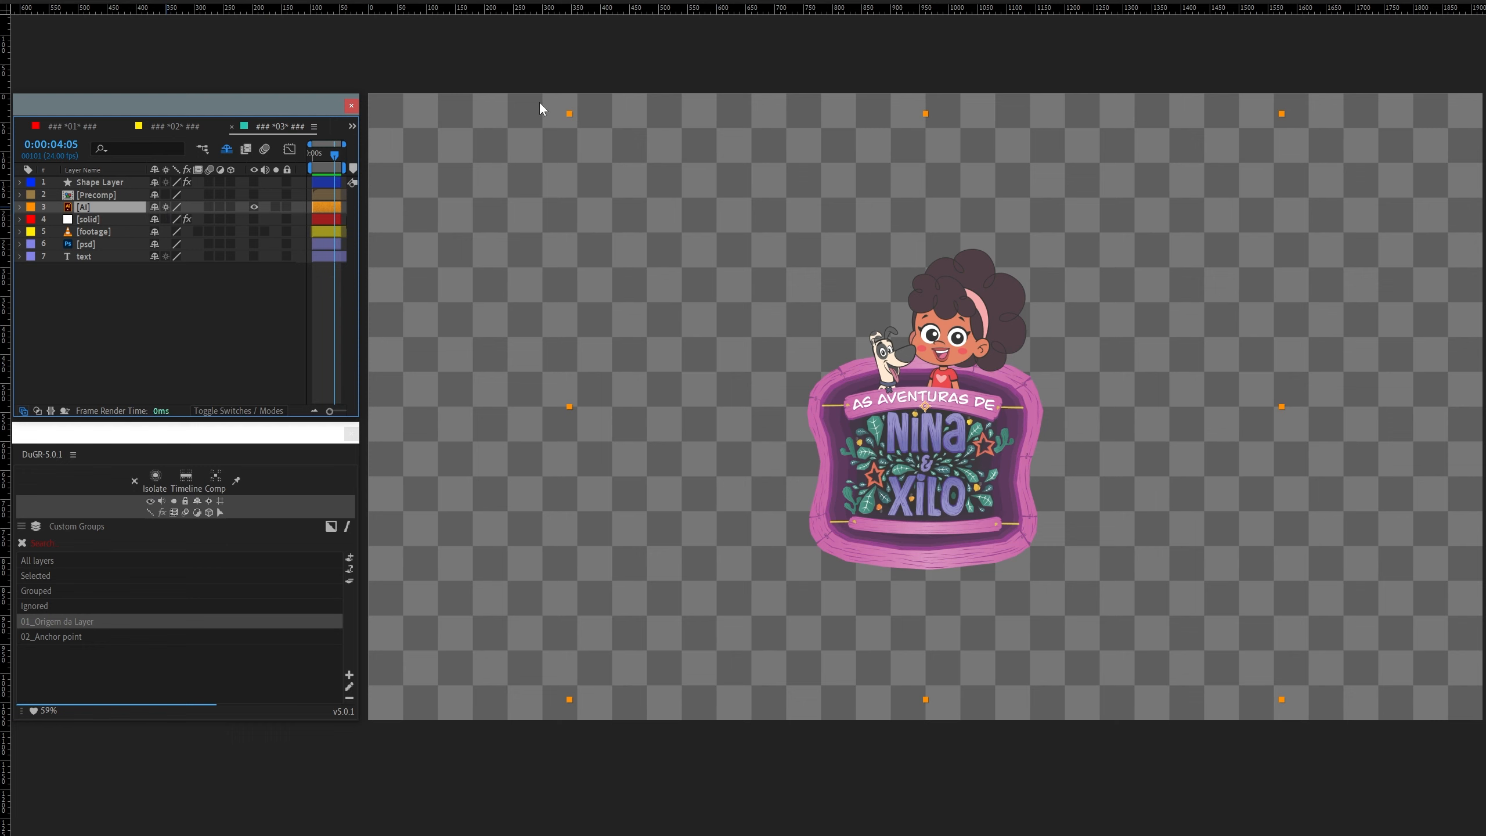
# Step: Show only the [Precomp] layer and toggle its Collapse Transformations switch on and back off to compare its bounds
pyautogui.click(254, 194)
pyautogui.click(254, 207)
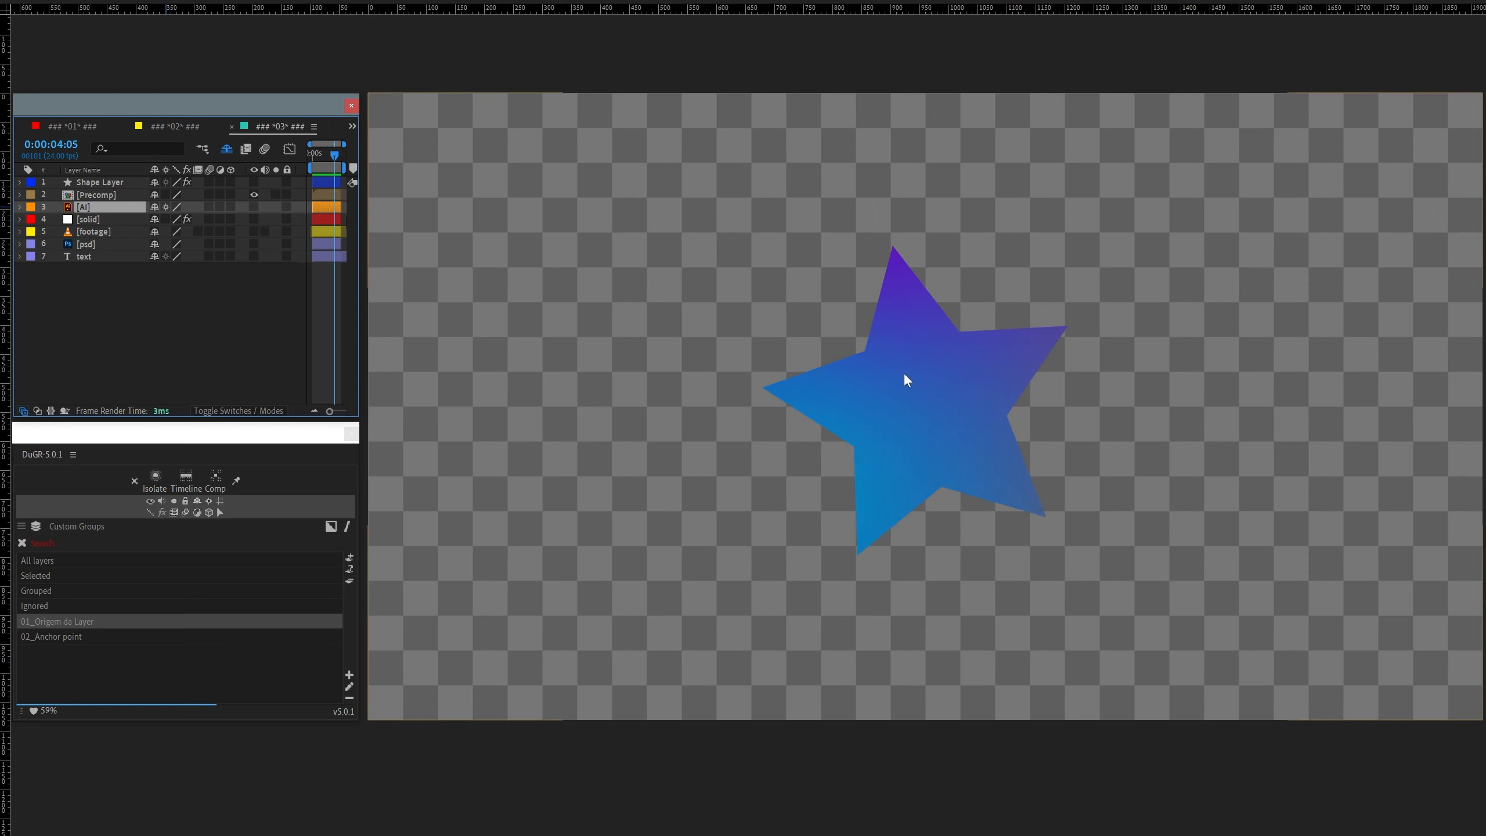
pyautogui.click(378, 107)
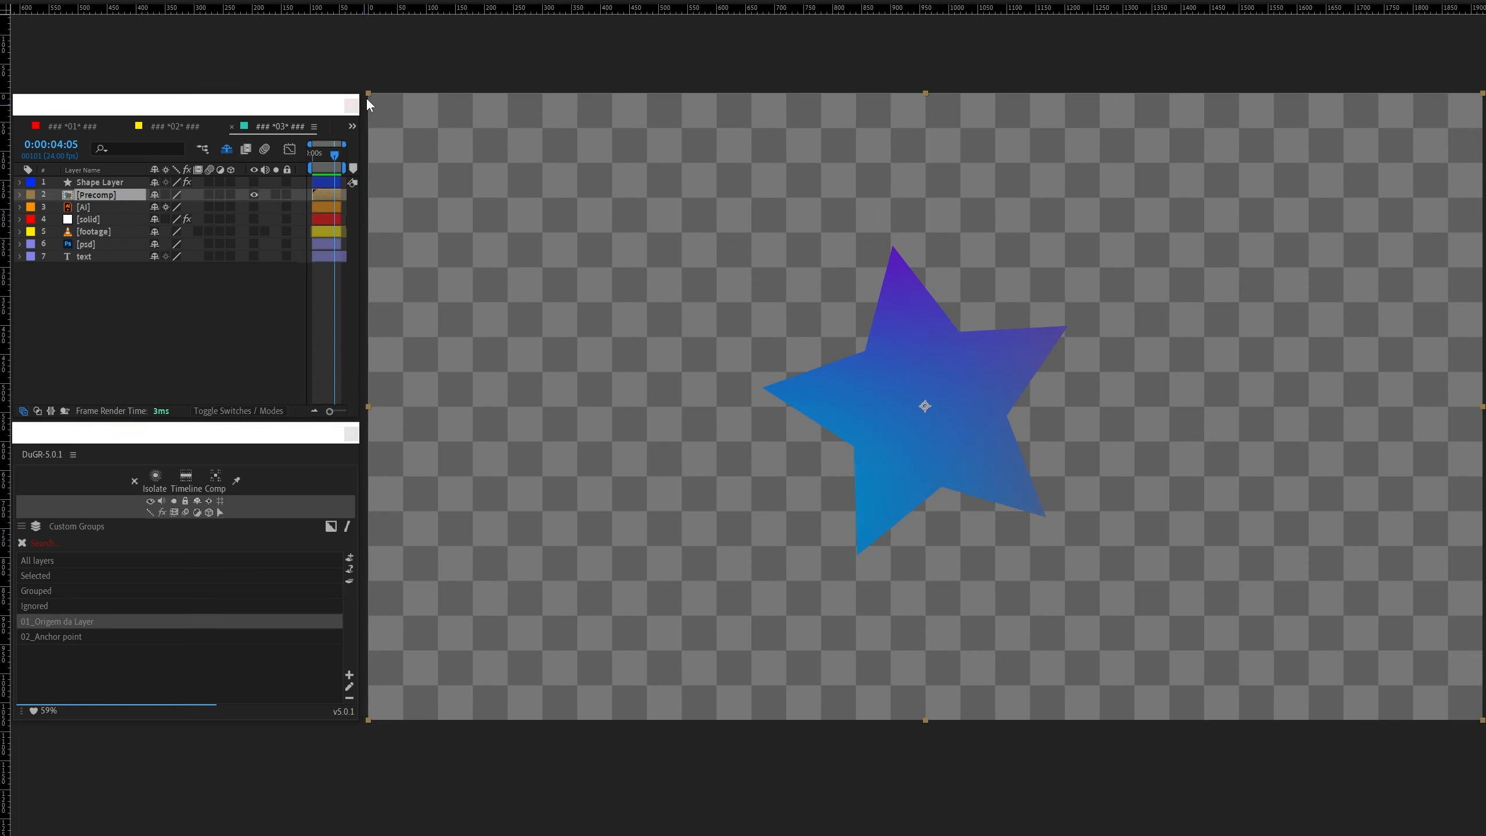
pyautogui.click(165, 194)
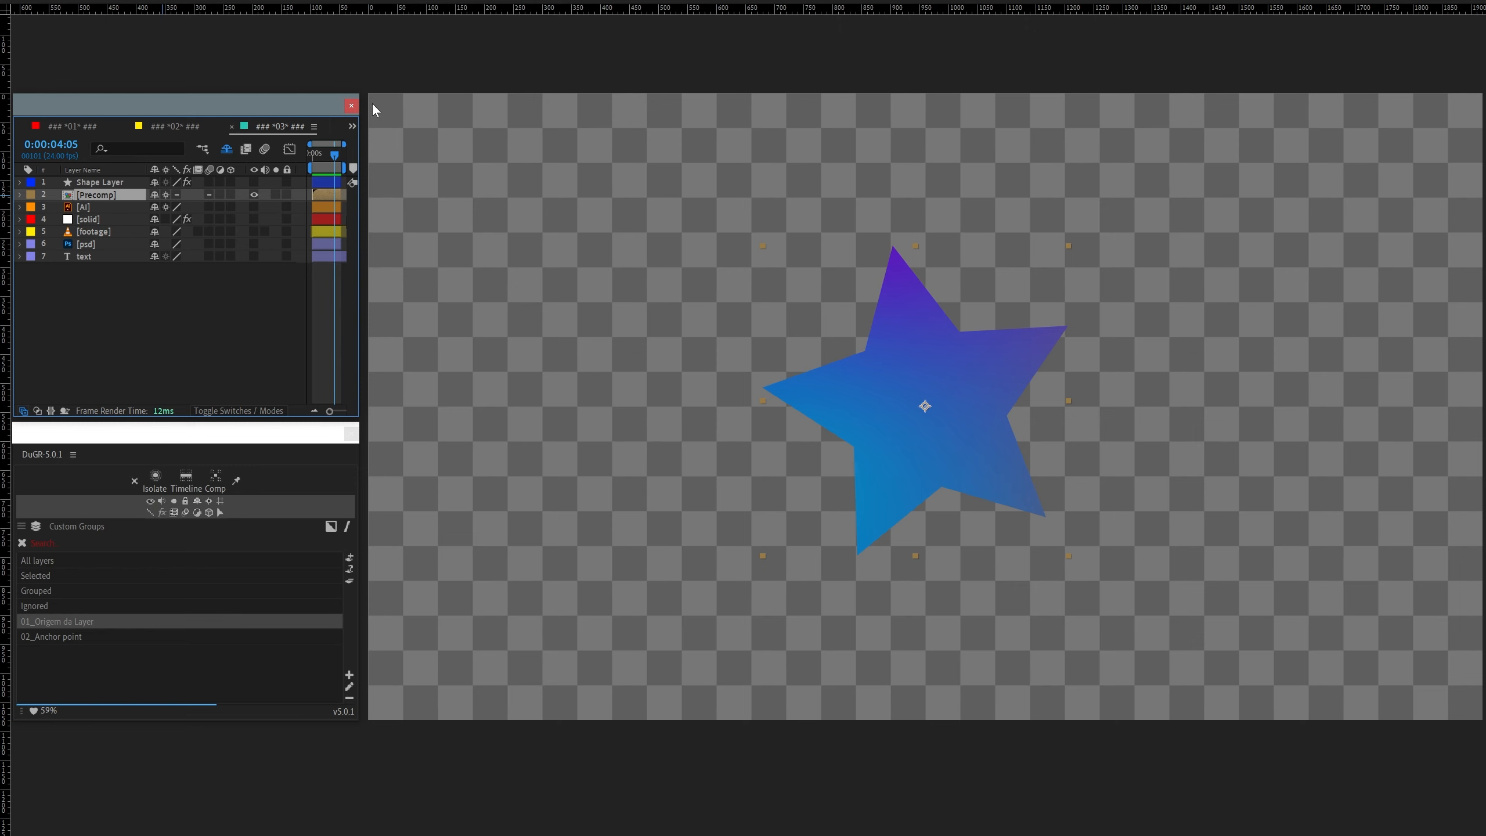
pyautogui.click(165, 194)
# Step: Show only the Shape Layer and reveal its transform properties
pyautogui.click(102, 182)
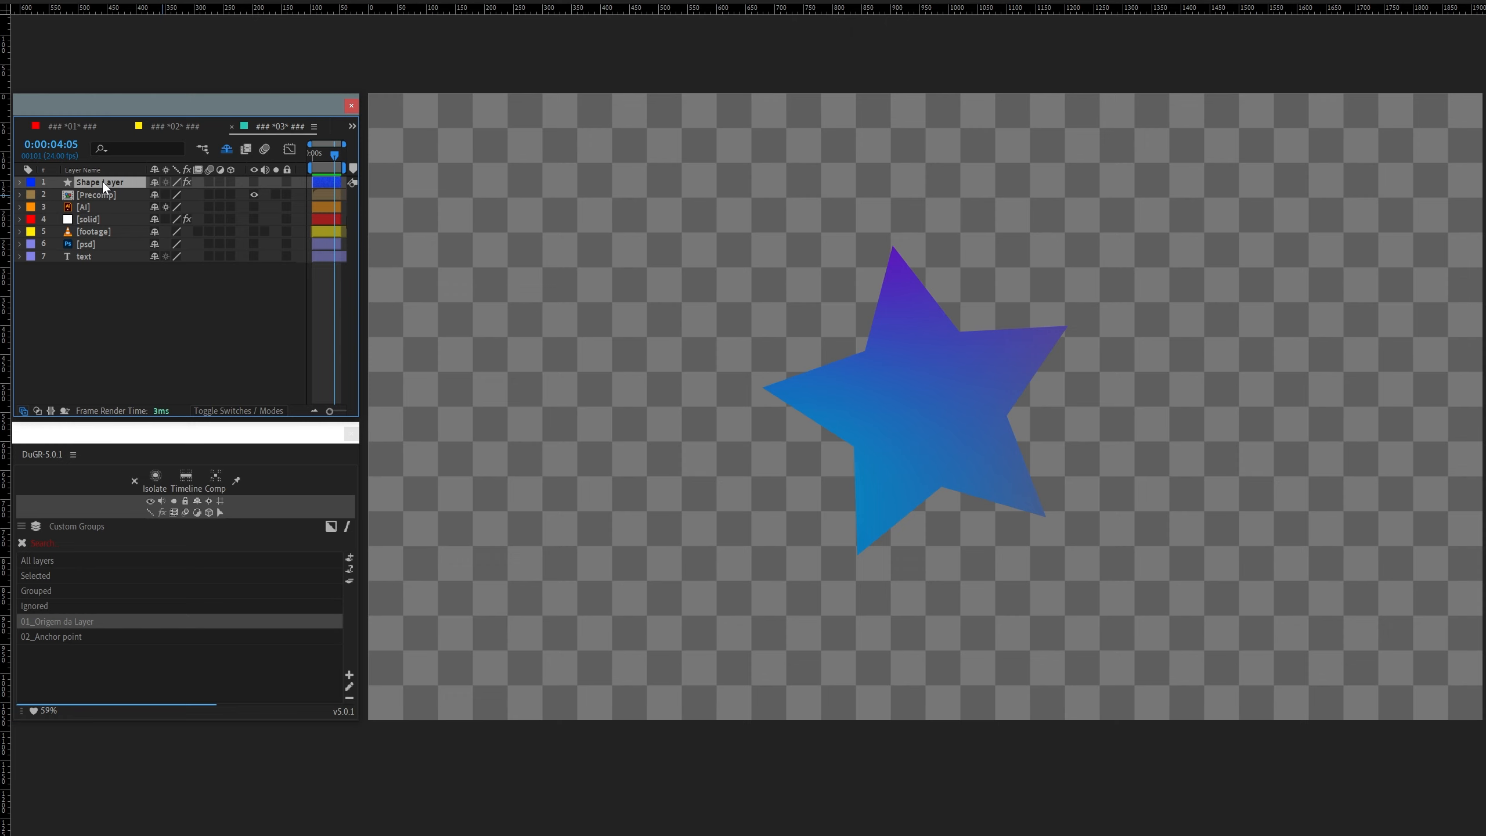
pyautogui.click(253, 182)
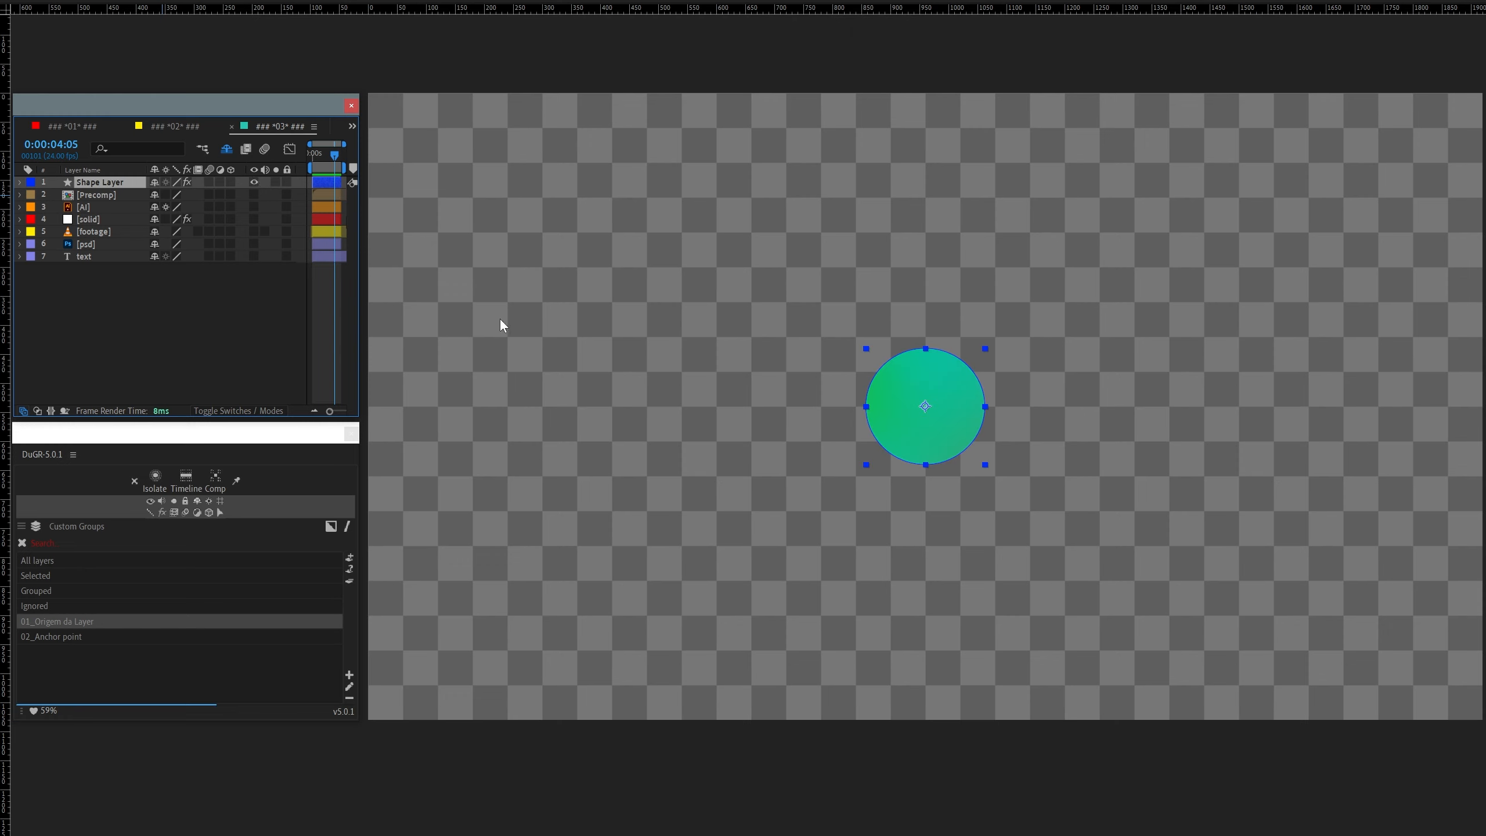
pyautogui.click(20, 182)
pyautogui.click(32, 220)
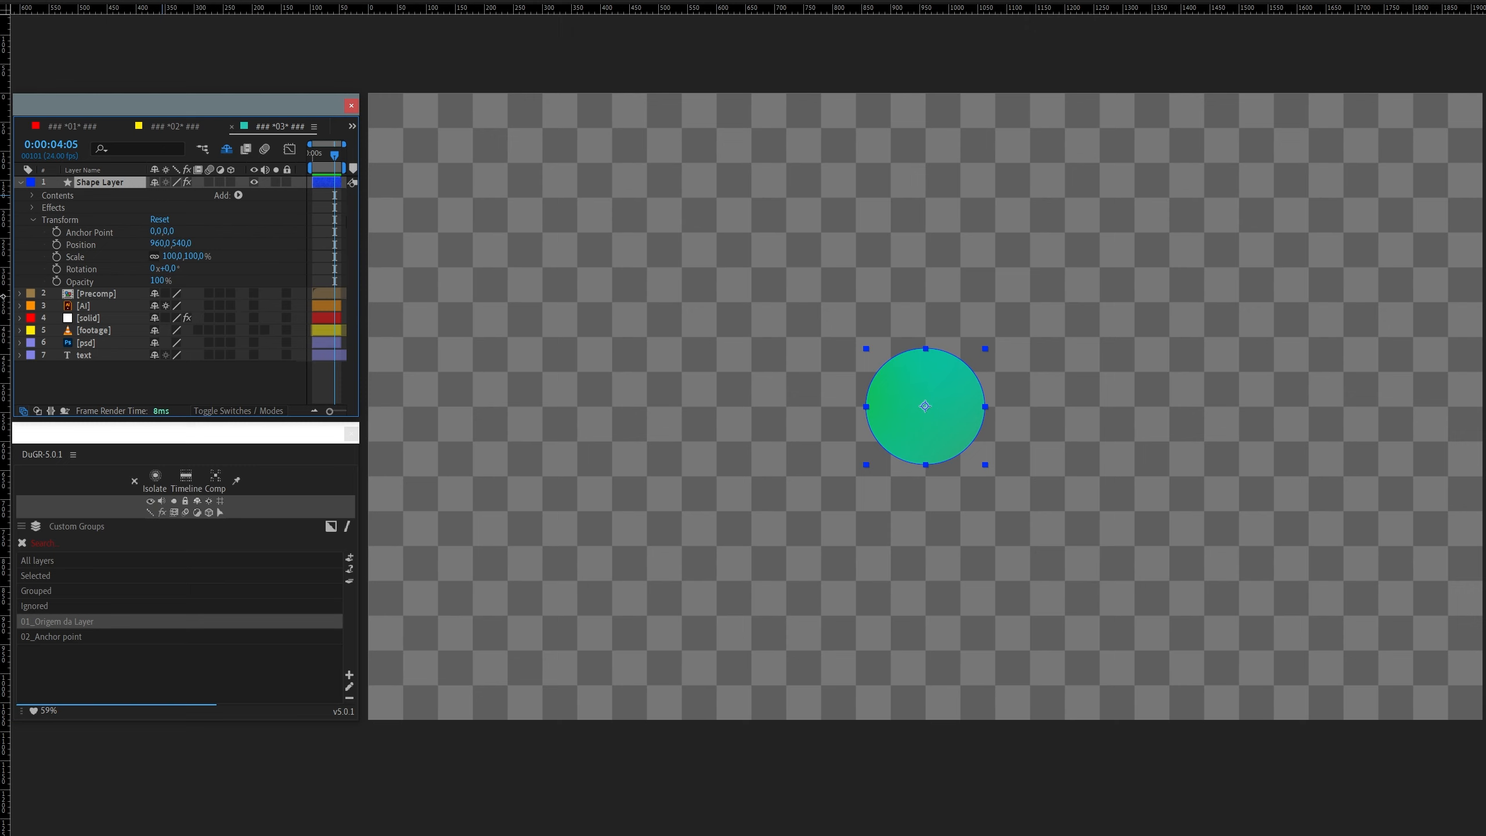
# Step: Expand the Shape Layer's contents and inspect the Ellipse 1 transform and the Ellipse Path 1 size and position
pyautogui.click(33, 193)
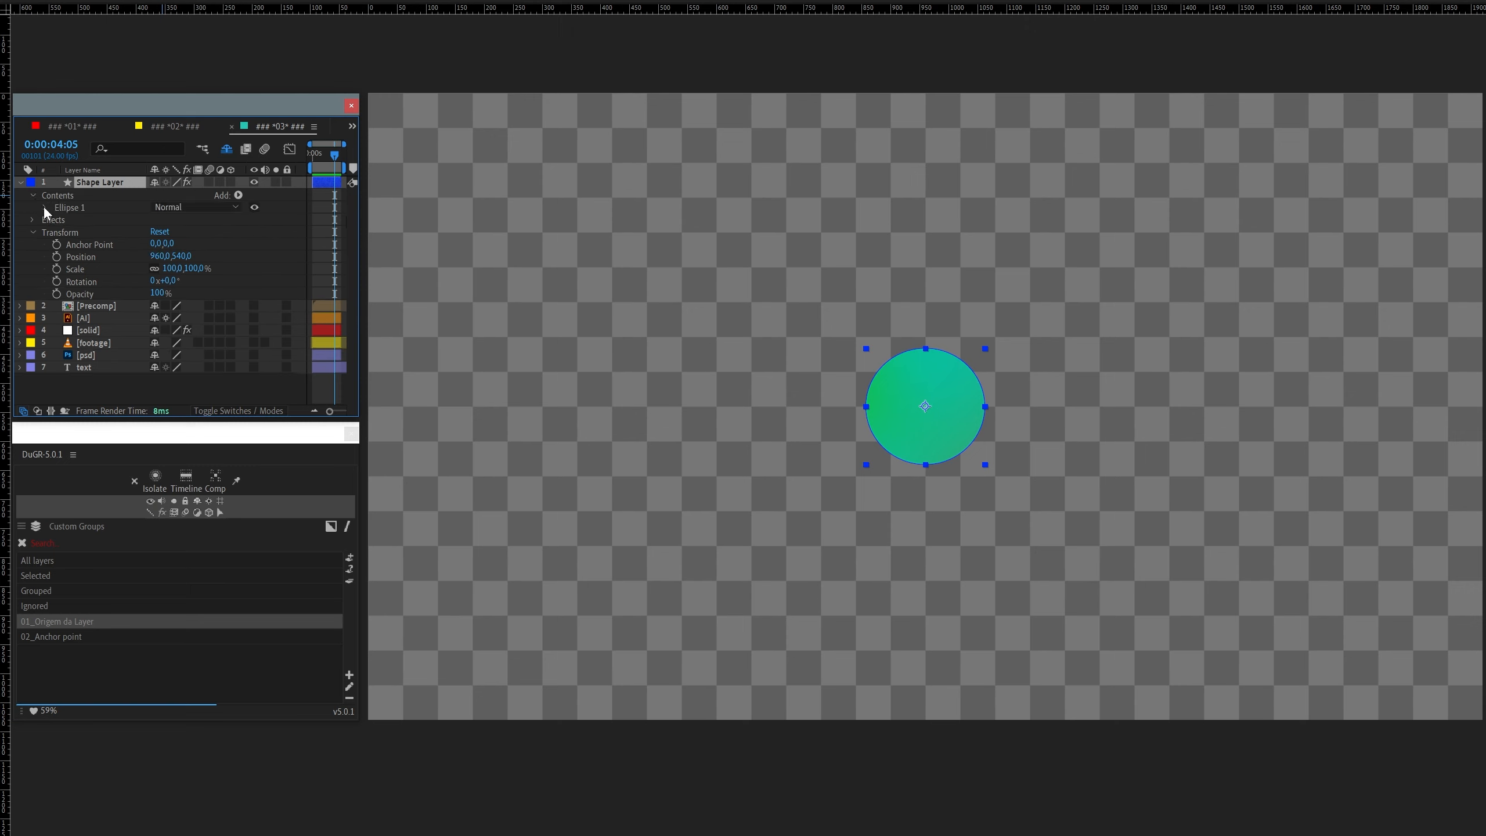
pyautogui.click(45, 207)
pyautogui.click(81, 259)
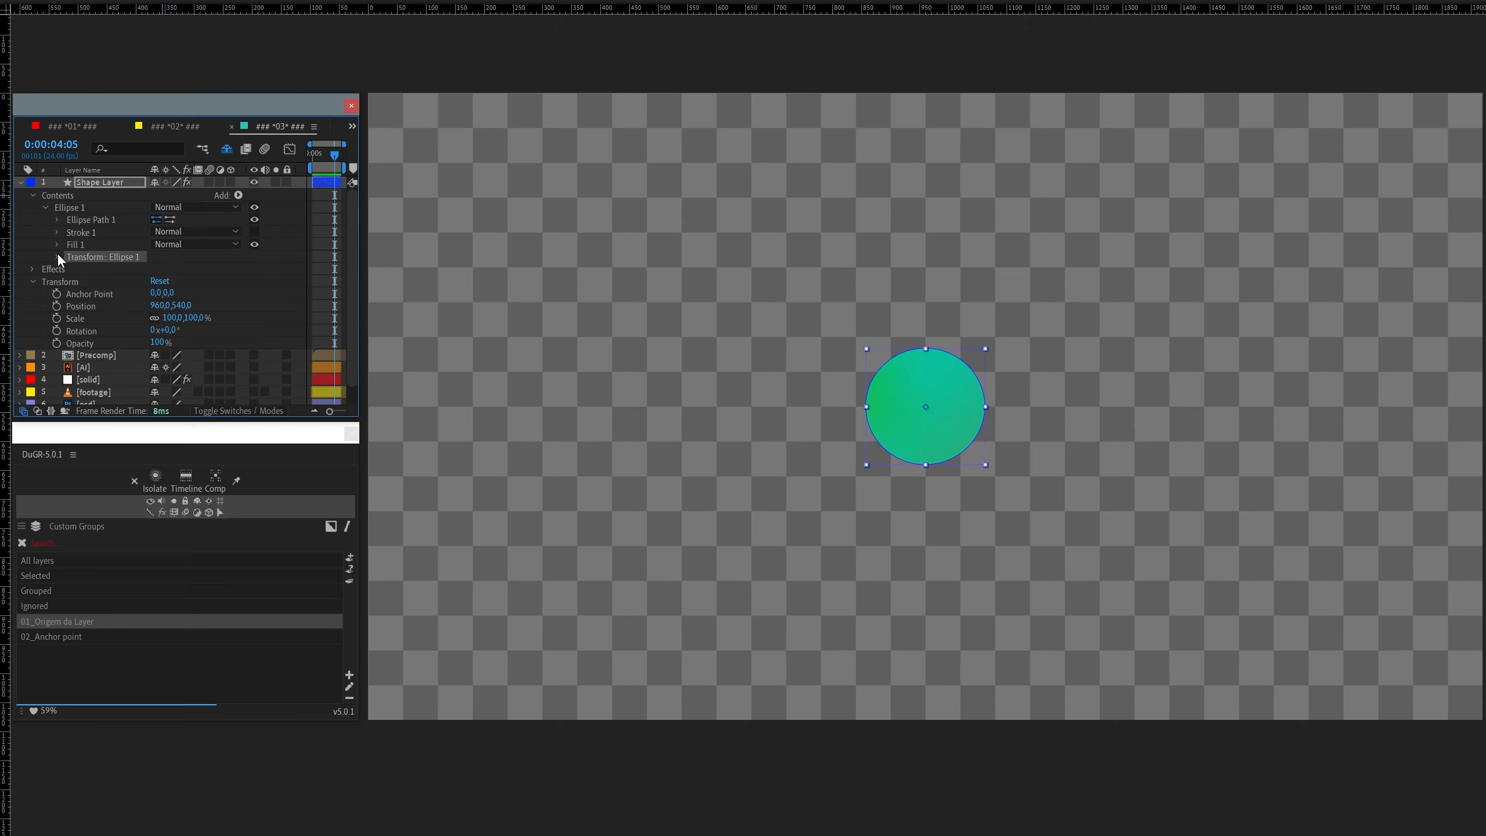
pyautogui.click(57, 256)
pyautogui.click(57, 256)
pyautogui.click(75, 219)
pyautogui.click(58, 219)
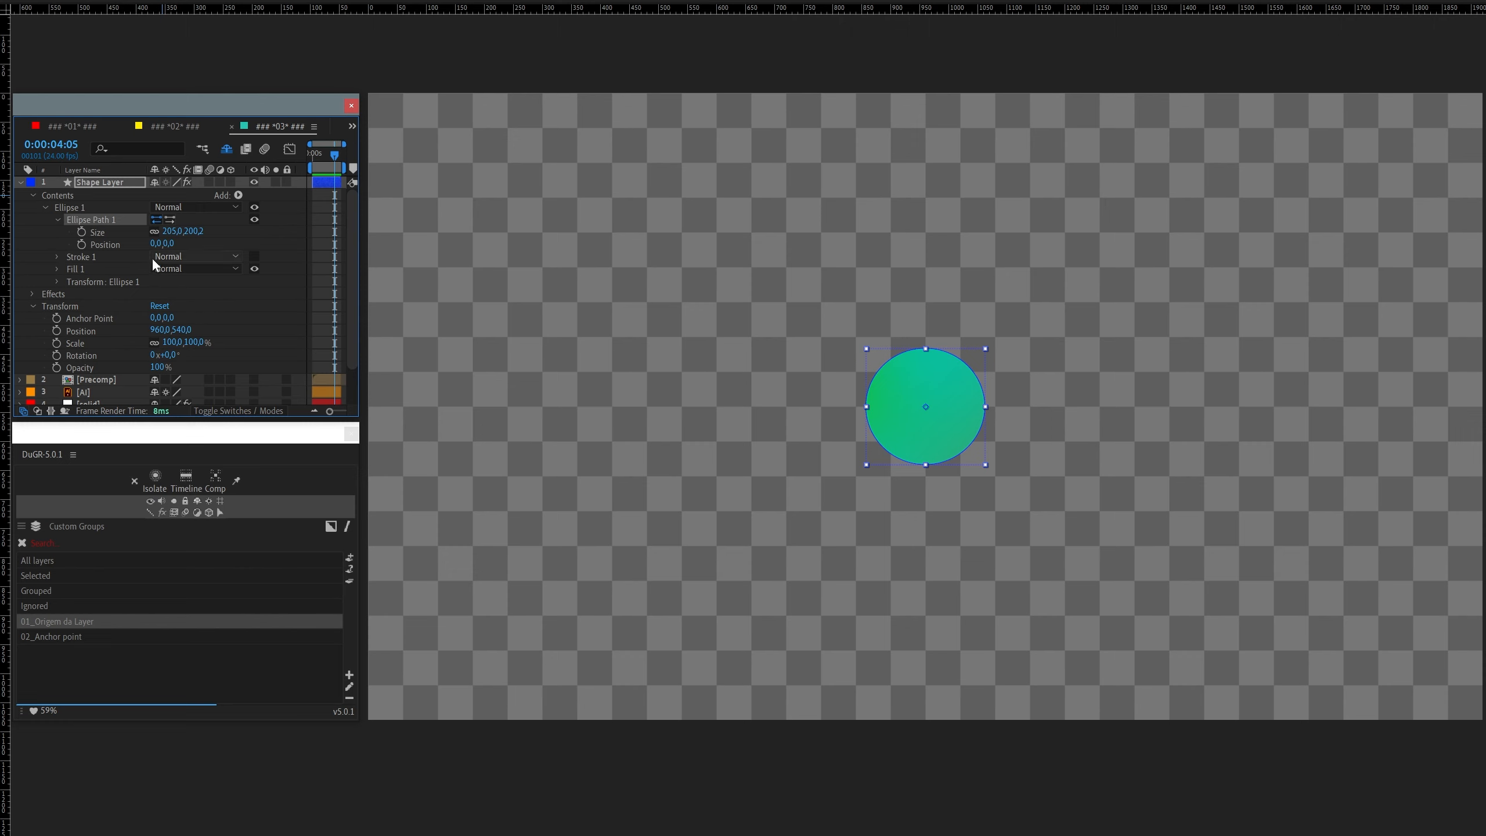
# Step: Convert Ellipse Path 1 to a Bezier path and select its Path property to inspect the points
pyautogui.rightClick(102, 220)
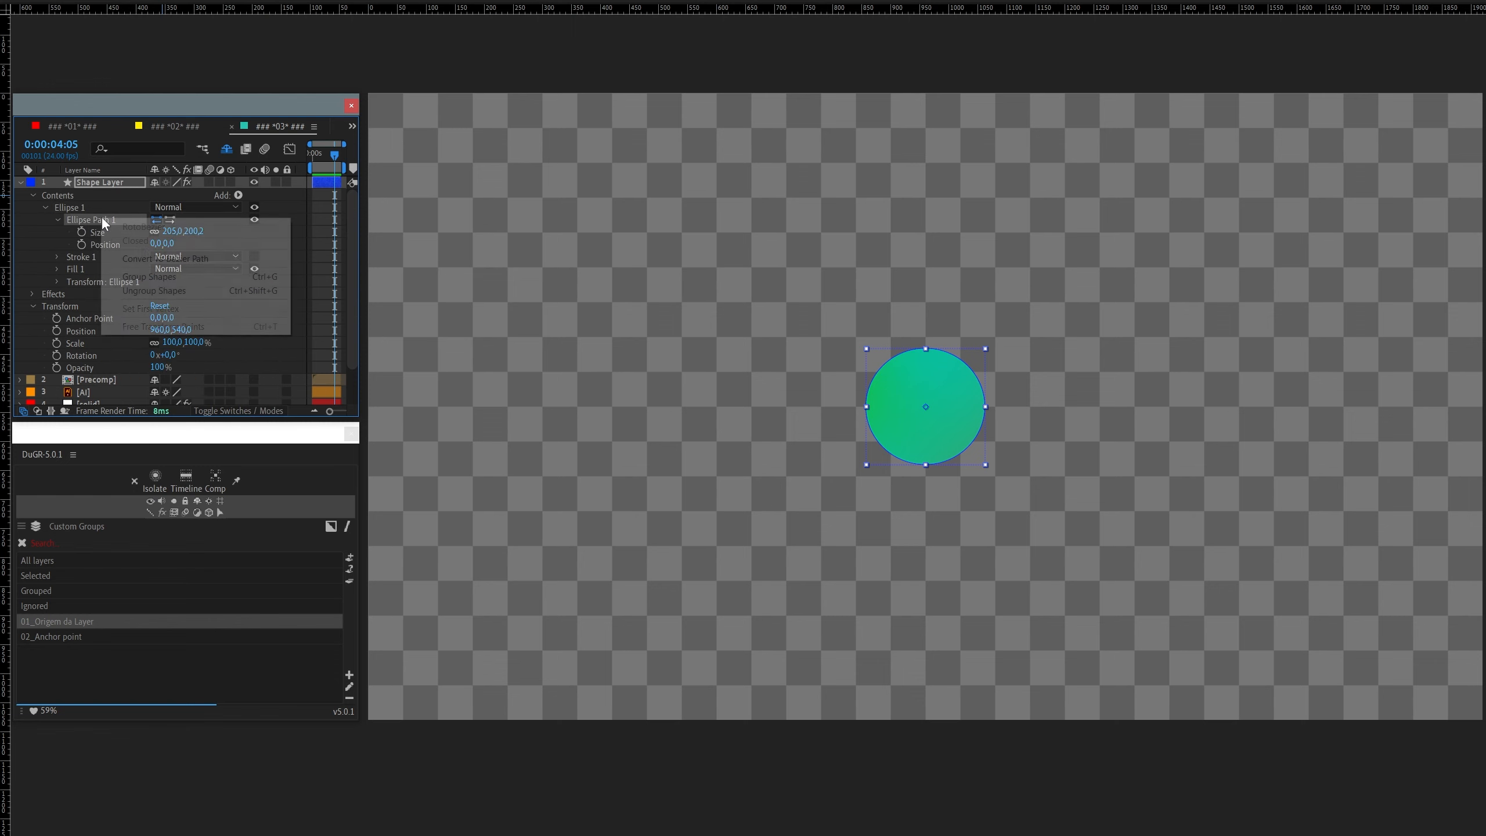
pyautogui.click(192, 260)
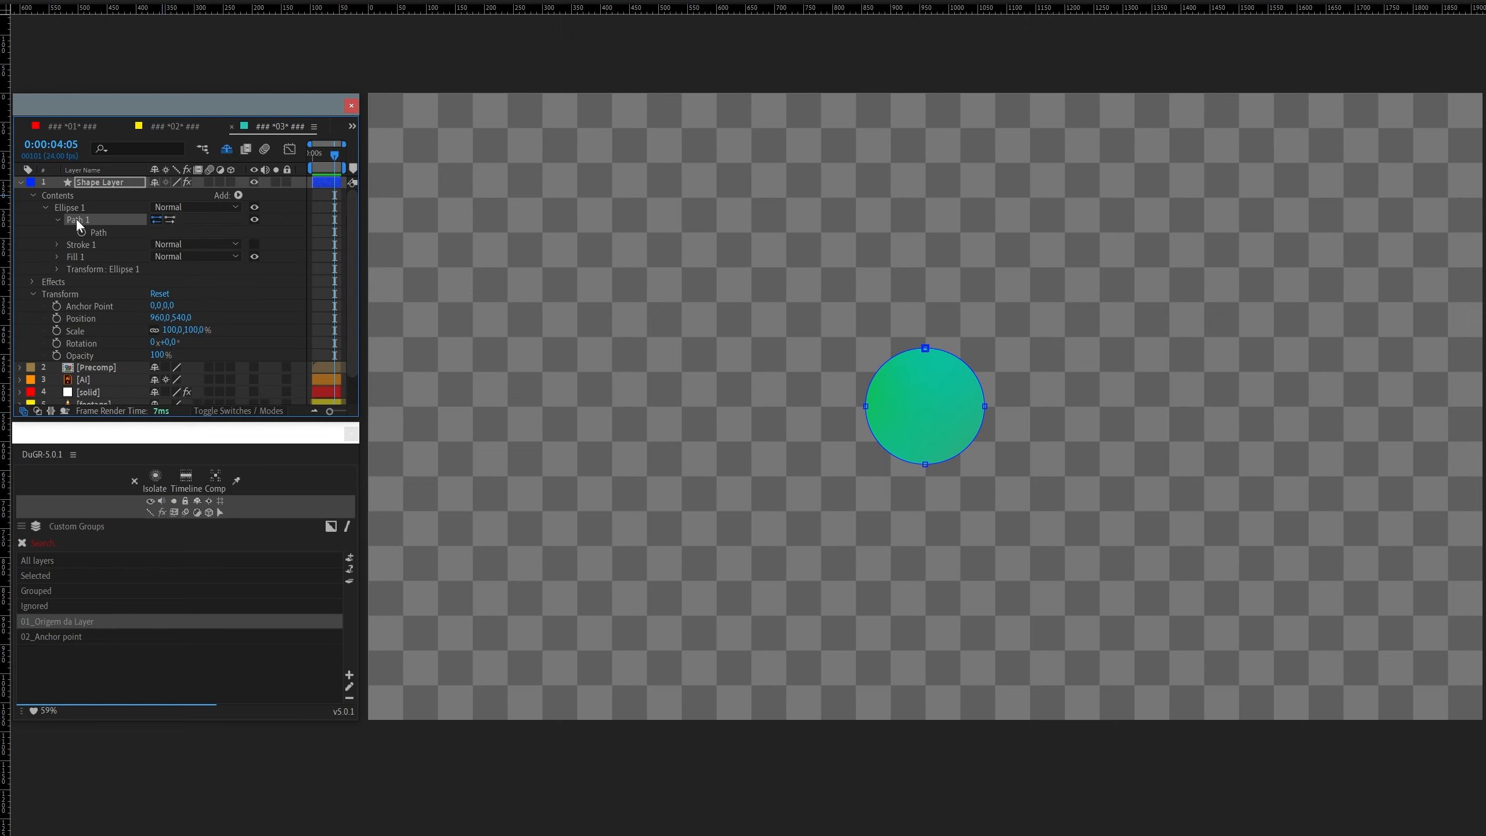
pyautogui.click(97, 232)
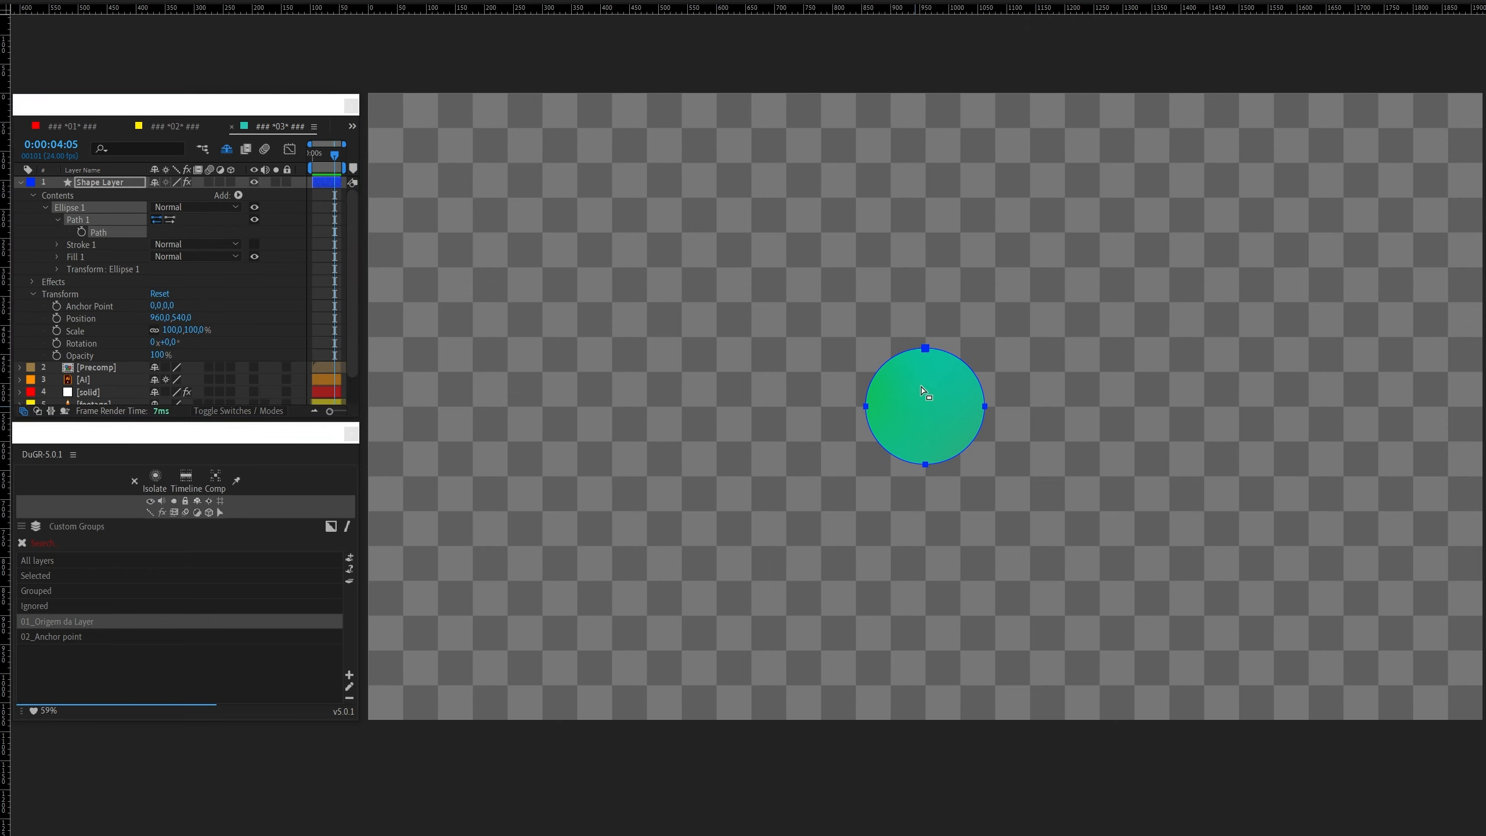
pyautogui.click(959, 426)
pyautogui.click(969, 429)
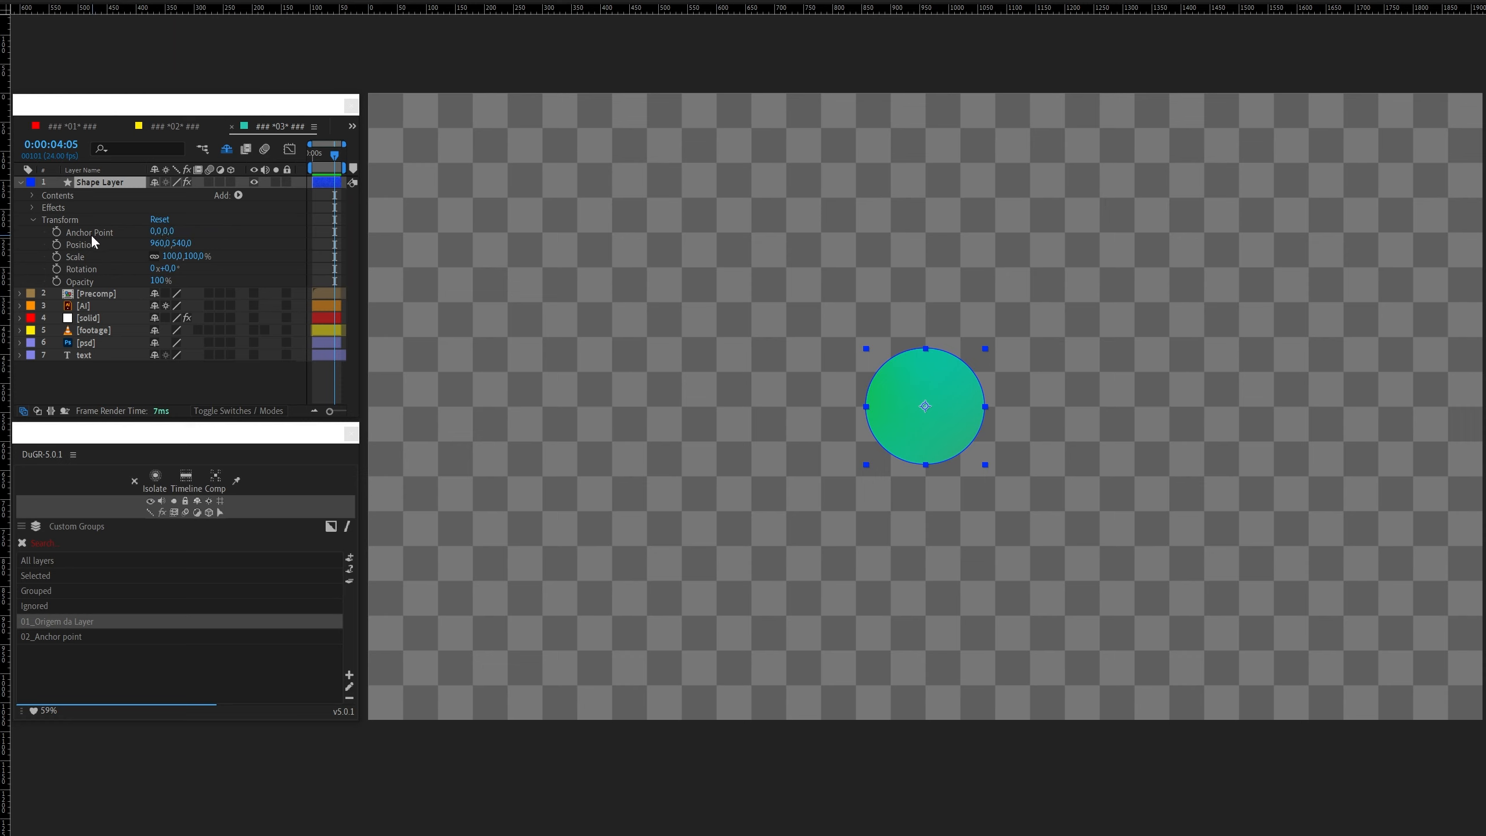
# Step: Examine the Shape Layer's anchor point at the centre of the circle
pyautogui.click(257, 189)
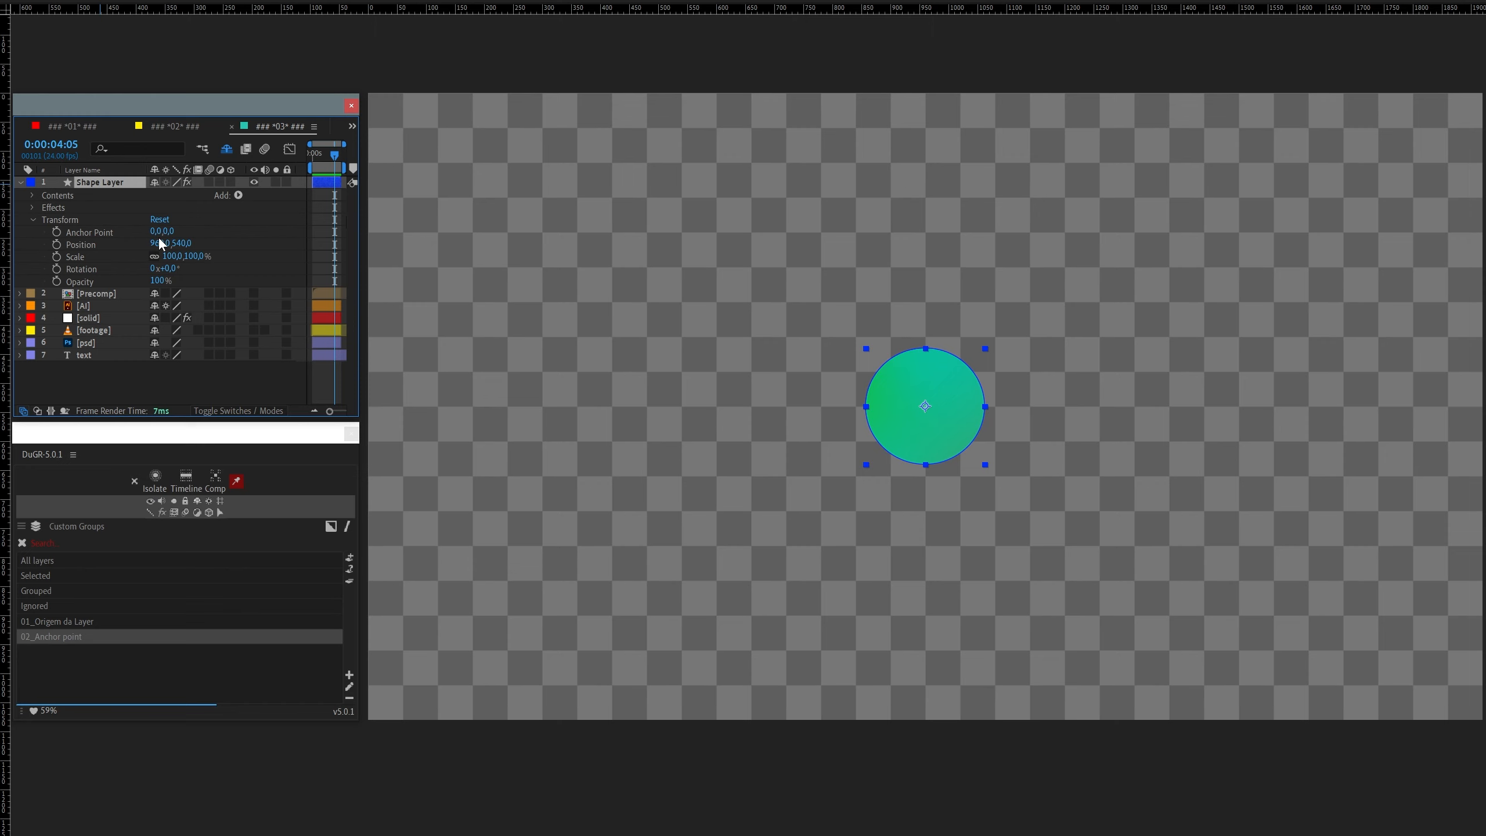
pyautogui.scroll(2, 935, 416)
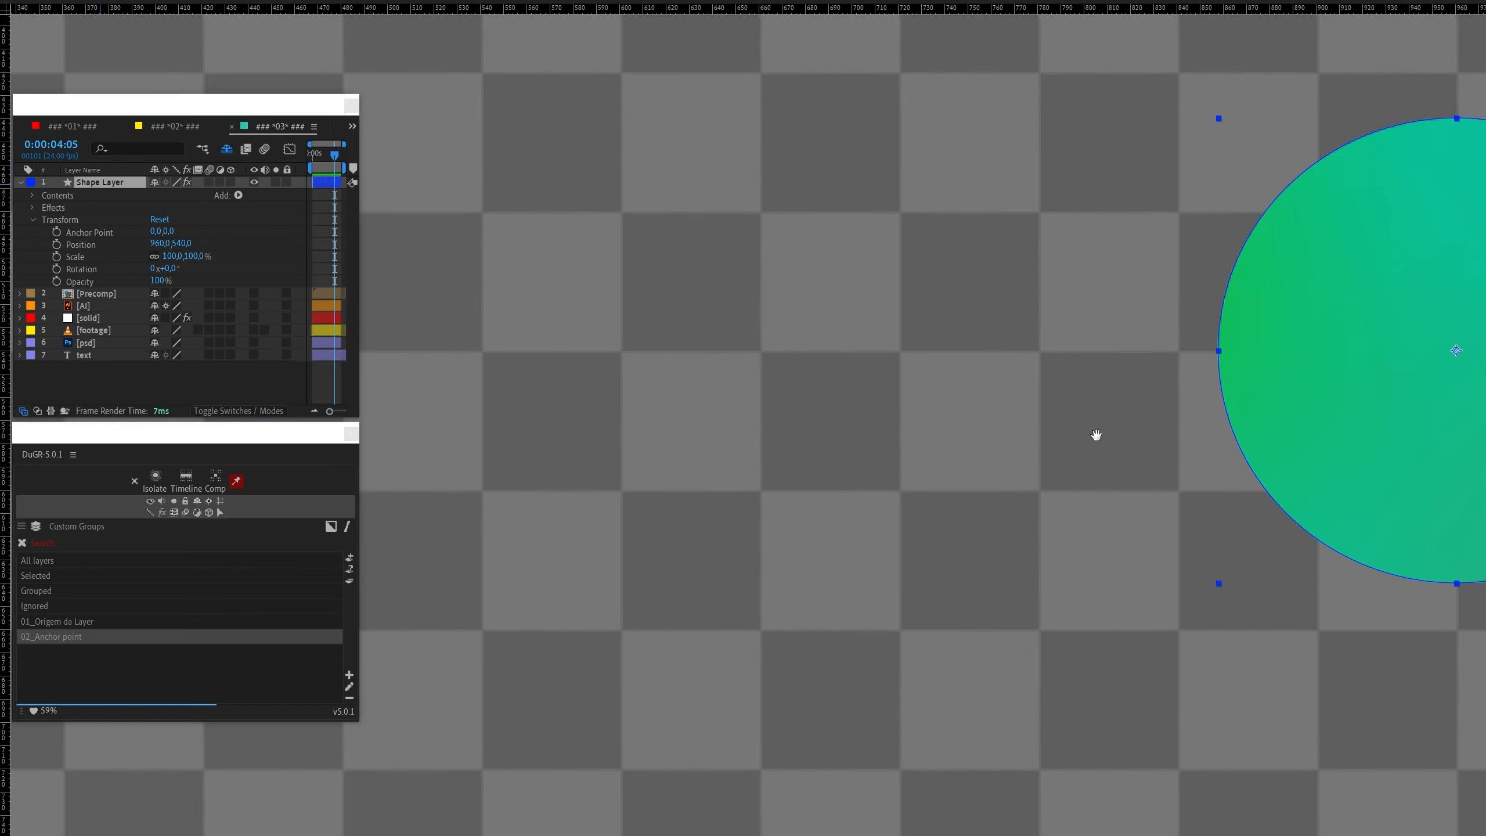
pyautogui.moveTo(1102, 434); pyautogui.dragTo(488, 481)
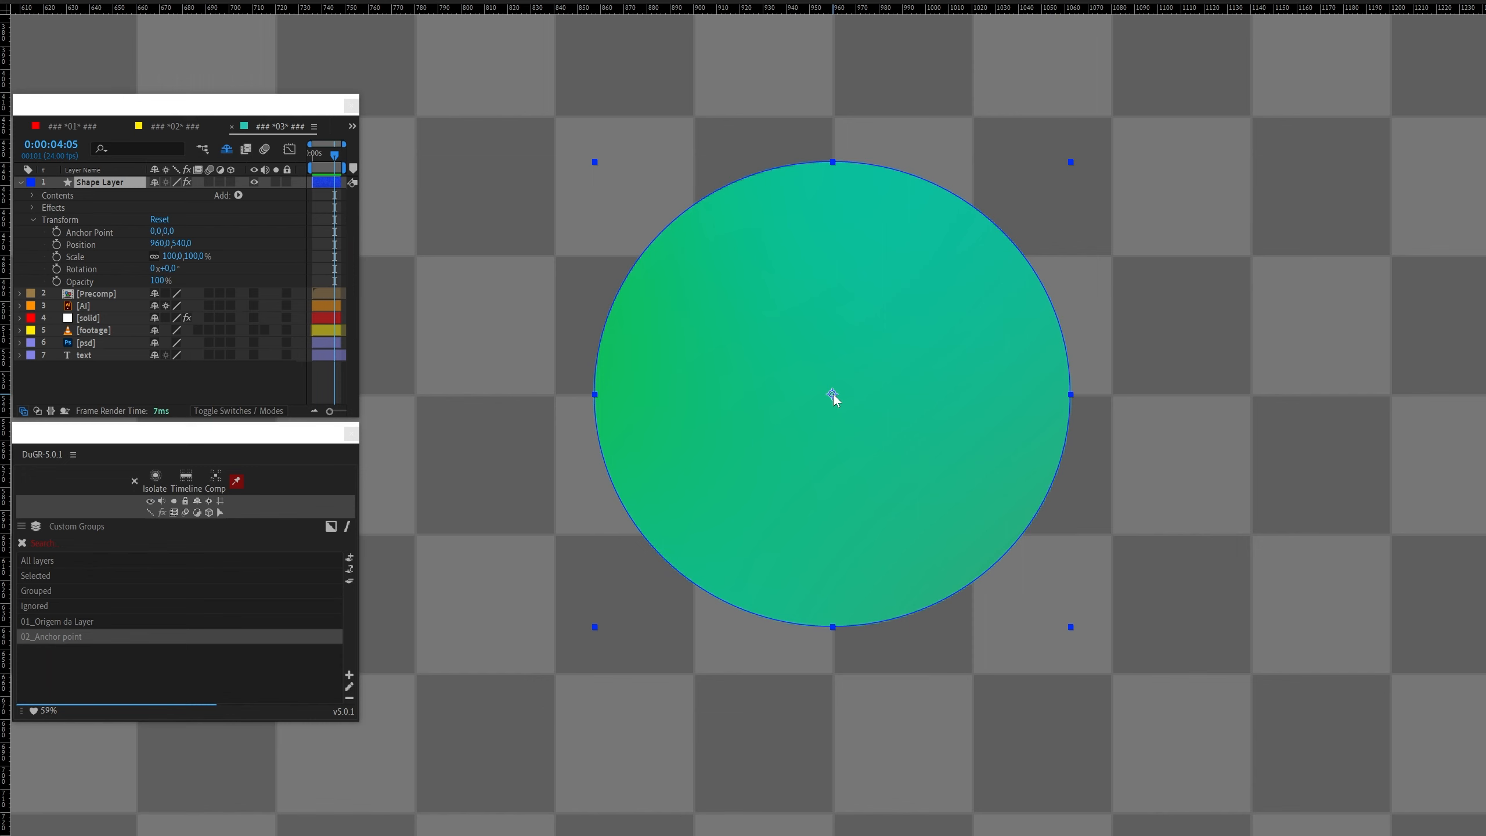
pyautogui.scroll(-2, 862, 407)
pyautogui.moveTo(845, 431); pyautogui.dragTo(1009, 411)
# Step: Hide the Shape Layer, show only the [psd] layer and reveal its transform properties with Anchor Point selected
pyautogui.click(20, 182)
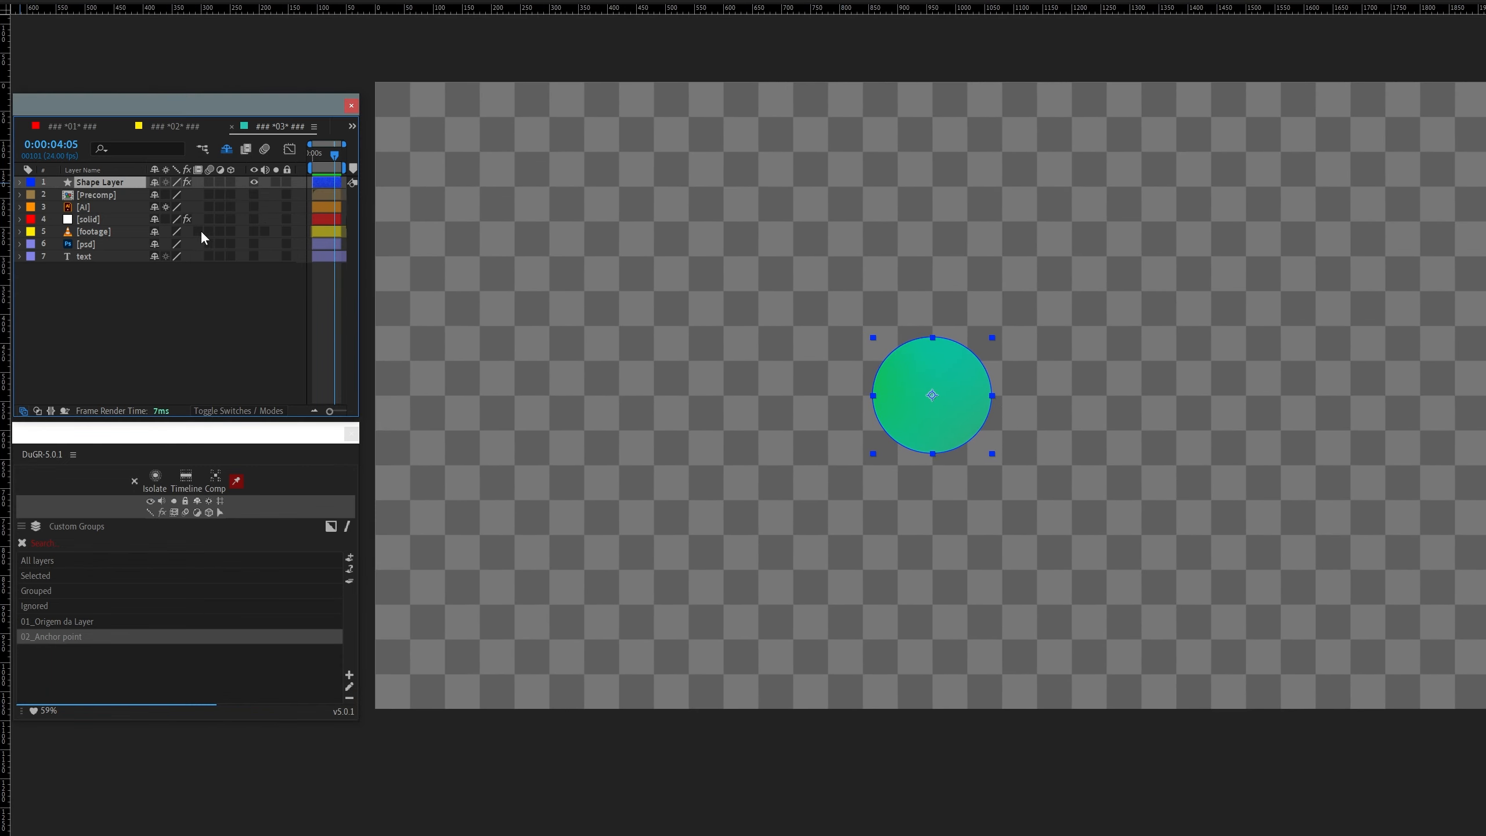
pyautogui.click(254, 182)
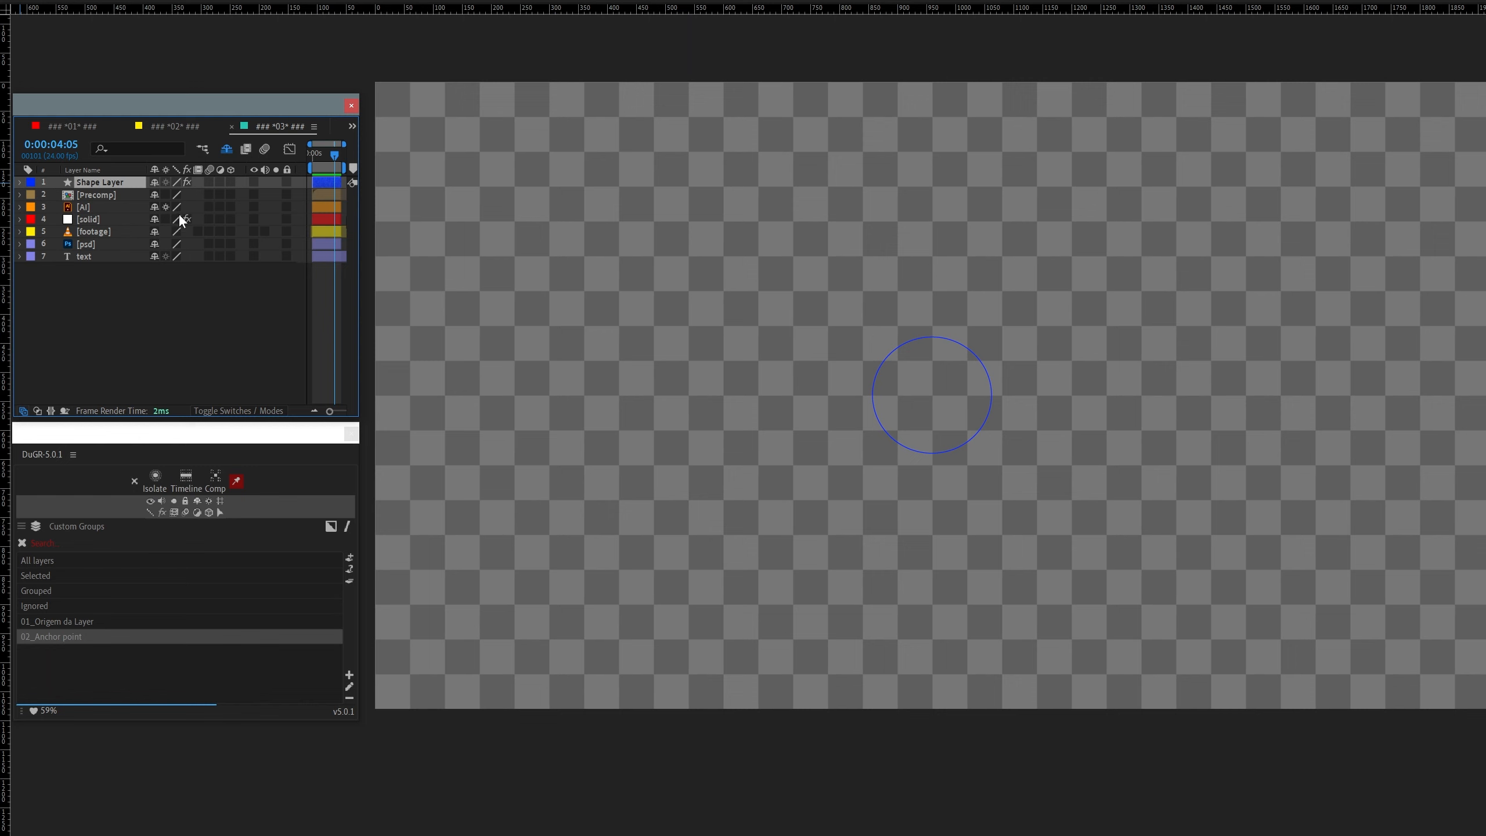
pyautogui.click(98, 239)
pyautogui.click(255, 244)
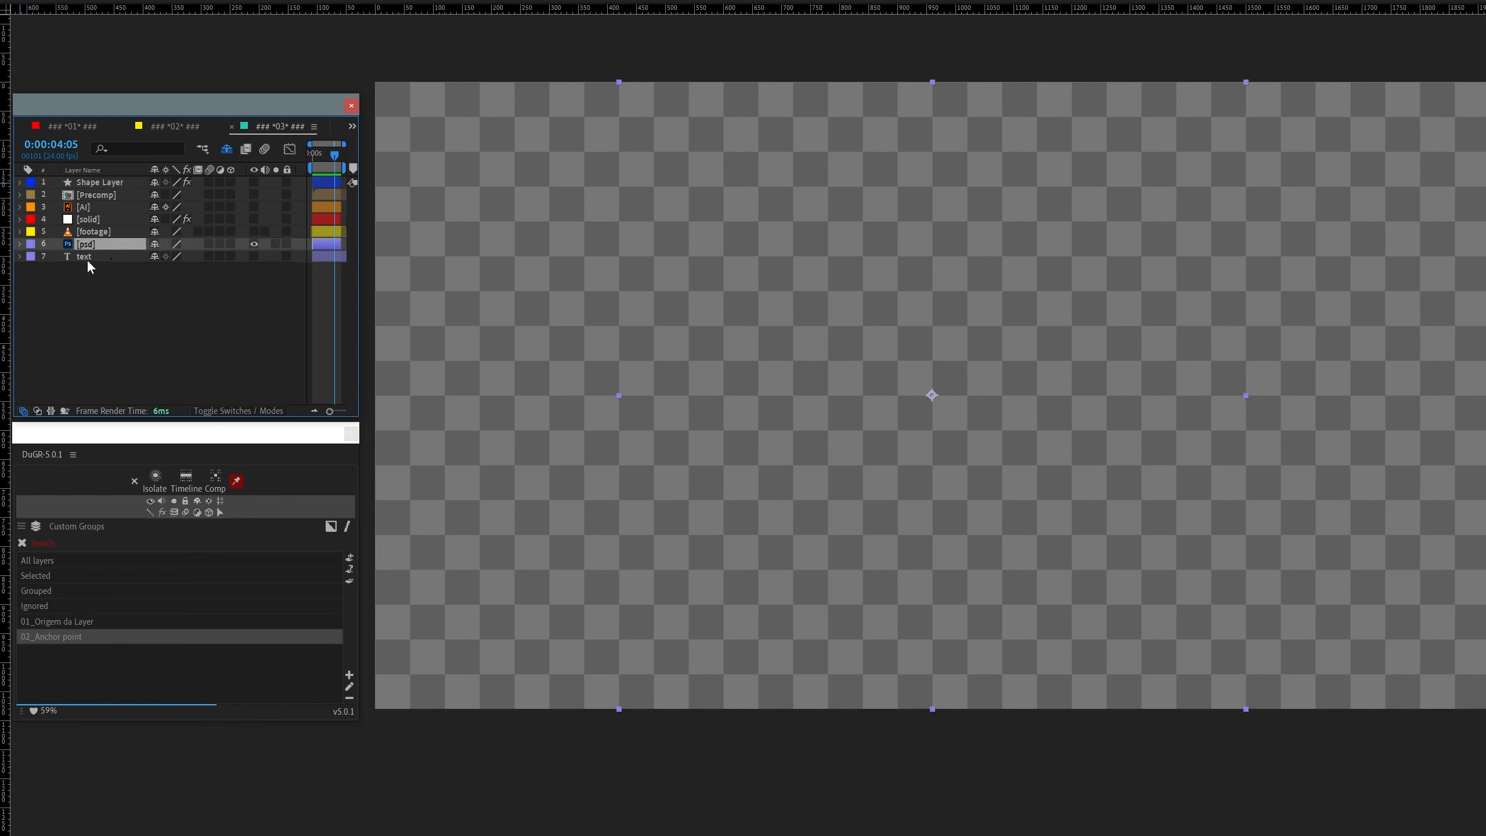
pyautogui.click(20, 244)
pyautogui.click(32, 257)
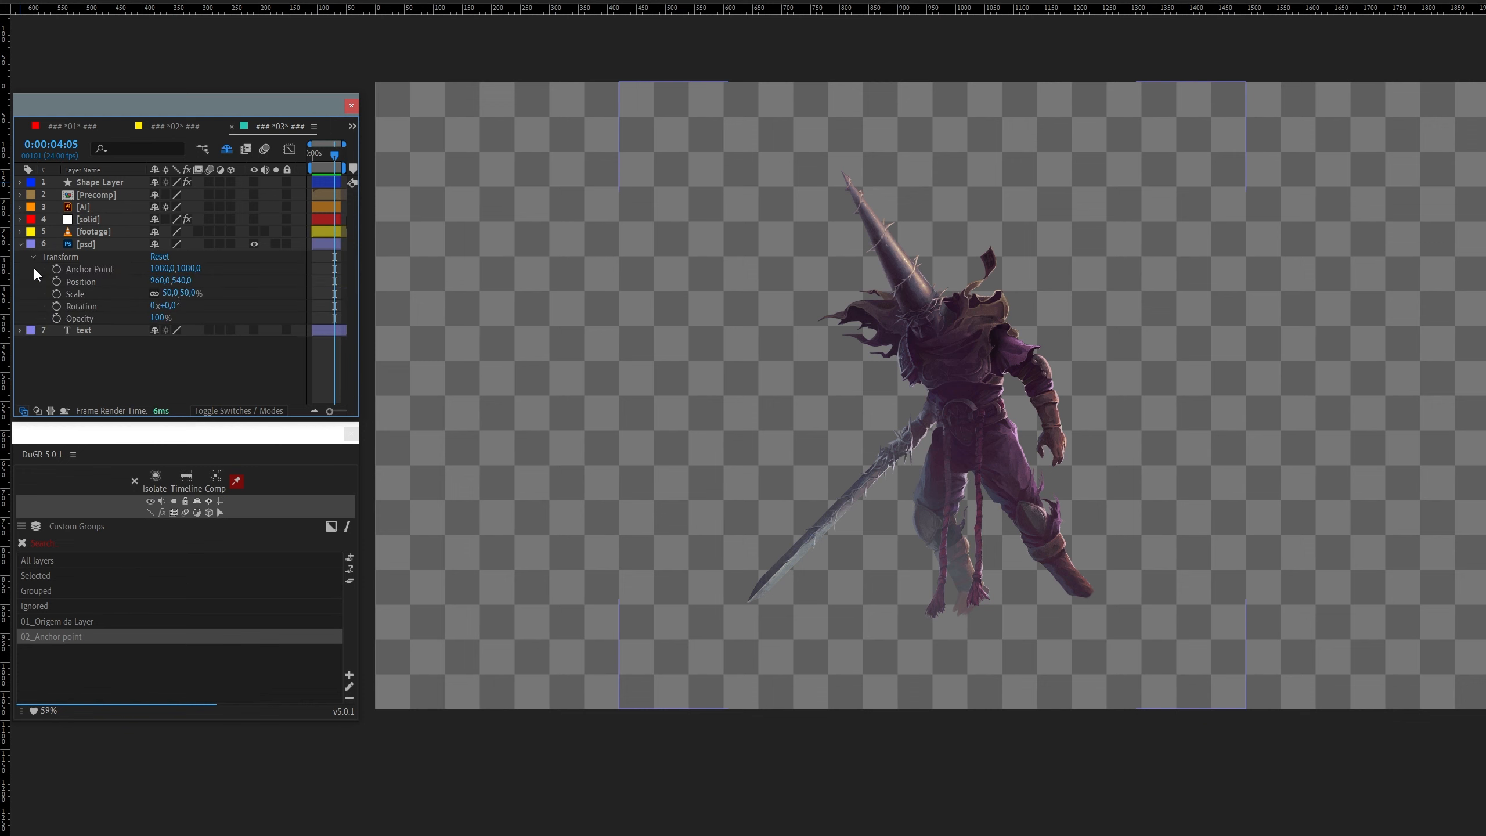
pyautogui.click(33, 269)
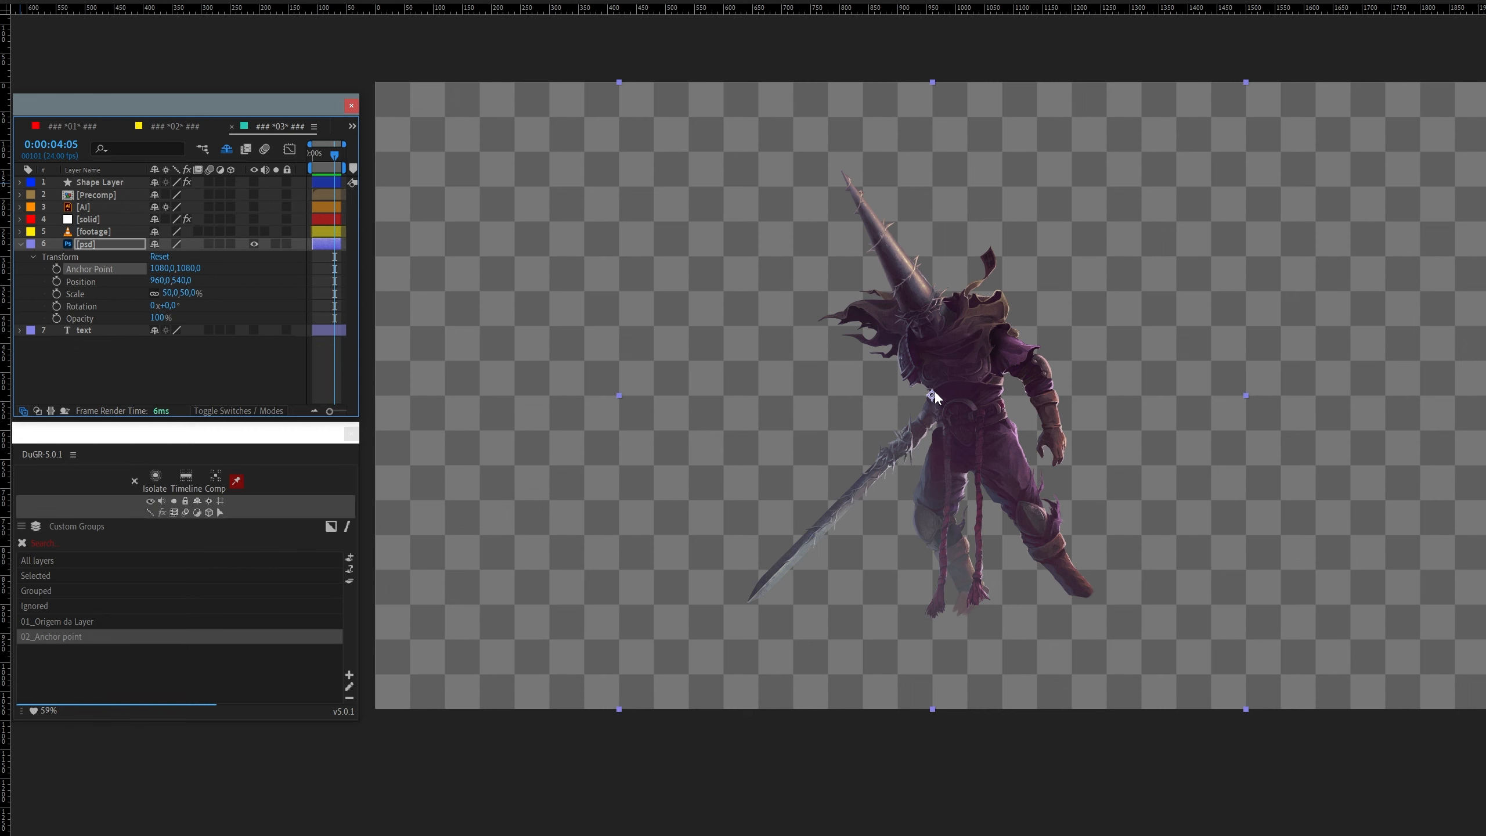
# Step: Set the [psd] layer's scale to 100% to compare its bounds with the composition frame
pyautogui.press('space')
pyautogui.moveTo(934, 391); pyautogui.dragTo(924, 402)
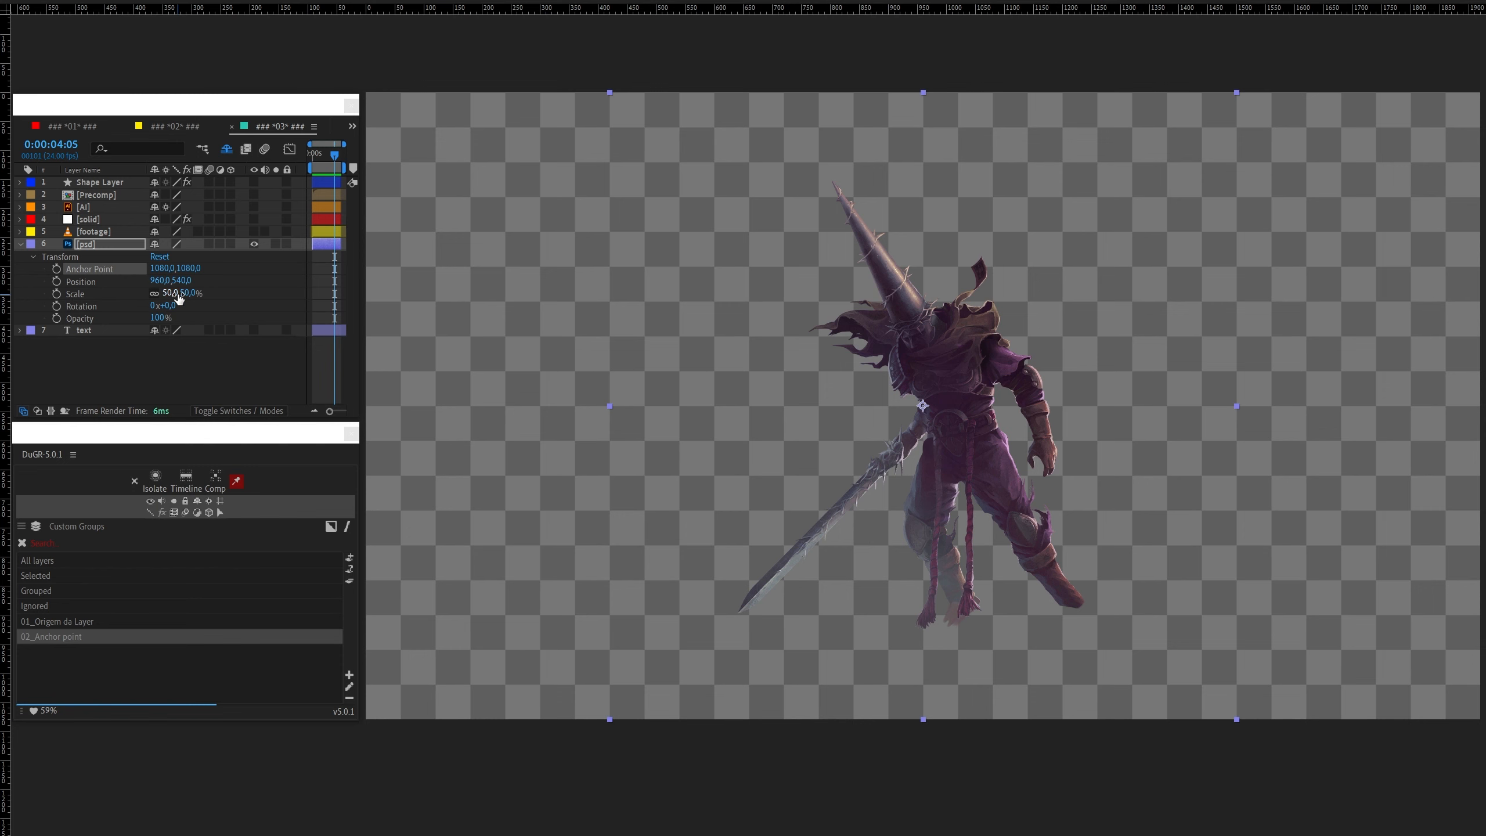
pyautogui.click(170, 292)
pyautogui.write('100')
pyautogui.press('Return')
pyautogui.scroll(-2, 1102, 562)
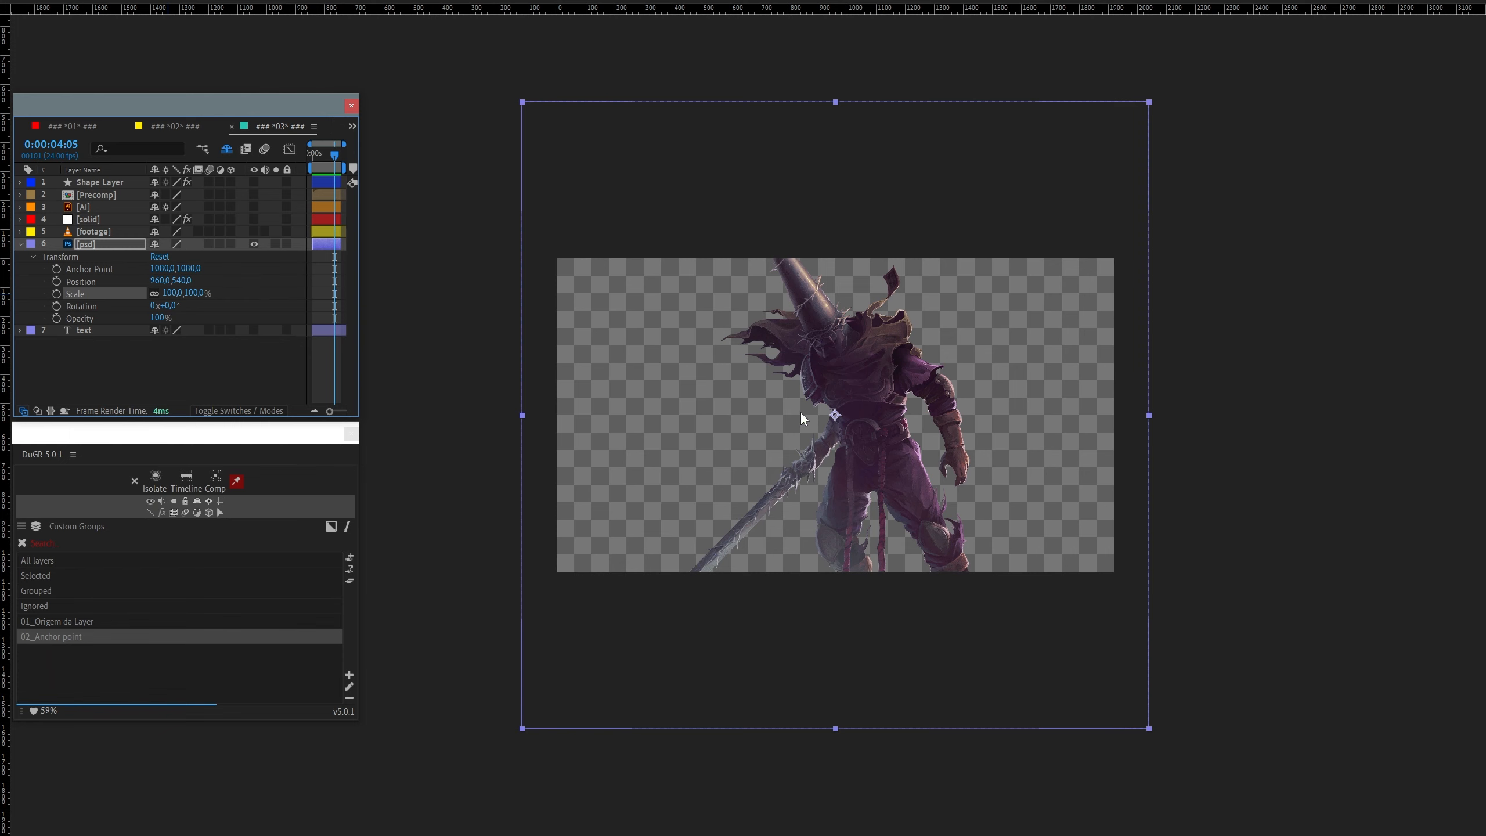
# Step: Check the composition's dimensions in its settings, then undo the [psd] layer's scale change
pyautogui.hotkey('ctrl', 'k')
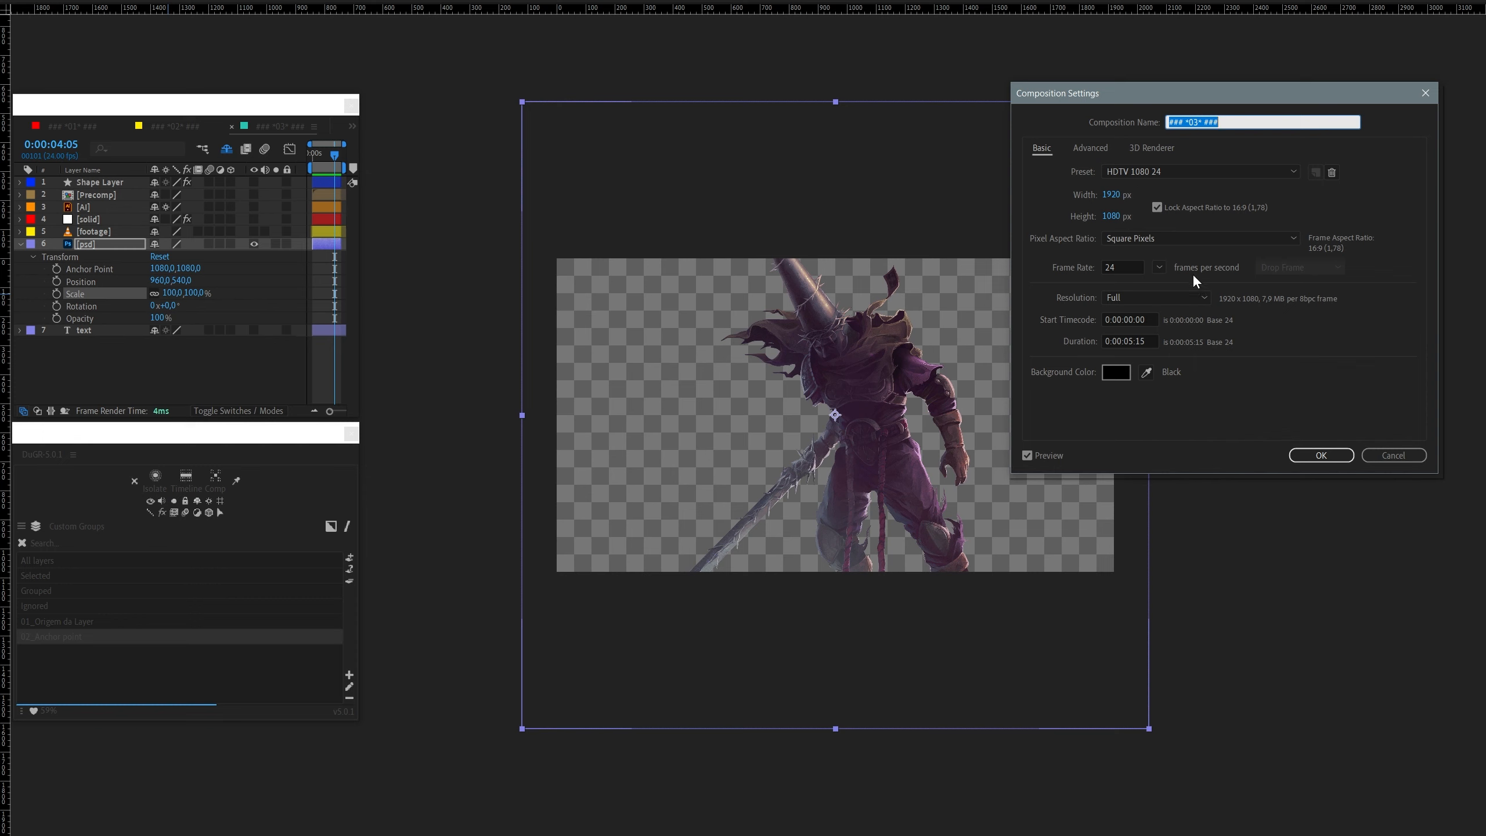
pyautogui.click(1404, 455)
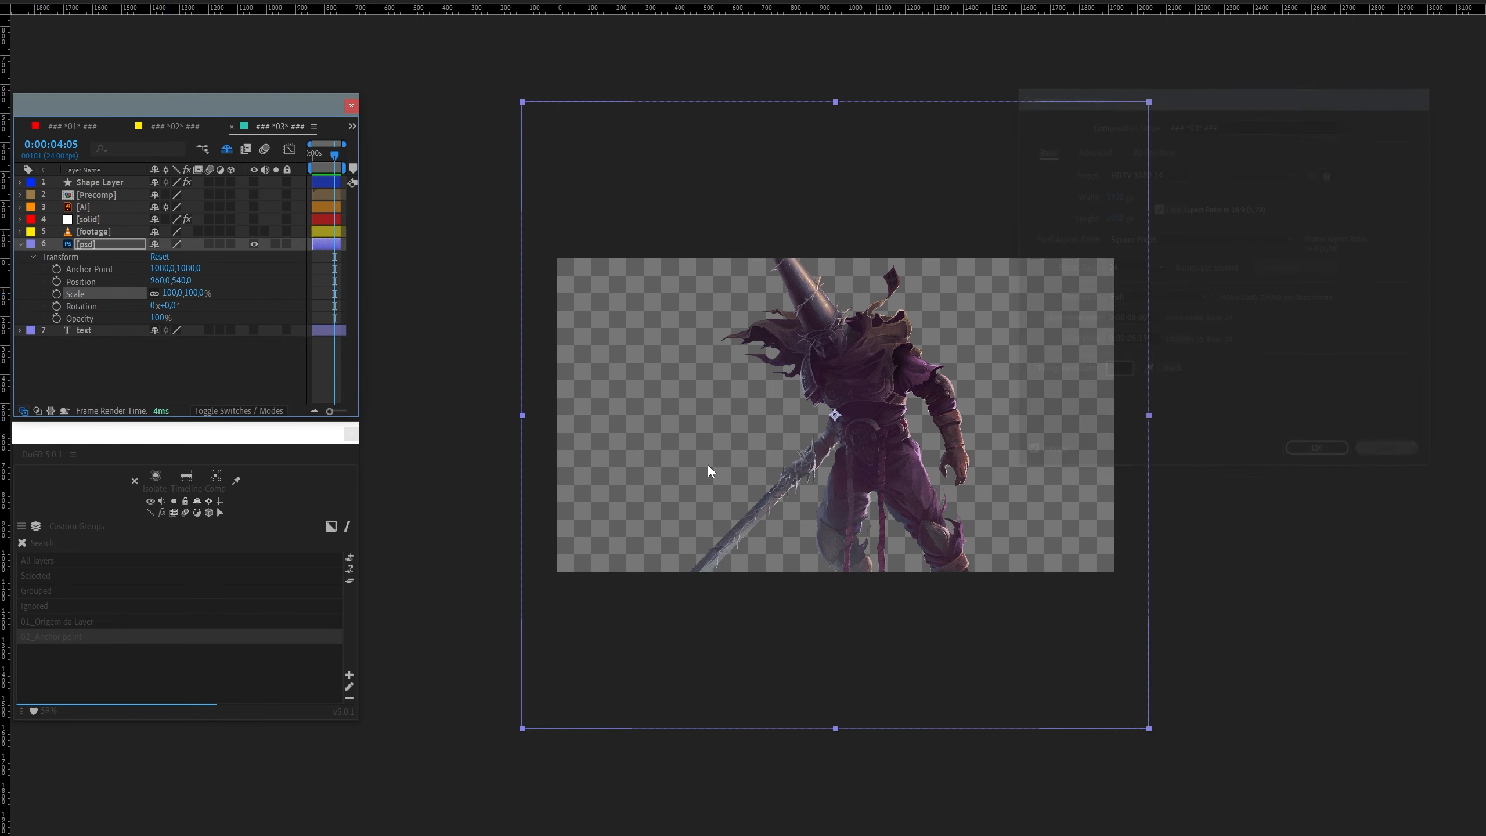
pyautogui.scroll(1, 885, 427)
pyautogui.scroll(-1, 906, 433)
pyautogui.moveTo(951, 424); pyautogui.dragTo(973, 448)
pyautogui.scroll(1, 934, 408)
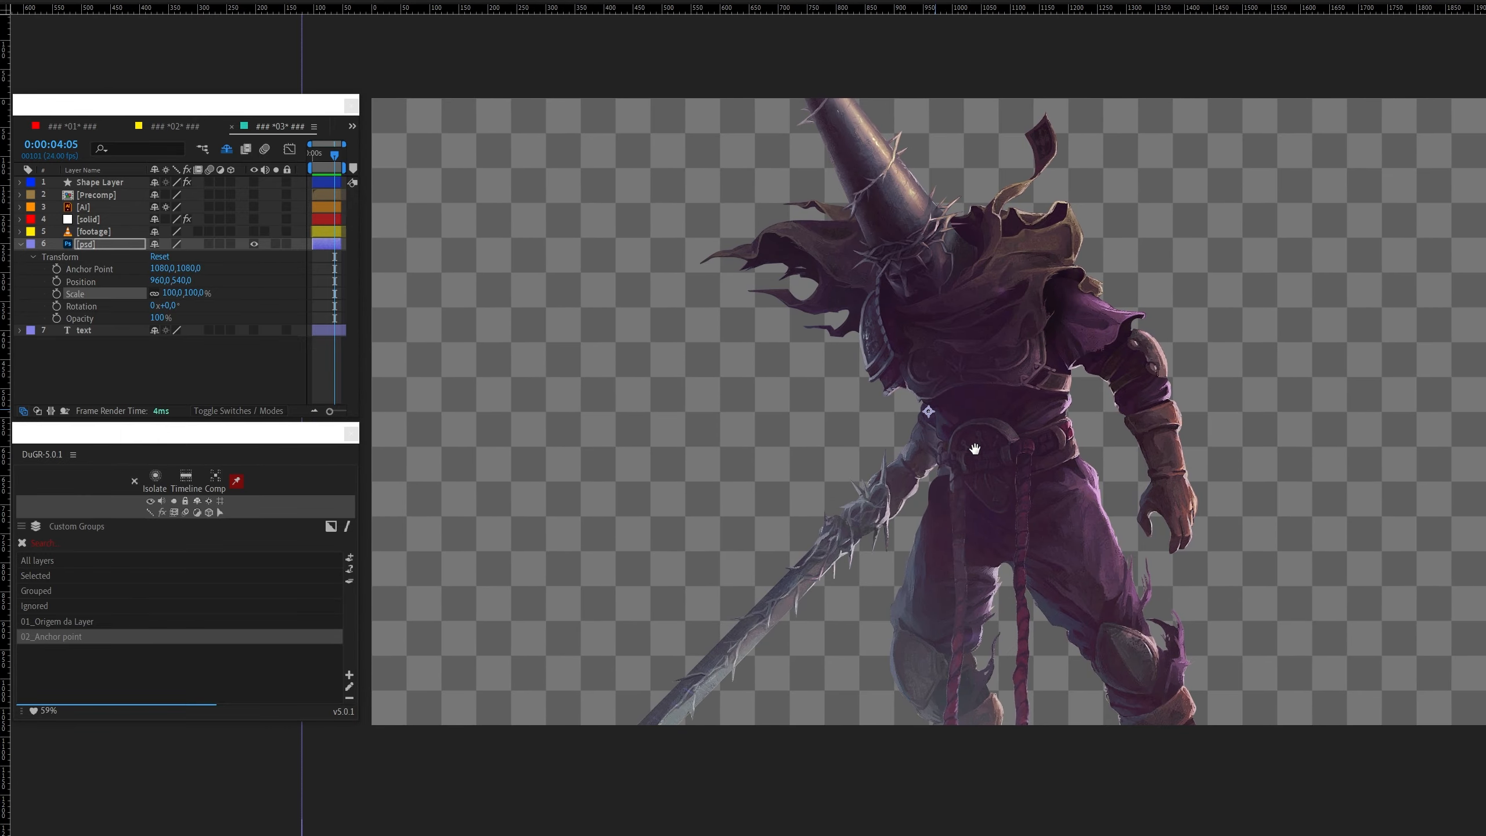
pyautogui.hotkey('ctrl', 'z')
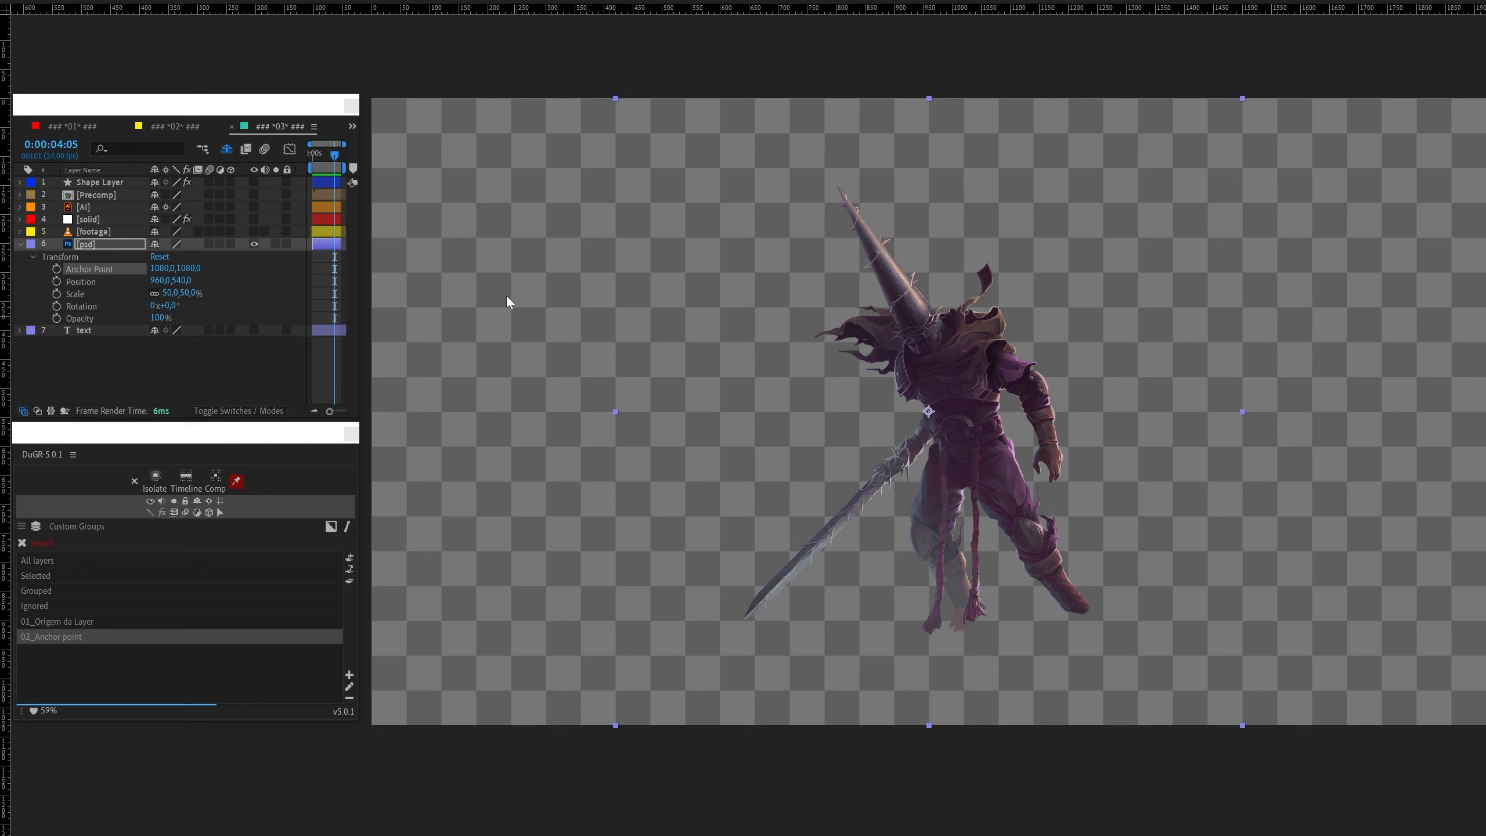
# Step: Hide the [psd] layer, show only the [Precomp] layer and reveal its transform properties
pyautogui.click(253, 243)
pyautogui.click(20, 246)
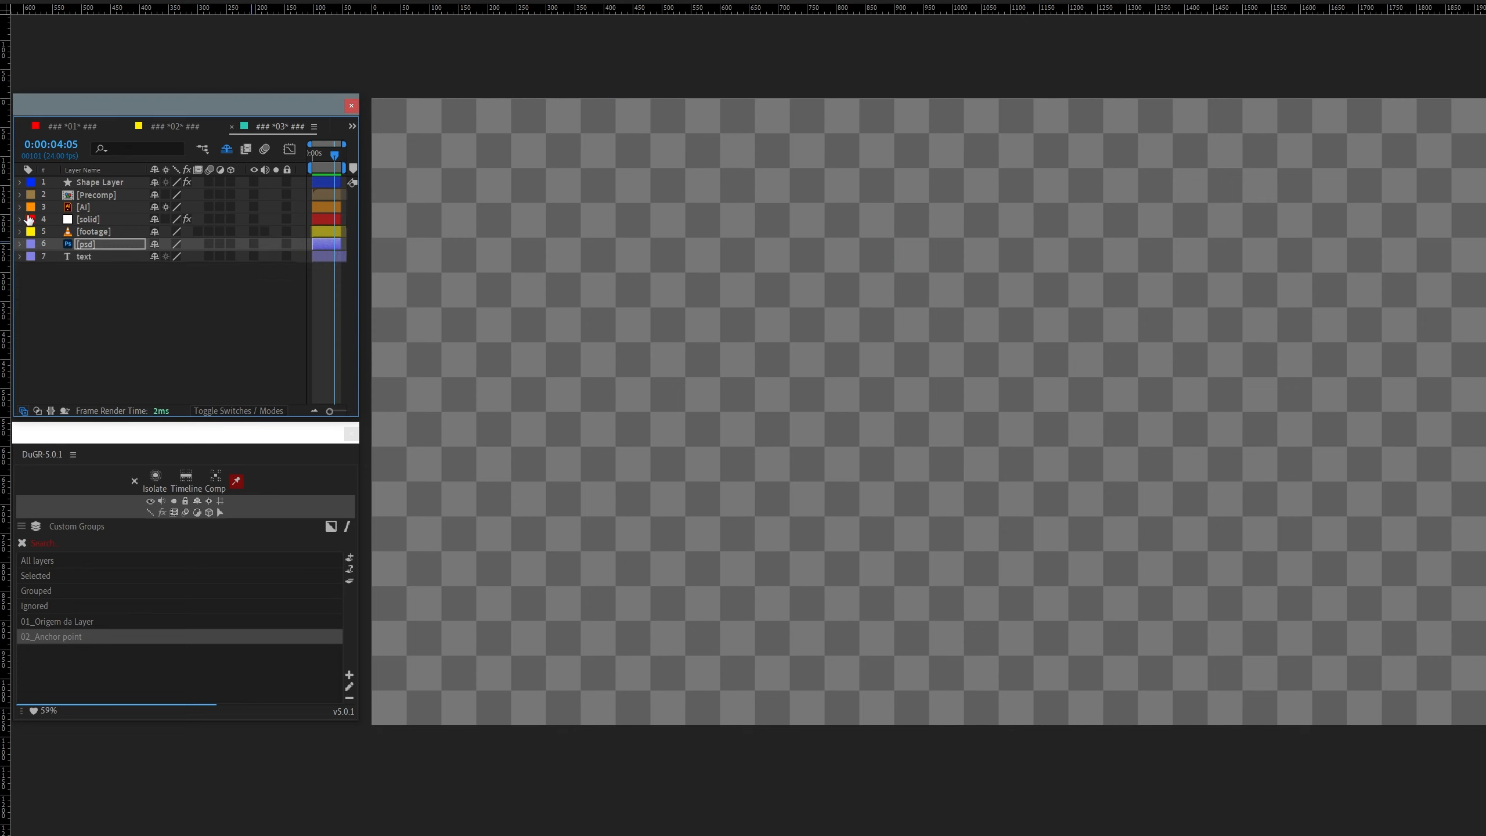
pyautogui.click(20, 195)
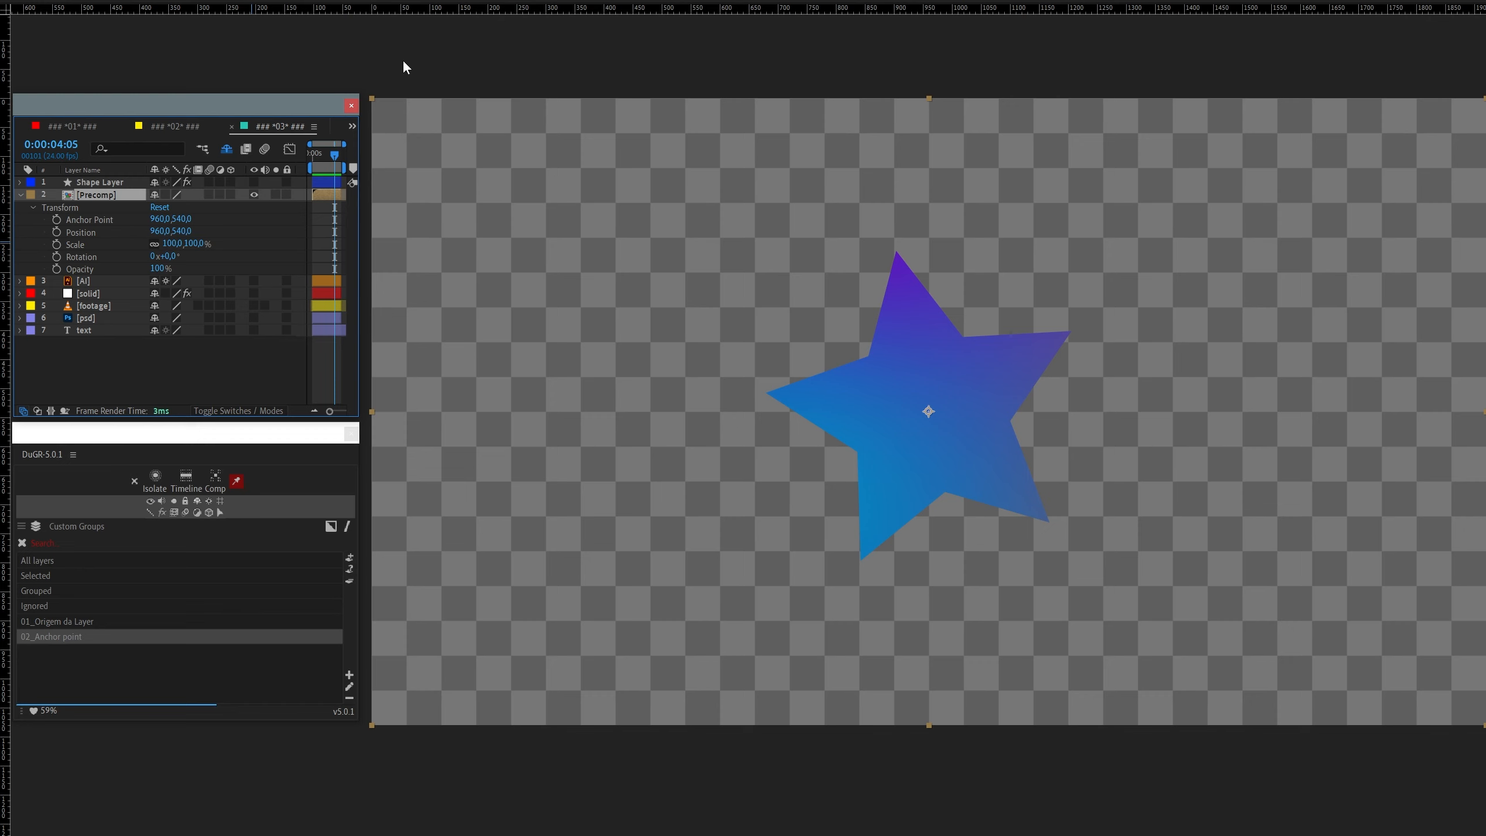
pyautogui.moveTo(533, 190); pyautogui.dragTo(528, 187)
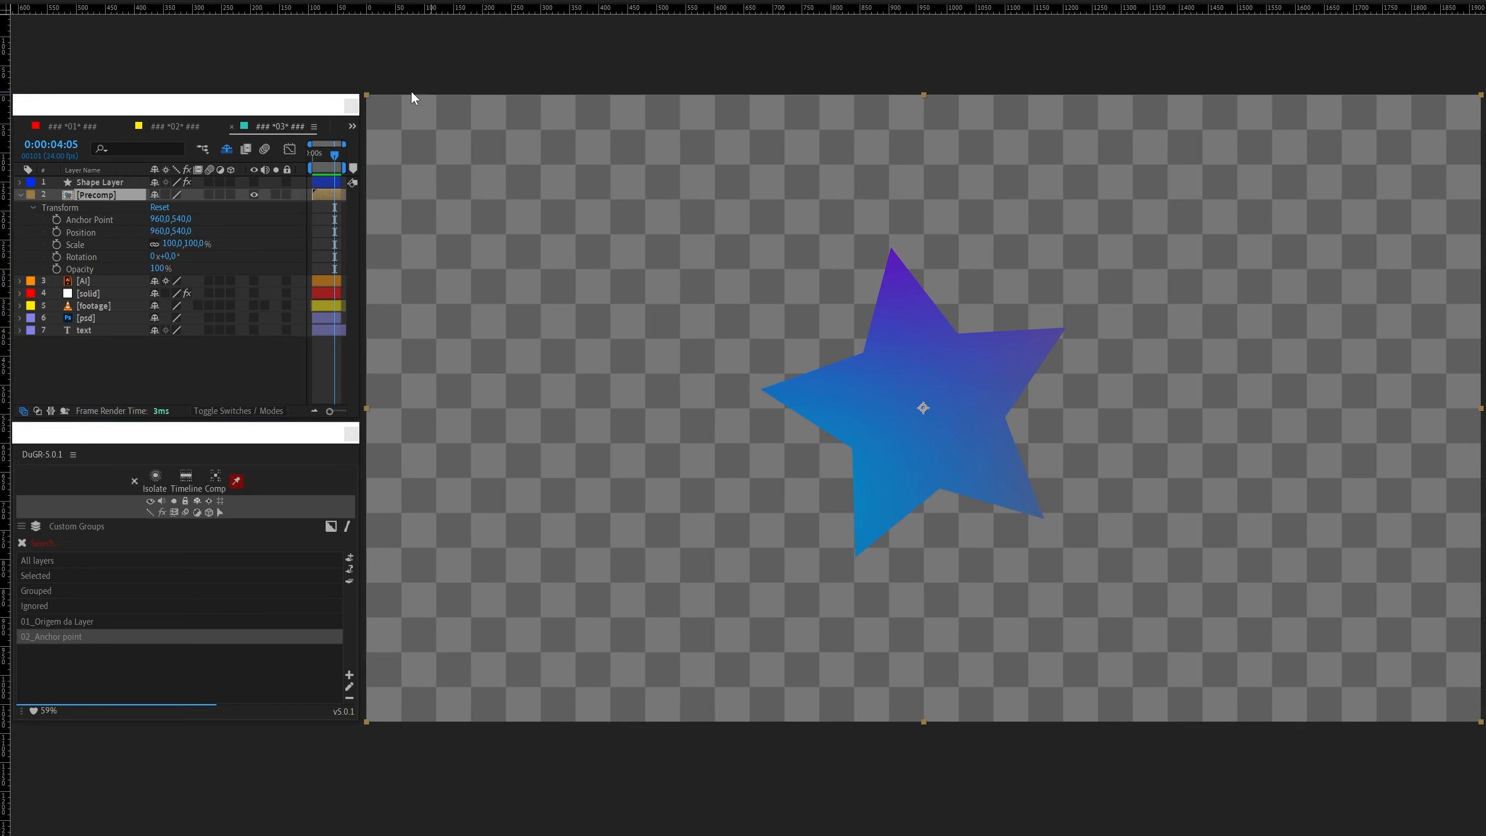
# Step: Toggle Collapse Transformations on and back off for the [Precomp] layer to compare its anchor point, then fold its properties
pyautogui.click(166, 194)
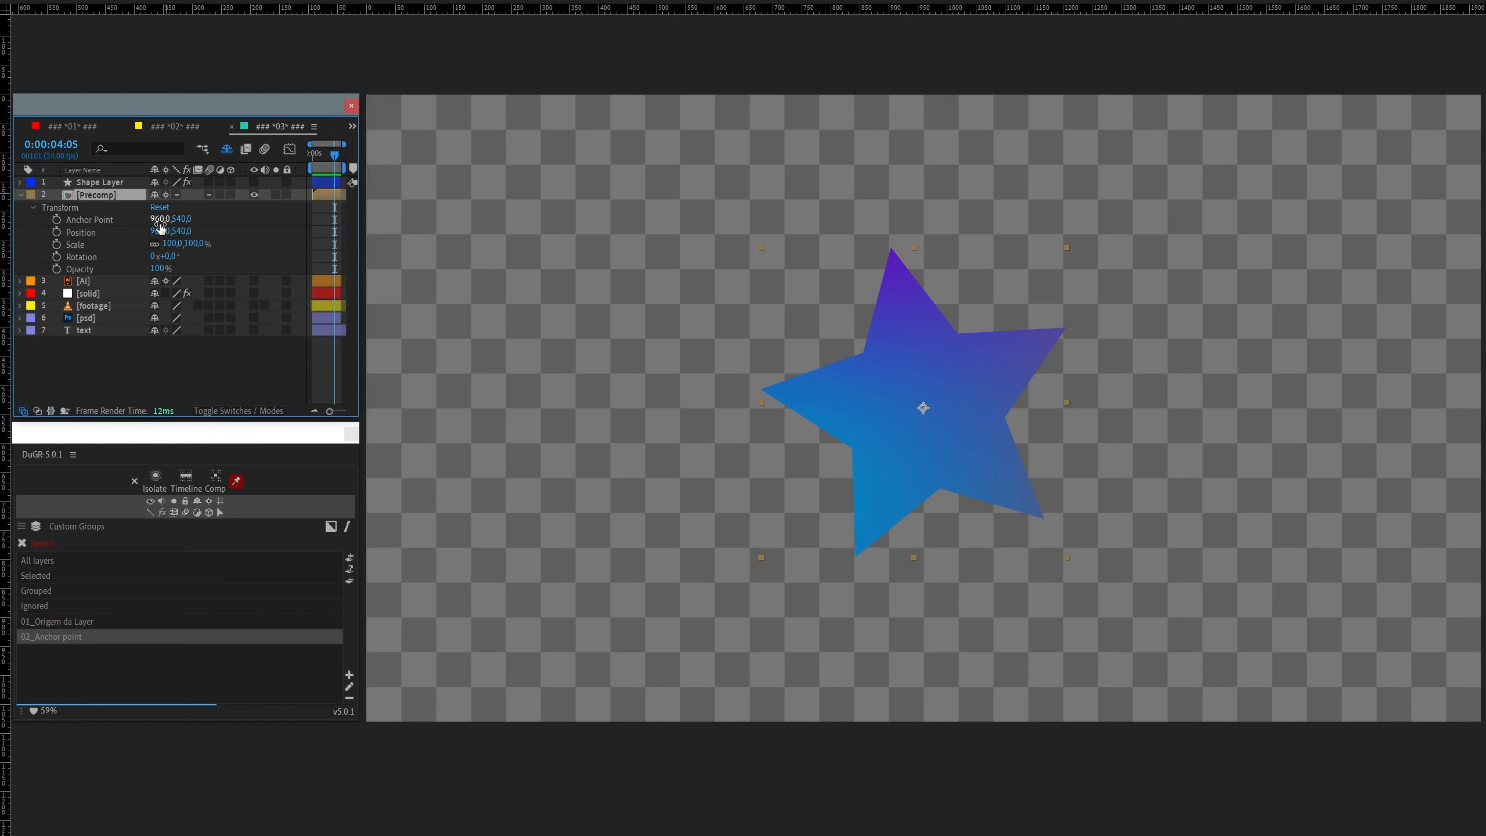
pyautogui.click(165, 194)
pyautogui.click(225, 378)
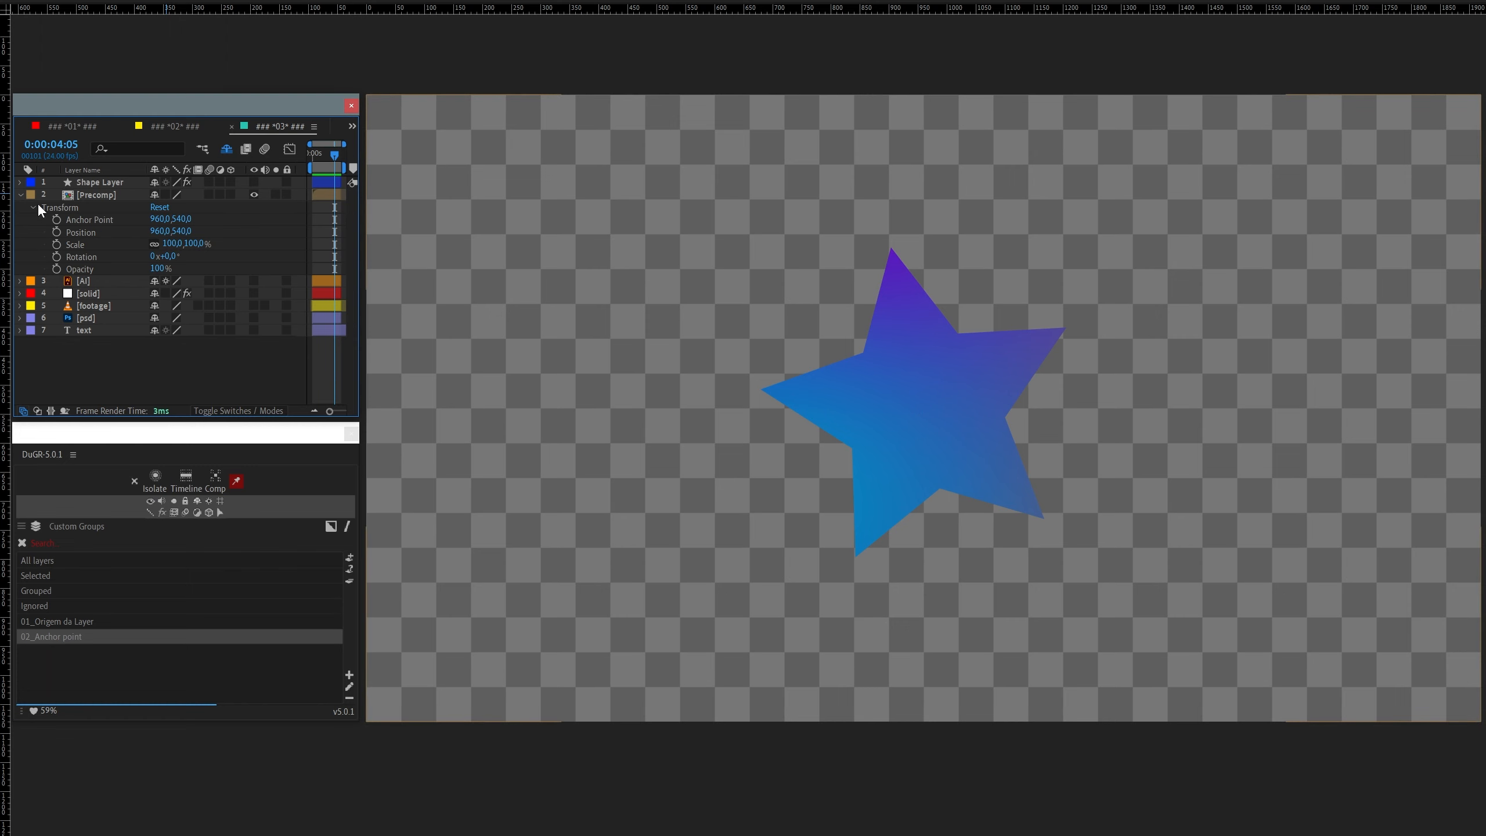
pyautogui.click(21, 194)
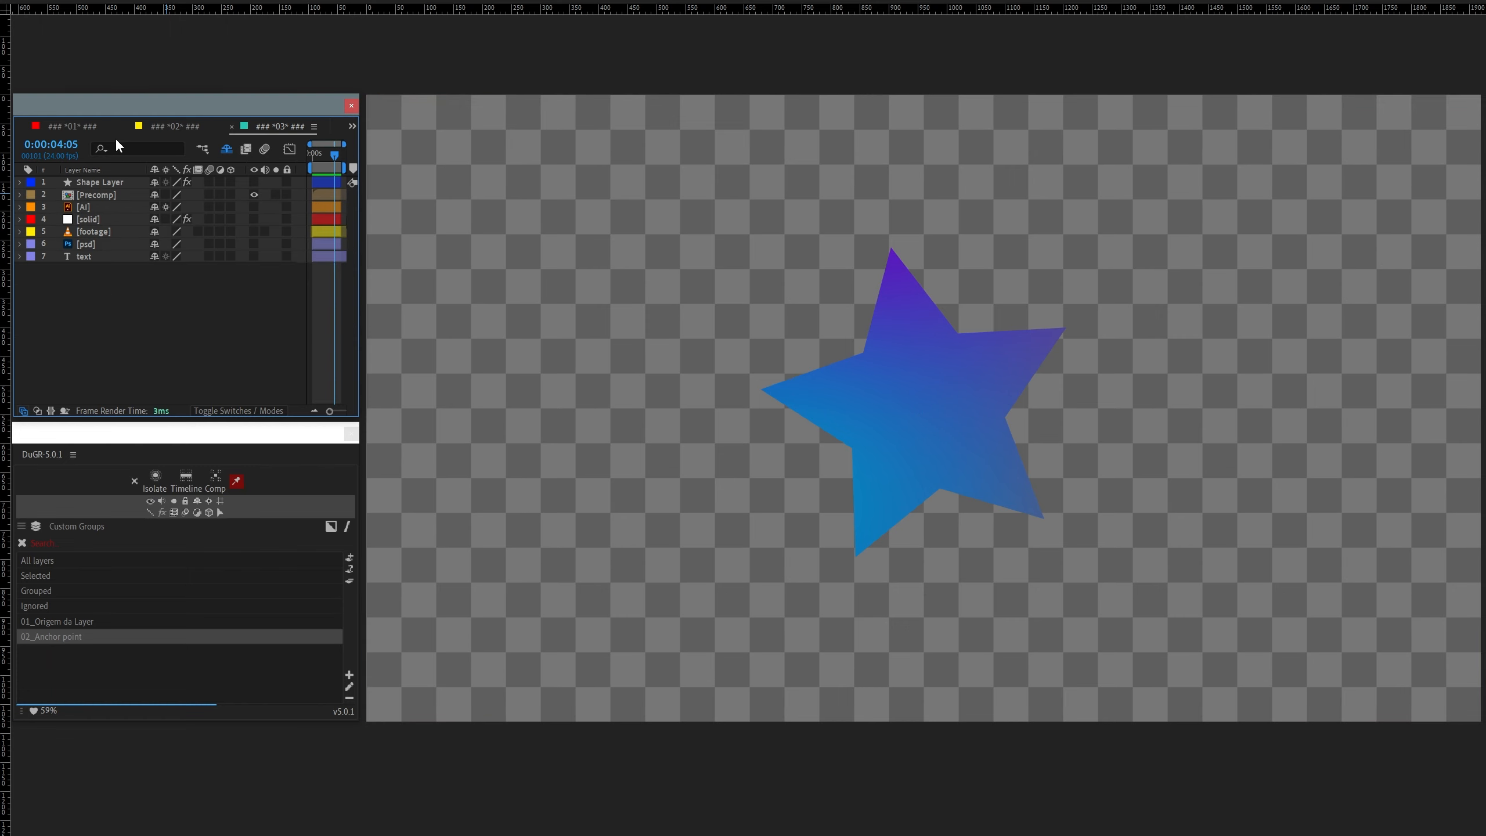
# Step: Switch to the *01* composition and hide the layers of the 01_nulo-1 and 02_nulo-2 groups
pyautogui.click(75, 125)
pyautogui.click(154, 366)
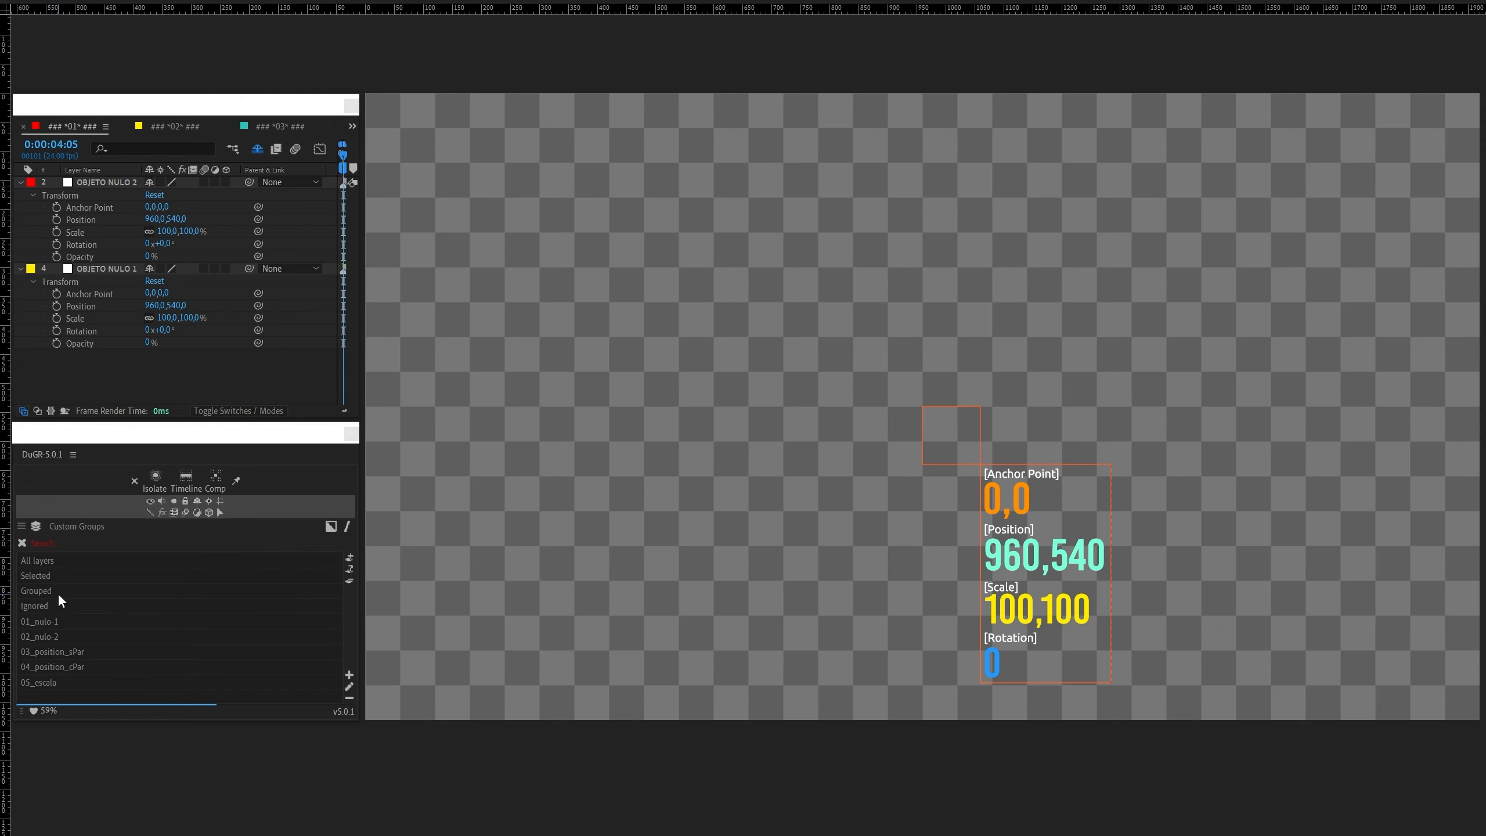
pyautogui.click(216, 376)
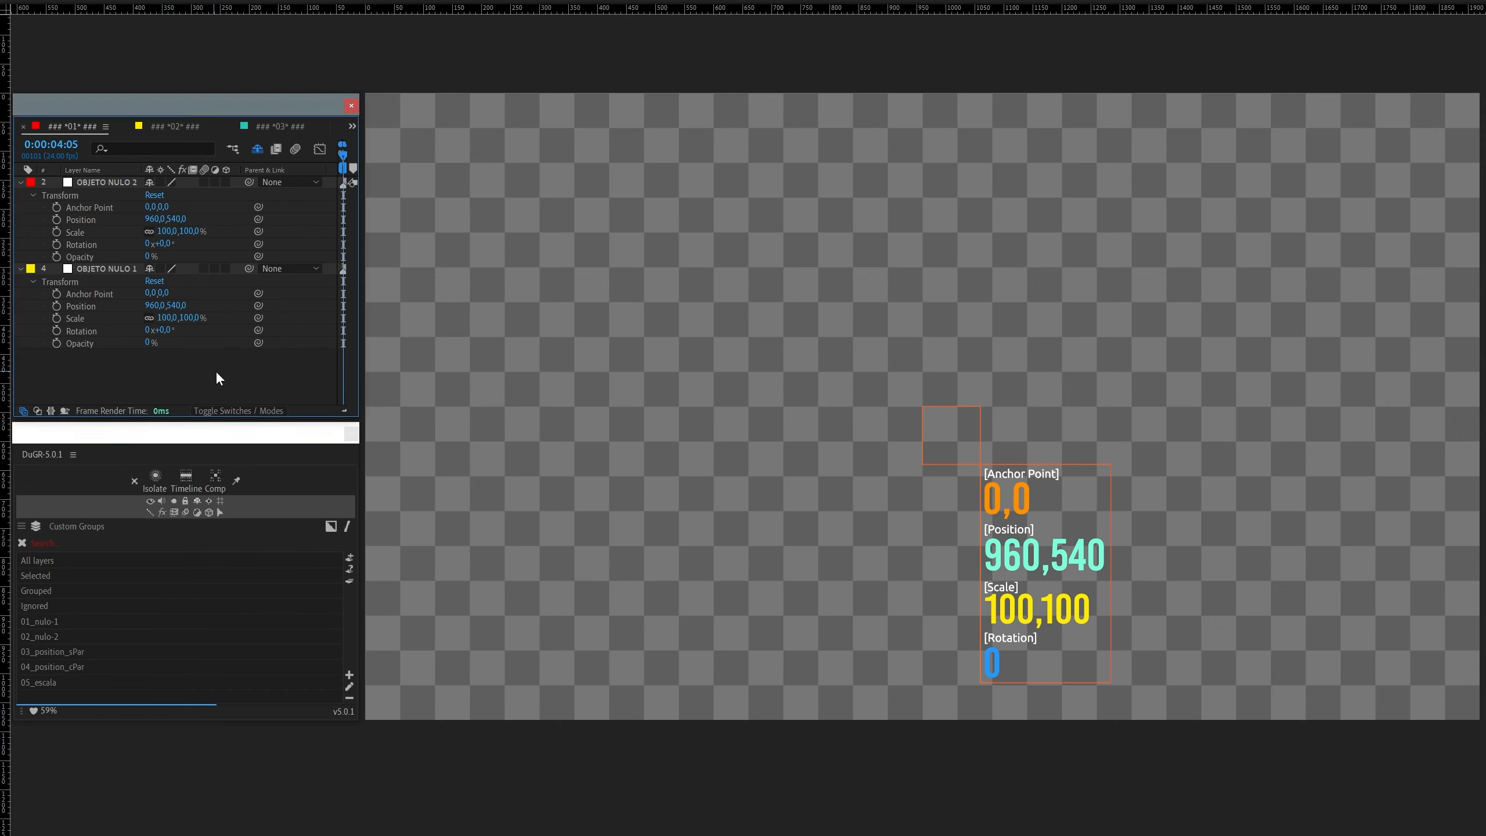
pyautogui.click(42, 640)
pyautogui.keyDown('shift'); pyautogui.click(49, 623); pyautogui.keyUp('shift')
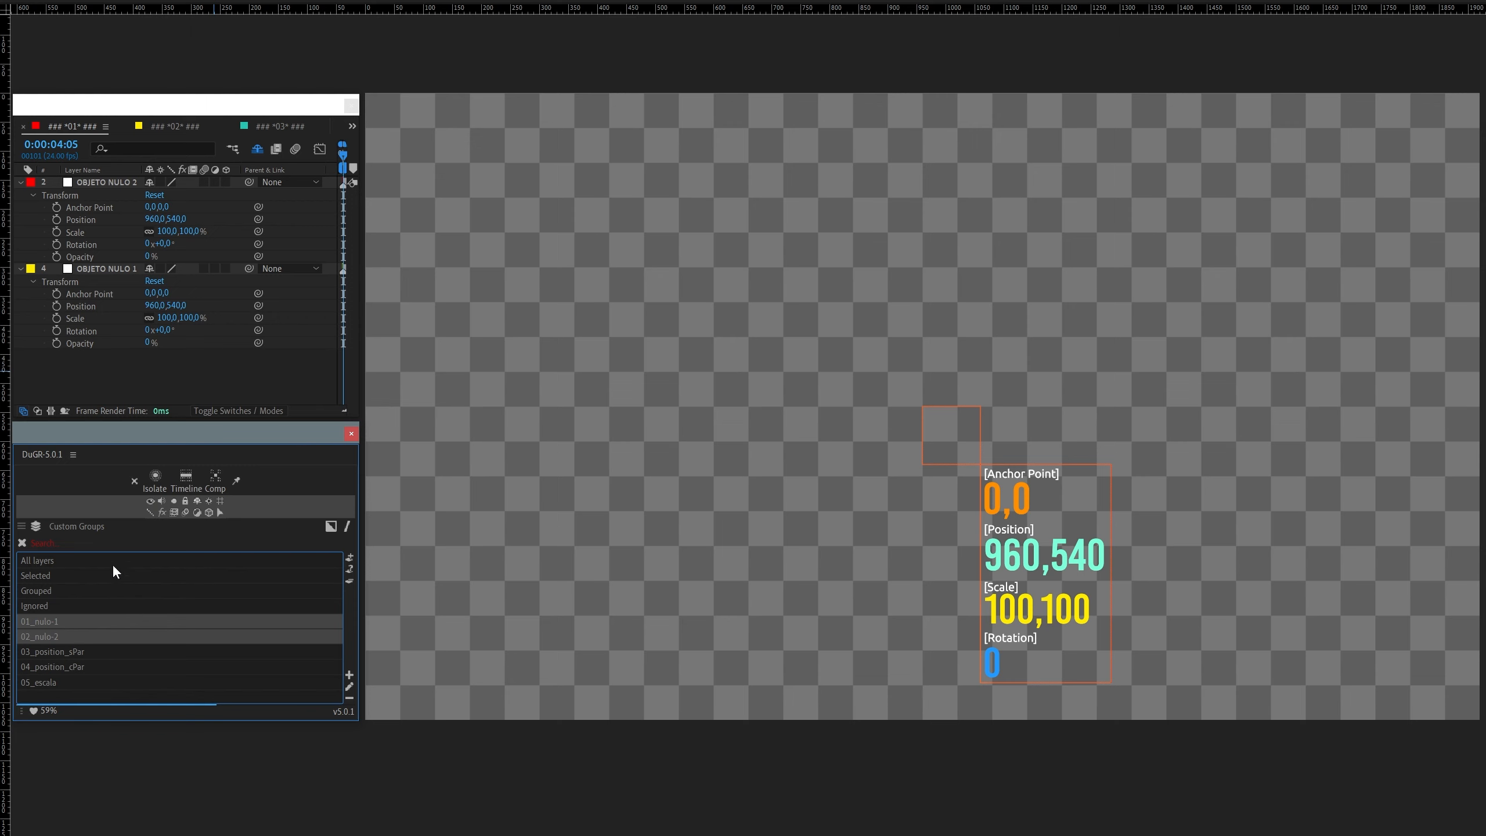
pyautogui.click(151, 501)
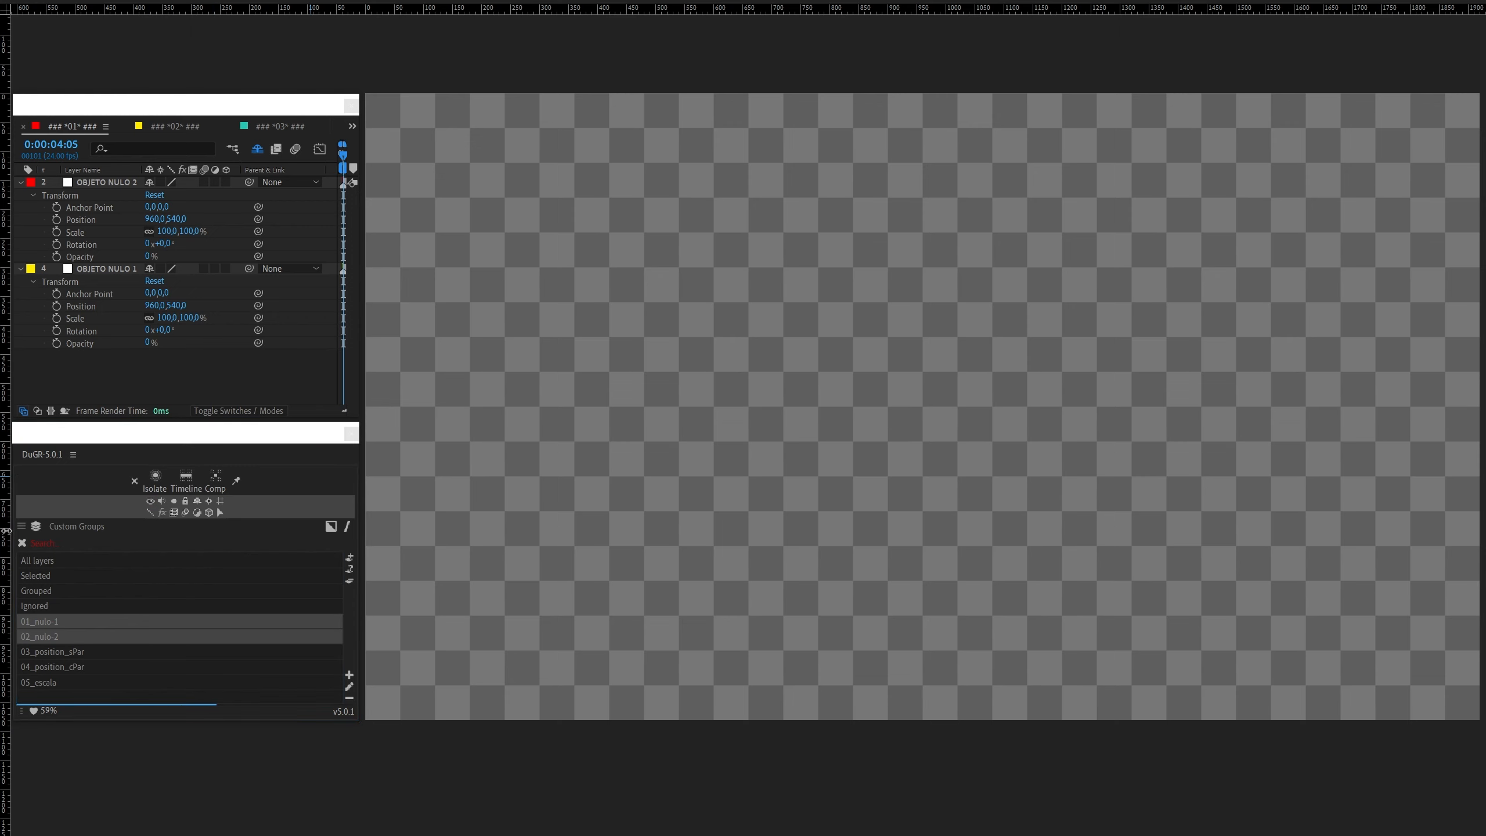
# Step: Display the 03_position_sPar group's explanation, then the 04_position_cPar group's explanation of position with a parent
pyautogui.click(78, 653)
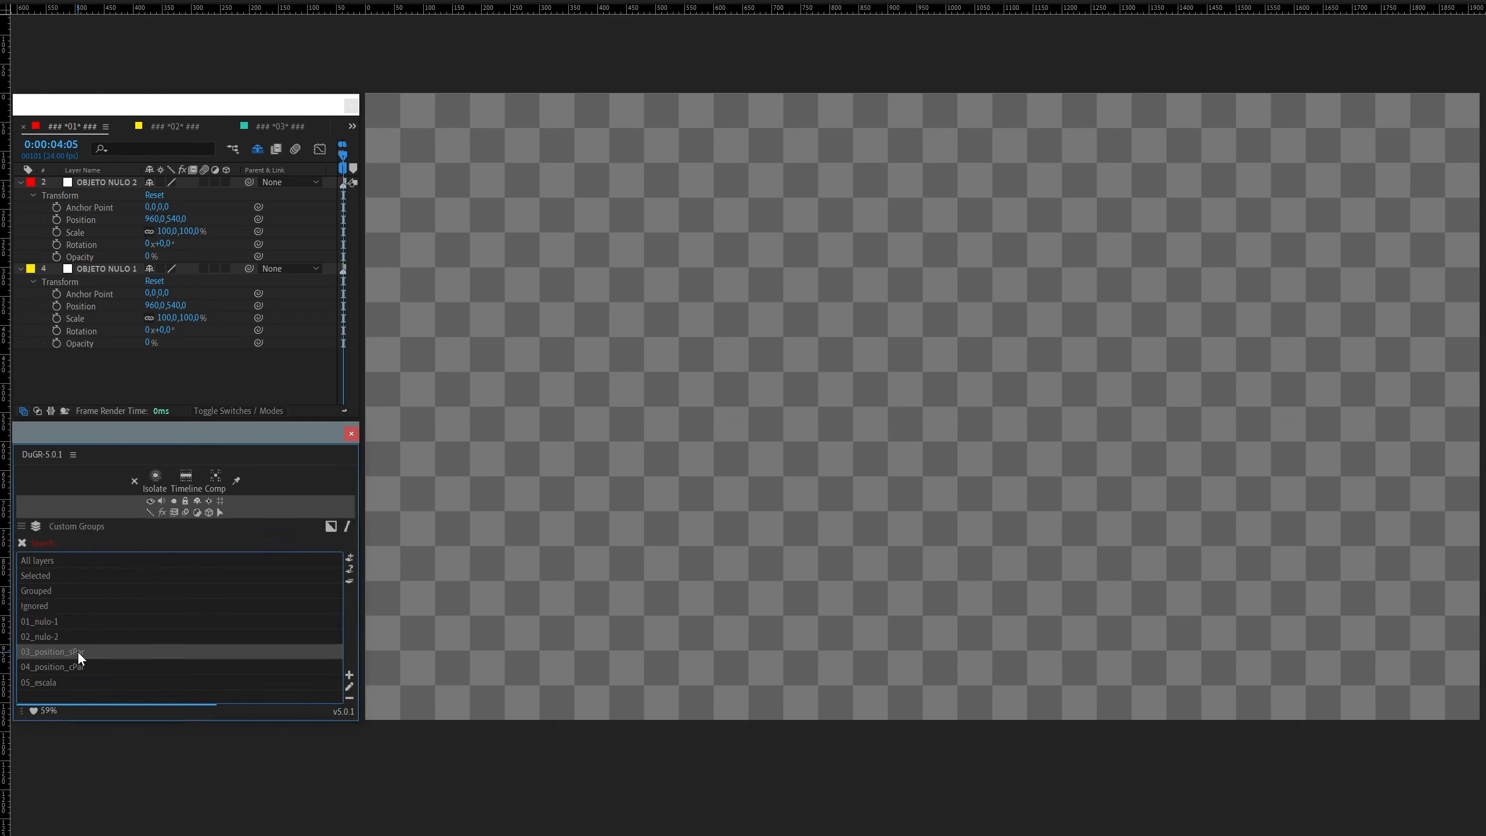
pyautogui.click(151, 501)
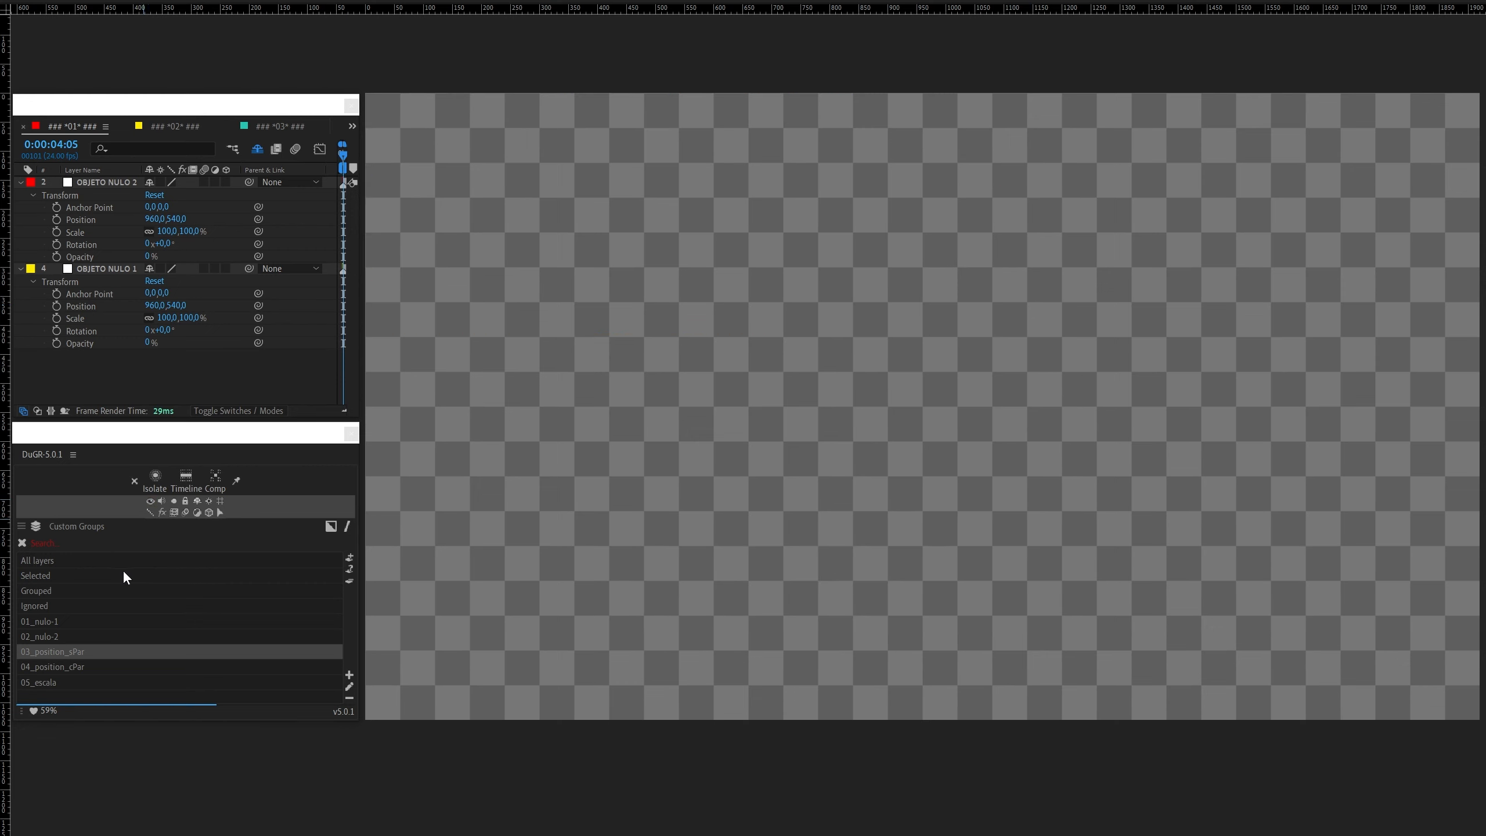
pyautogui.click(79, 668)
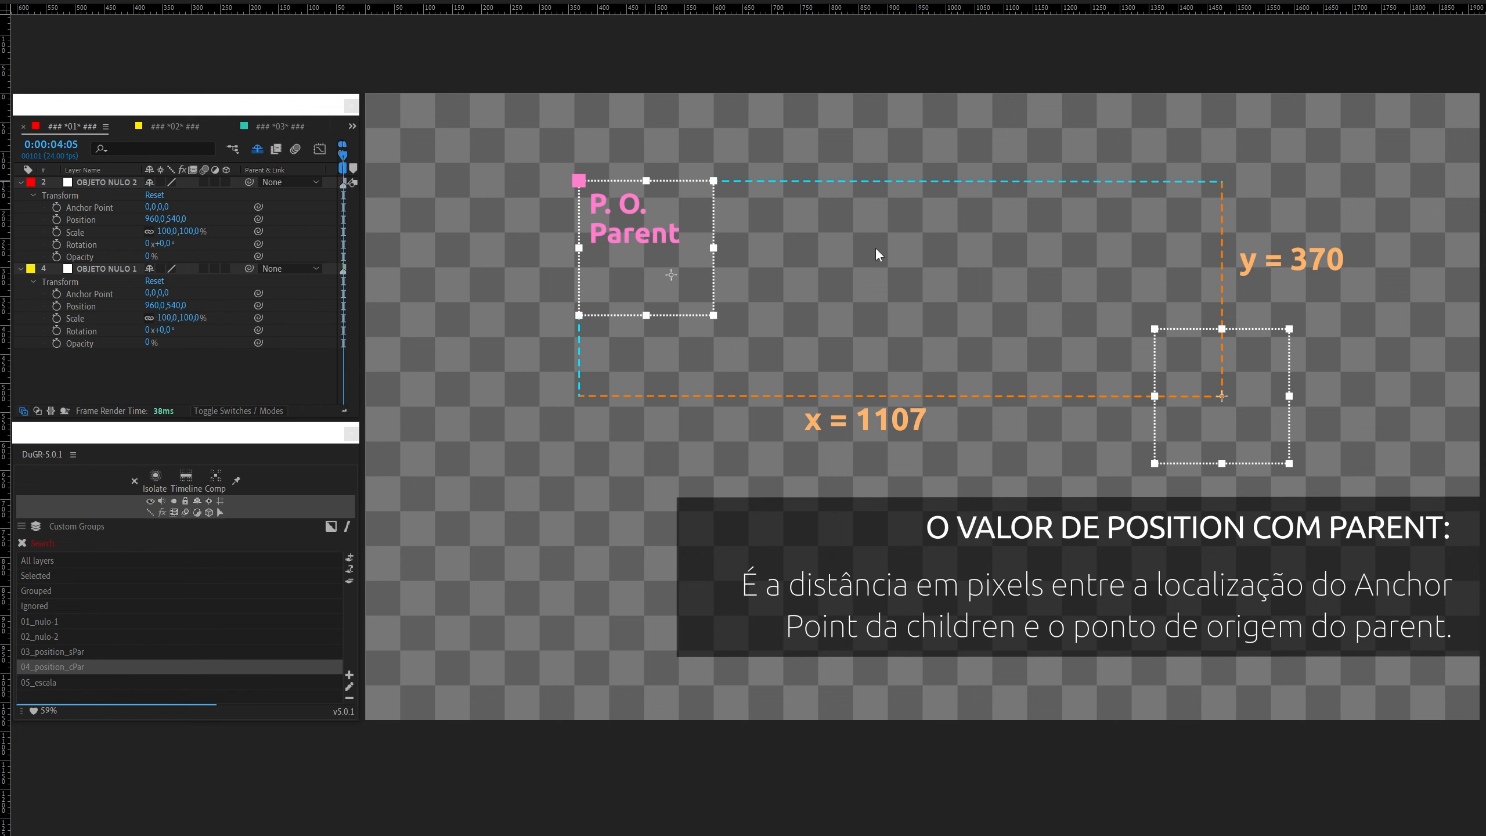
# Step: Move OBJETO NULO 2 to position 871, 482 and parent OBJETO NULO 1 to it
pyautogui.click(97, 267)
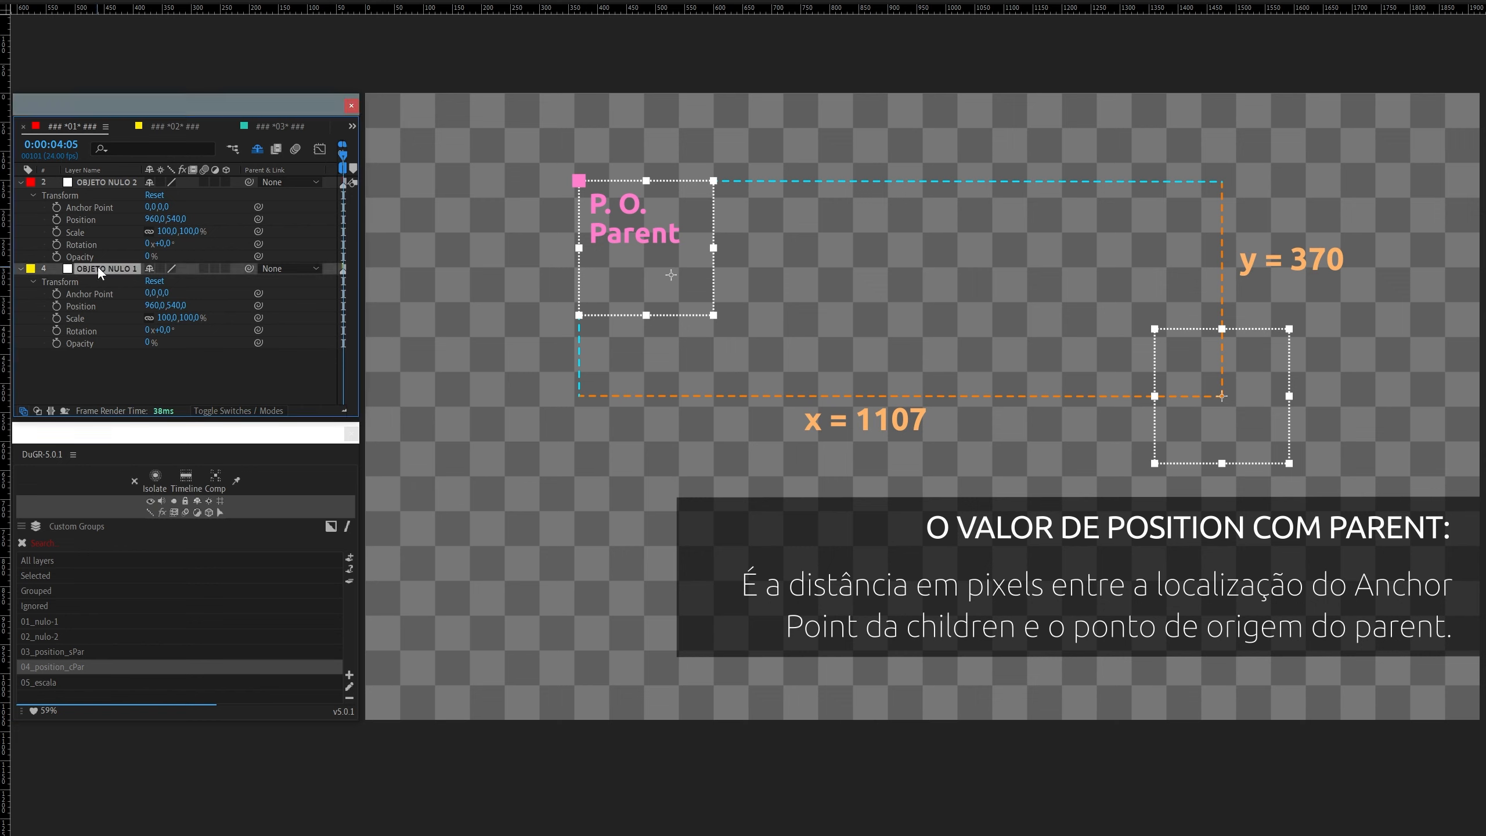
pyautogui.click(100, 180)
pyautogui.moveTo(153, 219); pyautogui.dragTo(122, 220)
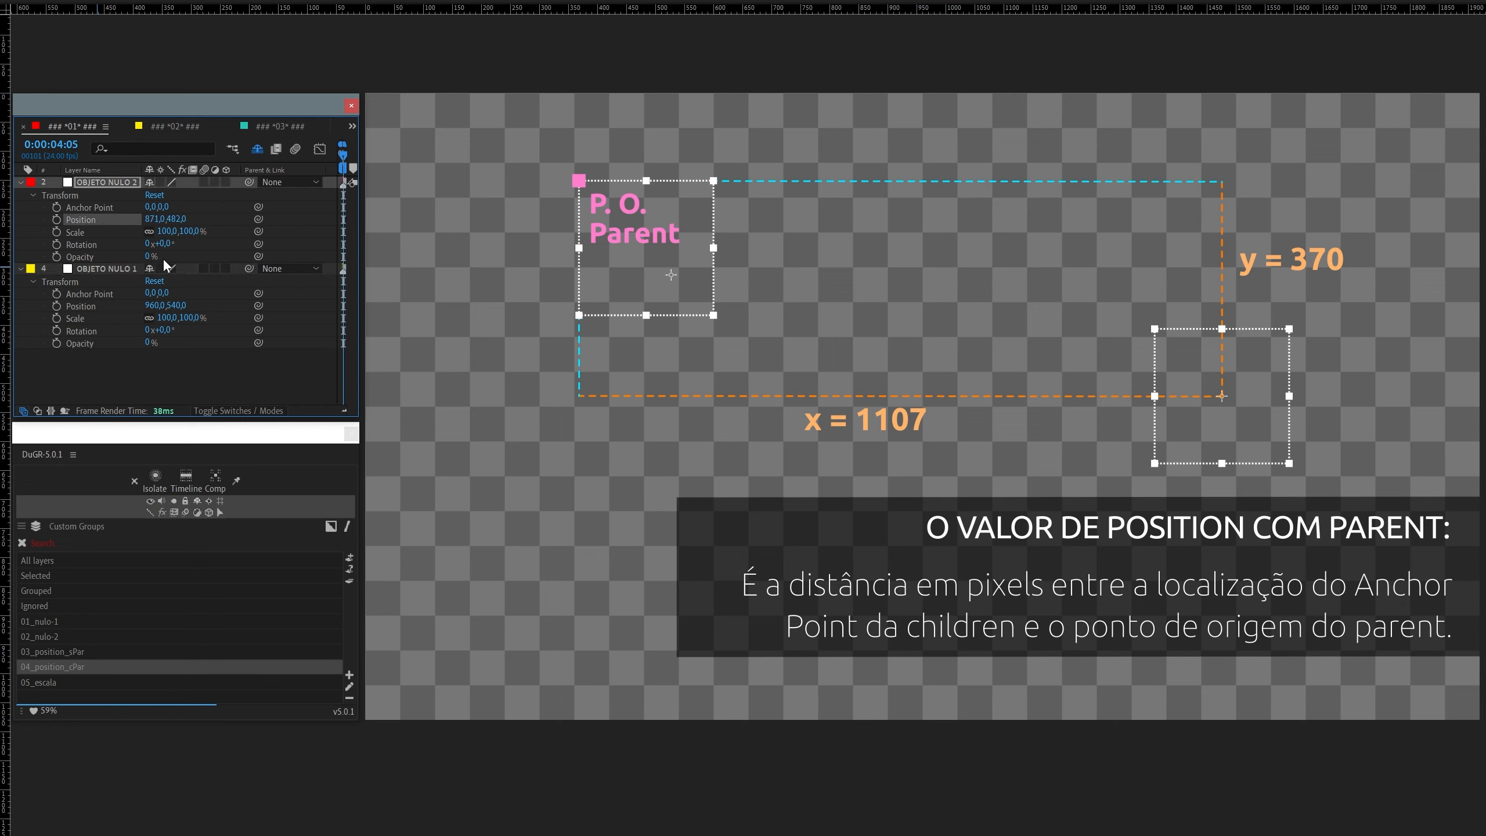
pyautogui.click(111, 268)
pyautogui.moveTo(248, 268); pyautogui.dragTo(97, 182)
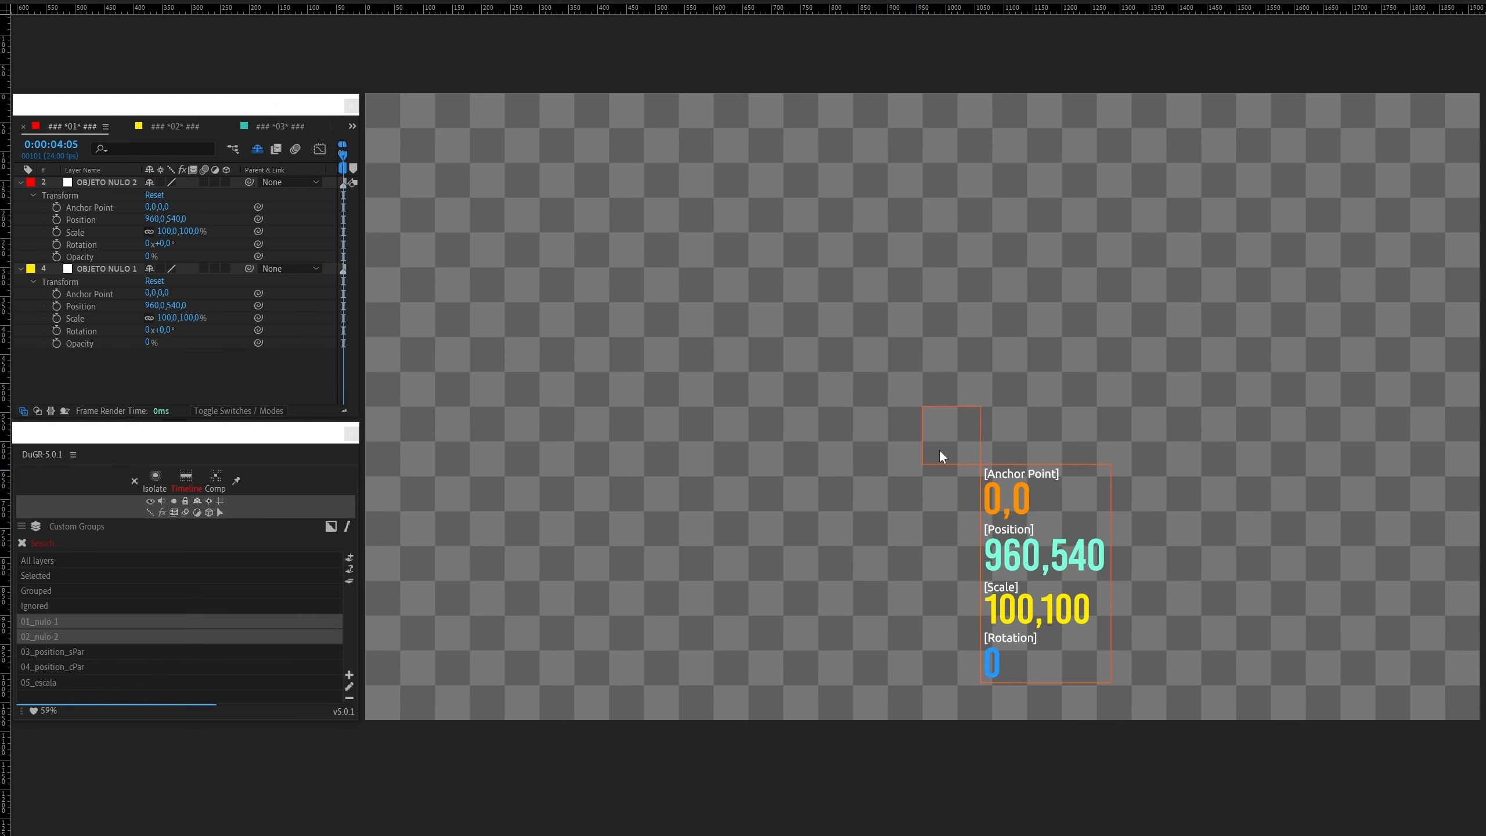
# Step: Move OBJETO NULO 2 to position 414, 377 and parent OBJETO NULO 1 to it
pyautogui.click(938, 448)
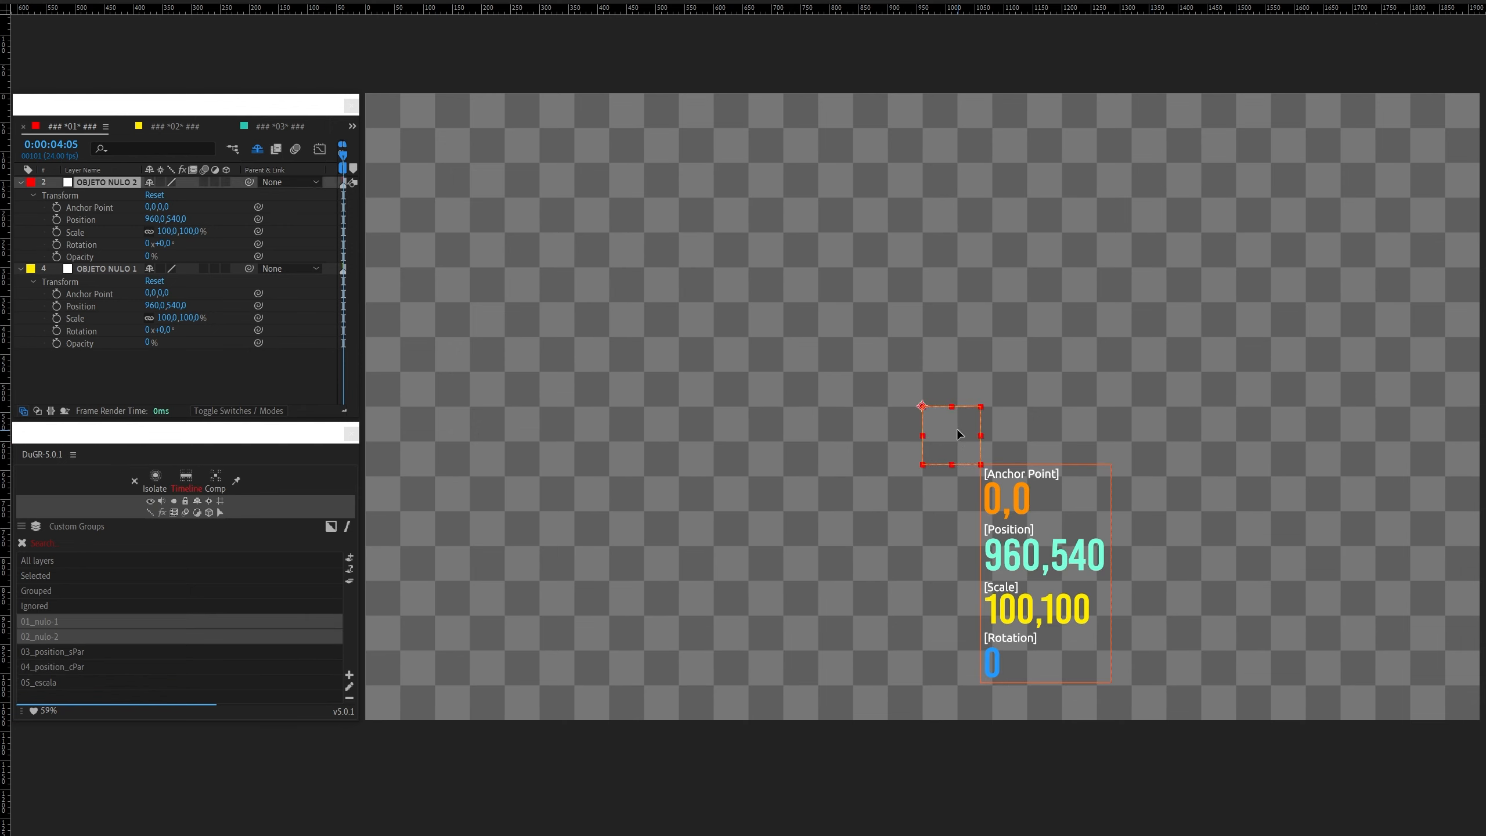
pyautogui.moveTo(938, 448)
pyautogui.mouseDown()
pyautogui.moveTo(873, 452)
pyautogui.moveTo(643, 311)
pyautogui.moveTo(640, 341)
pyautogui.mouseUp()
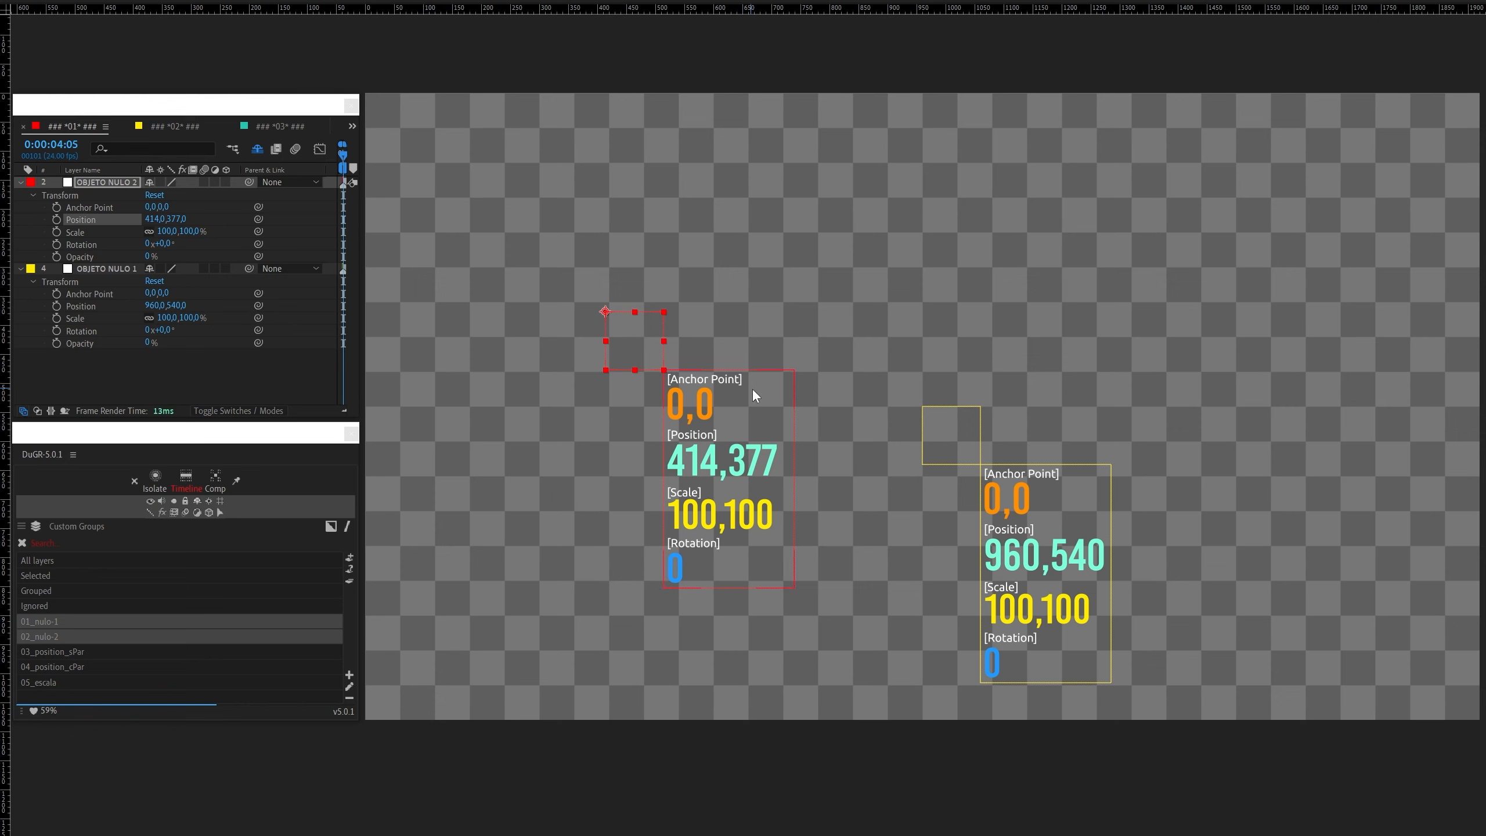
pyautogui.click(951, 427)
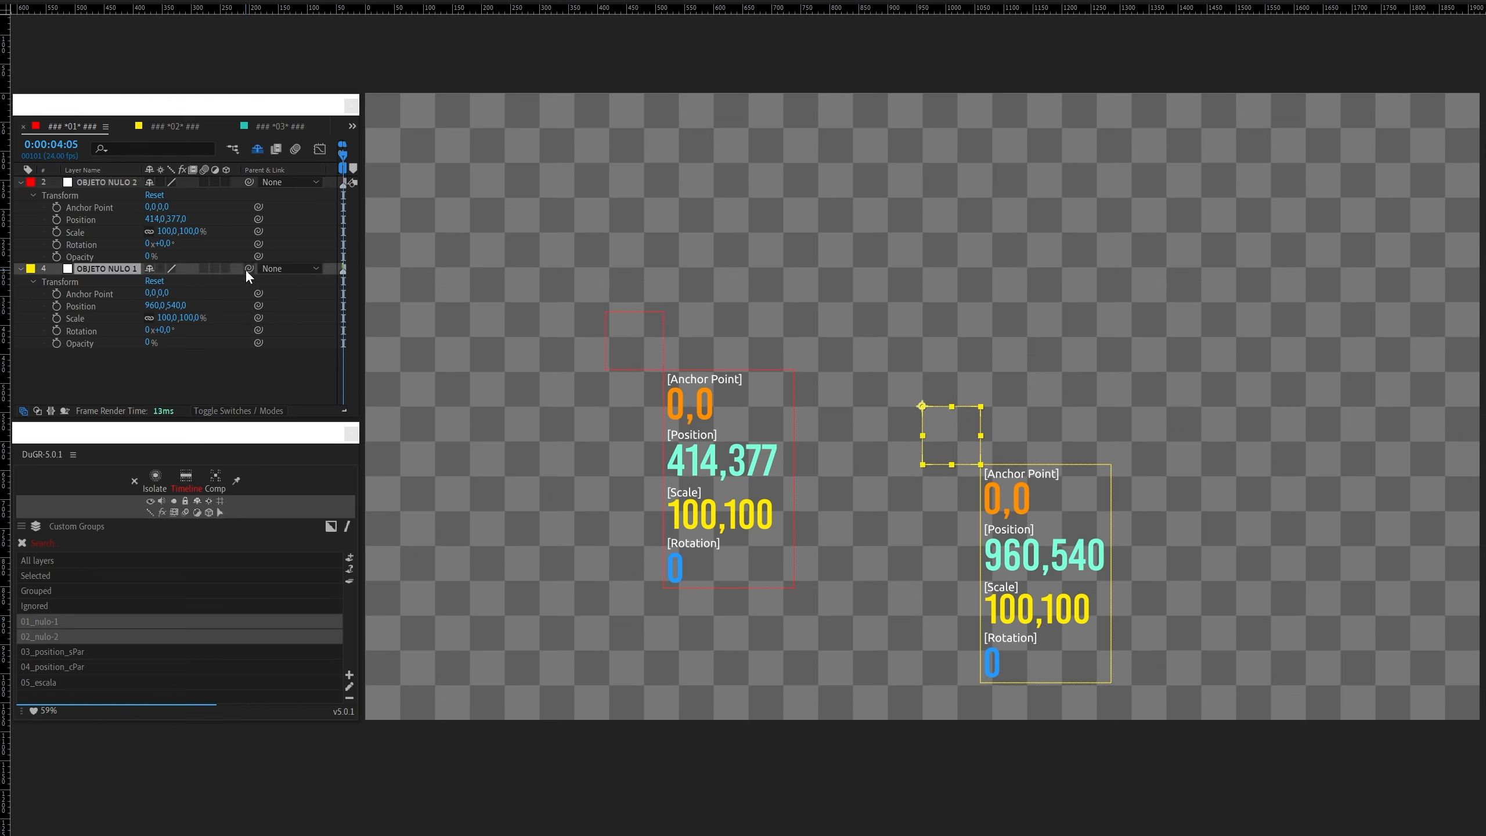
pyautogui.moveTo(245, 269); pyautogui.dragTo(93, 180)
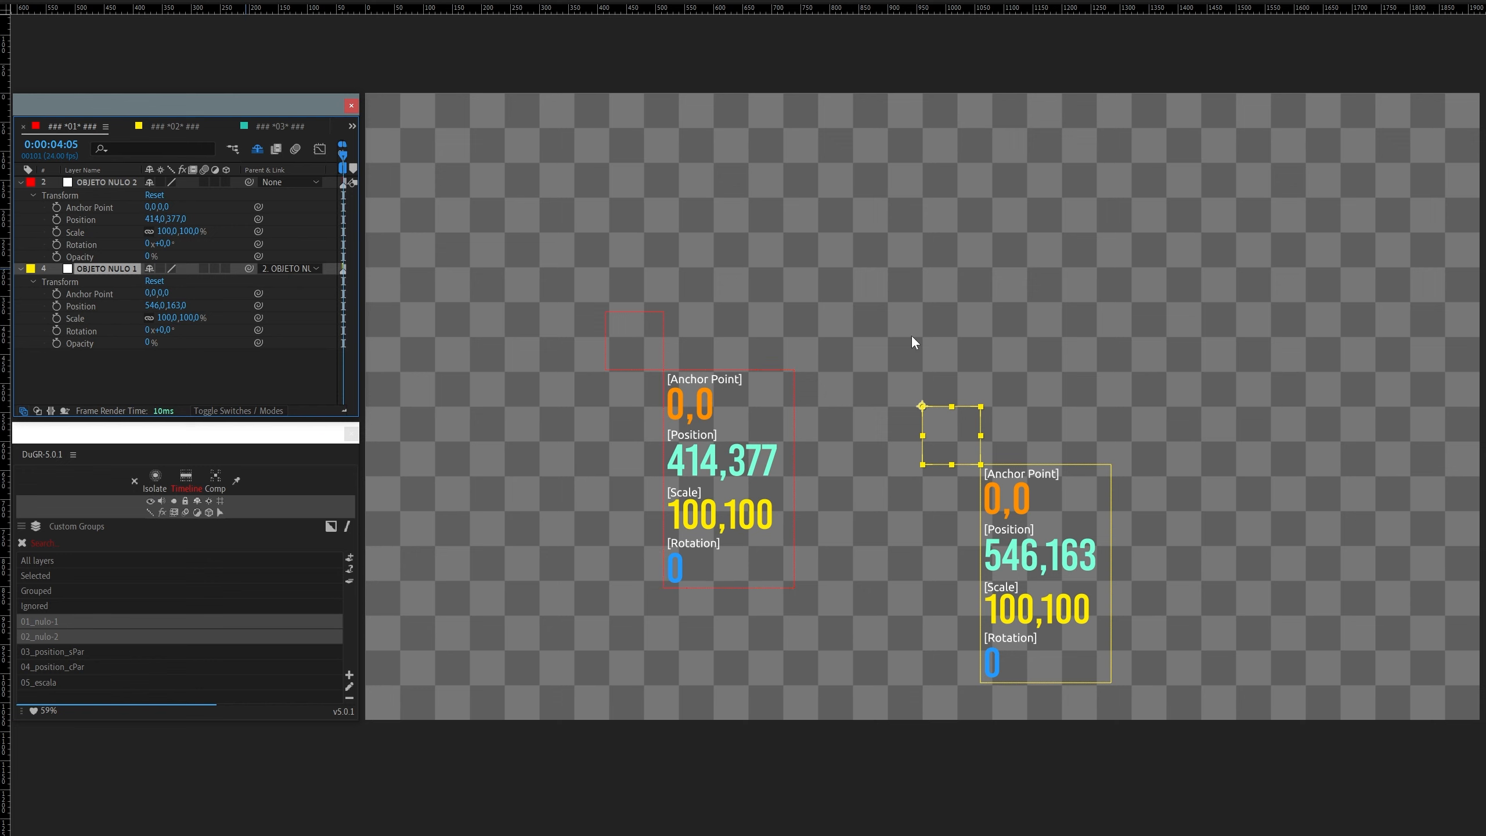
pyautogui.click(867, 436)
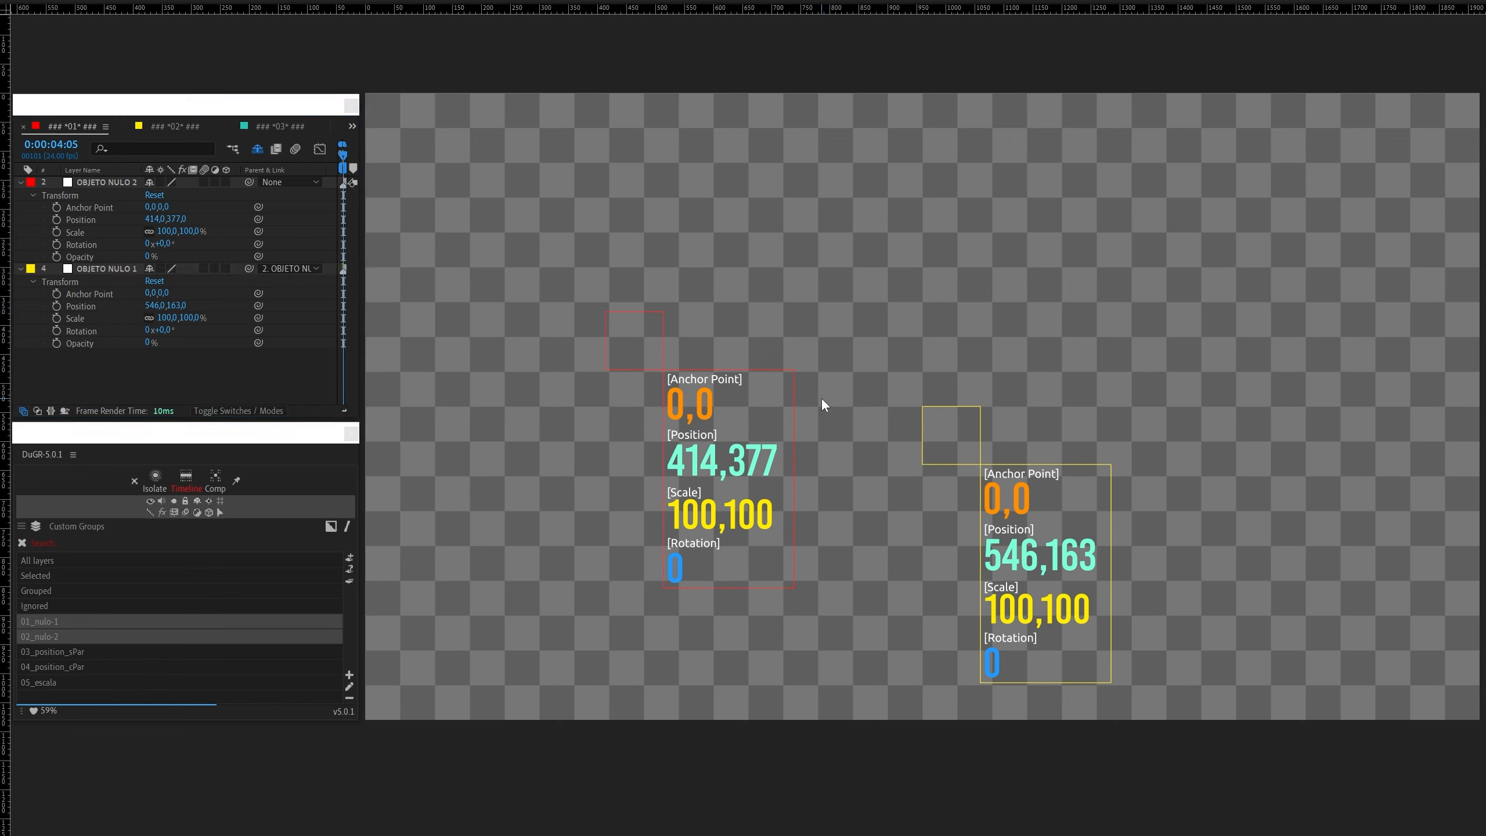
# Step: Undo the parenting of OBJETO NULO 1 and the last move of OBJETO NULO 2
pyautogui.hotkey('ctrl', 'z')
pyautogui.hotkey('ctrl', 'z')
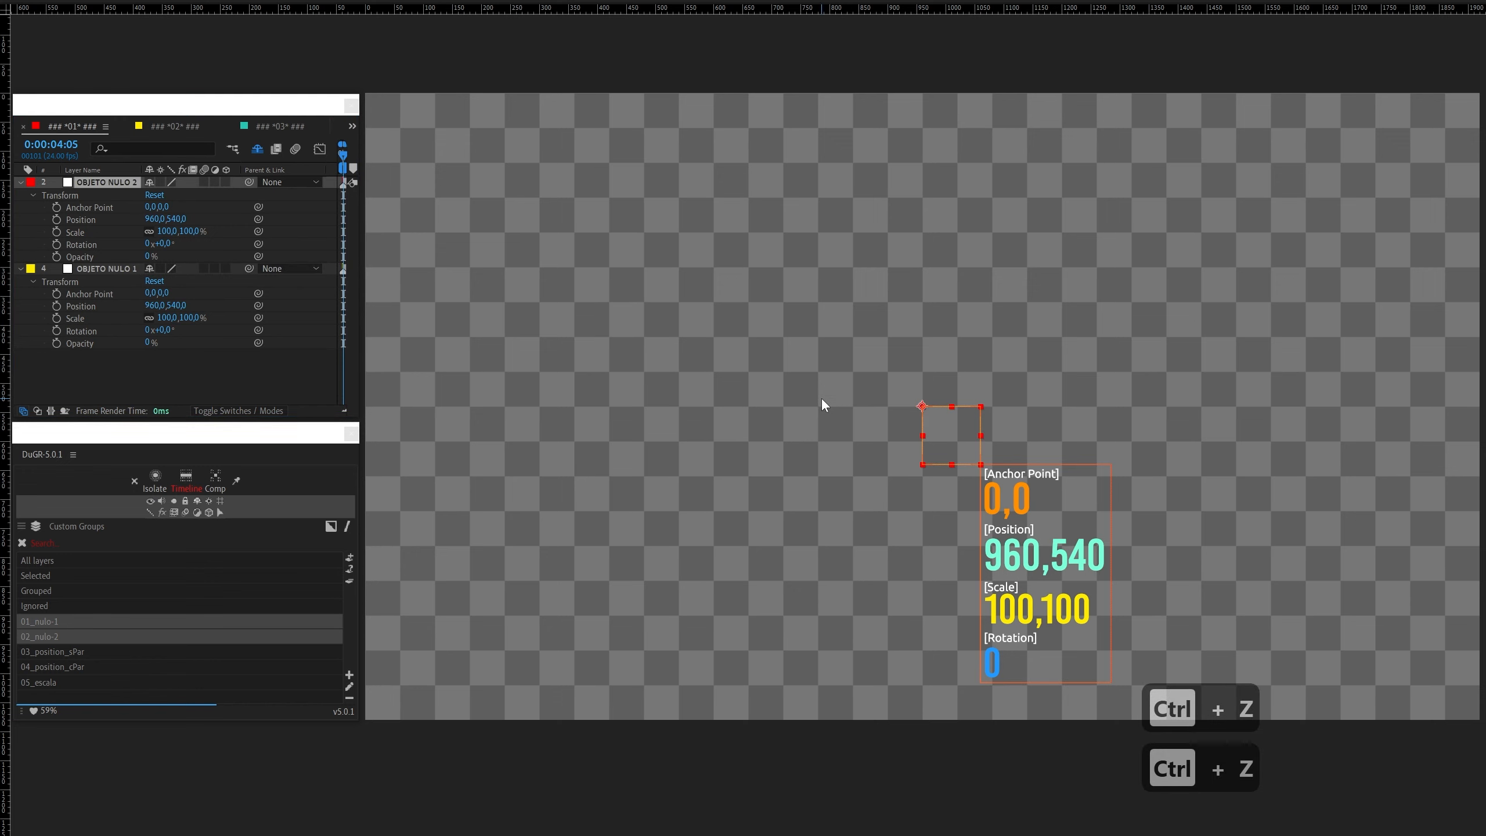
pyautogui.click(1124, 353)
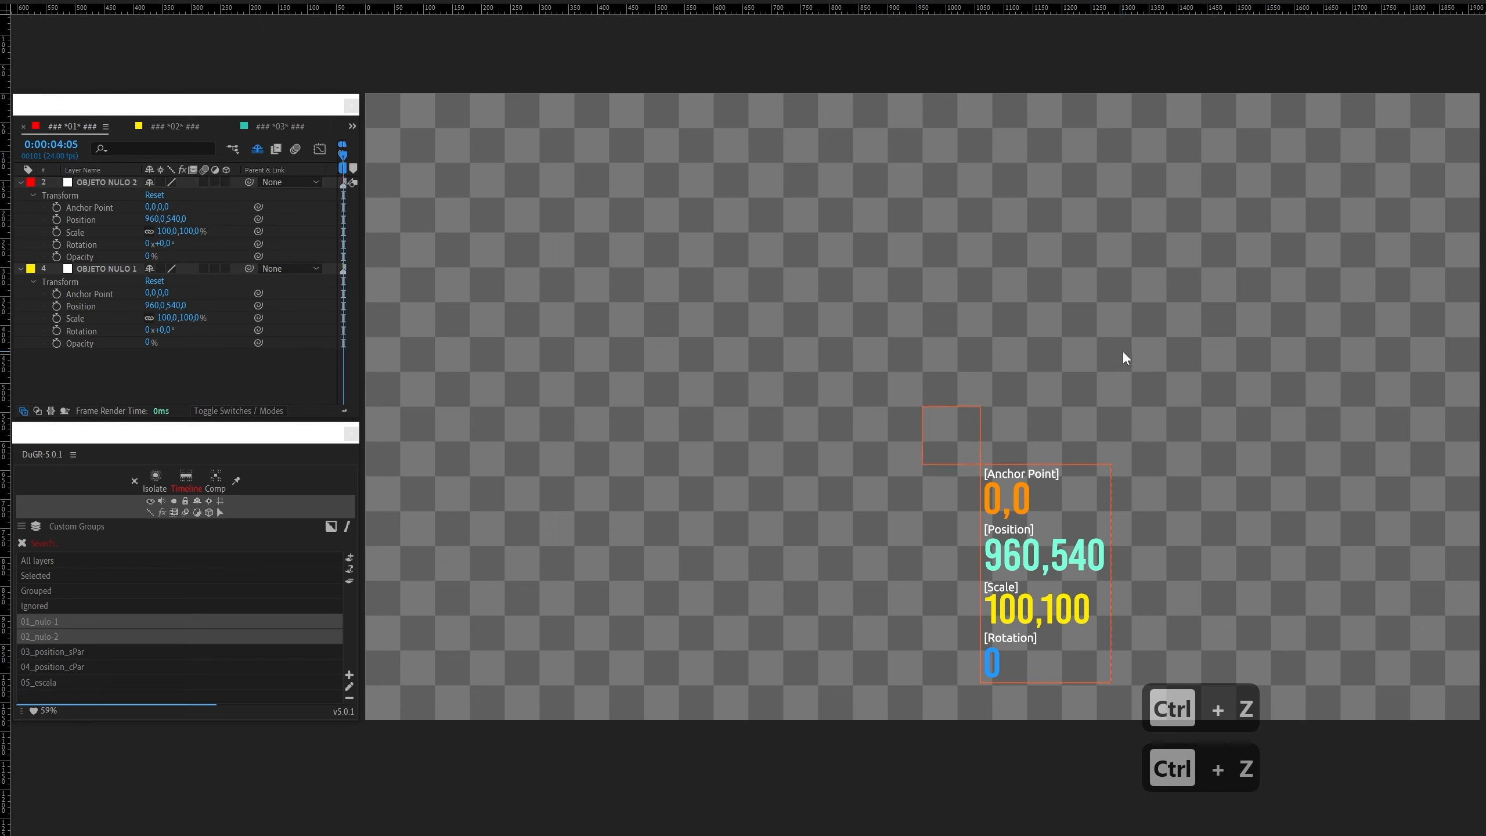
# Step: Move OBJETO NULO 2 to position 467, 48 and OBJETO NULO 1 to position 1126, 48
pyautogui.click(922, 446)
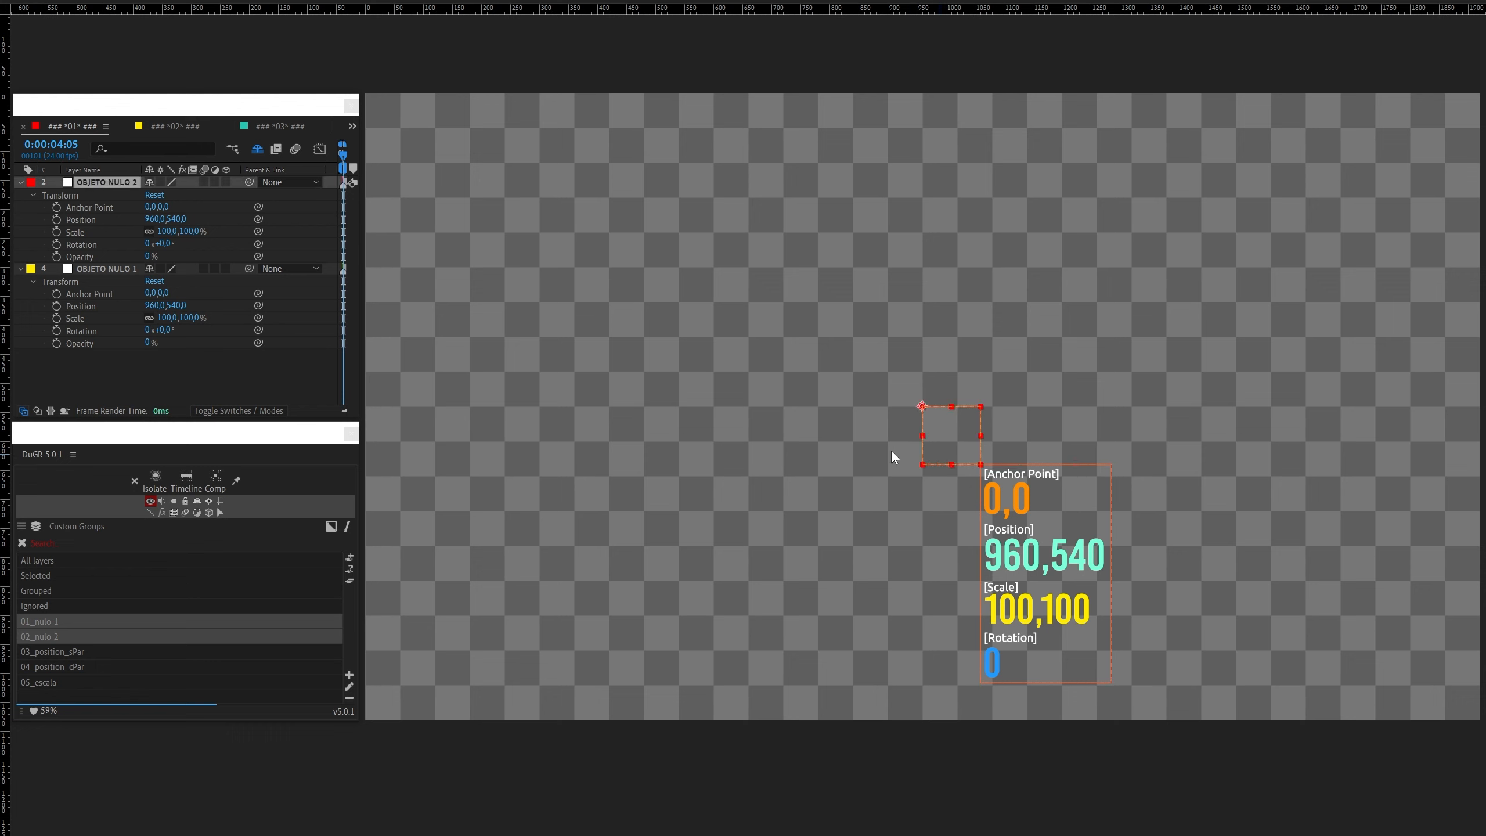
pyautogui.moveTo(1044, 355); pyautogui.dragTo(905, 441)
pyautogui.moveTo(935, 434); pyautogui.dragTo(659, 146)
pyautogui.press('F2')
pyautogui.moveTo(934, 146); pyautogui.dragTo(1032, 146)
pyautogui.press('F2')
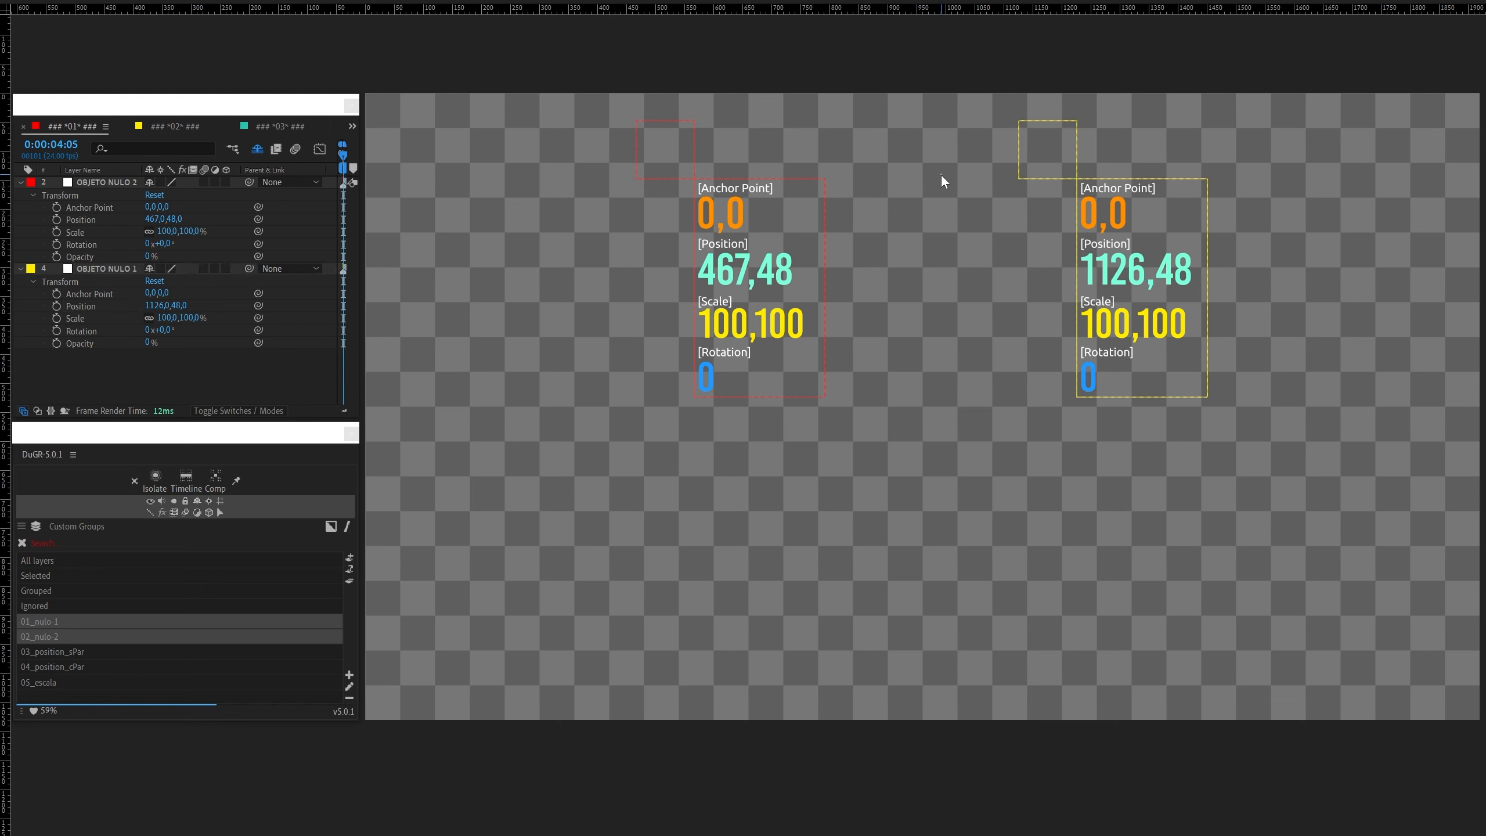
# Step: Display the 05_escala group's explanation and stretch OBJETO NULO 2 horizontally to a scale of 150, 100%
pyautogui.click(46, 683)
pyautogui.click(150, 501)
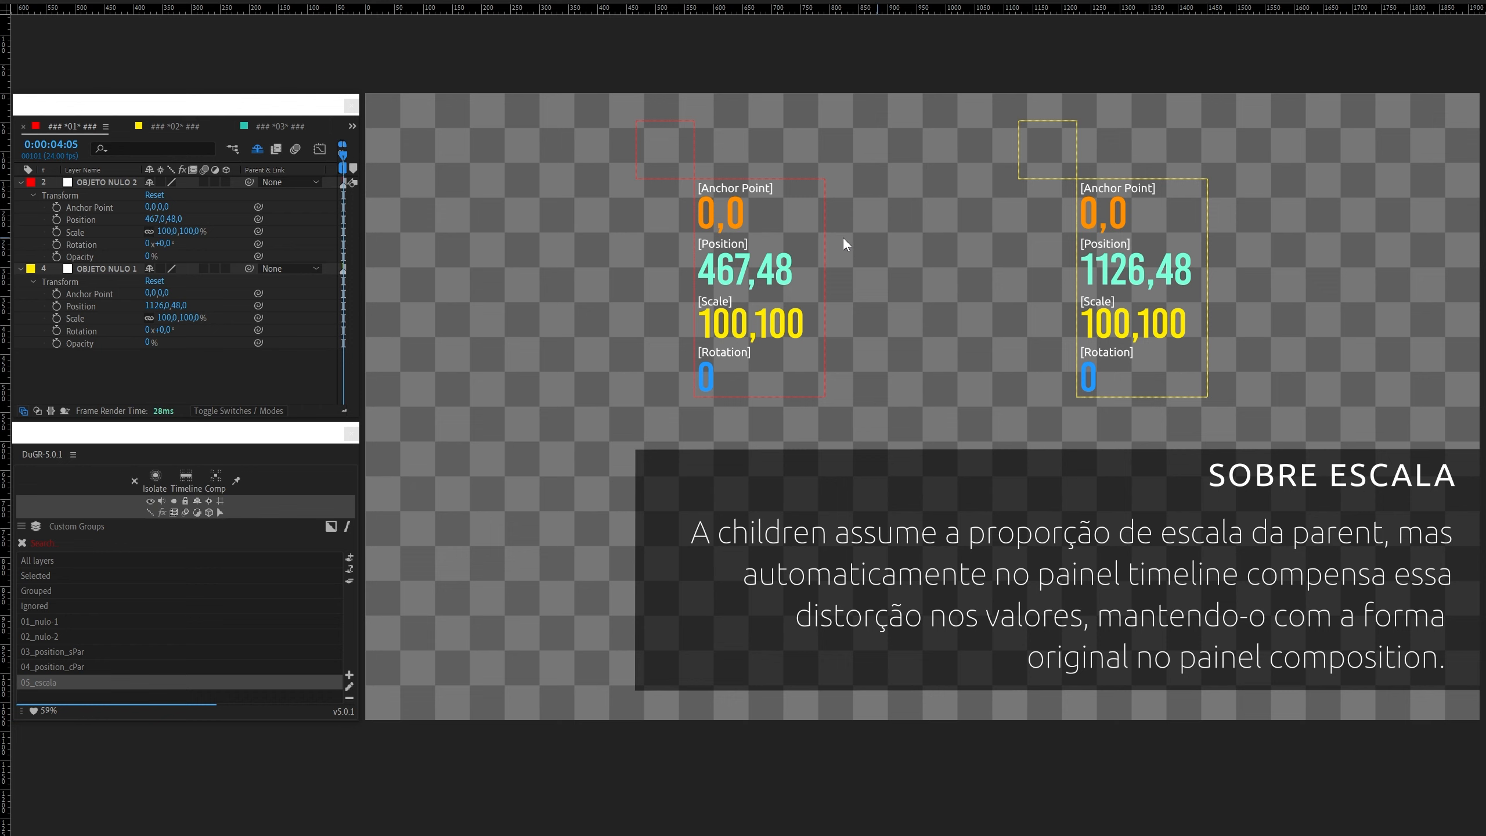
pyautogui.click(679, 155)
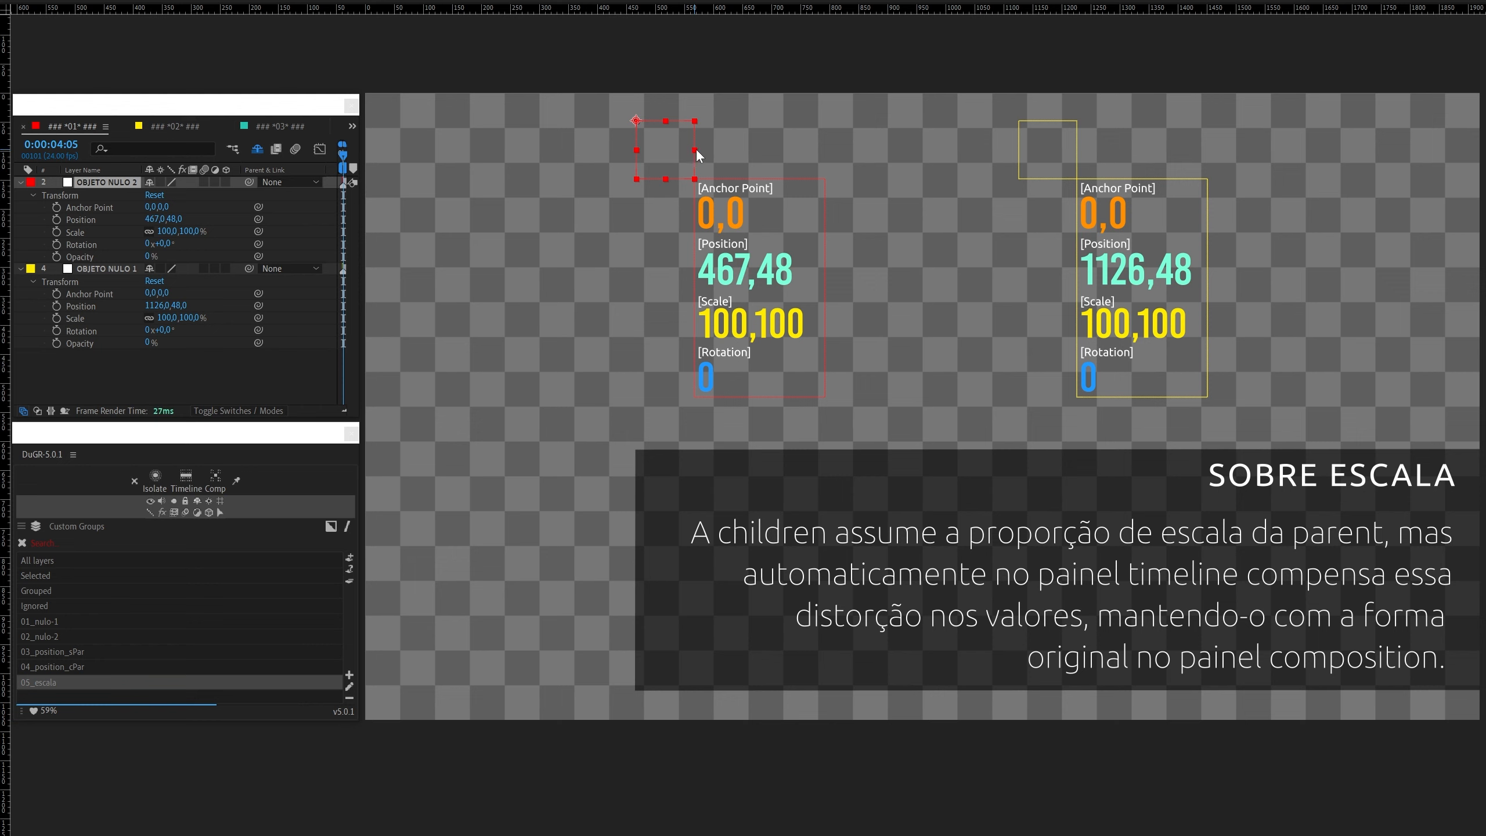
pyautogui.moveTo(694, 149); pyautogui.dragTo(724, 150)
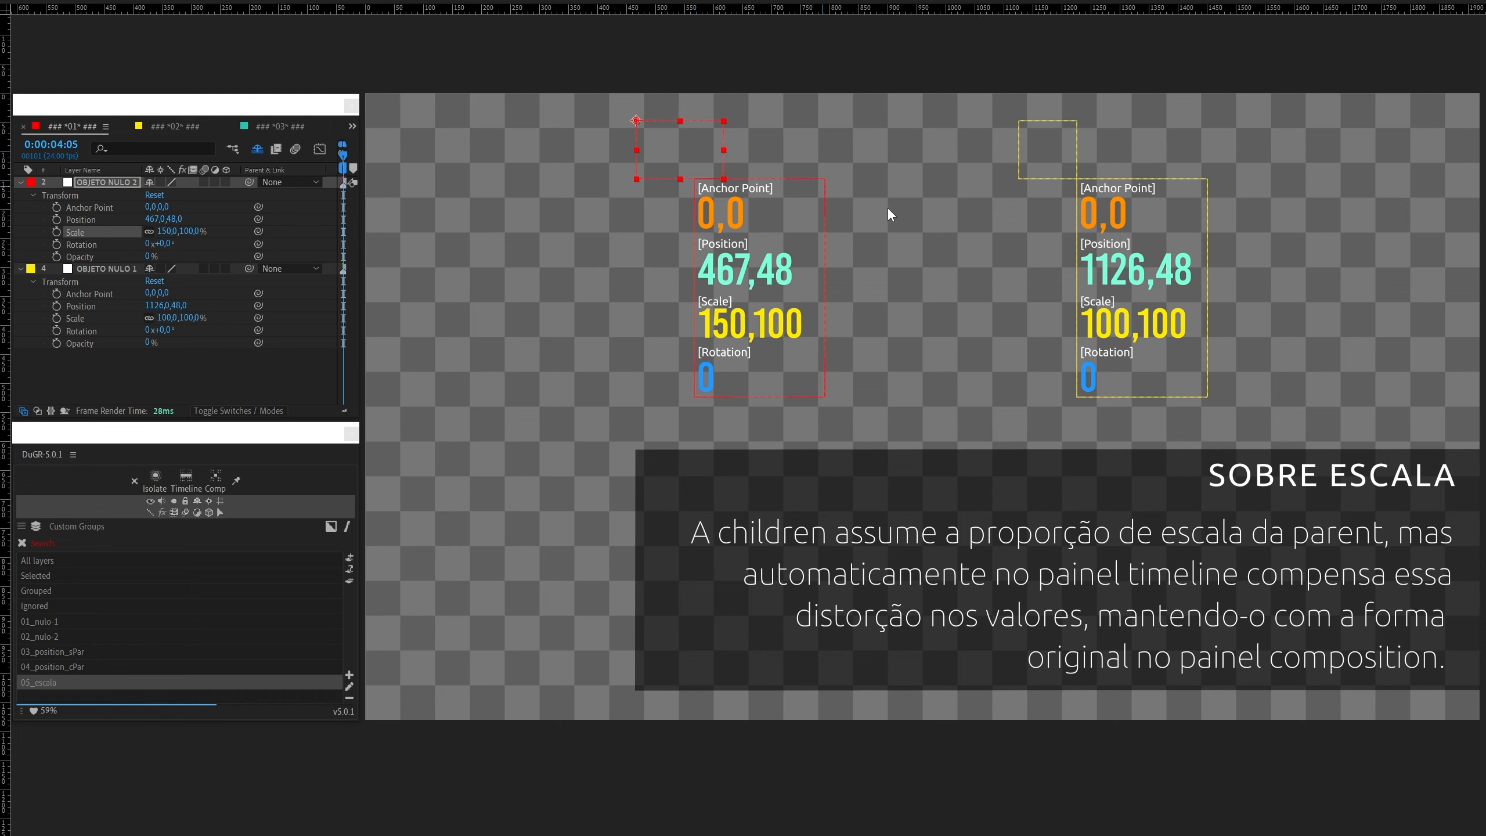
pyautogui.click(924, 220)
# Step: Parent OBJETO NULO 1 to the stretched OBJETO NULO 2
pyautogui.click(1041, 155)
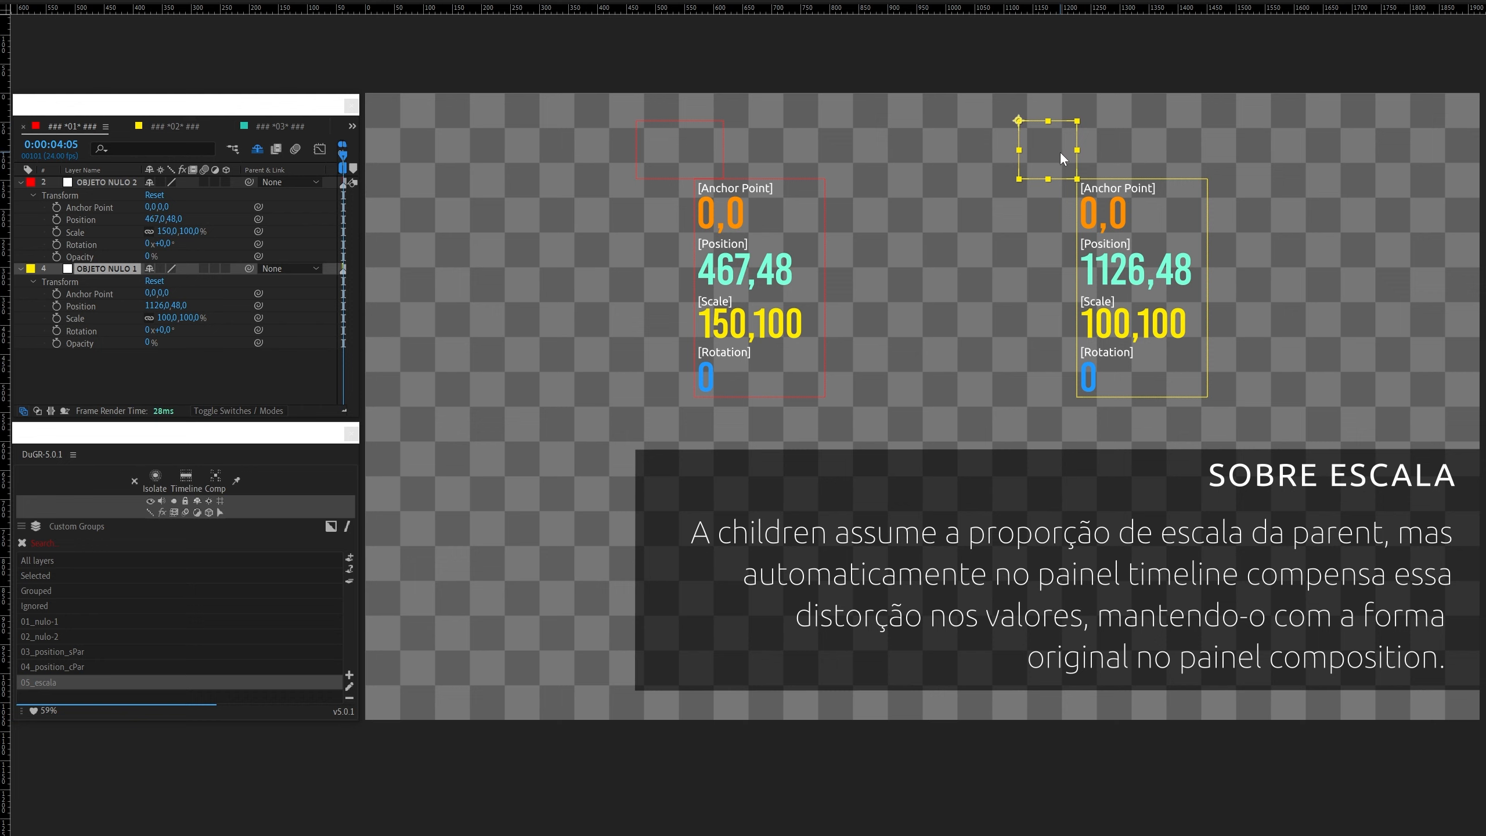
pyautogui.keyDown('shift'); pyautogui.click(700, 153); pyautogui.keyUp('shift')
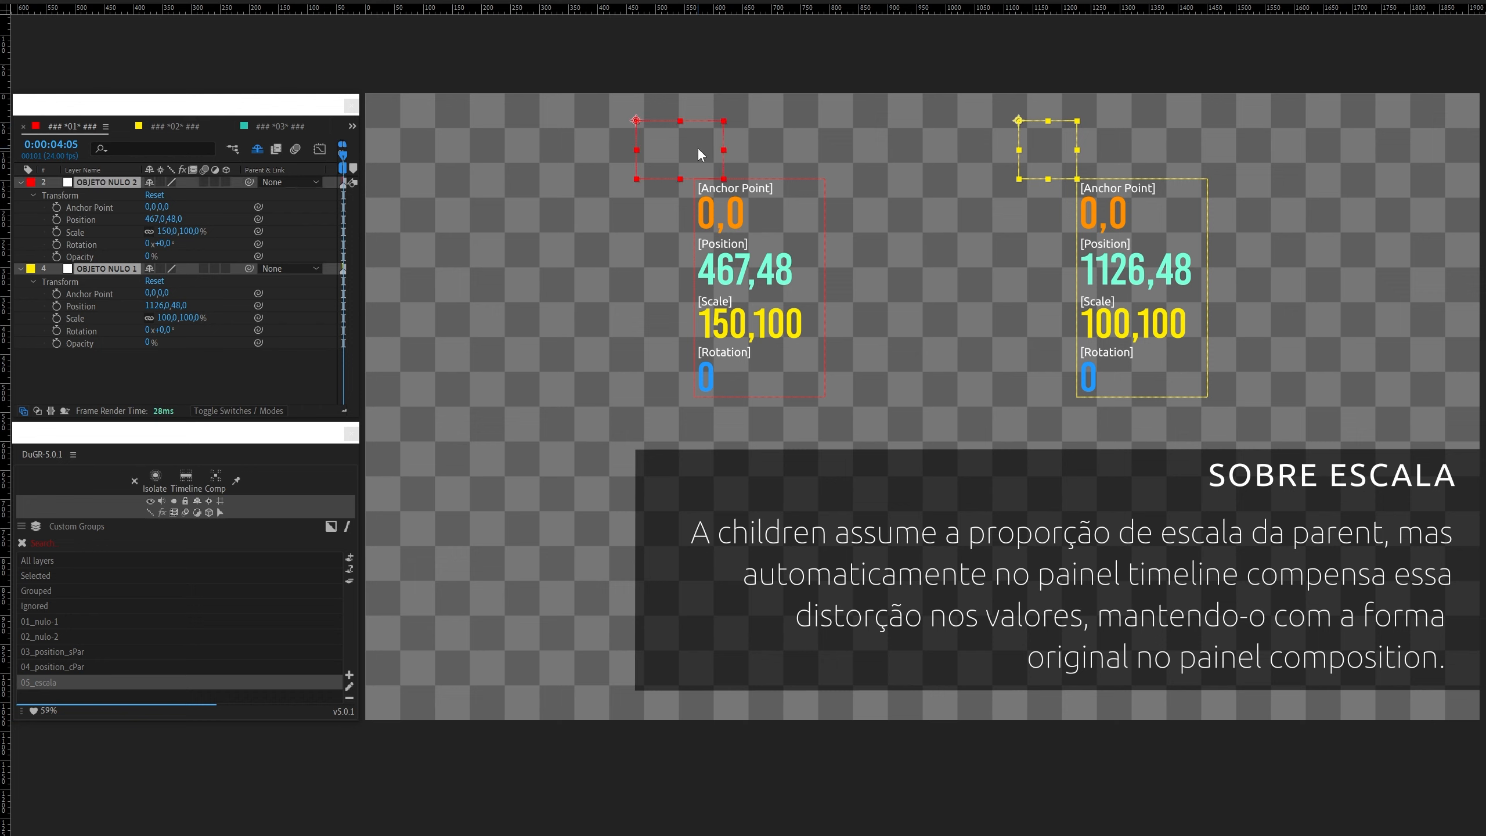
pyautogui.hotkey('ctrl', 'p')
pyautogui.click(922, 242)
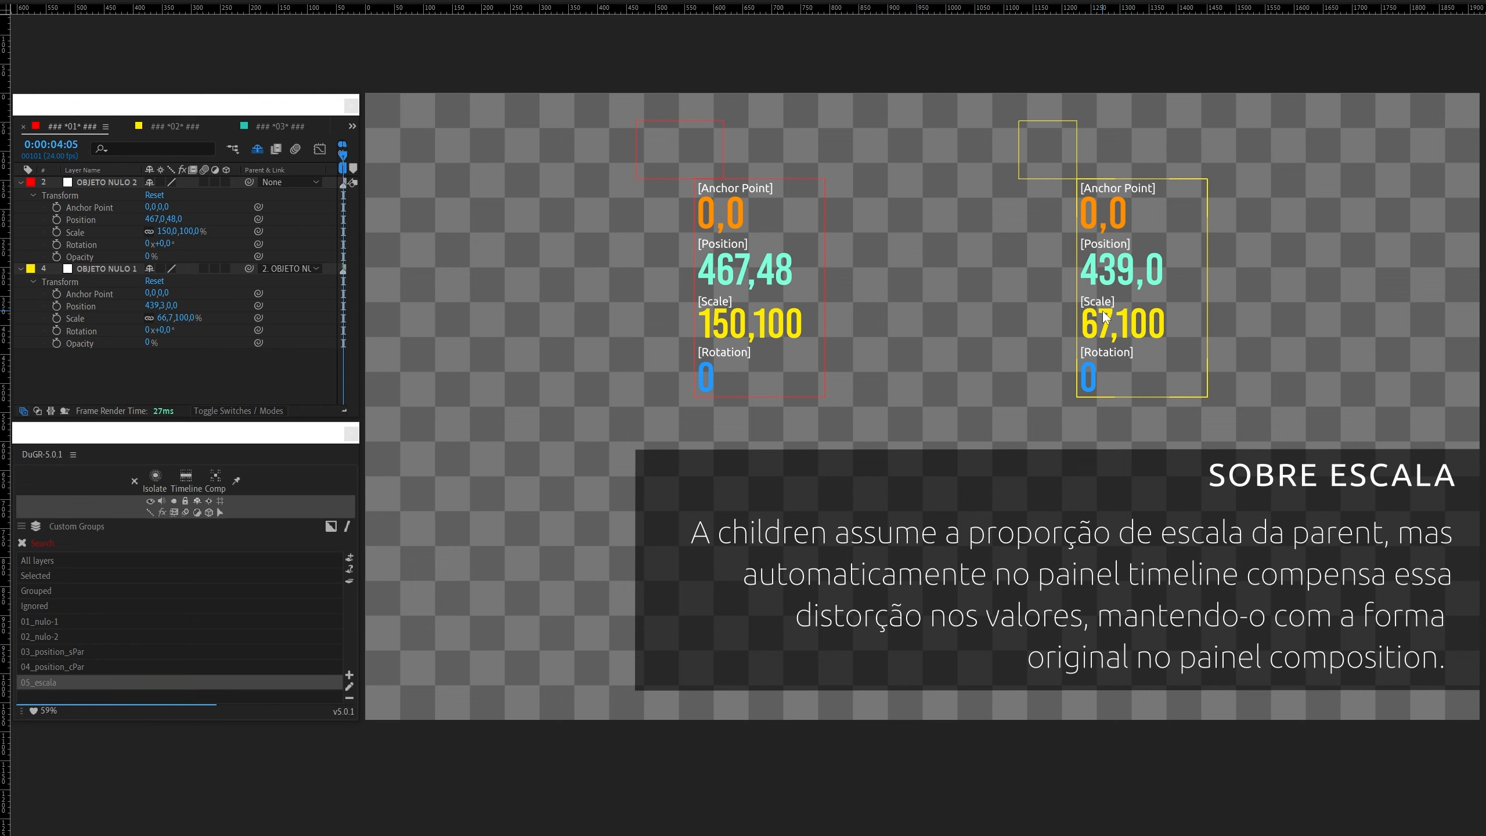
# Step: Unlink OBJETO NULO 1's scale proportions and set its horizontal scale to 100%
pyautogui.click(1043, 155)
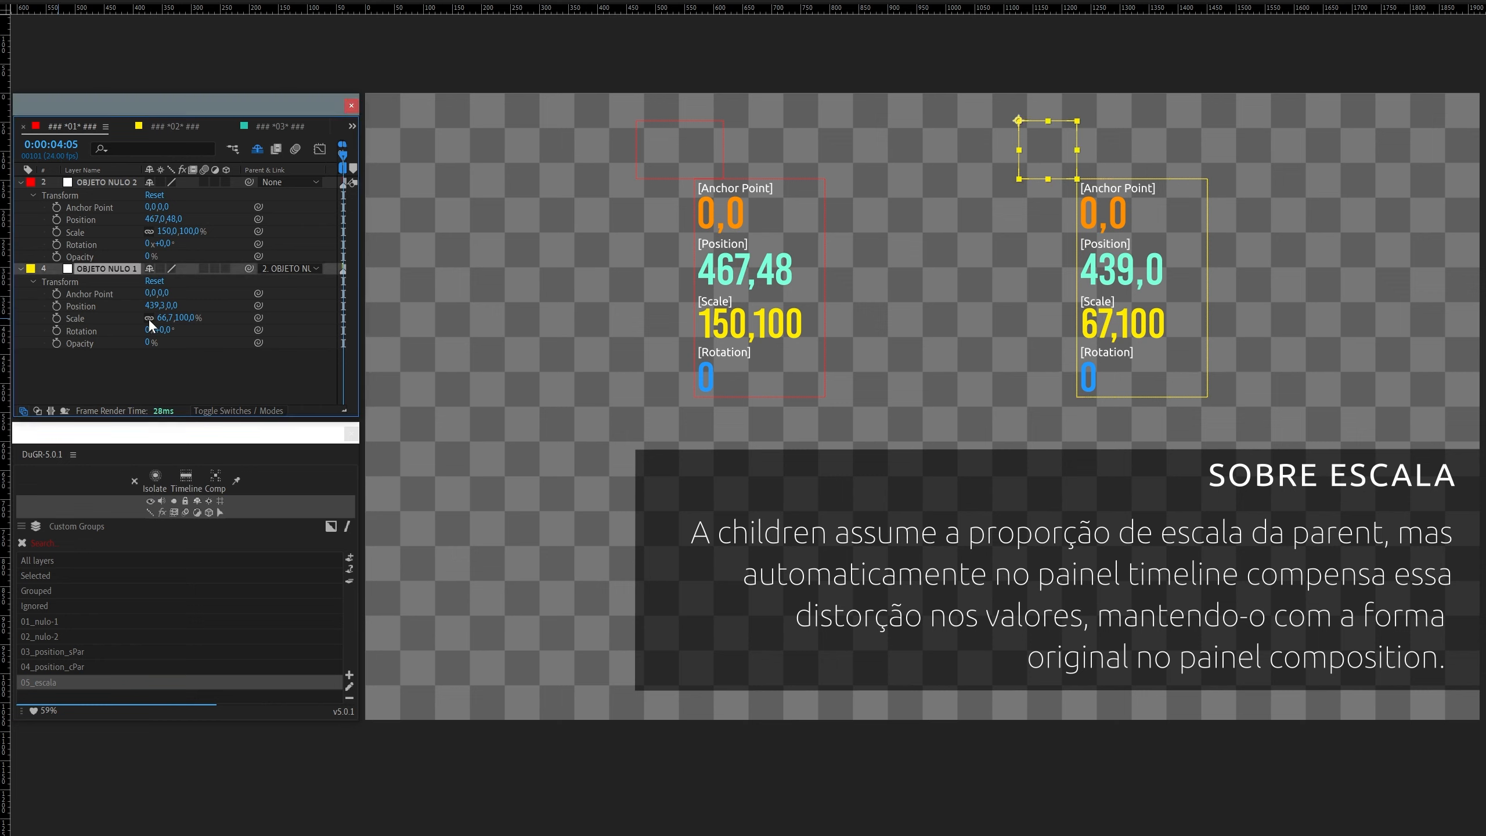
pyautogui.click(173, 318)
pyautogui.write('100')
pyautogui.press('Return')
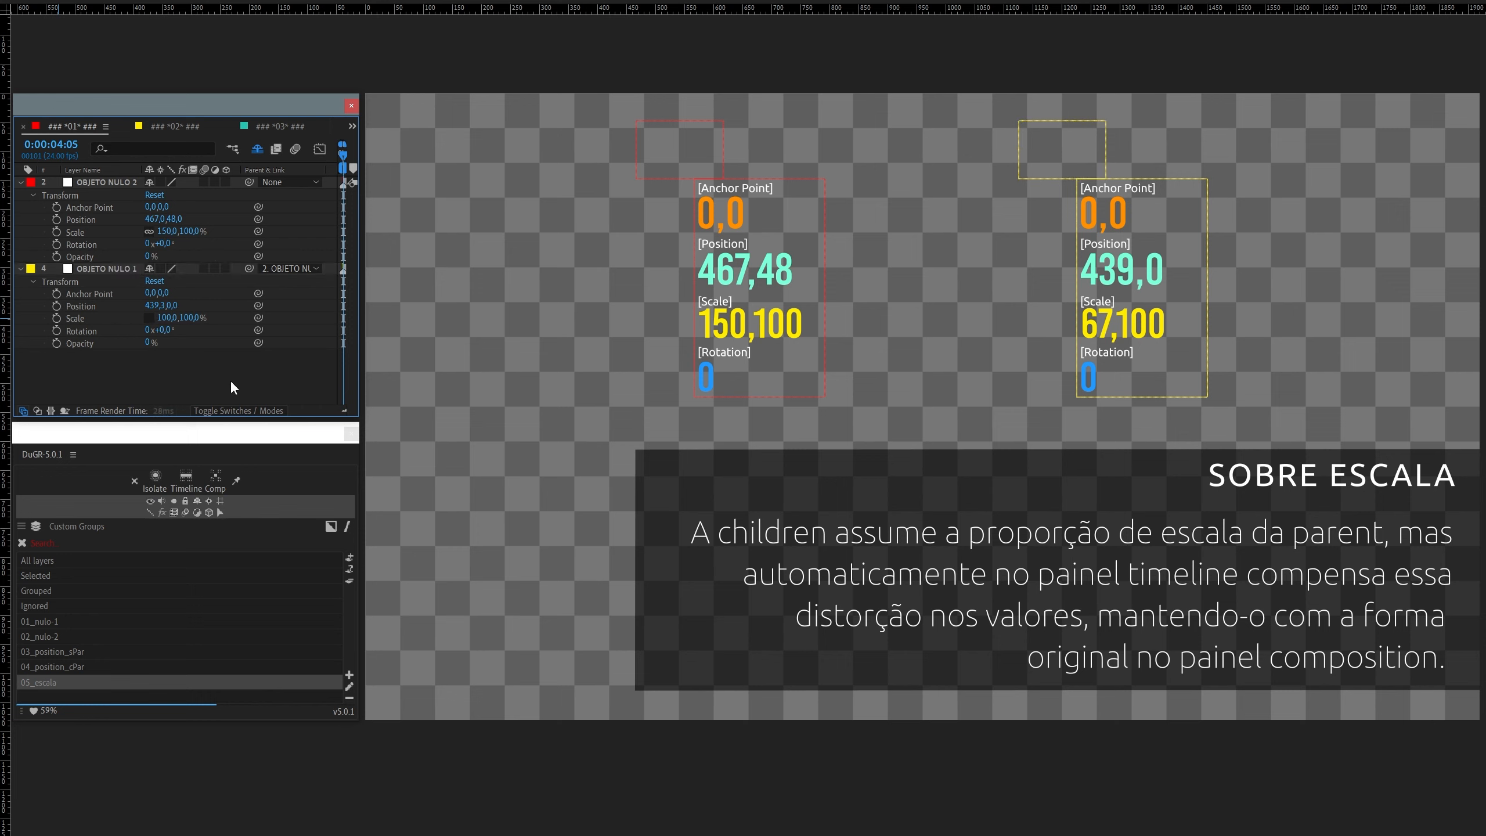
pyautogui.click(677, 153)
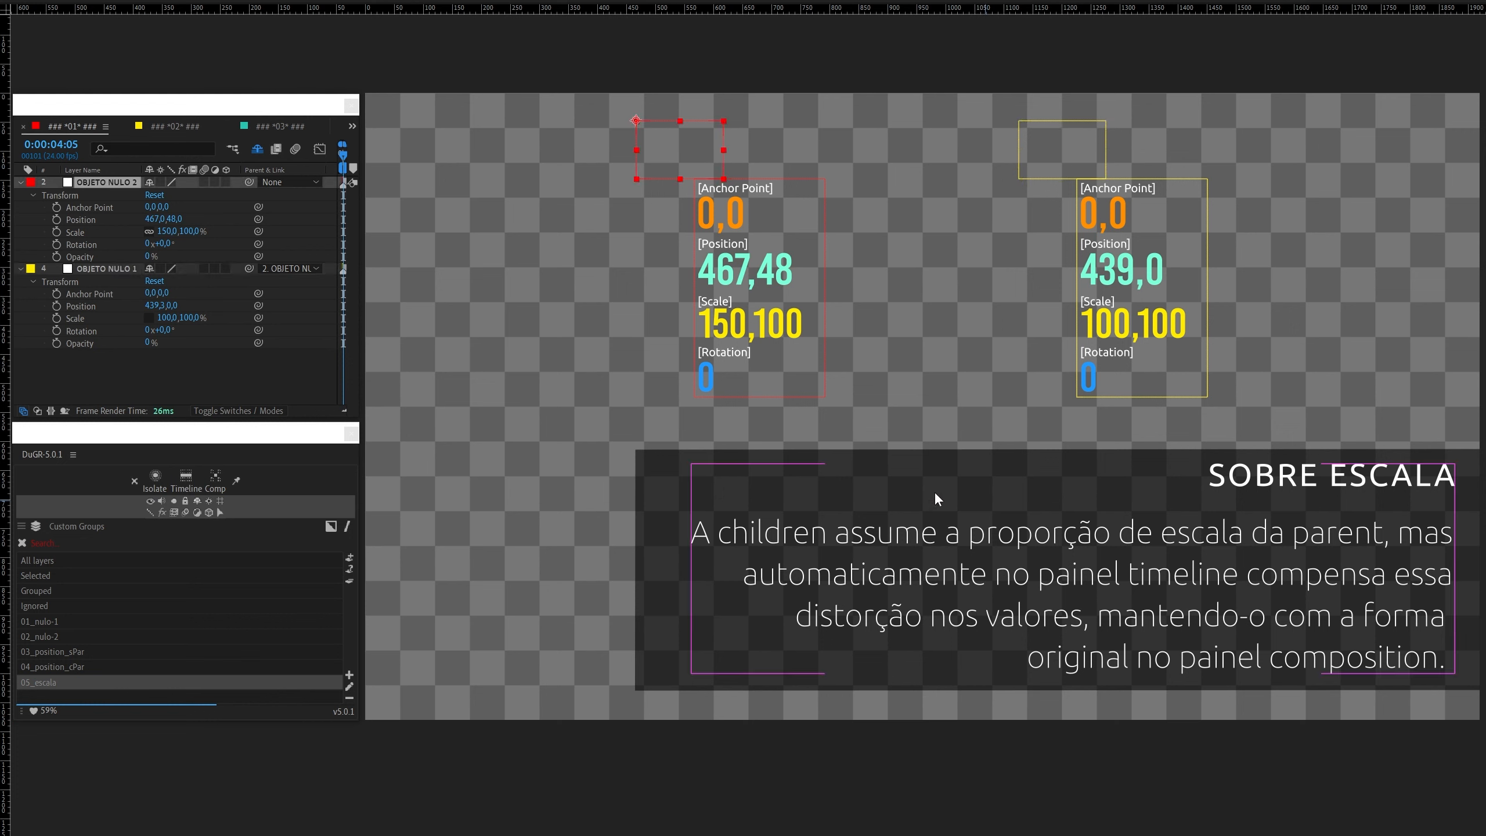
# Step: Undo the scale changes on both OBJETO NULO layers and the parenting between them
pyautogui.click(1049, 167)
pyautogui.hotkey('ctrl', 'z')
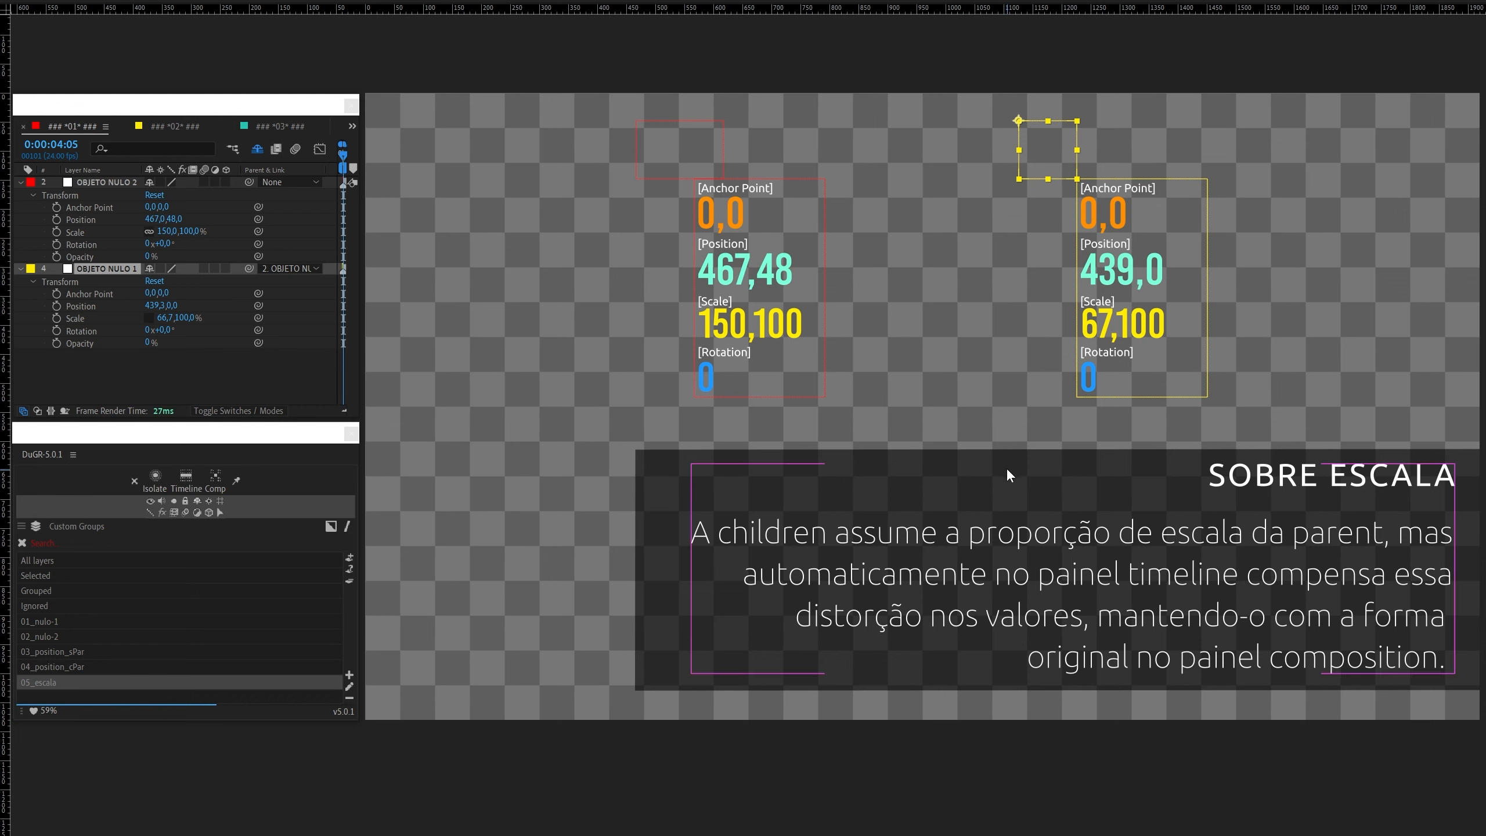
pyautogui.click(684, 142)
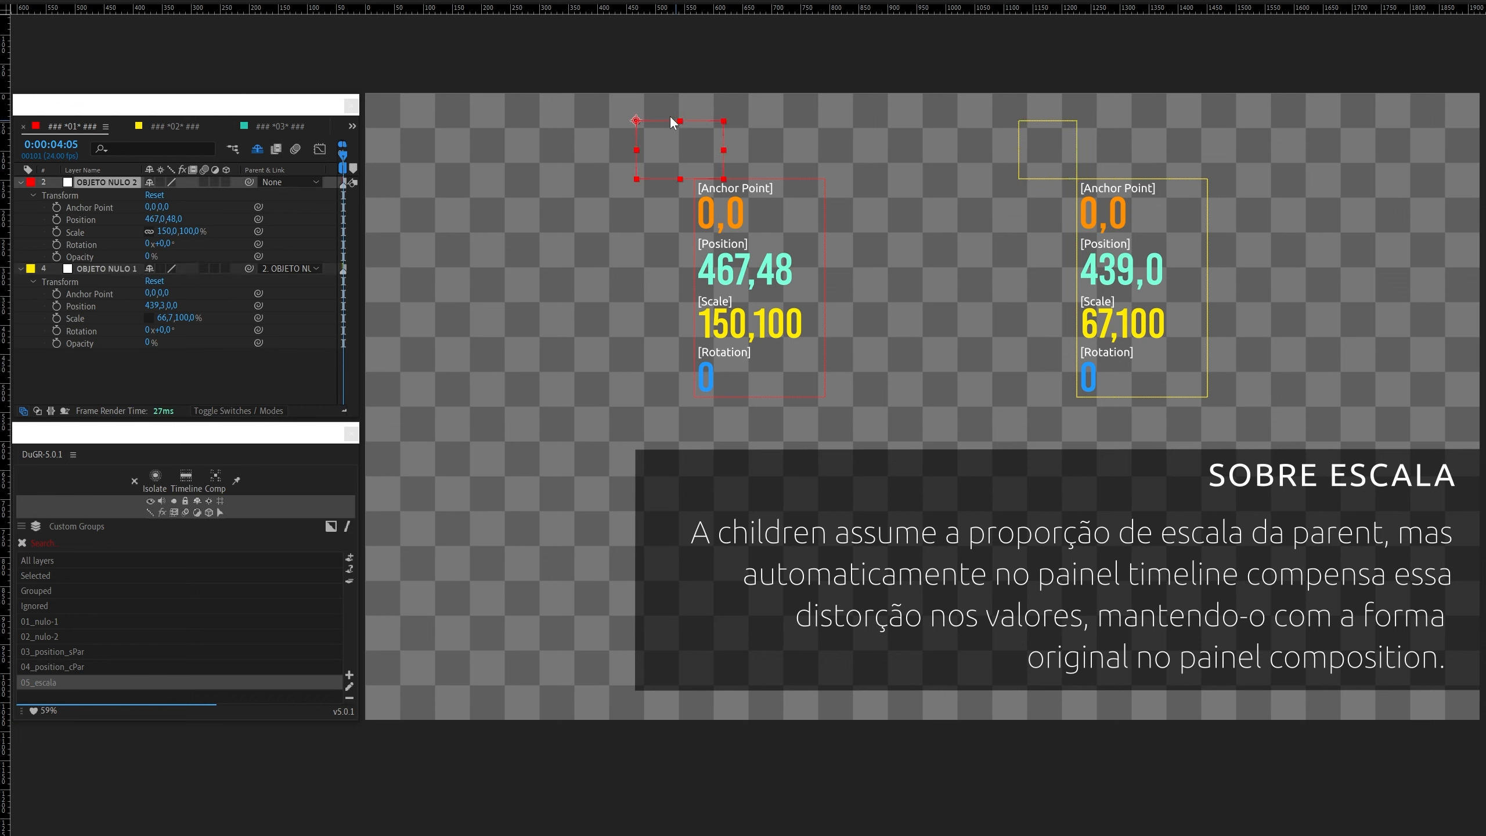
pyautogui.click(947, 273)
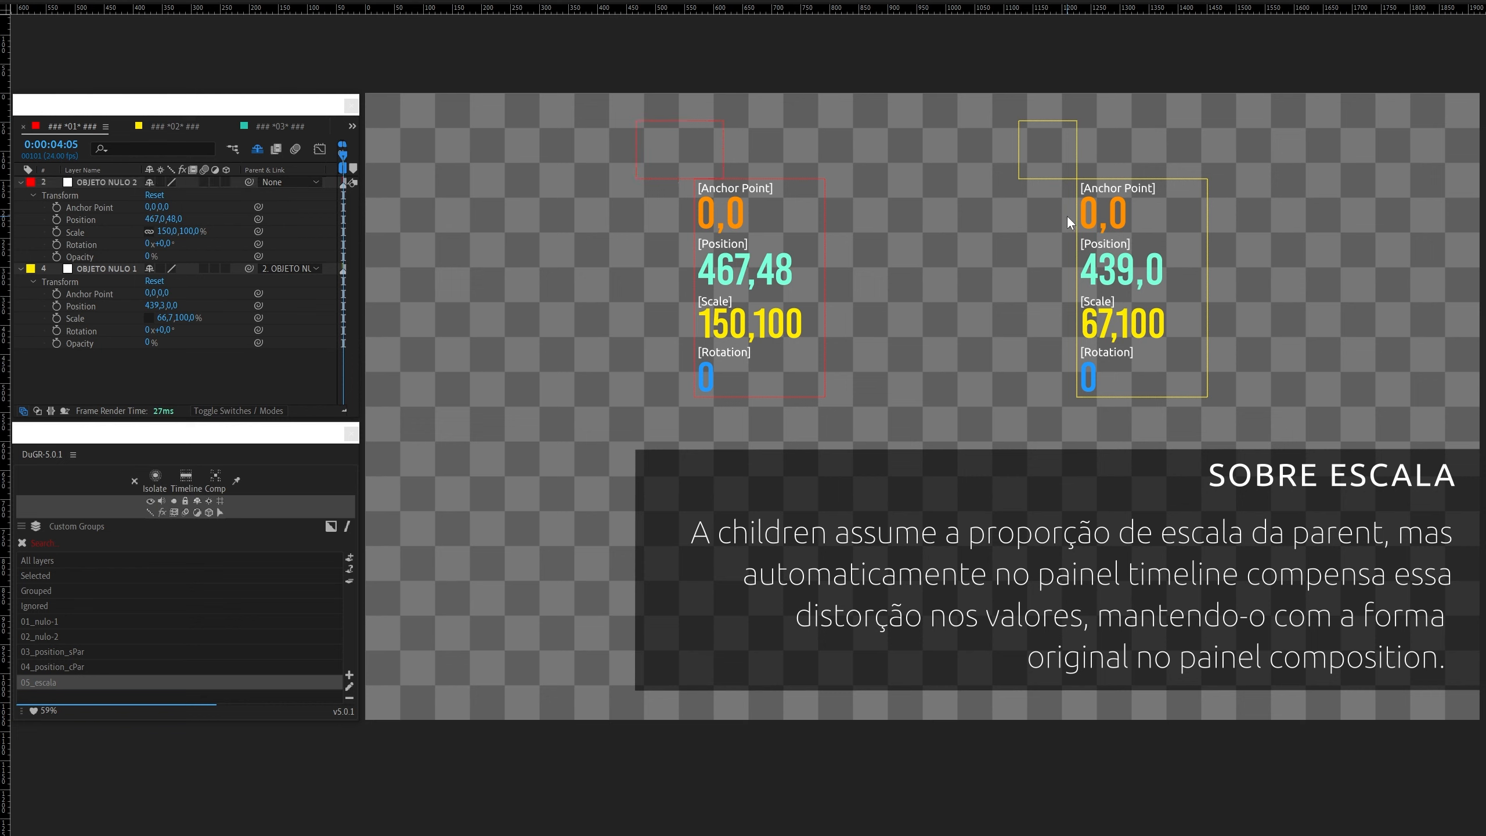
pyautogui.hotkey('ctrl', 'z')
pyautogui.hotkey('ctrl', 'z')
pyautogui.hotkey('ctrl', 'z')
pyautogui.hotkey('ctrl', 'z')
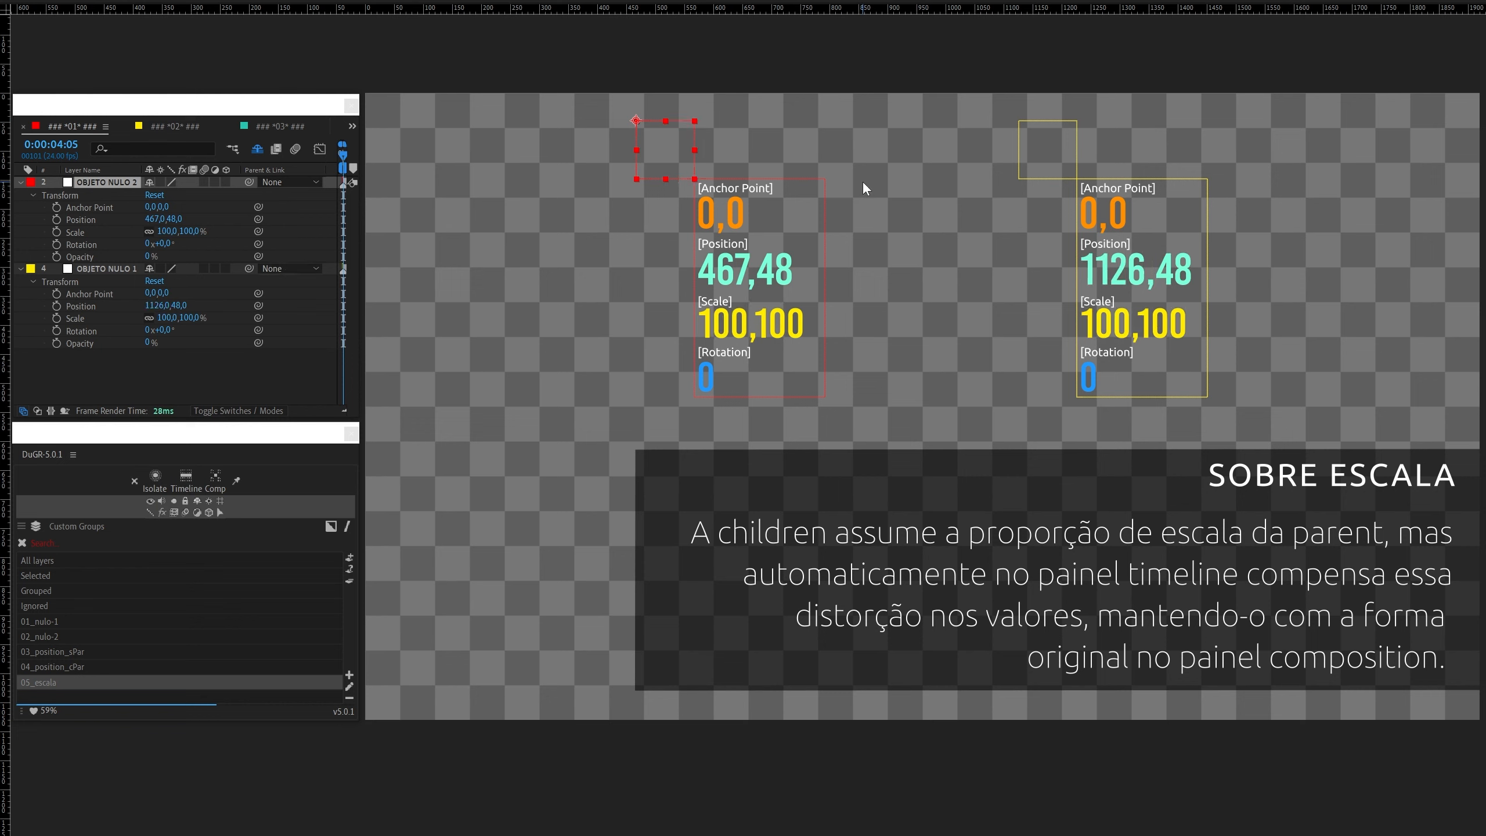
# Step: Hide the 05_escala group's explanation and move both OBJETO NULO layers straight down to vertical position 529
pyautogui.click(63, 693)
pyautogui.click(150, 503)
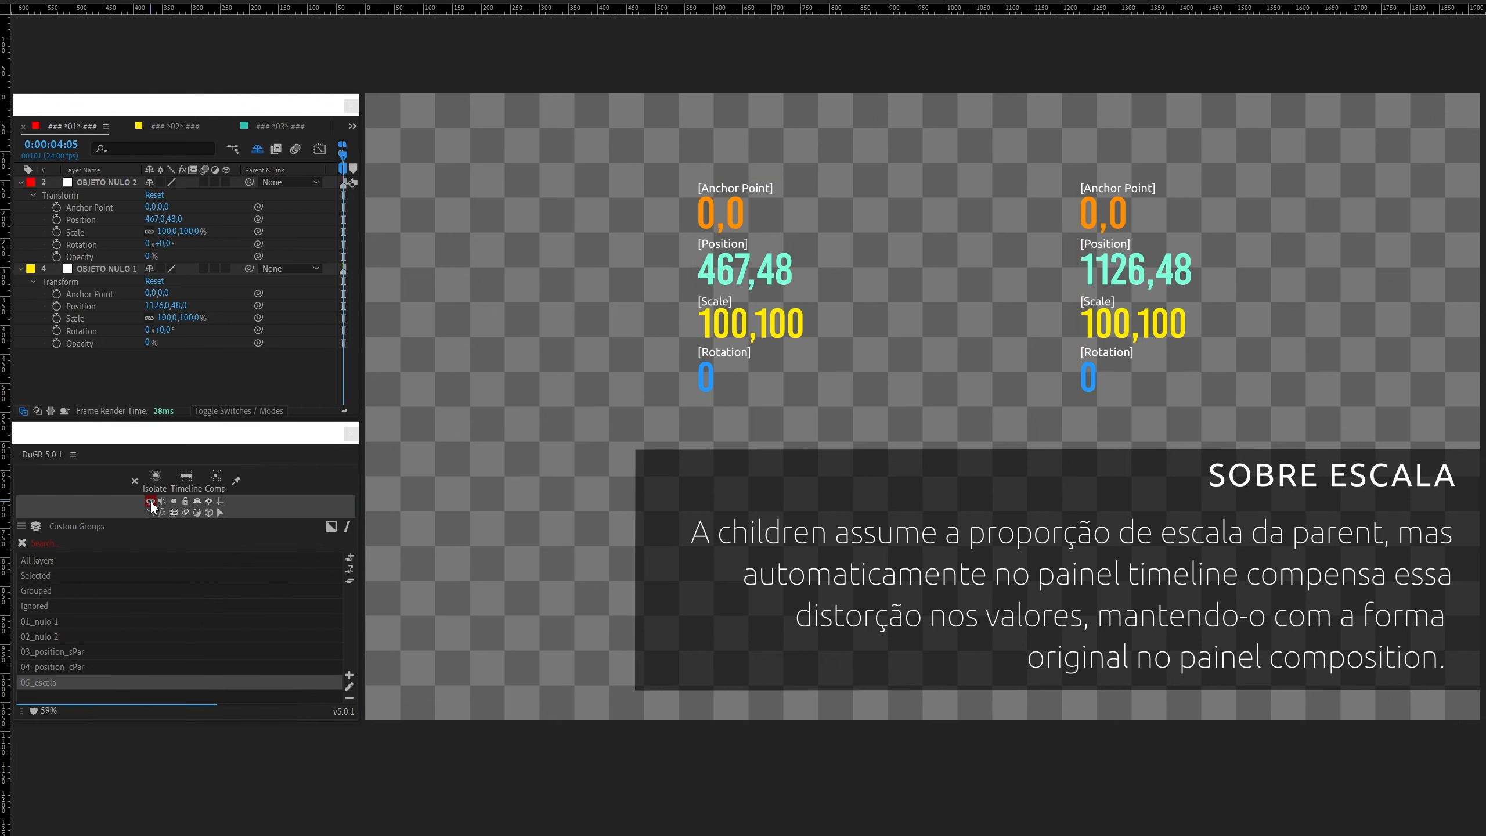
pyautogui.click(652, 173)
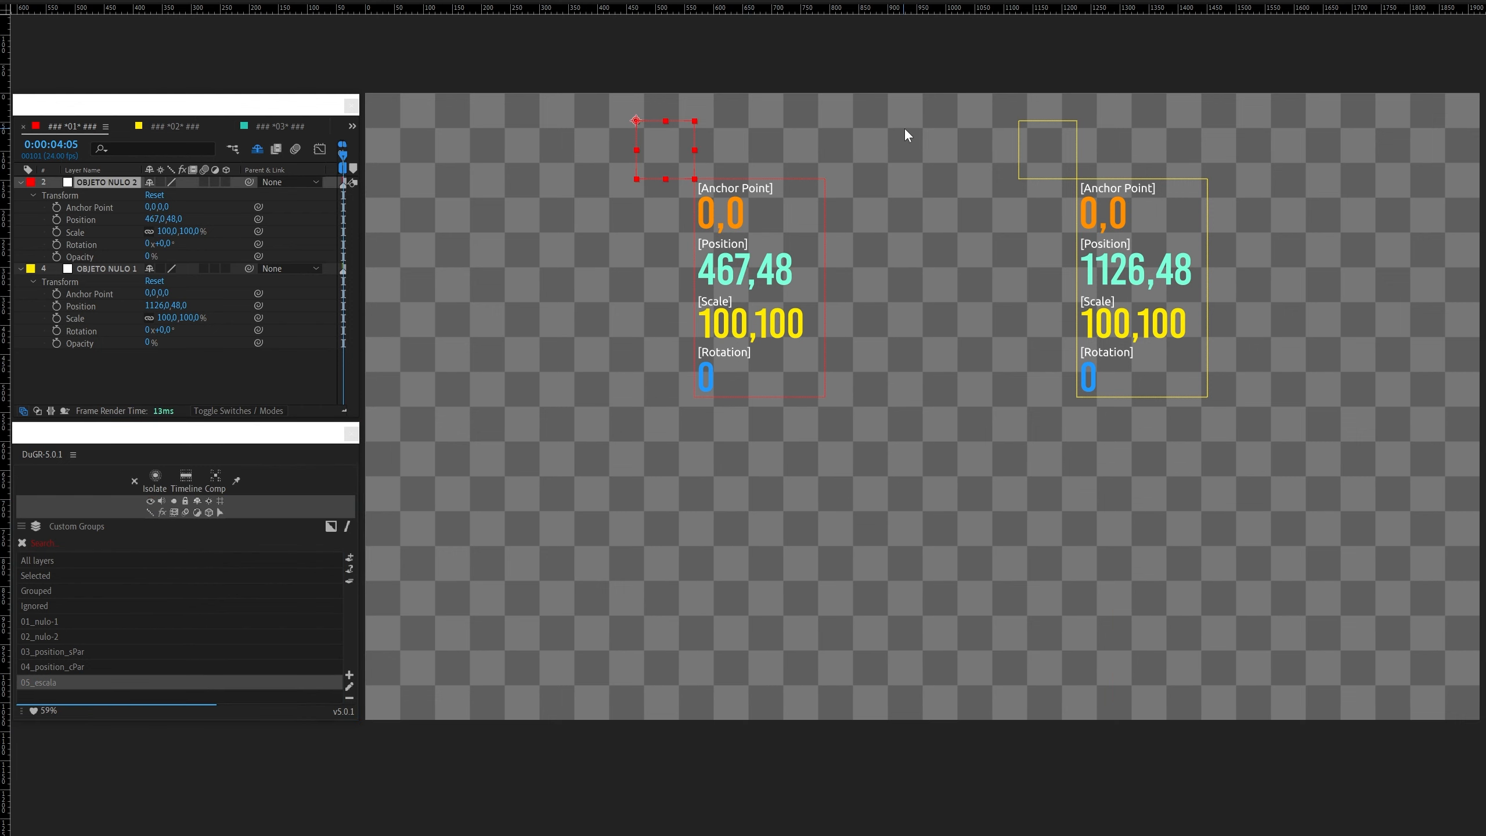
pyautogui.hotkey('ctrl', 'a')
pyautogui.moveTo(646, 144); pyautogui.dragTo(660, 422)
pyautogui.click(151, 378)
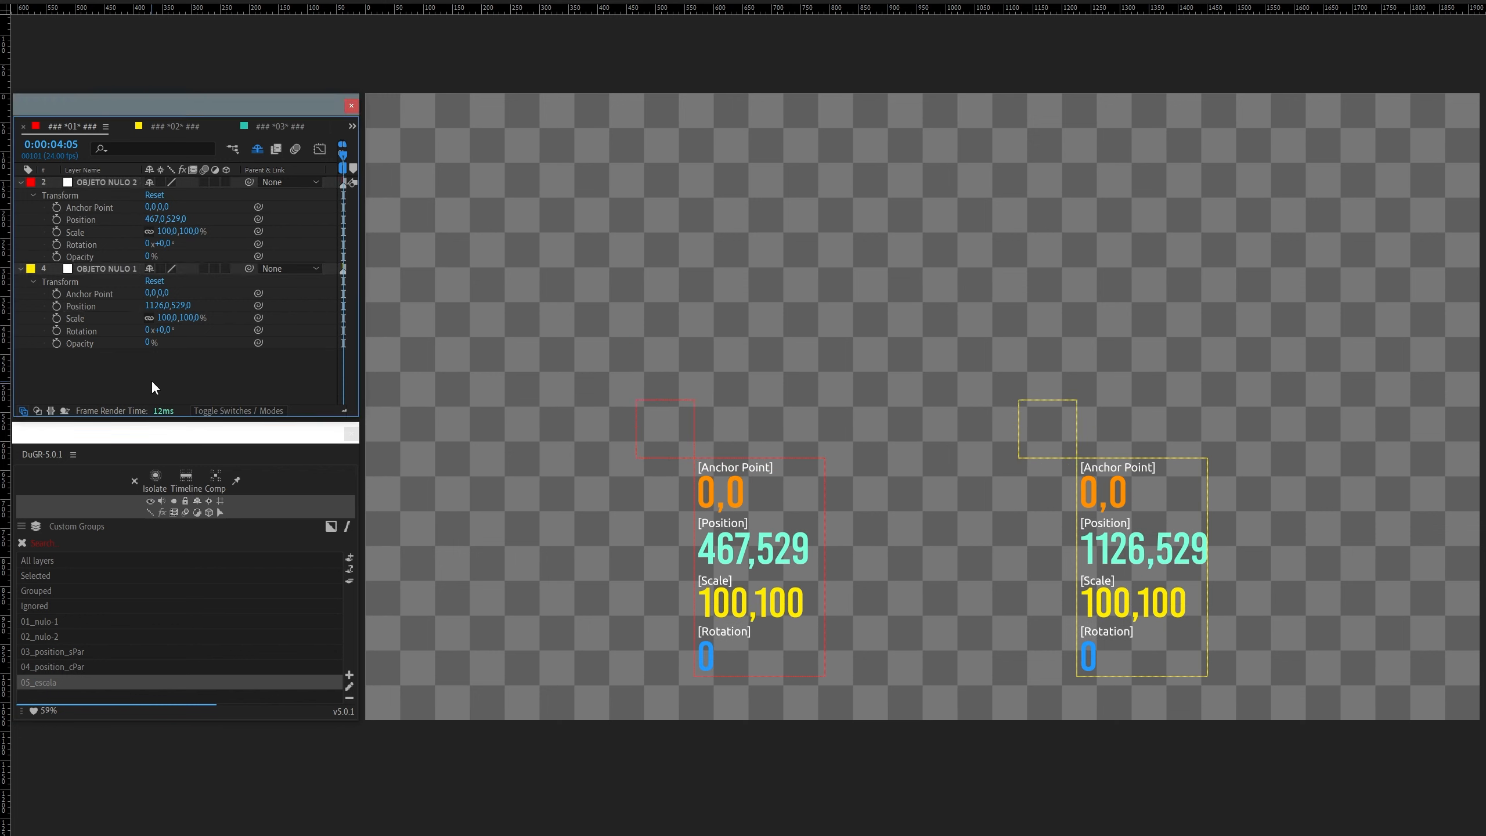
# Step: Add two null objects and place one of them directly above OBJETO NULO 1 in the layer stack
pyautogui.hotkey('ctrl', 'alt', 'shift', 'y')
pyautogui.hotkey('ctrl', 'alt', 'shift', 'y')
pyautogui.moveTo(100, 193); pyautogui.dragTo(99, 282)
pyautogui.click(29, 182)
pyautogui.click(48, 214)
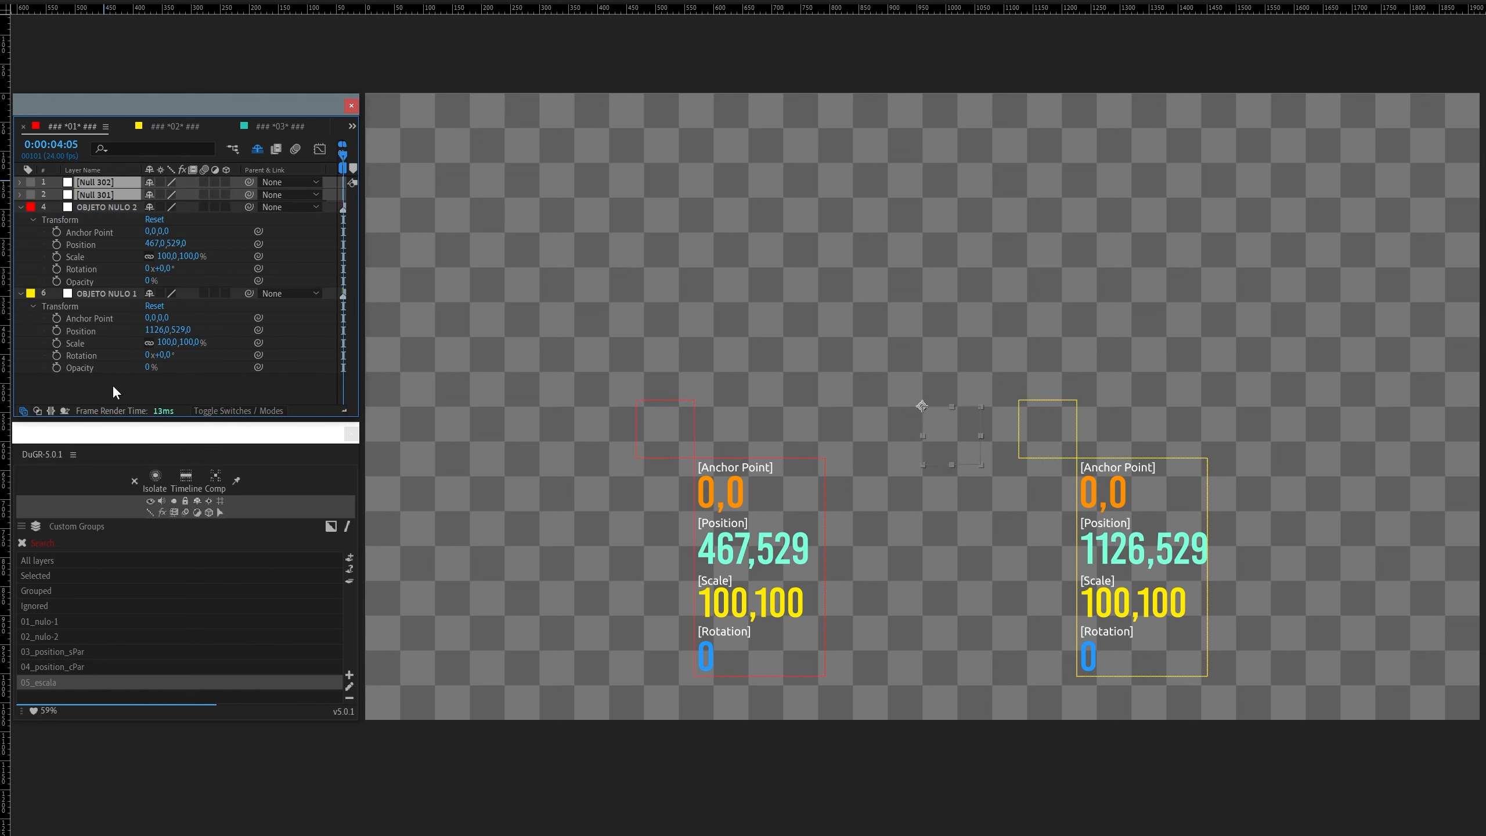
pyautogui.click(111, 385)
pyautogui.moveTo(109, 193); pyautogui.dragTo(105, 283)
# Step: Move both new nulls to the upper part of the composition, Null 302 above OBJETO NULO 2 and Null 301 above OBJETO NULO 1
pyautogui.keyDown('ctrl'); pyautogui.click(107, 181); pyautogui.keyUp('ctrl')
pyautogui.moveTo(964, 448); pyautogui.dragTo(569, 201)
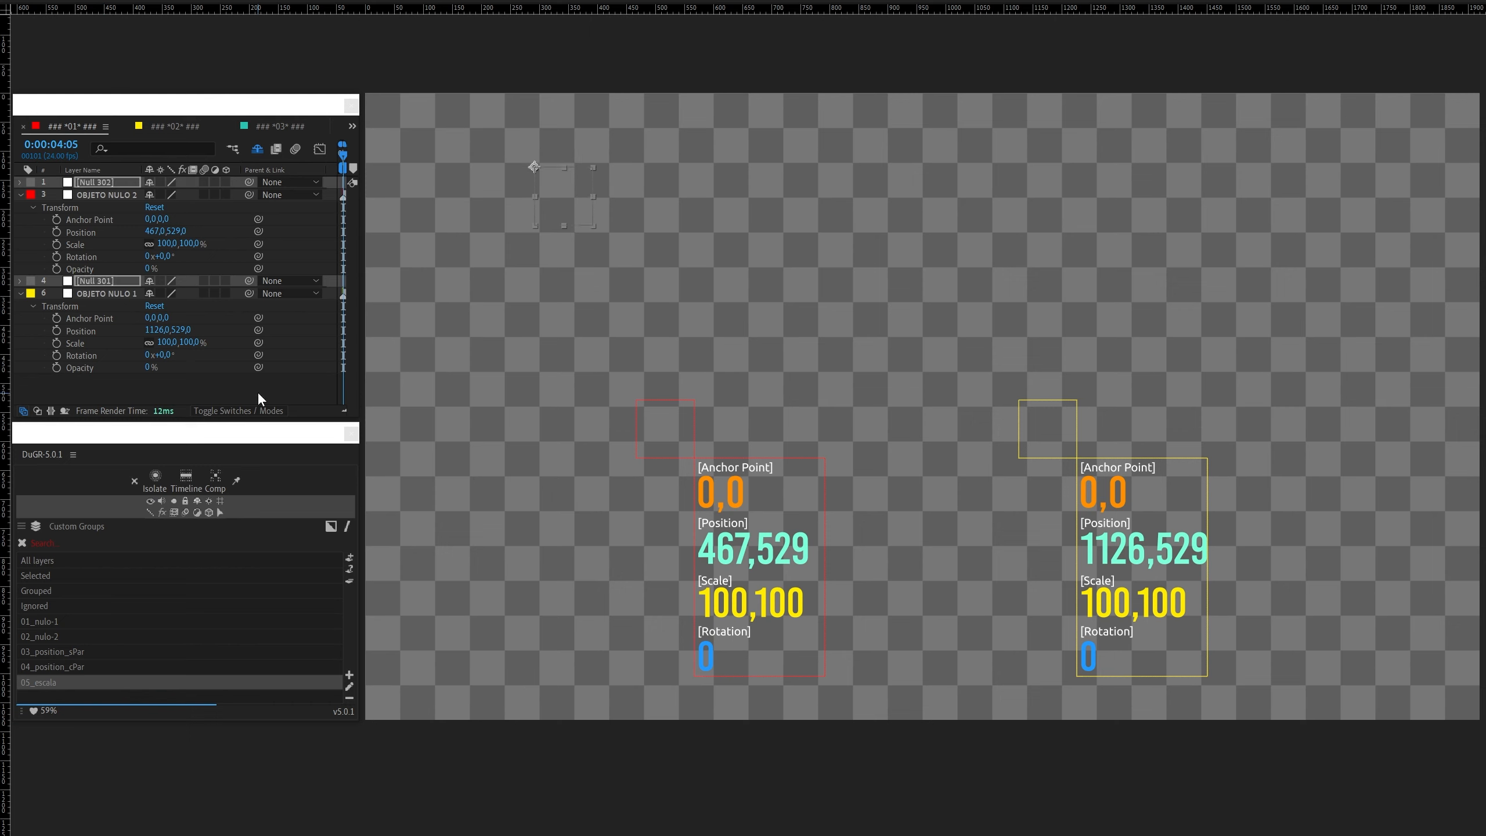
pyautogui.moveTo(576, 200); pyautogui.dragTo(1043, 196)
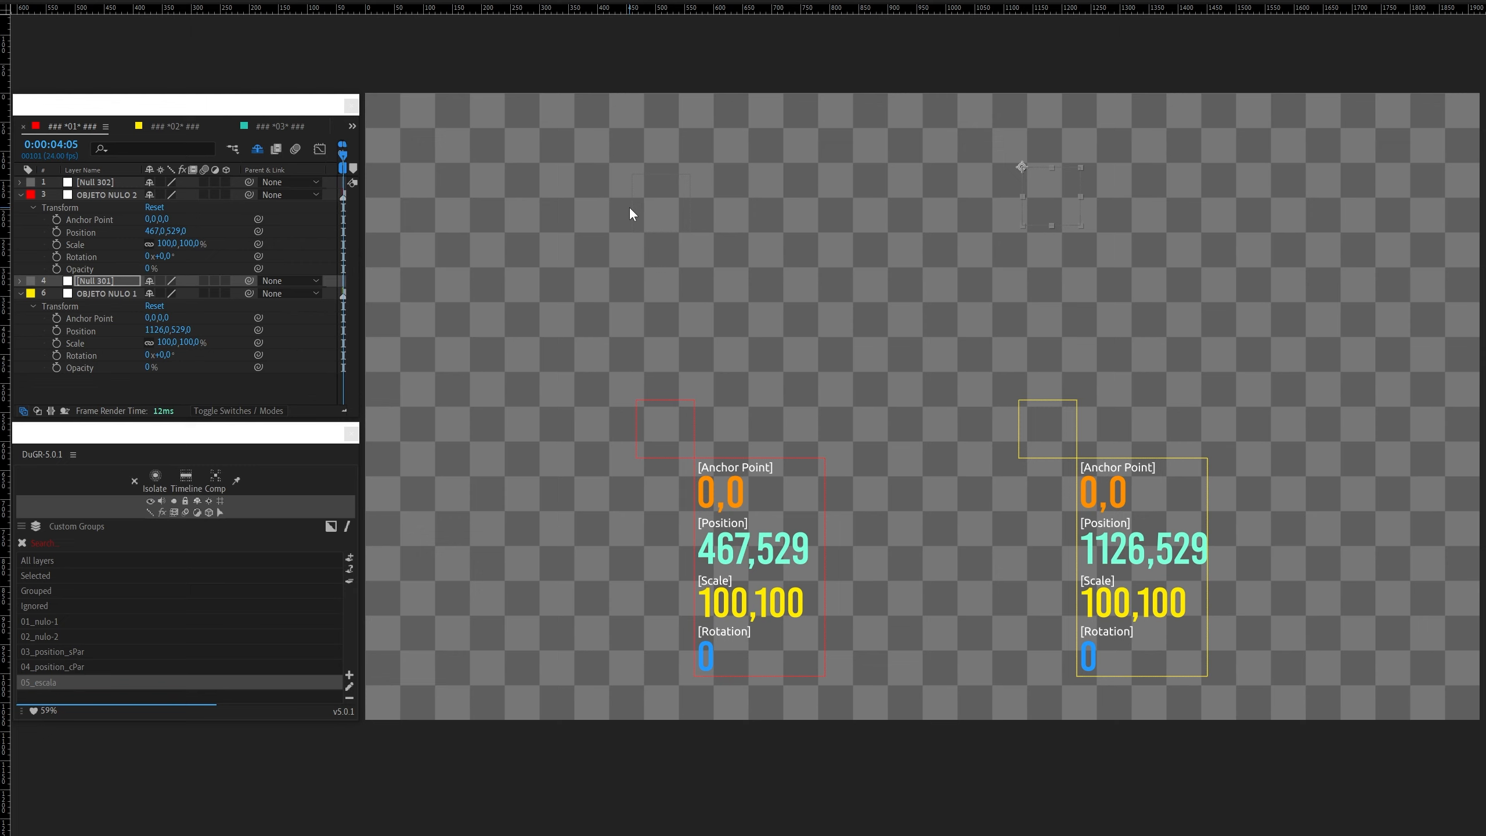
pyautogui.click(648, 212)
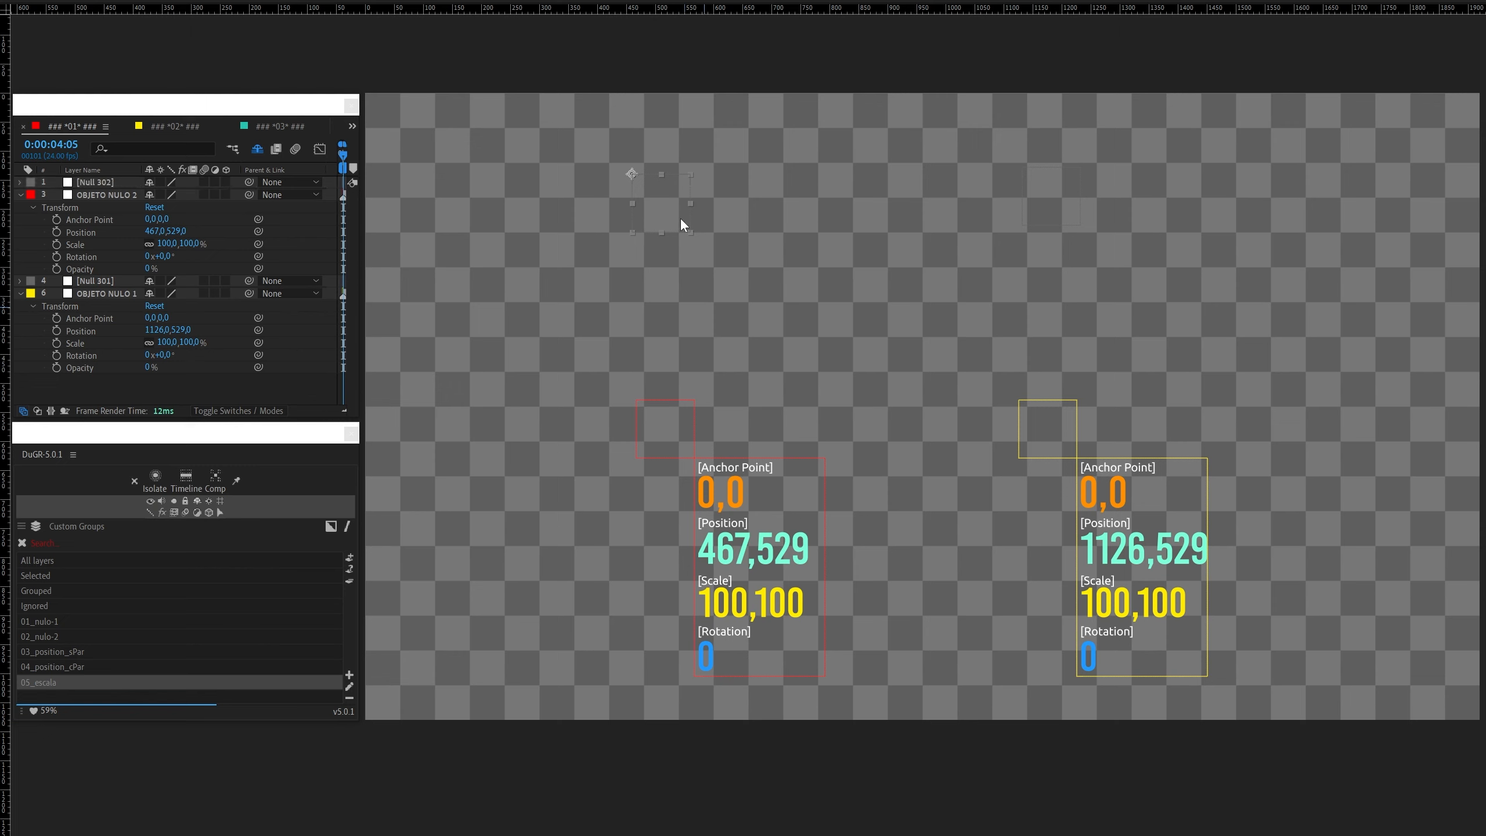
# Step: Enlarge Null 302 proportionally and set its scale to 1000%
pyautogui.moveTo(692, 232); pyautogui.dragTo(708, 265)
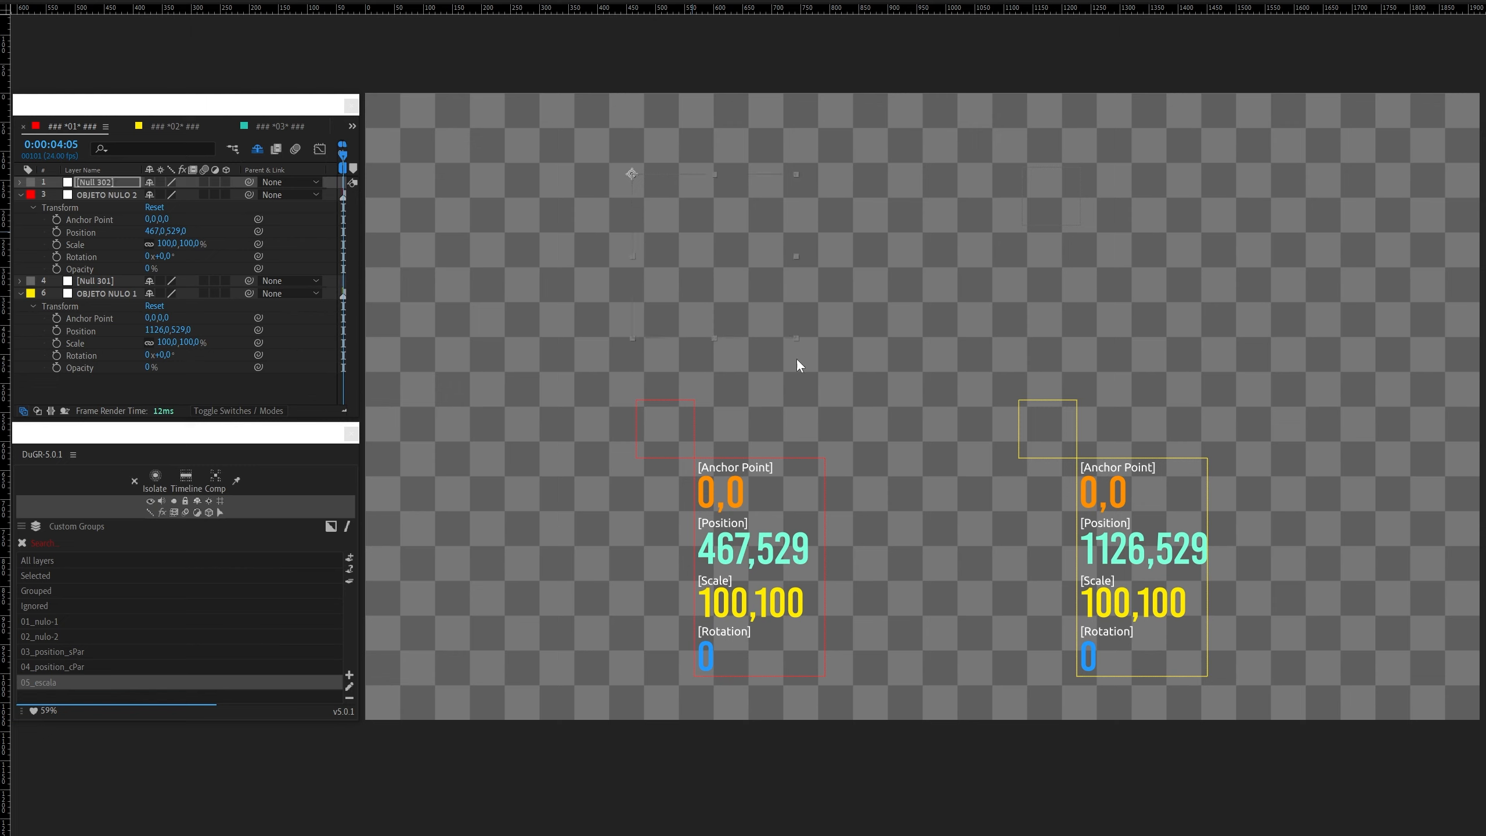
pyautogui.moveTo(1072, 639); pyautogui.dragTo(1161, 743)
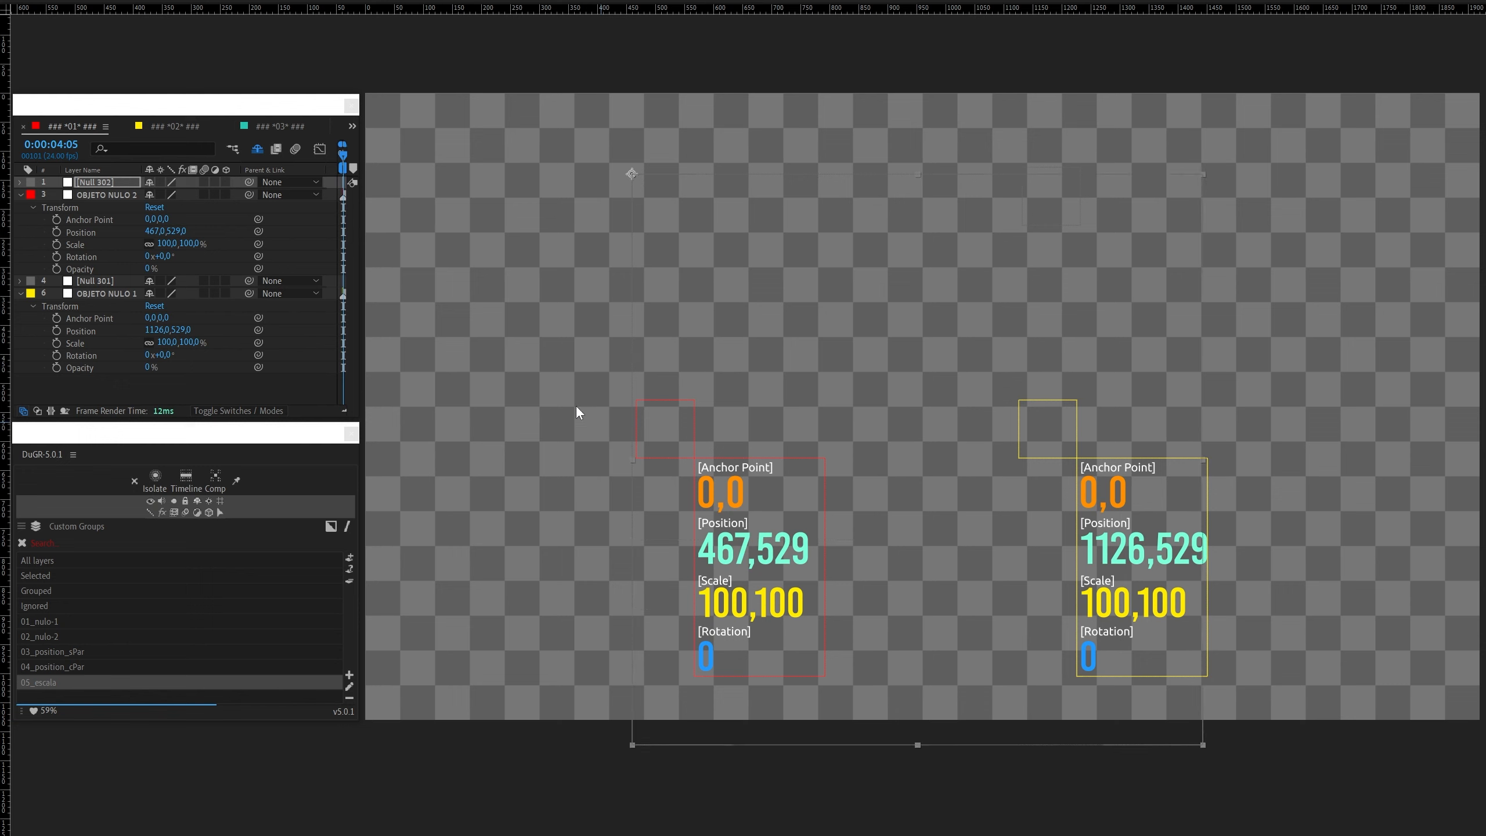
pyautogui.press('s')
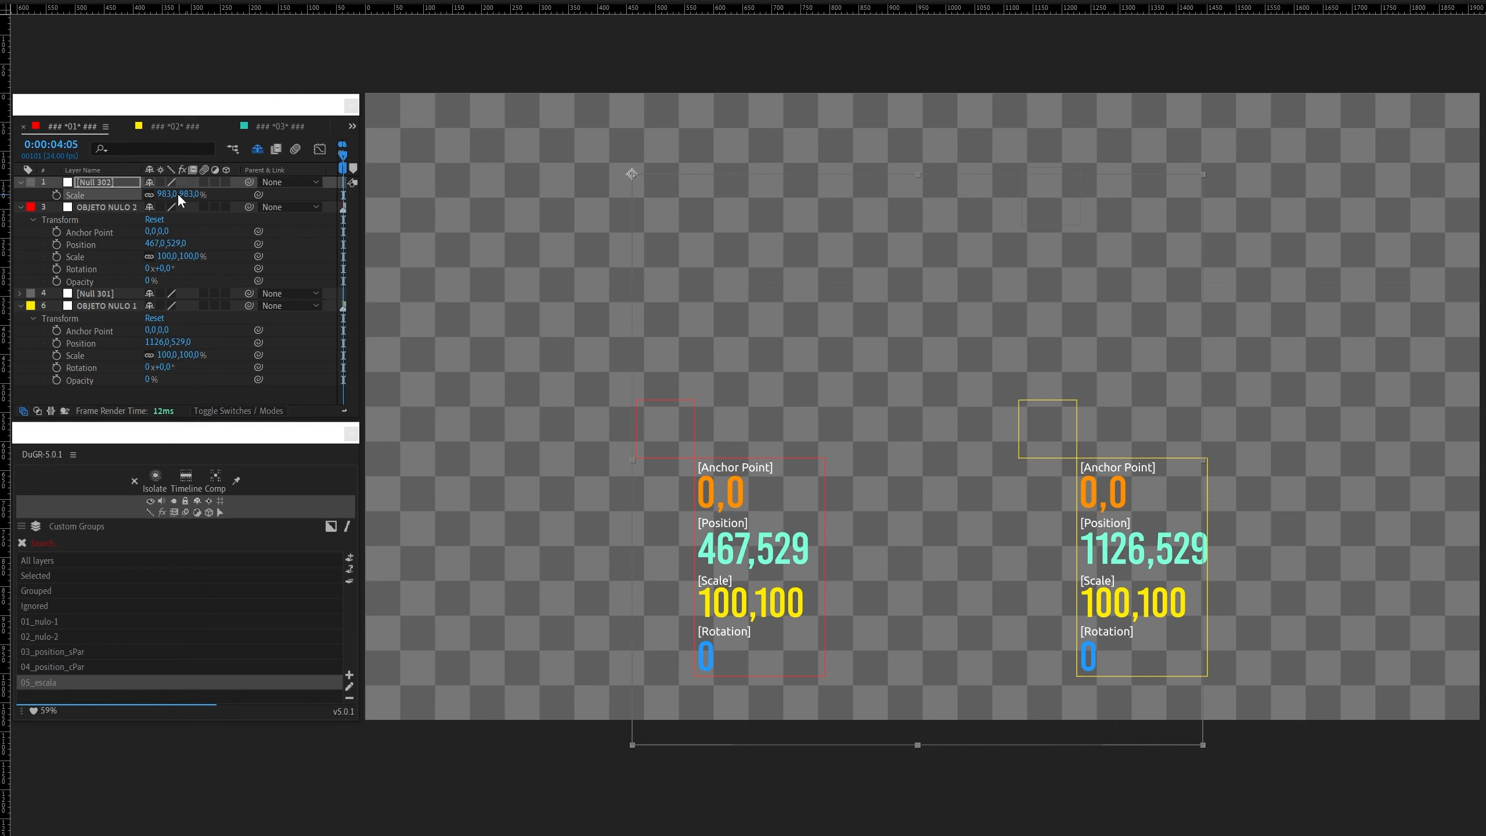
pyautogui.click(173, 195)
pyautogui.write('1000')
pyautogui.press('Return')
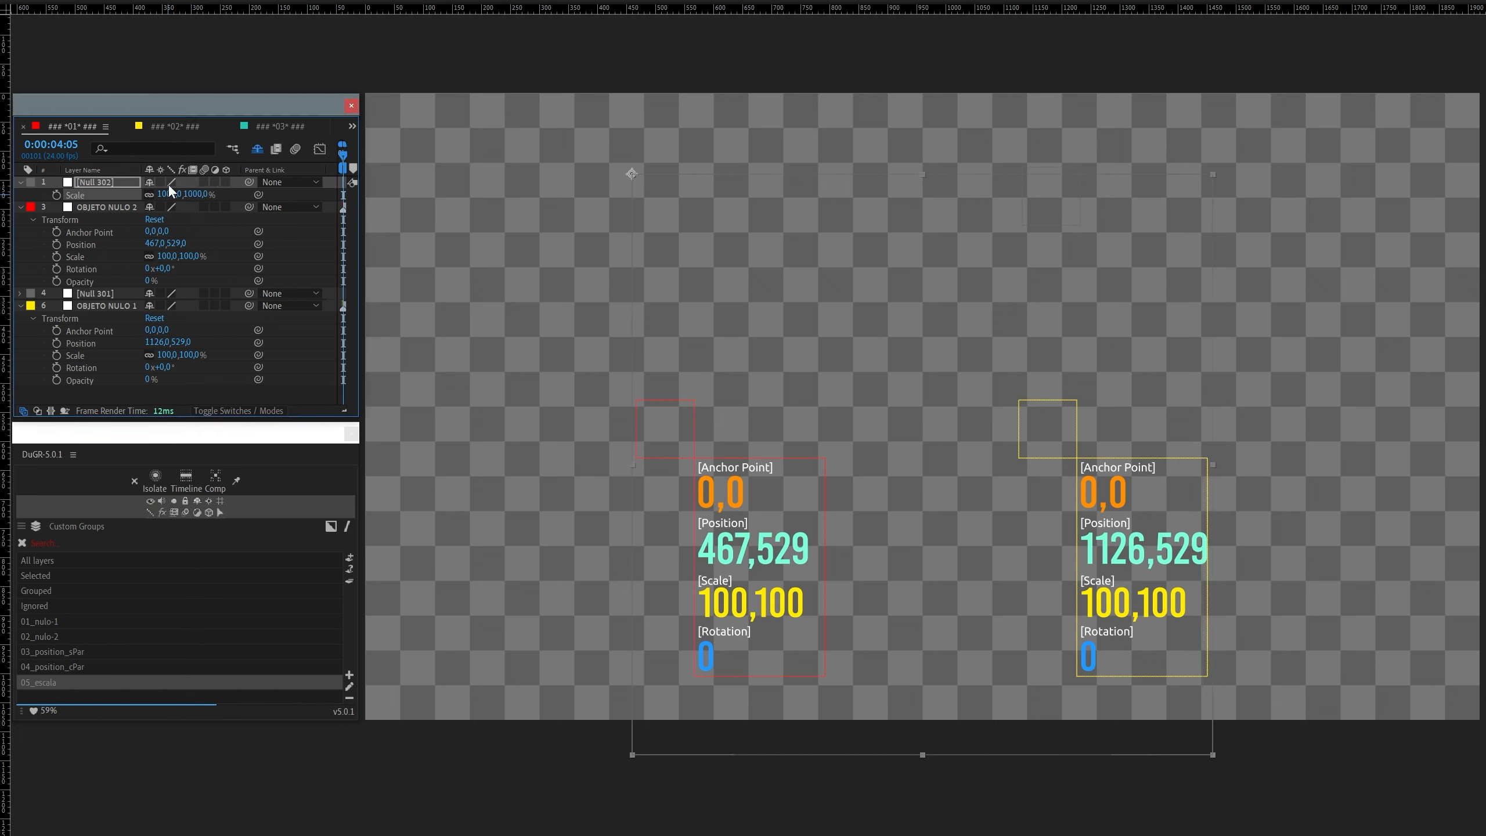
# Step: Reorder the layers so Null 302 sits below OBJETO NULO 2 and Null 301 below OBJETO NULO 1, and select Null 302
pyautogui.moveTo(98, 182); pyautogui.dragTo(102, 354)
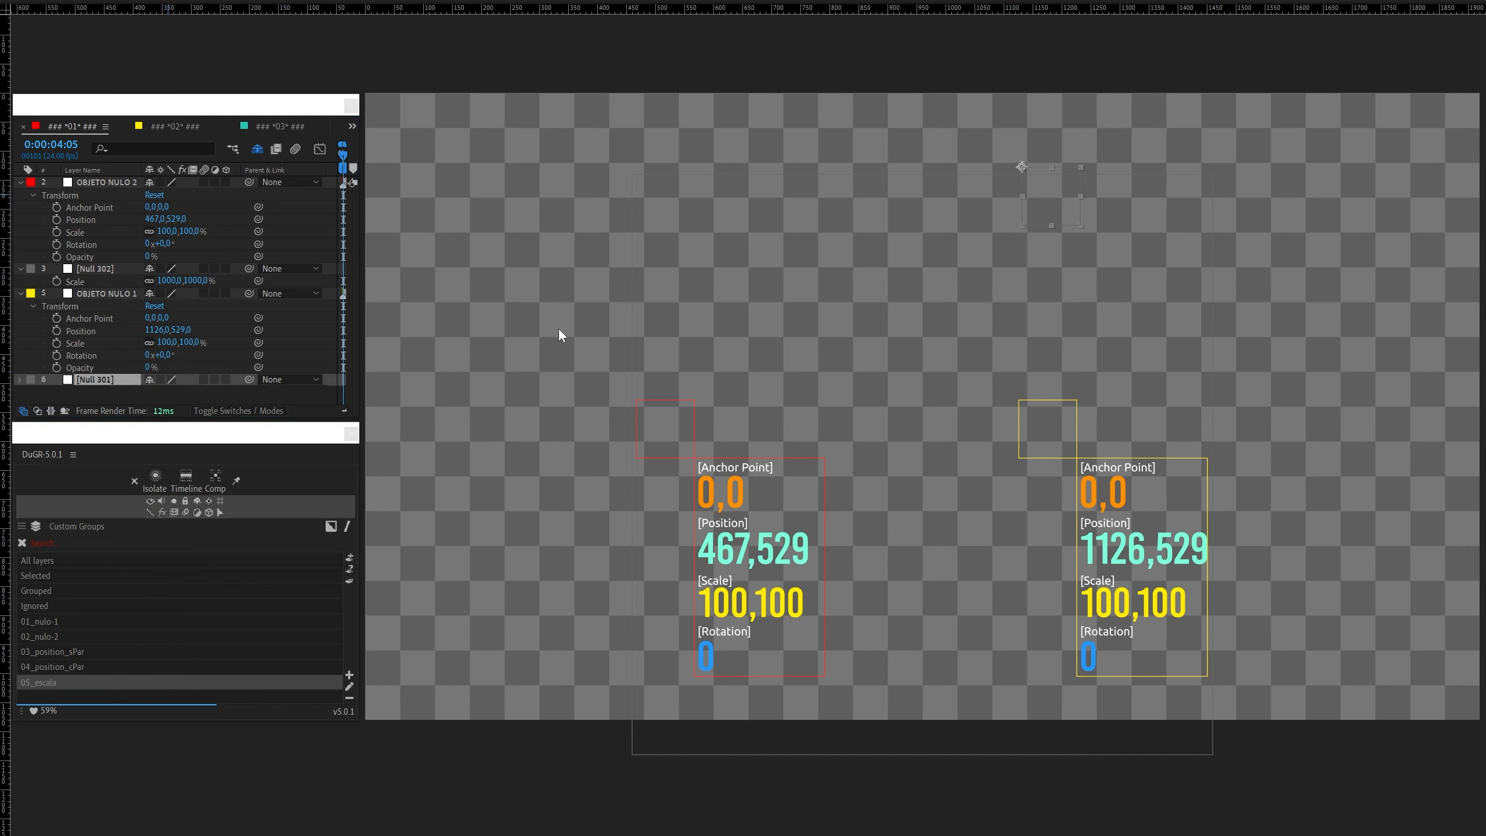
pyautogui.click(1061, 184)
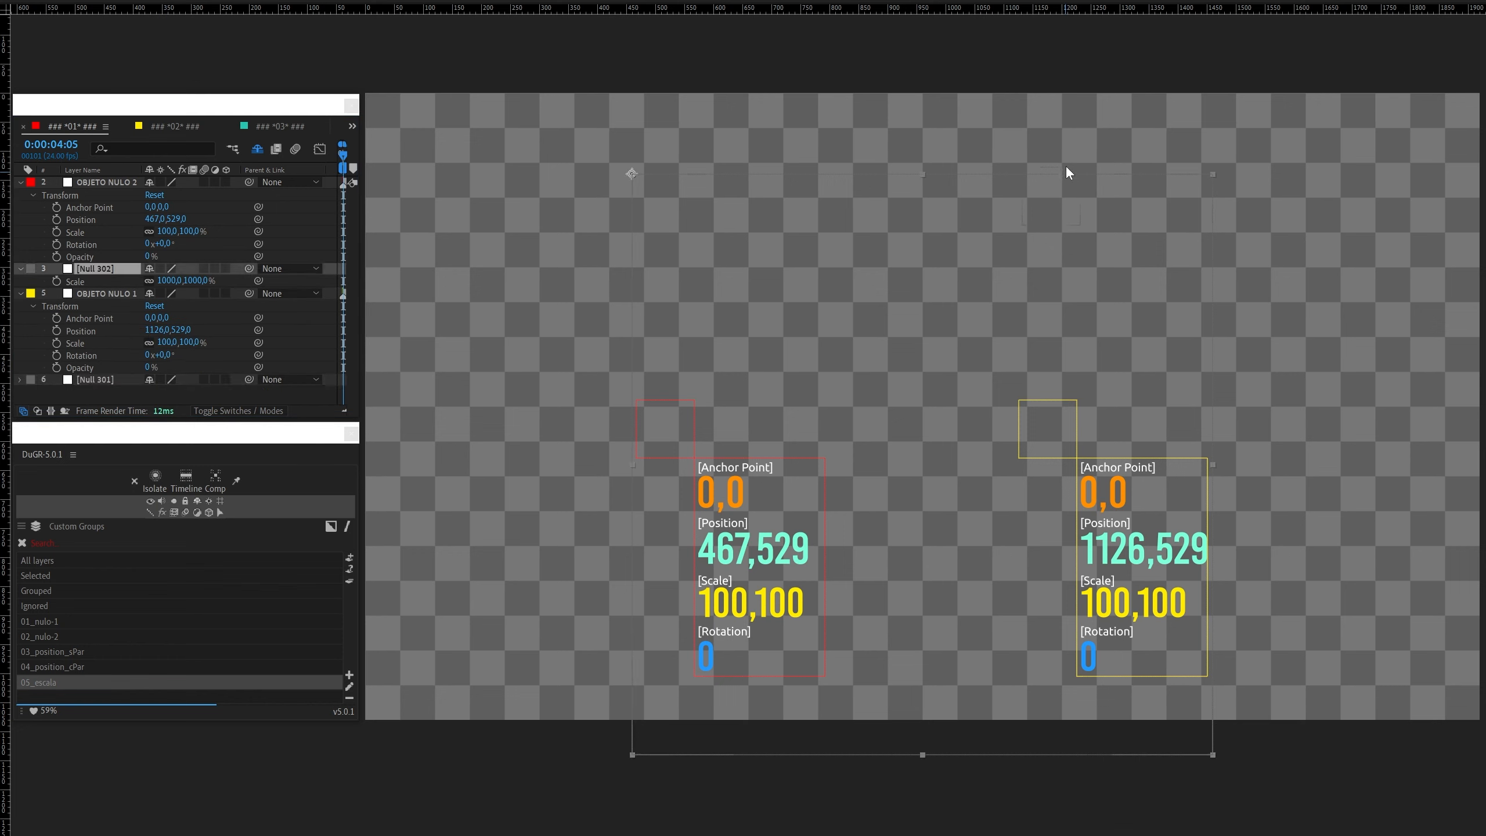
# Step: Scale Null 301 down proportionally to about 19%
pyautogui.click(1065, 166)
pyautogui.click(1064, 169)
pyautogui.moveTo(1081, 225); pyautogui.dragTo(1036, 183)
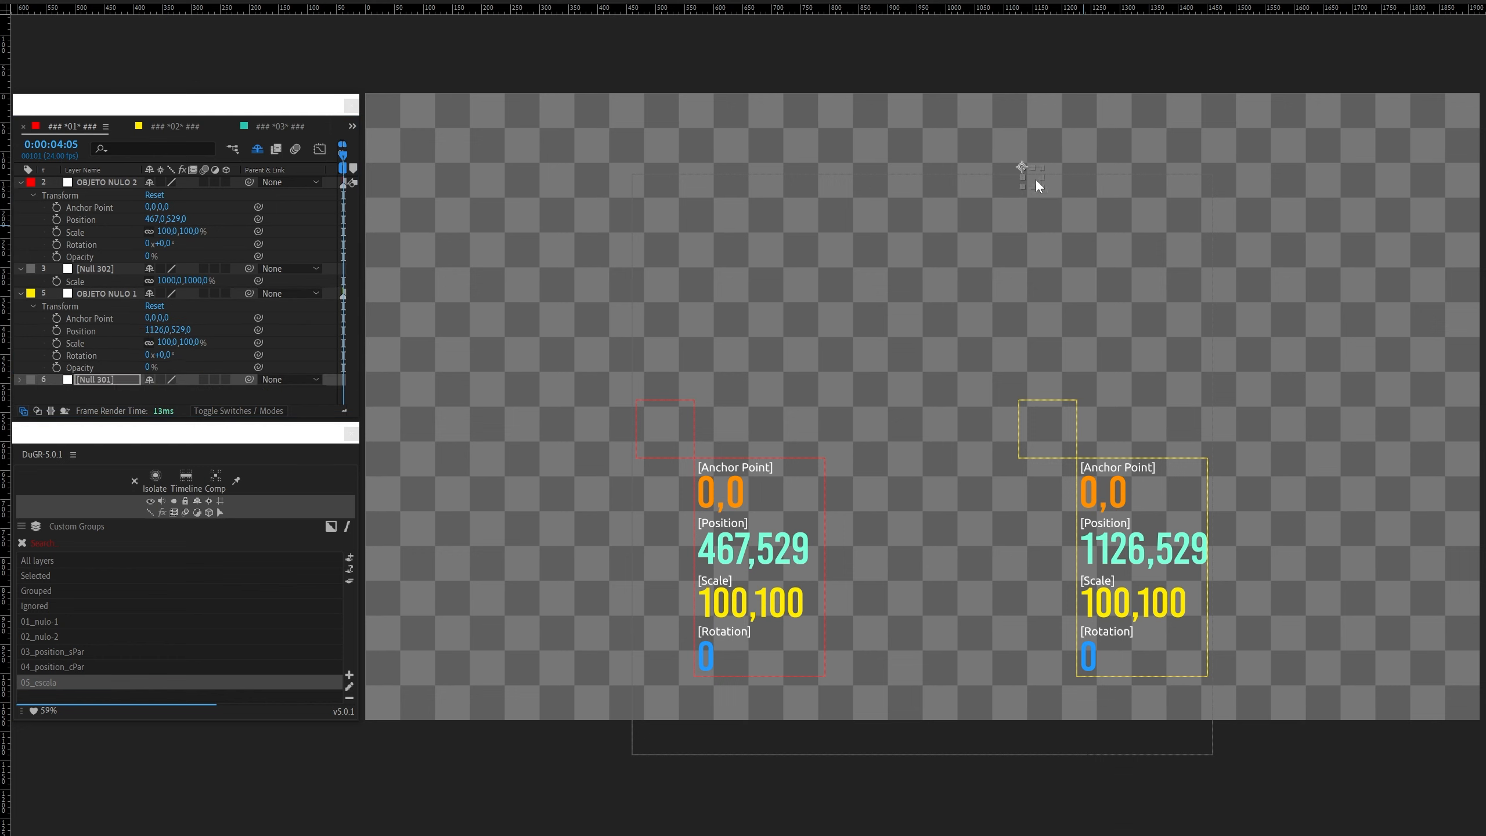
# Step: Parent OBJETO NULO 1 to Null 301 and OBJETO NULO 2 to Null 302
pyautogui.click(1049, 413)
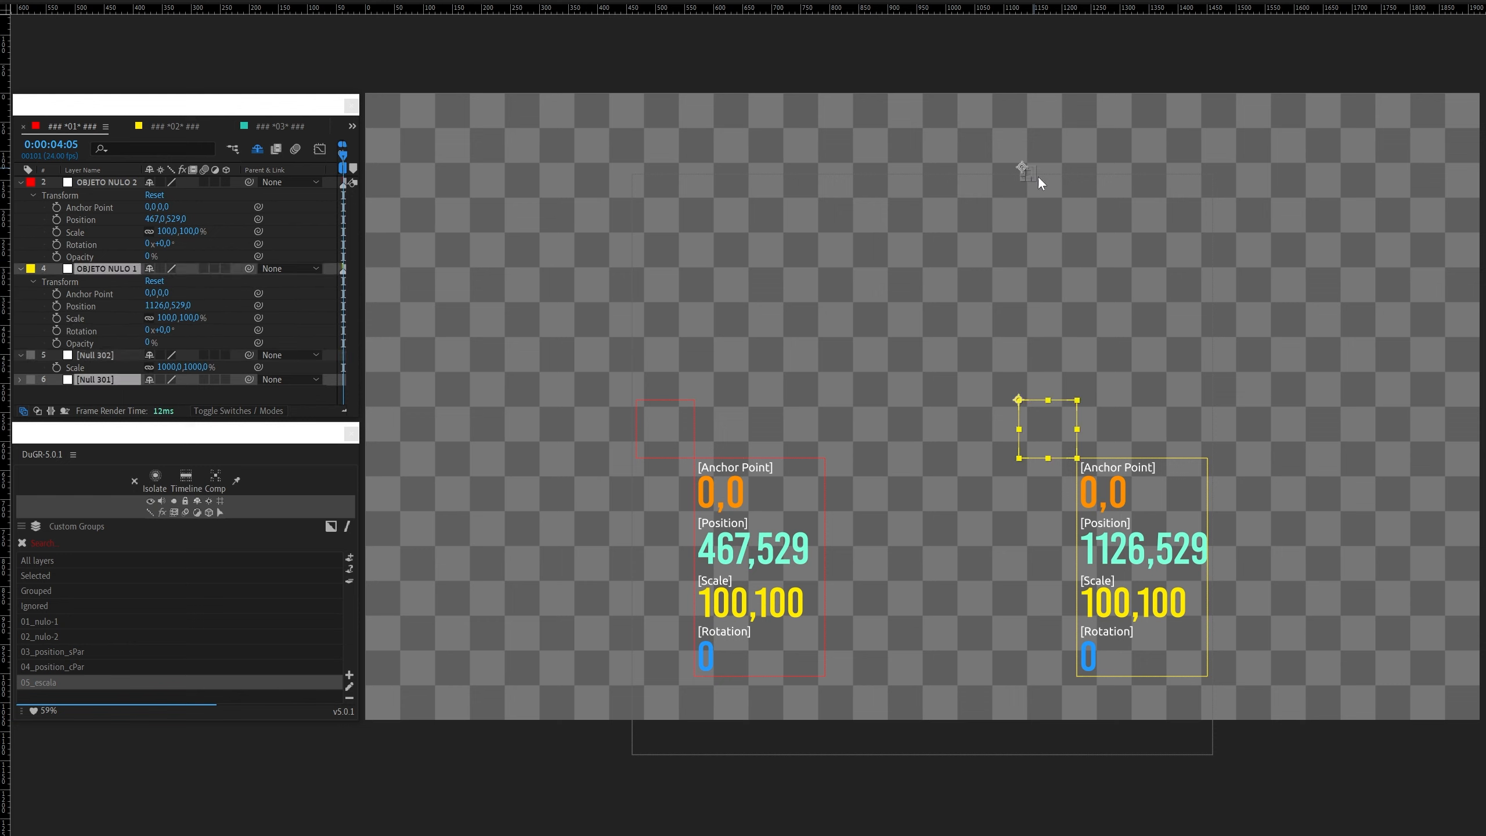
pyautogui.hotkey('shift', 'p')
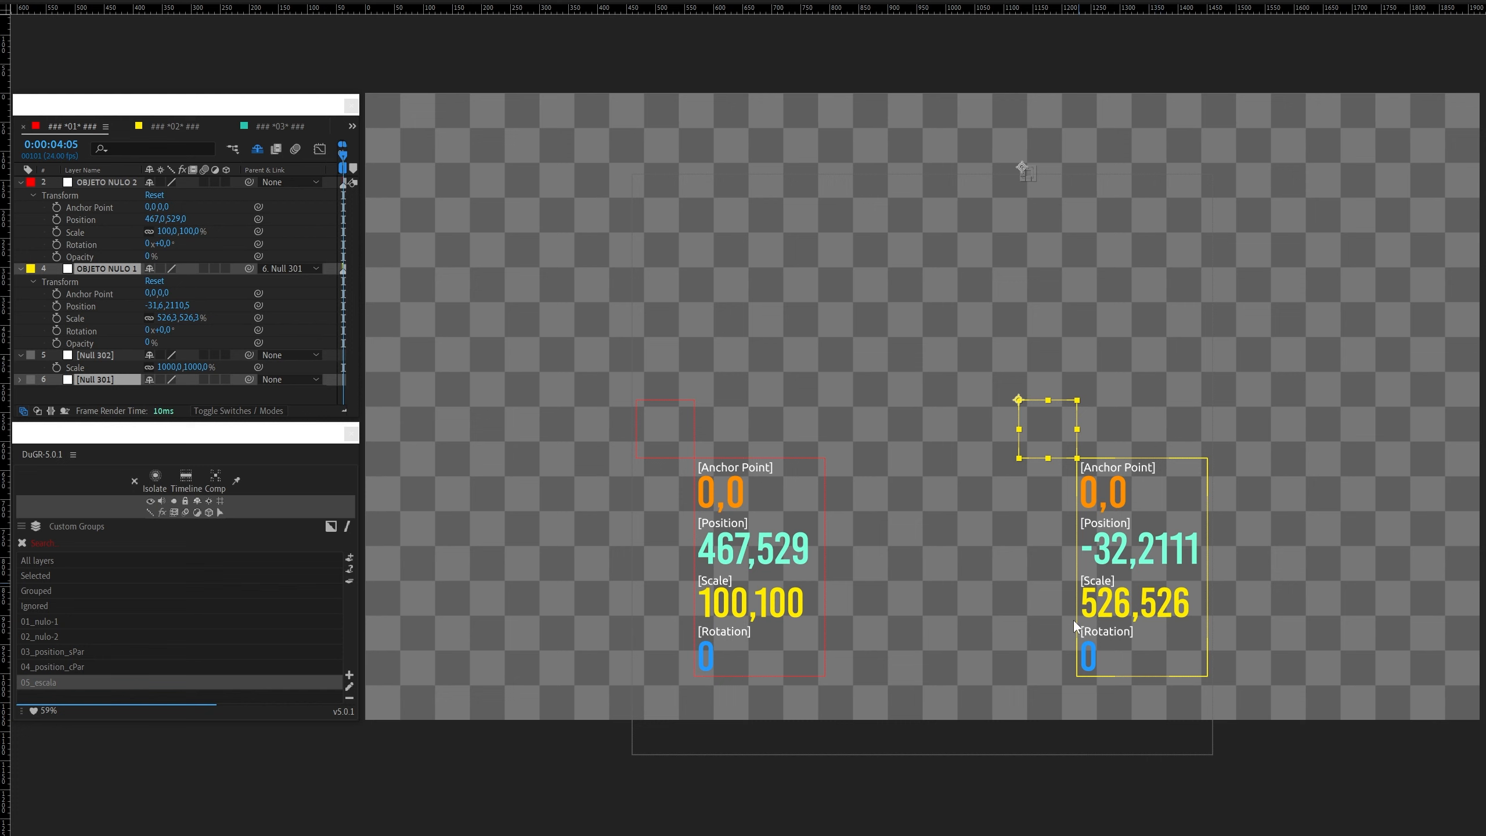
pyautogui.click(644, 419)
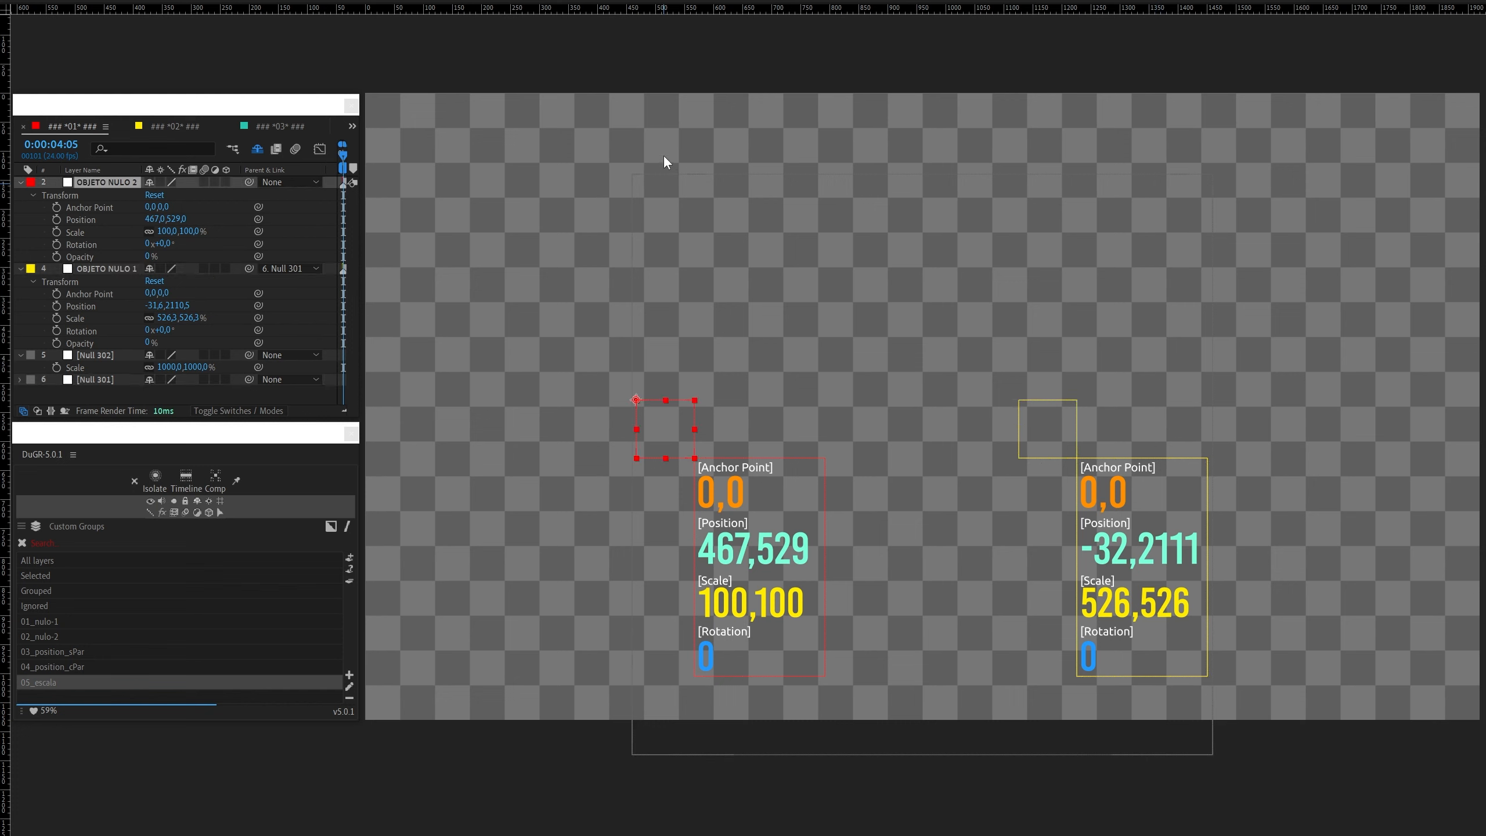
pyautogui.keyDown('shift'); pyautogui.click(657, 186); pyautogui.keyUp('shift')
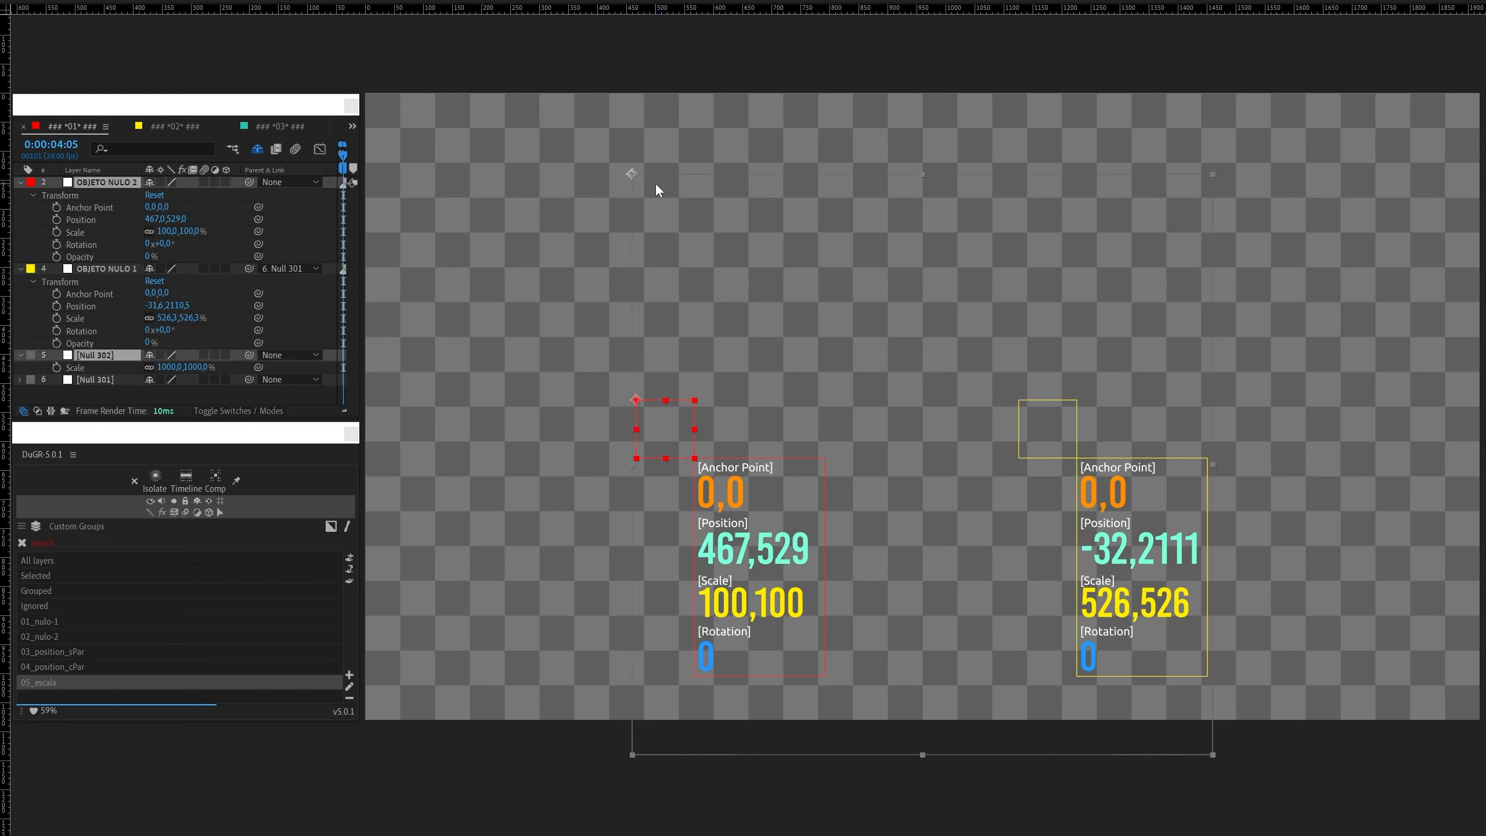
pyautogui.hotkey('shift', 'p')
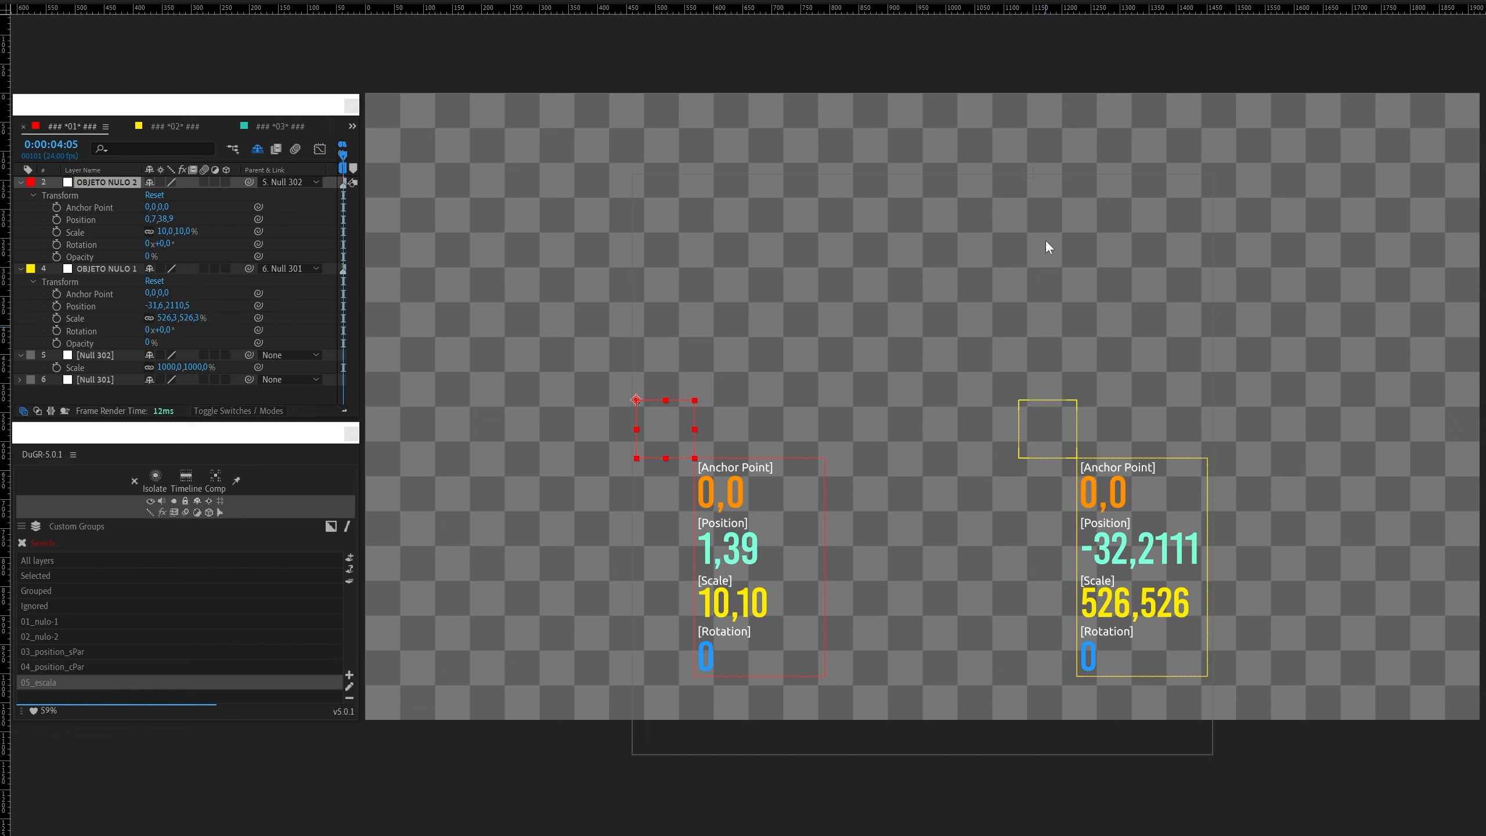
# Step: Remove the parent of OBJETO NULO 2 and link the layer to Null 302 again
pyautogui.click(1027, 174)
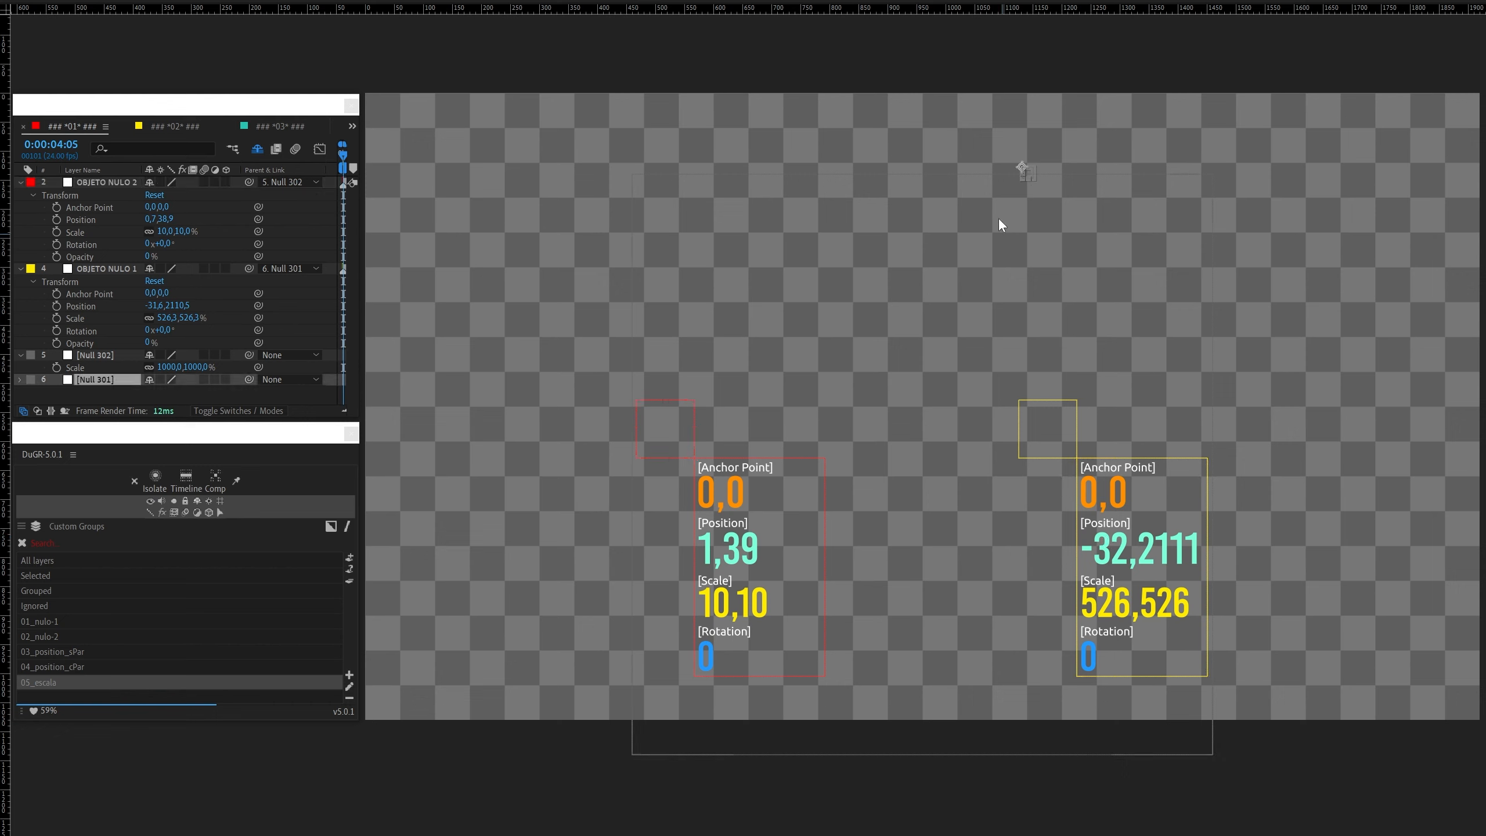
pyautogui.click(1037, 423)
pyautogui.click(709, 532)
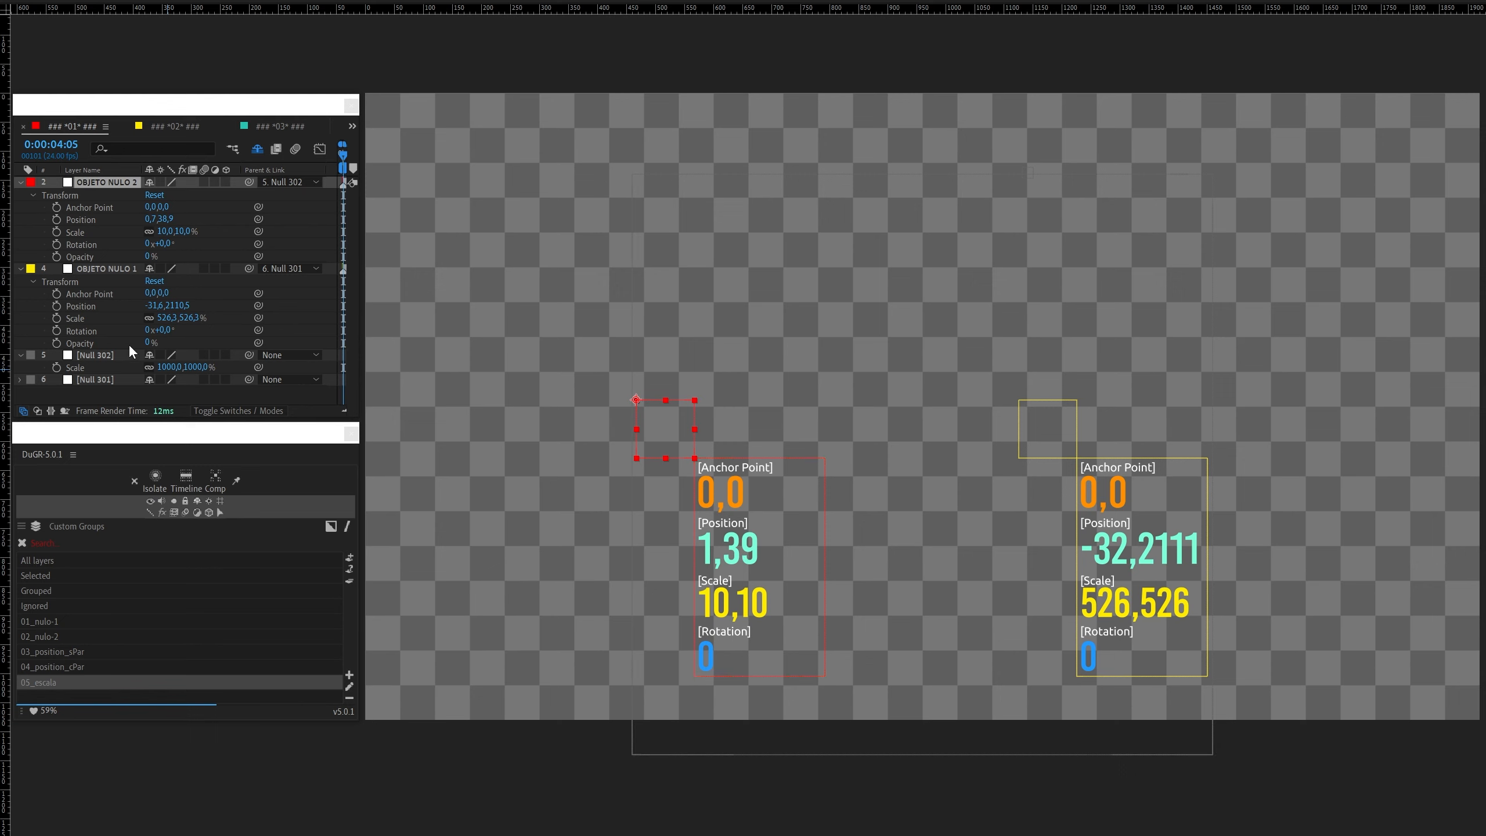
pyautogui.keyDown('ctrl'); pyautogui.click(249, 182); pyautogui.keyUp('ctrl')
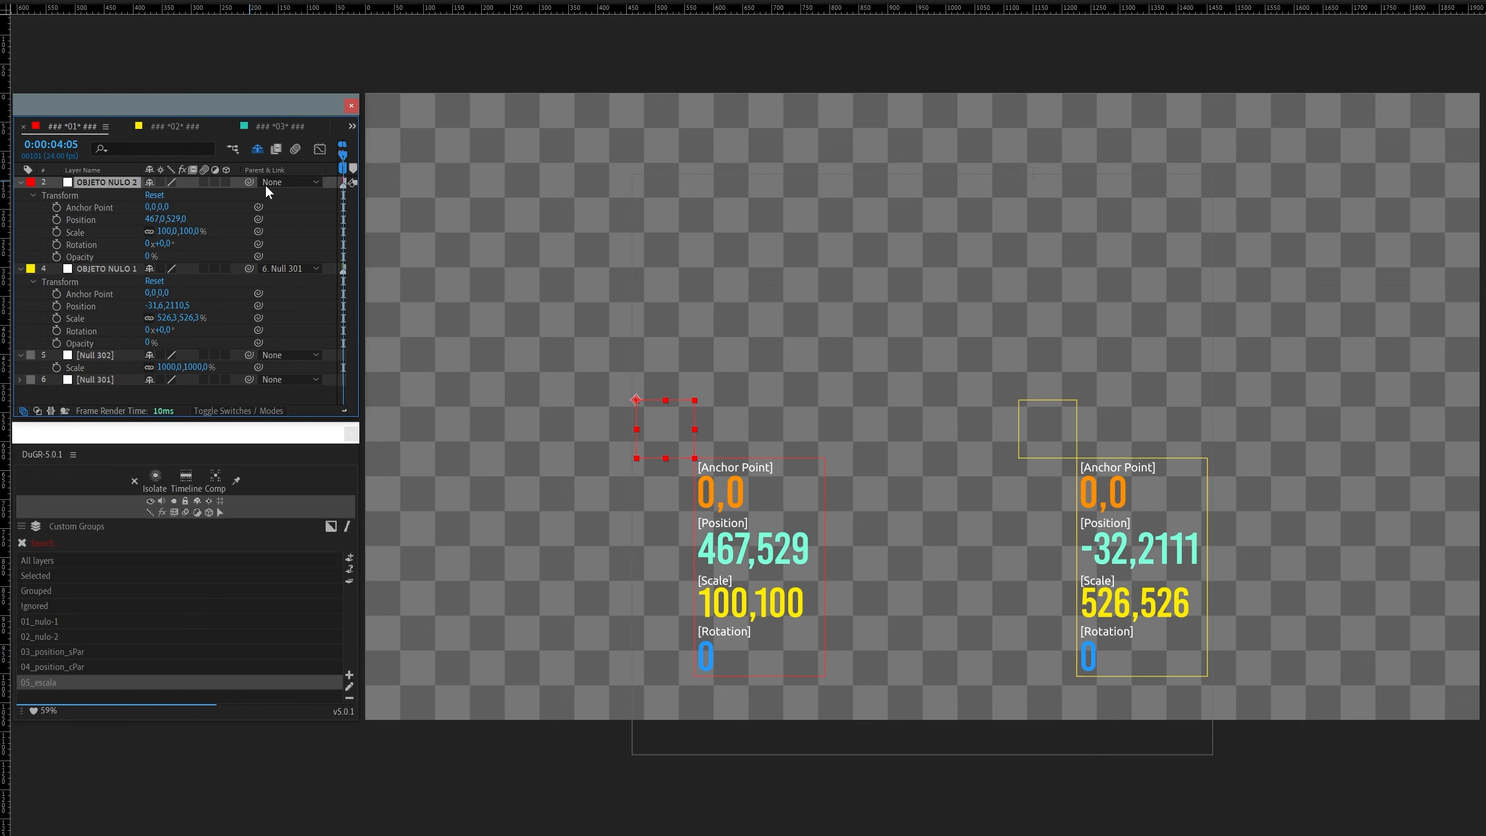
pyautogui.moveTo(244, 181); pyautogui.dragTo(117, 355)
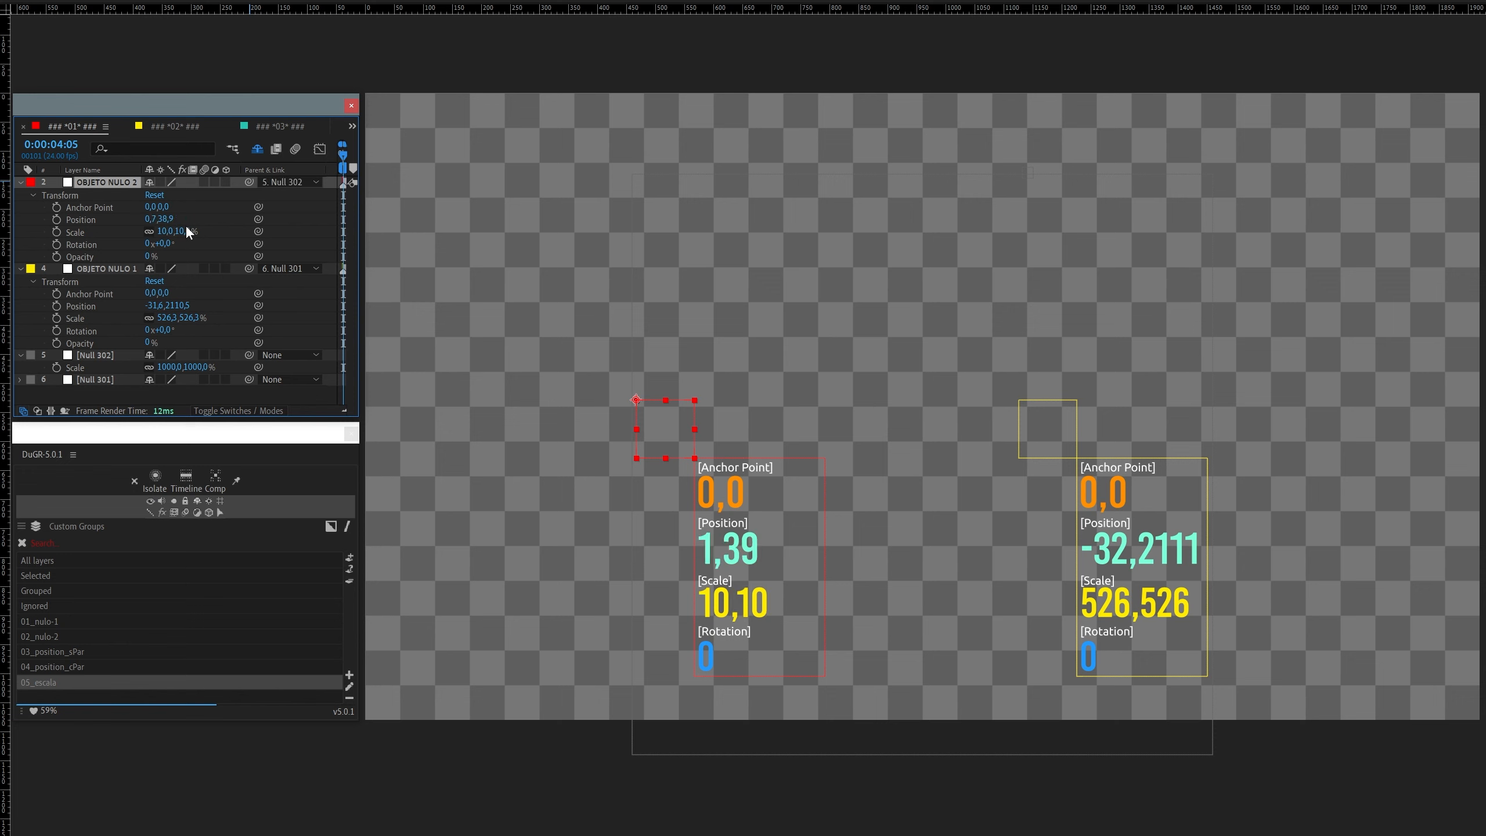
# Step: Try adding 50 to the X position of OBJETO NULO 2, and undo the change
pyautogui.click(152, 217)
pyautogui.write('+')
pyautogui.write(' 5')
pyautogui.write('0')
pyautogui.click(294, 220)
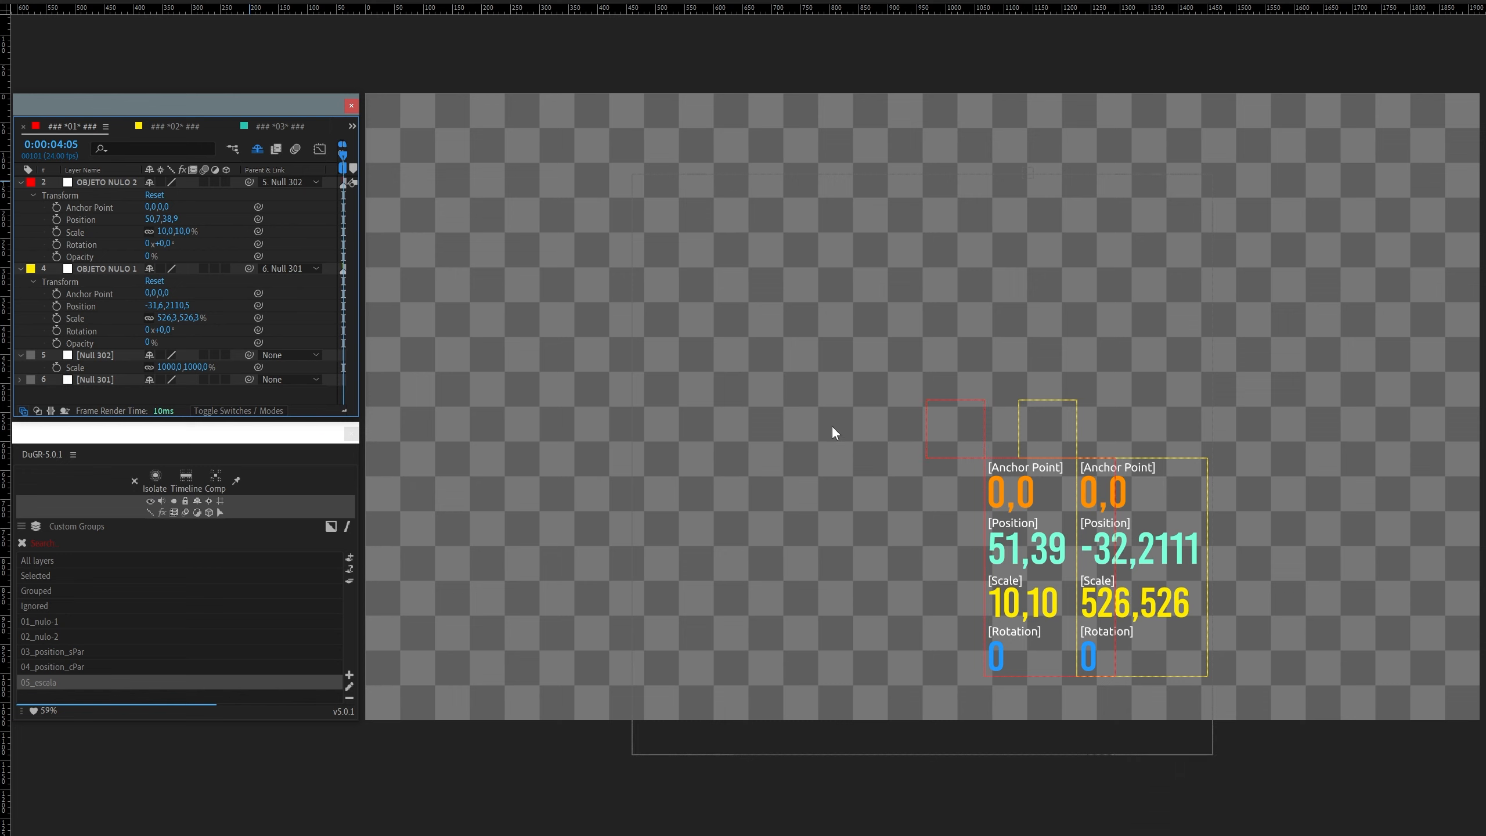
pyautogui.hotkey('ctrl', 'z')
# Step: Try adding 50 to the X position of OBJETO NULO 1, and undo the change
pyautogui.click(105, 268)
pyautogui.click(155, 305)
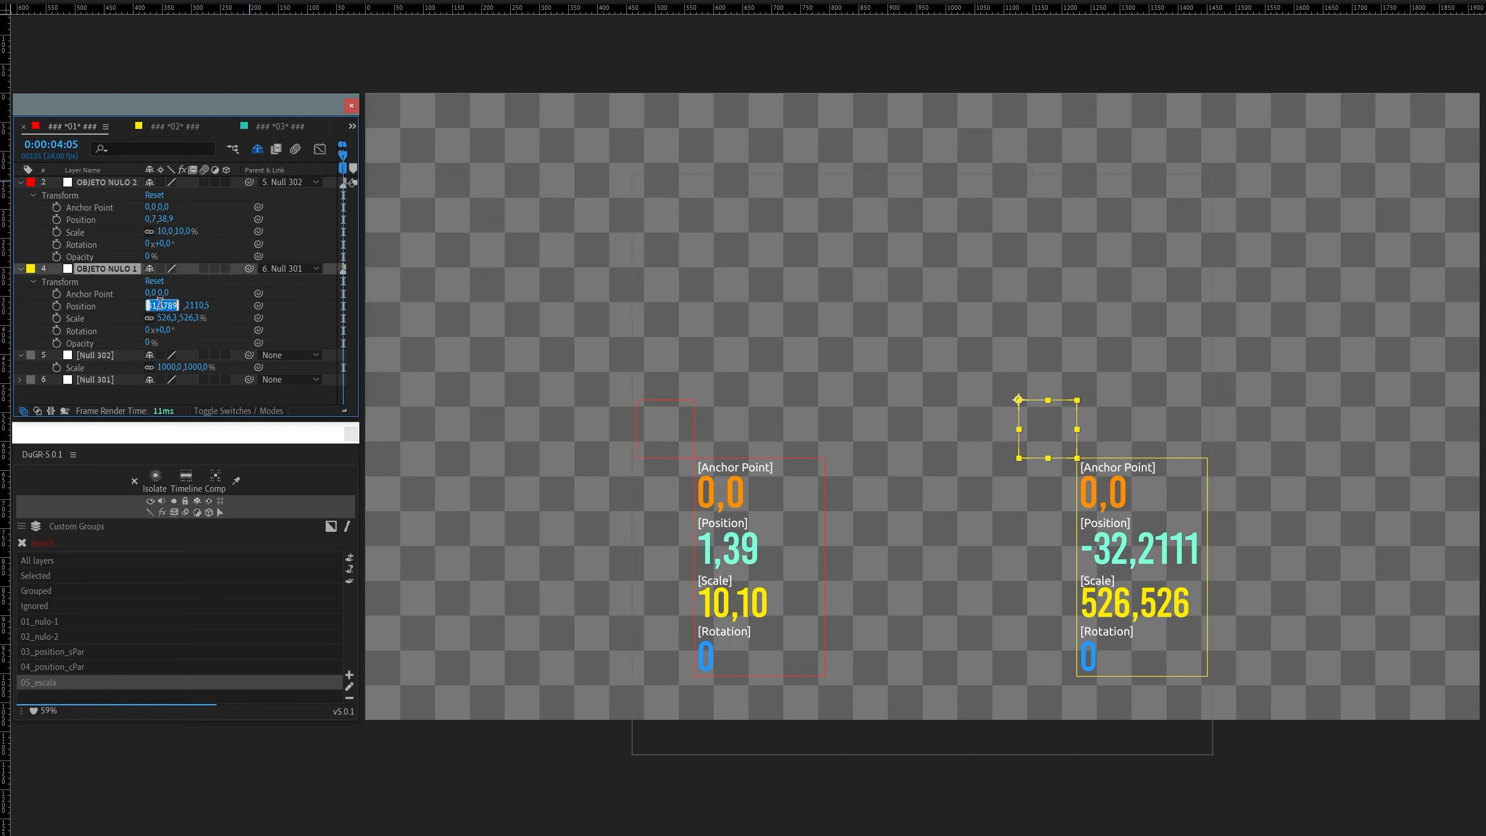
pyautogui.press('End')
pyautogui.write('+ 50')
pyautogui.click(293, 296)
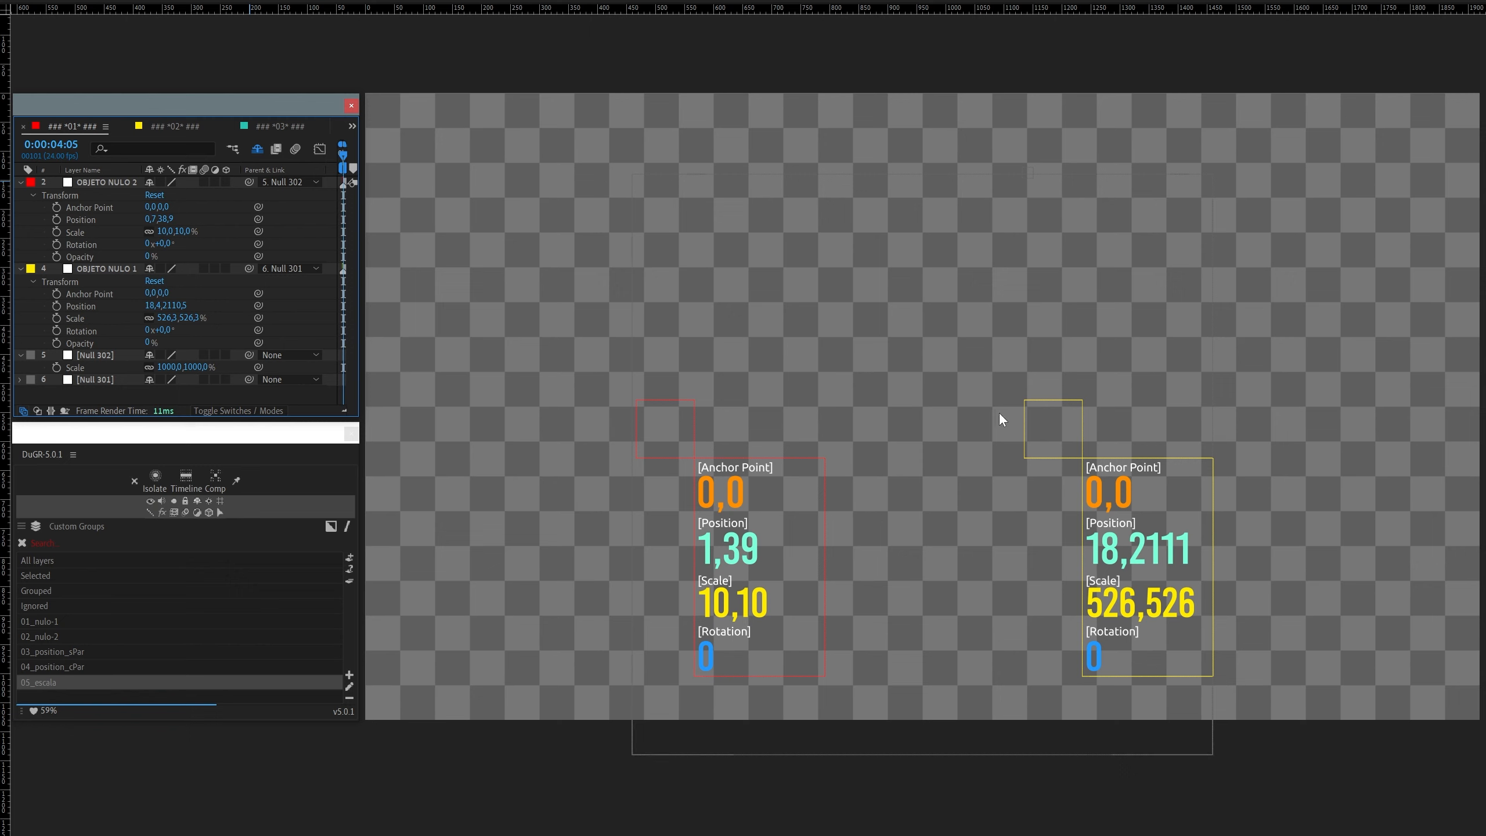
pyautogui.hotkey('ctrl', 'z')
pyautogui.click(611, 628)
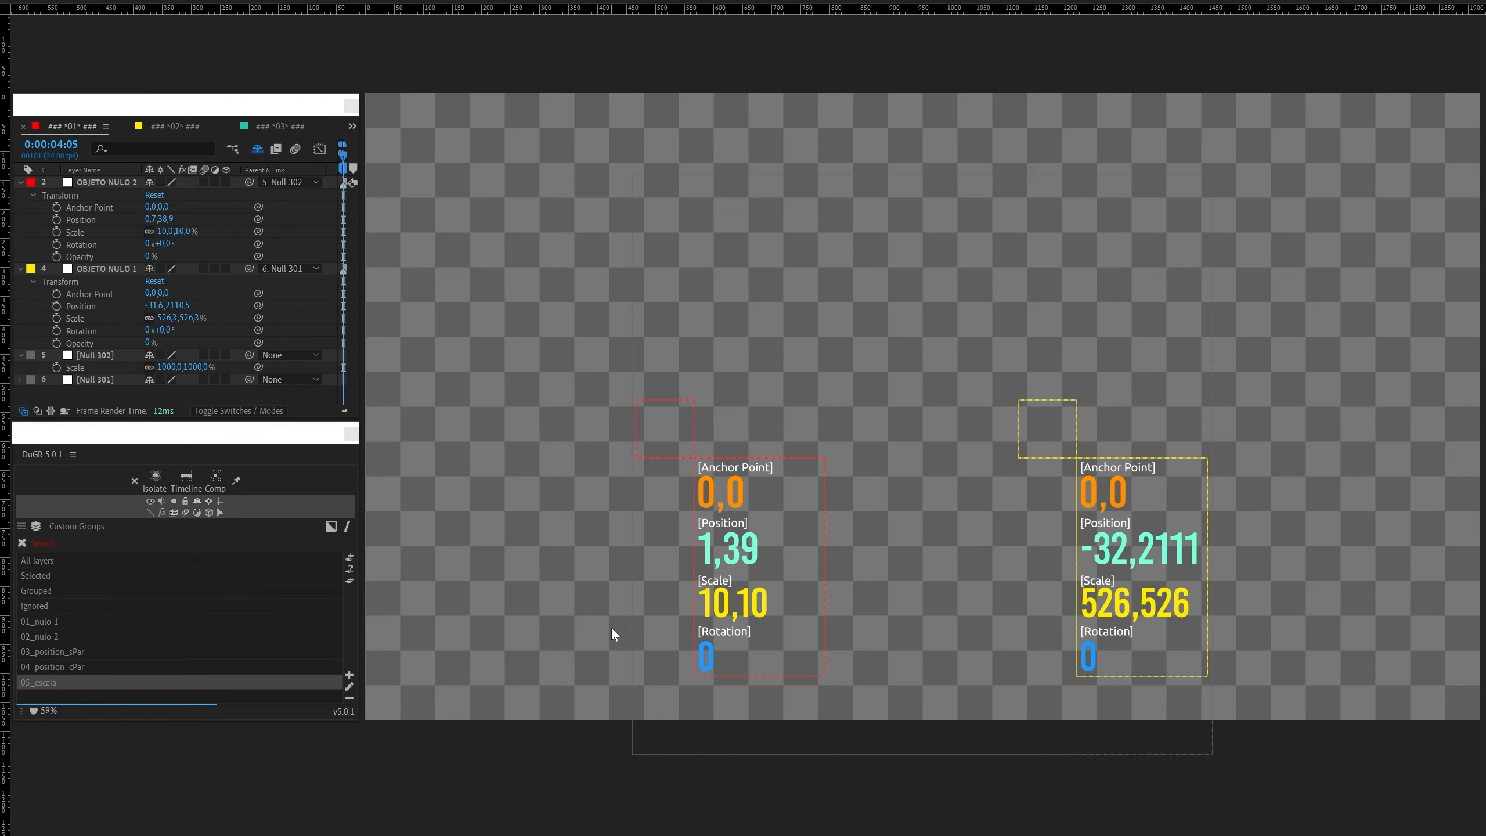
# Step: Reveal the scale property of Null 301 to compare it with the scale of its child, OBJETO NULO 1
pyautogui.click(1050, 422)
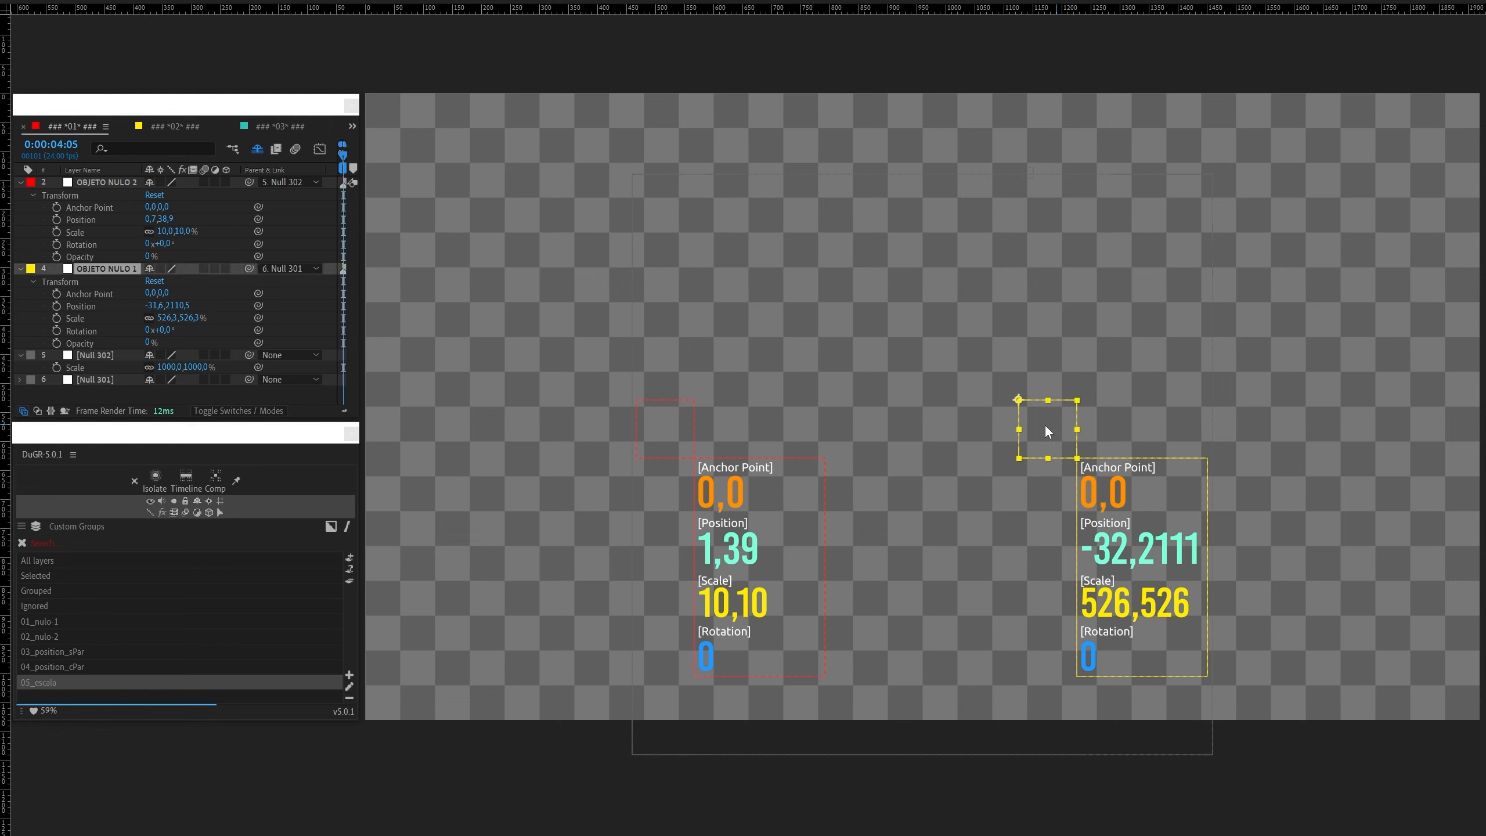
pyautogui.click(662, 446)
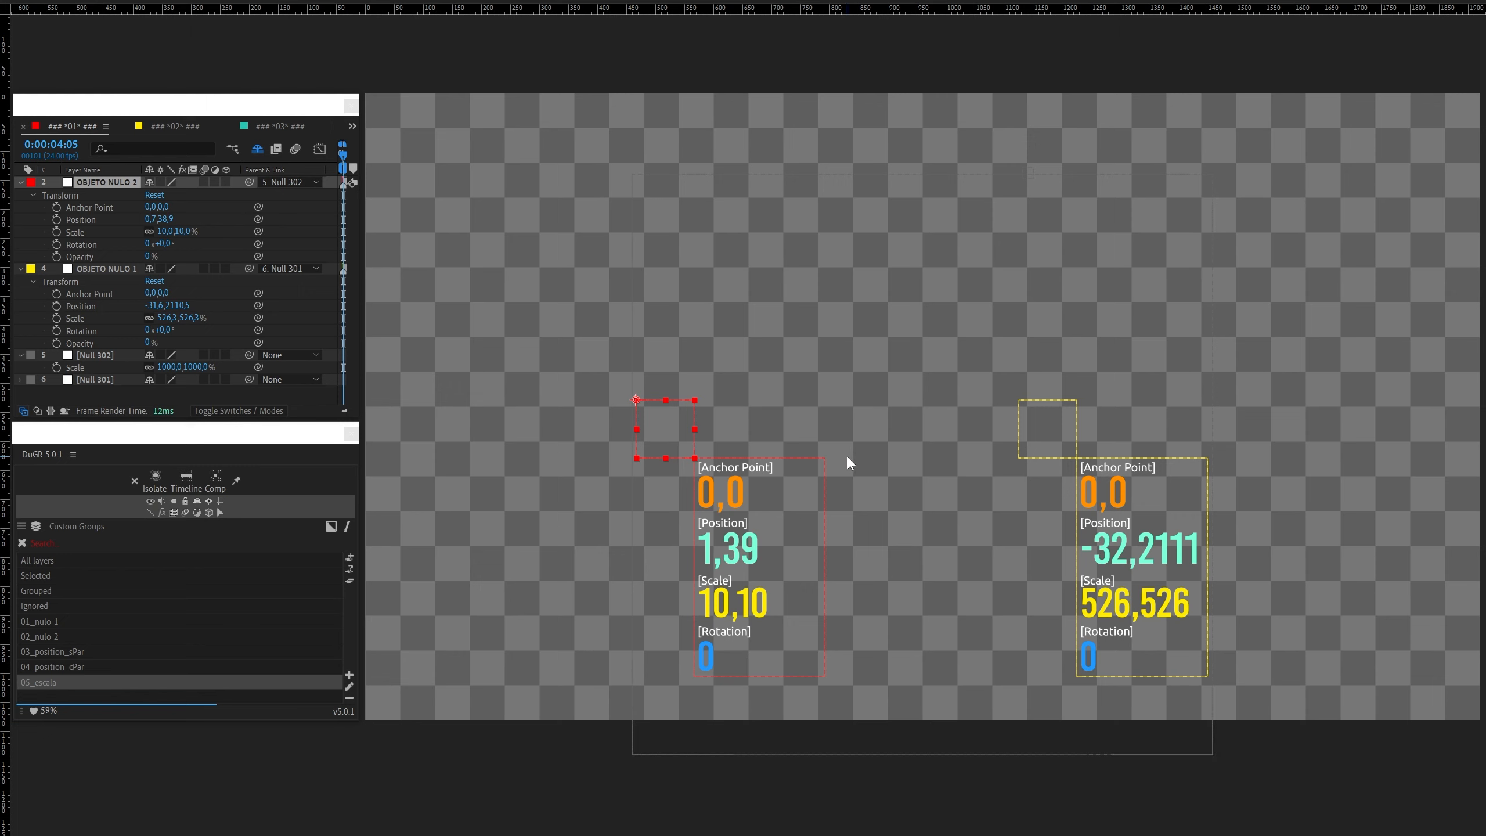
pyautogui.click(552, 367)
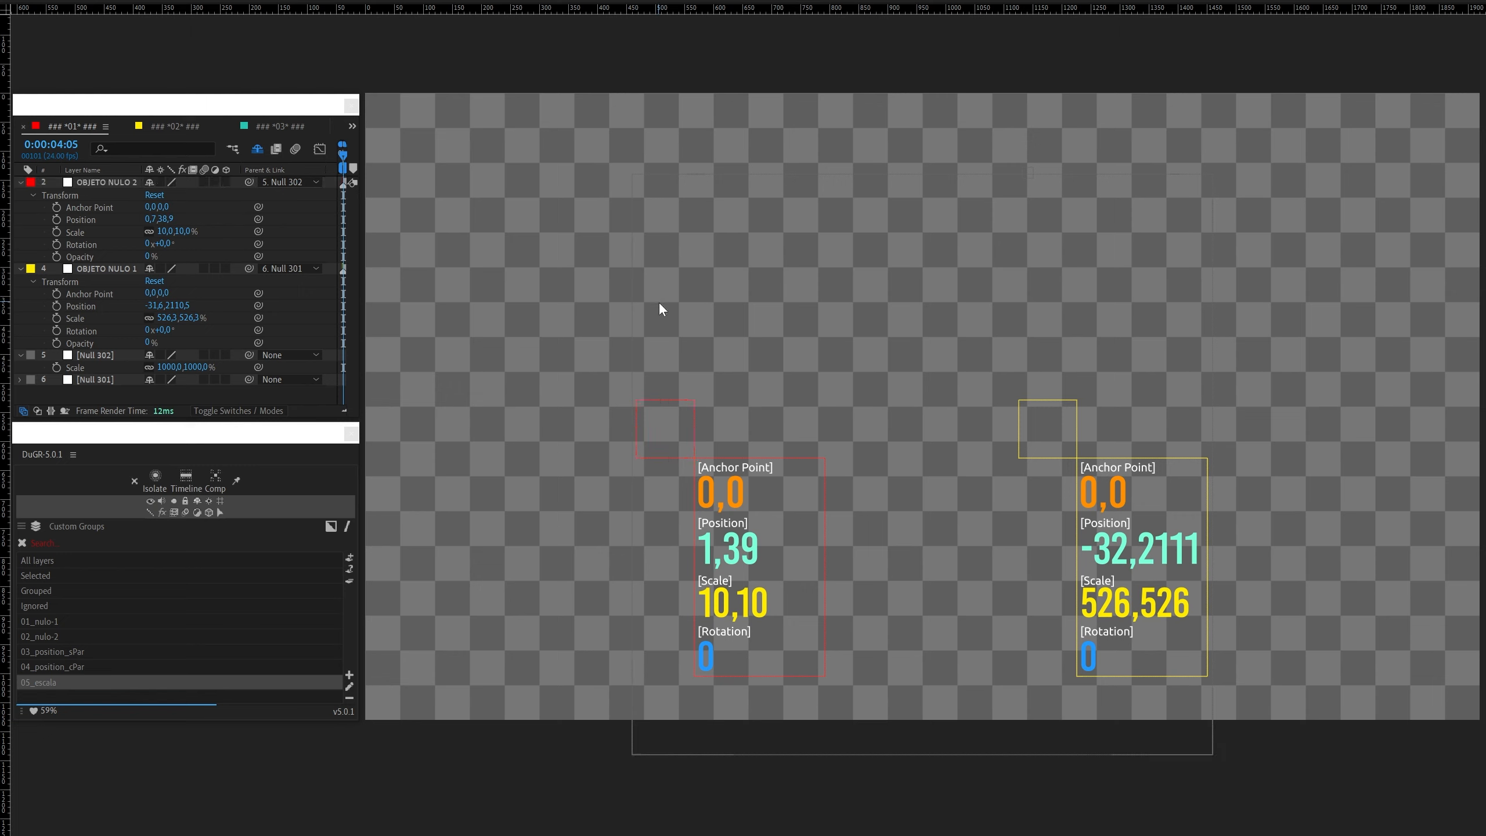
pyautogui.click(657, 426)
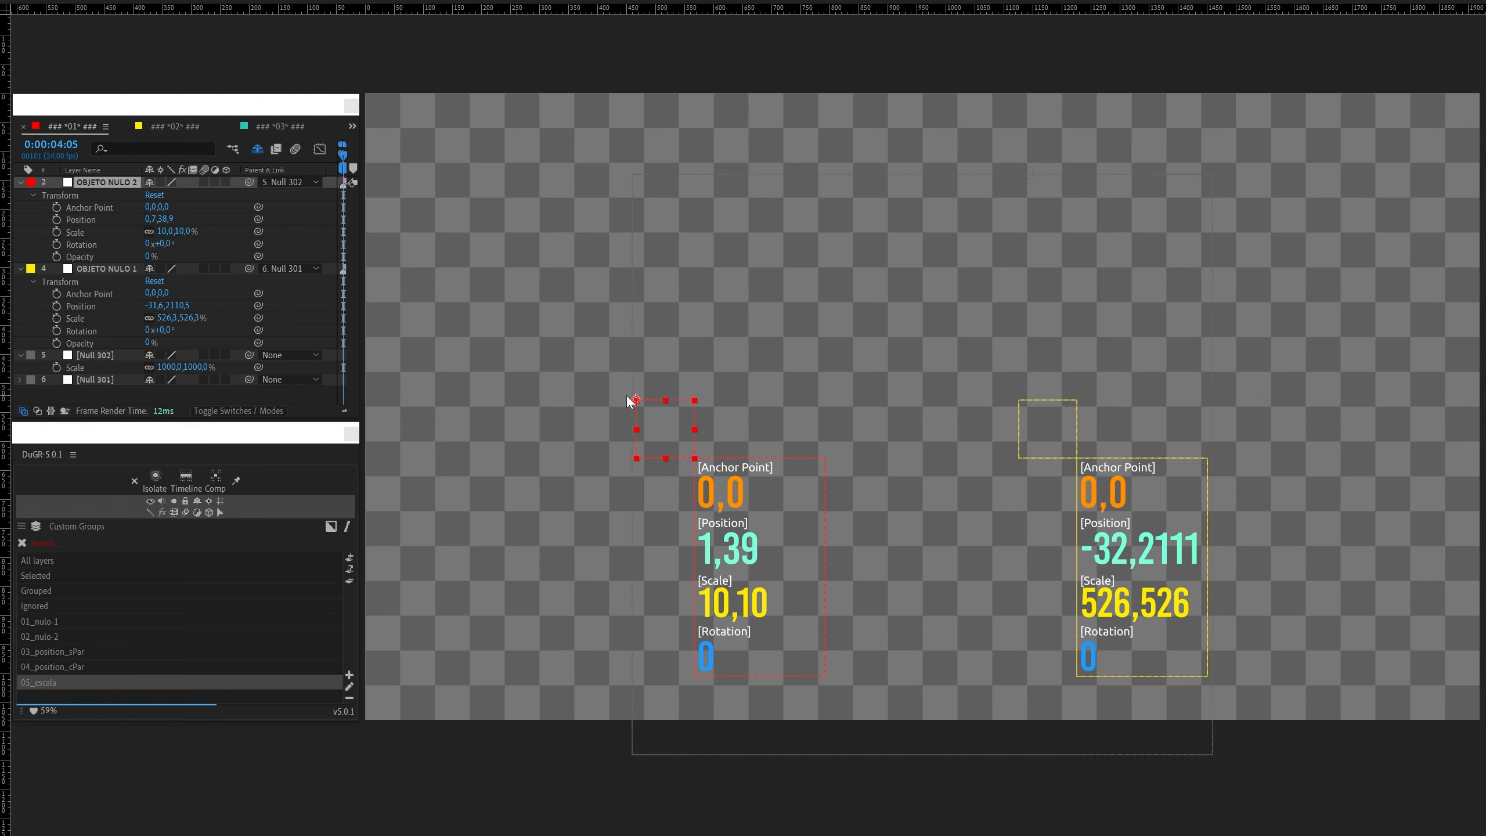
pyautogui.click(1030, 167)
pyautogui.press('s')
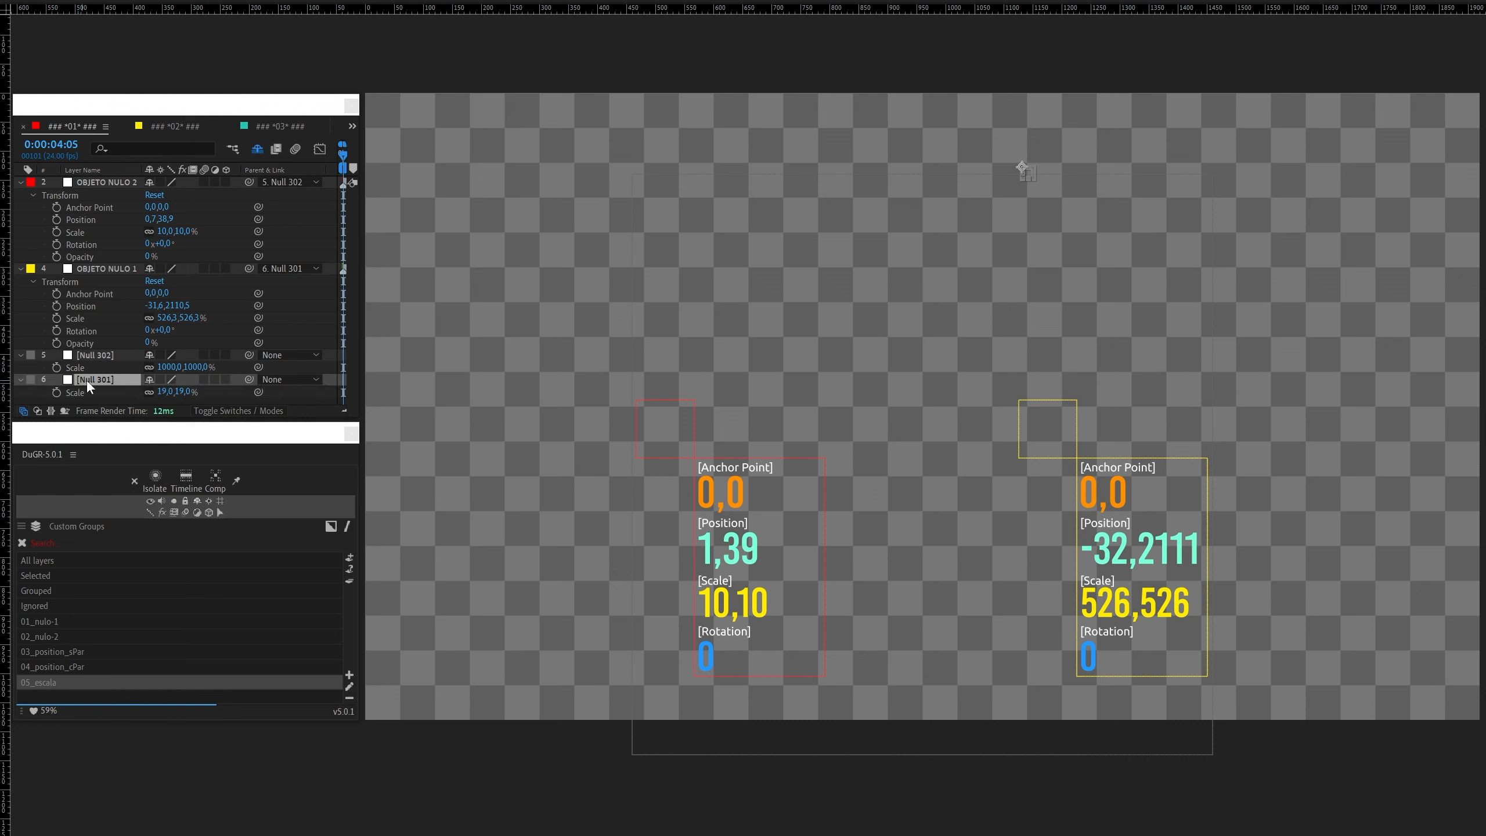
pyautogui.click(174, 397)
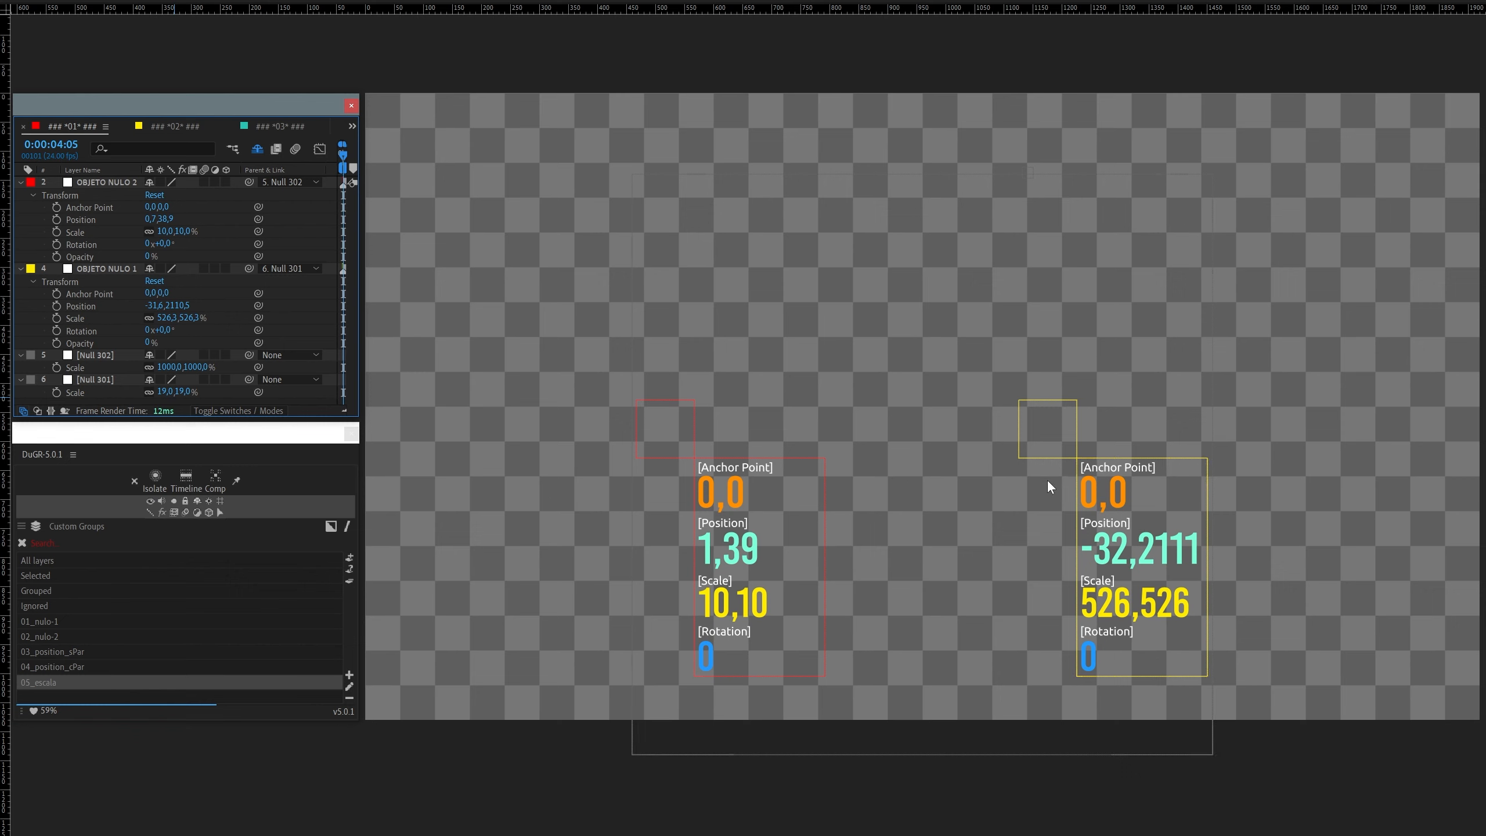
# Step: Try moving OBJETO NULO 1 and OBJETO NULO 2 together in the composition, and undo the moves
pyautogui.click(1073, 417)
pyautogui.keyDown('shift'); pyautogui.click(659, 413); pyautogui.keyUp('shift')
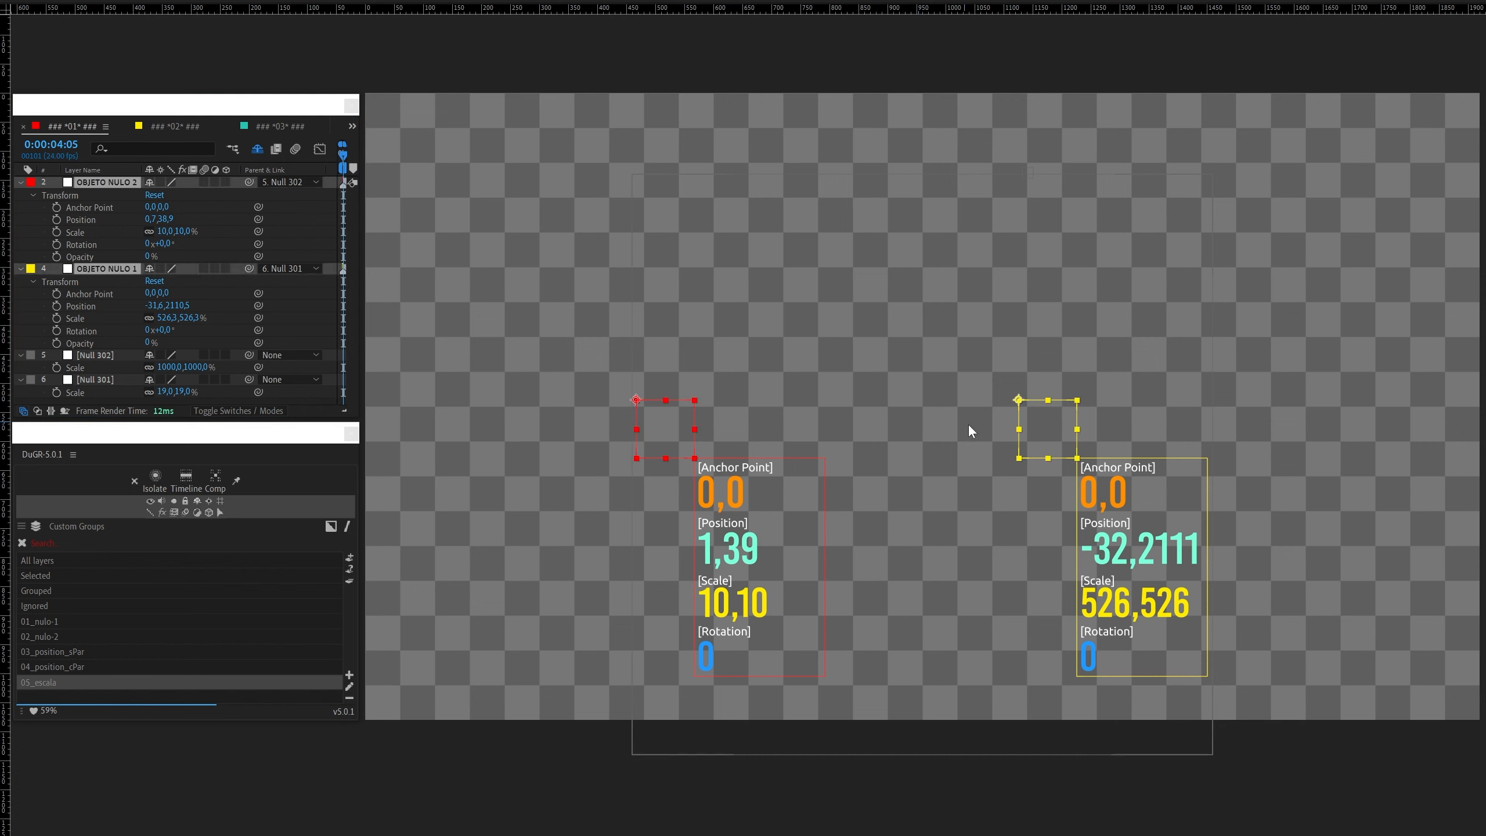
pyautogui.moveTo(1036, 423); pyautogui.dragTo(962, 371)
pyautogui.scroll(-2, 892, 395)
pyautogui.moveTo(886, 430)
pyautogui.mouseDown()
pyautogui.moveTo(914, 437)
pyautogui.moveTo(900, 423)
pyautogui.mouseUp()
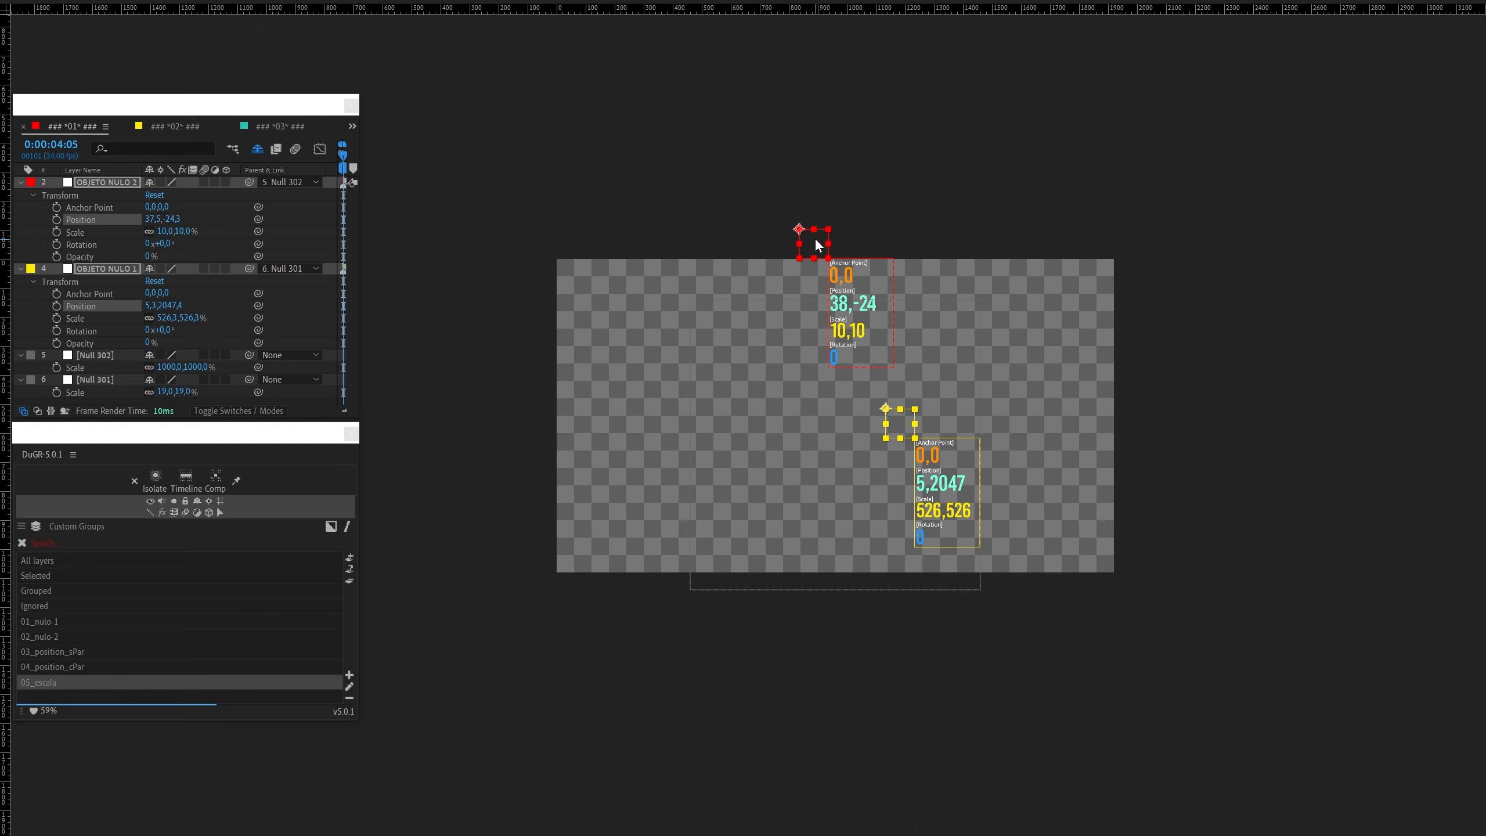
pyautogui.hotkey('ctrl', 'z')
pyautogui.hotkey('ctrl', 'z')
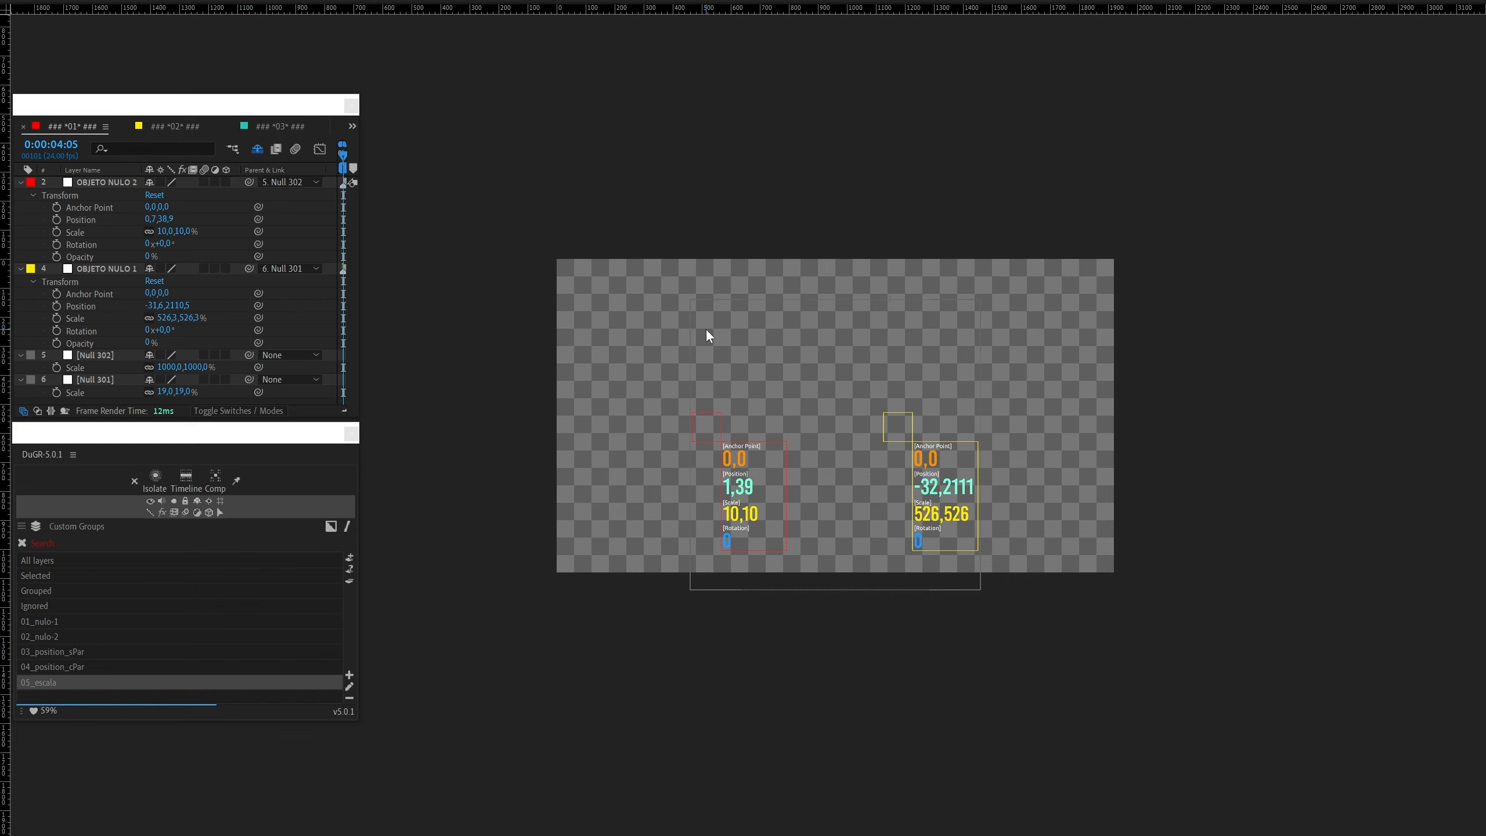
pyautogui.click(896, 427)
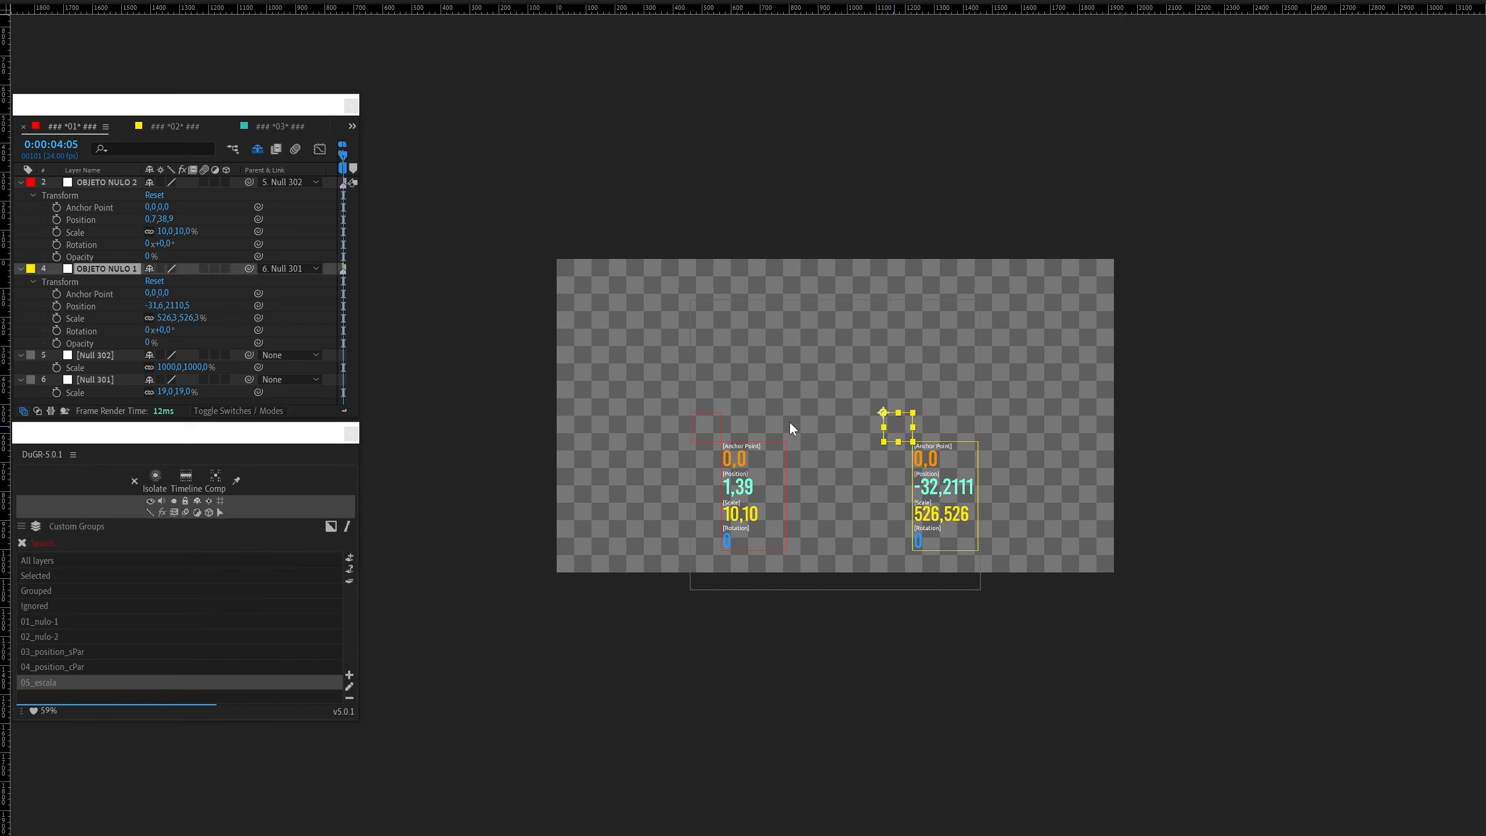
pyautogui.click(705, 431)
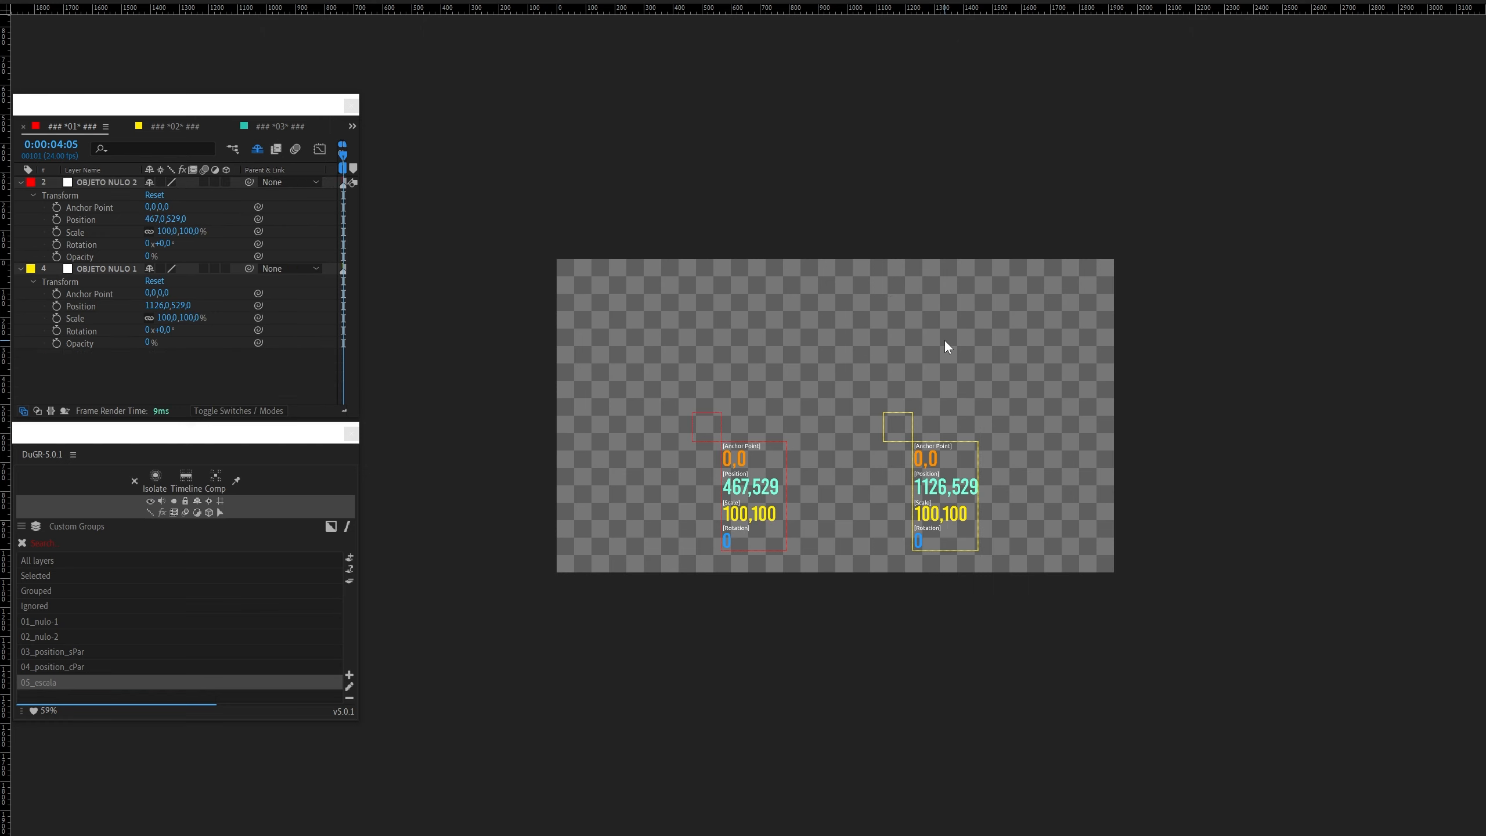
pyautogui.click(897, 426)
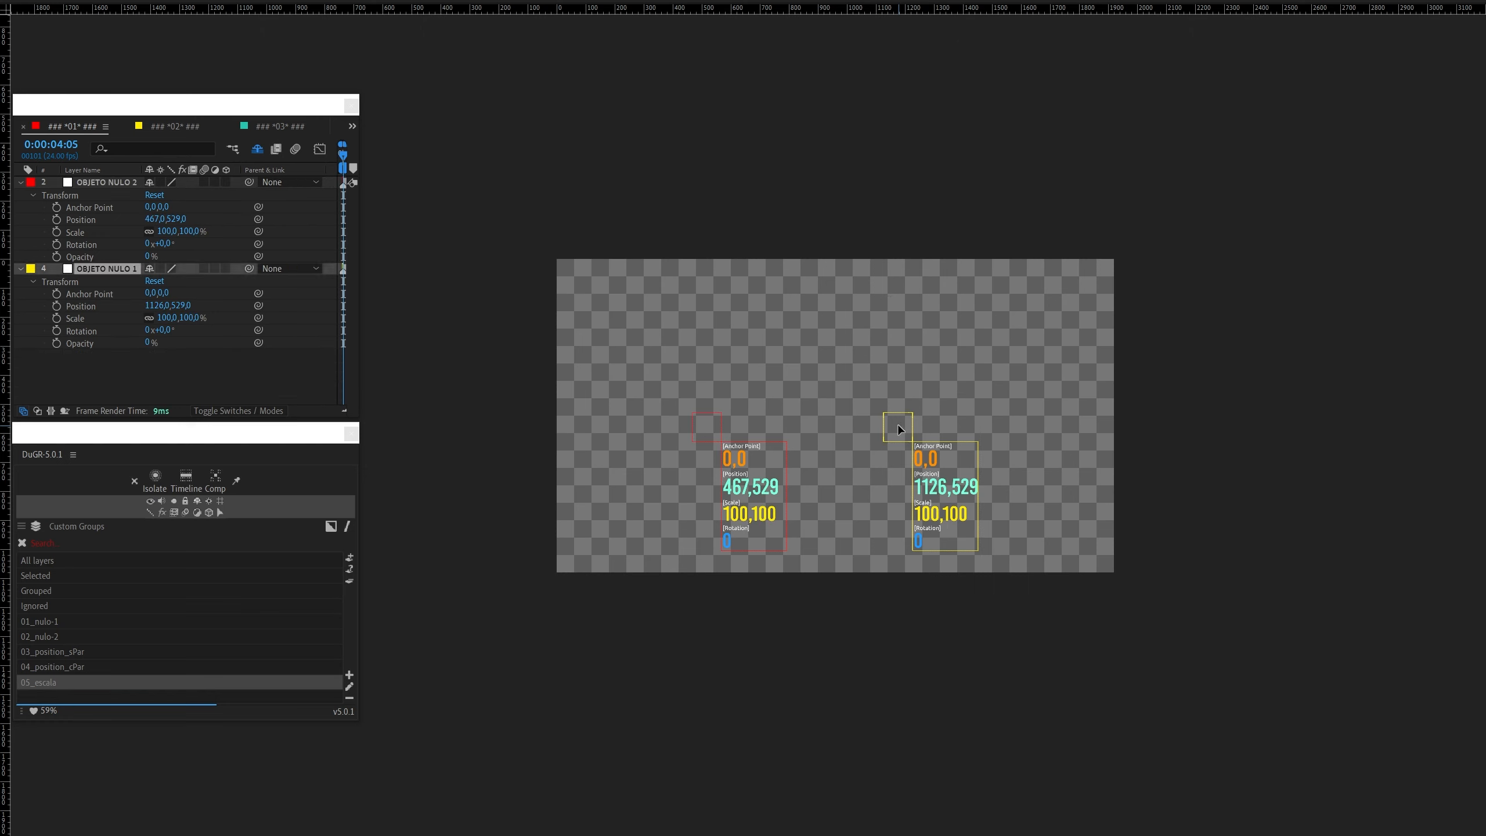
pyautogui.click(712, 431)
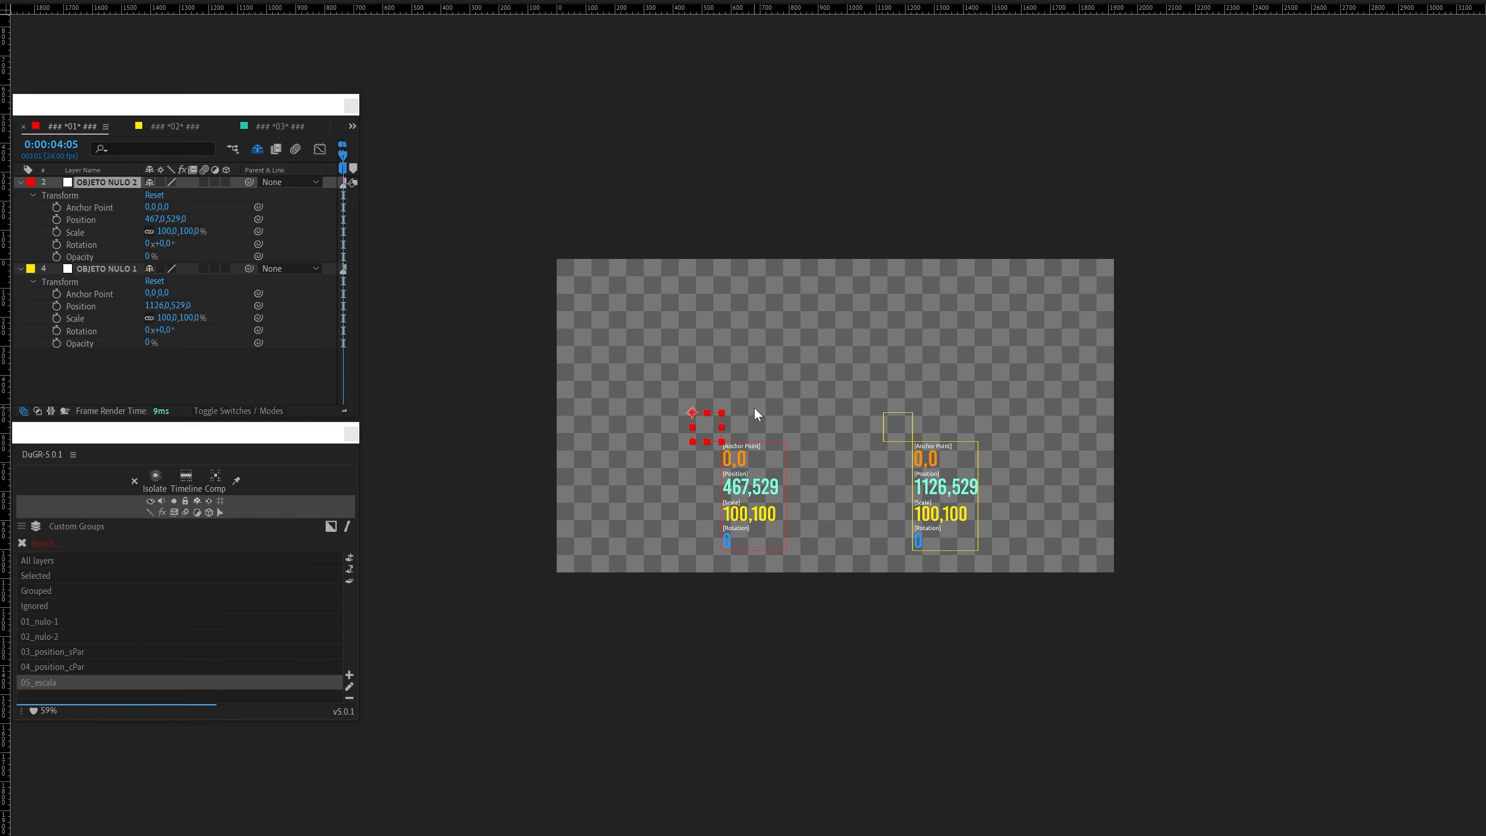
# Step: Switch to the ### *04* ### composition about rotation
pyautogui.click(349, 126)
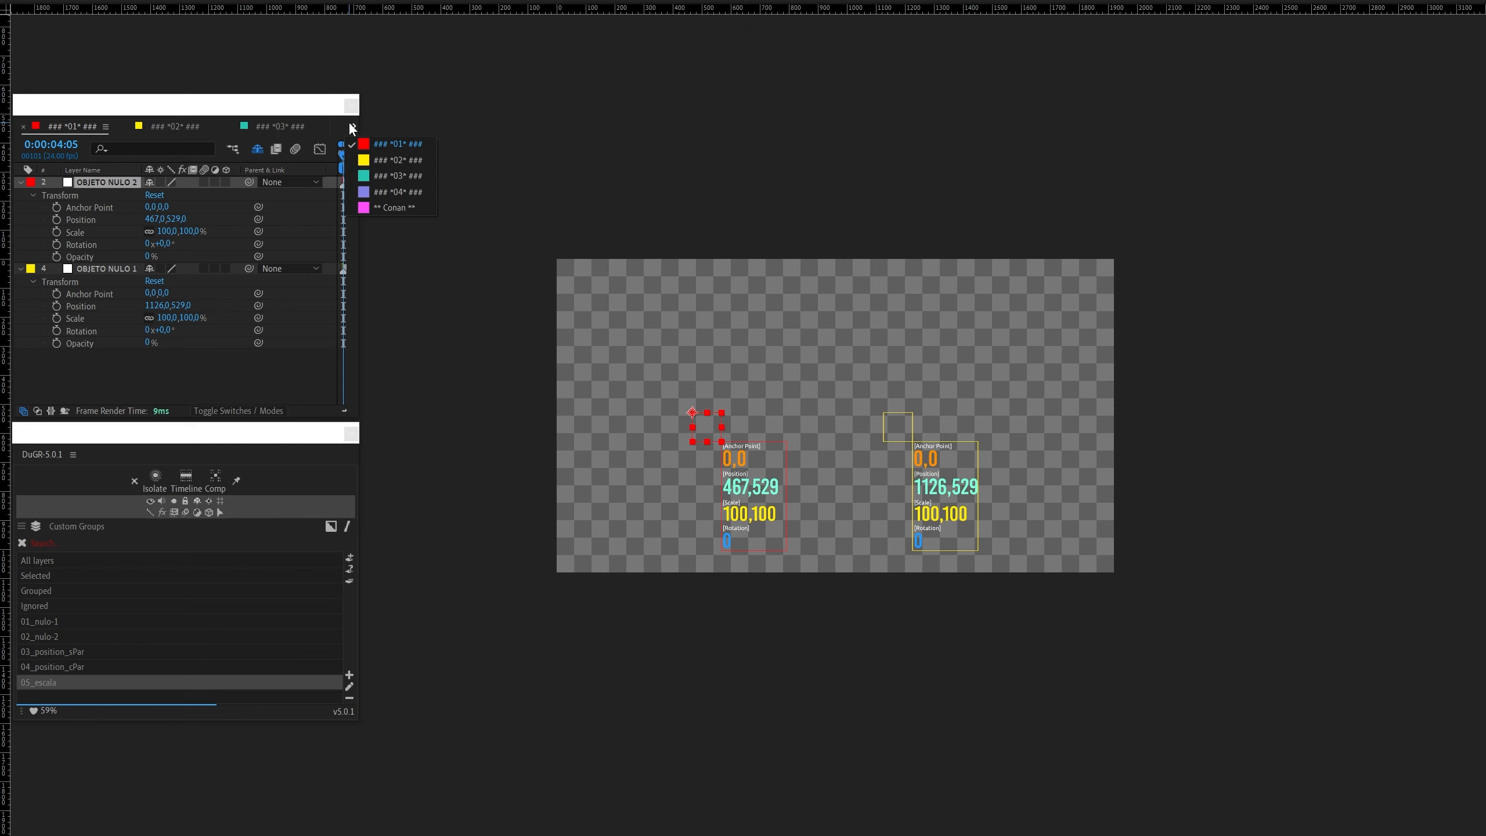
pyautogui.click(392, 189)
pyautogui.click(1055, 362)
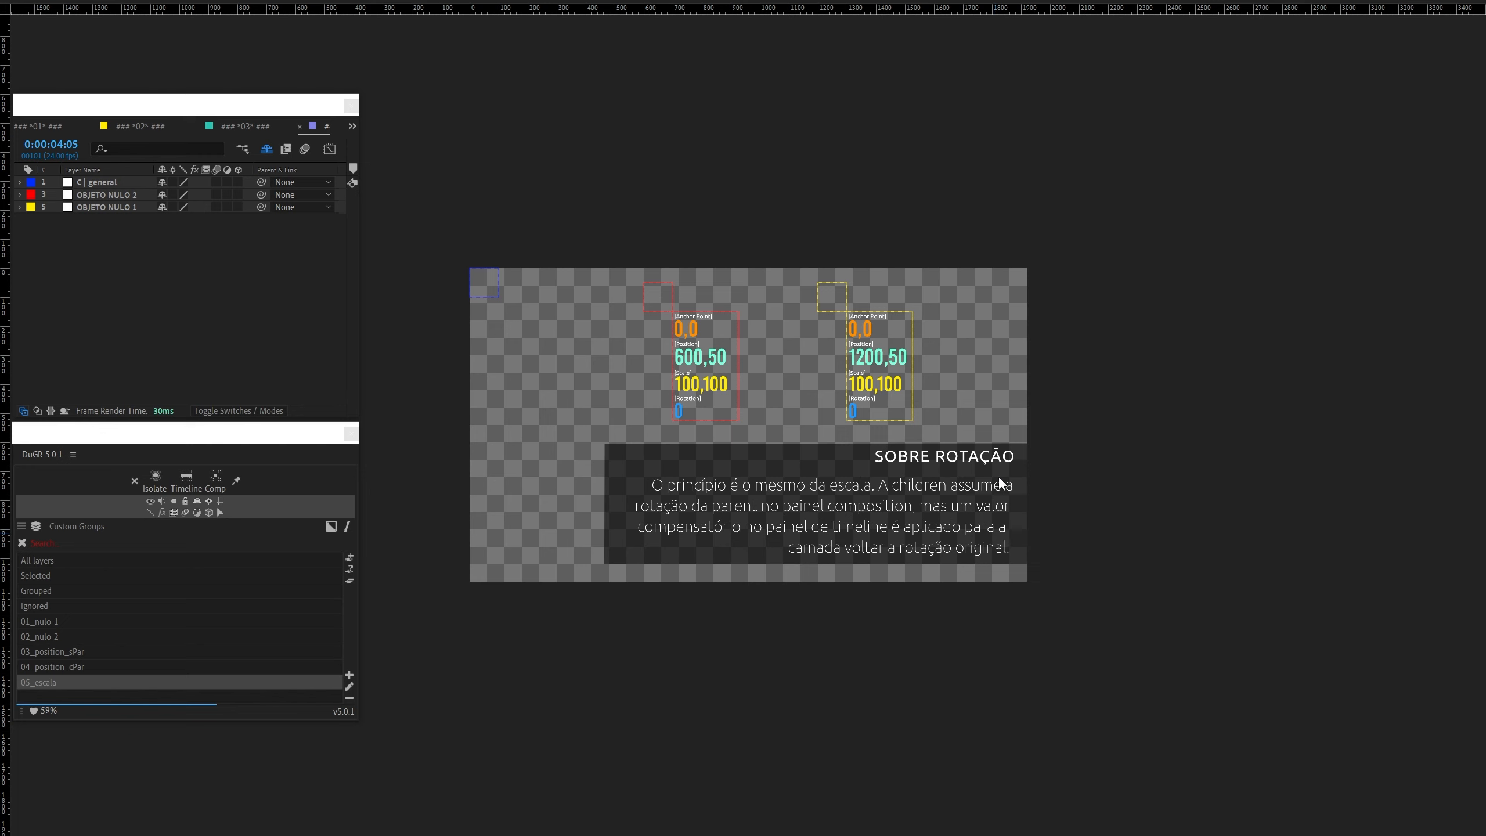
# Step: Rotate OBJETO NULO 2 by 45 degrees around its anchor point
pyautogui.click(650, 298)
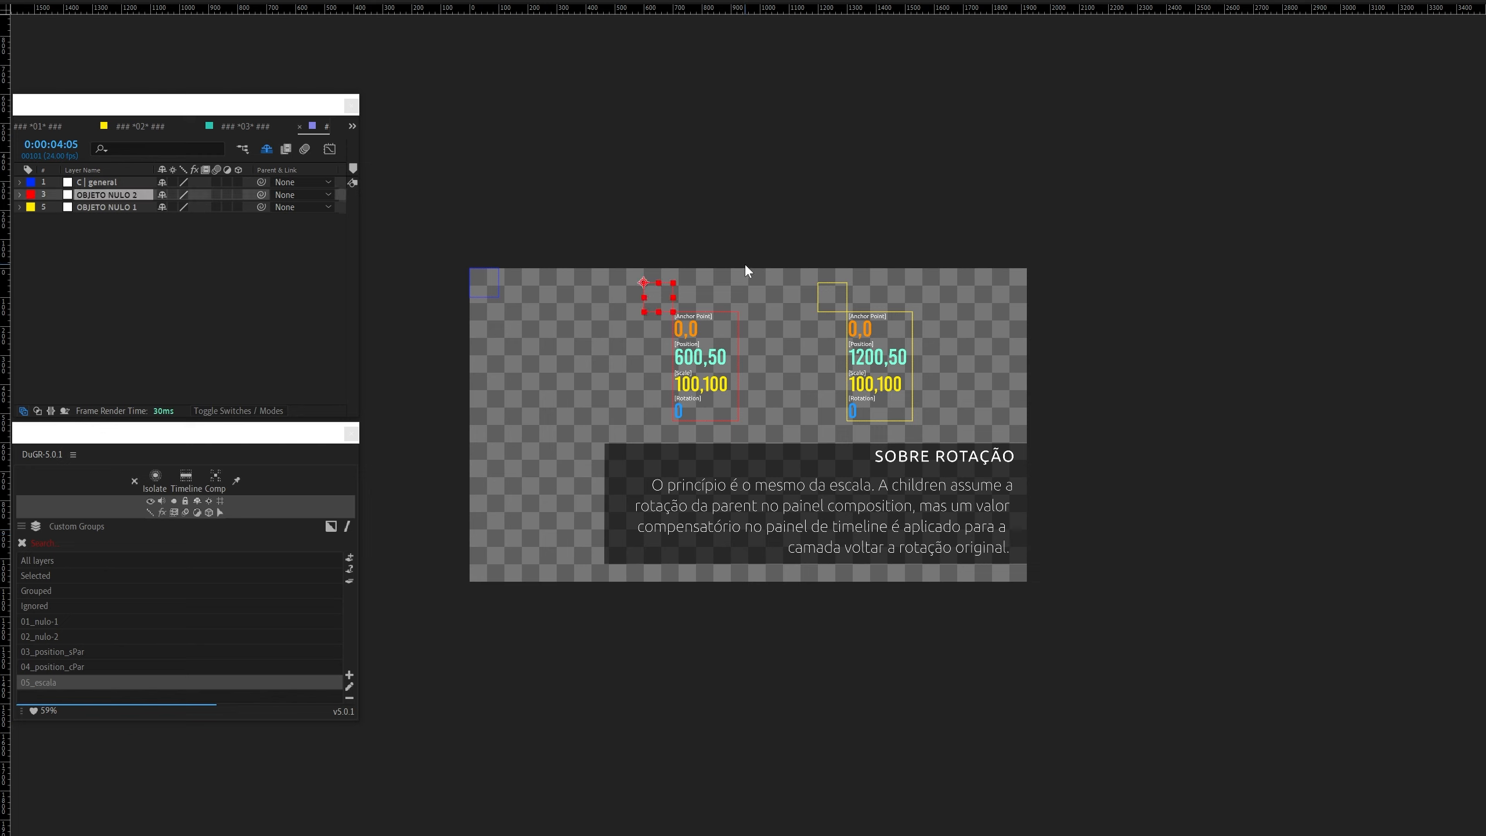
pyautogui.press('w')
pyautogui.moveTo(670, 305); pyautogui.dragTo(651, 313)
pyautogui.scroll(2, 760, 404)
pyautogui.moveTo(822, 342); pyautogui.dragTo(975, 333)
# Step: Try parenting OBJETO NULO 1 to the rotated OBJETO NULO 2, and undo both the parenting and the rotation
pyautogui.click(1091, 170)
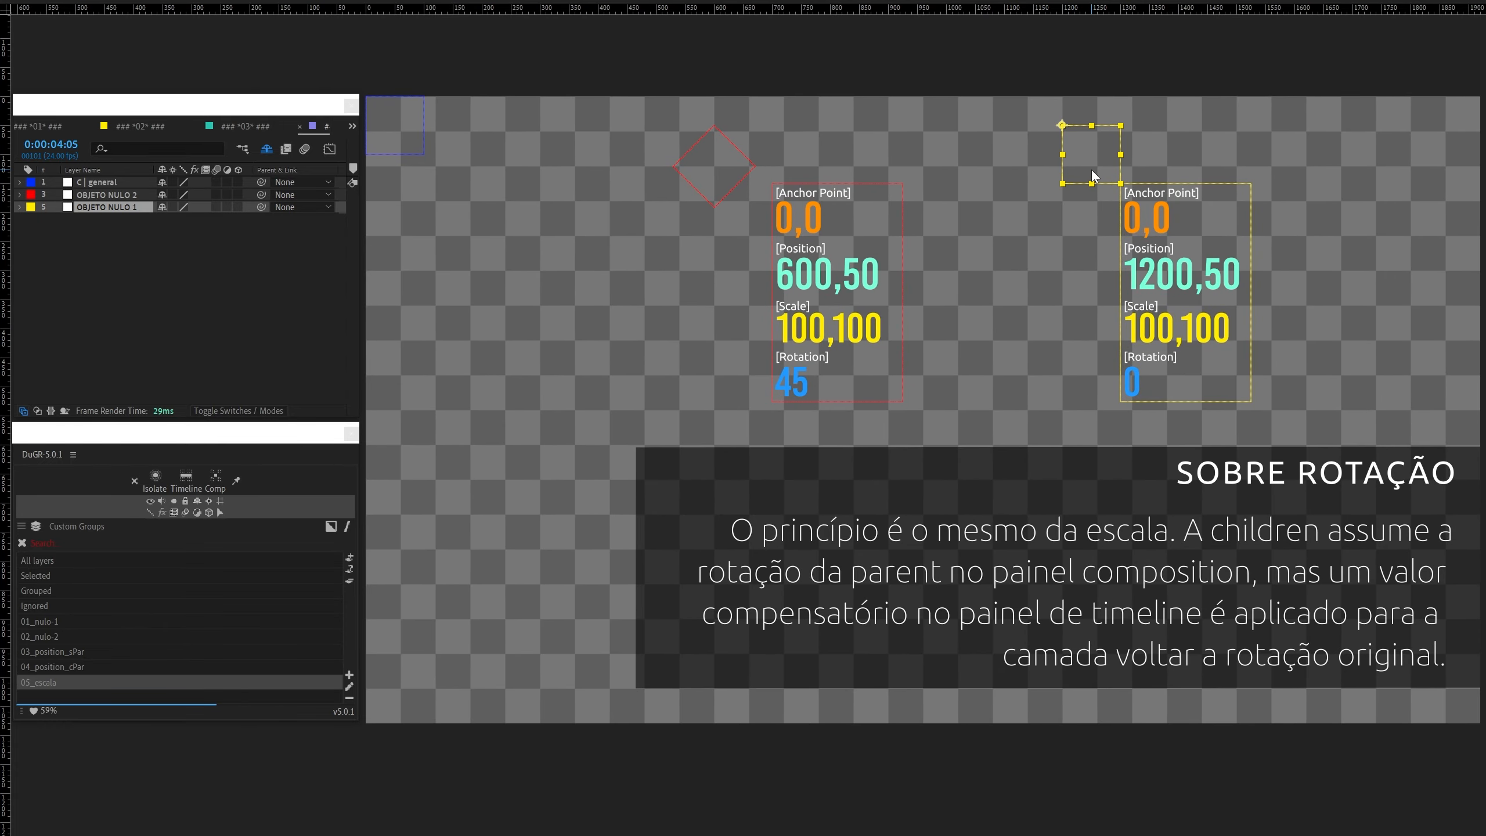
pyautogui.keyDown('shift'); pyautogui.click(703, 186); pyautogui.keyUp('shift')
pyautogui.hotkey('shift', 'p')
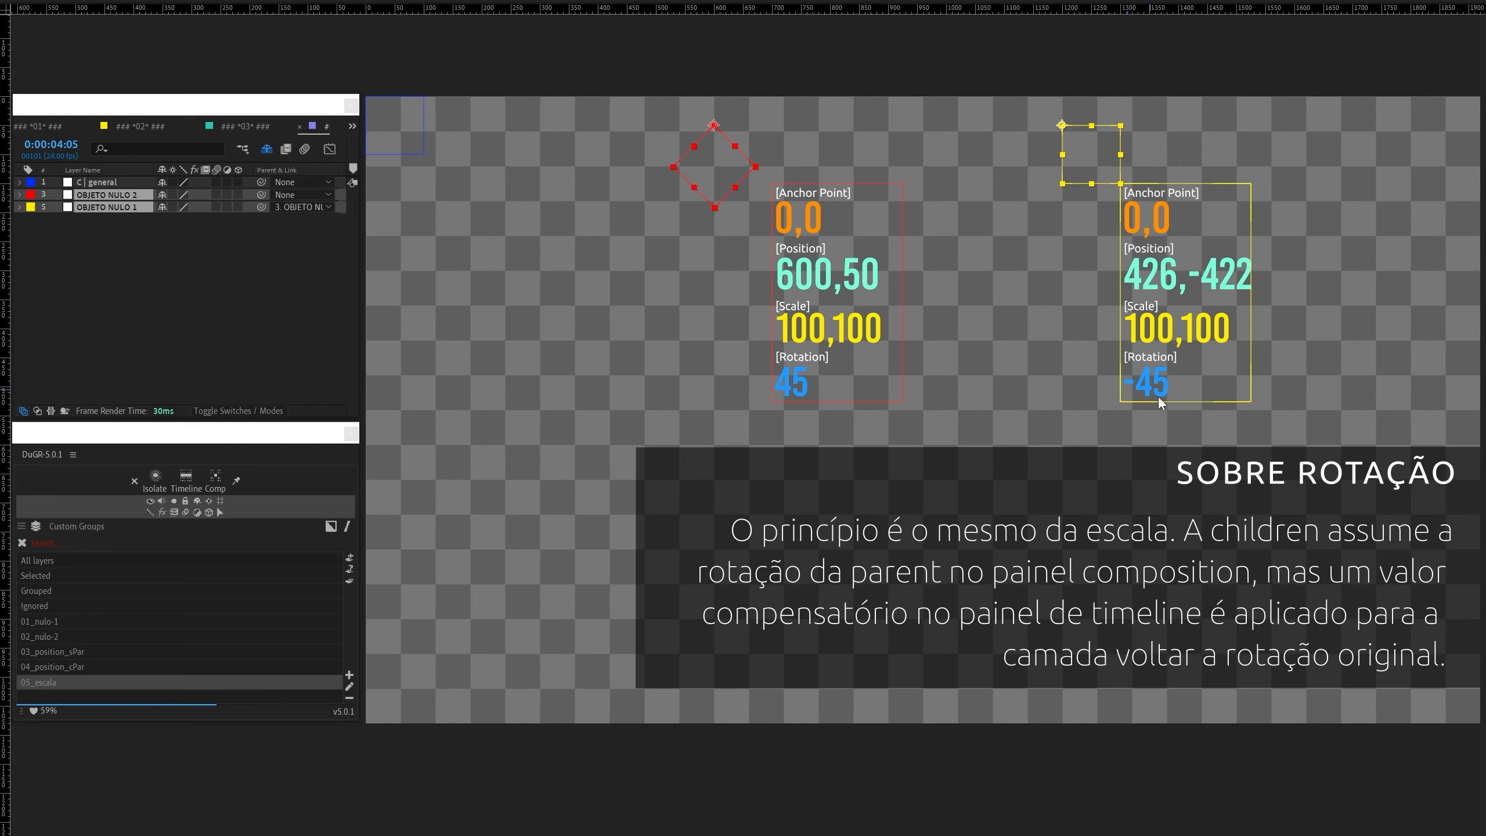
pyautogui.click(1087, 56)
pyautogui.click(1080, 139)
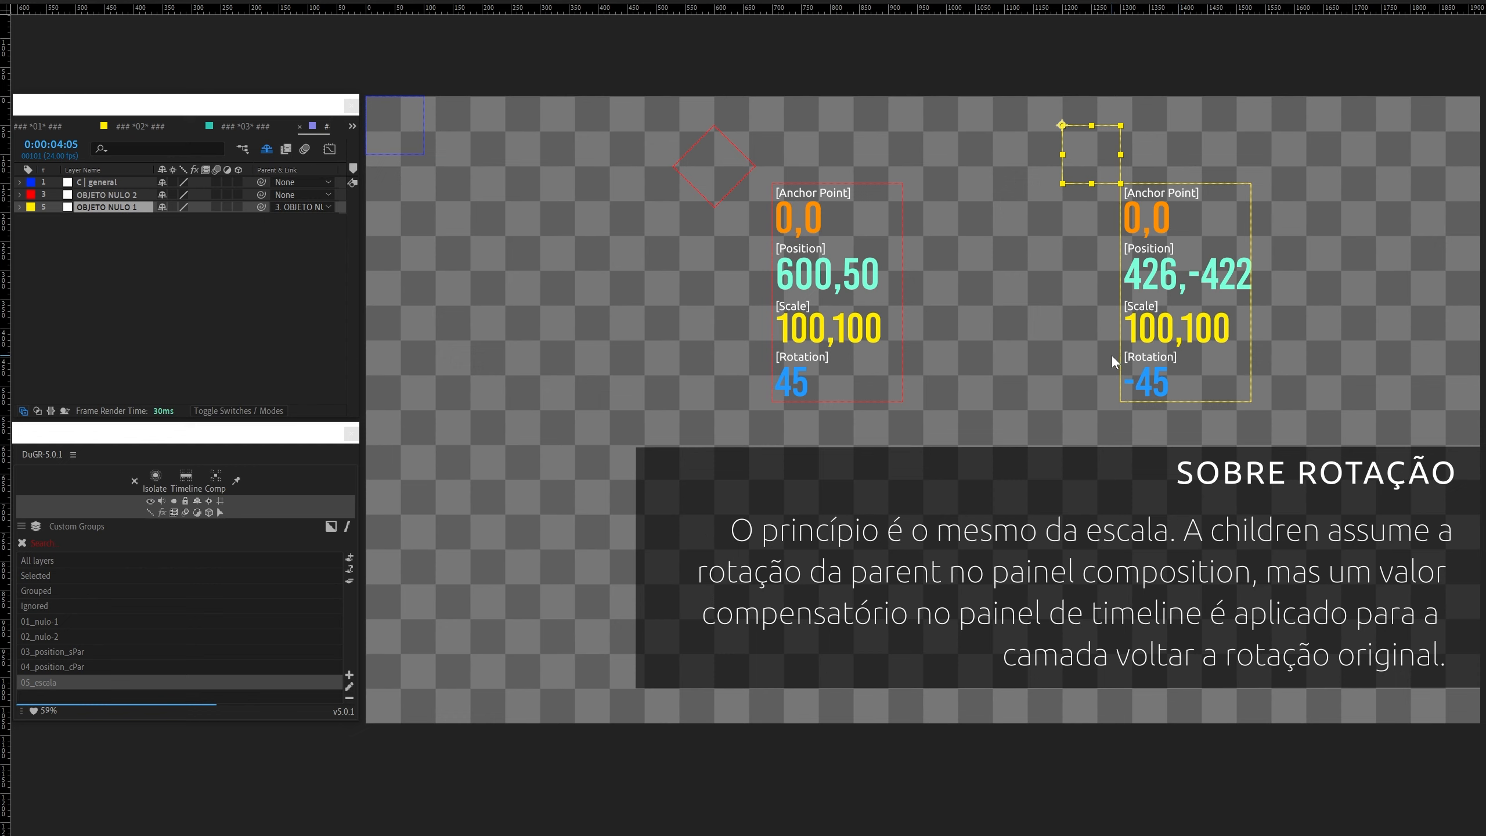
pyautogui.hotkey('ctrl', 'z')
pyautogui.hotkey('ctrl', 'z')
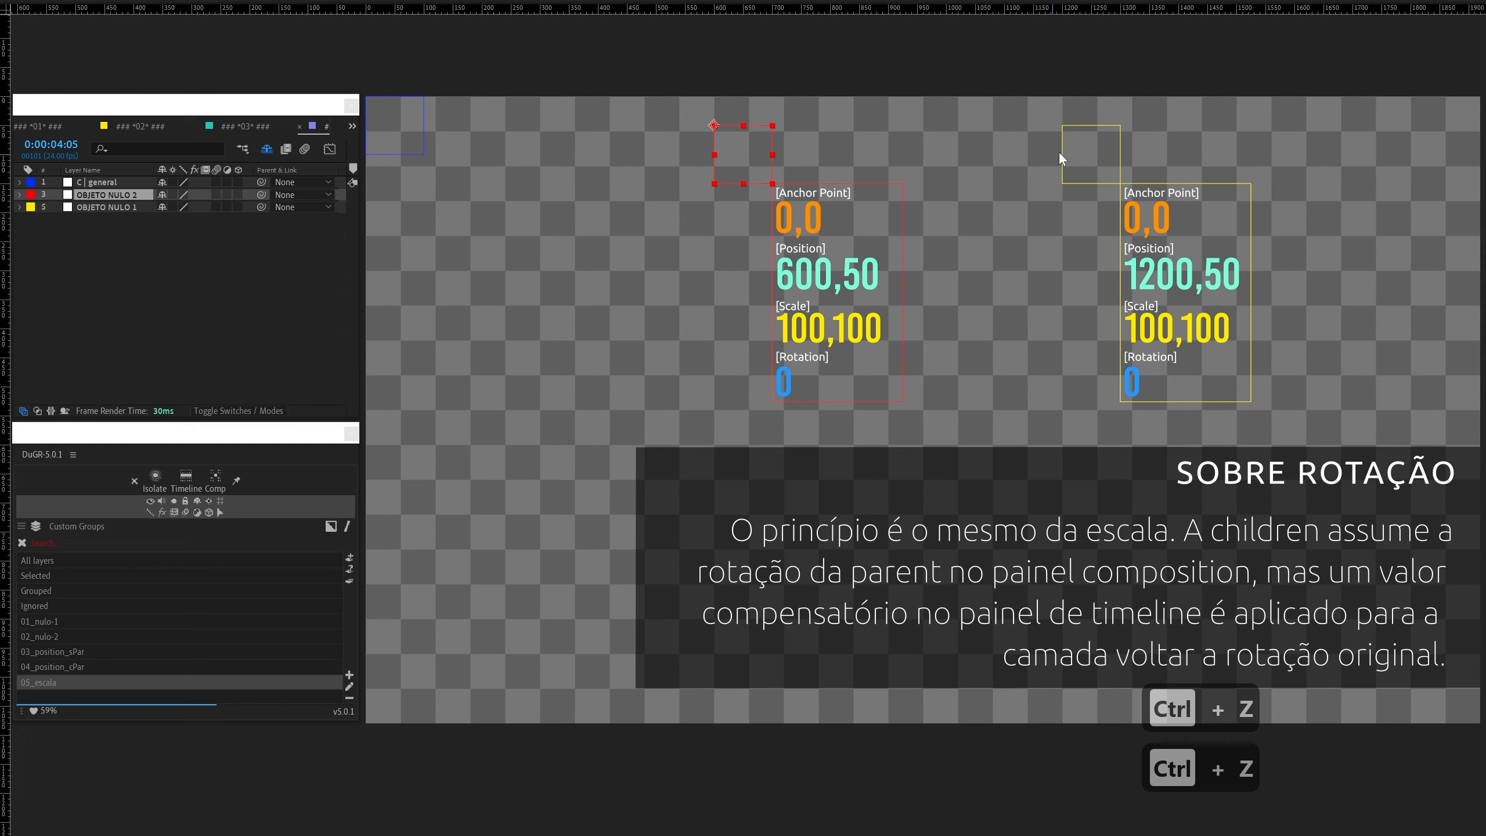
# Step: Rotate OBJETO NULO 2 by about 26 degrees around its anchor point
pyautogui.click(1080, 153)
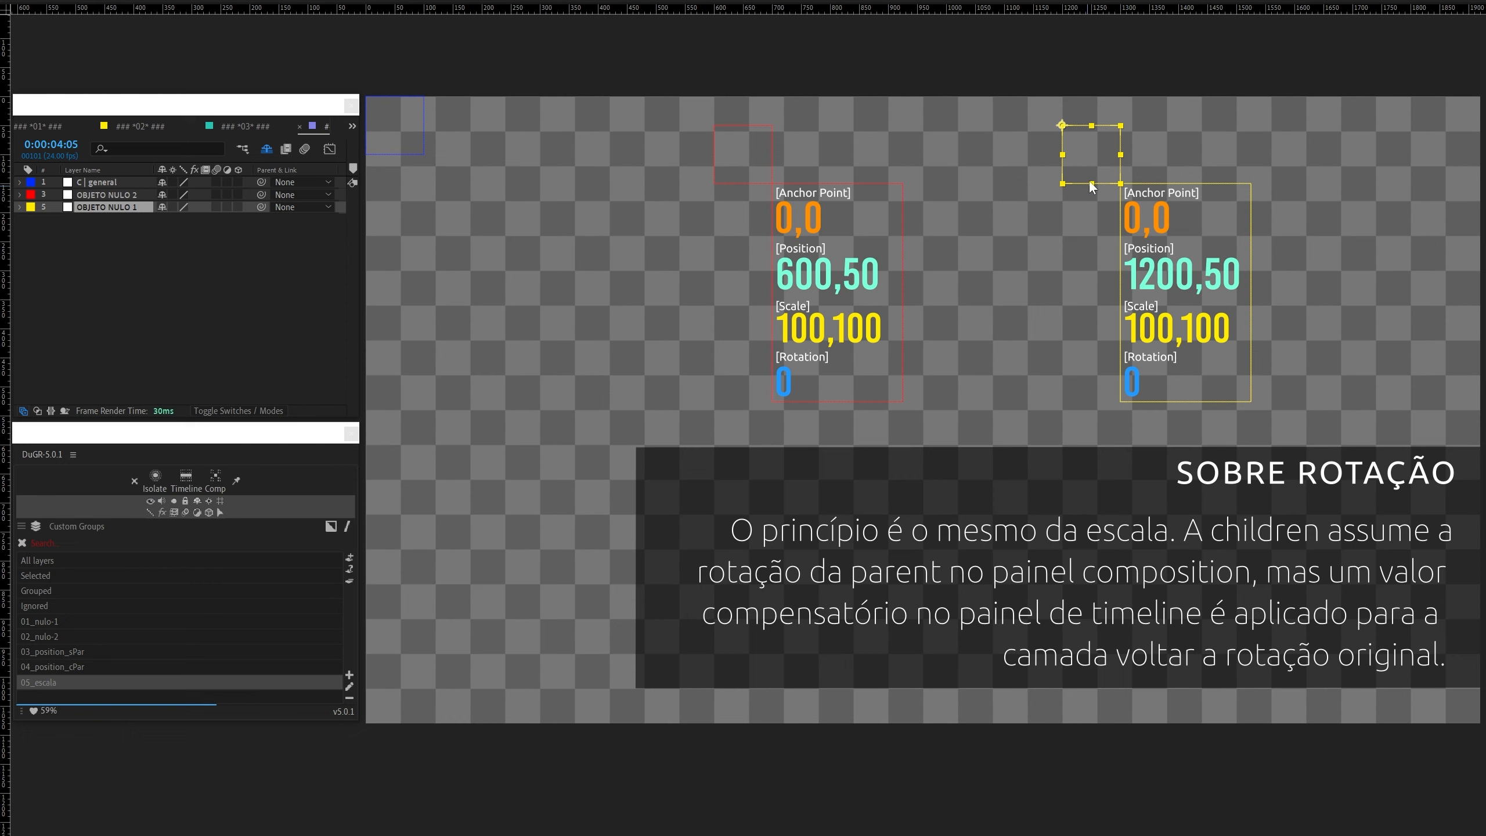
pyautogui.click(739, 148)
pyautogui.press('w')
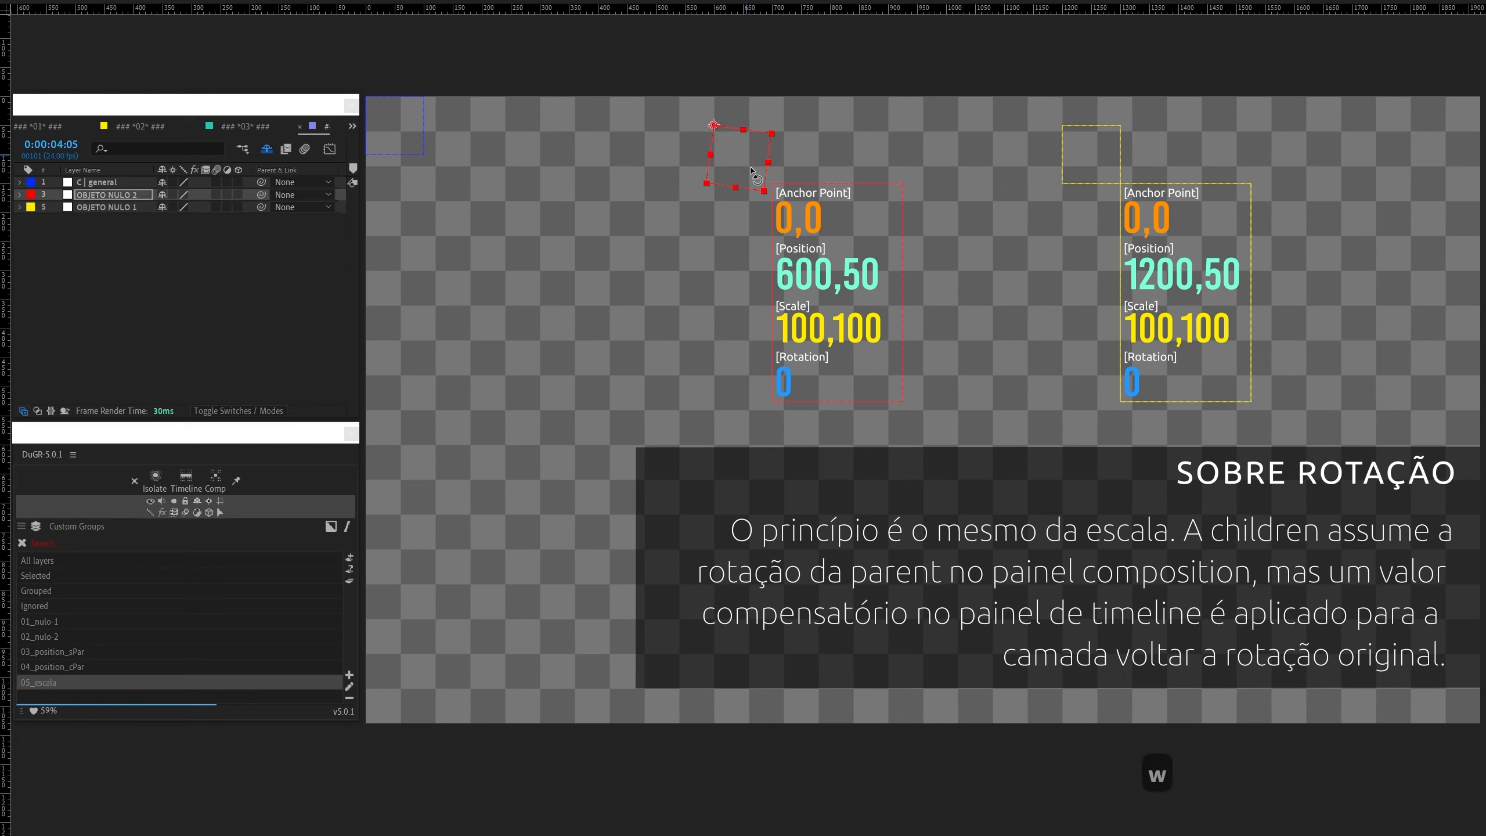
pyautogui.moveTo(739, 148); pyautogui.dragTo(726, 158)
pyautogui.press('v')
# Step: Parent OBJETO NULO 1 to the rotated OBJETO NULO 2 and reveal the Rotation property of both layers
pyautogui.keyDown('shift'); pyautogui.click(1111, 149); pyautogui.keyUp('shift')
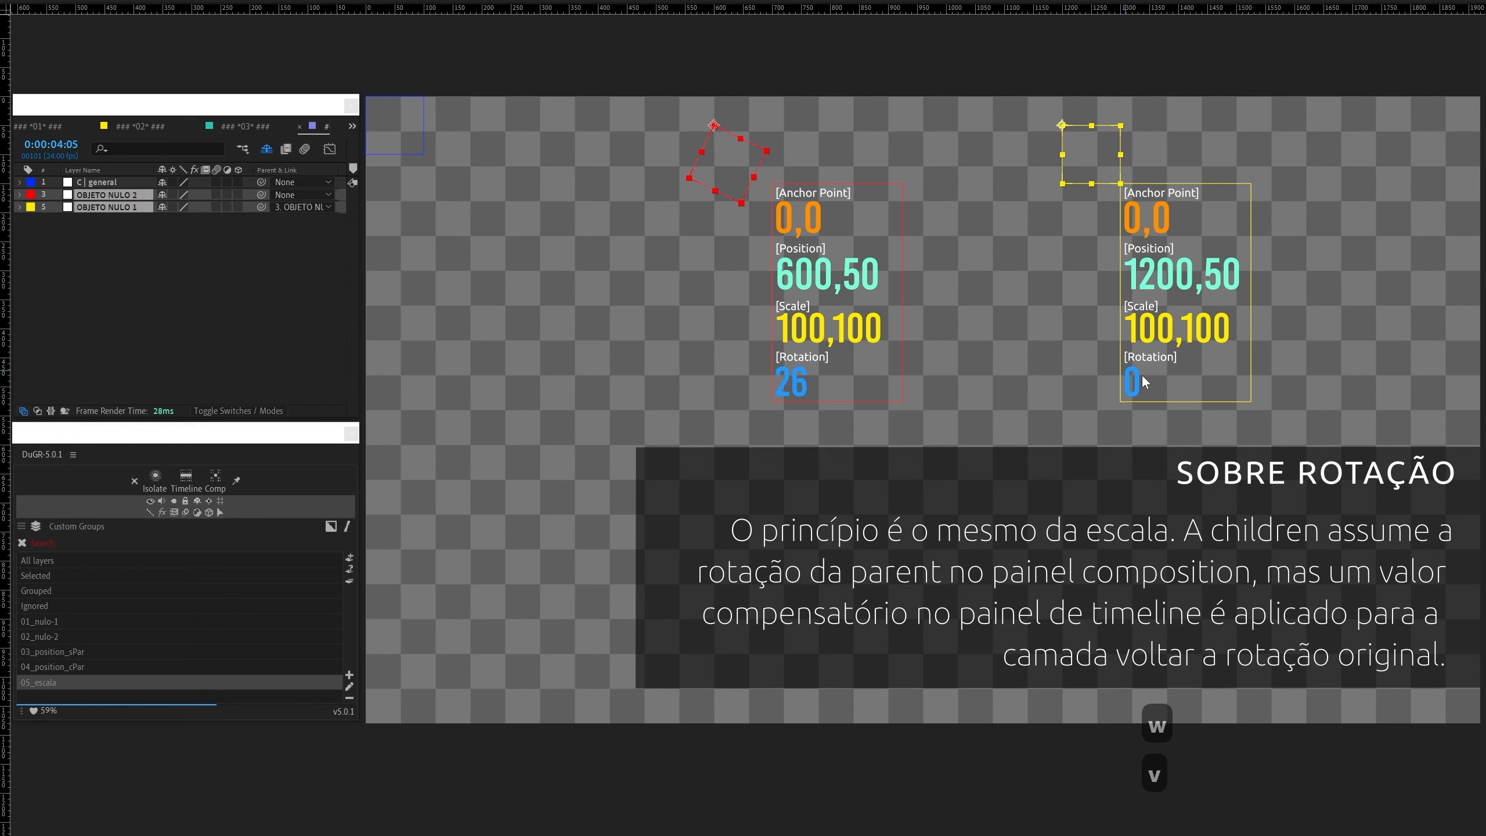
pyautogui.click(195, 227)
pyautogui.click(101, 207)
pyautogui.press('r')
pyautogui.click(101, 194)
pyautogui.press('r')
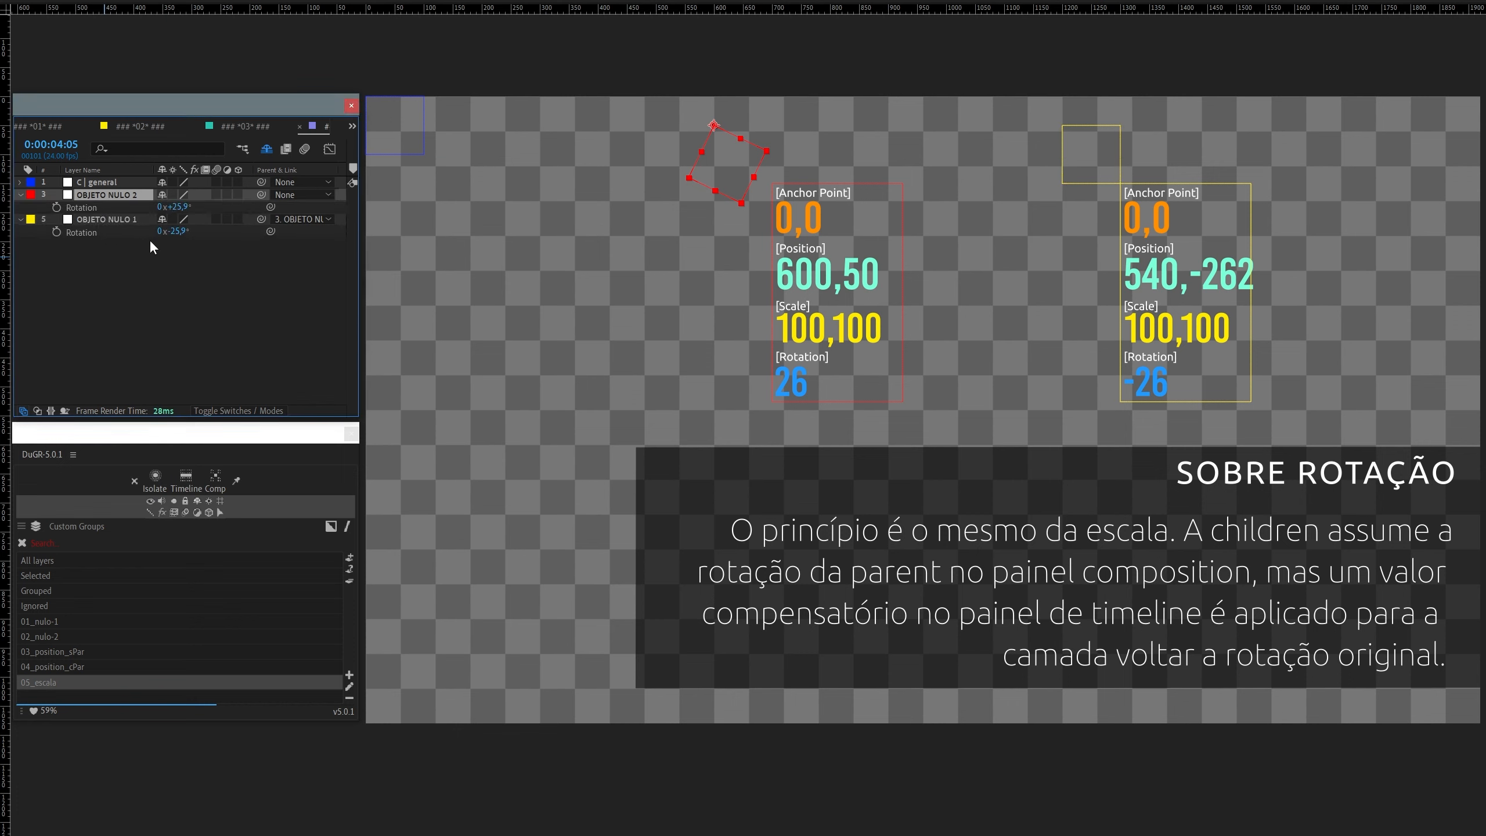
pyautogui.click(149, 239)
# Step: Try setting the parented OBJETO NULO 1's rotation to 0, and undo it along with the parenting and OBJETO NULO 2's rotation
pyautogui.click(103, 219)
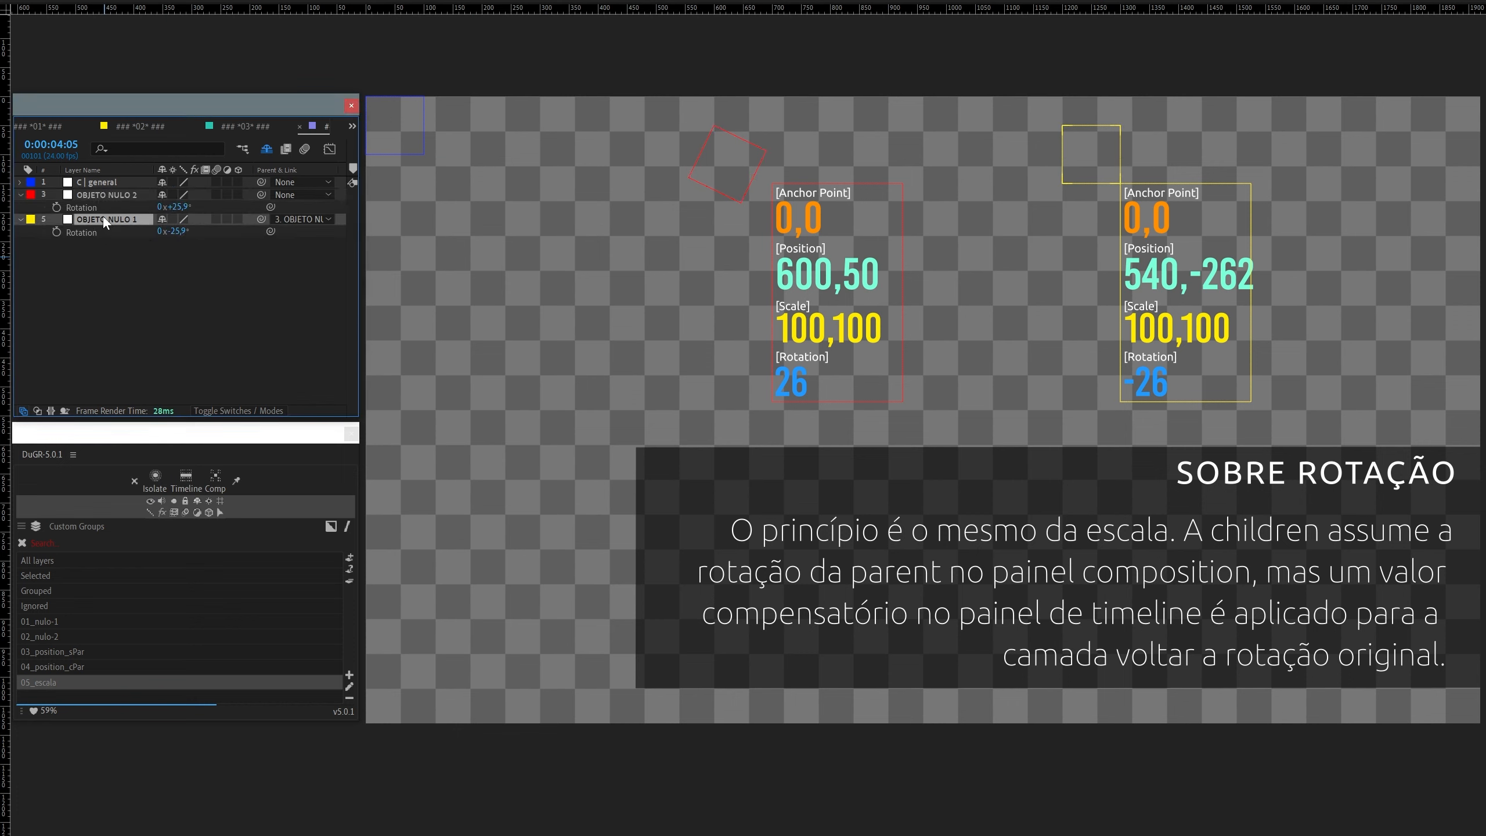
pyautogui.click(178, 231)
pyautogui.write('0')
pyautogui.press('Return')
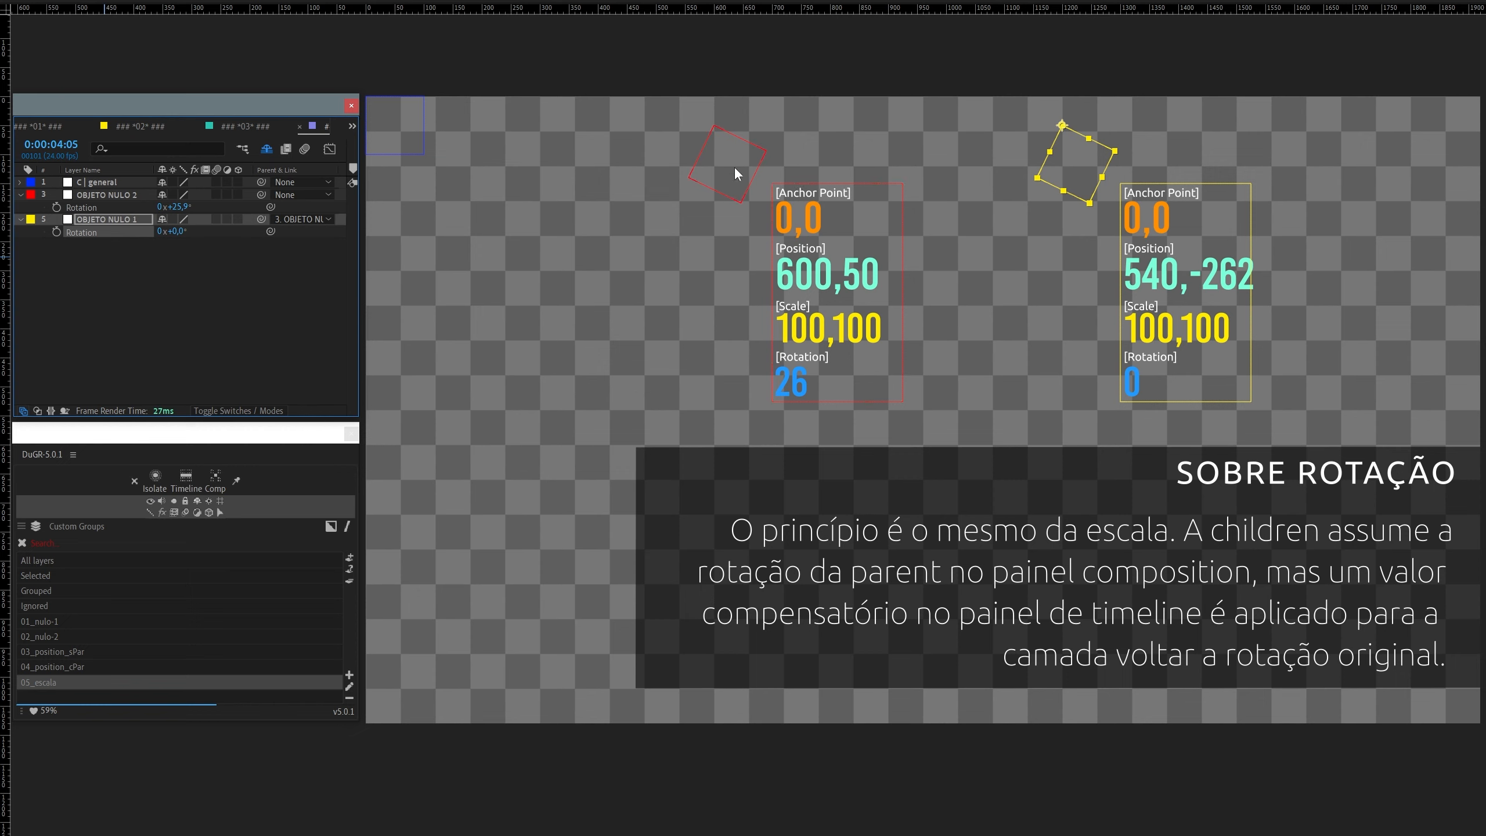
pyautogui.hotkey('ctrl', 'z')
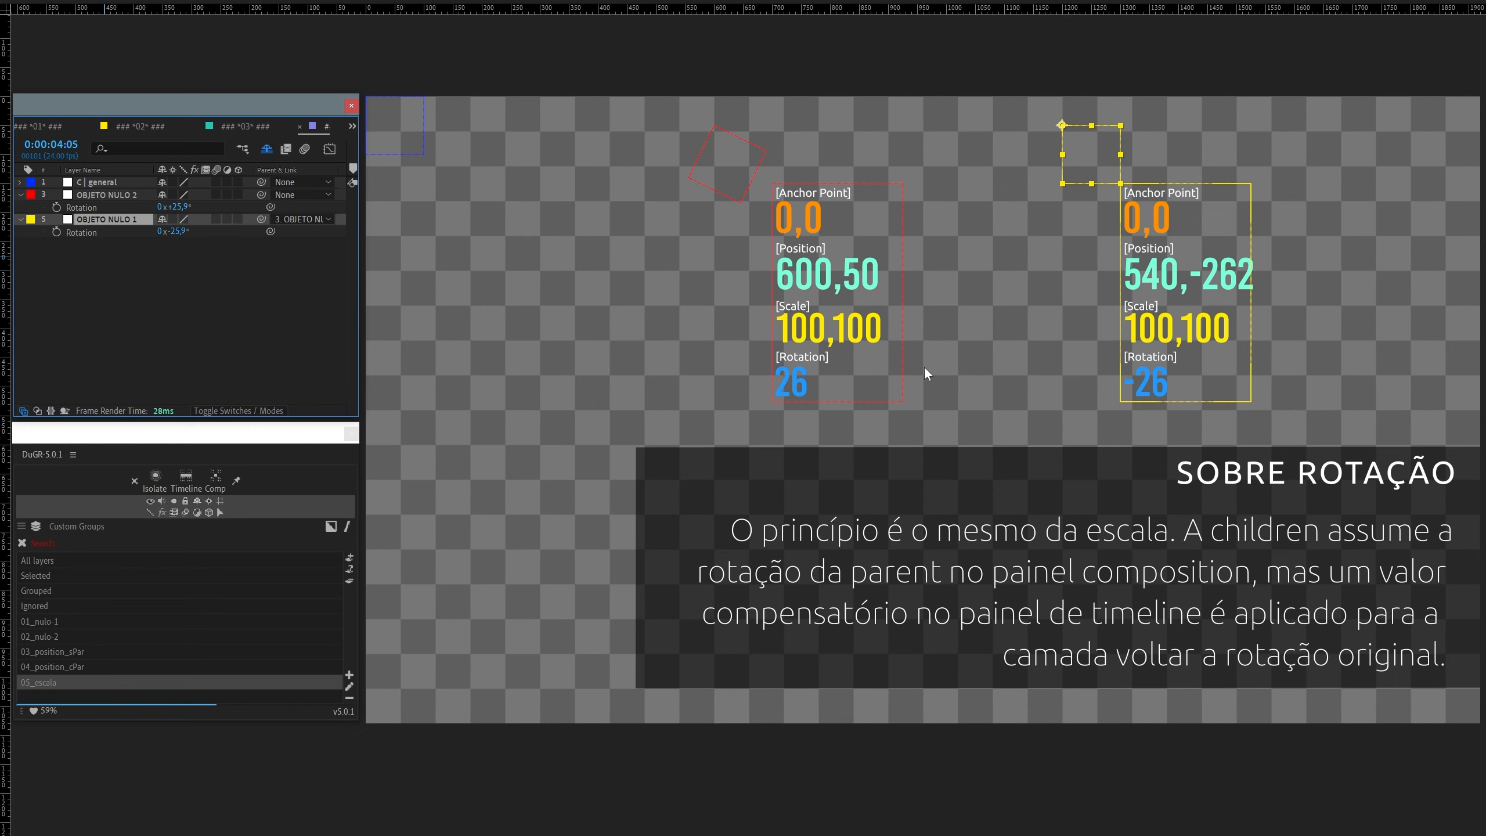
pyautogui.hotkey('ctrl', 'z')
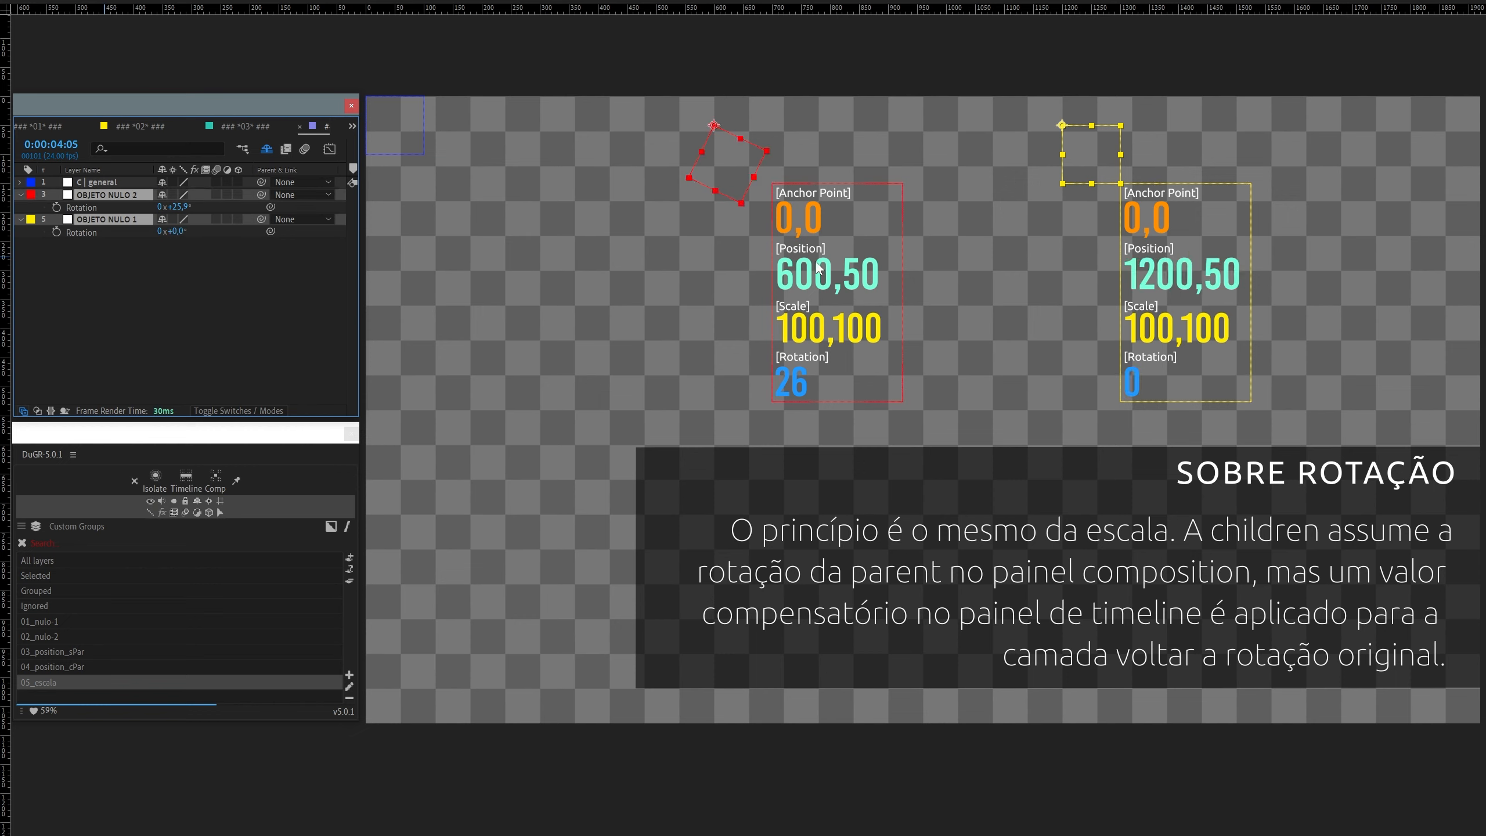
pyautogui.hotkey('ctrl', 'z')
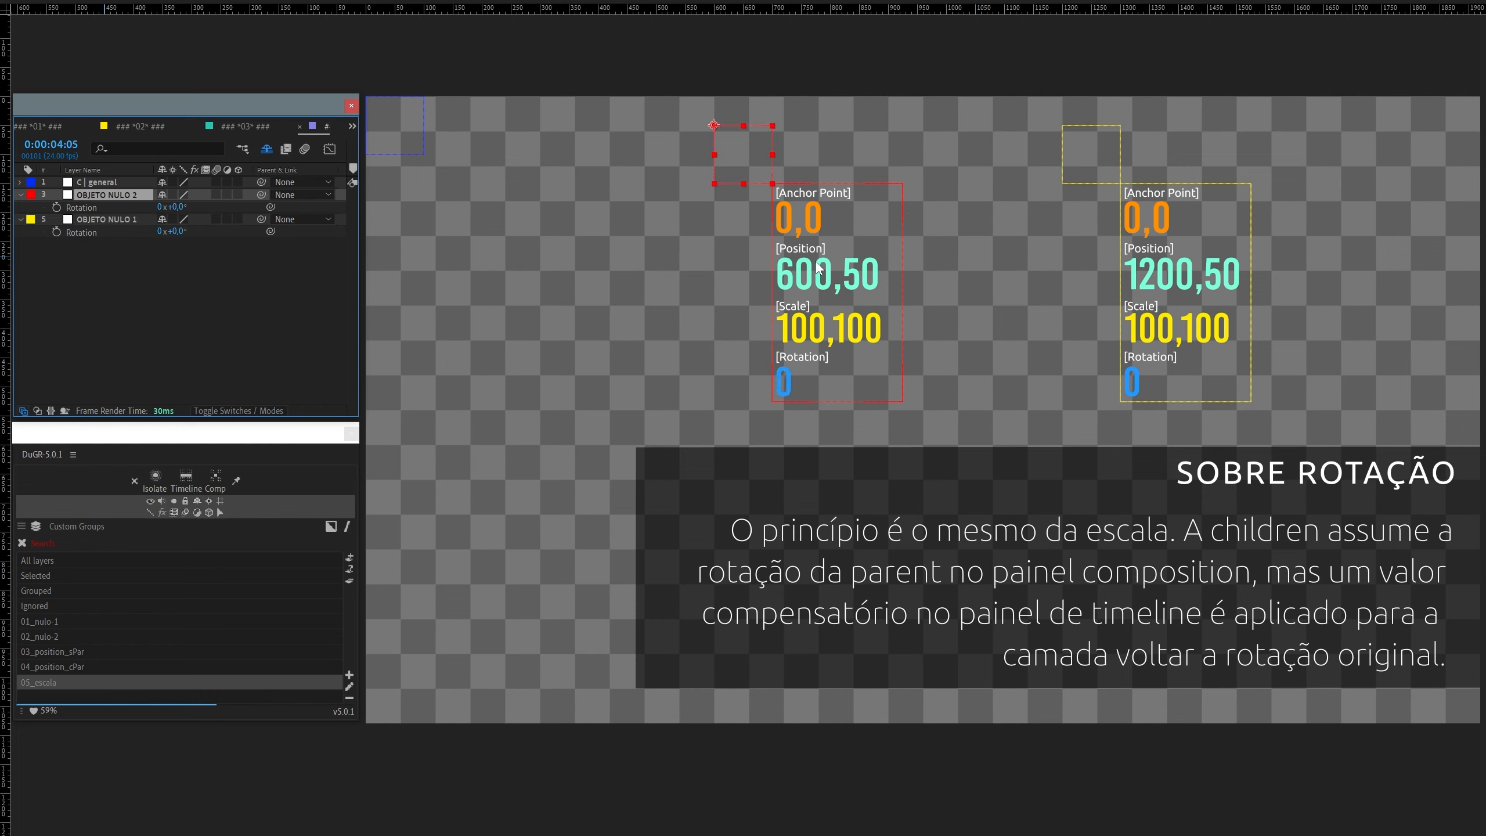
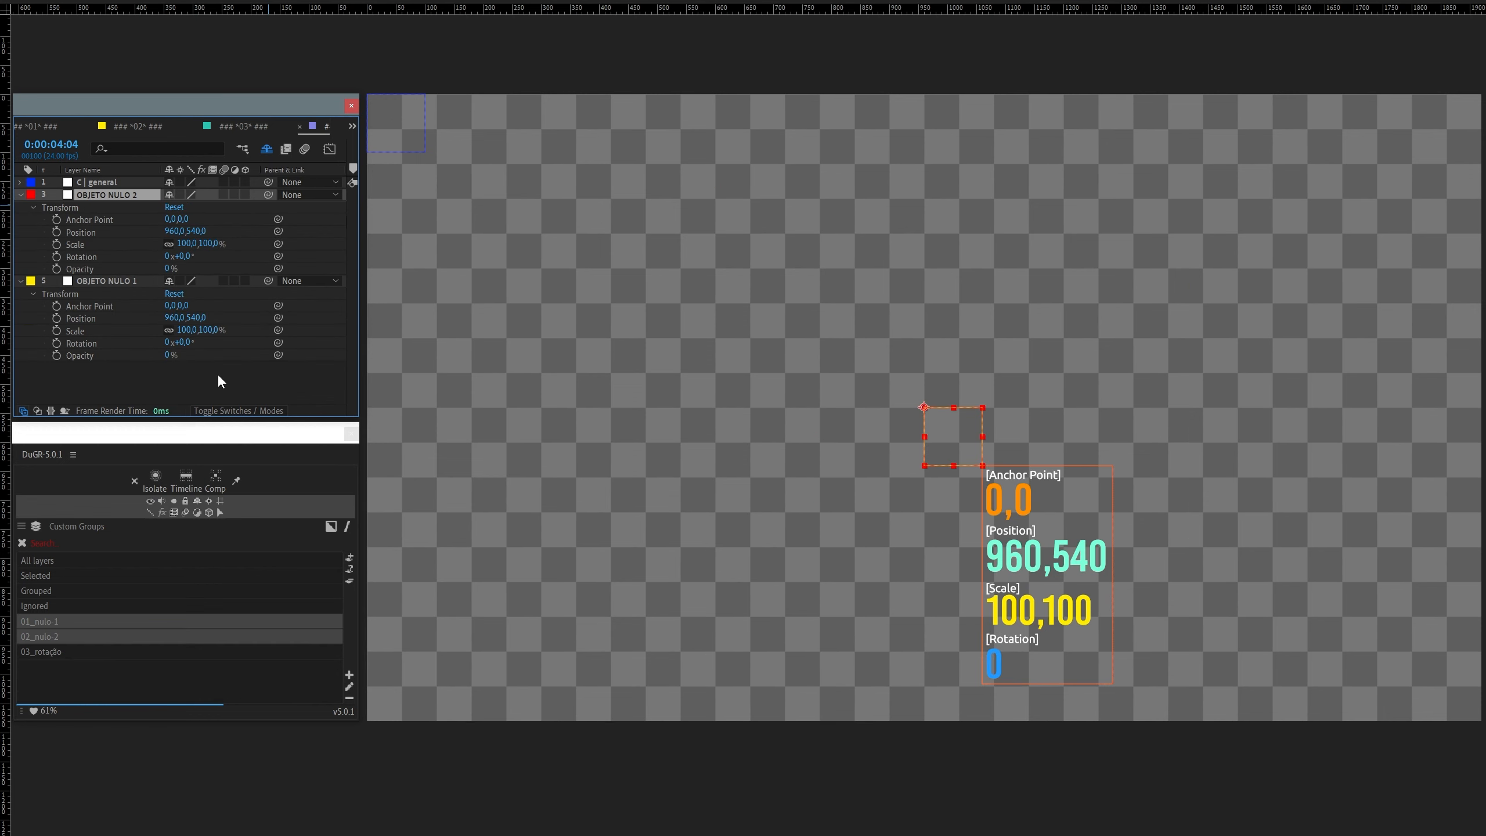
# Step: Move OBJETO NULO 1 and OBJETO NULO 2 together and set their position to 200, 200
pyautogui.keyDown('ctrl'); pyautogui.click(123, 281); pyautogui.keyUp('ctrl')
pyautogui.moveTo(933, 439); pyautogui.dragTo(516, 238)
pyautogui.click(175, 231)
pyautogui.write('20')
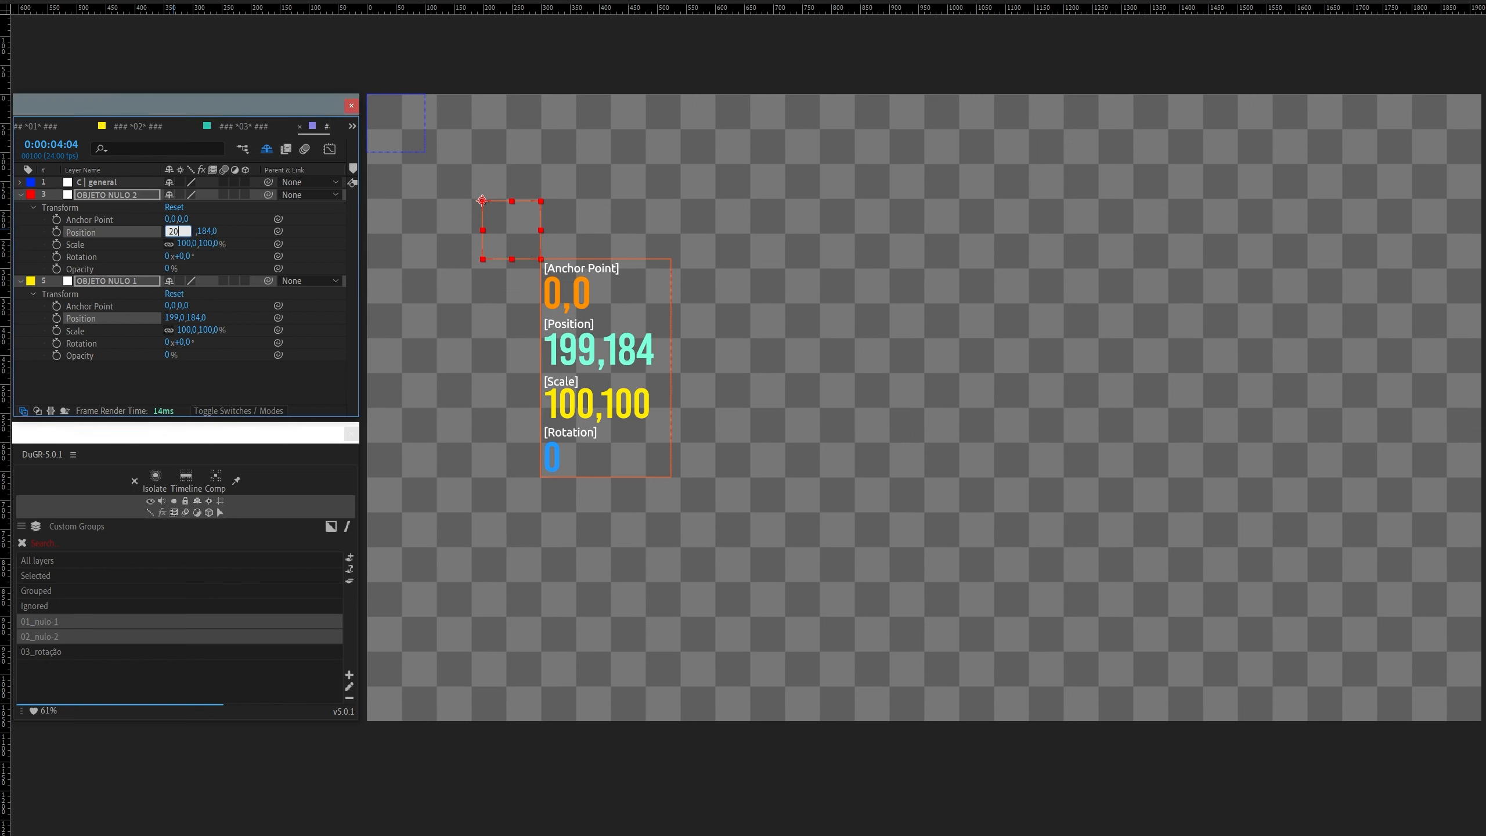
pyautogui.write('0')
pyautogui.press('Tab')
pyautogui.write('20')
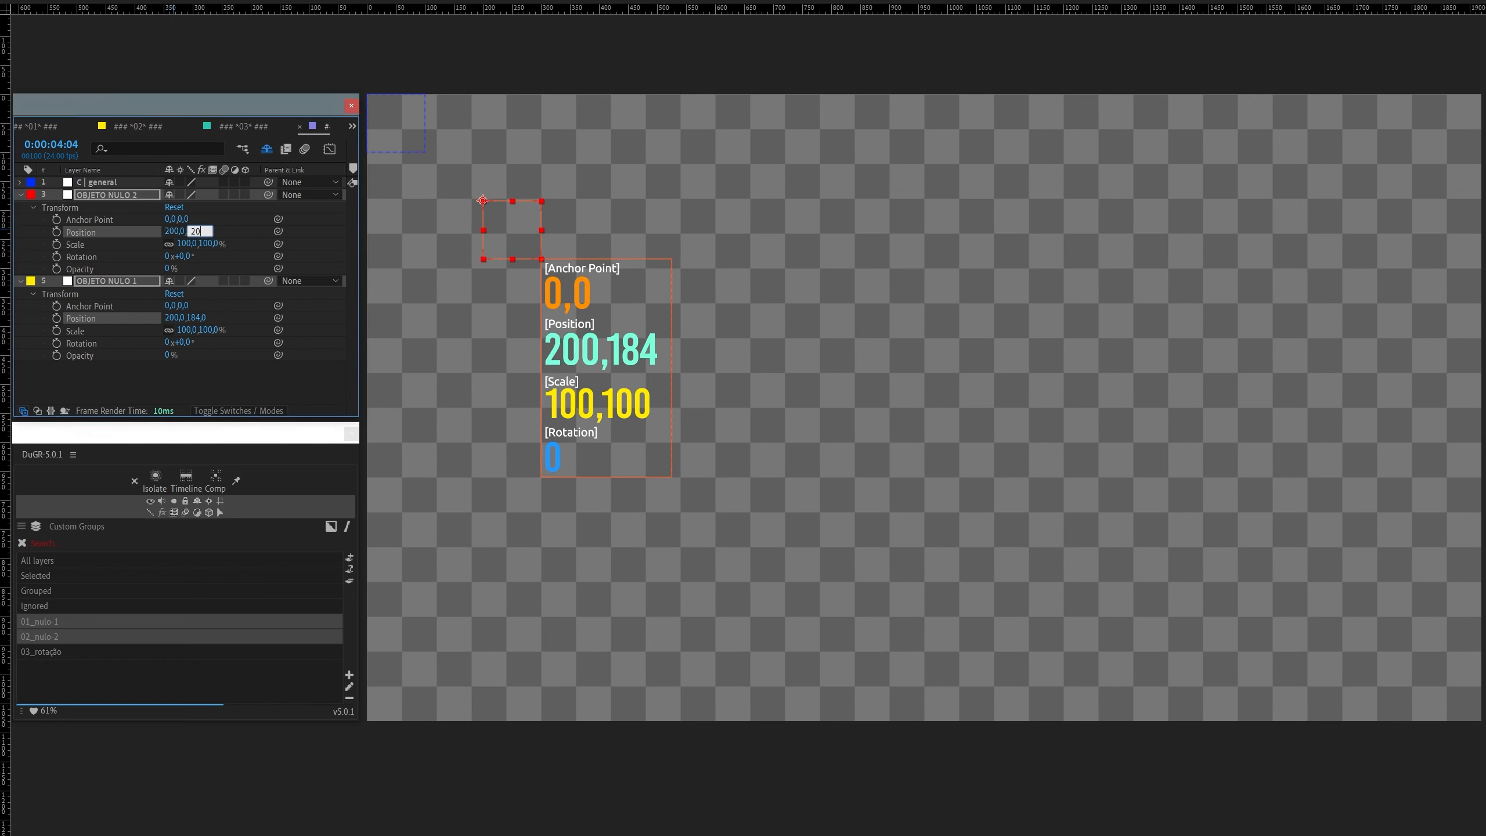
pyautogui.write('0')
pyautogui.press('Return')
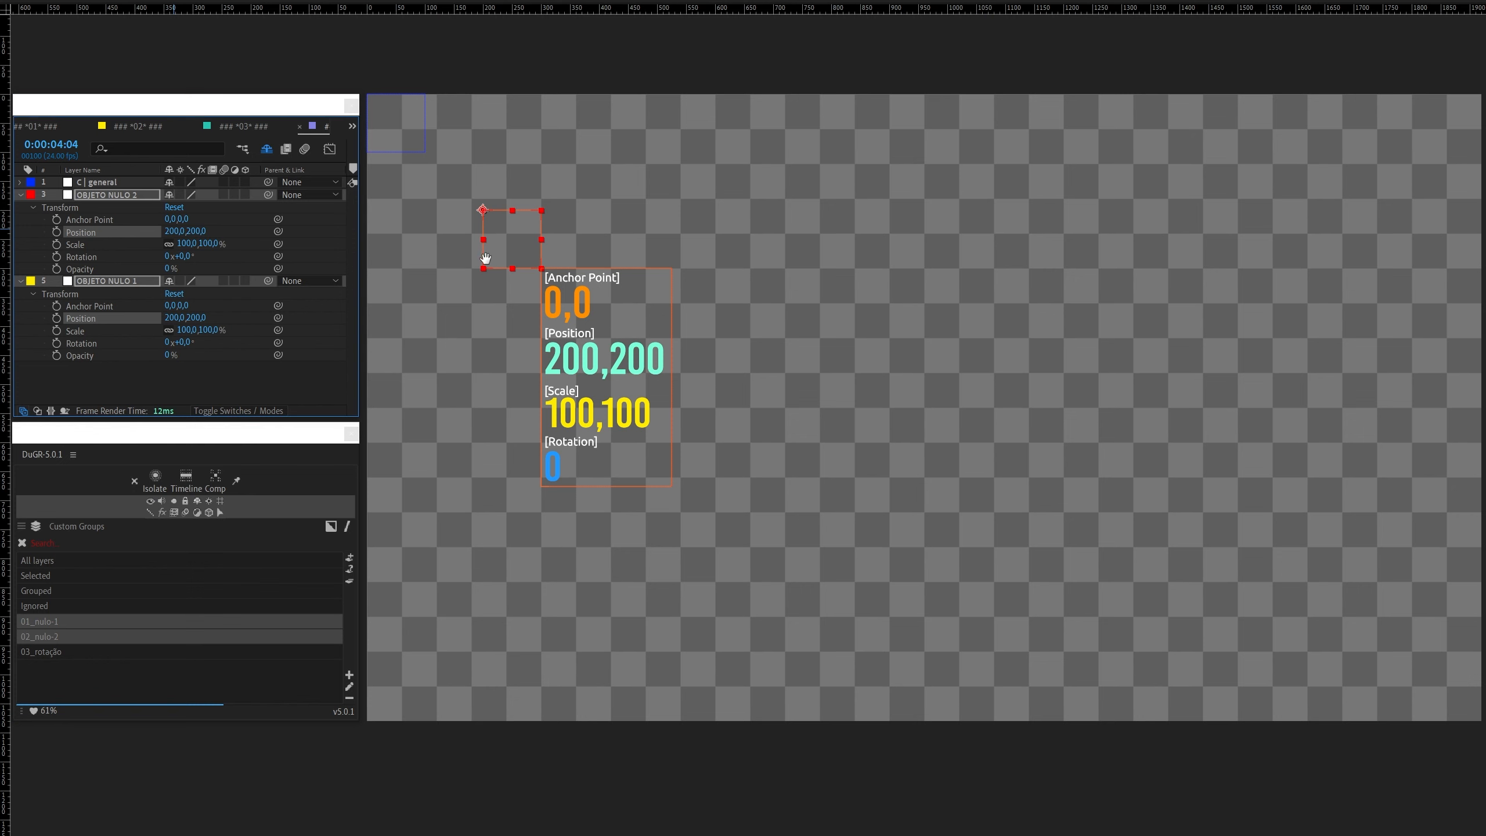
# Step: Separate the two overlapping value displays, placing the one for OBJETO NULO 2 above and to the right of the one for OBJETO NULO 1
pyautogui.moveTo(486, 258); pyautogui.dragTo(712, 399)
pyautogui.scroll(1, 711, 400)
pyautogui.moveTo(687, 334); pyautogui.dragTo(630, 322)
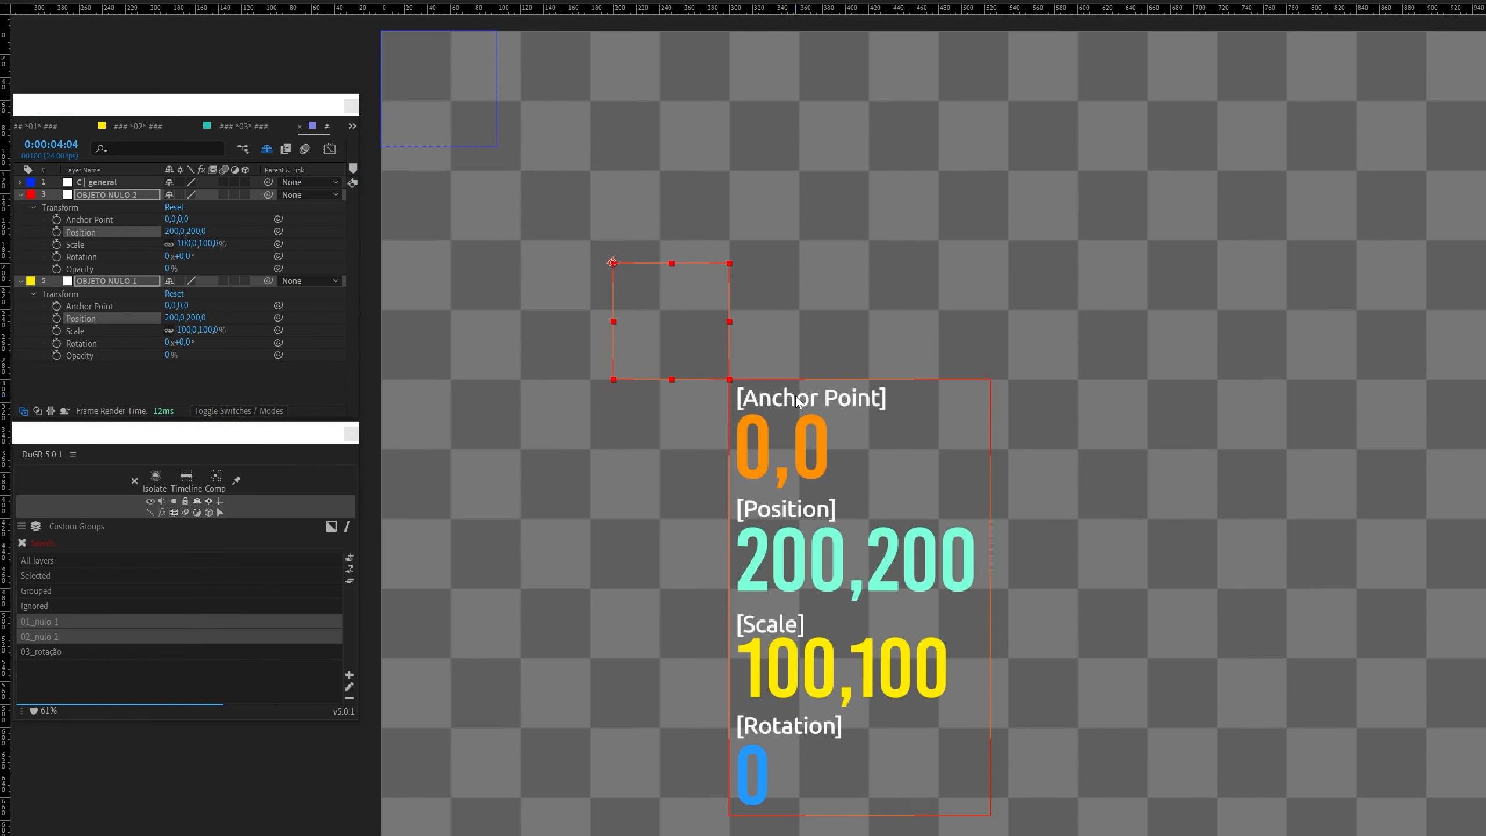
pyautogui.moveTo(808, 537); pyautogui.dragTo(376, 525)
pyautogui.moveTo(1090, 353); pyautogui.dragTo(1237, 238)
pyautogui.moveTo(816, 472); pyautogui.dragTo(909, 461)
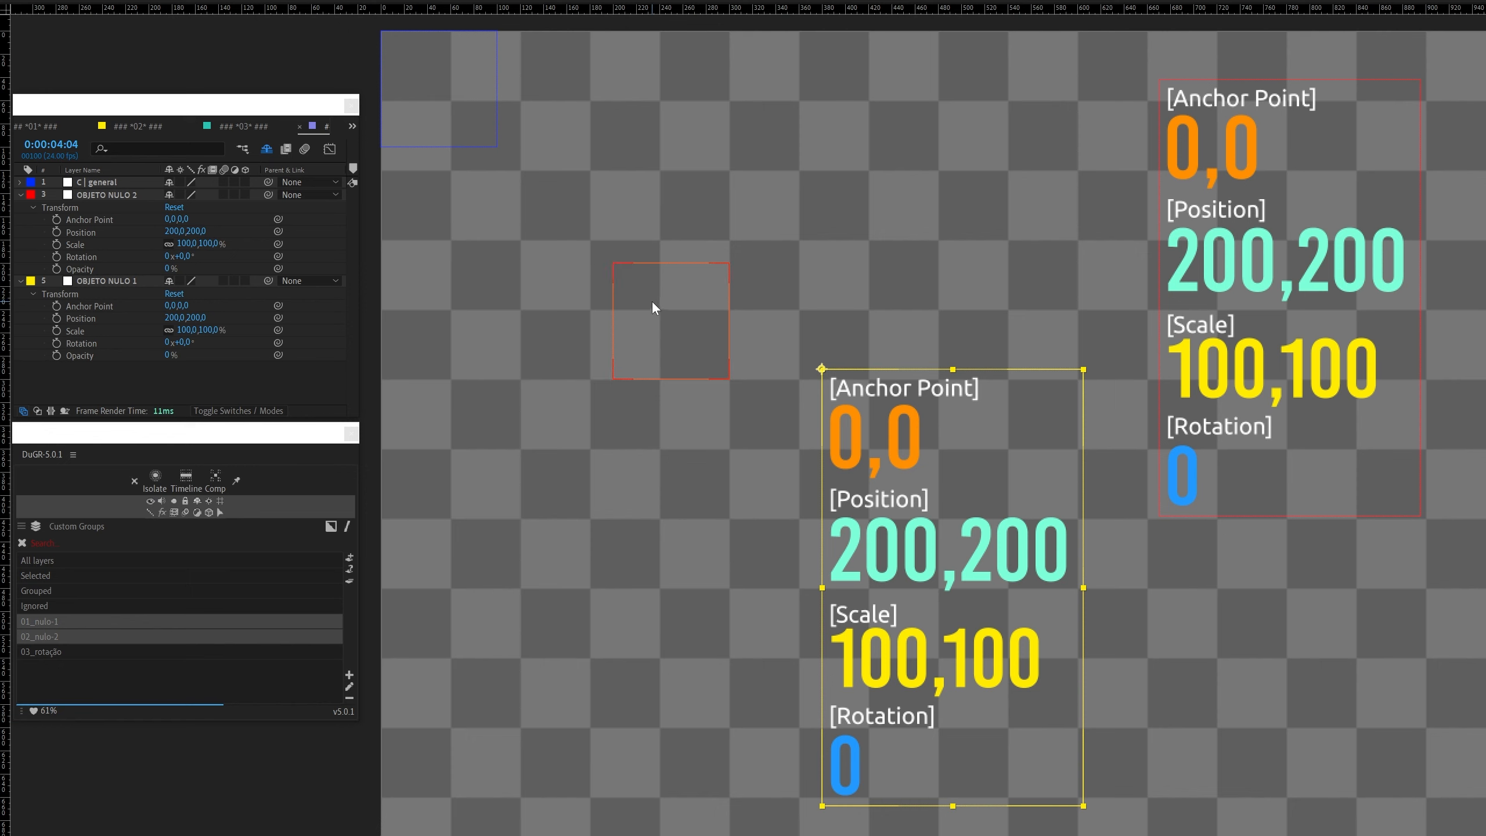
# Step: Rotate the C | general null by about 17 degrees around its anchor point
pyautogui.click(472, 112)
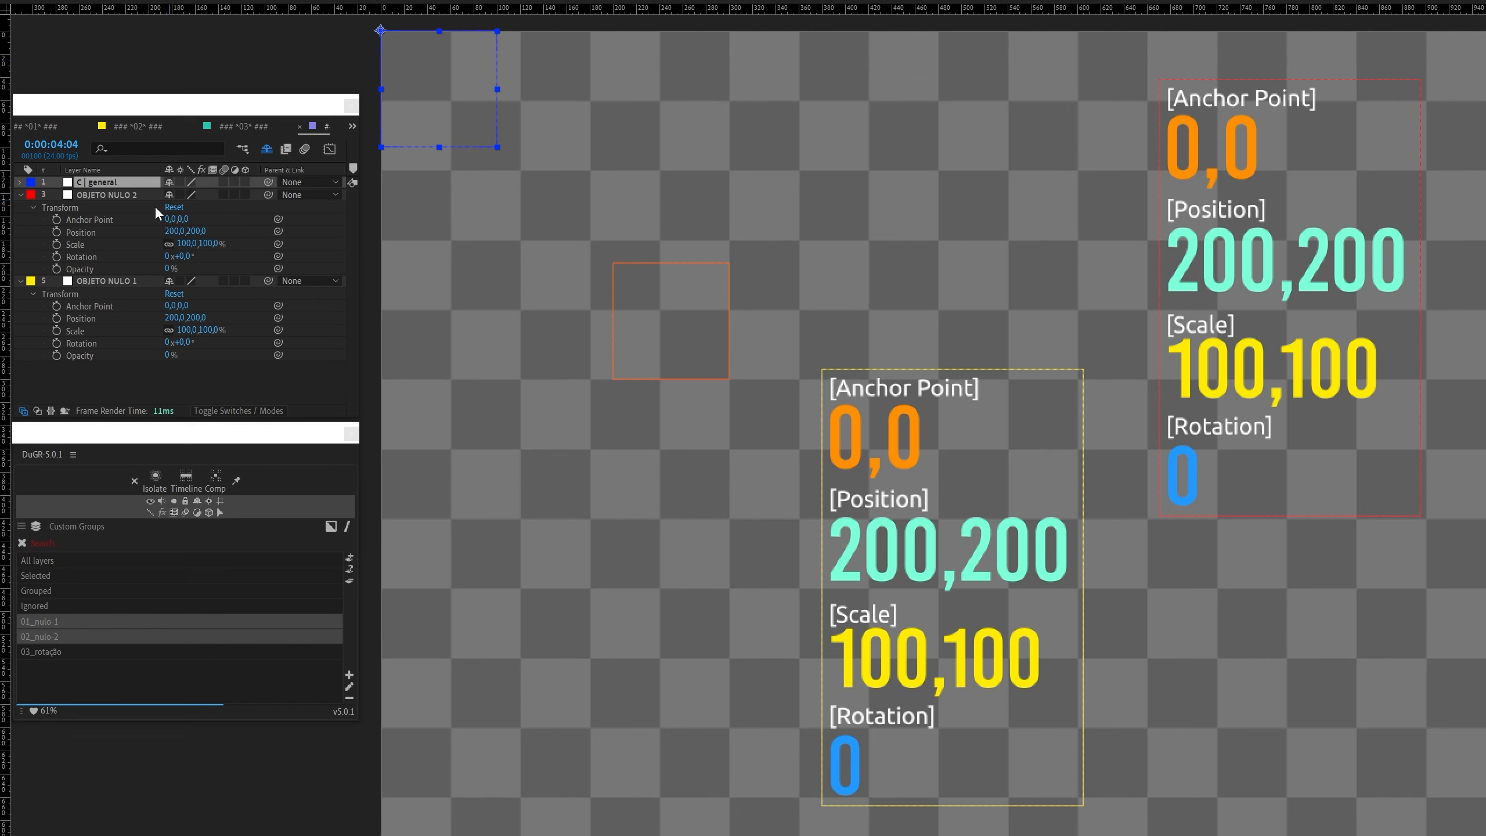
pyautogui.press('w')
pyautogui.moveTo(493, 117); pyautogui.dragTo(480, 140)
# Step: Try parenting OBJETO NULO 2 to the rotated C | general null, and undo the parenting
pyautogui.click(114, 195)
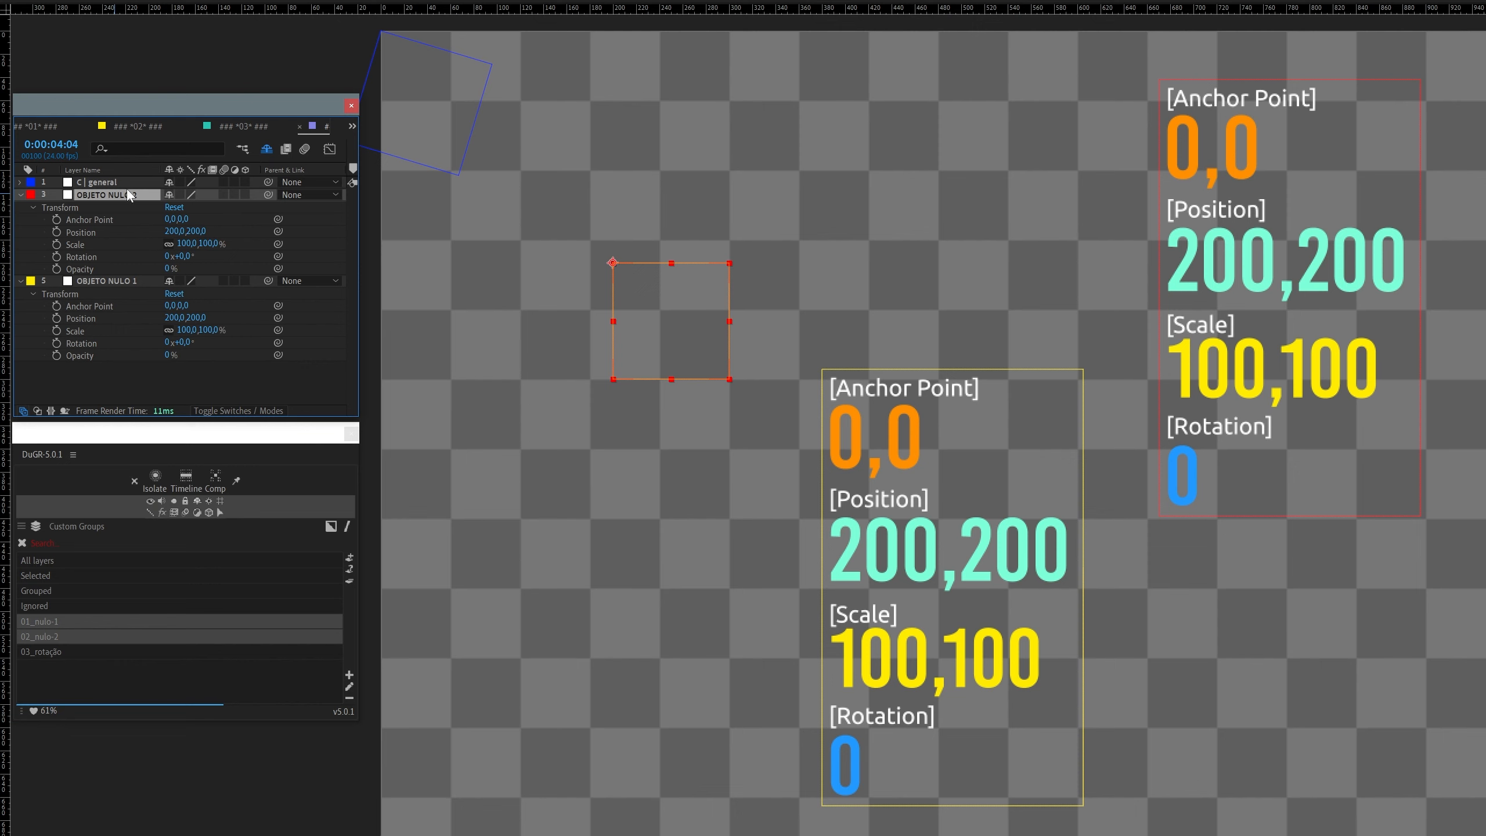
pyautogui.click(395, 62)
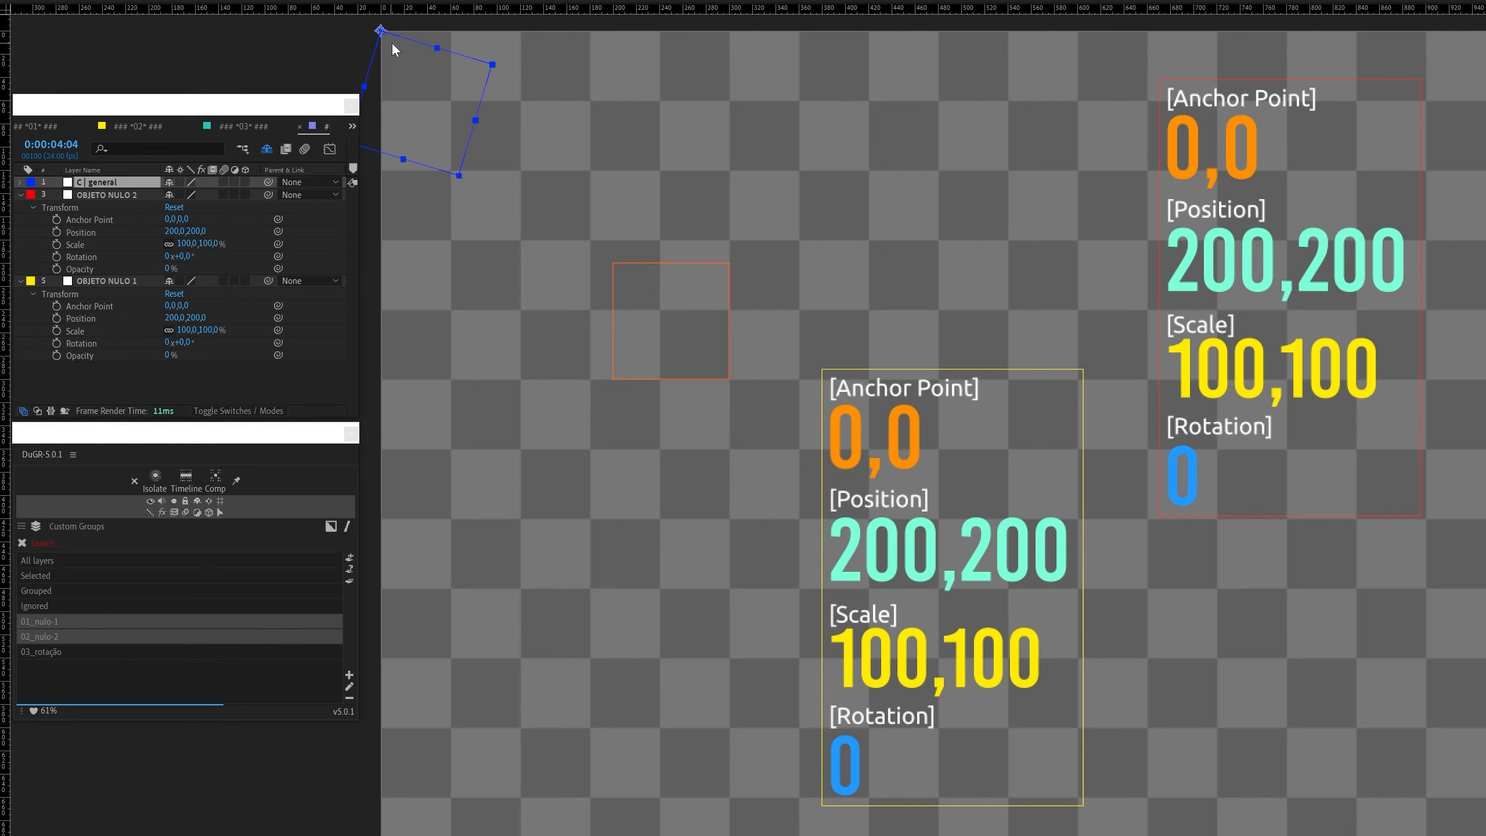
pyautogui.moveTo(268, 194); pyautogui.dragTo(92, 184)
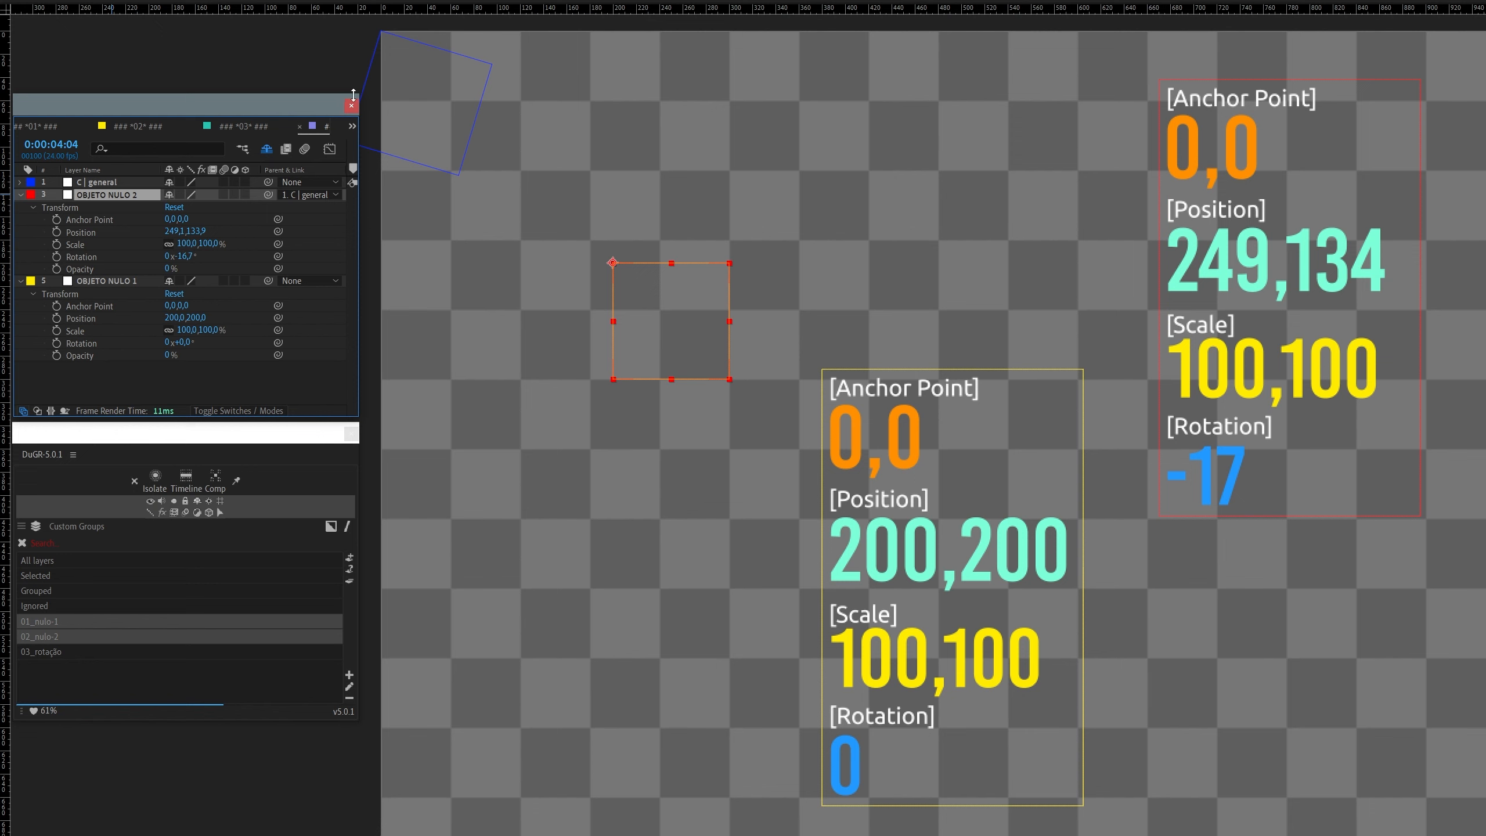
pyautogui.hotkey('ctrl', 'z')
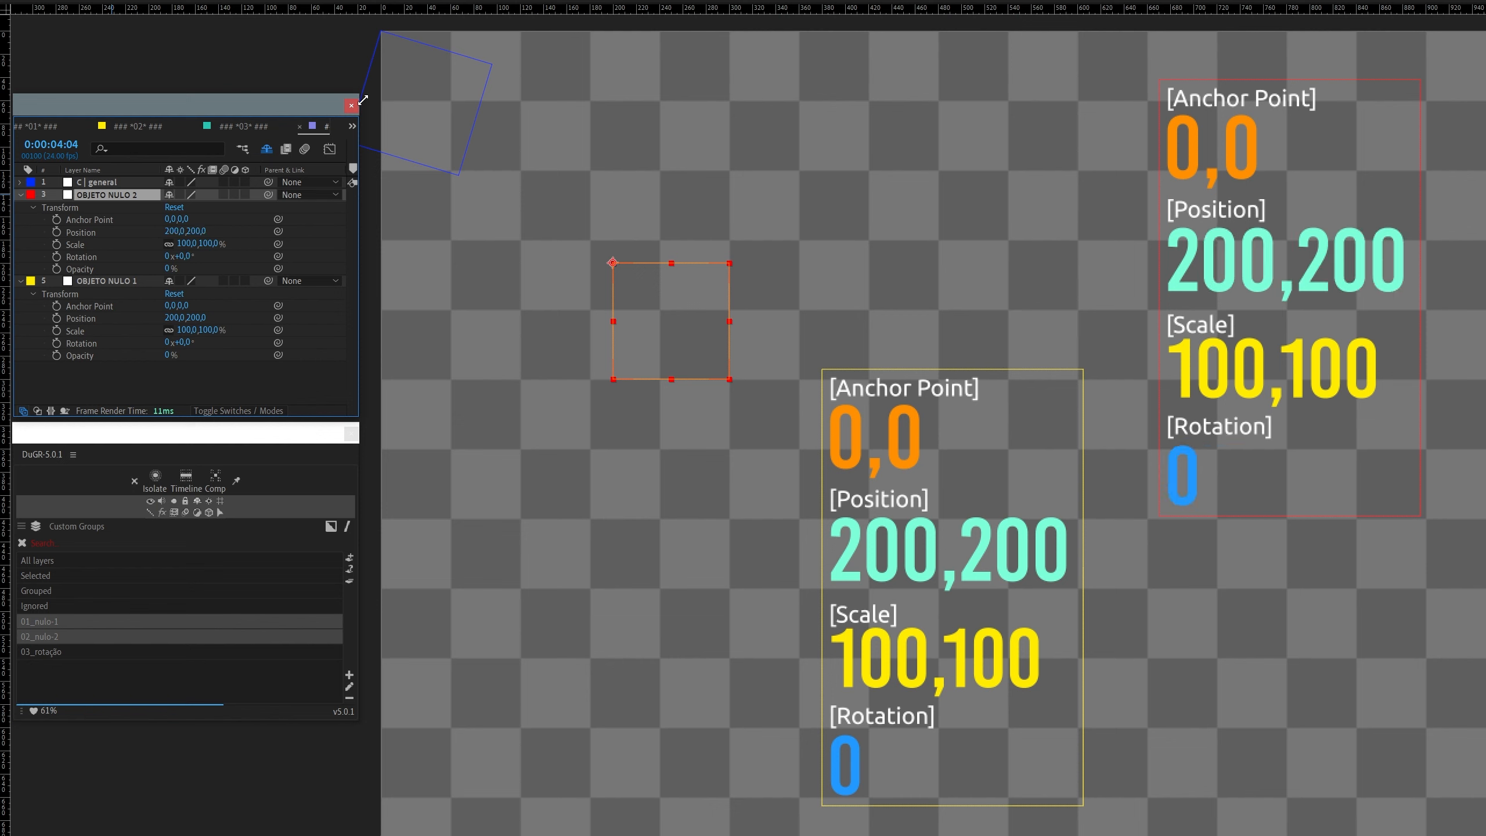
# Step: Try rotating C | general further to about 52 degrees and parenting OBJETO NULO 2 to it, and undo the parenting and all its rotations
pyautogui.moveTo(455, 85); pyautogui.dragTo(375, 32)
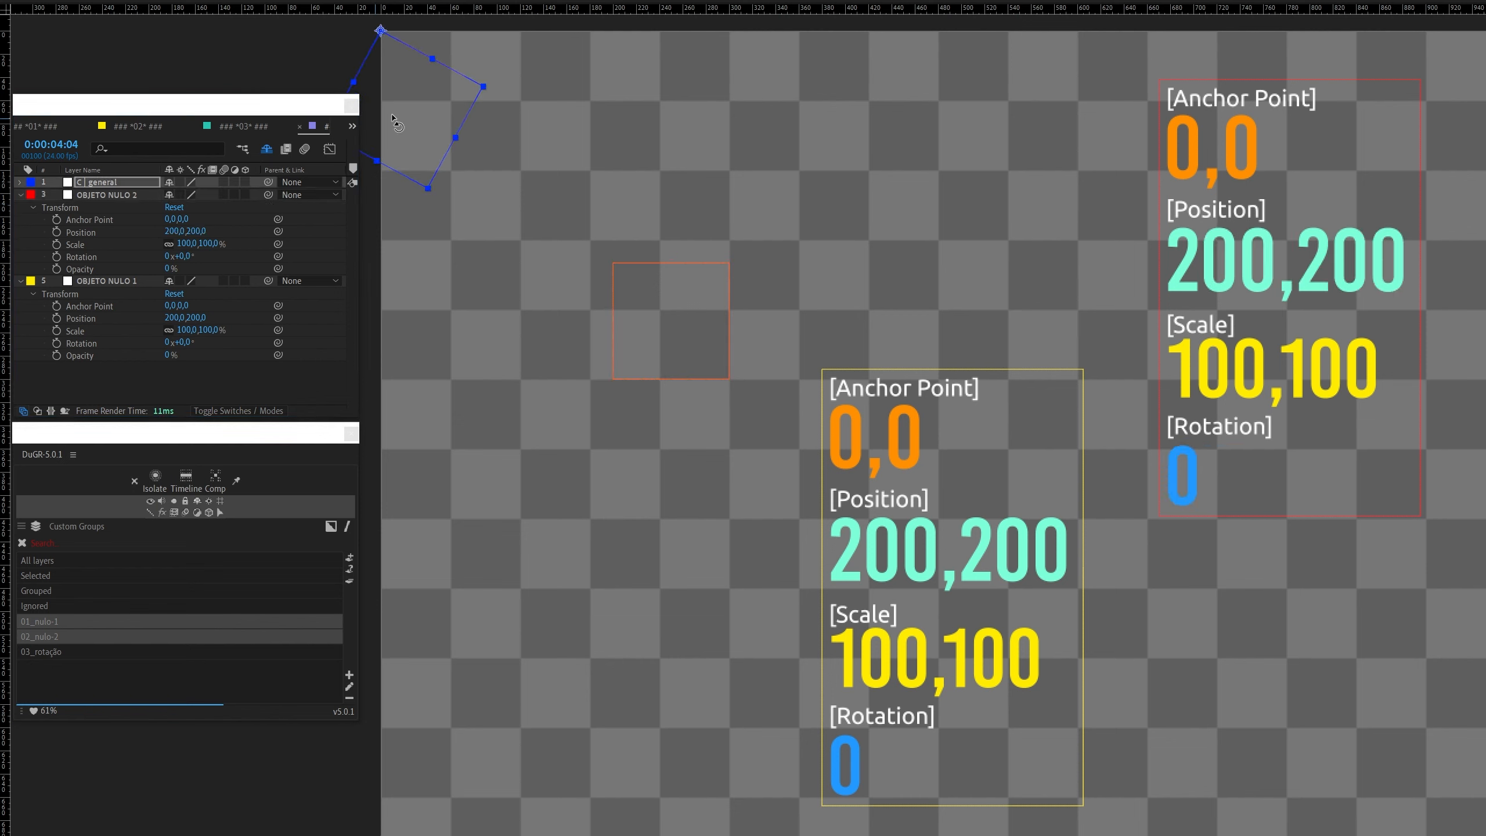
pyautogui.moveTo(471, 102); pyautogui.dragTo(420, 121)
pyautogui.moveTo(267, 195); pyautogui.dragTo(103, 184)
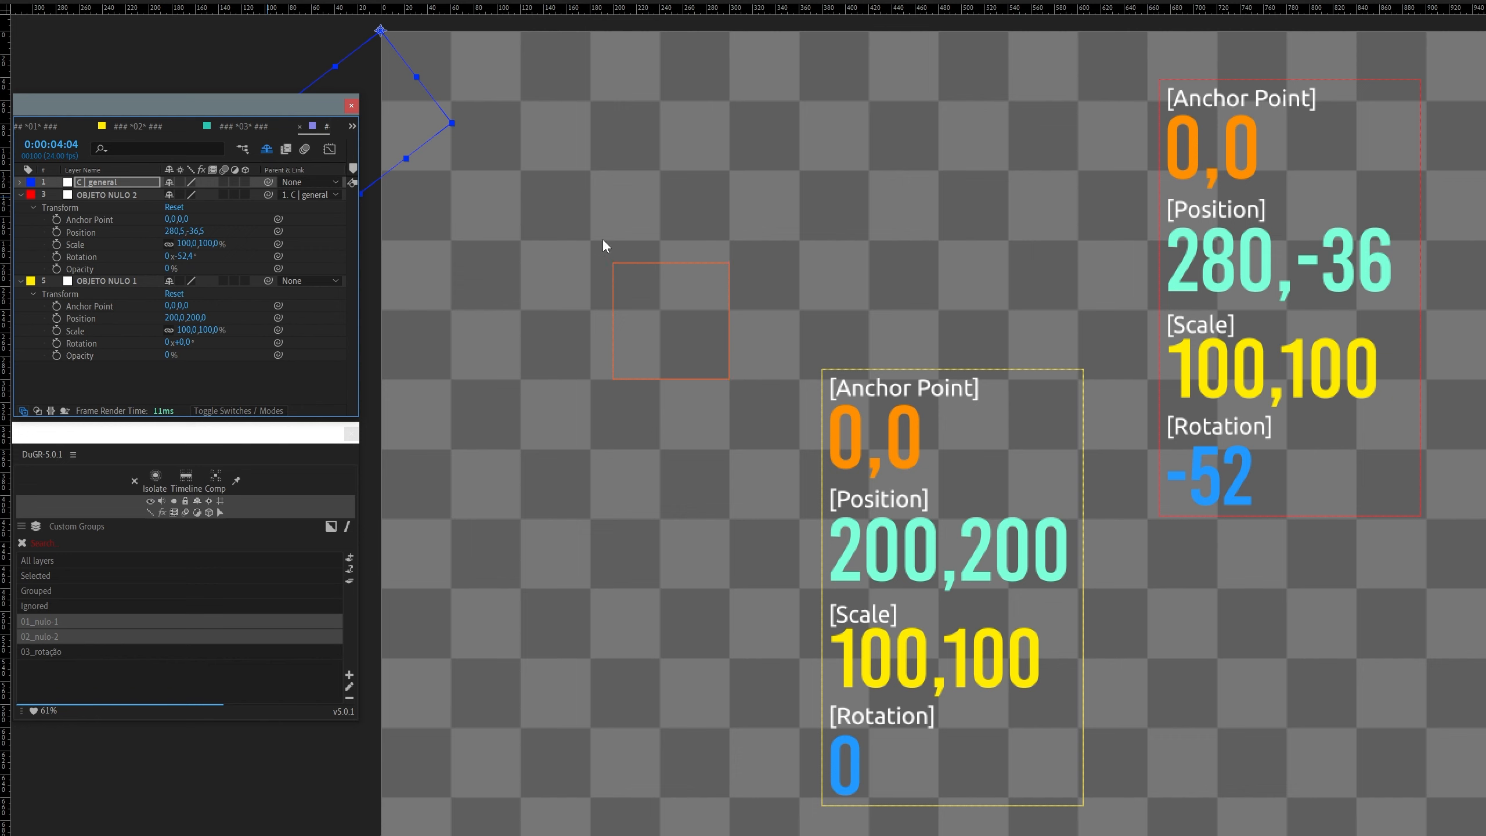
pyautogui.hotkey('ctrl', 'z')
pyautogui.hotkey('ctrl', 'z')
pyautogui.hotkey('ctrl', 'z')
# Step: Show the shy layers and parent the checkerboard background layer to C | general
pyautogui.scroll(-1, 794, 279)
pyautogui.moveTo(755, 228); pyautogui.dragTo(555, 96)
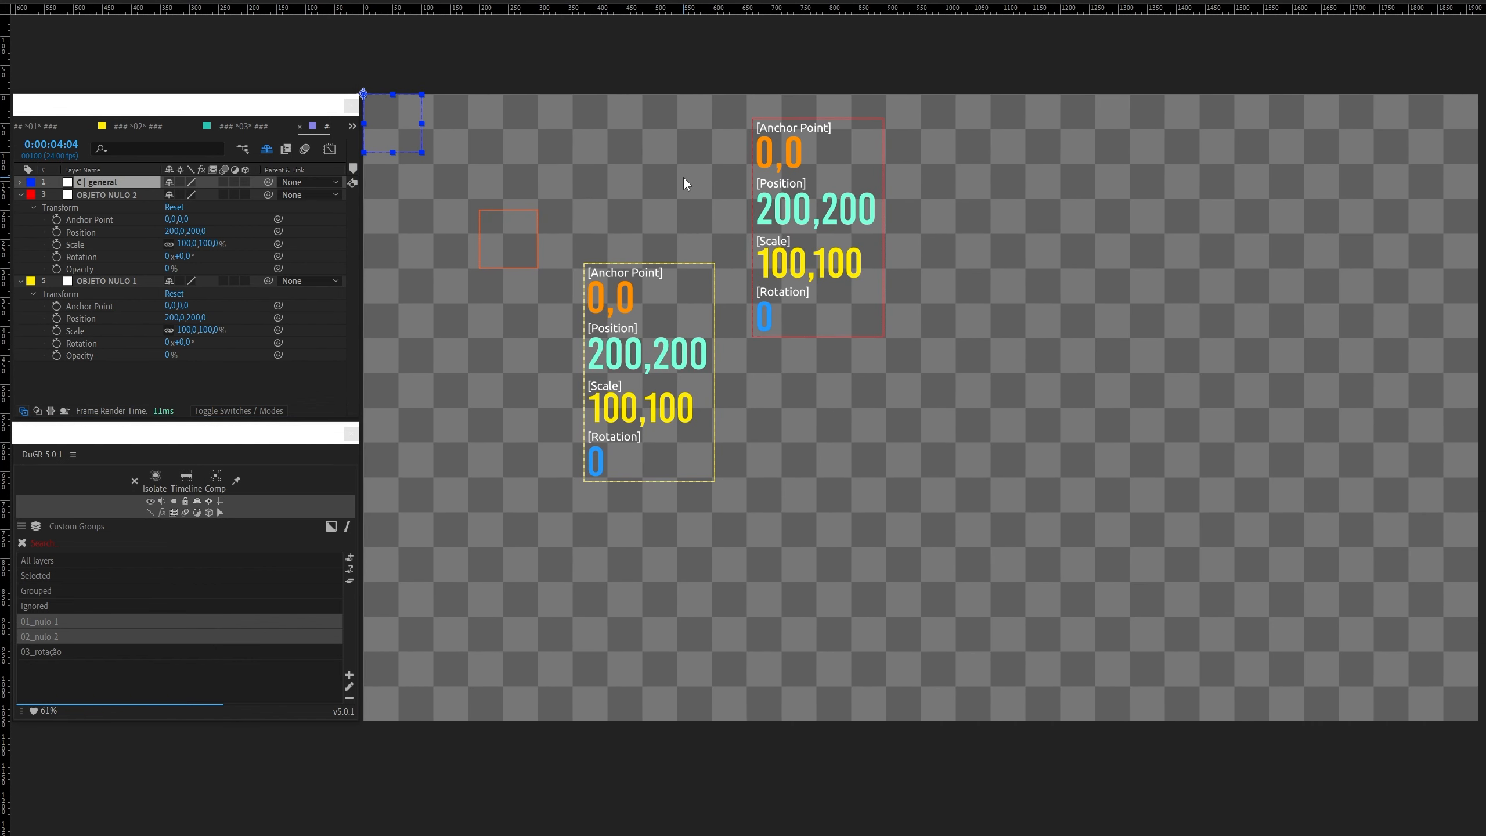
pyautogui.click(267, 149)
pyautogui.scroll(-8, 130, 314)
pyautogui.click(104, 397)
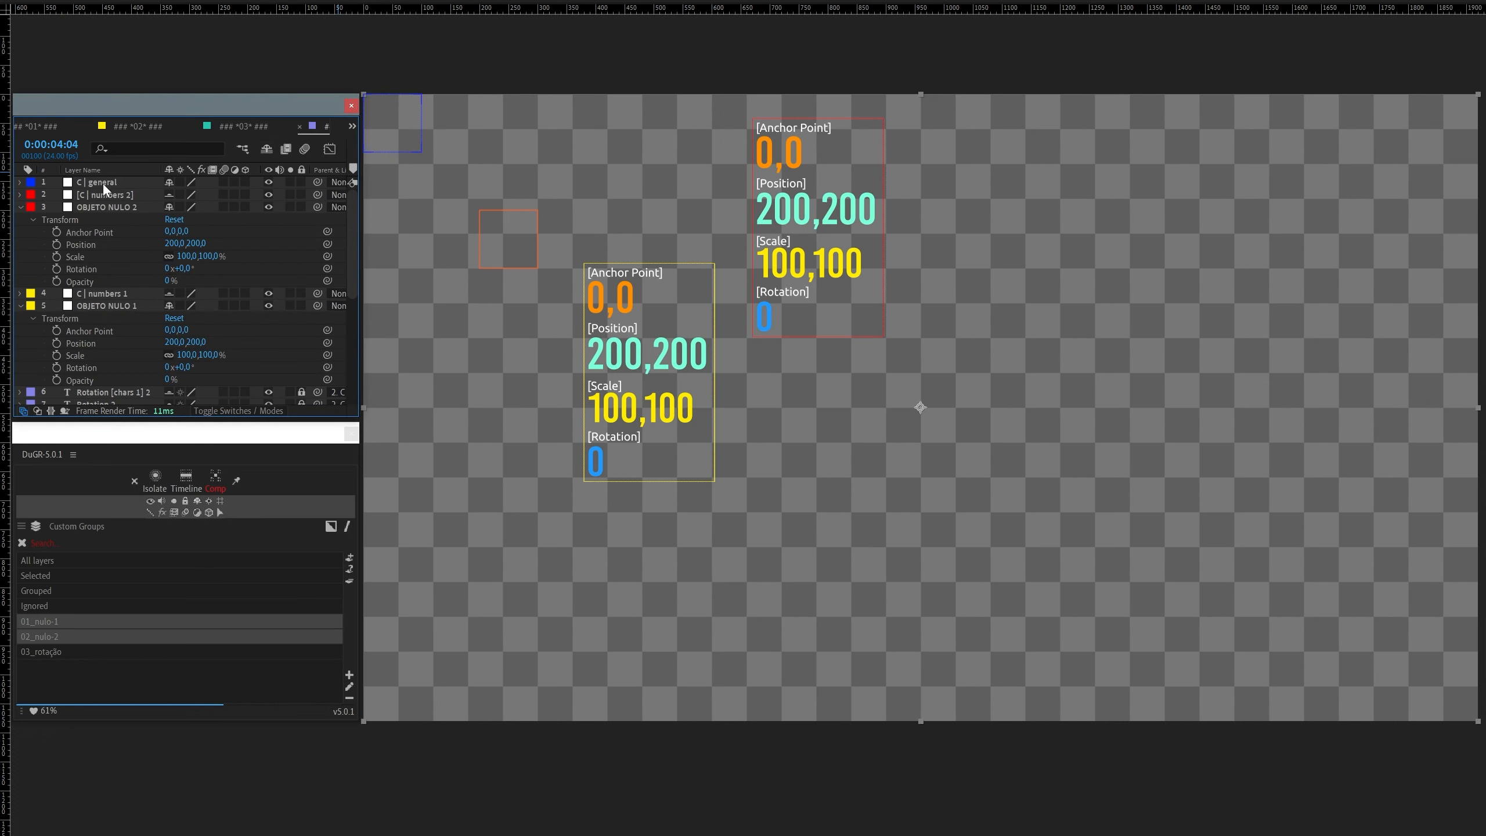
pyautogui.click(102, 184)
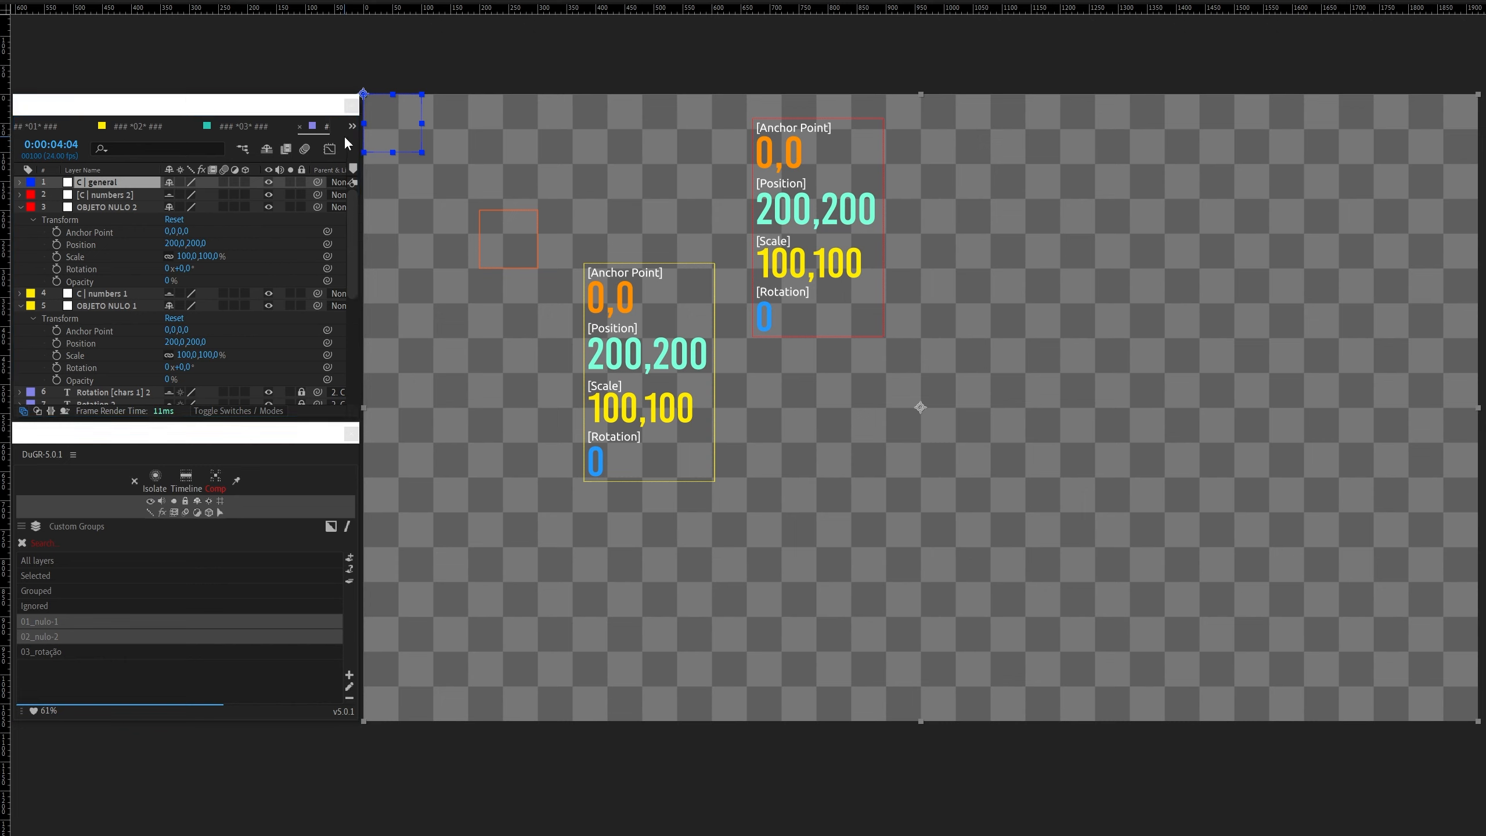
pyautogui.click(448, 70)
pyautogui.click(393, 133)
pyautogui.press('w')
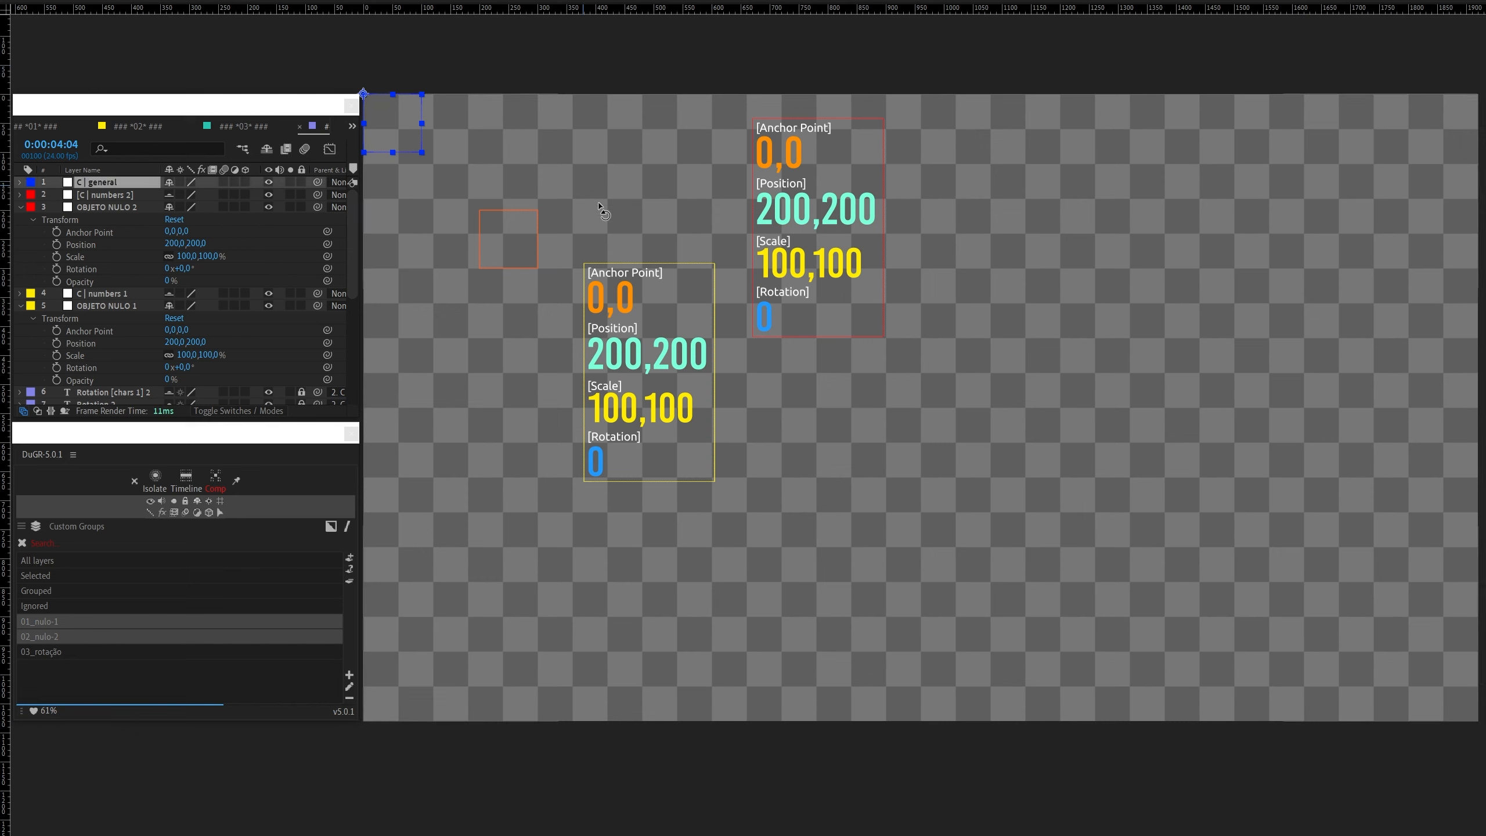
pyautogui.moveTo(420, 122); pyautogui.dragTo(422, 142)
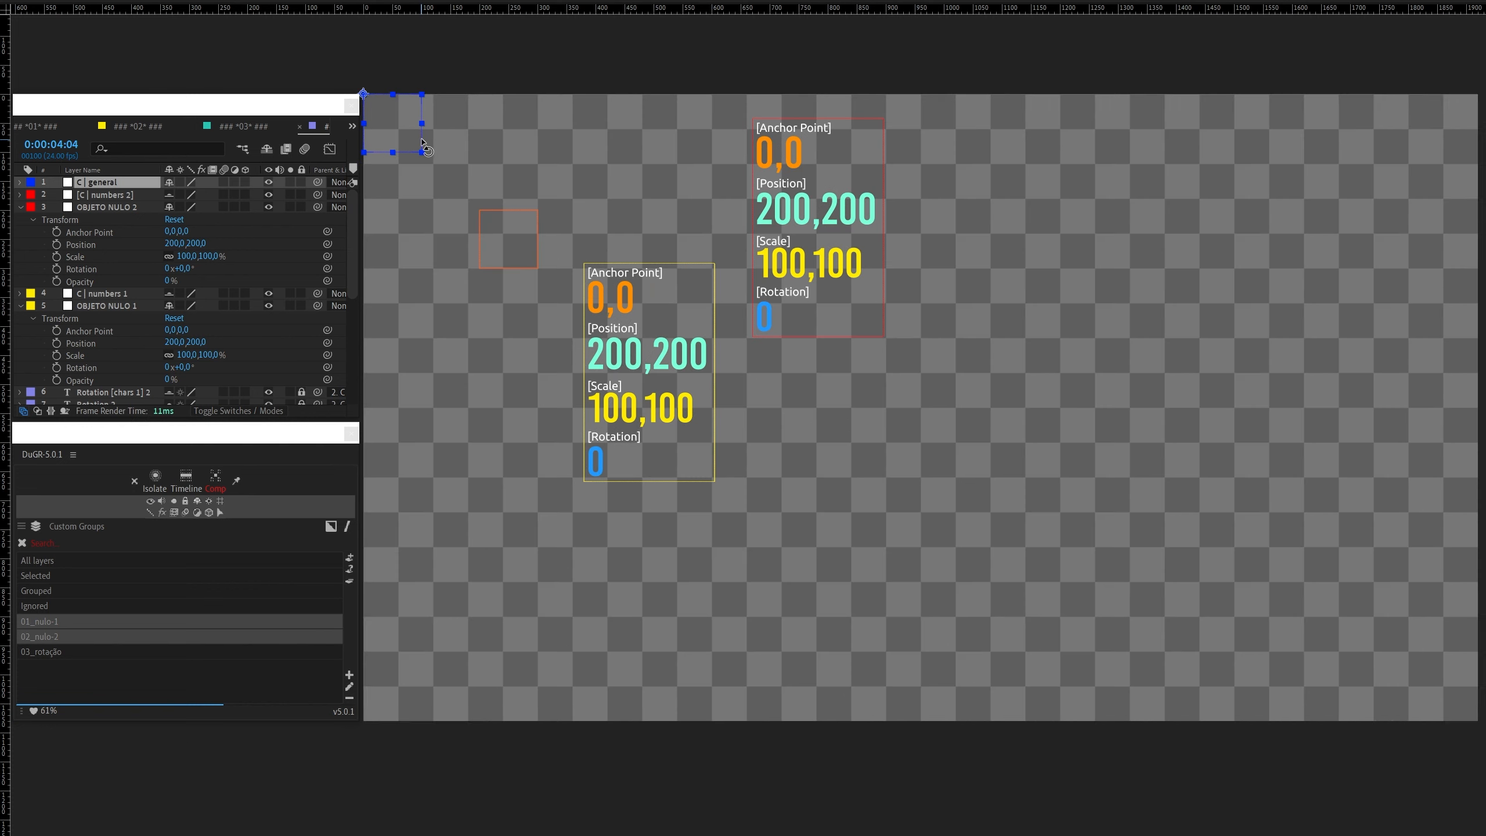
# Step: Try moving OBJETO NULO 1 above the composition to about 232, -134 and its value display lower, and undo both moves
pyautogui.moveTo(501, 213); pyautogui.dragTo(520, 20)
pyautogui.moveTo(657, 146); pyautogui.dragTo(646, 392)
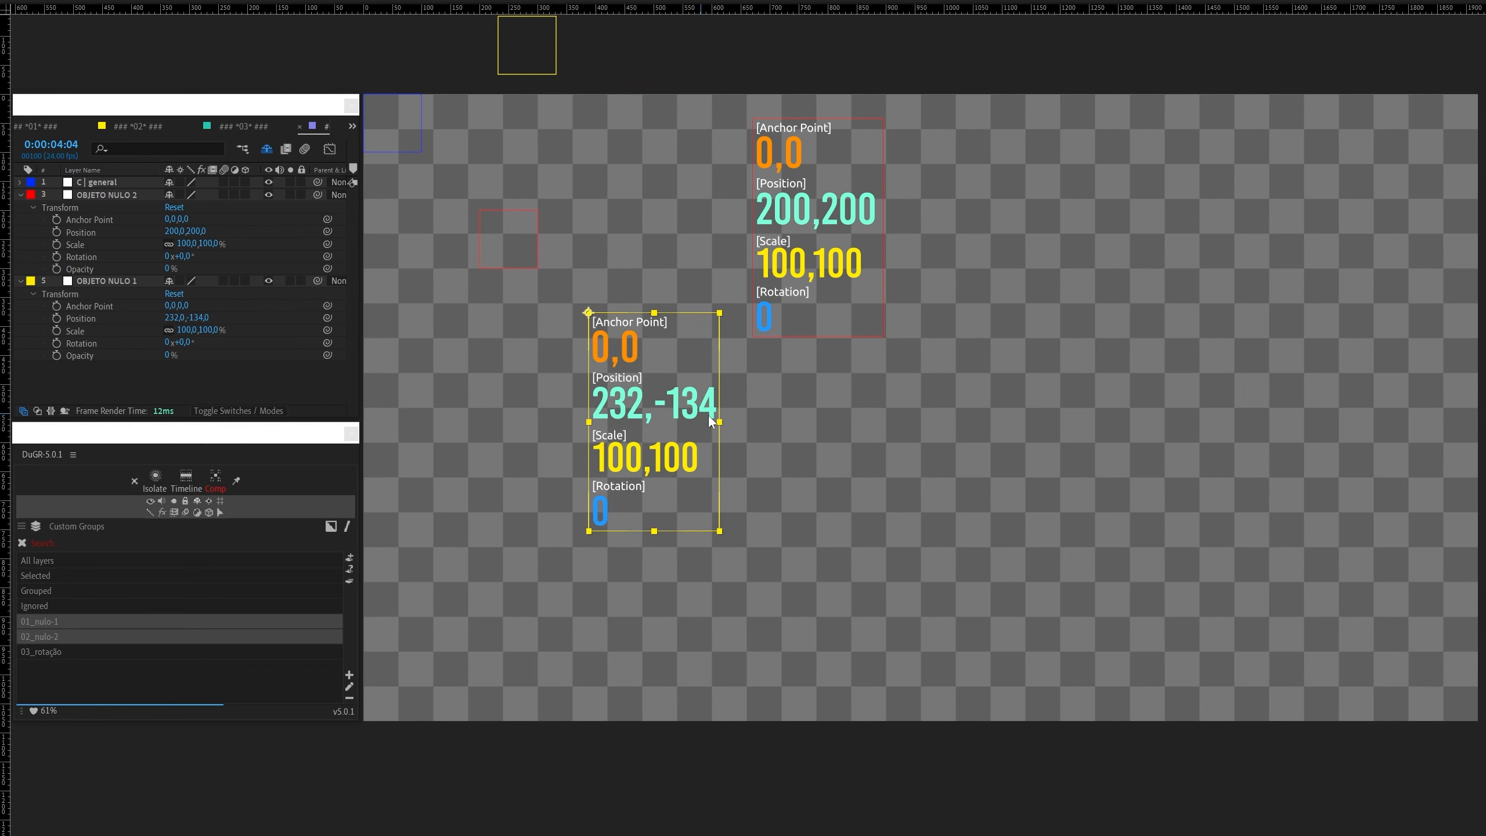
pyautogui.hotkey('ctrl', 'z')
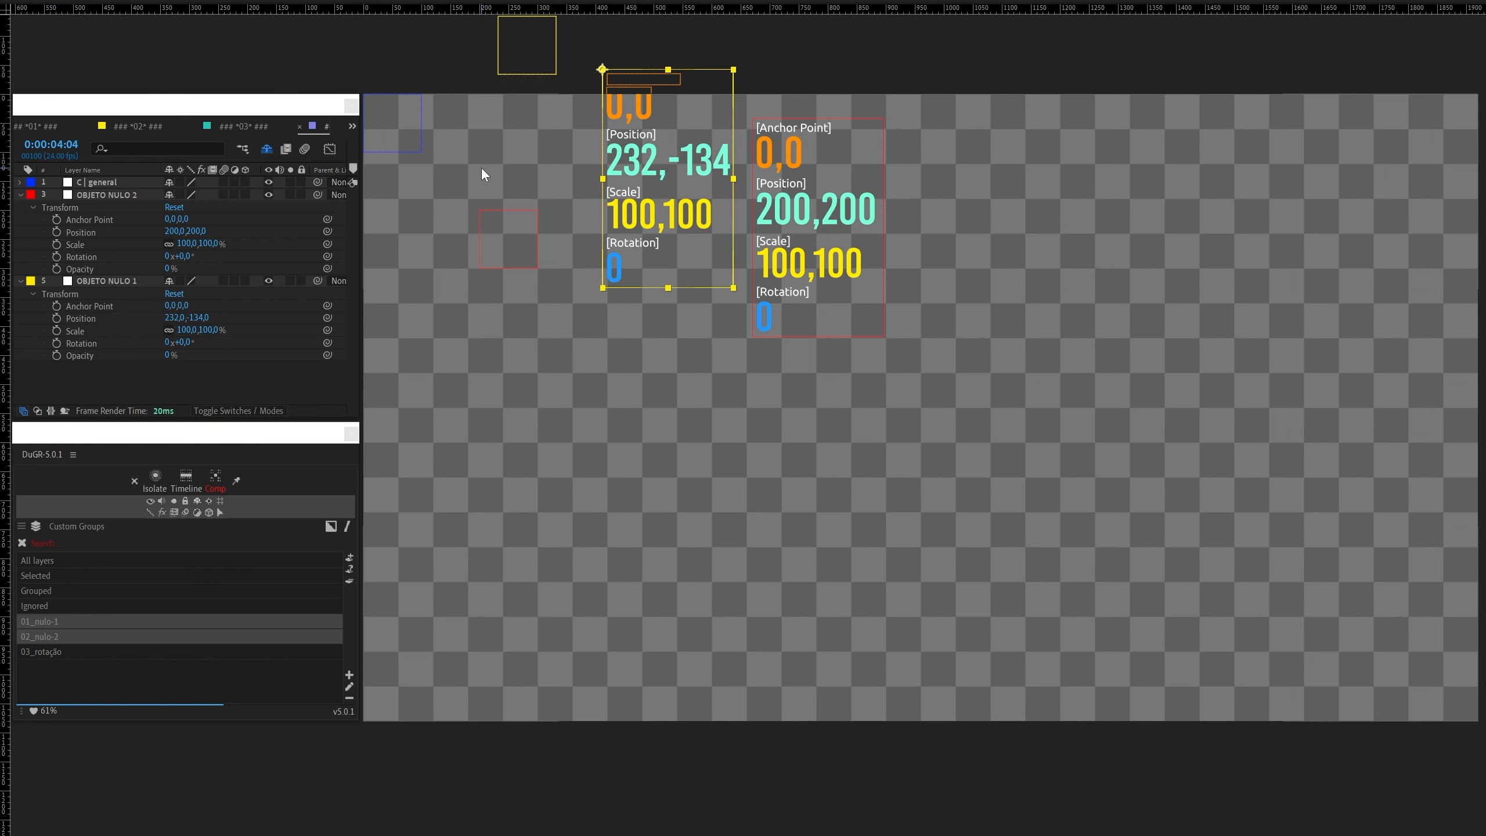
pyautogui.hotkey('ctrl', 'z')
# Step: Rotate C | general with its background by about 50 degrees and parent OBJETO NULO 2 to it
pyautogui.click(320, 182)
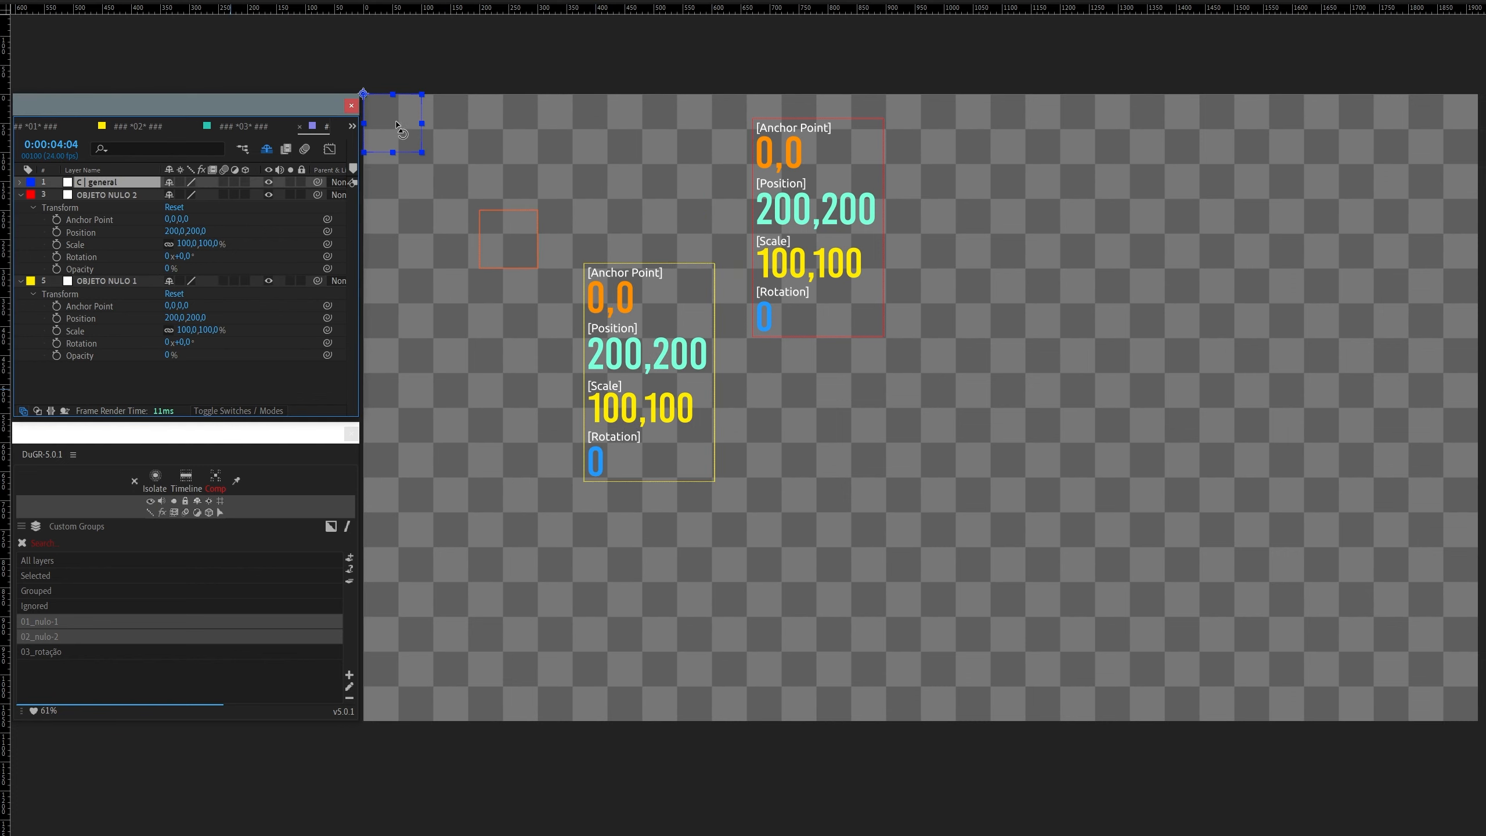
pyautogui.moveTo(397, 125); pyautogui.dragTo(369, 118)
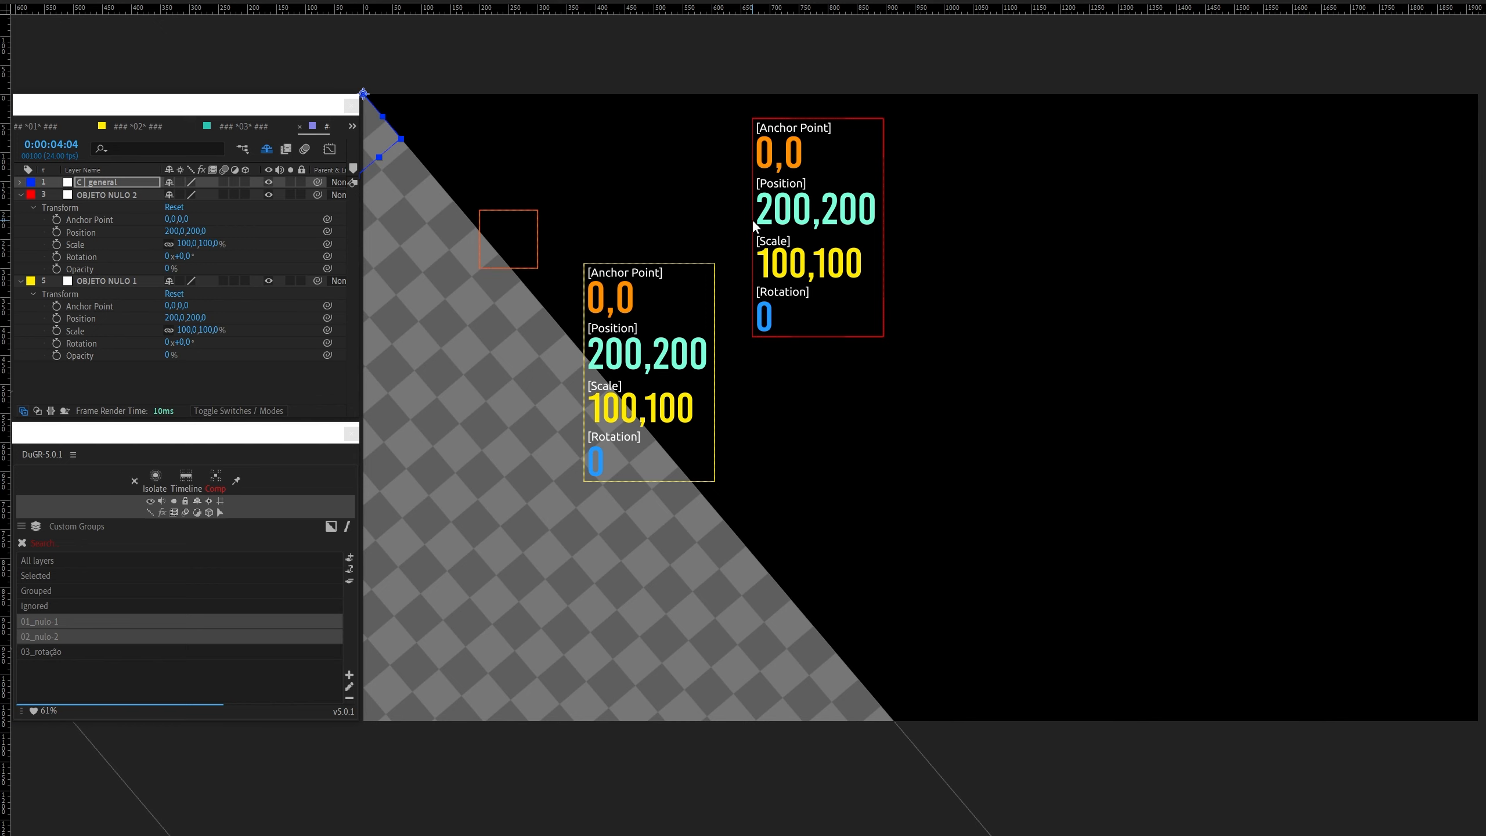
pyautogui.click(117, 194)
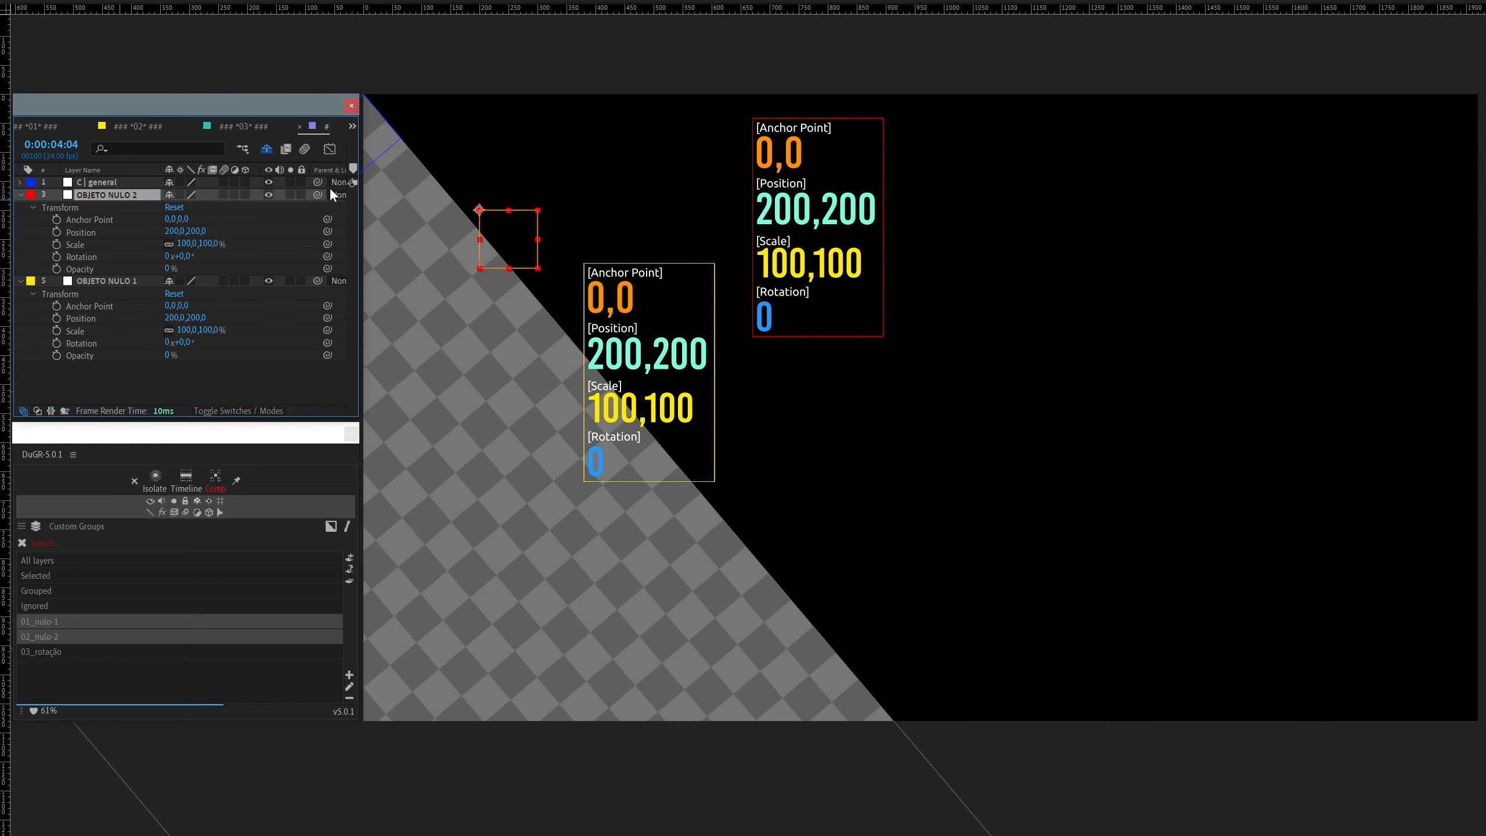
pyautogui.moveTo(253, 199); pyautogui.dragTo(121, 182)
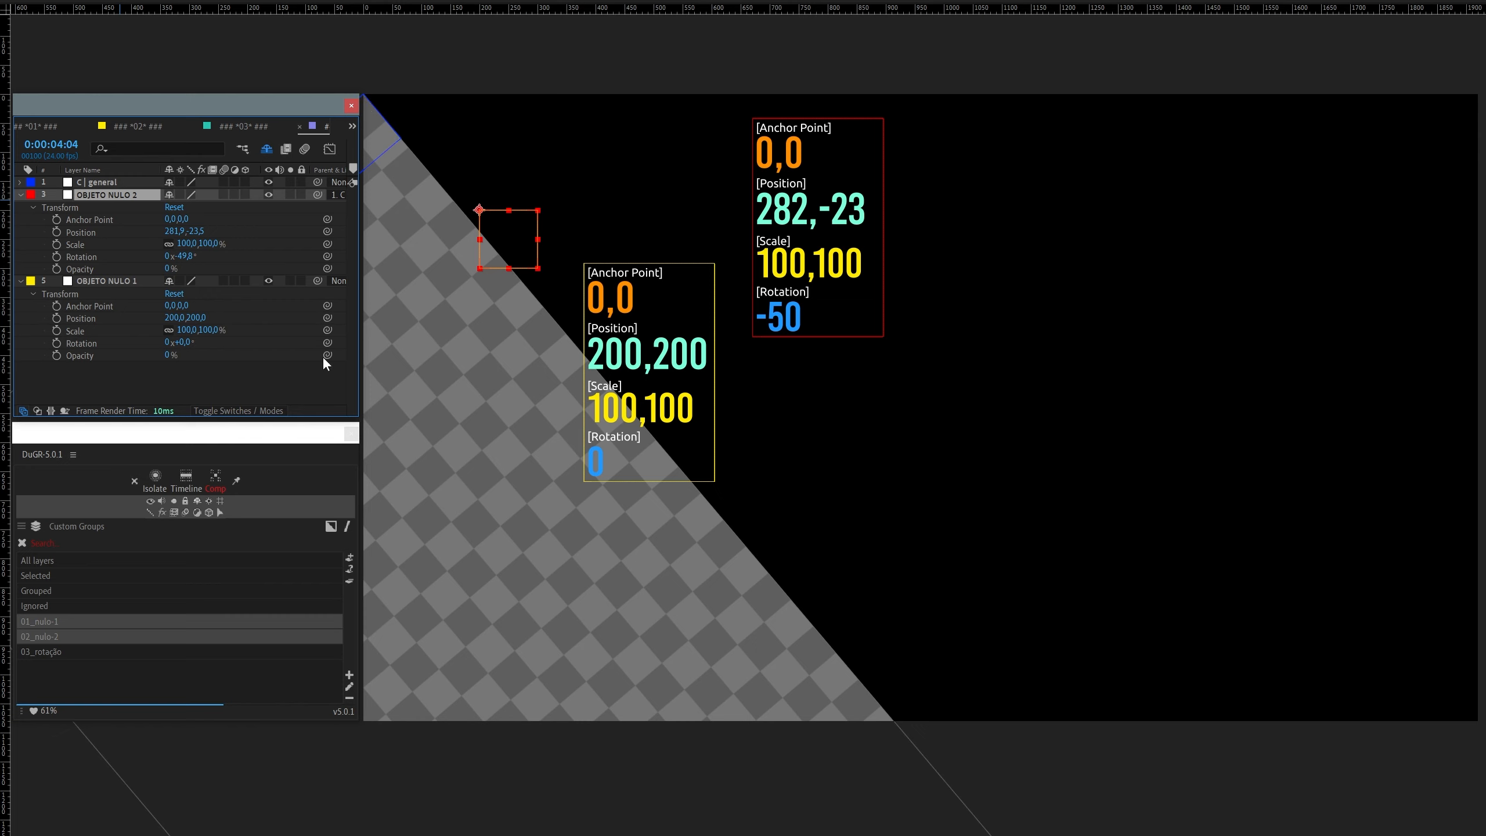
# Step: Try moving the parented OBJETO NULO 2 horizontally across the composition to about 648, -456, and undo the move
pyautogui.moveTo(193, 231); pyautogui.dragTo(842, 234)
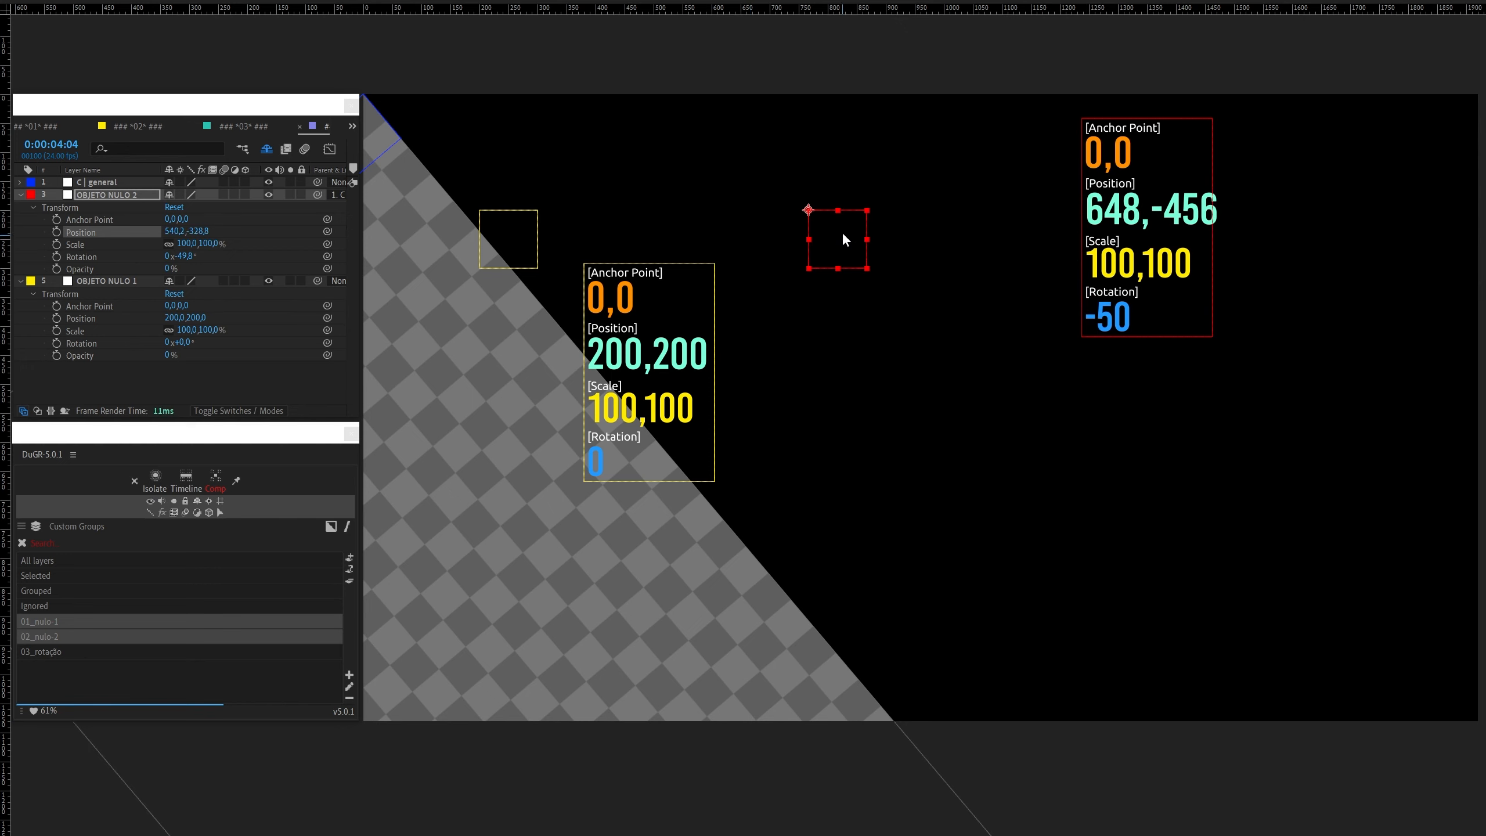
pyautogui.hotkey('ctrl', 'z')
pyautogui.hotkey('ctrl', 'z')
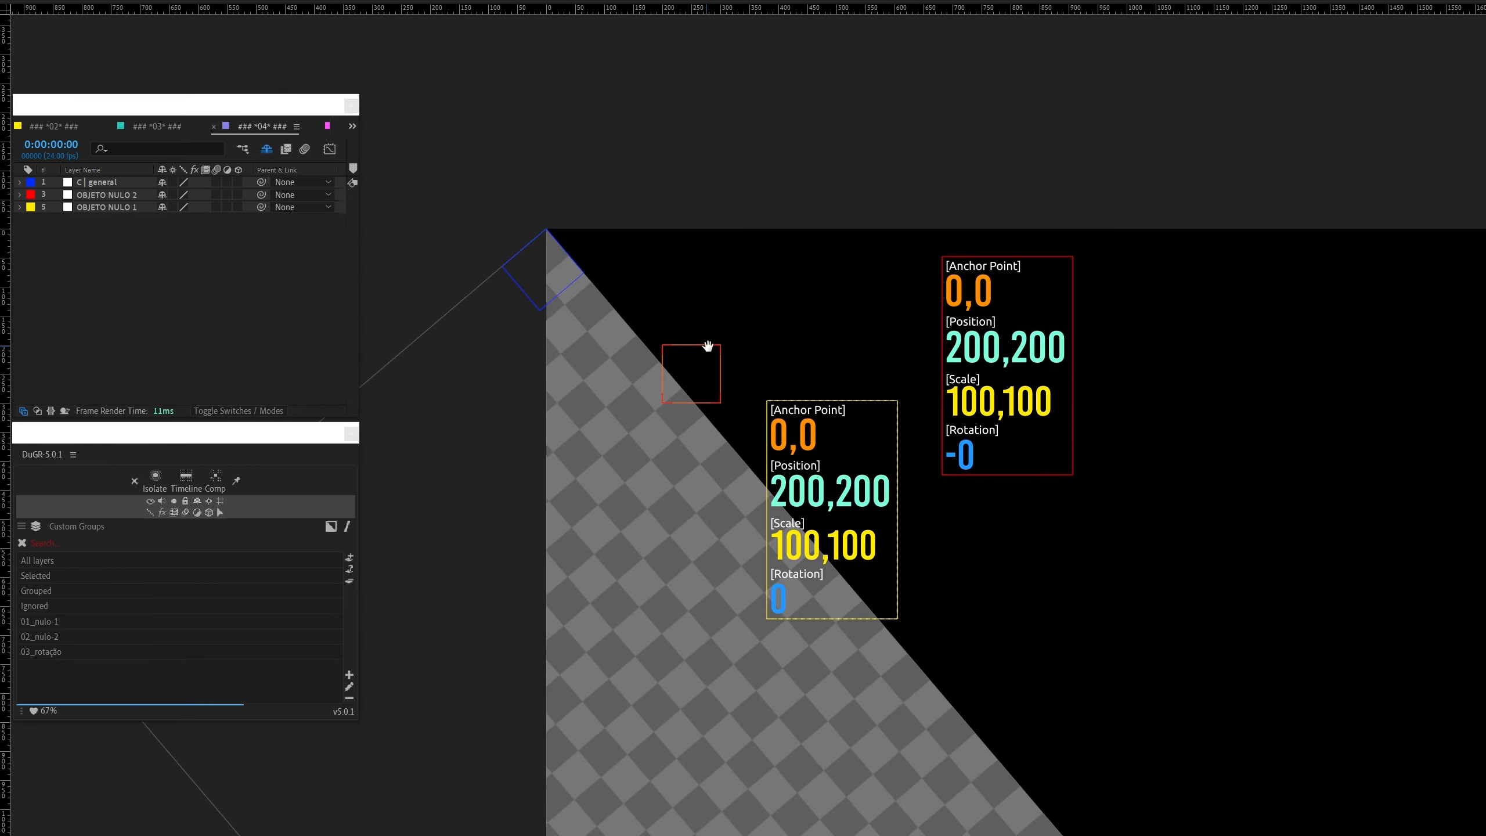
# Step: Return C | general to 0° rotation and delete the null from the composition
pyautogui.moveTo(708, 346); pyautogui.dragTo(528, 211)
pyautogui.click(88, 184)
pyautogui.press('r')
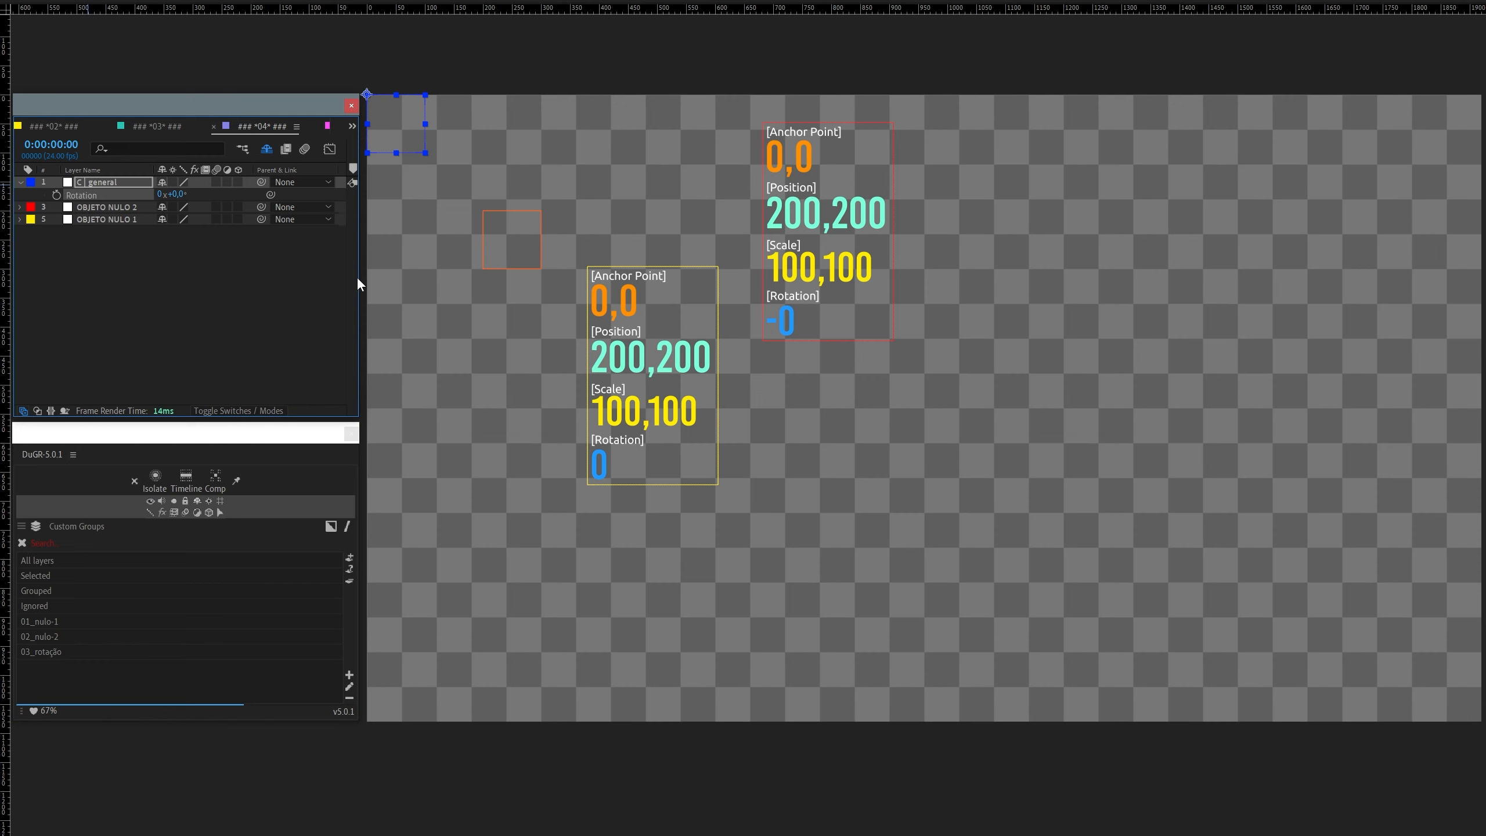
pyautogui.press('Delete')
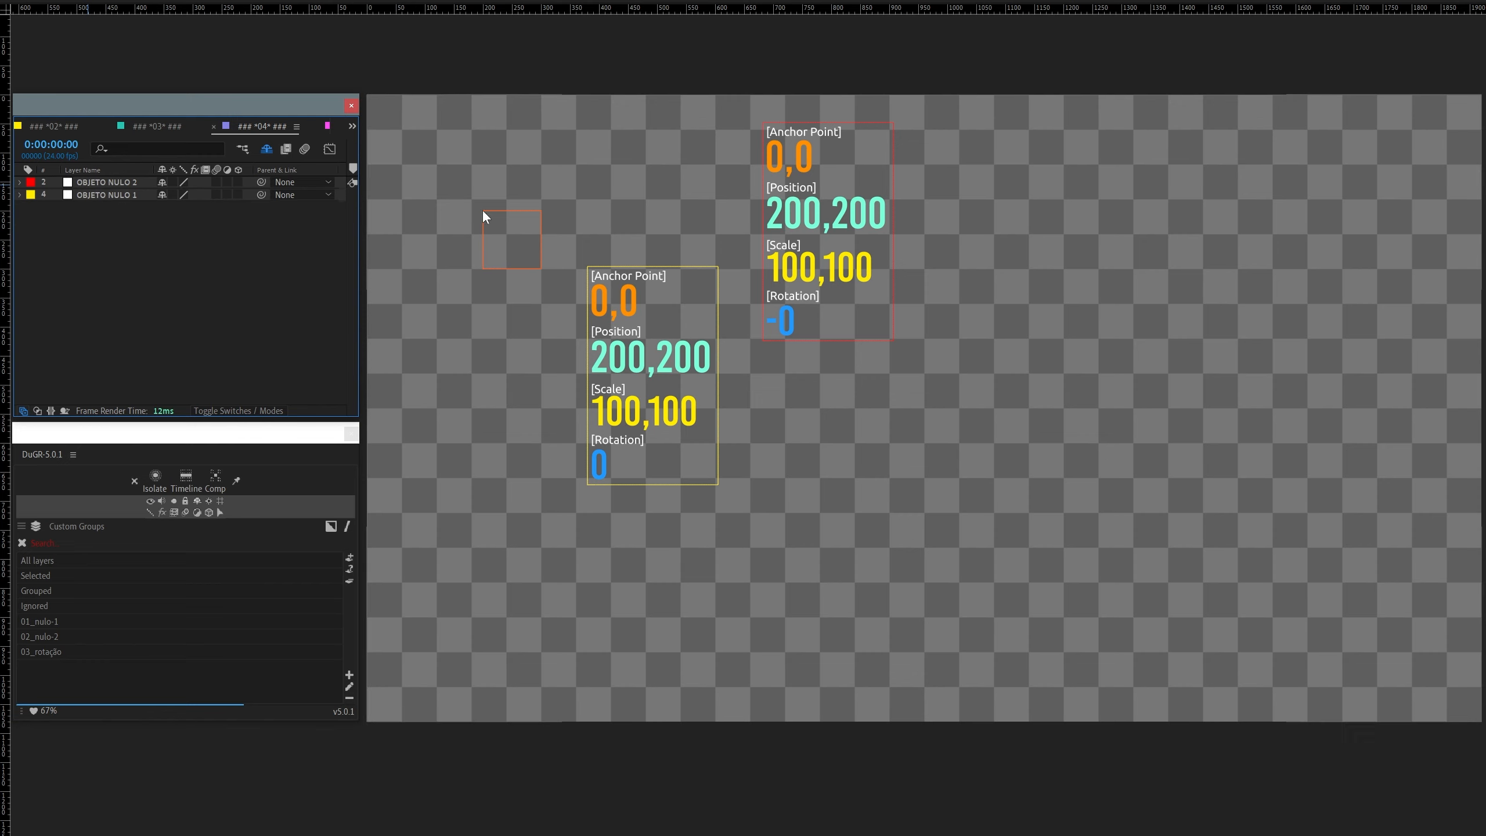
# Step: Move OBJETO NULO 2 to about 526, 432 and OBJETO NULO 1 to about 1178, 436, with their value displays beside them
pyautogui.moveTo(484, 211); pyautogui.dragTo(776, 371)
pyautogui.moveTo(1133, 343); pyautogui.dragTo(913, 489)
pyautogui.moveTo(509, 239); pyautogui.dragTo(1059, 370)
pyautogui.moveTo(1190, 460); pyautogui.dragTo(1144, 460)
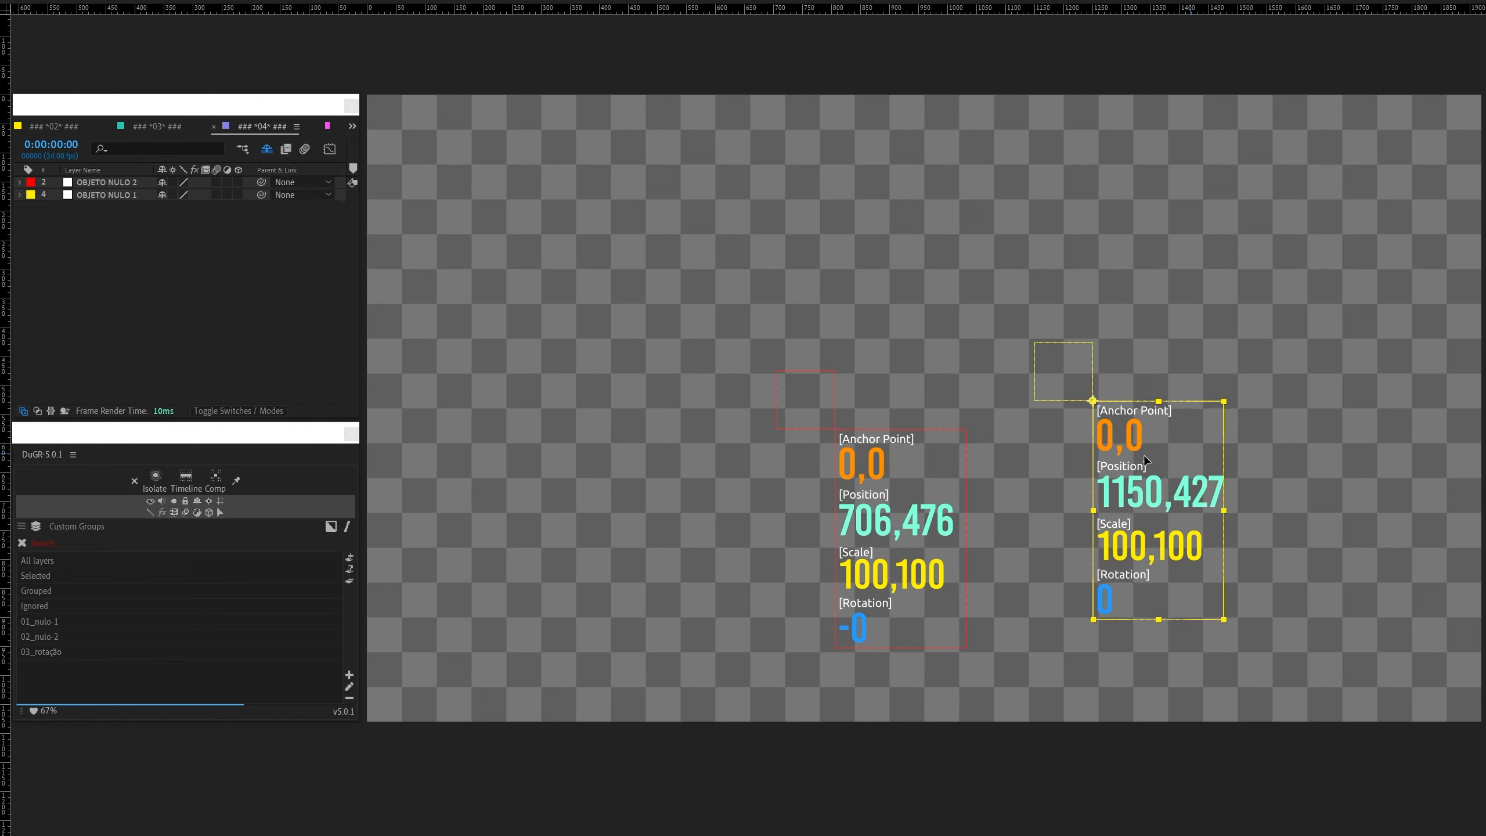
pyautogui.click(1063, 371)
pyautogui.moveTo(1064, 371); pyautogui.dragTo(1074, 395)
pyautogui.moveTo(793, 399); pyautogui.dragTo(739, 372)
pyautogui.moveTo(1069, 399); pyautogui.dragTo(1075, 381)
pyautogui.click(728, 374)
pyautogui.moveTo(705, 371); pyautogui.dragTo(702, 379)
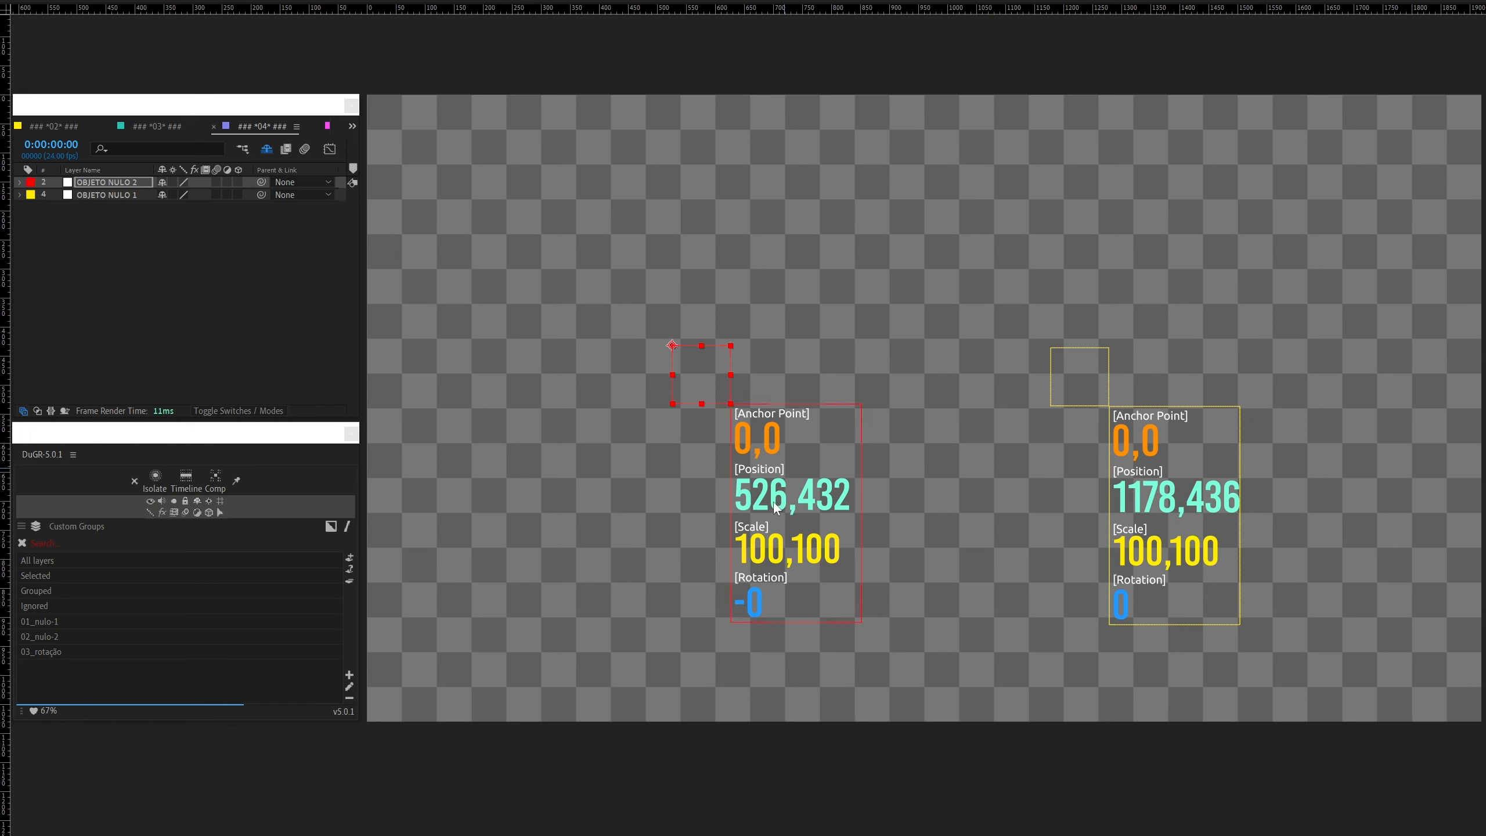
# Step: Expand the transform properties of both nulls and stretch OBJETO NULO 2 to a scale of about 271, 18%
pyautogui.click(20, 194)
pyautogui.click(19, 182)
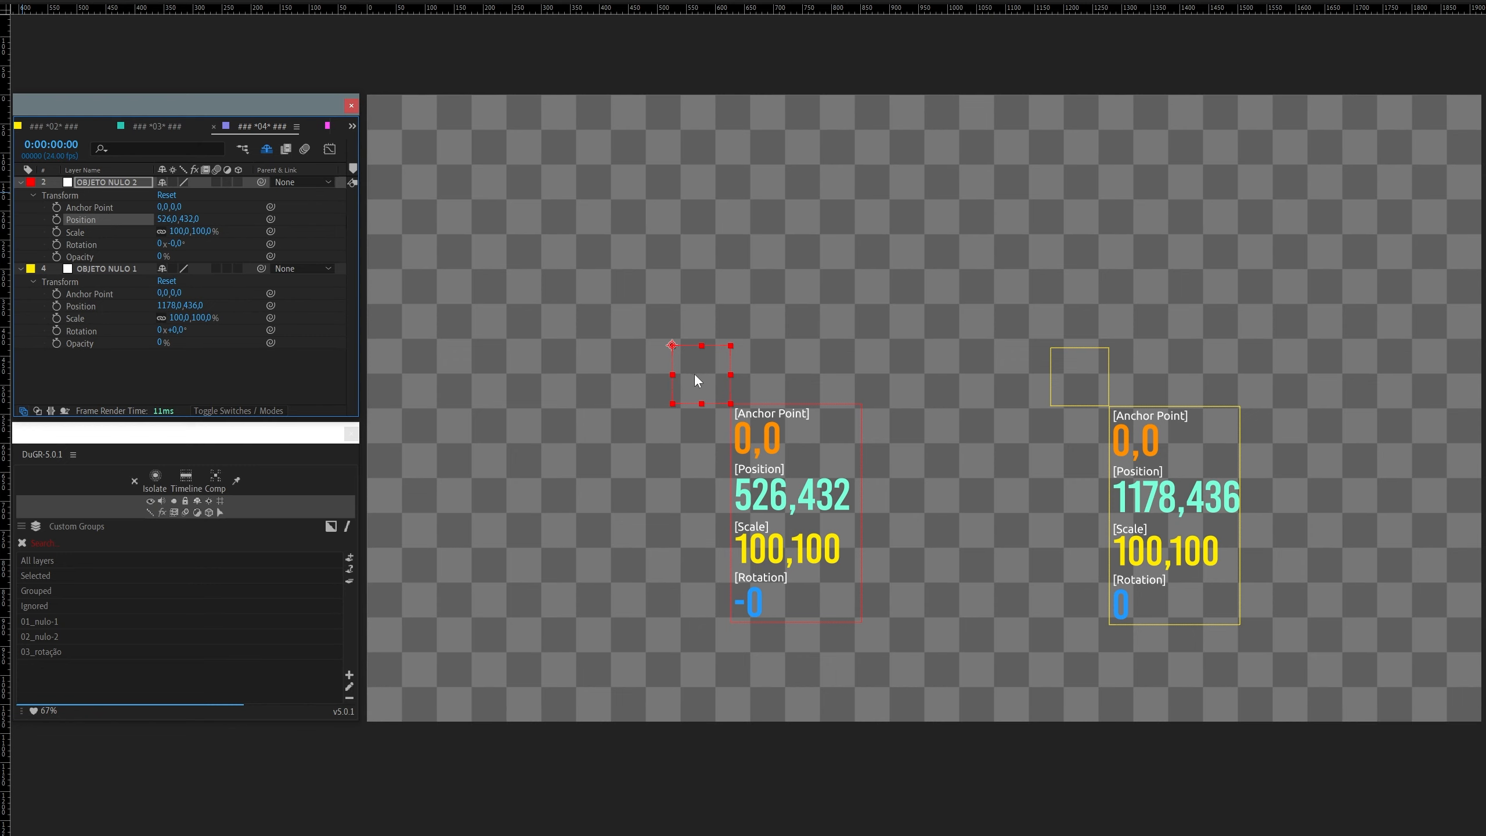
pyautogui.click(228, 365)
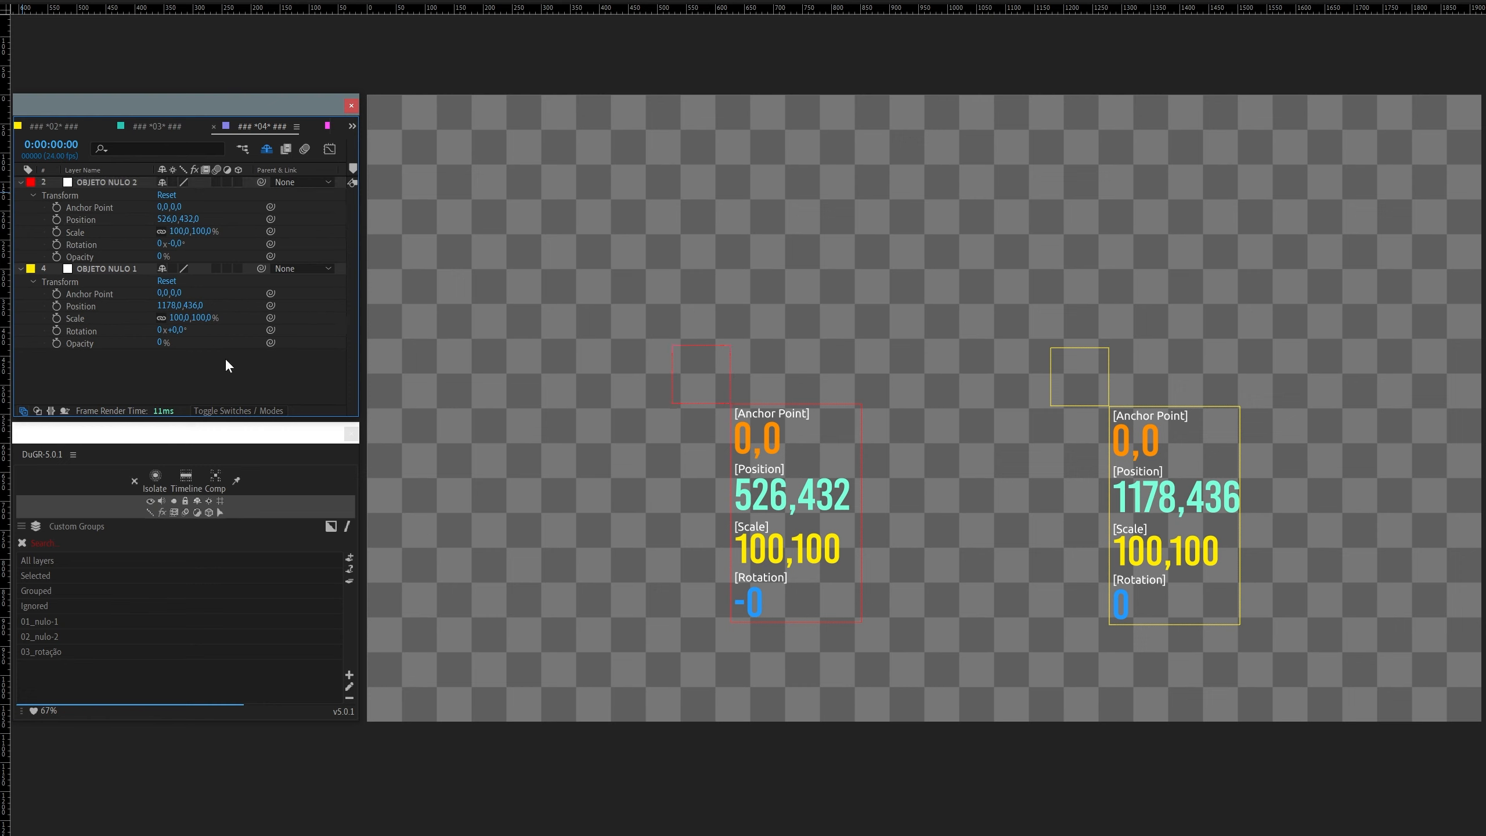
pyautogui.click(718, 401)
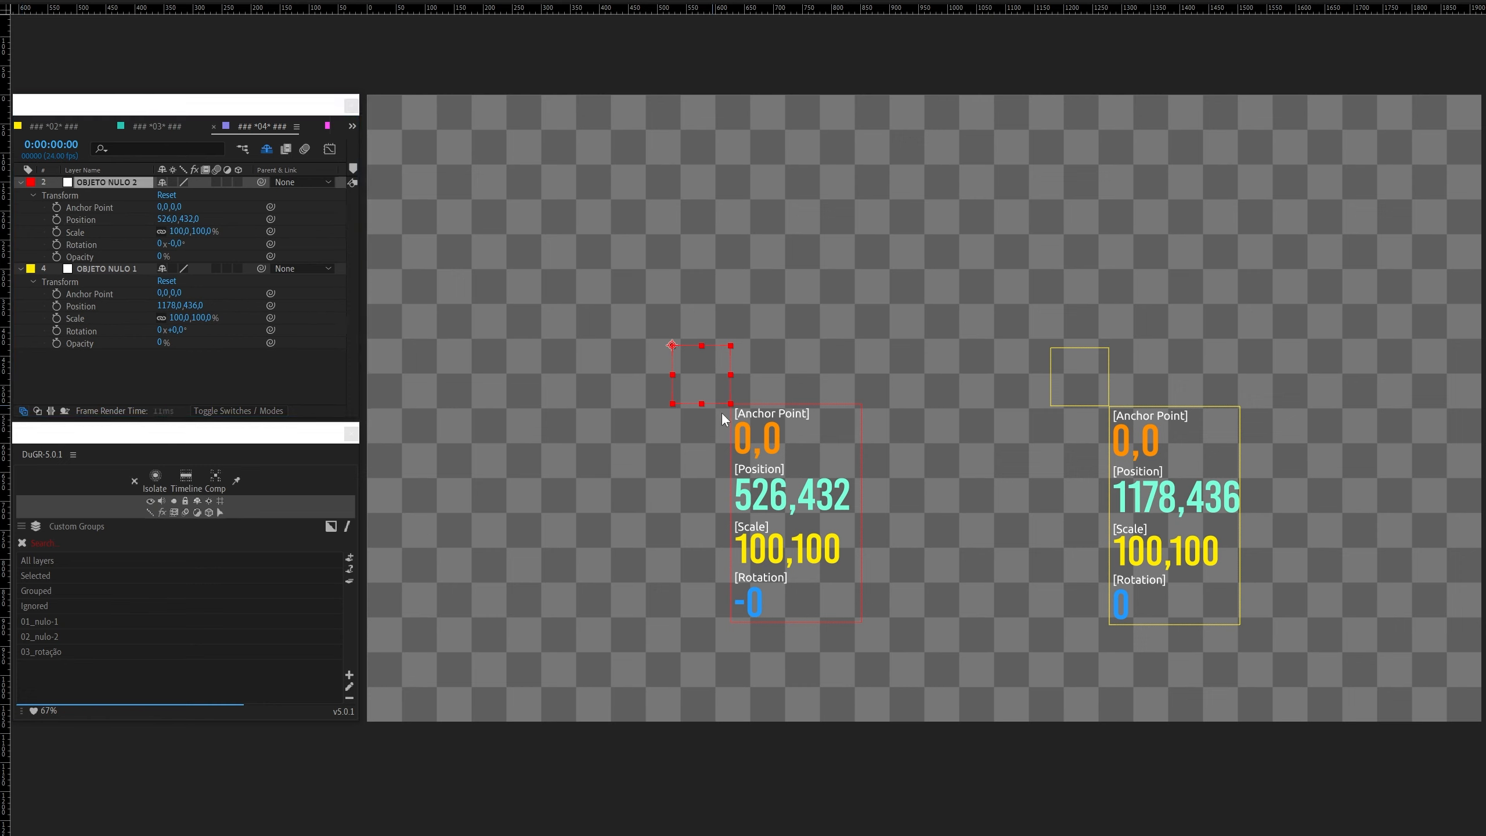
pyautogui.moveTo(732, 405); pyautogui.dragTo(830, 355)
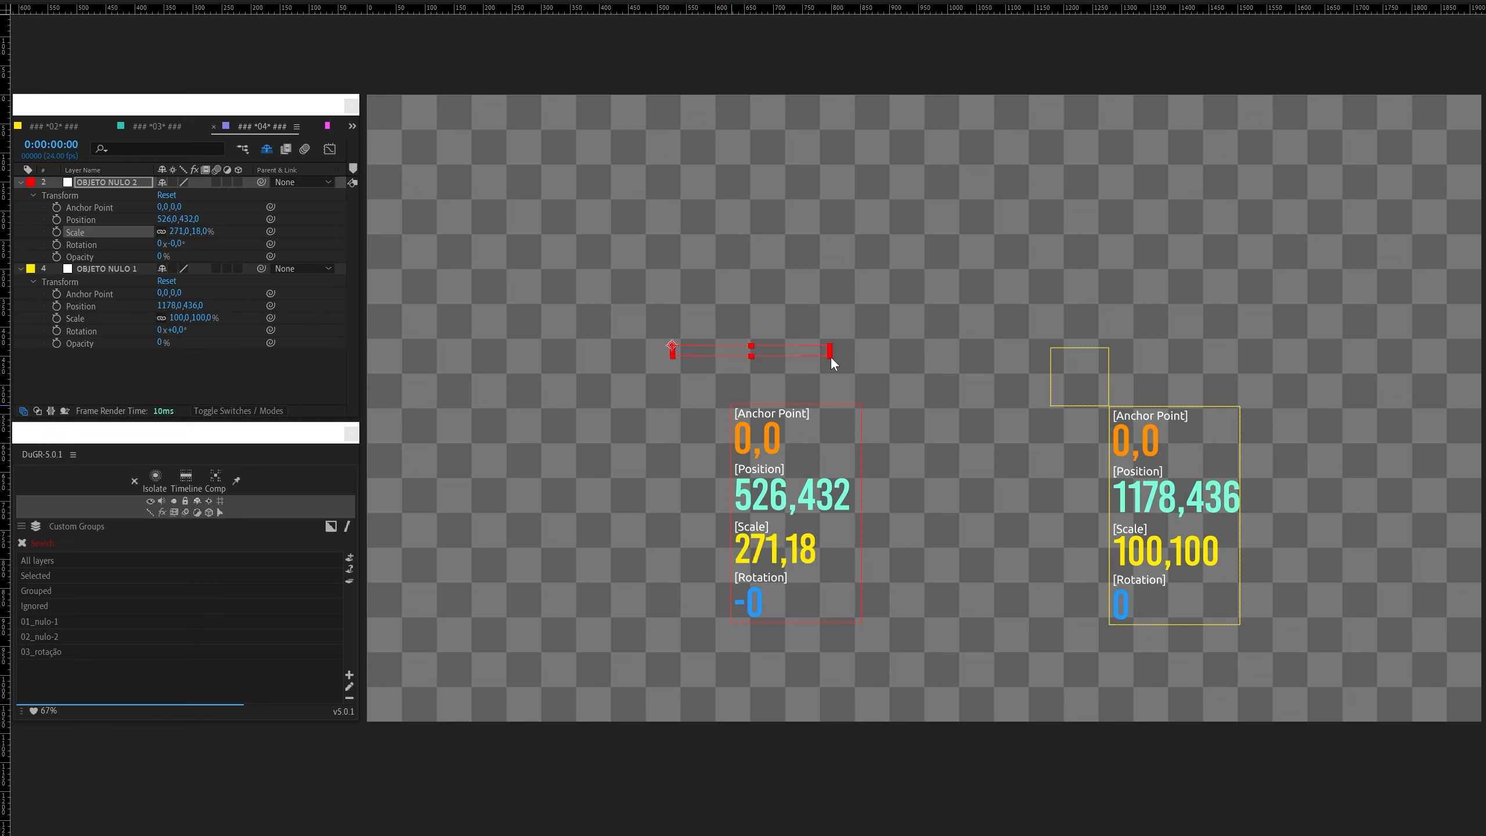
# Step: Try parenting OBJETO NULO 1 to the stretched OBJETO NULO 2 and transforming it in the composition, and undo both changes
pyautogui.click(1058, 376)
pyautogui.click(745, 352)
pyautogui.click(1088, 380)
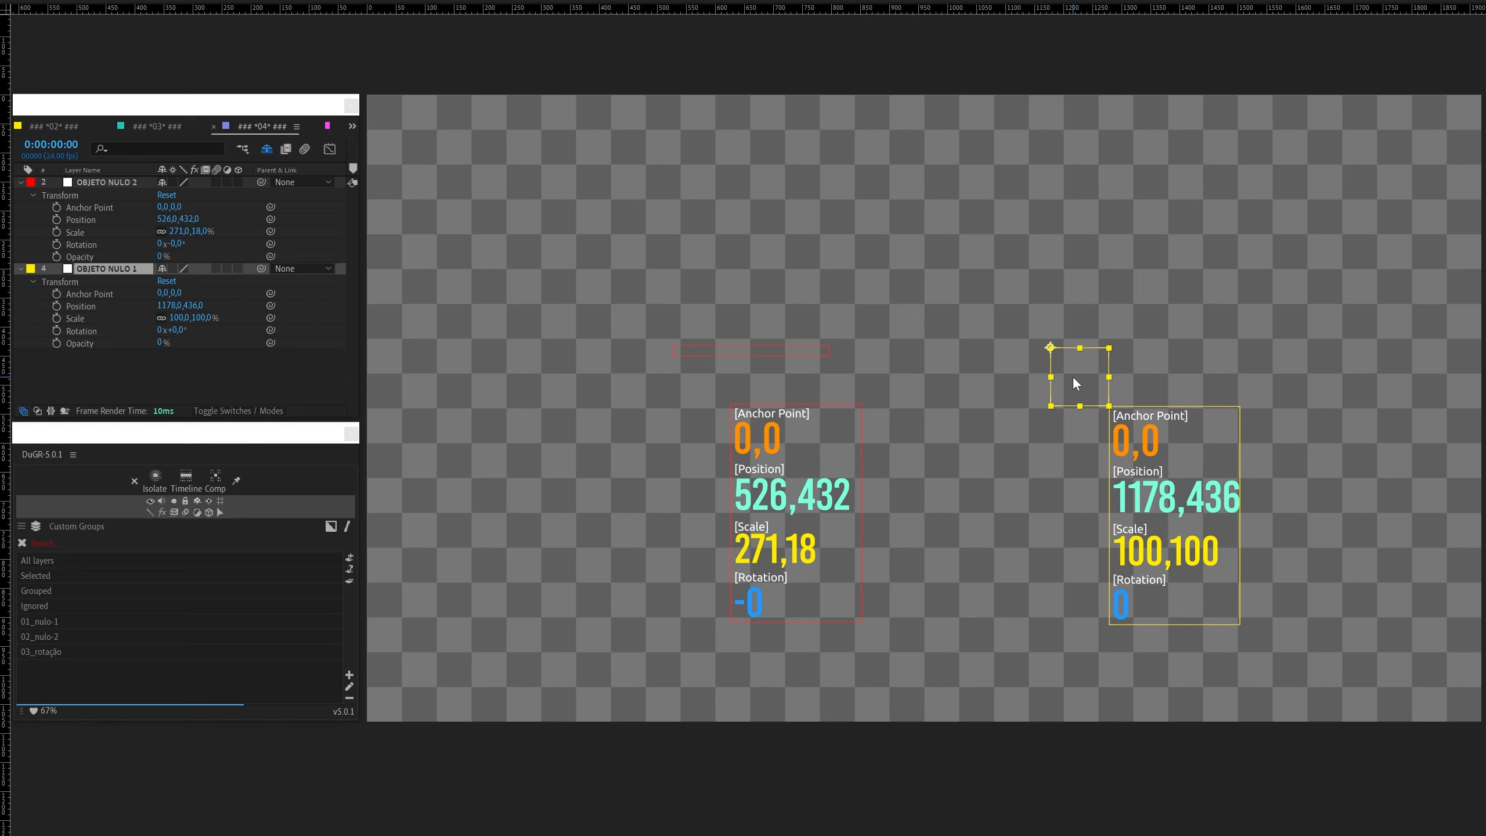
pyautogui.click(737, 352)
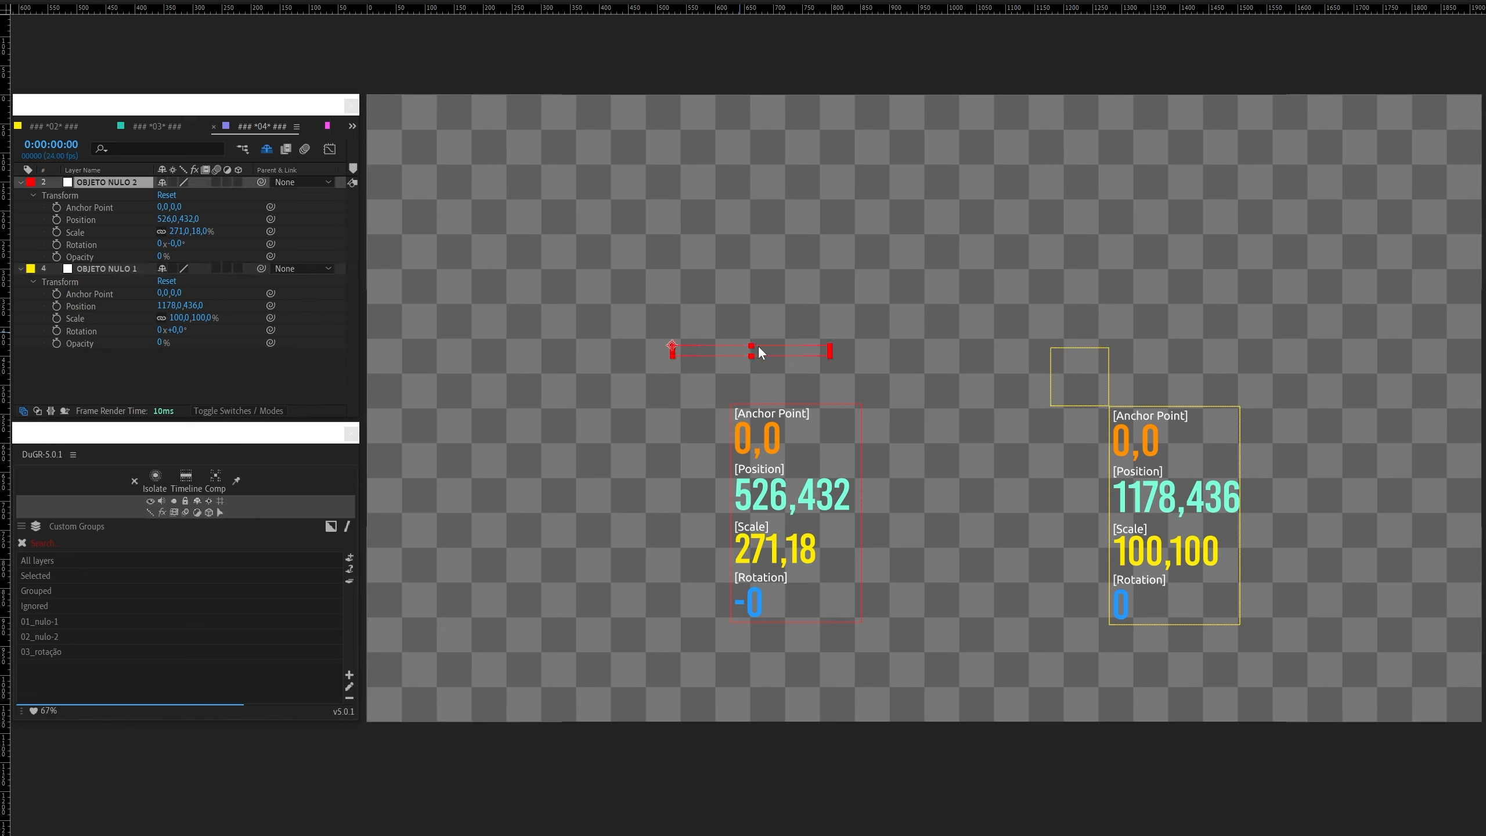
pyautogui.click(1085, 370)
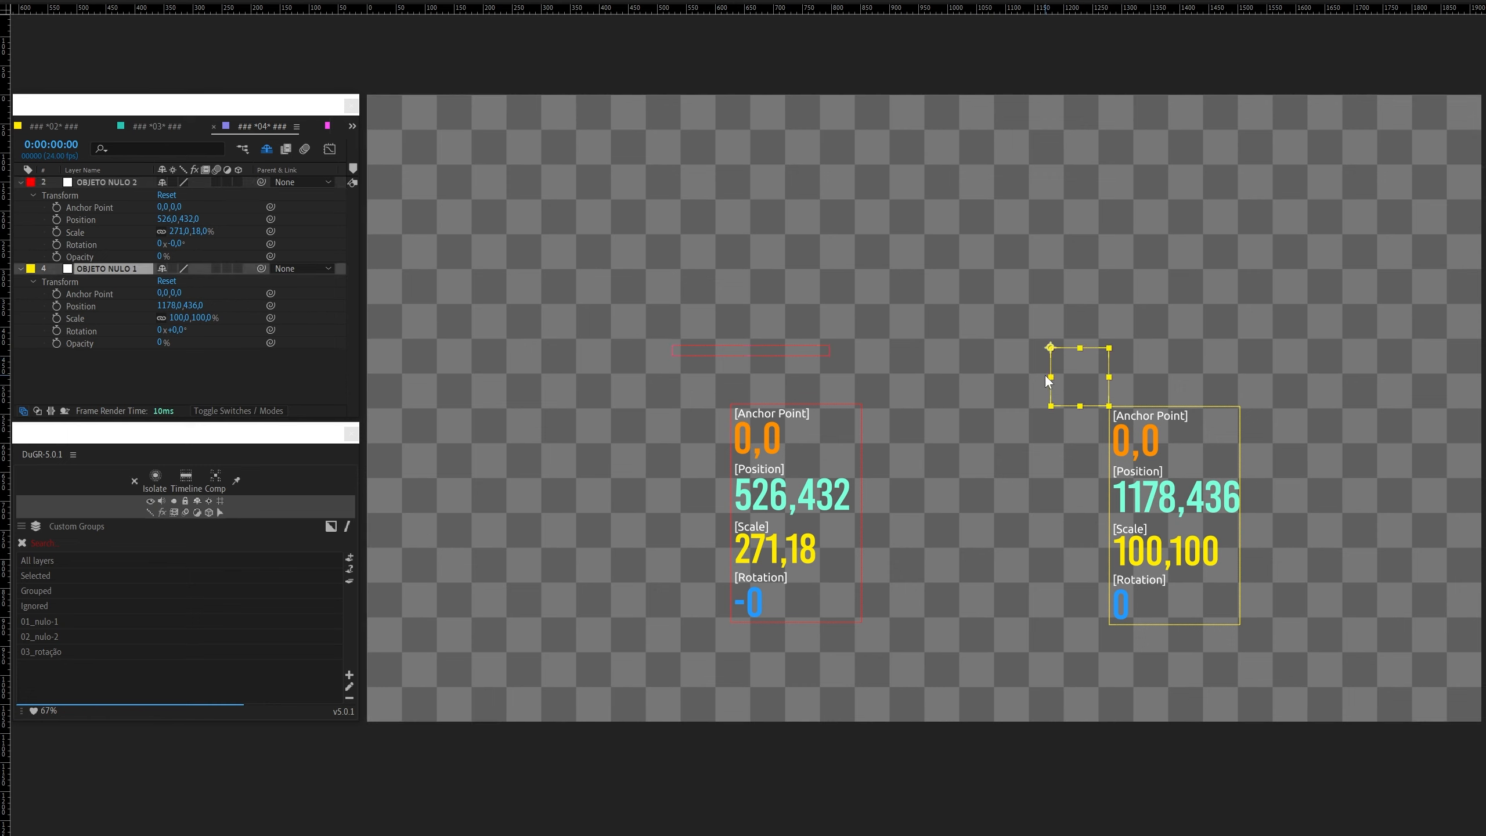
pyautogui.moveTo(261, 268); pyautogui.dragTo(104, 183)
pyautogui.moveTo(1087, 398)
pyautogui.mouseDown()
pyautogui.moveTo(1048, 360)
pyautogui.moveTo(1092, 398)
pyautogui.mouseUp()
pyautogui.press('v')
pyautogui.hotkey('ctrl', 'z')
pyautogui.hotkey('ctrl', 'z')
# Step: Duplicate the stretched OBJETO NULO 2 and parent the original to its copy, OBJETO NULO 3
pyautogui.click(724, 350)
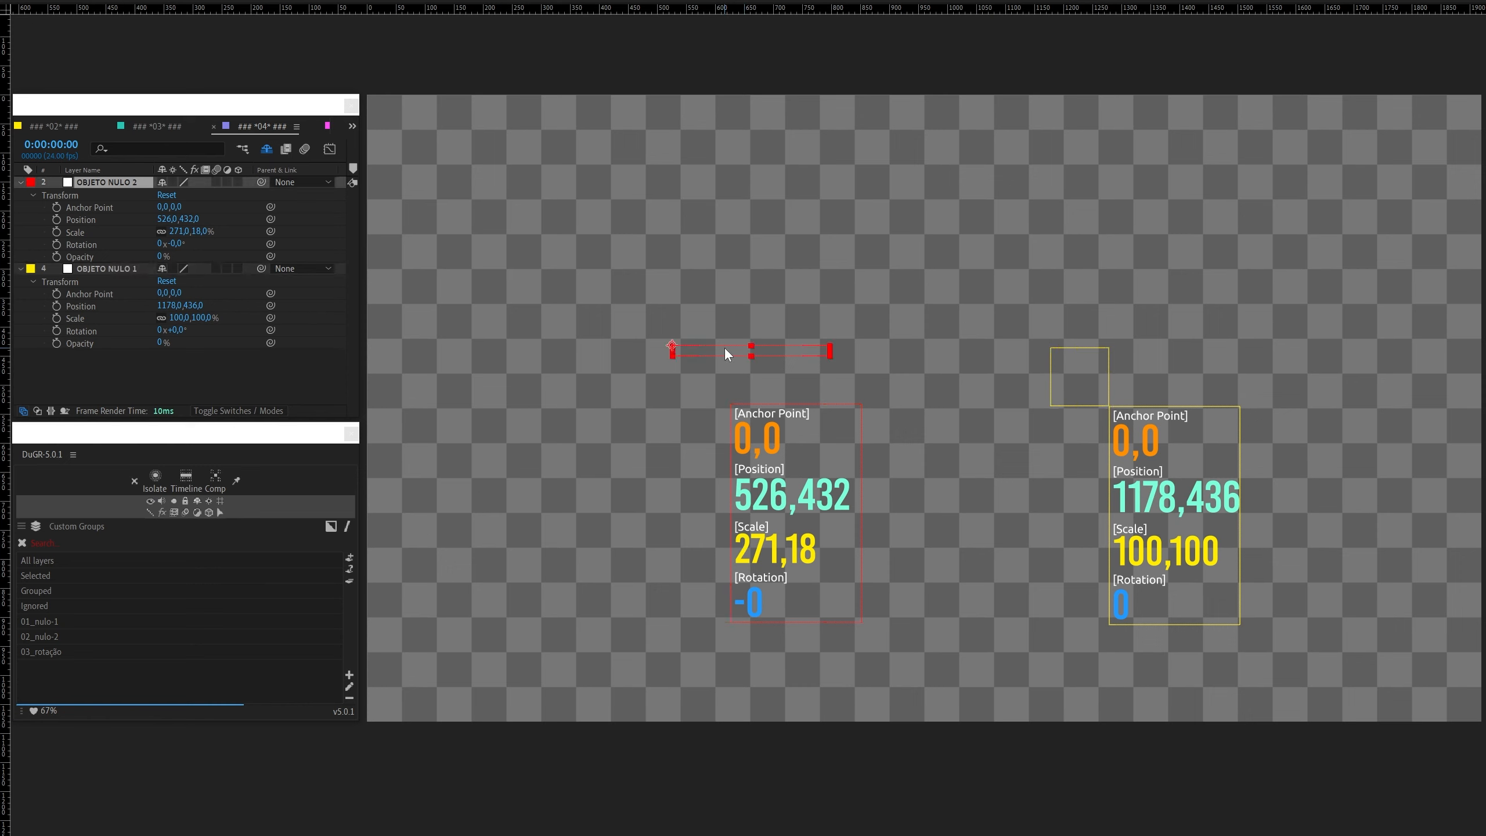
pyautogui.hotkey('ctrl', 'd')
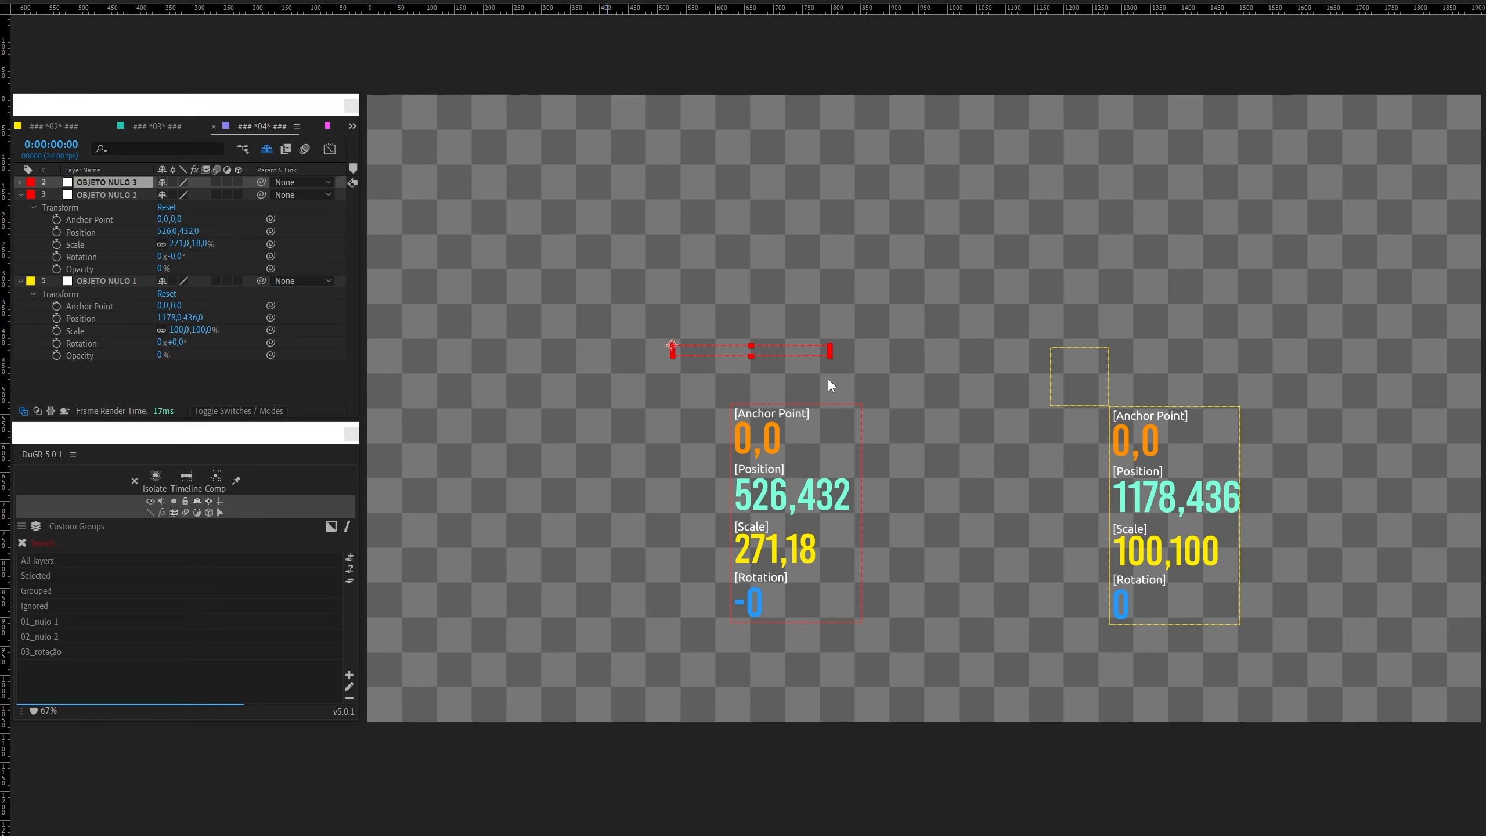
pyautogui.click(123, 198)
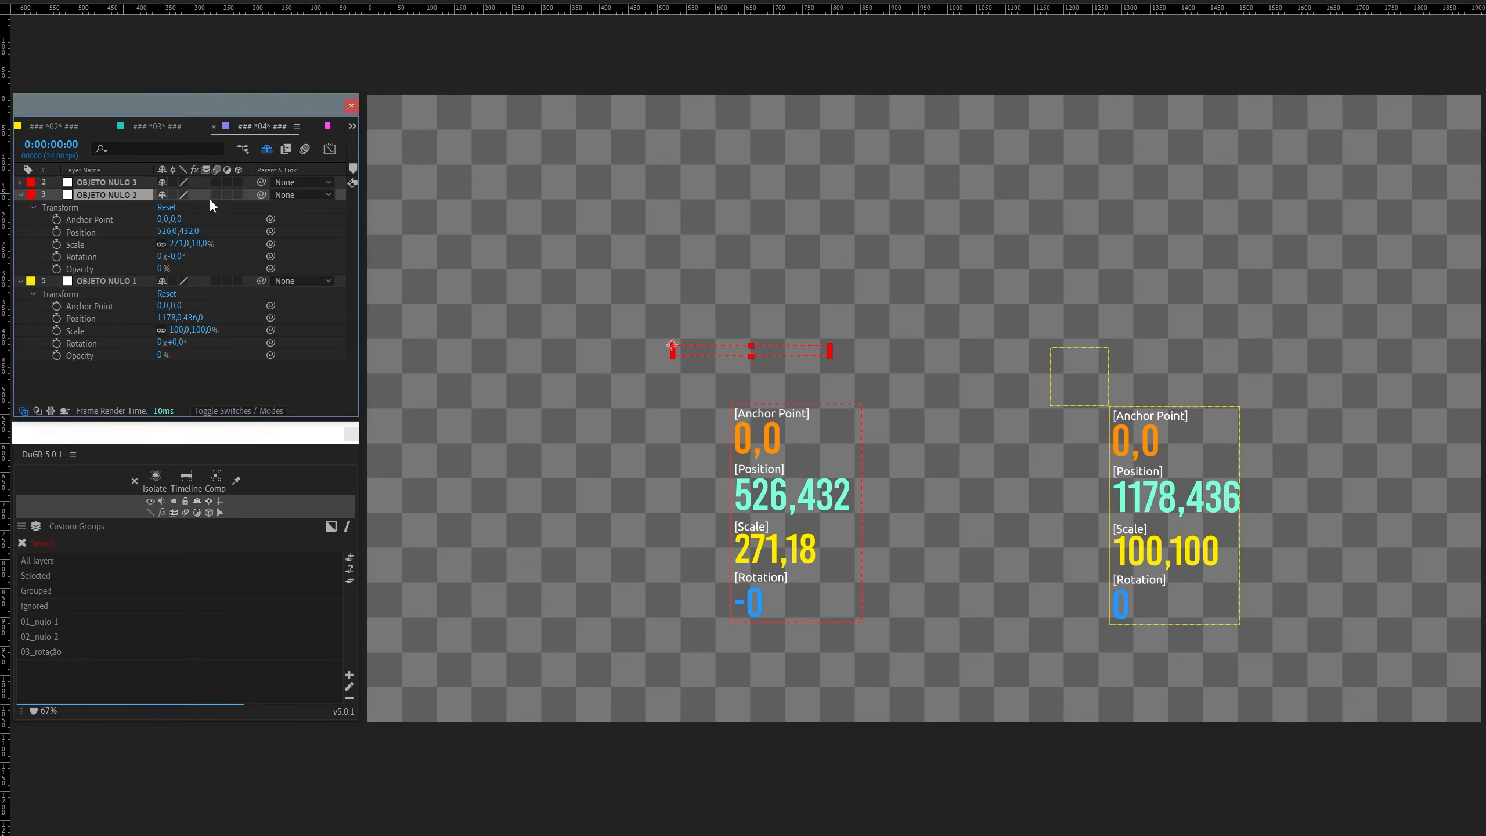
pyautogui.moveTo(261, 195); pyautogui.dragTo(69, 183)
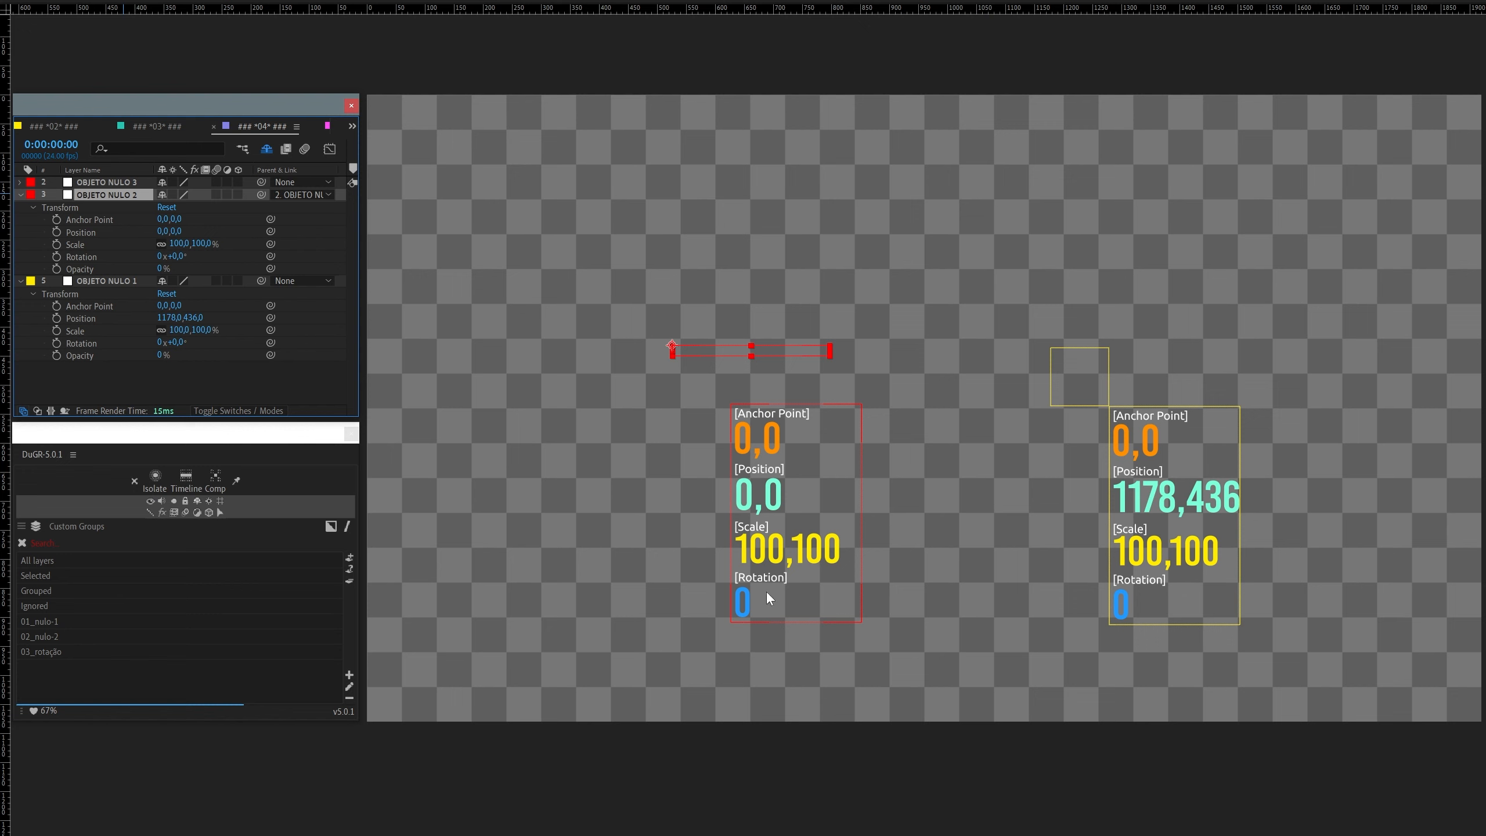
# Step: Parent OBJETO NULO 1 to OBJETO NULO 2
pyautogui.click(1074, 377)
pyautogui.click(98, 278)
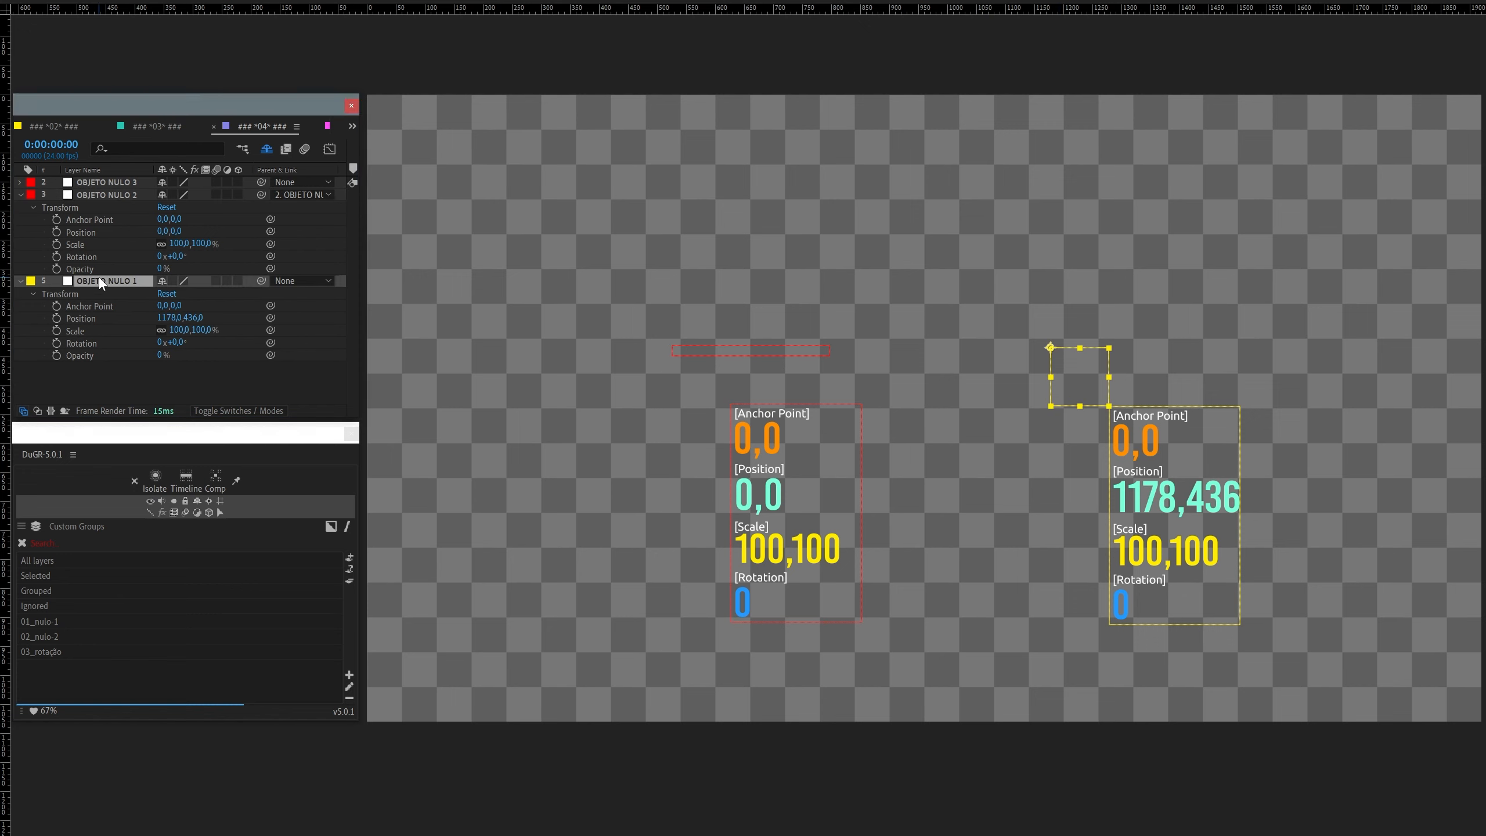
pyautogui.moveTo(261, 281); pyautogui.dragTo(123, 193)
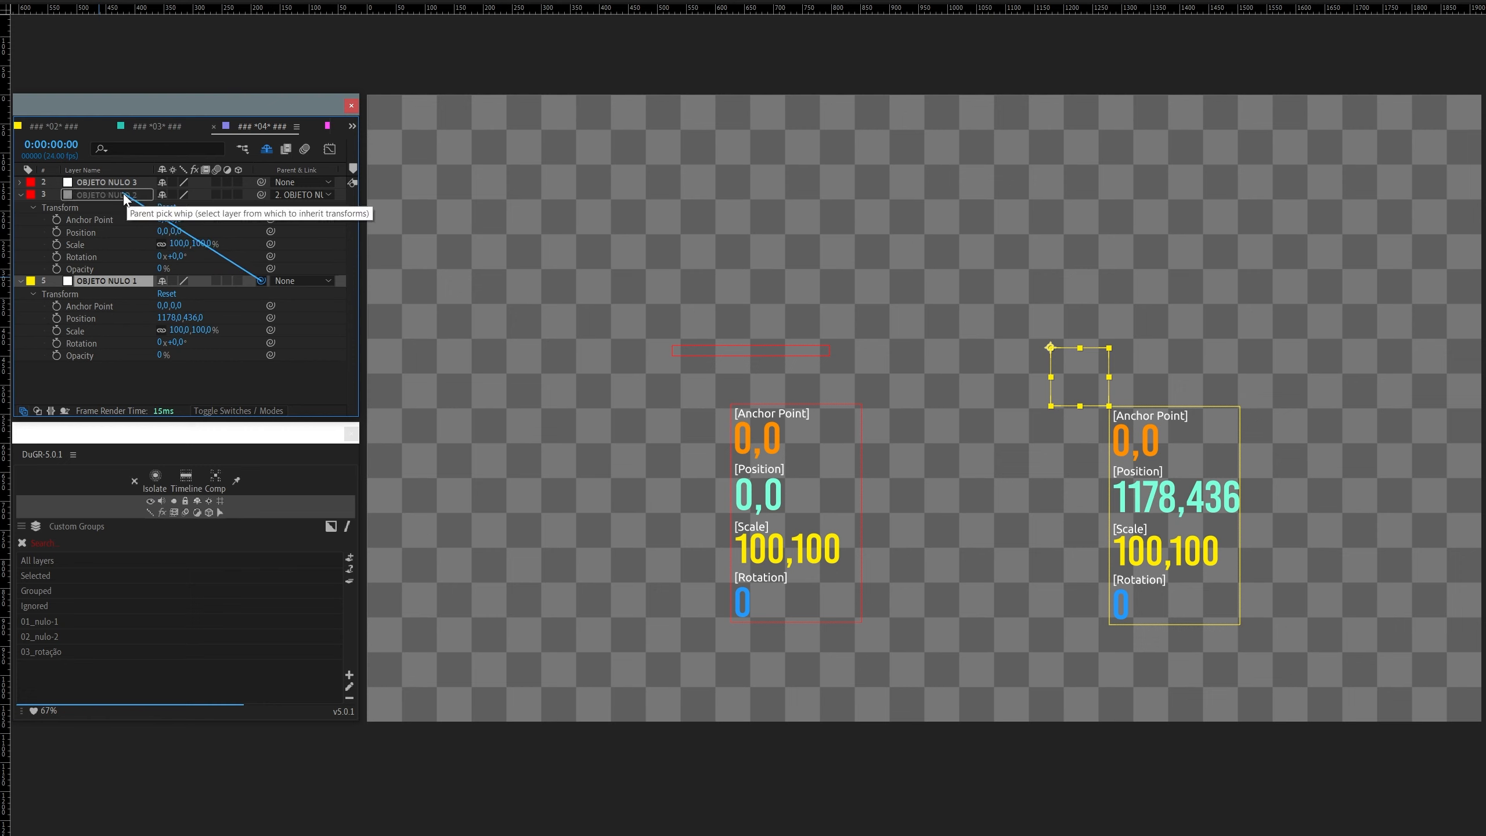
pyautogui.moveTo(123, 193); pyautogui.dragTo(123, 193)
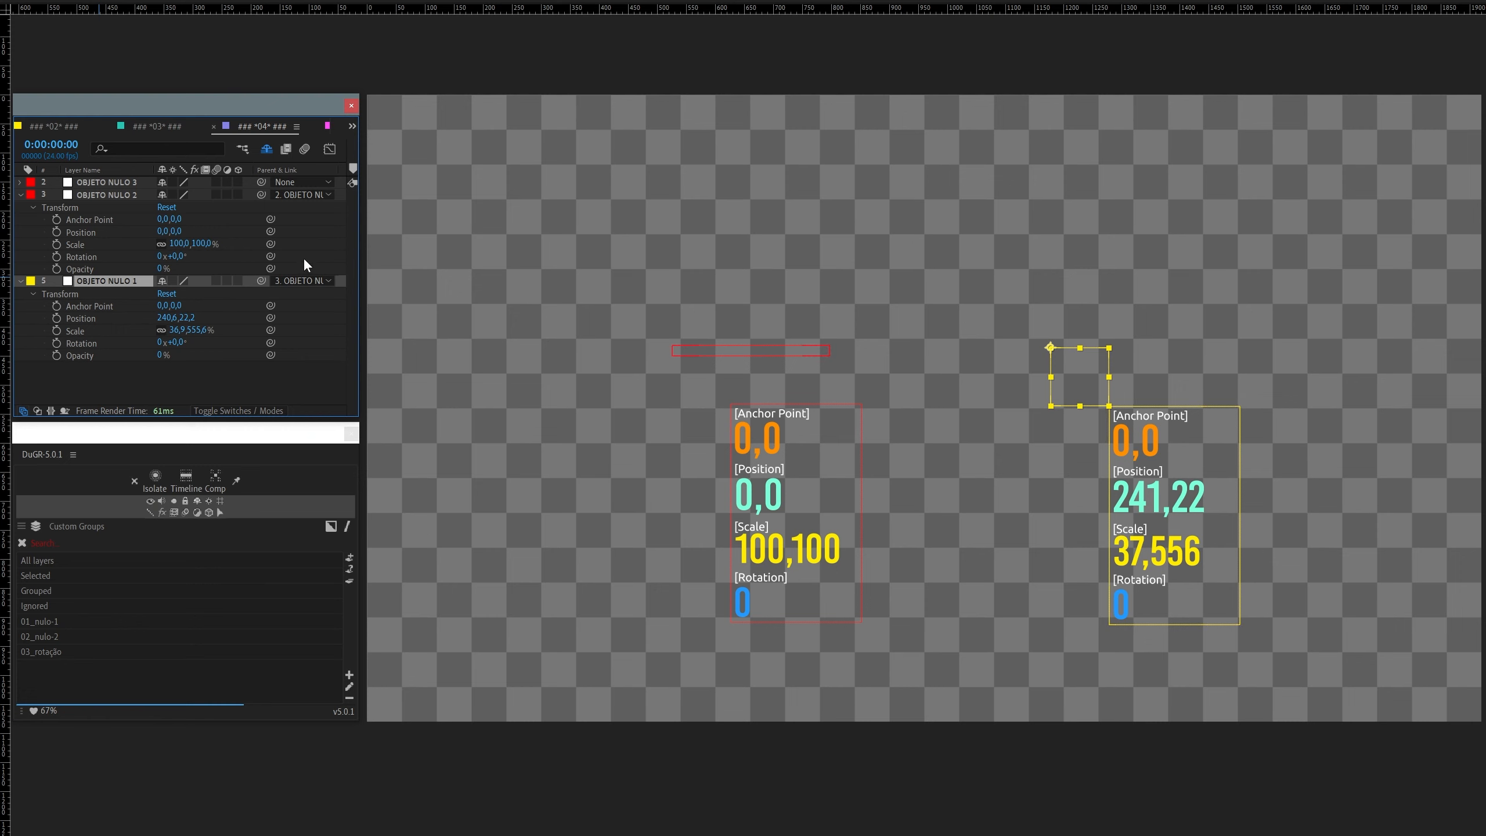
# Step: Try rotating OBJETO NULO 1 and removing OBJETO NULO 2's parent, undoing each change
pyautogui.moveTo(177, 343); pyautogui.dragTo(327, 343)
pyautogui.hotkey('ctrl', 'z')
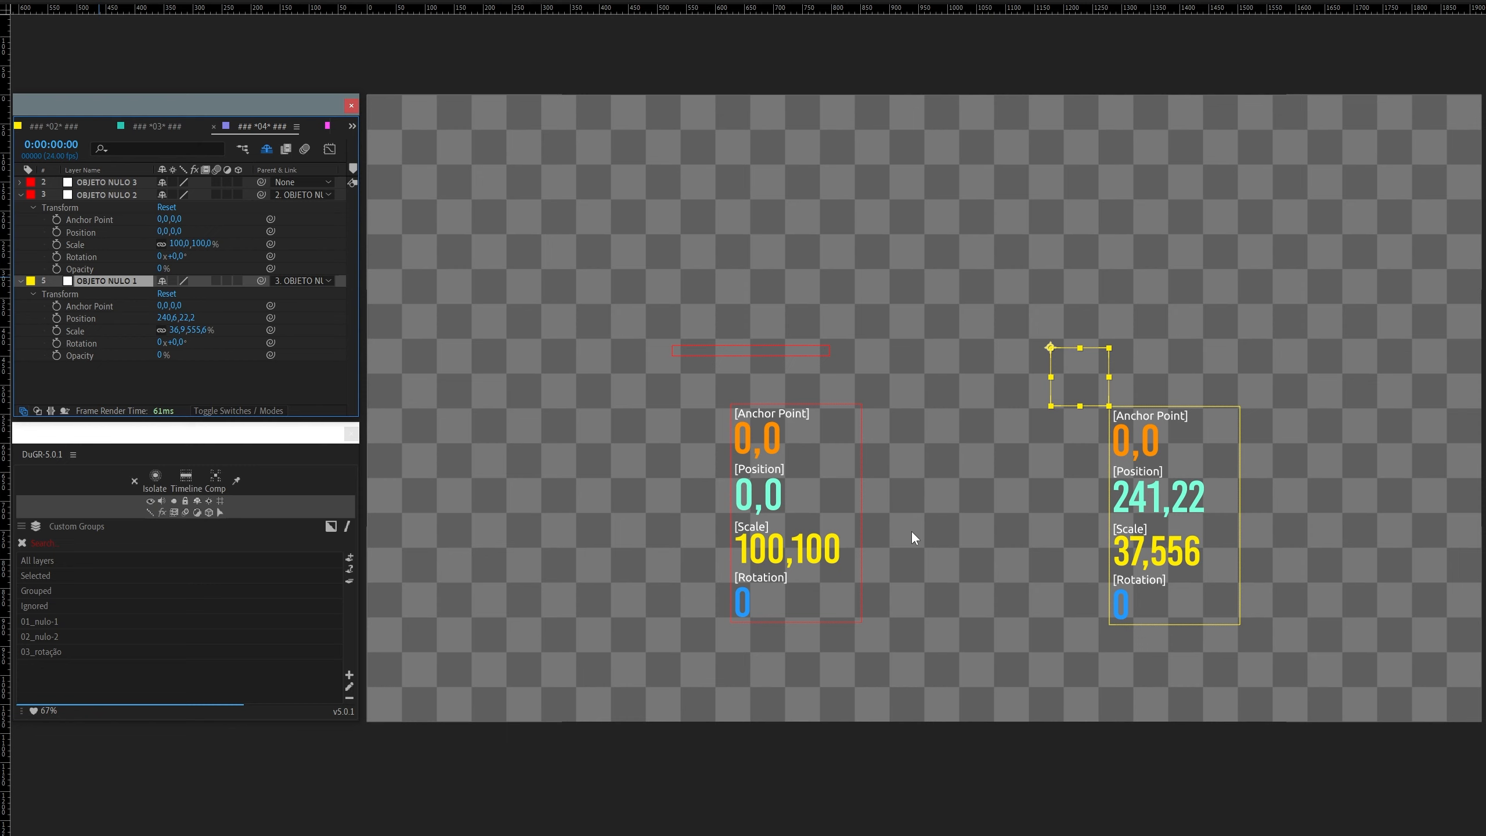
pyautogui.click(128, 194)
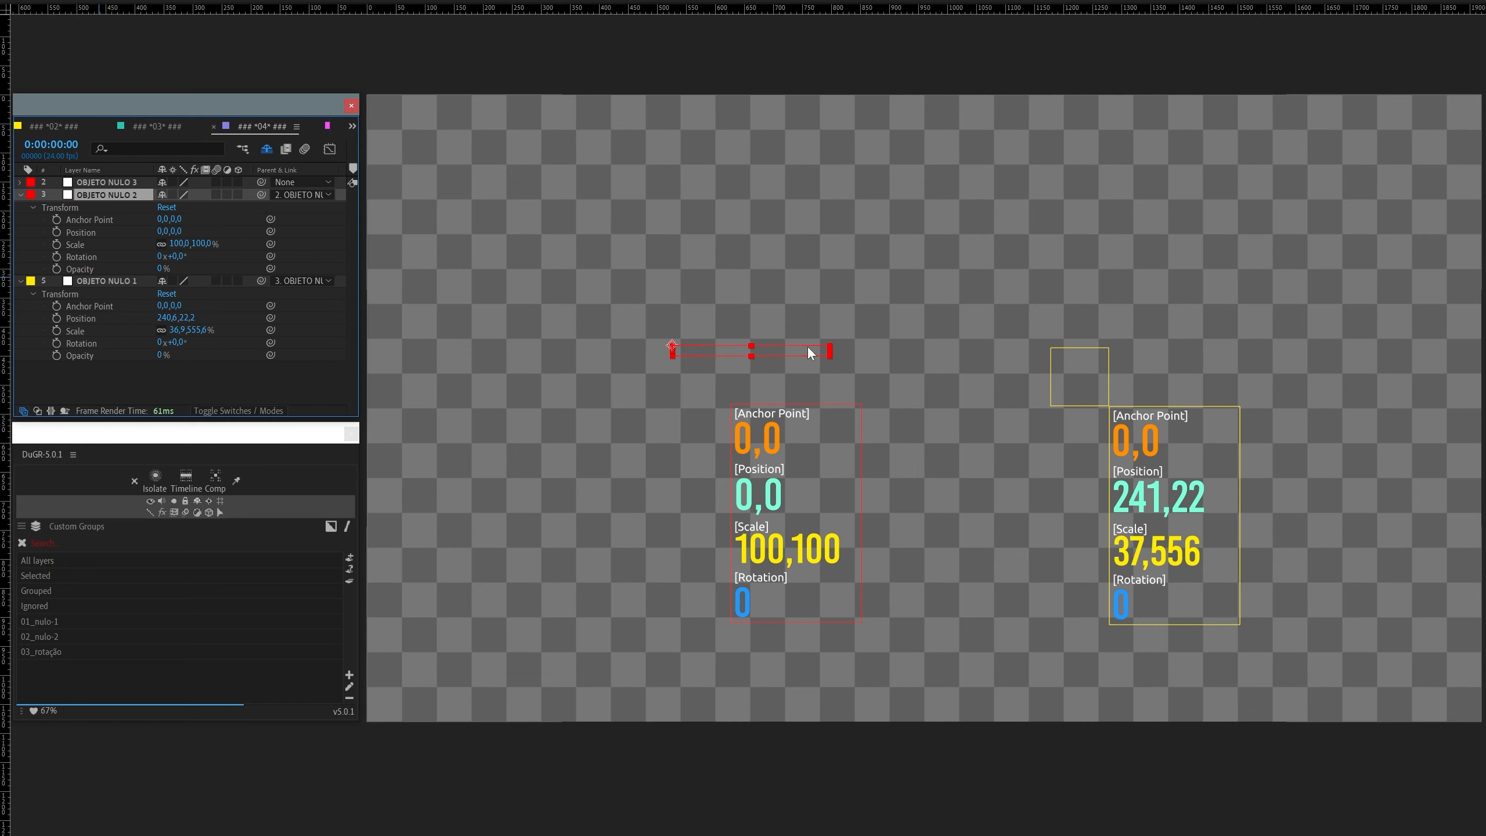
pyautogui.keyDown('ctrl'); pyautogui.click(261, 195); pyautogui.keyUp('ctrl')
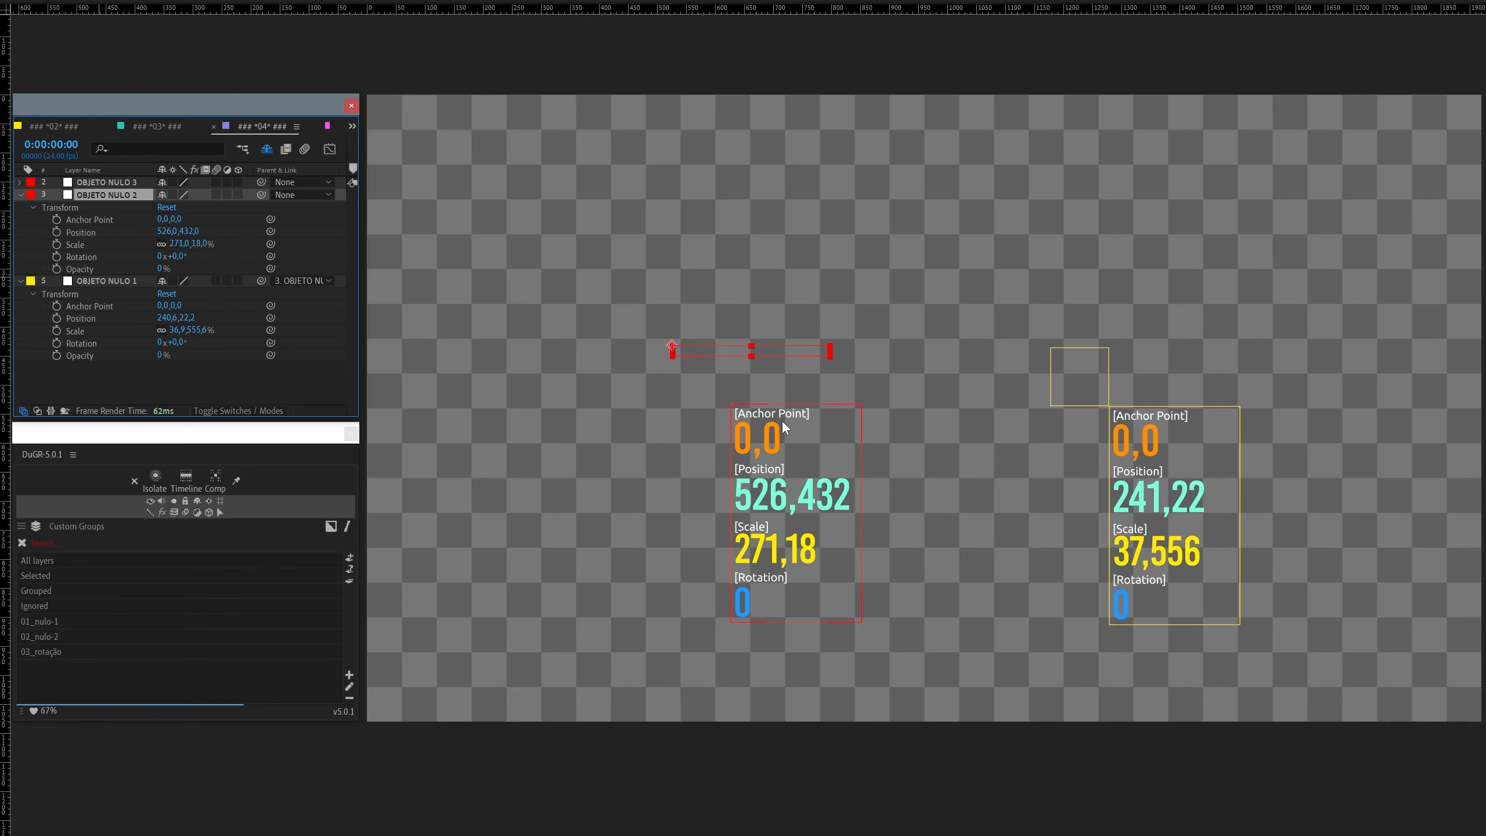
pyautogui.hotkey('ctrl', 'z')
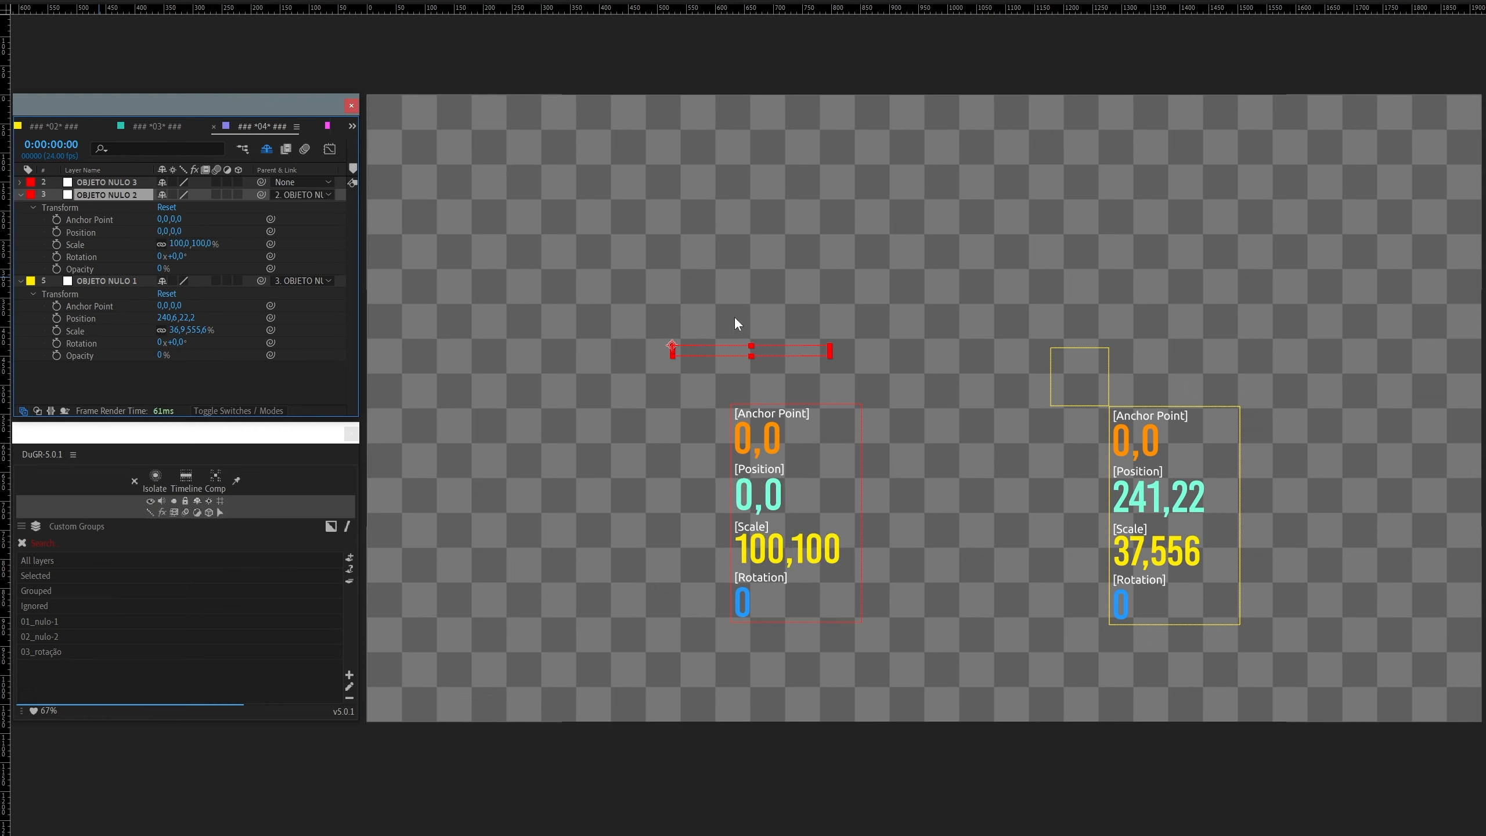
# Step: Try rotating the parented OBJETO NULO 1 twice through its Rotation value, undoing each rotation
pyautogui.click(1019, 632)
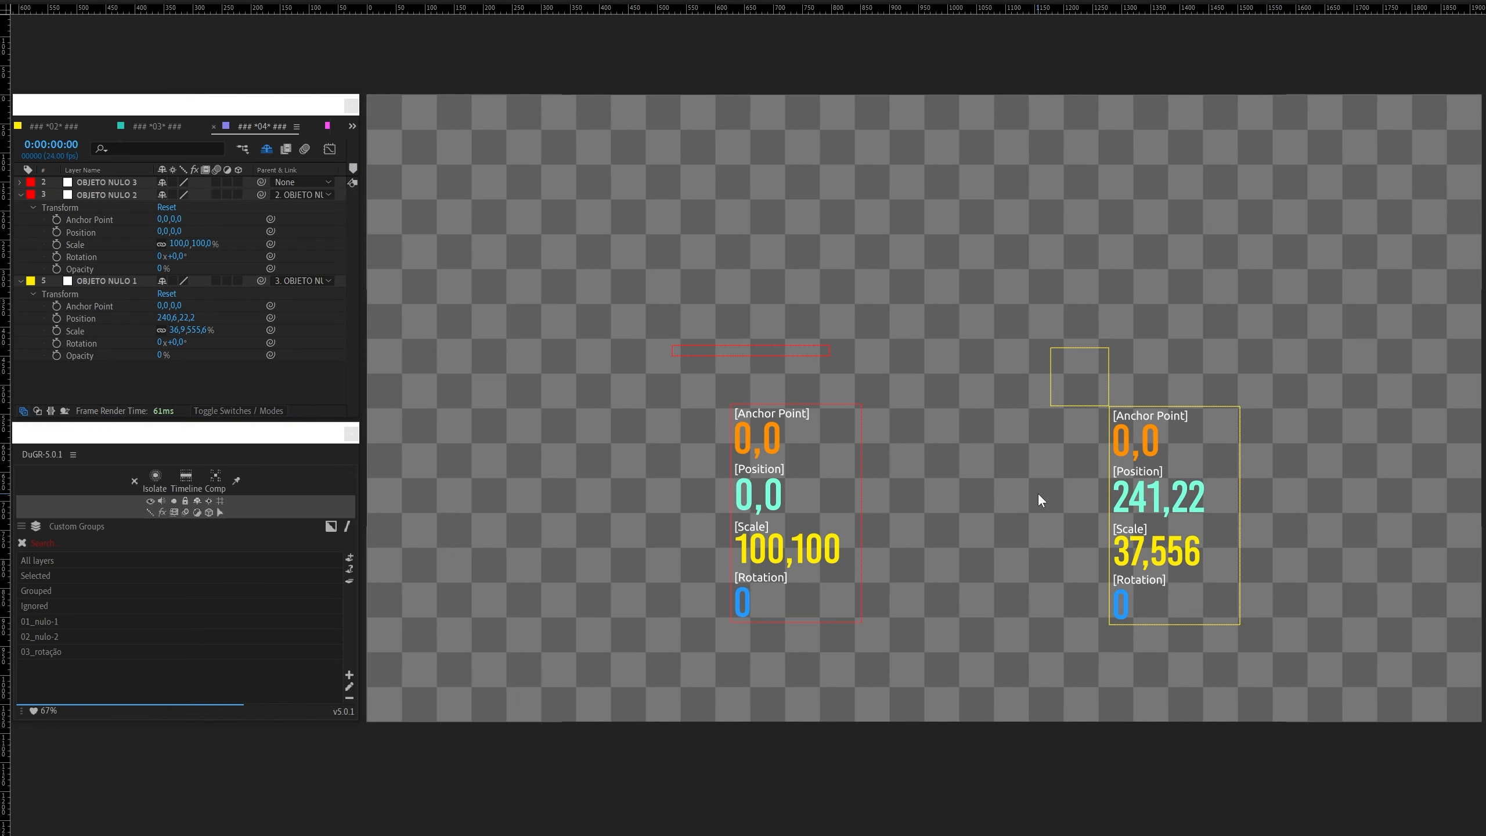
pyautogui.click(1116, 398)
pyautogui.click(70, 384)
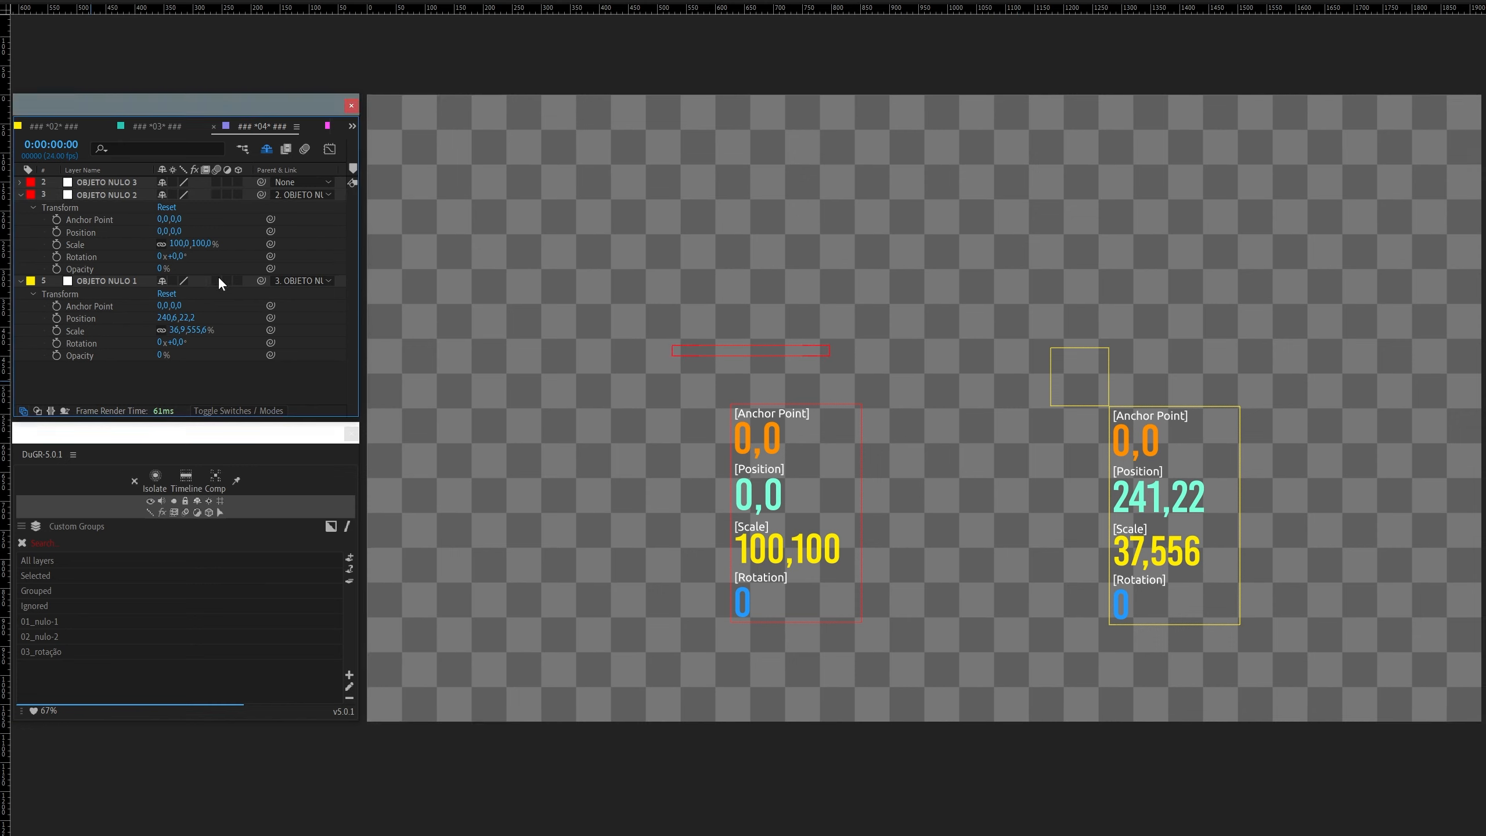
pyautogui.click(104, 280)
pyautogui.moveTo(169, 342); pyautogui.dragTo(416, 343)
pyautogui.hotkey('ctrl', 'z')
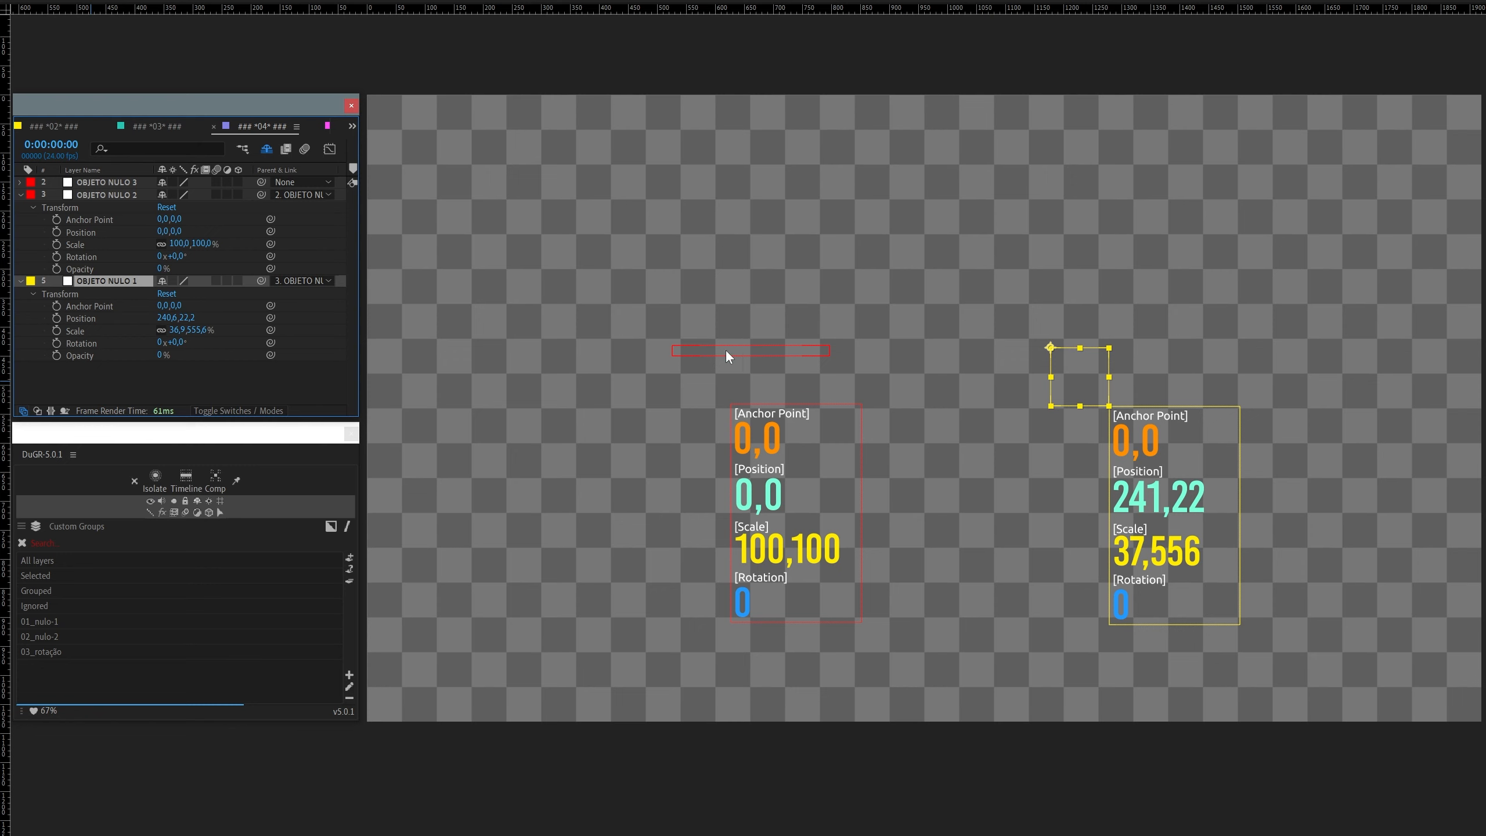
pyautogui.moveTo(174, 342); pyautogui.dragTo(567, 364)
pyautogui.hotkey('ctrl', 'z')
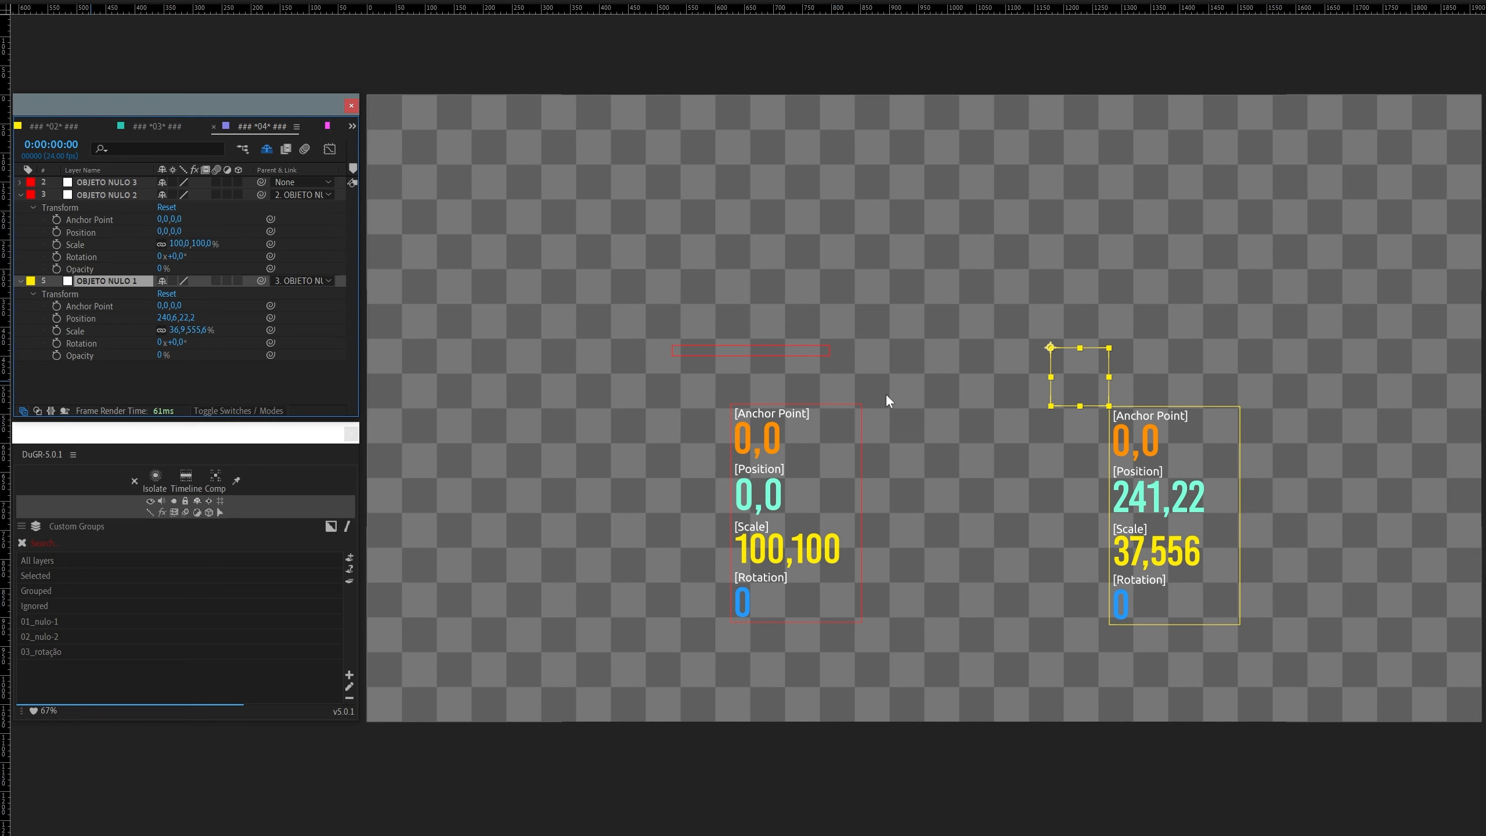
# Step: Create a new null at OBJETO NULO 2's unparented position, 526, 432, and parent OBJETO NULO 2 back to OBJETO NULO 3
pyautogui.hotkey('ctrl', 'alt', 'shift', 'y')
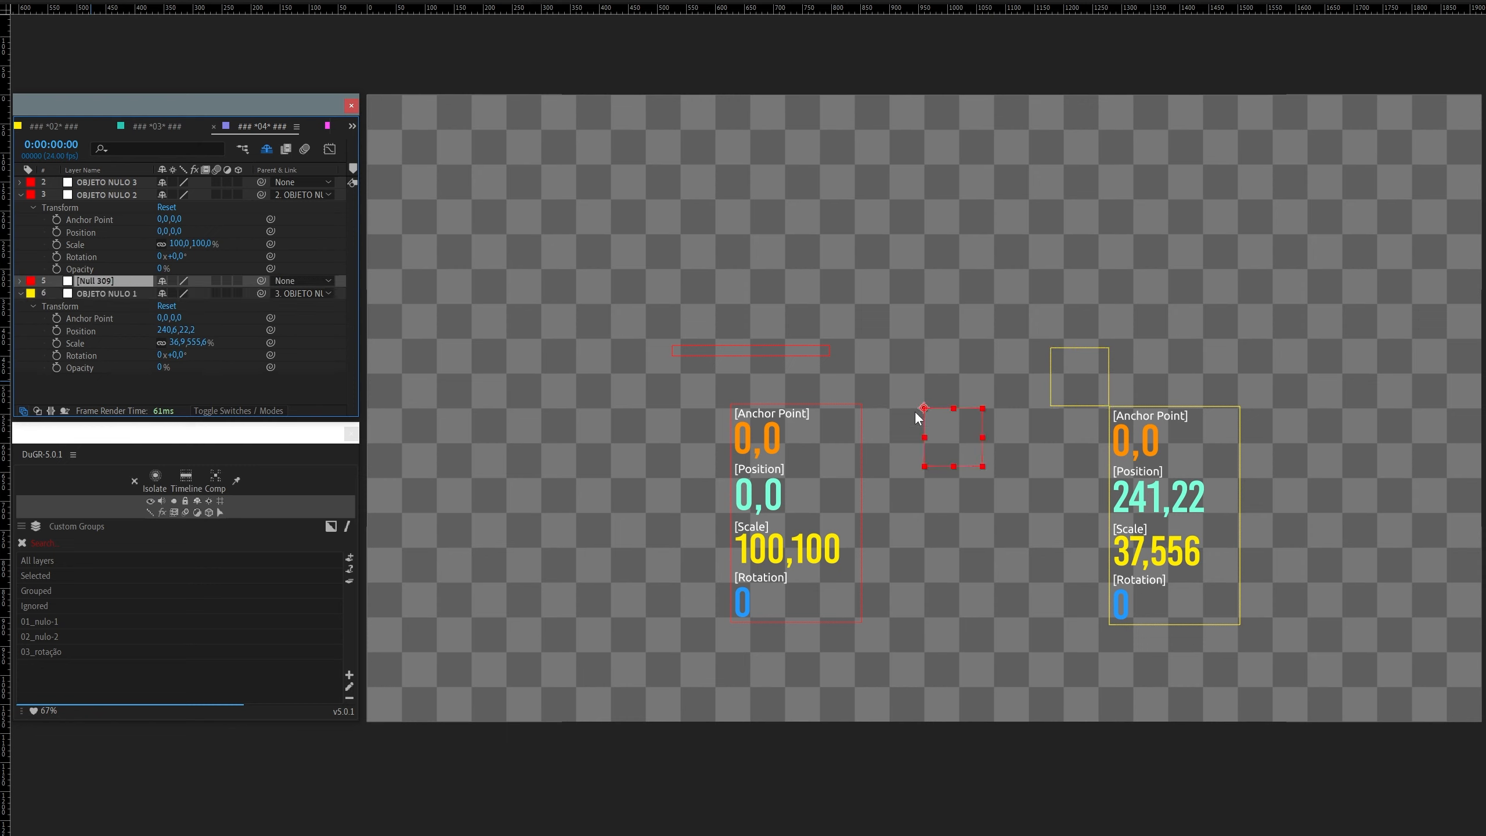
pyautogui.click(20, 281)
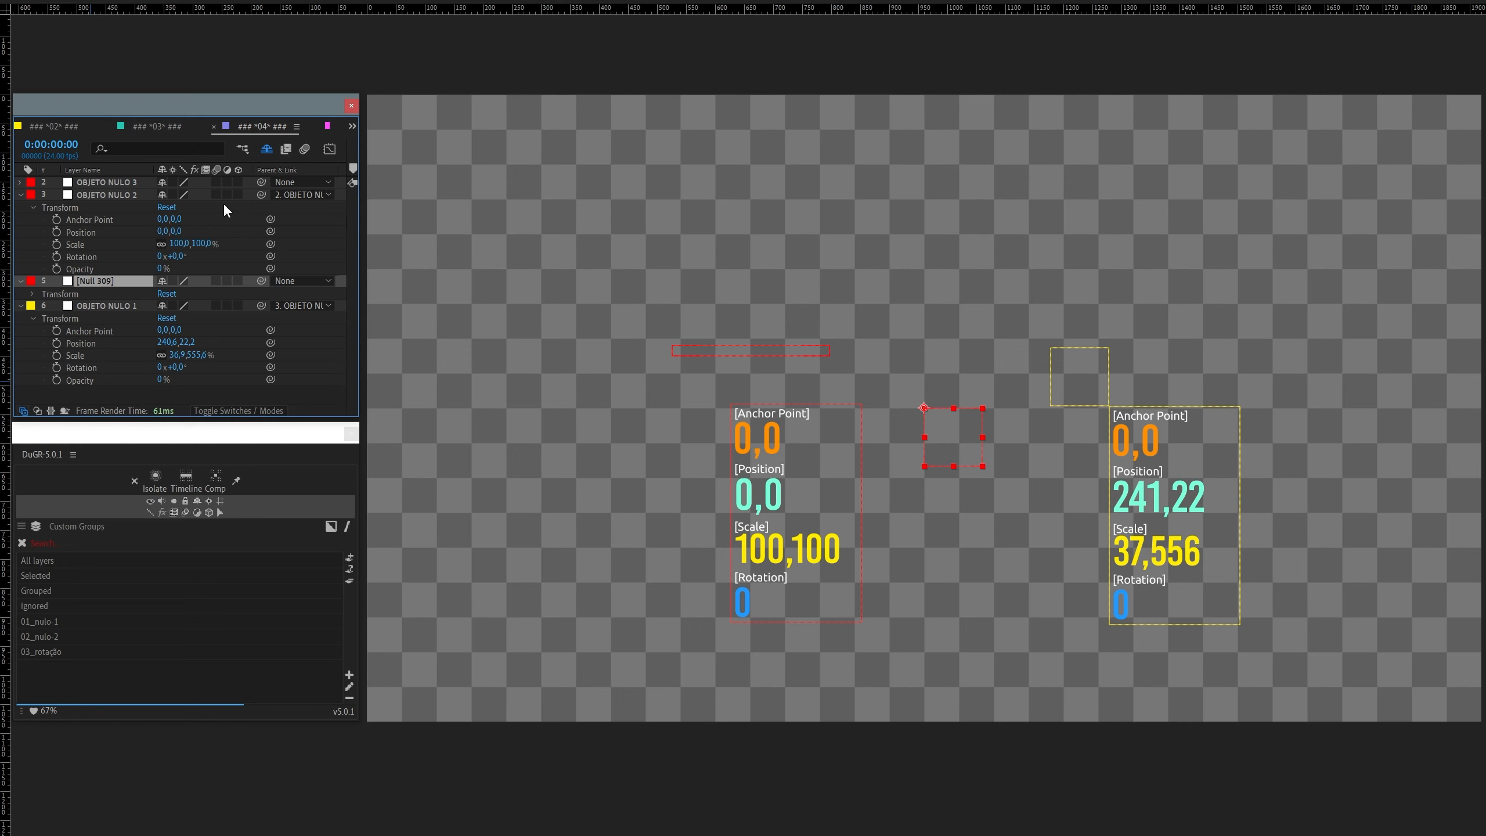
pyautogui.keyDown('ctrl'); pyautogui.click(262, 193); pyautogui.keyUp('ctrl')
pyautogui.click(109, 230)
pyautogui.click(106, 282)
pyautogui.hotkey('ctrl', 'v')
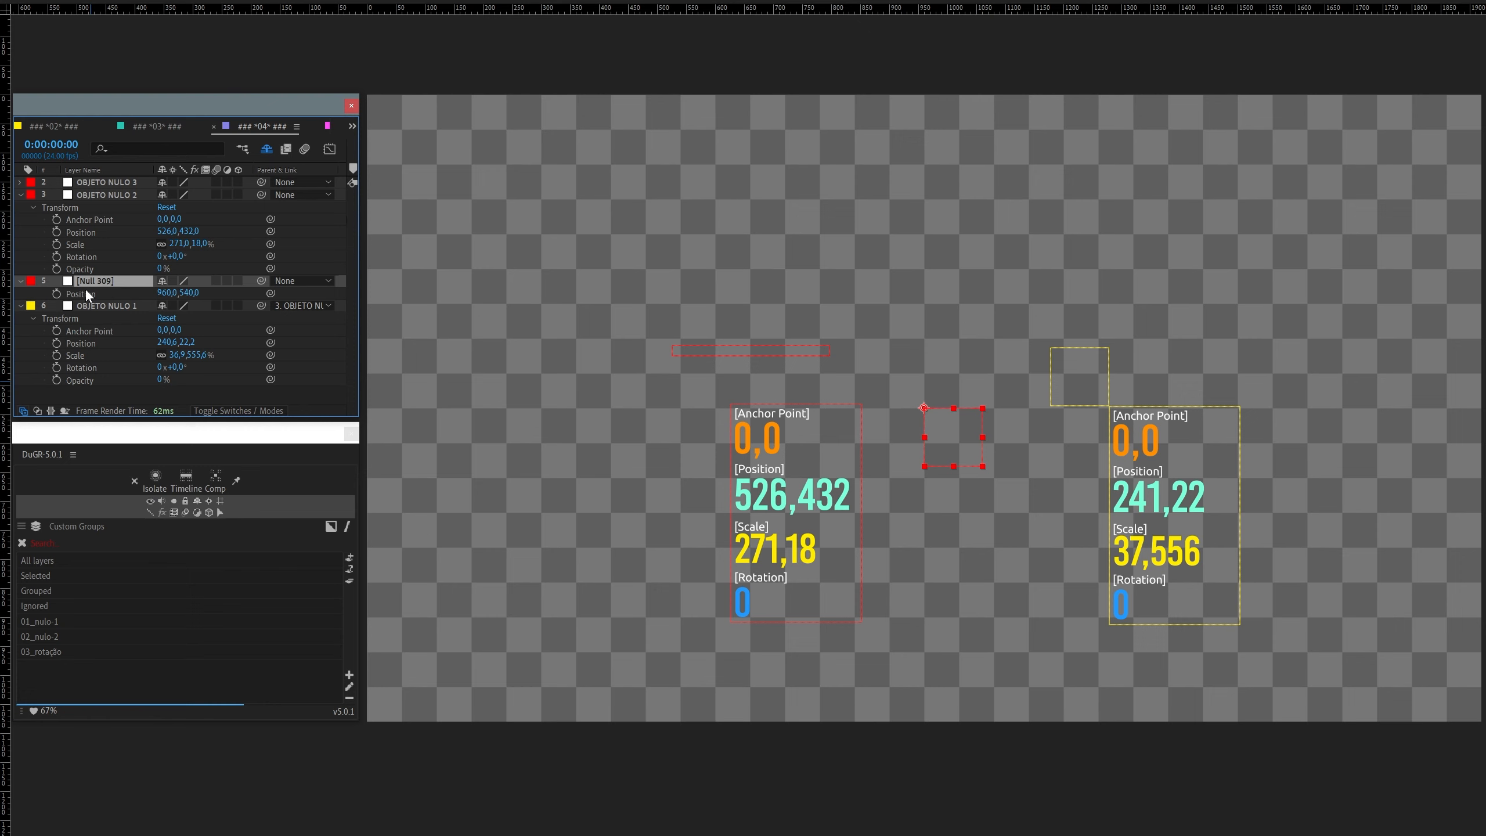
pyautogui.moveTo(261, 195); pyautogui.dragTo(156, 186)
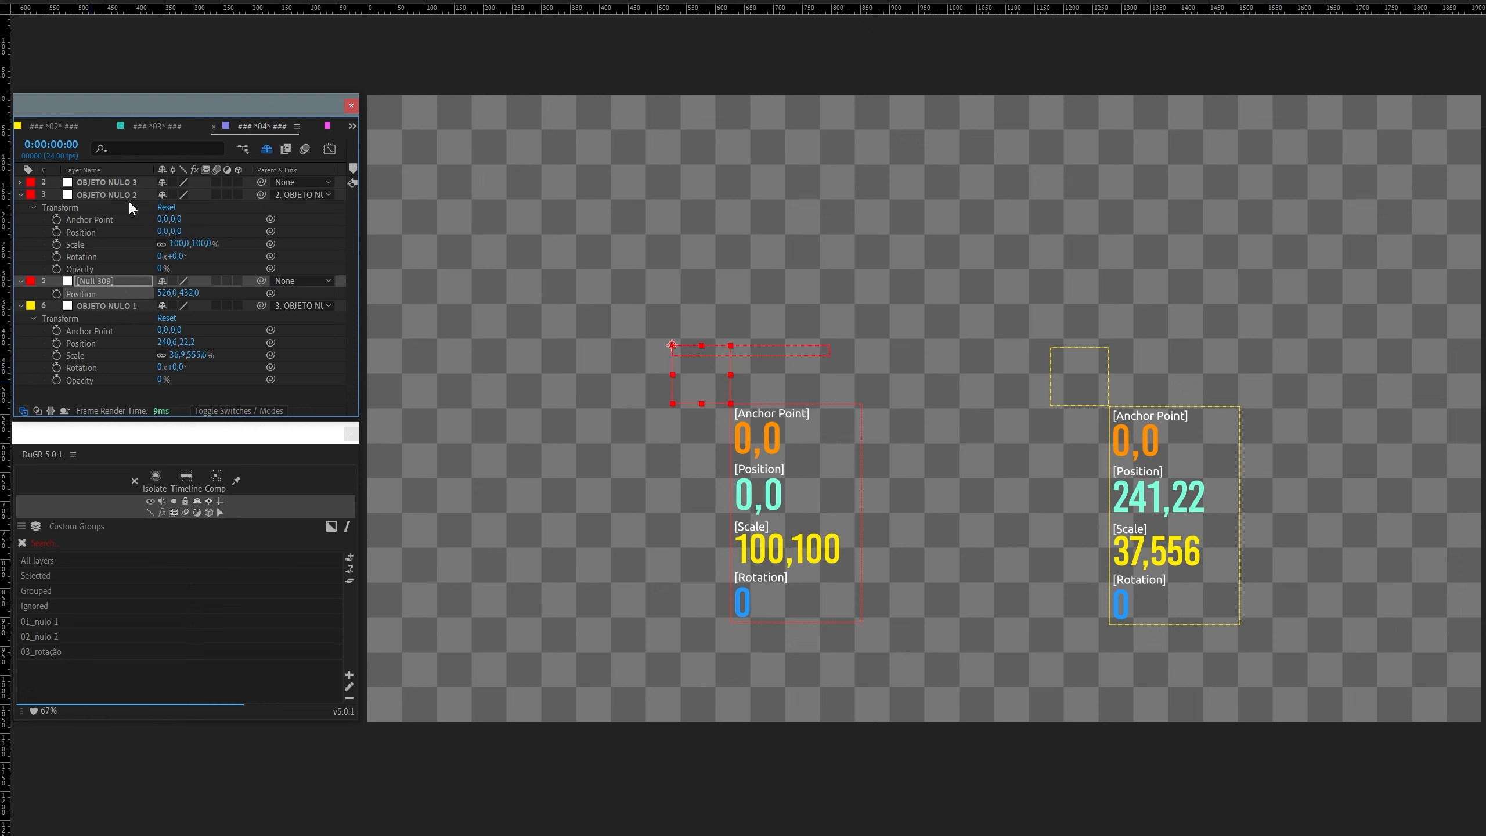
pyautogui.click(303, 210)
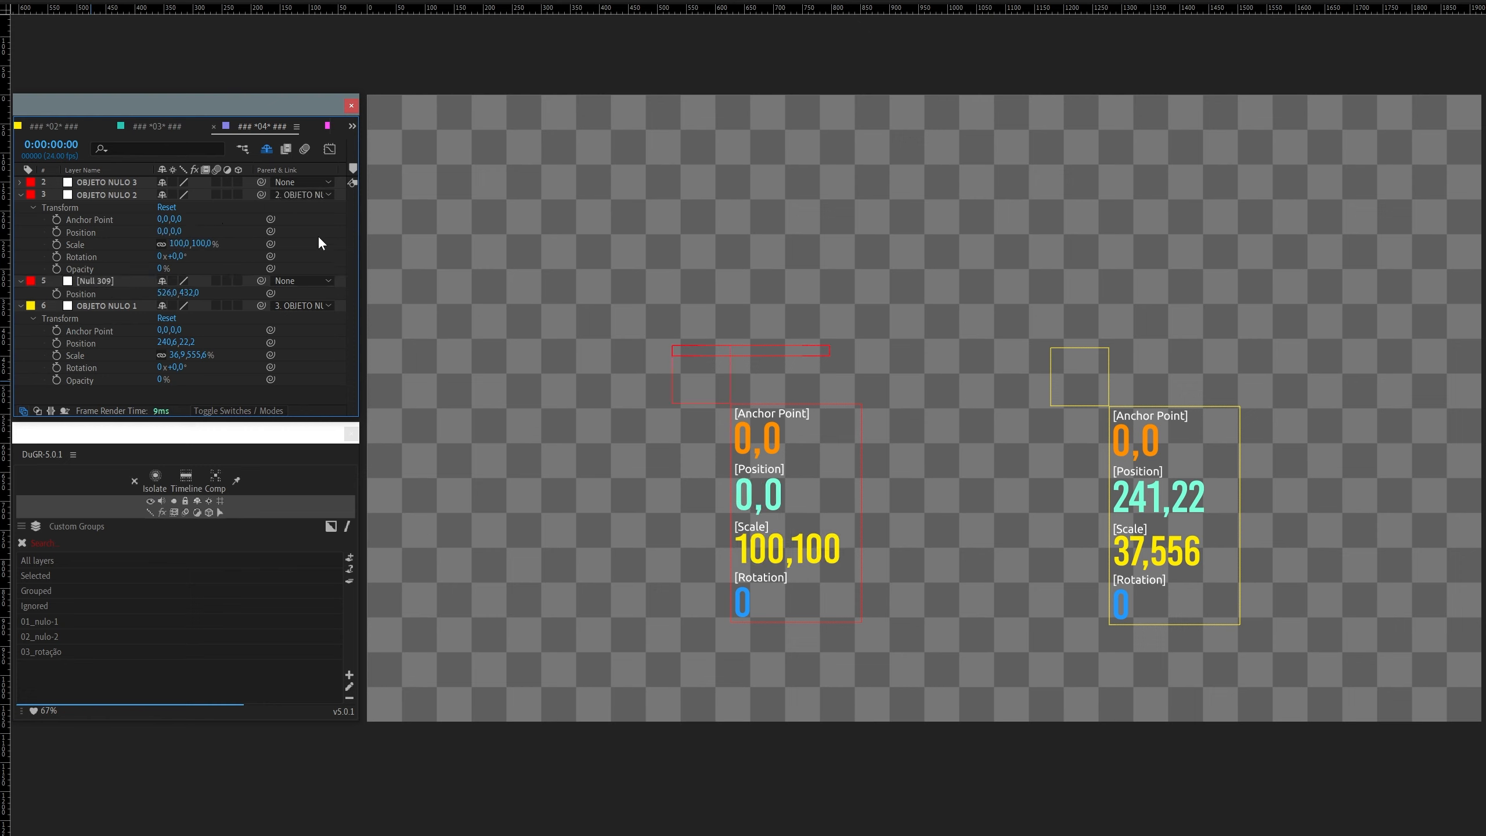
# Step: Parent Null 309 to OBJETO NULO 2 and undo a test transformation of Null 309
pyautogui.click(700, 391)
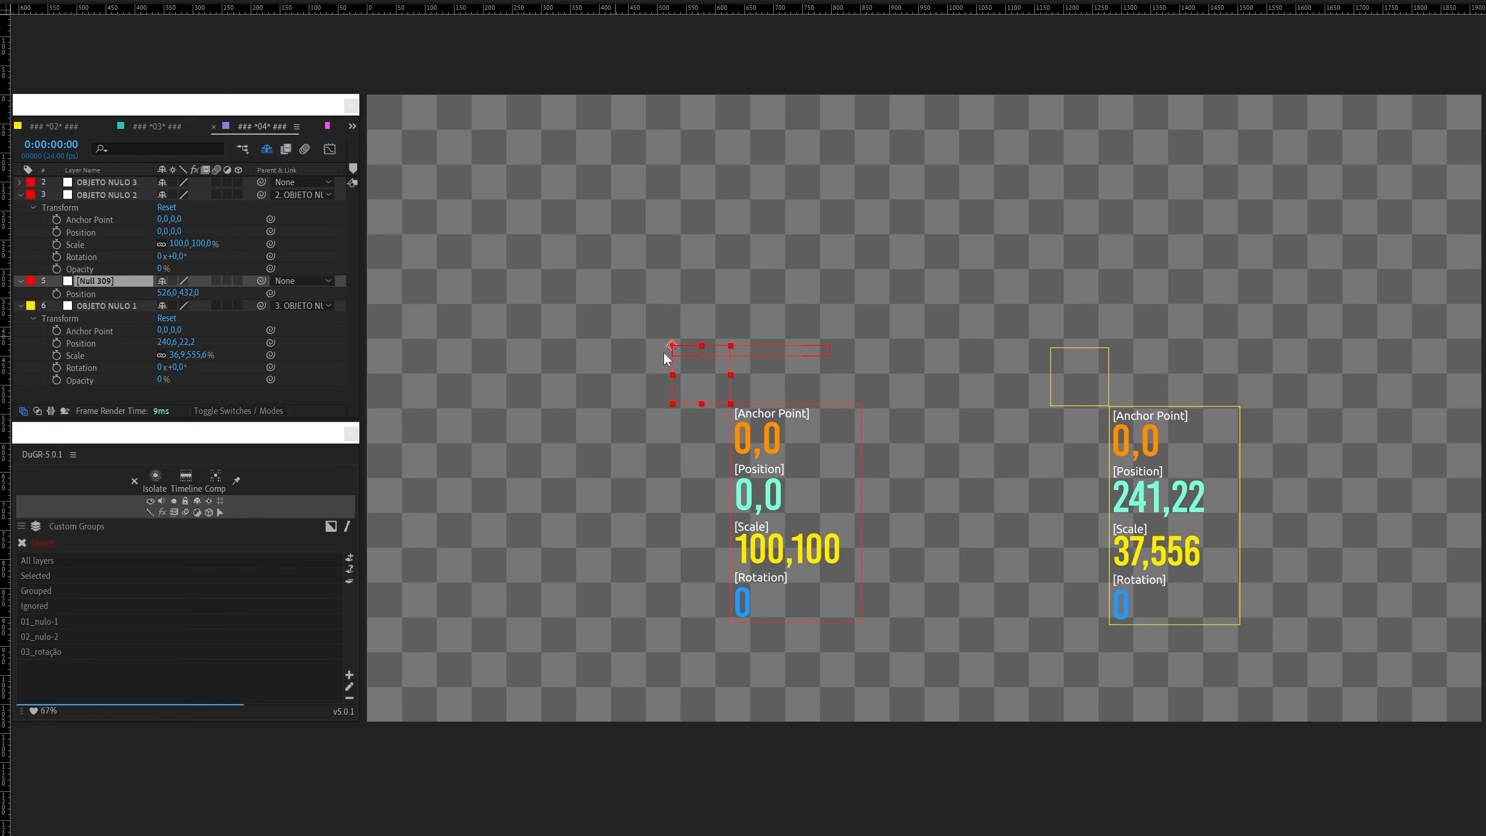
pyautogui.click(800, 352)
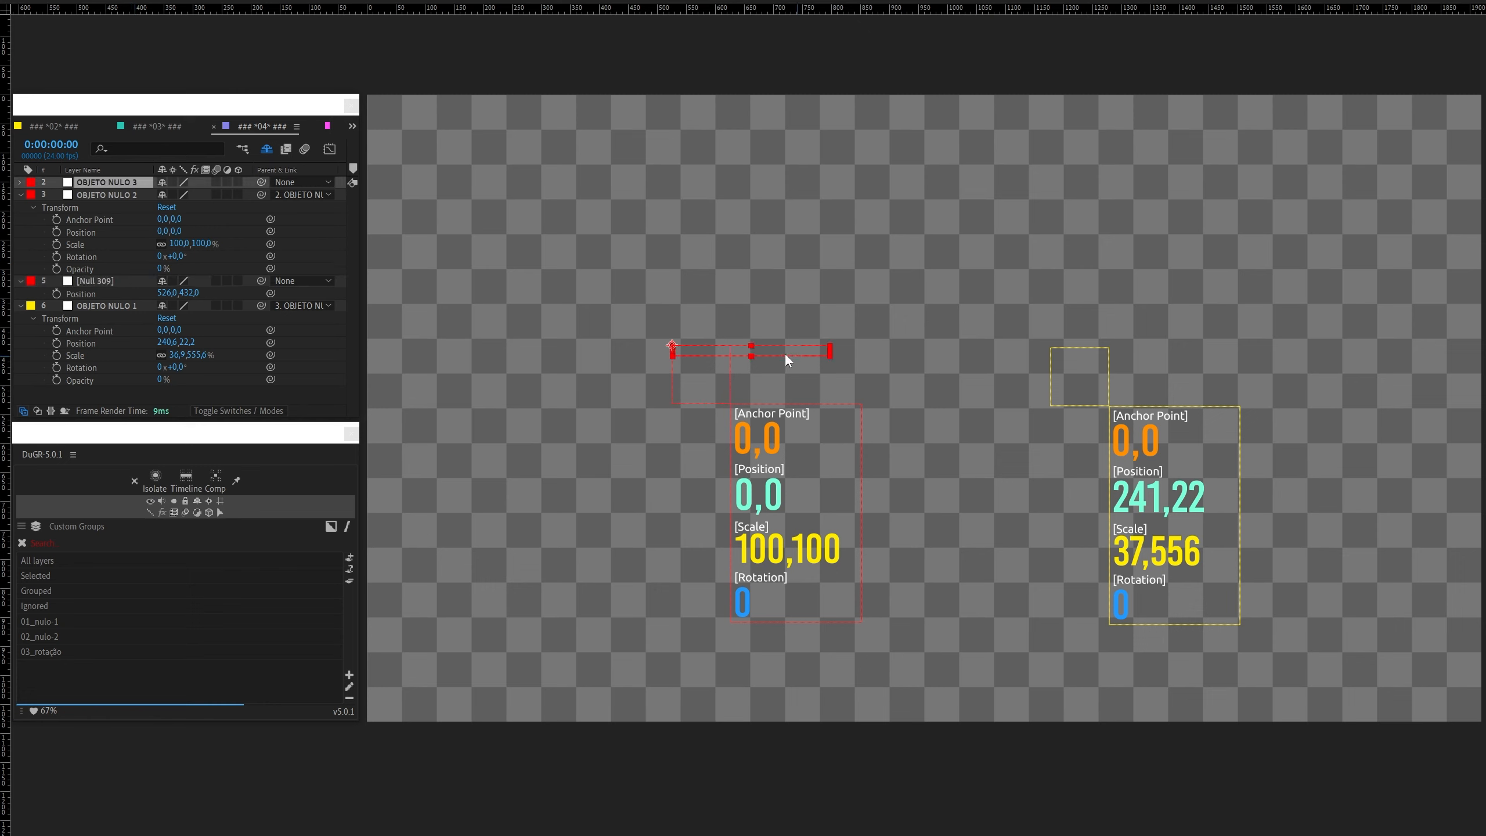
pyautogui.click(1079, 386)
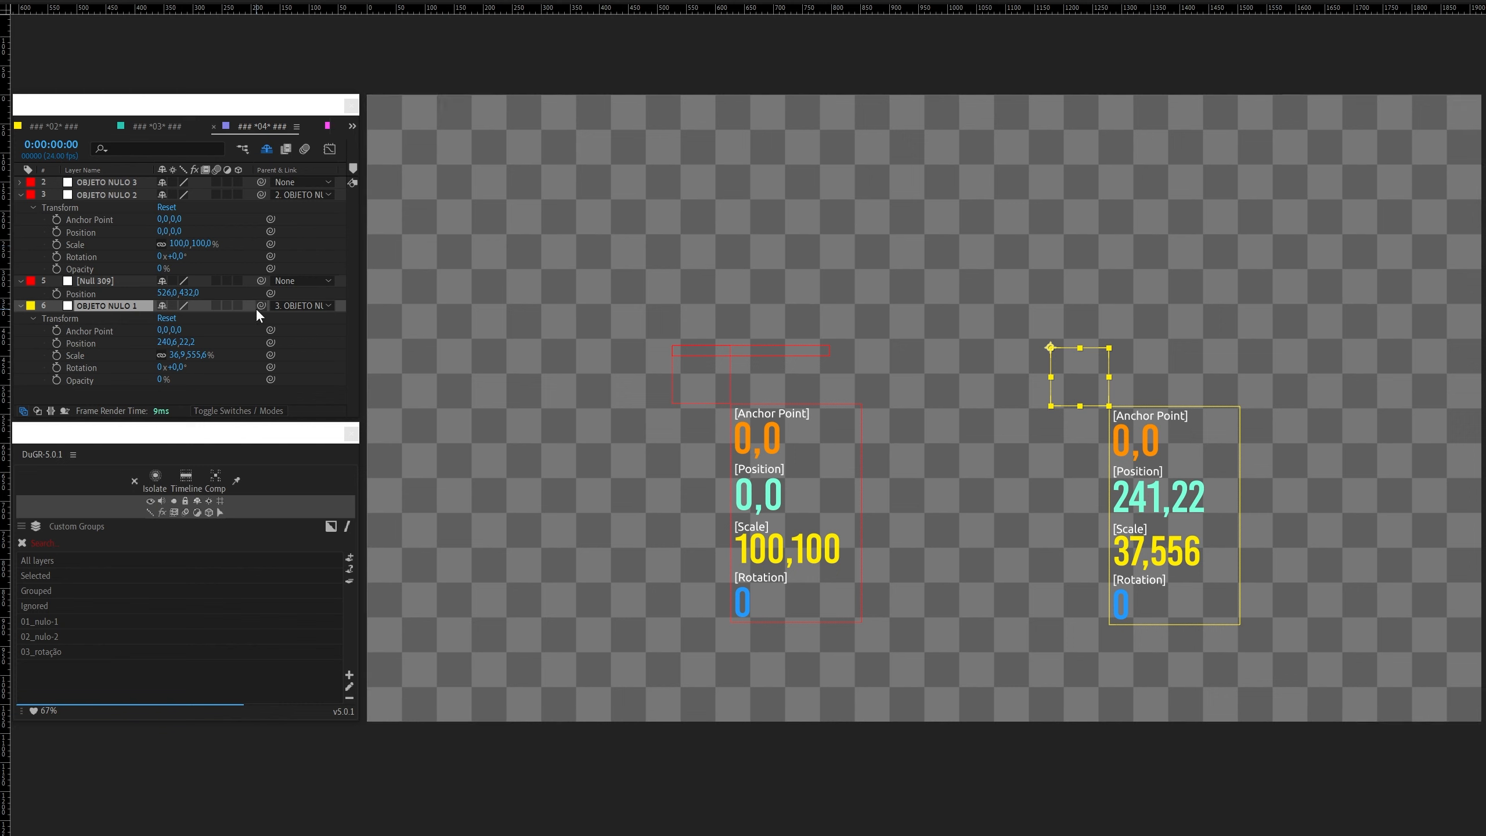
pyautogui.click(116, 283)
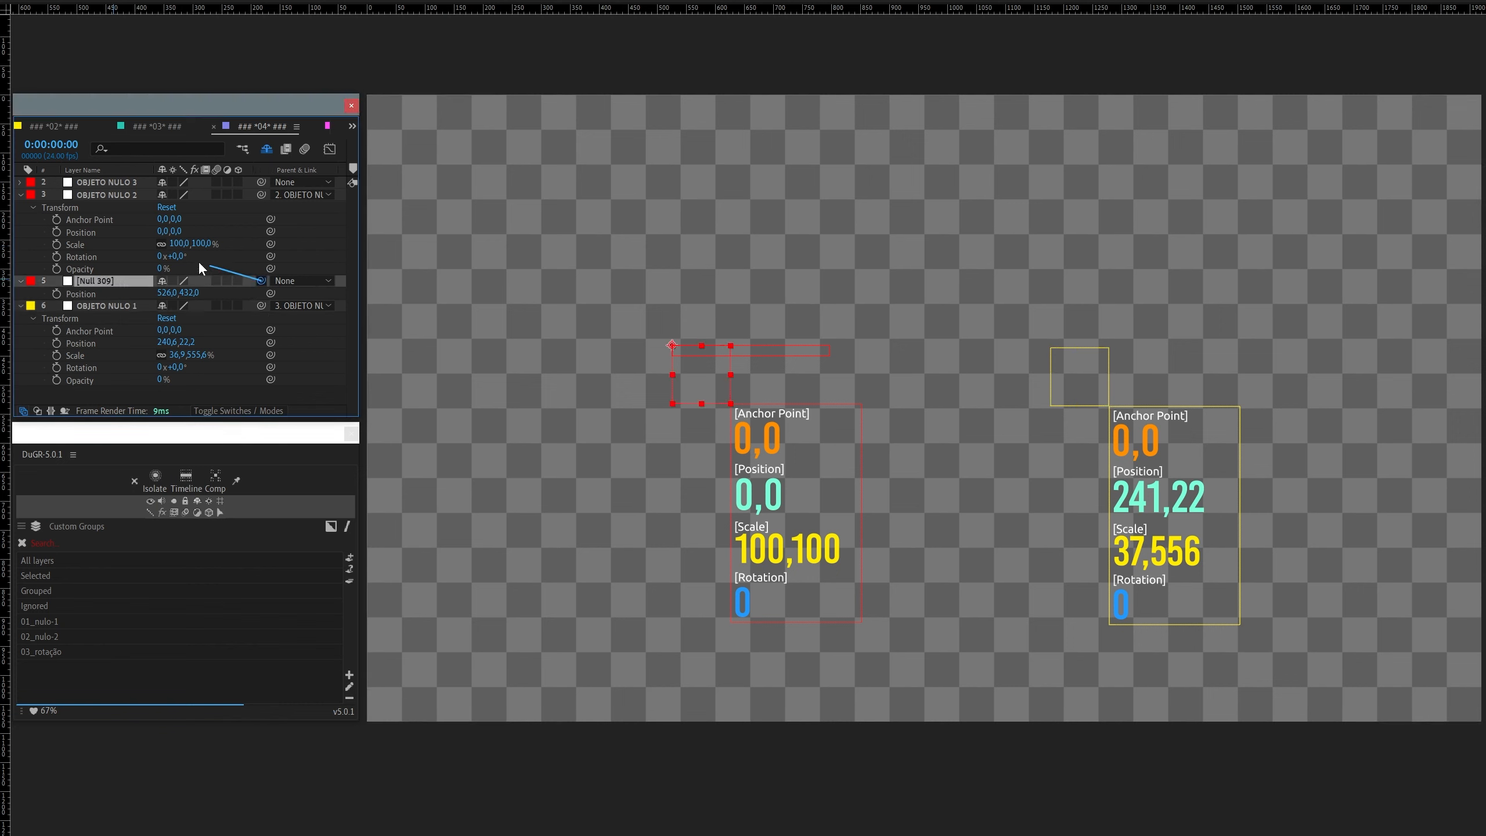
pyautogui.moveTo(261, 281); pyautogui.dragTo(114, 193)
pyautogui.moveTo(699, 393)
pyautogui.mouseDown()
pyautogui.moveTo(617, 350)
pyautogui.moveTo(771, 295)
pyautogui.moveTo(711, 409)
pyautogui.mouseUp()
pyautogui.hotkey('ctrl', 'z')
pyautogui.press('v')
# Step: Parent OBJETO NULO 1 to Null 309 and undo a test rotation of OBJETO NULO 1
pyautogui.click(116, 303)
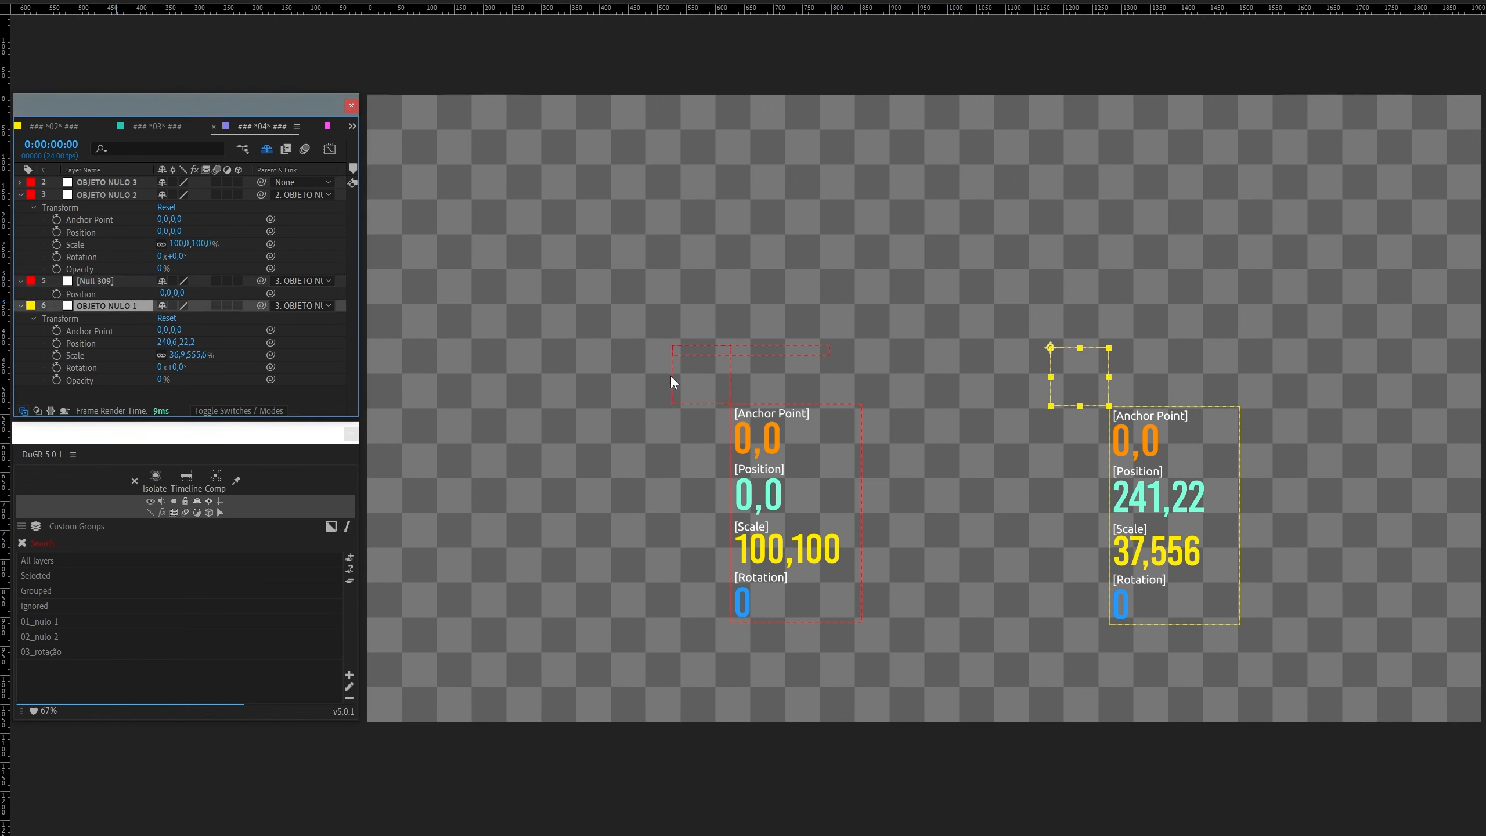
pyautogui.click(694, 388)
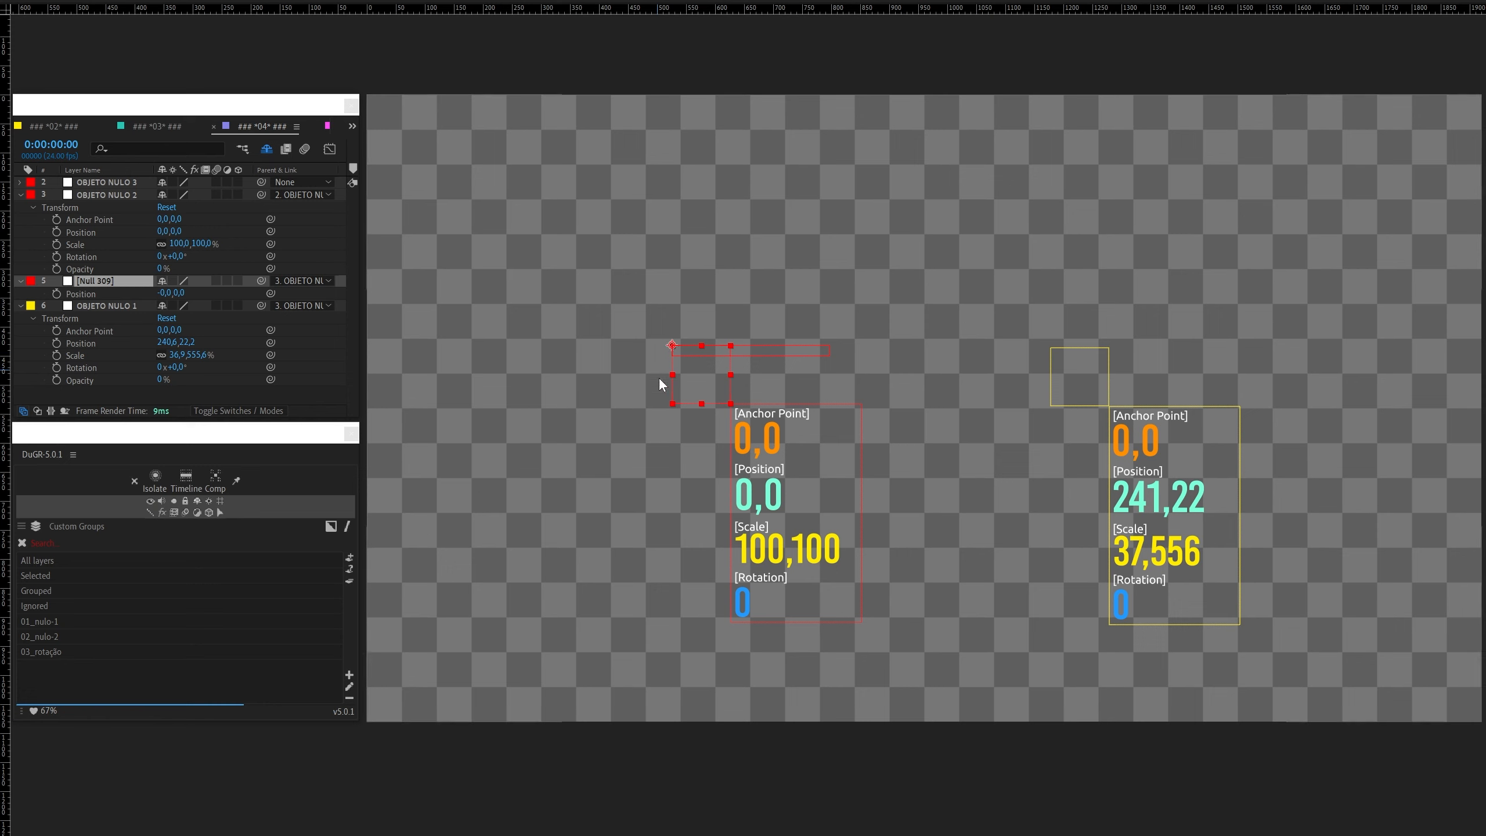
pyautogui.click(106, 305)
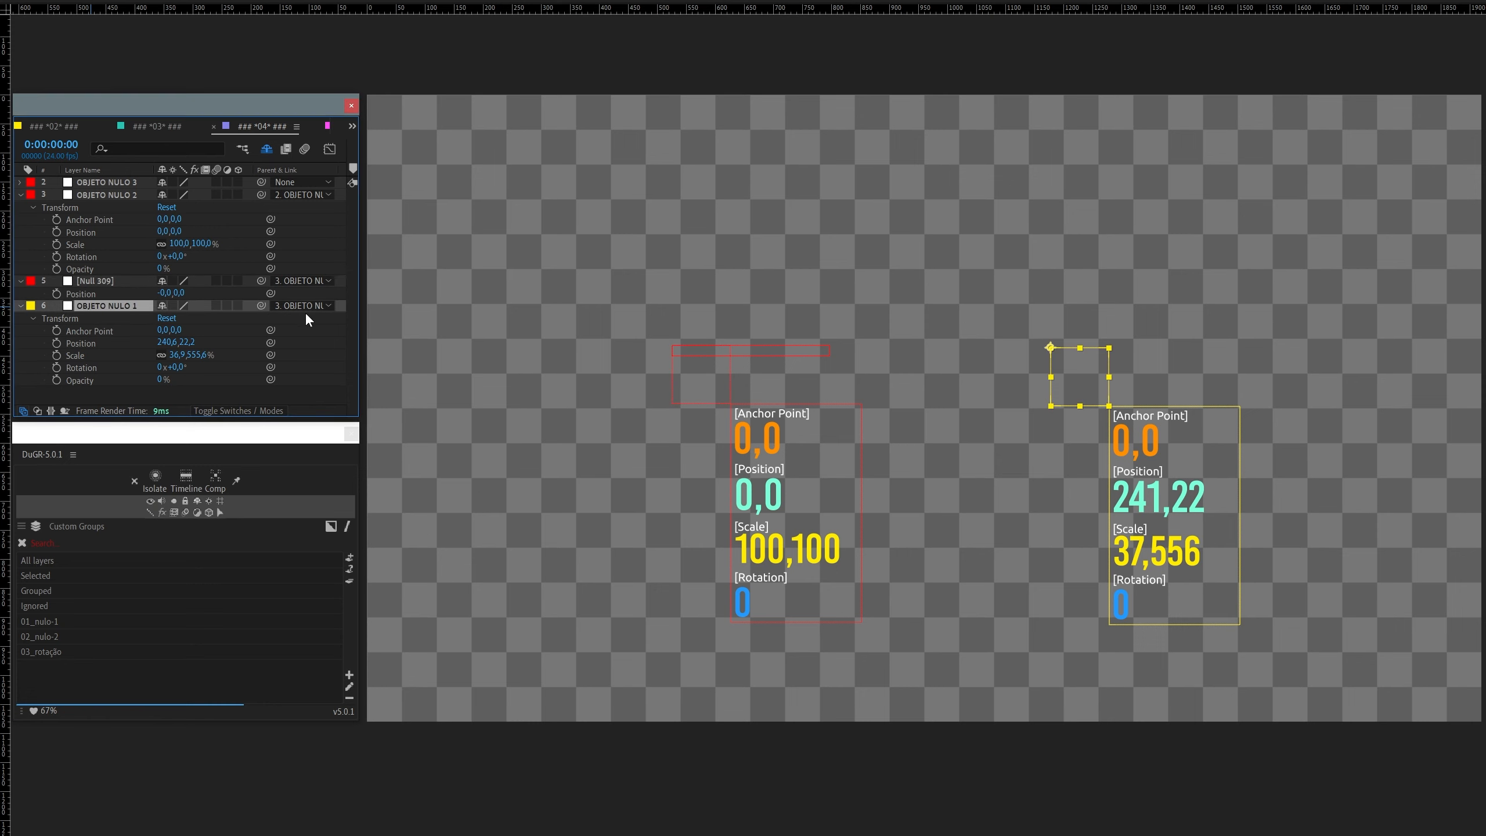
pyautogui.moveTo(262, 305); pyautogui.dragTo(99, 282)
pyautogui.press('w')
pyautogui.moveTo(1097, 363)
pyautogui.mouseDown()
pyautogui.moveTo(1014, 382)
pyautogui.moveTo(1086, 311)
pyautogui.moveTo(1099, 341)
pyautogui.mouseUp()
pyautogui.hotkey('ctrl', 'z')
# Step: Remove OBJETO NULO 2's parent and delete OBJETO NULO 3
pyautogui.click(94, 195)
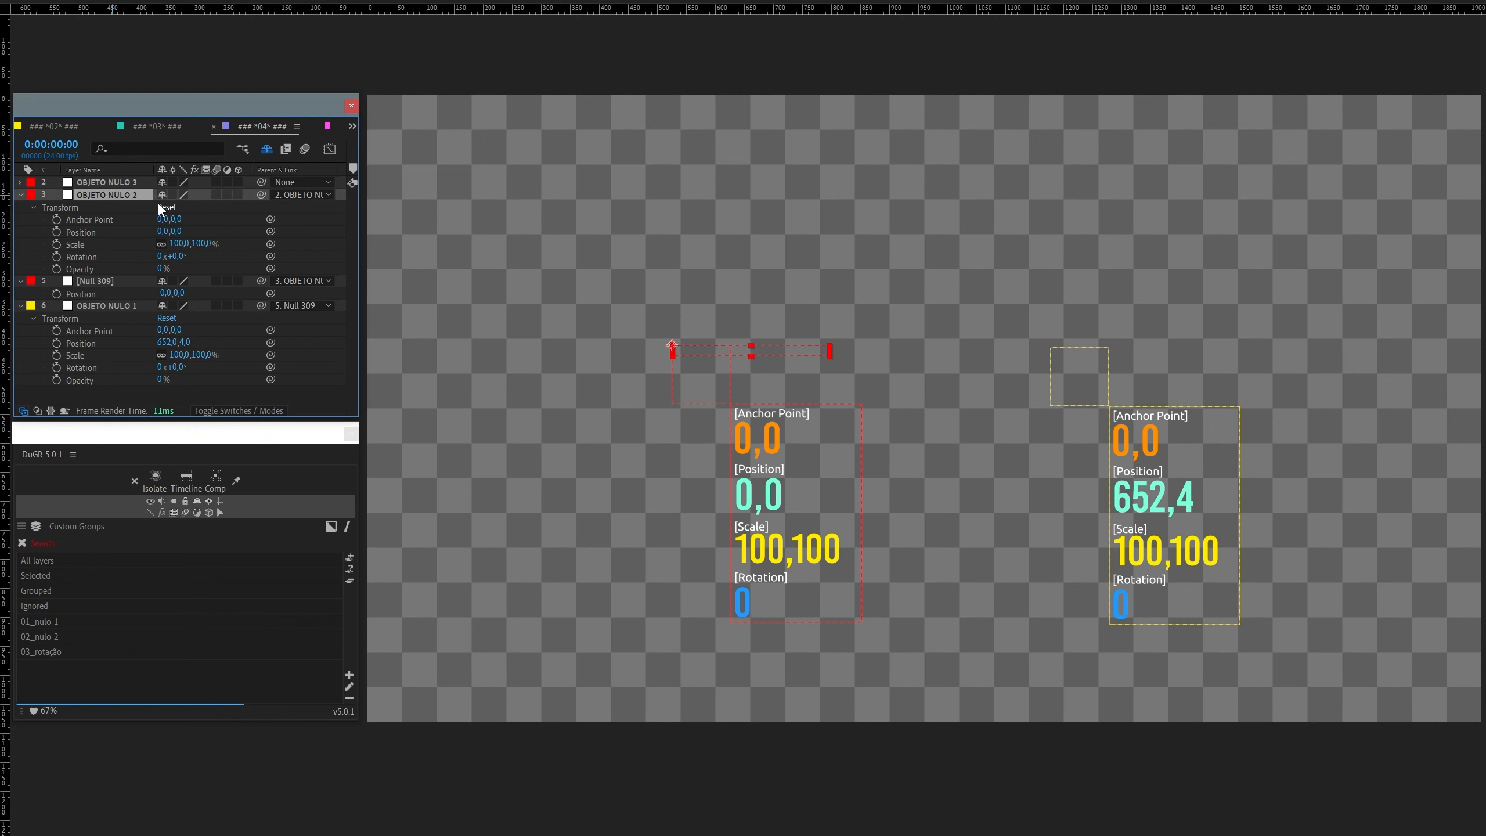
pyautogui.keyDown('ctrl'); pyautogui.click(261, 194); pyautogui.keyUp('ctrl')
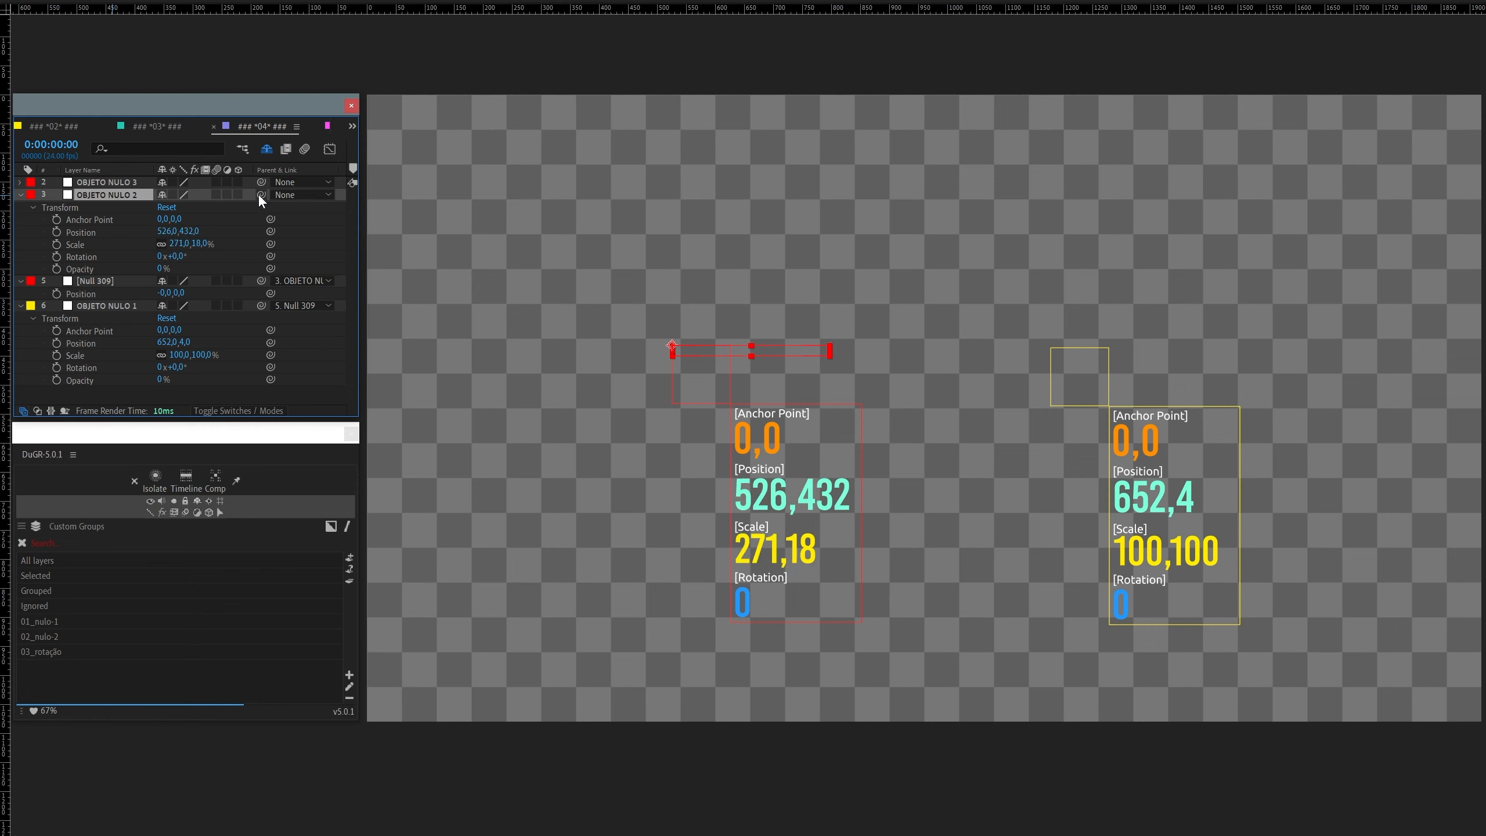
pyautogui.click(98, 183)
pyautogui.press('Delete')
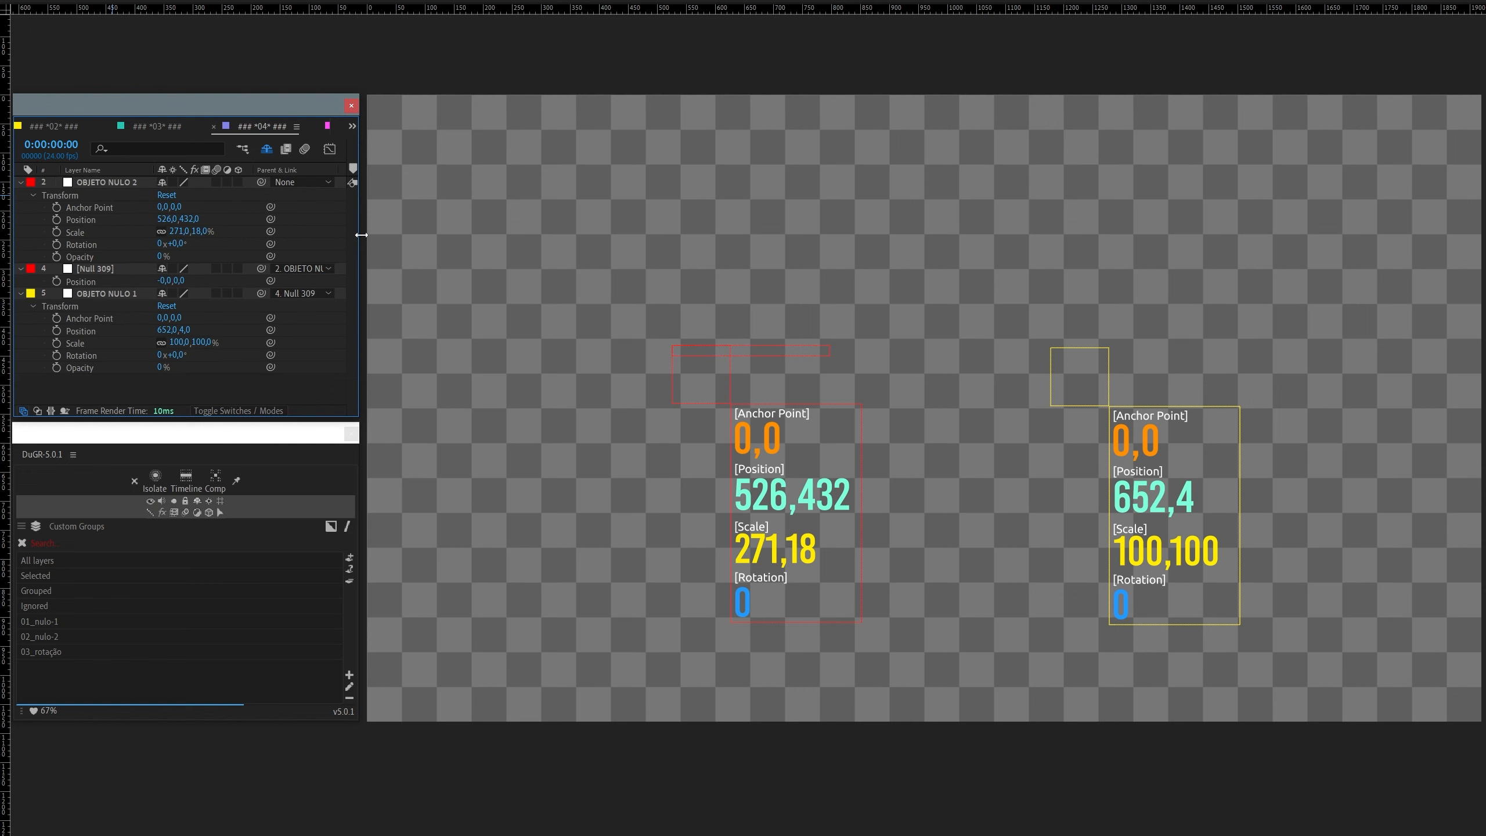
# Step: Try rotating the unparented OBJETO NULO 2 through its Rotation value, undoing the rotation
pyautogui.click(113, 182)
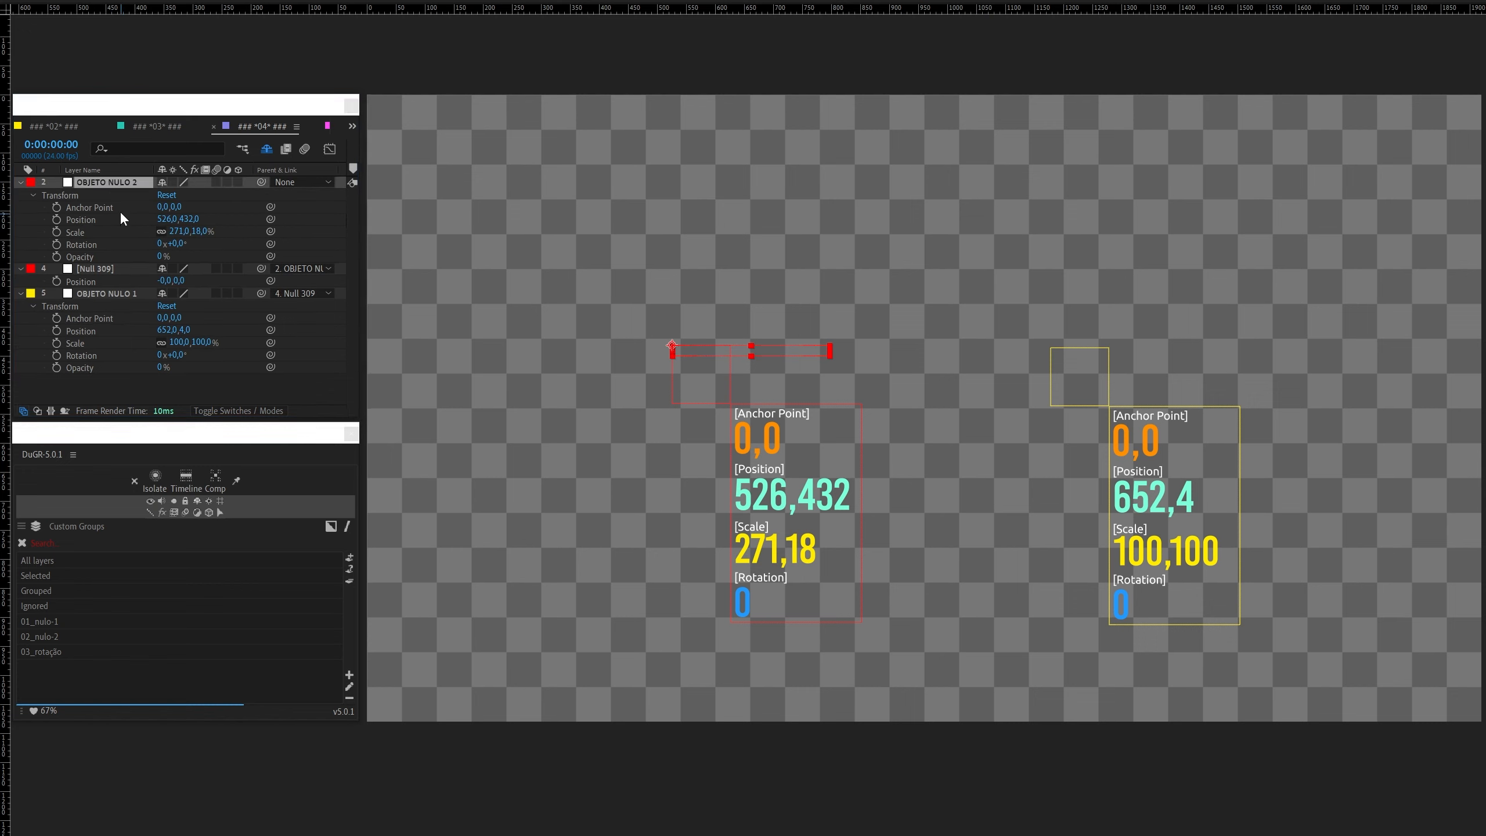
pyautogui.moveTo(175, 243); pyautogui.dragTo(467, 290)
pyautogui.hotkey('ctrl', 'z')
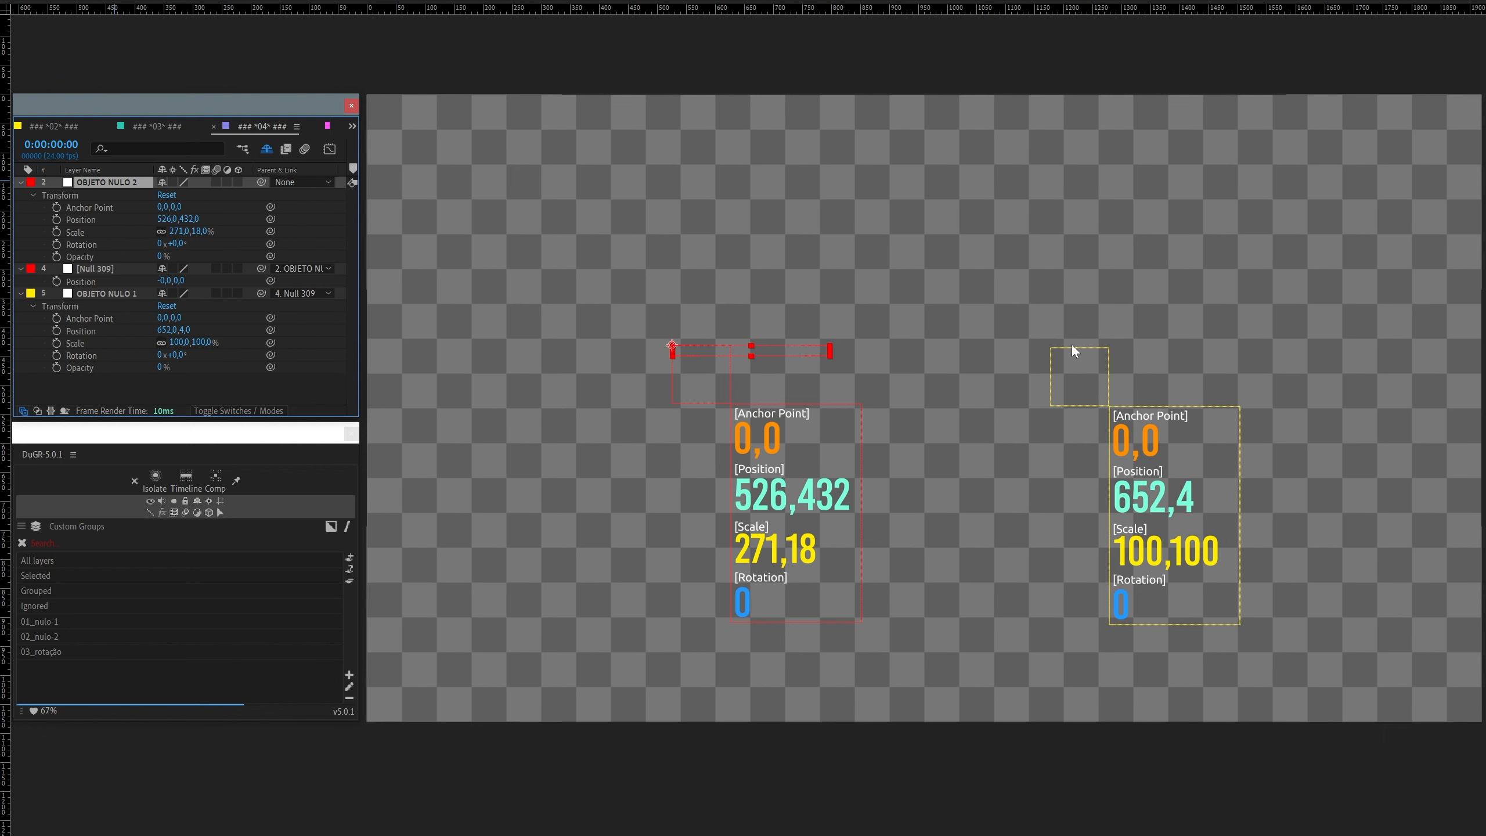
# Step: Reveal all of Null 309's transform properties to examine how it sits between OBJETO NULO 2 and OBJETO NULO 1
pyautogui.click(1061, 391)
pyautogui.click(729, 394)
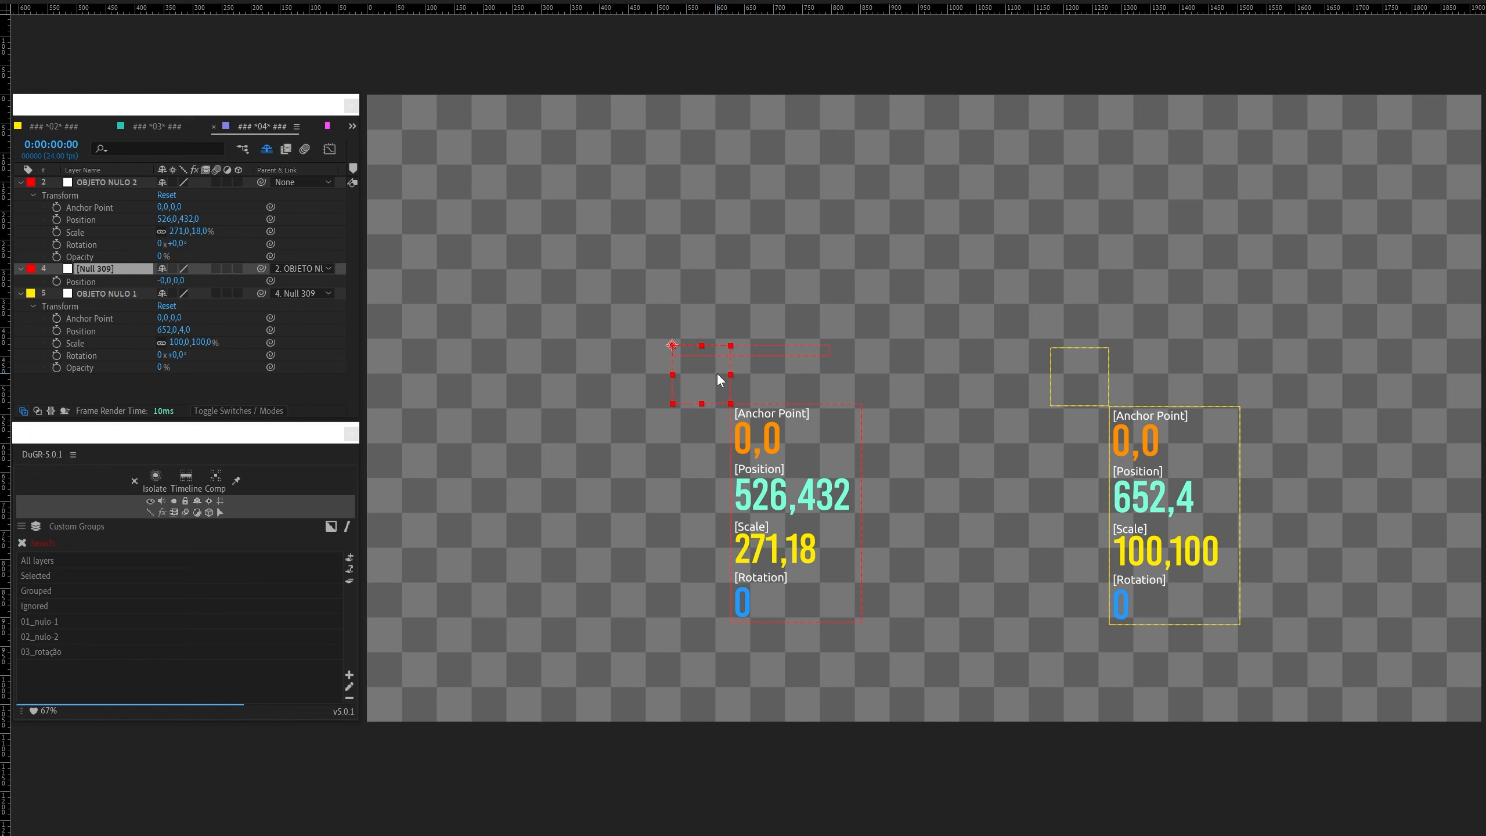
pyautogui.click(21, 268)
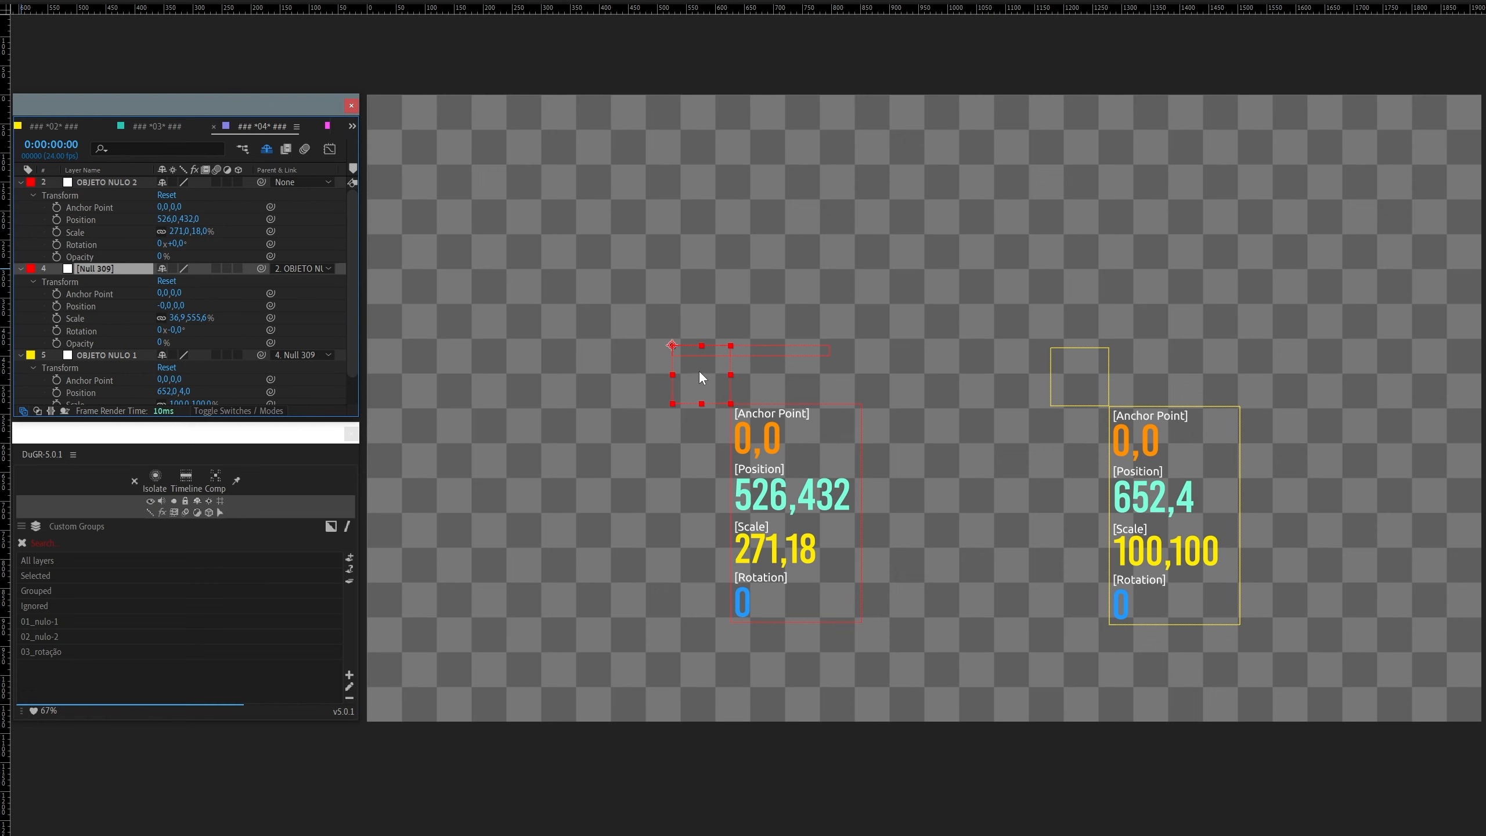
pyautogui.click(1062, 373)
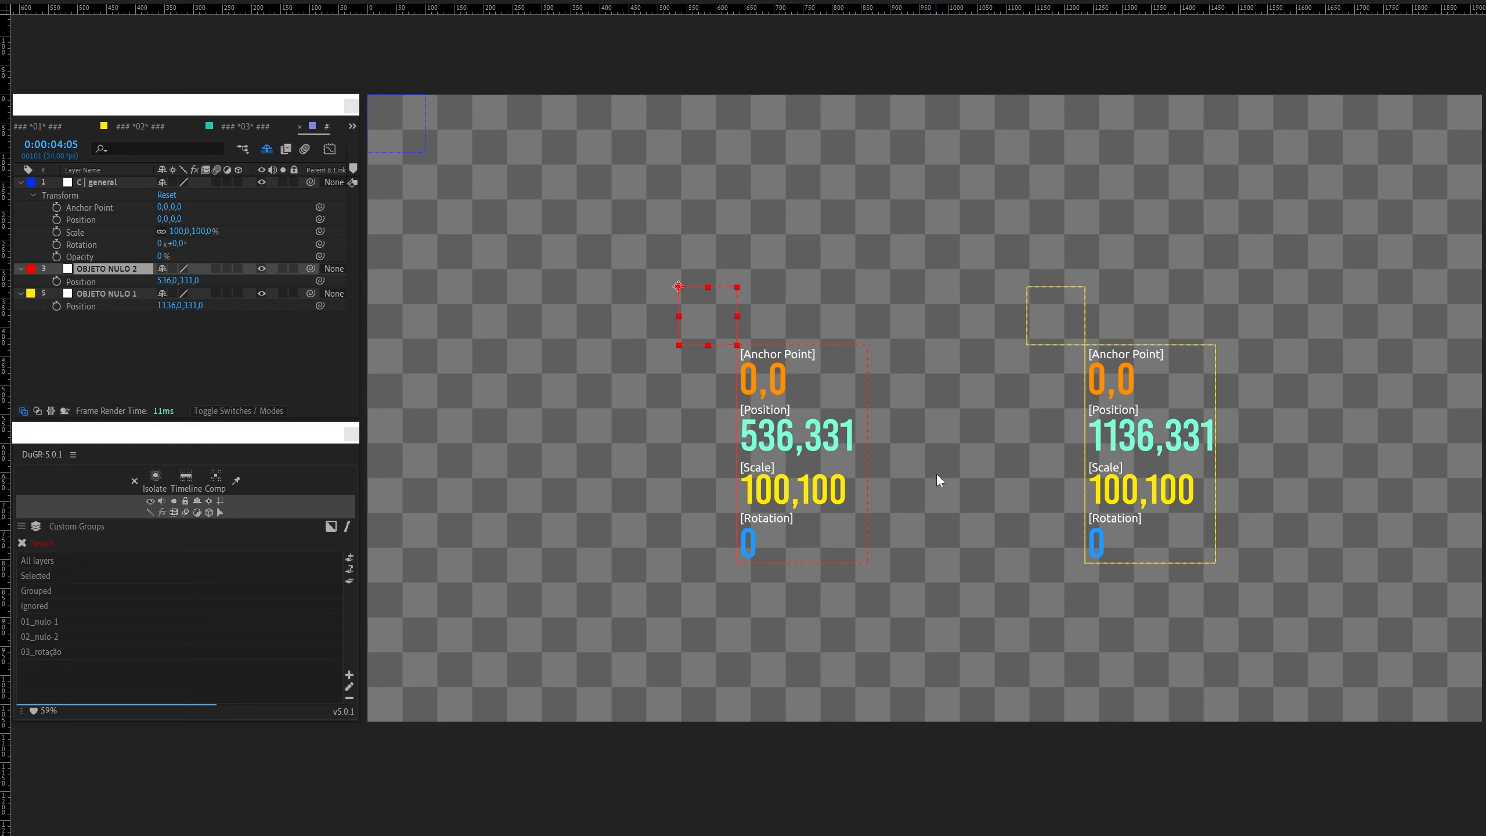
# Step: Hide the timeline column with the layer visibility, audio, solo and lock switches
pyautogui.click(937, 455)
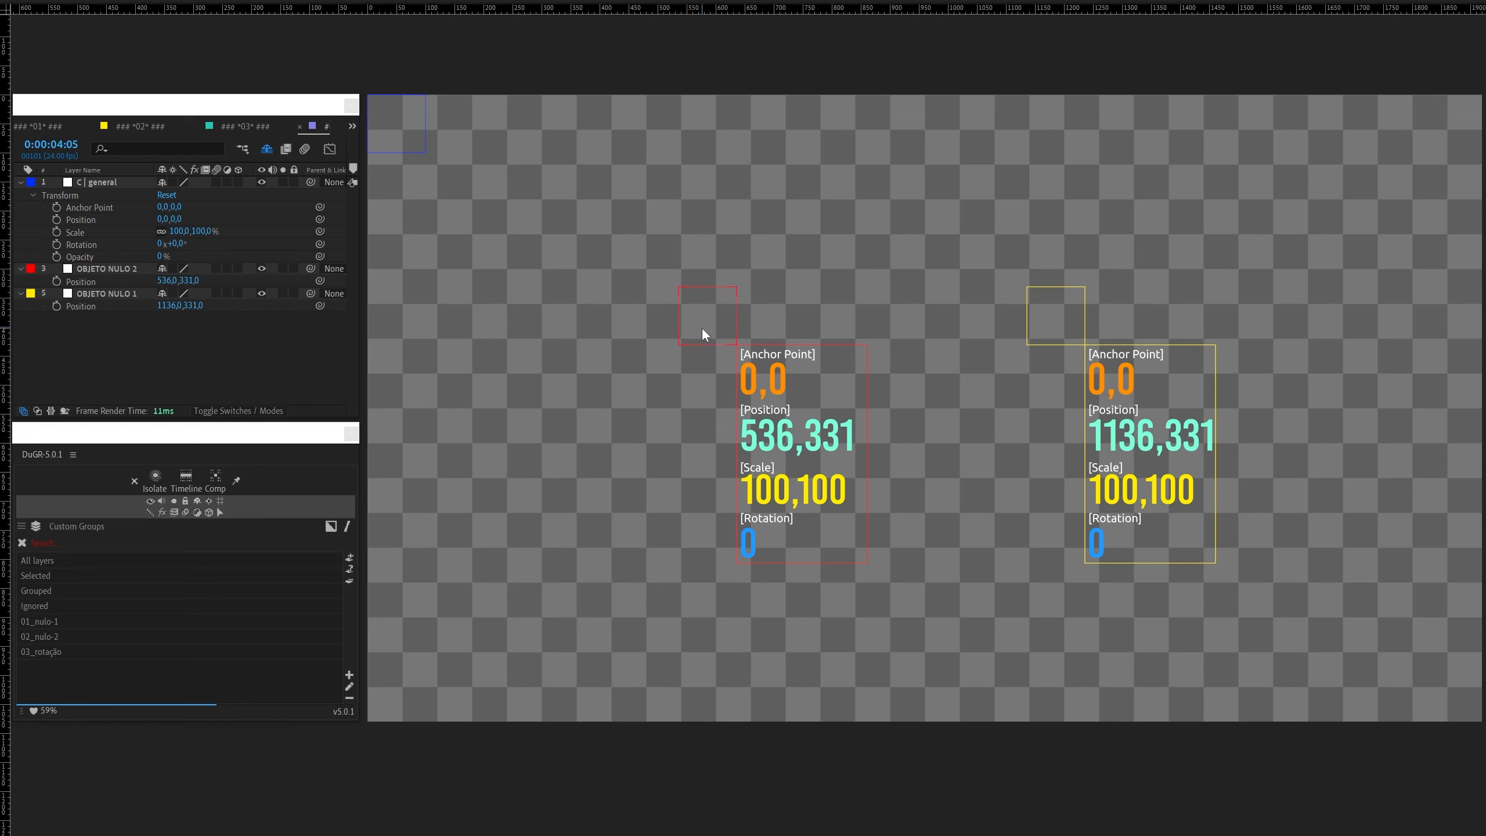
pyautogui.click(99, 268)
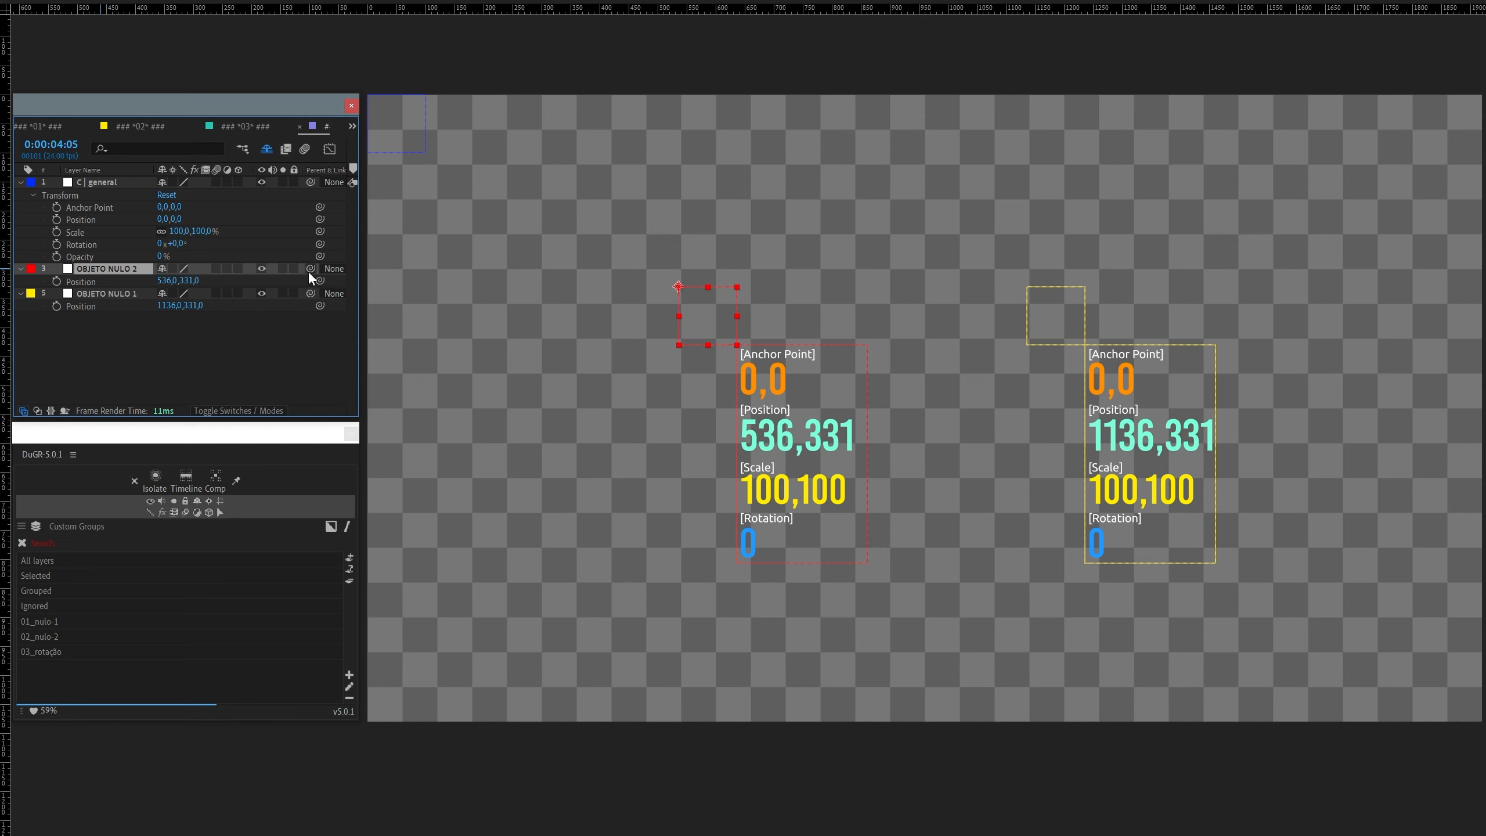
pyautogui.rightClick(276, 170)
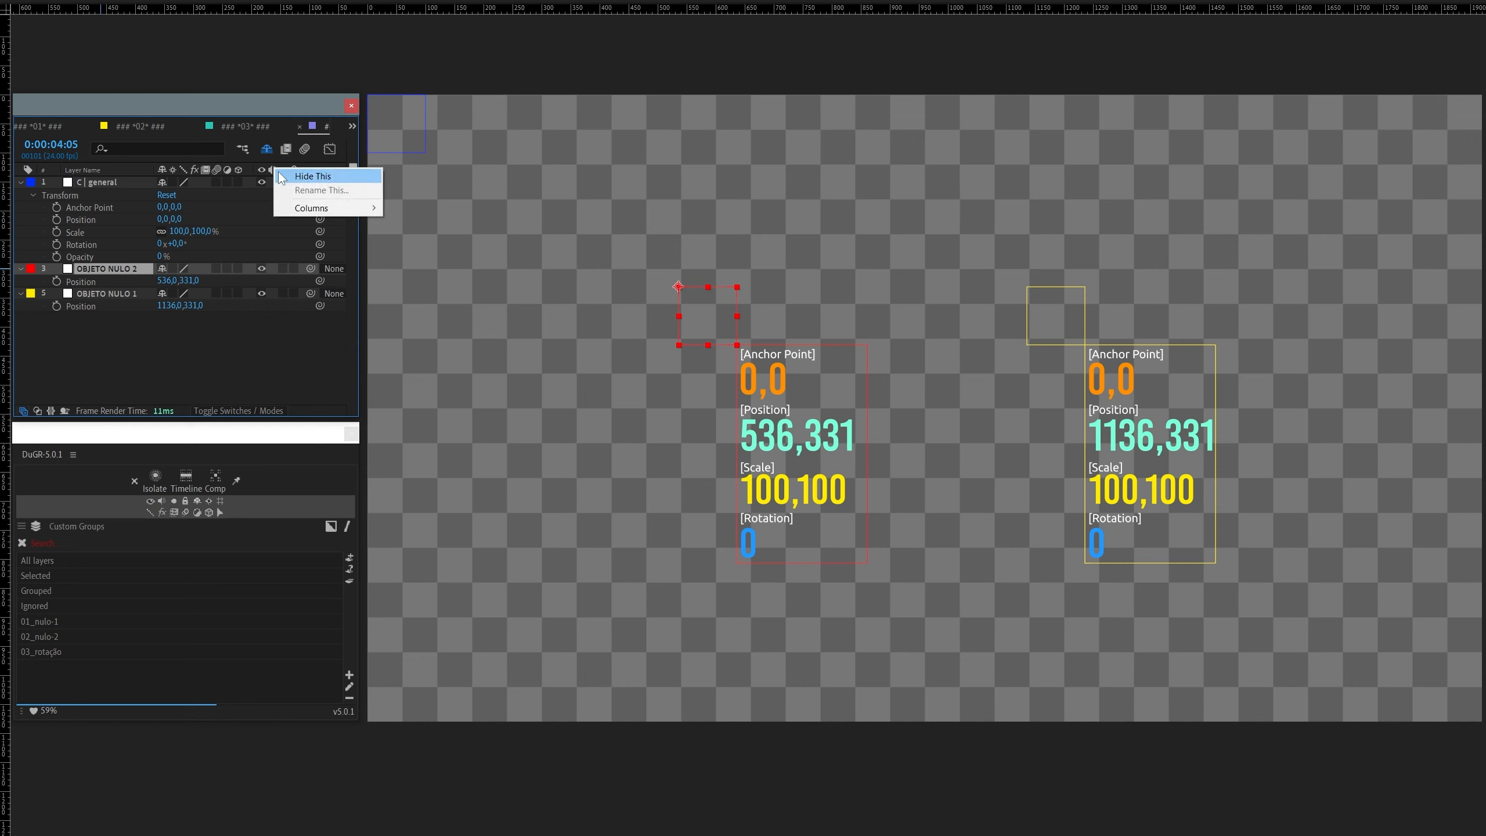
pyautogui.click(280, 176)
pyautogui.click(222, 309)
pyautogui.click(126, 271)
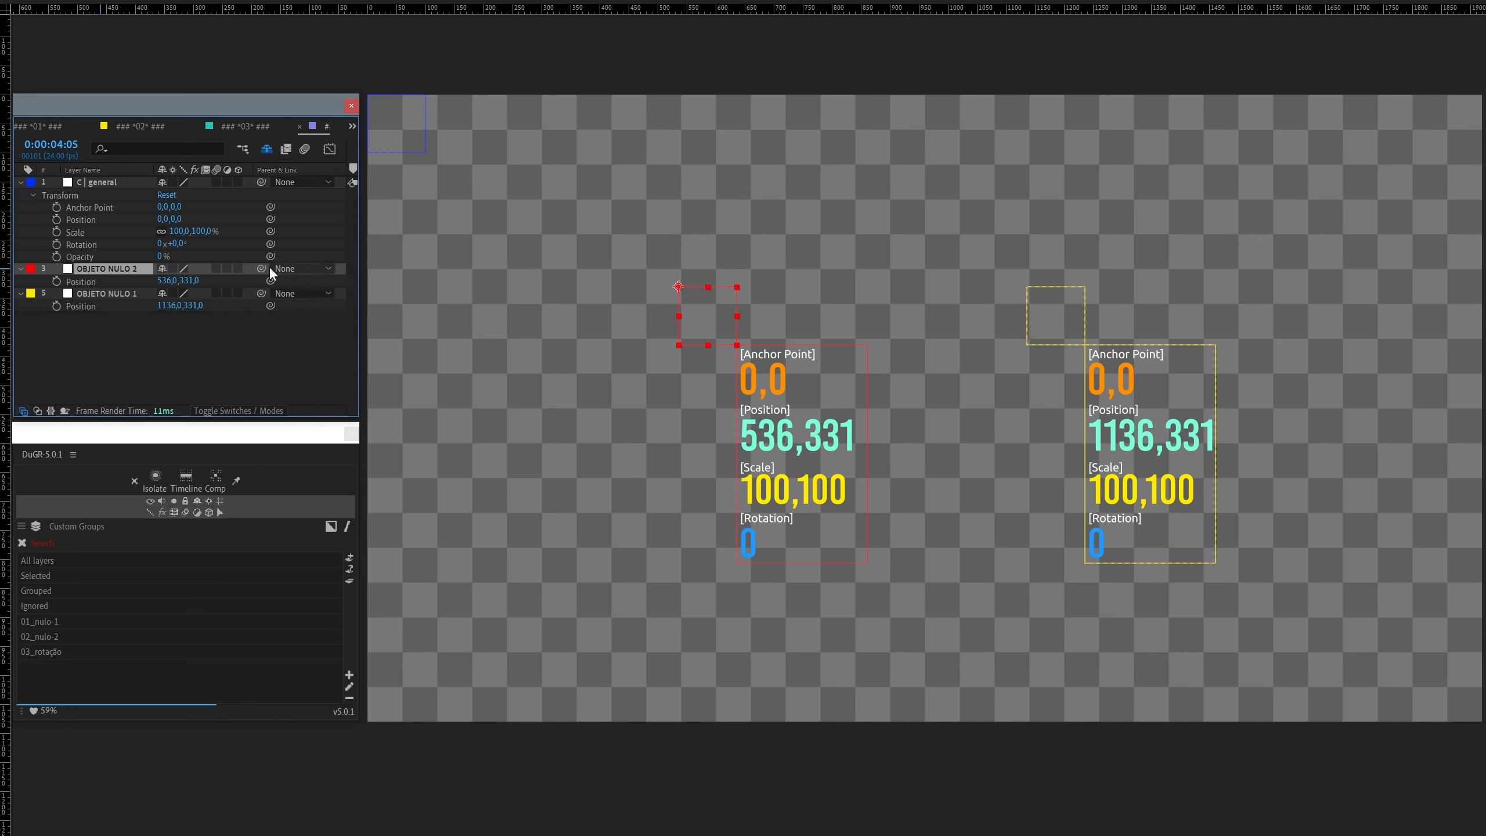
# Step: Try parenting OBJETO NULO 1 to OBJETO NULO 2 so it jumps to the parent's position, undoing the change
pyautogui.moveTo(261, 293); pyautogui.dragTo(119, 267)
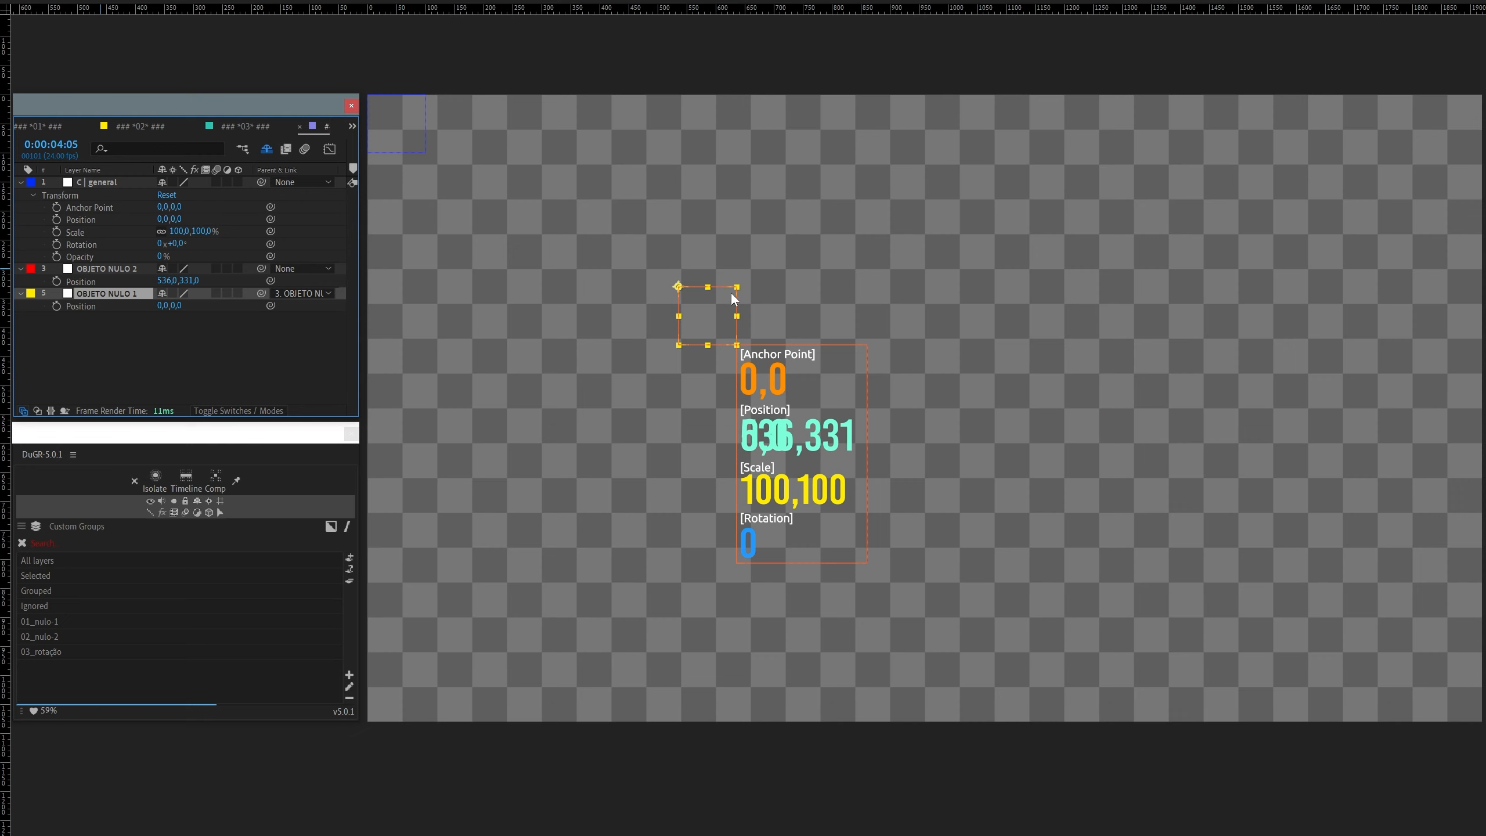
pyautogui.hotkey('ctrl', 'z')
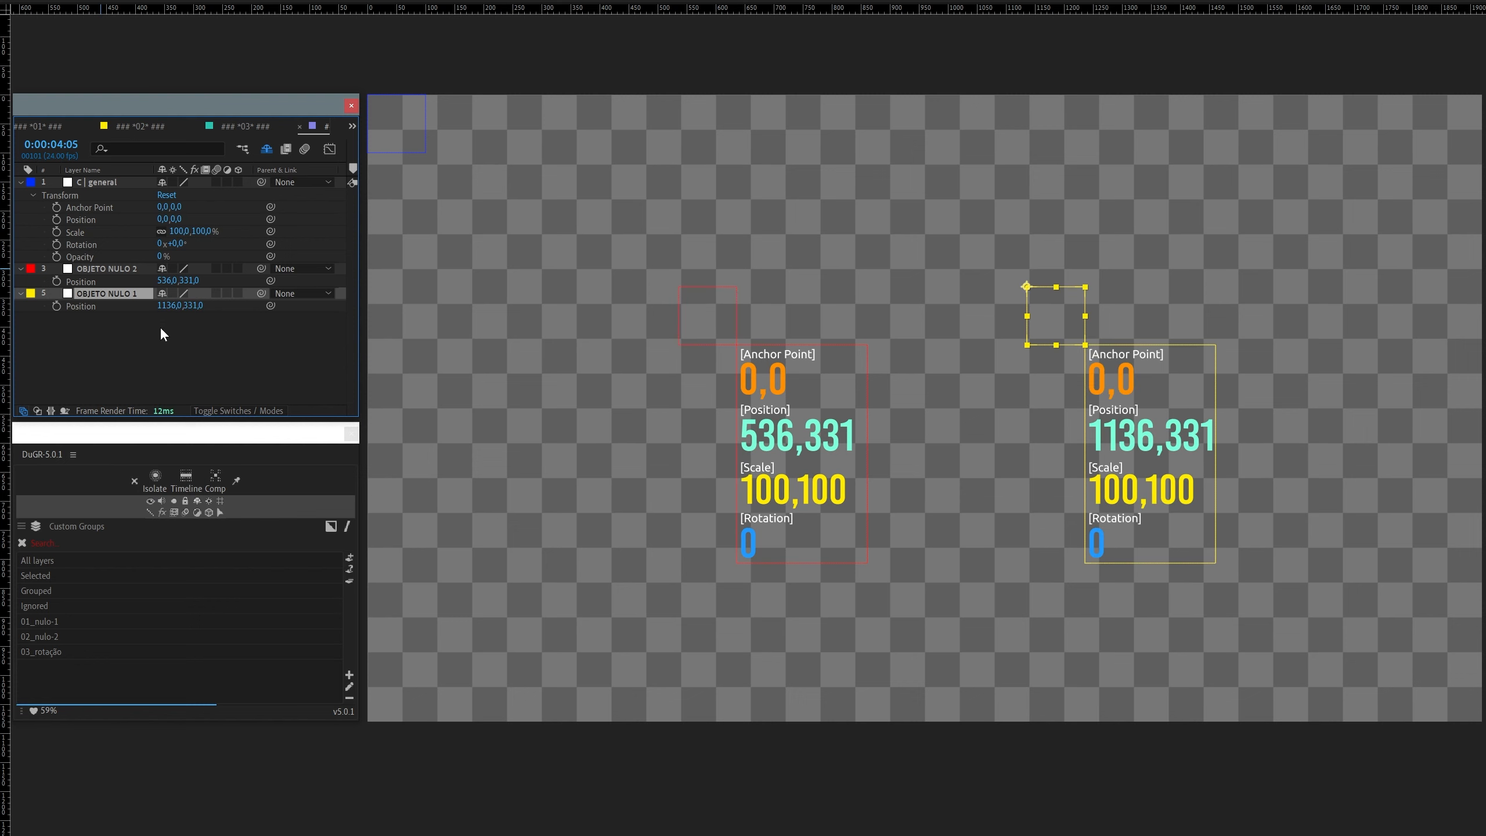
pyautogui.click(151, 317)
pyautogui.click(123, 293)
pyautogui.click(117, 268)
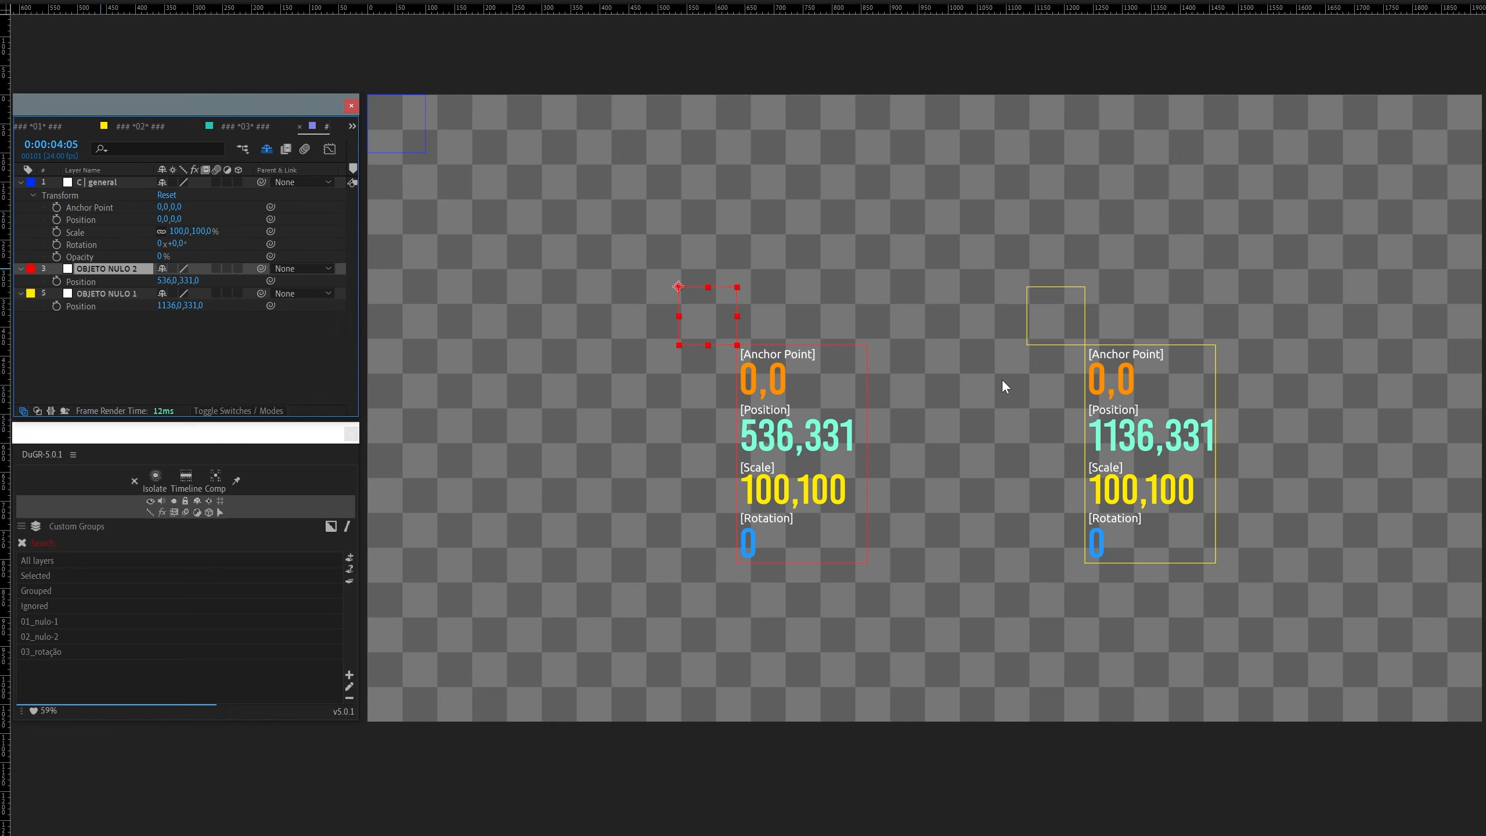
# Step: Reveal all transform properties of OBJETO NULO 1 and OBJETO NULO 2 in the timeline
pyautogui.click(243, 376)
pyautogui.click(137, 296)
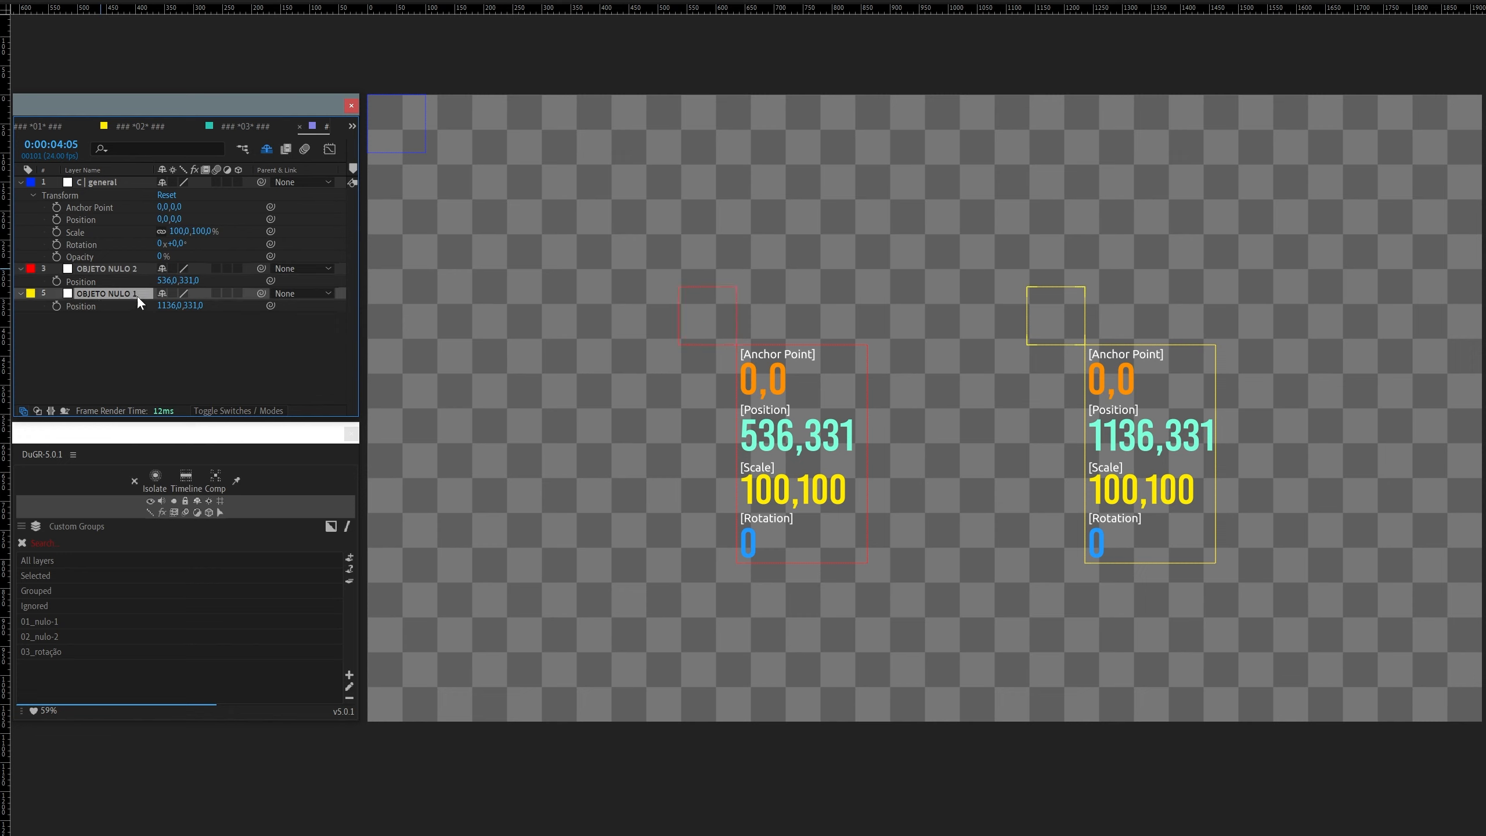
pyautogui.click(21, 293)
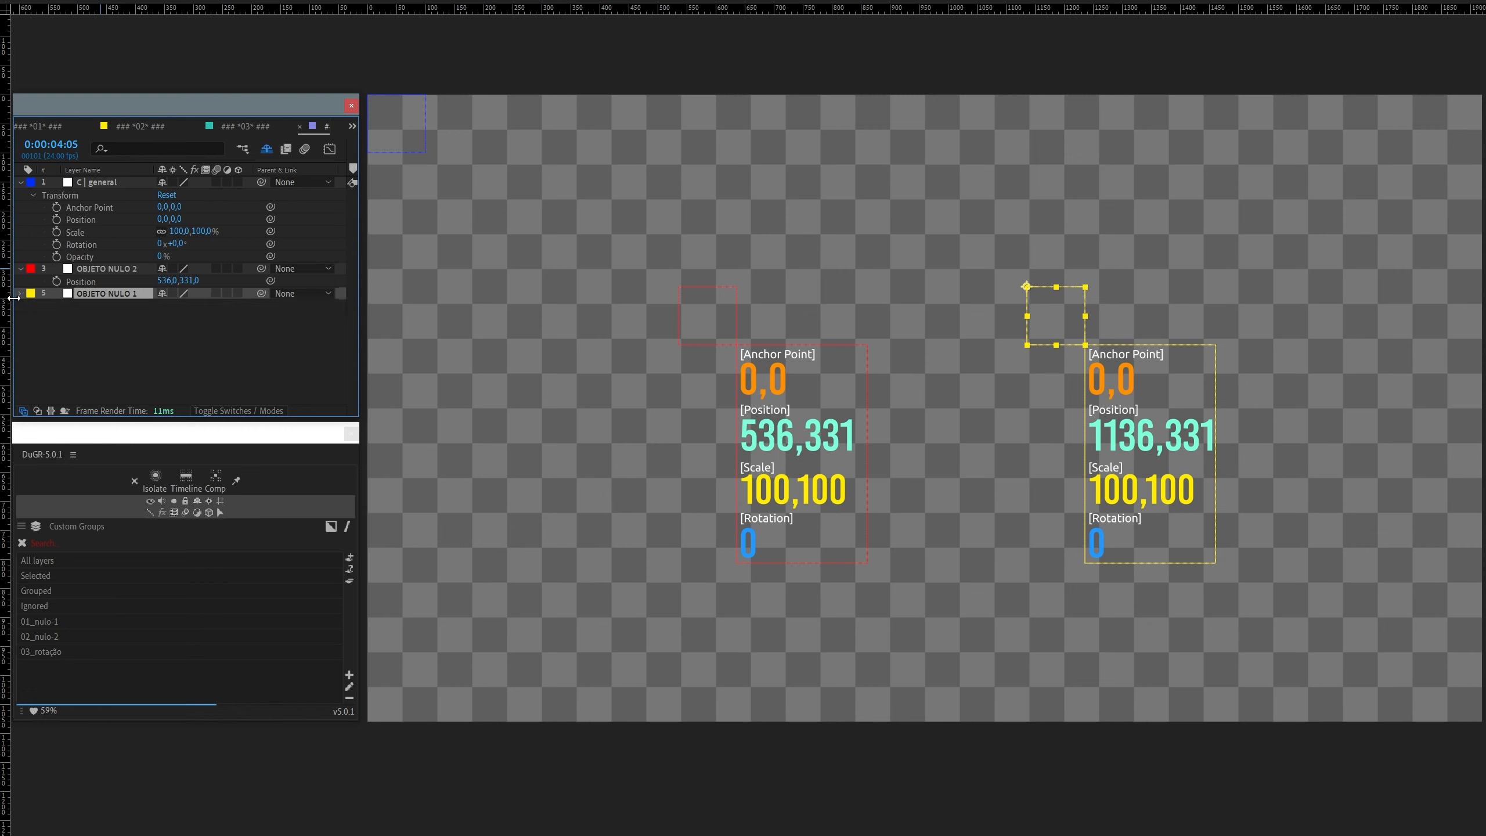
pyautogui.click(20, 293)
pyautogui.click(20, 268)
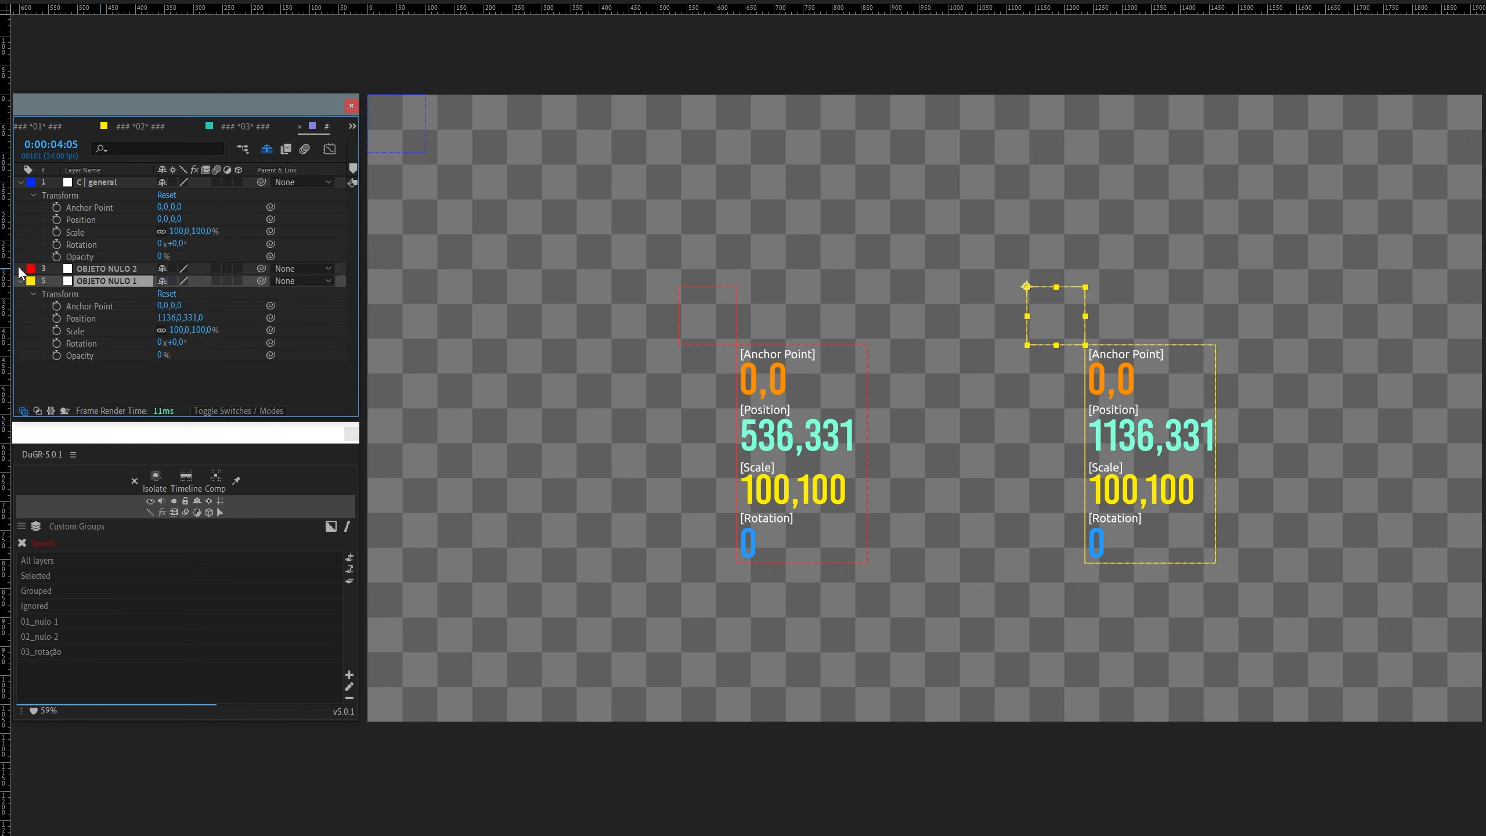
pyautogui.click(20, 268)
pyautogui.click(285, 305)
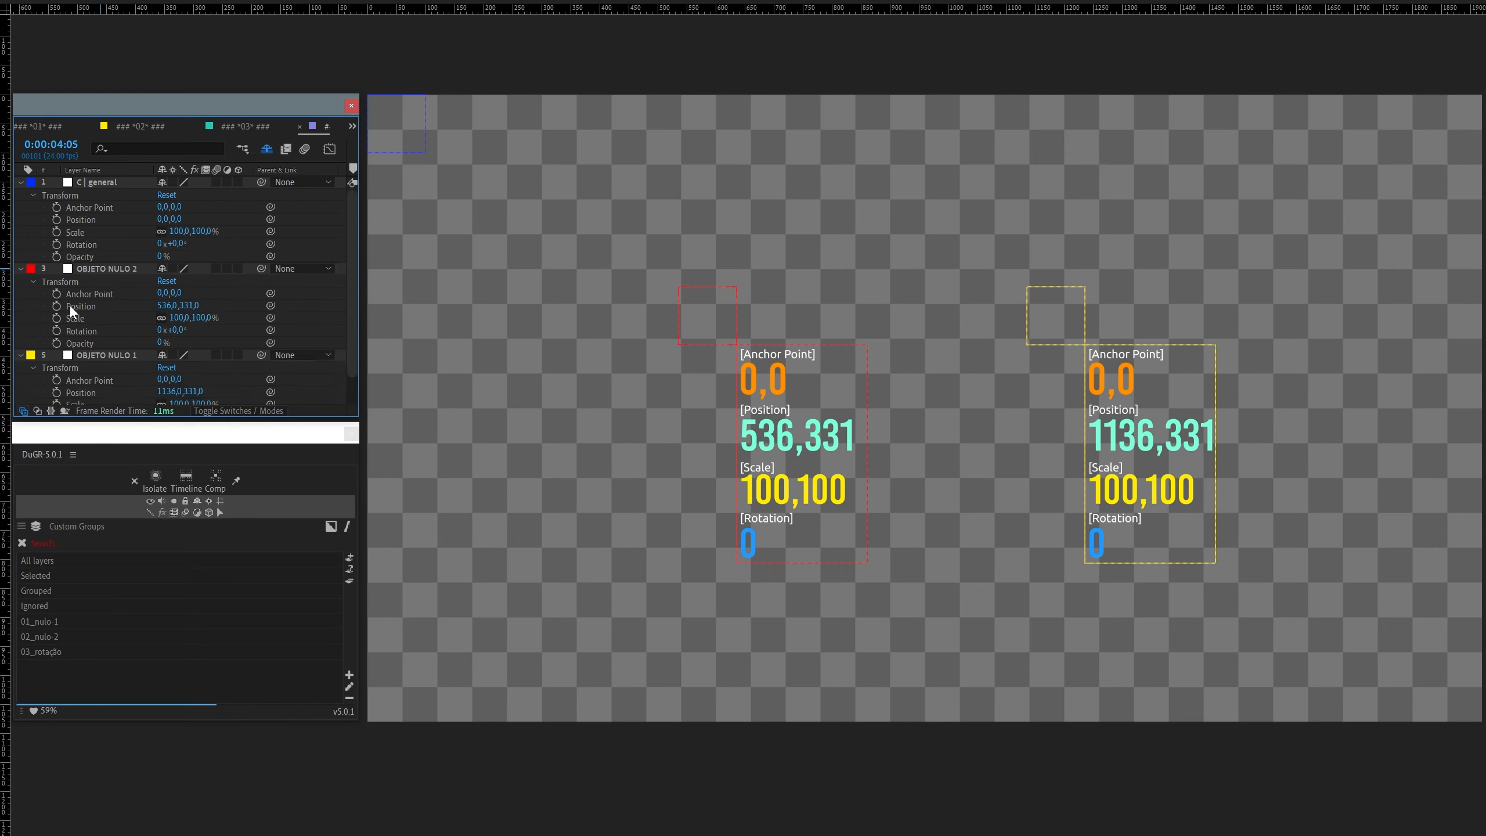
# Step: Move OBJETO NULO 2's anchor point to about 68, 43 and OBJETO NULO 1's anchor point to about 31, 80 within their squares
pyautogui.scroll(-2, 70, 306)
pyautogui.click(108, 237)
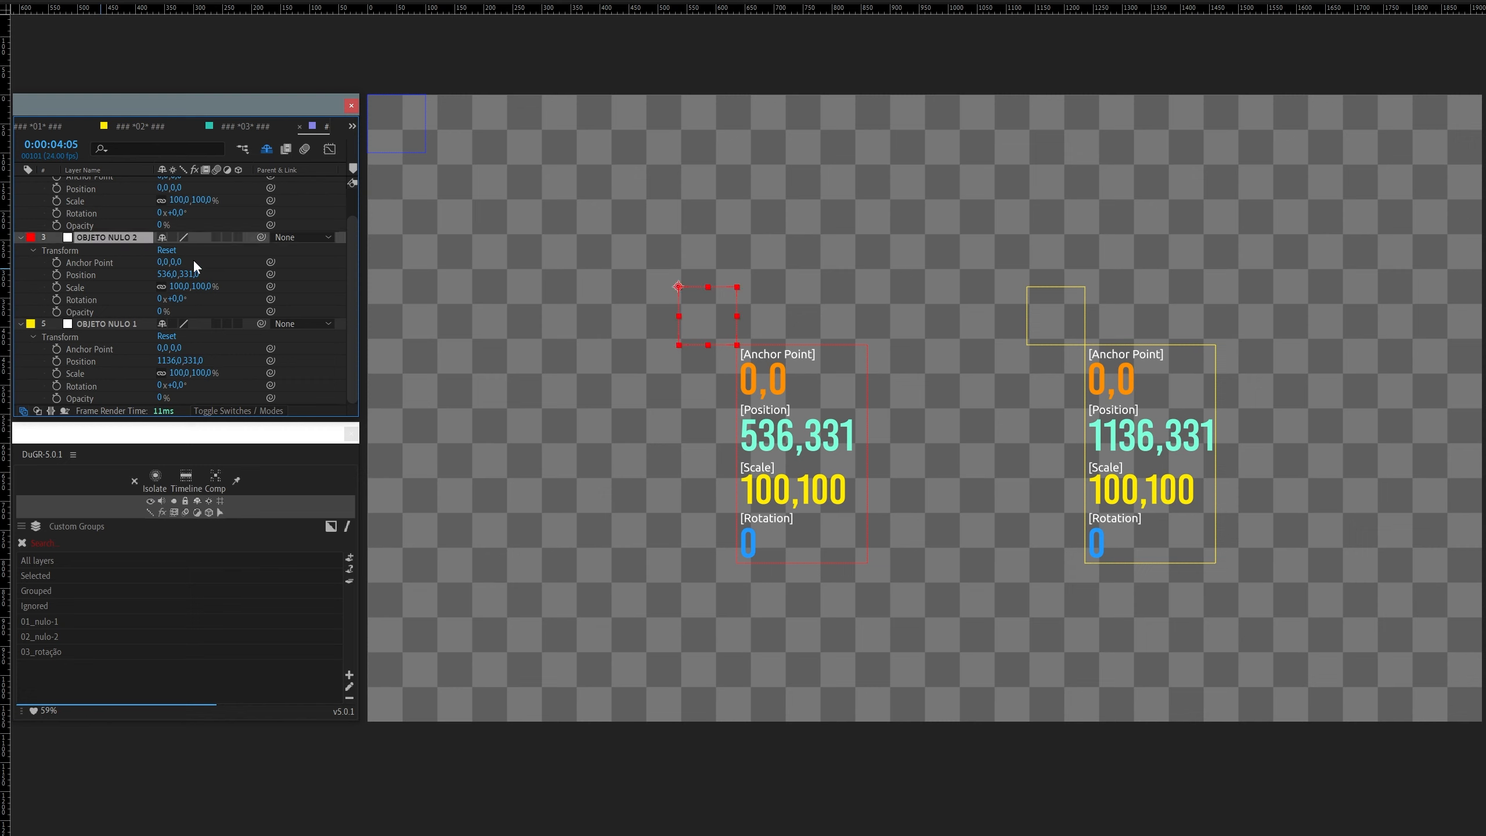
pyautogui.moveTo(678, 287); pyautogui.dragTo(718, 316)
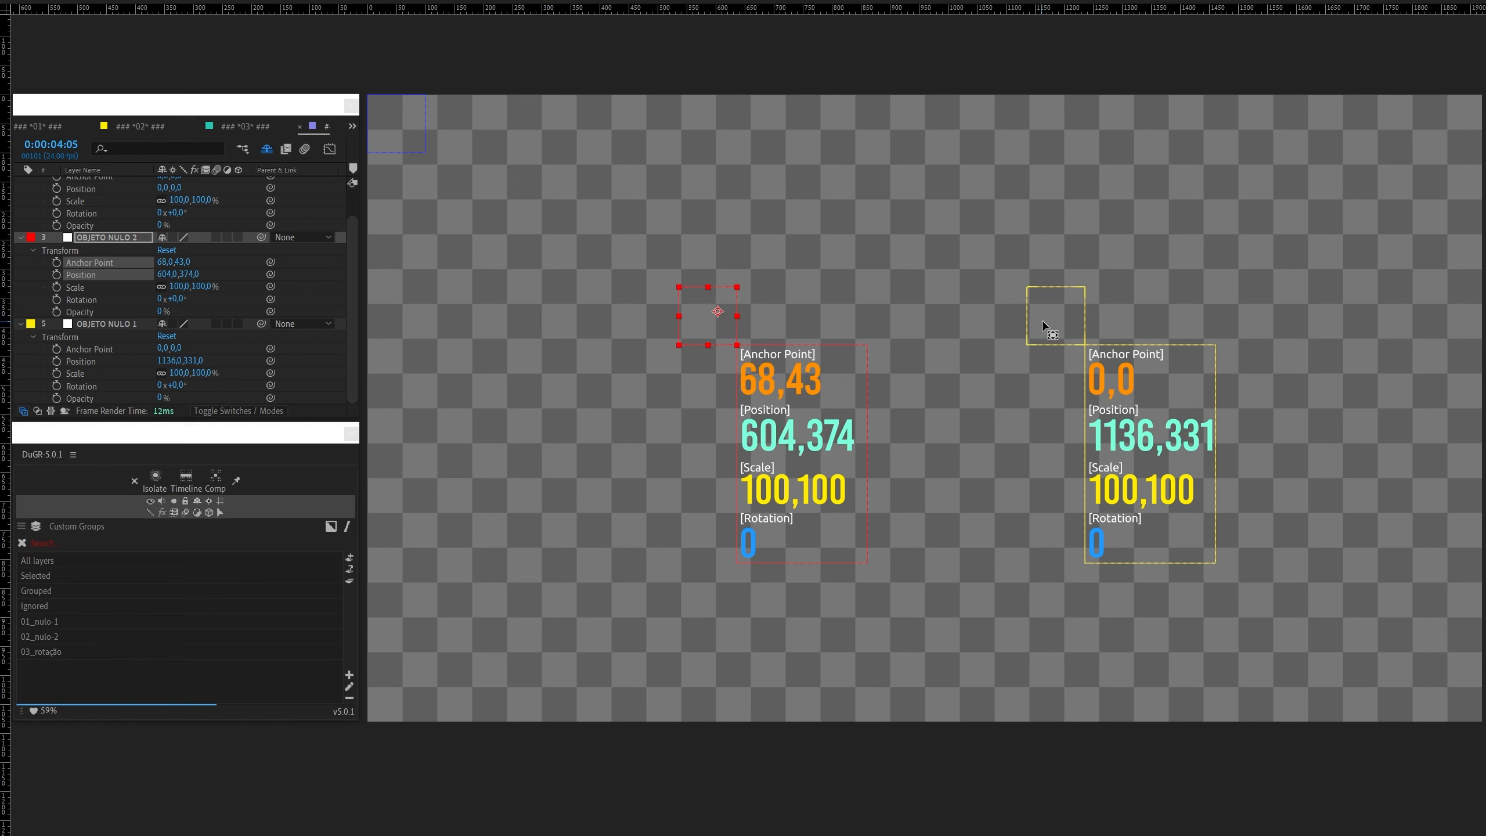
pyautogui.click(1058, 306)
pyautogui.moveTo(1026, 287); pyautogui.dragTo(1046, 335)
# Step: Scale OBJETO NULO 2 non-uniformly to about 237.5, 61.4% and rotate it to about -22.1°
pyautogui.click(719, 330)
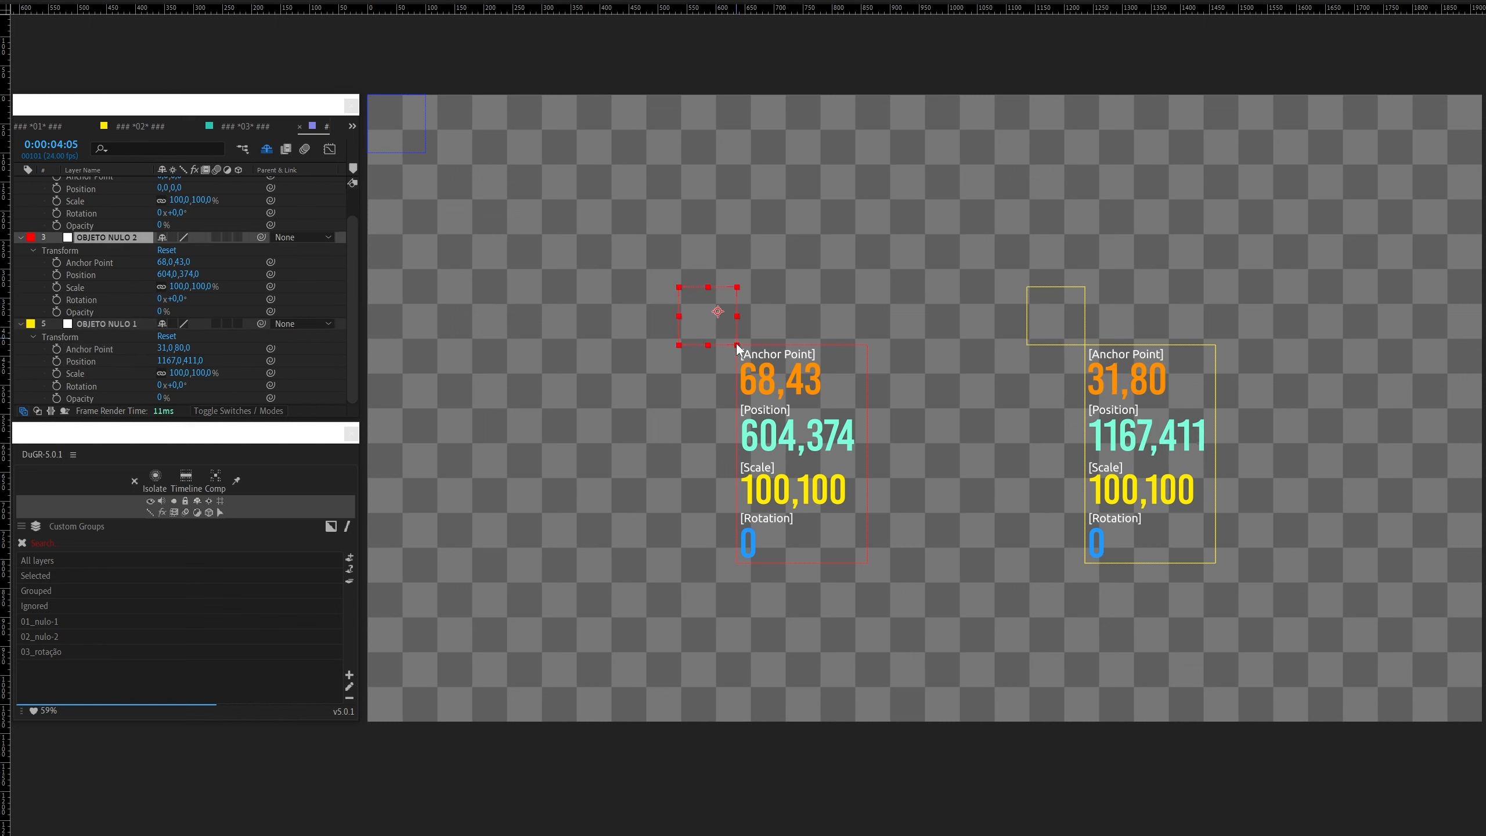
pyautogui.moveTo(736, 345); pyautogui.dragTo(756, 314)
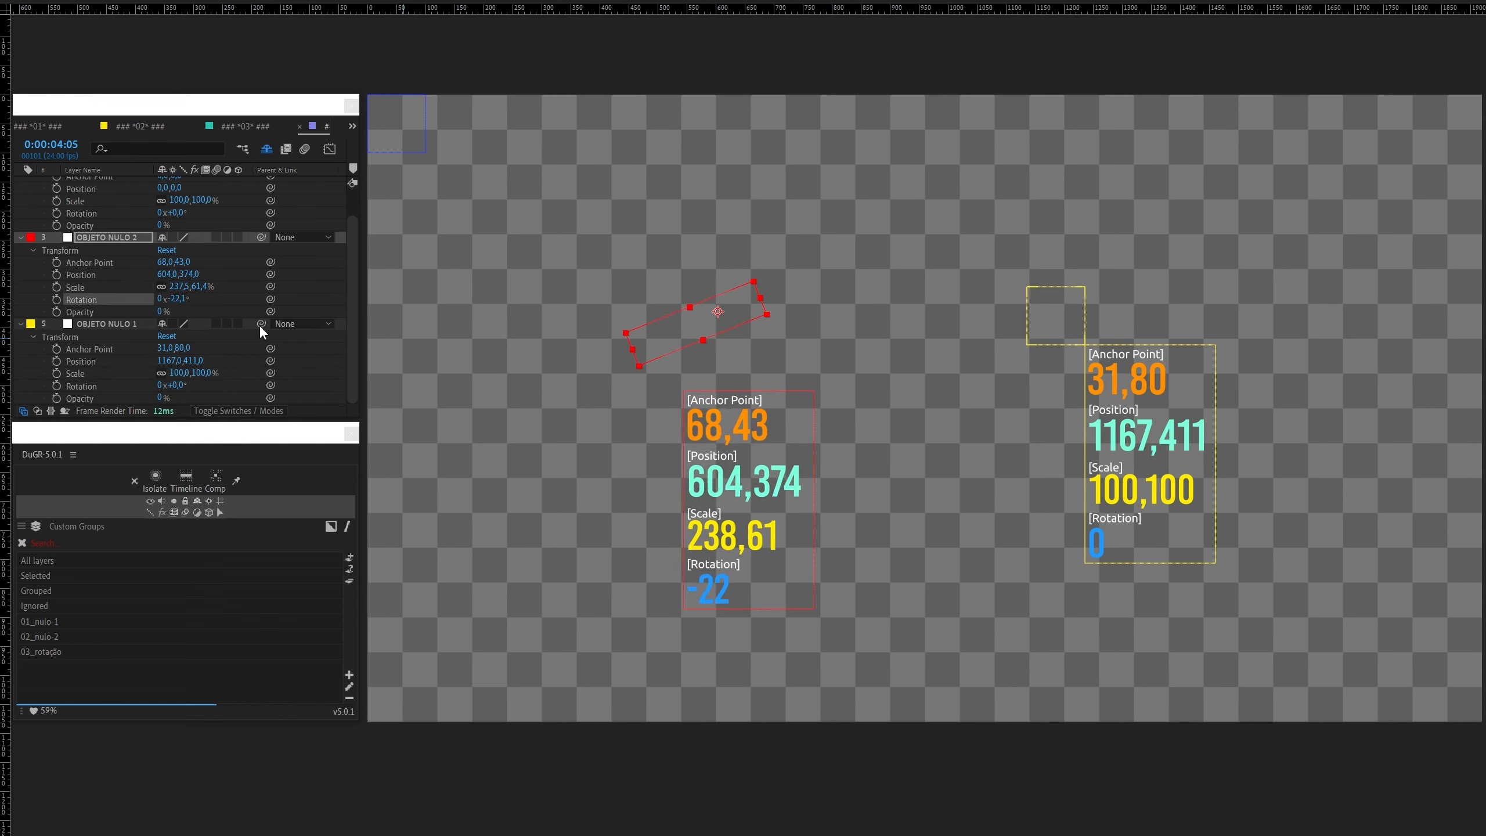
# Step: Parent OBJETO NULO 1 to OBJETO NULO 2 so it adopts the parent's transform, and move OBJETO NULO 1's value readout clear of the other
pyautogui.click(92, 326)
pyautogui.moveTo(261, 324); pyautogui.dragTo(96, 239)
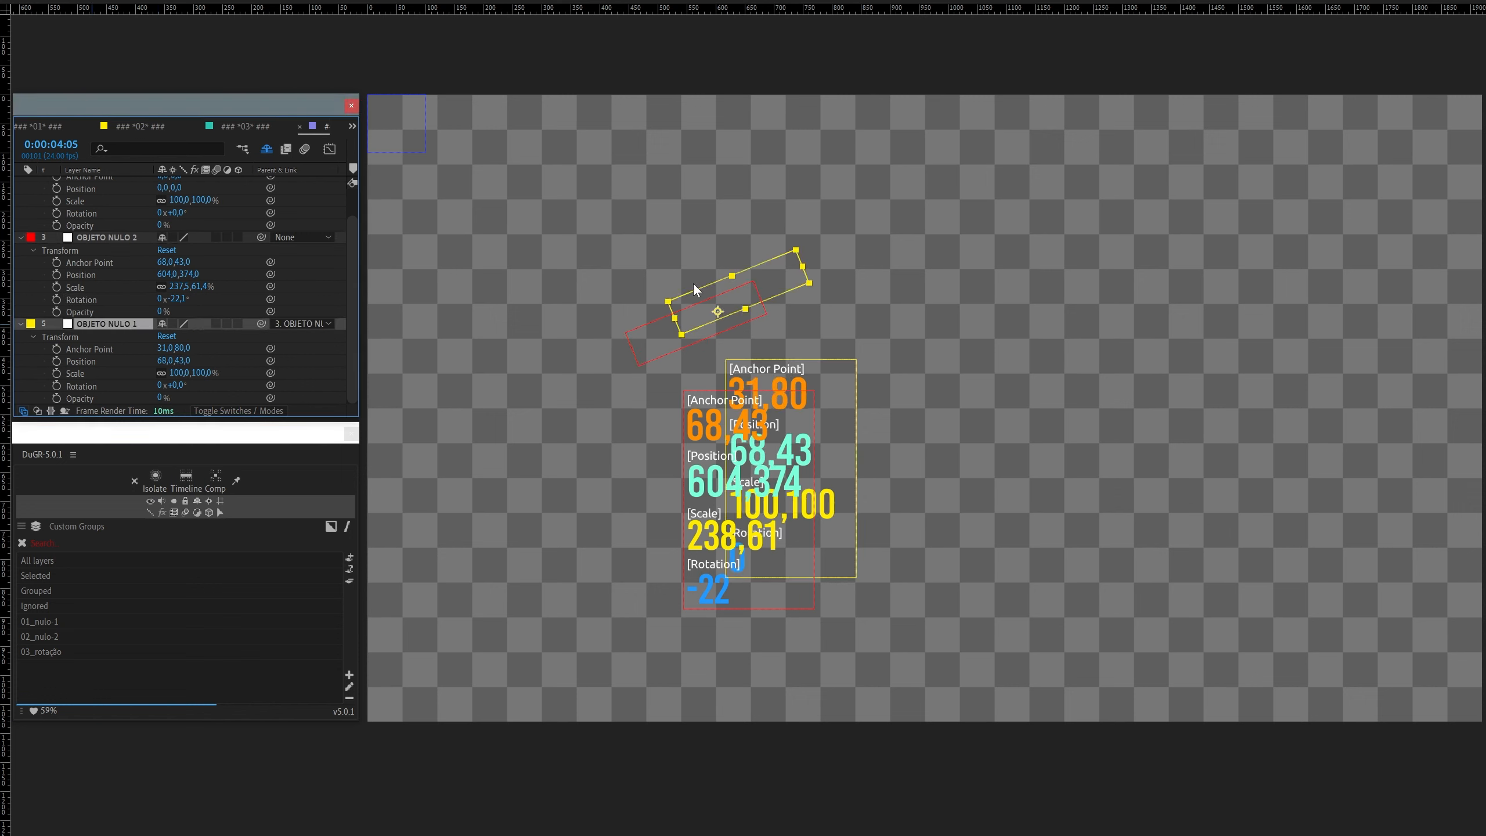
pyautogui.moveTo(848, 408); pyautogui.dragTo(1186, 394)
pyautogui.click(697, 315)
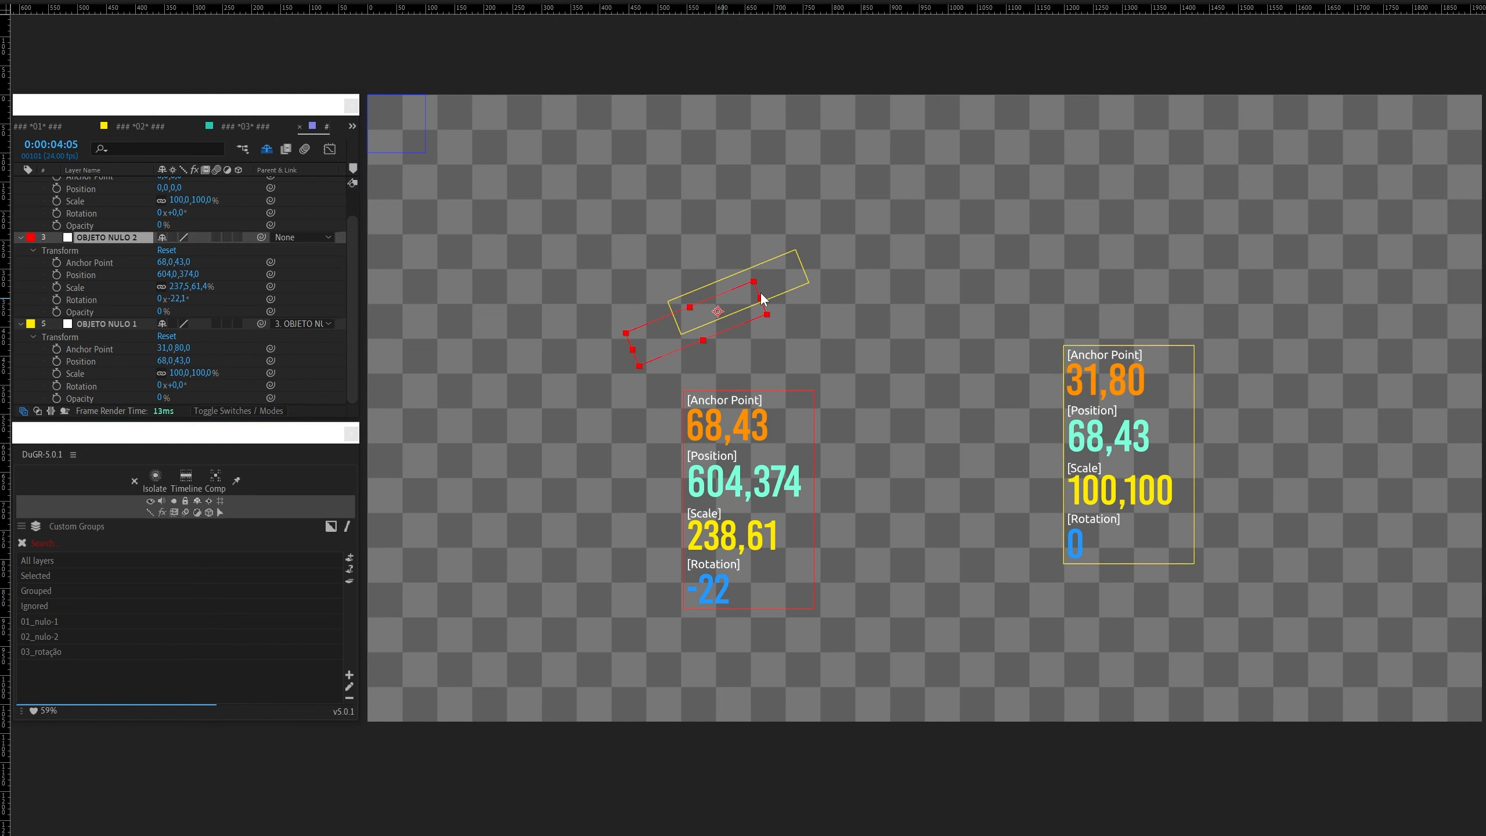
pyautogui.click(756, 301)
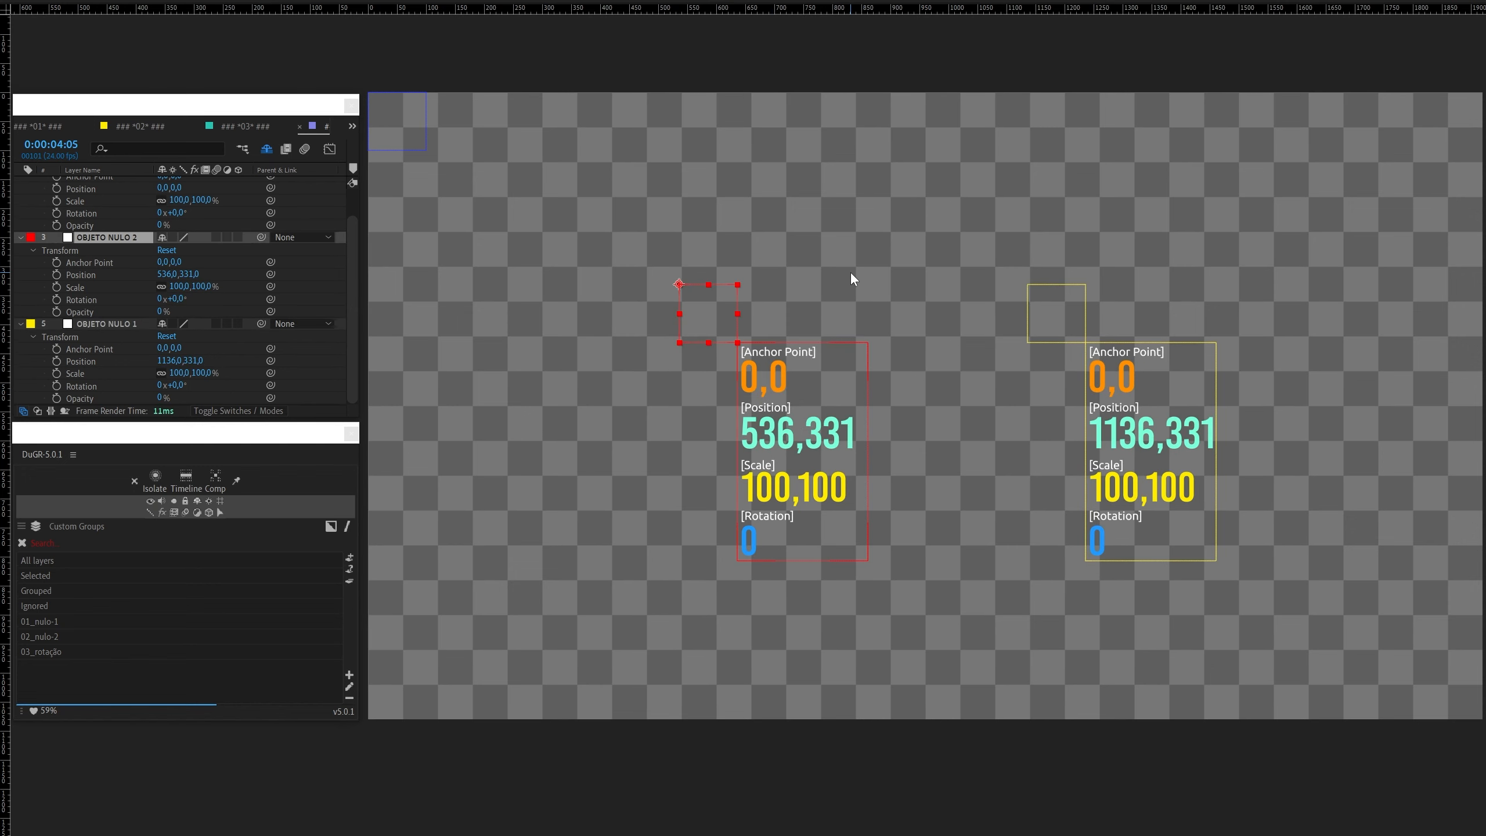
# Step: Parent OBJETO NULO 2 to the C | general null
pyautogui.click(642, 305)
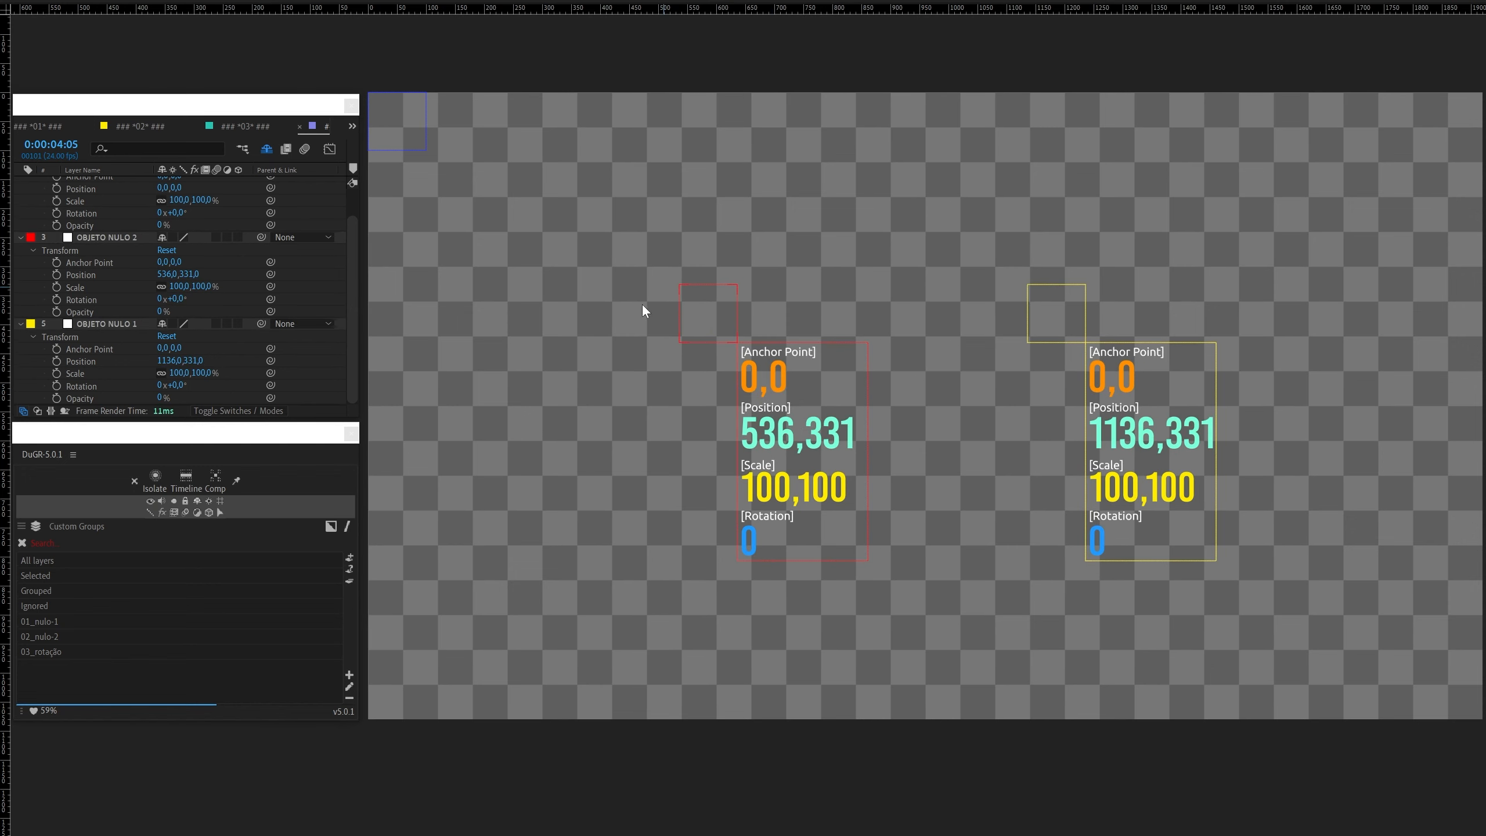
pyautogui.click(696, 309)
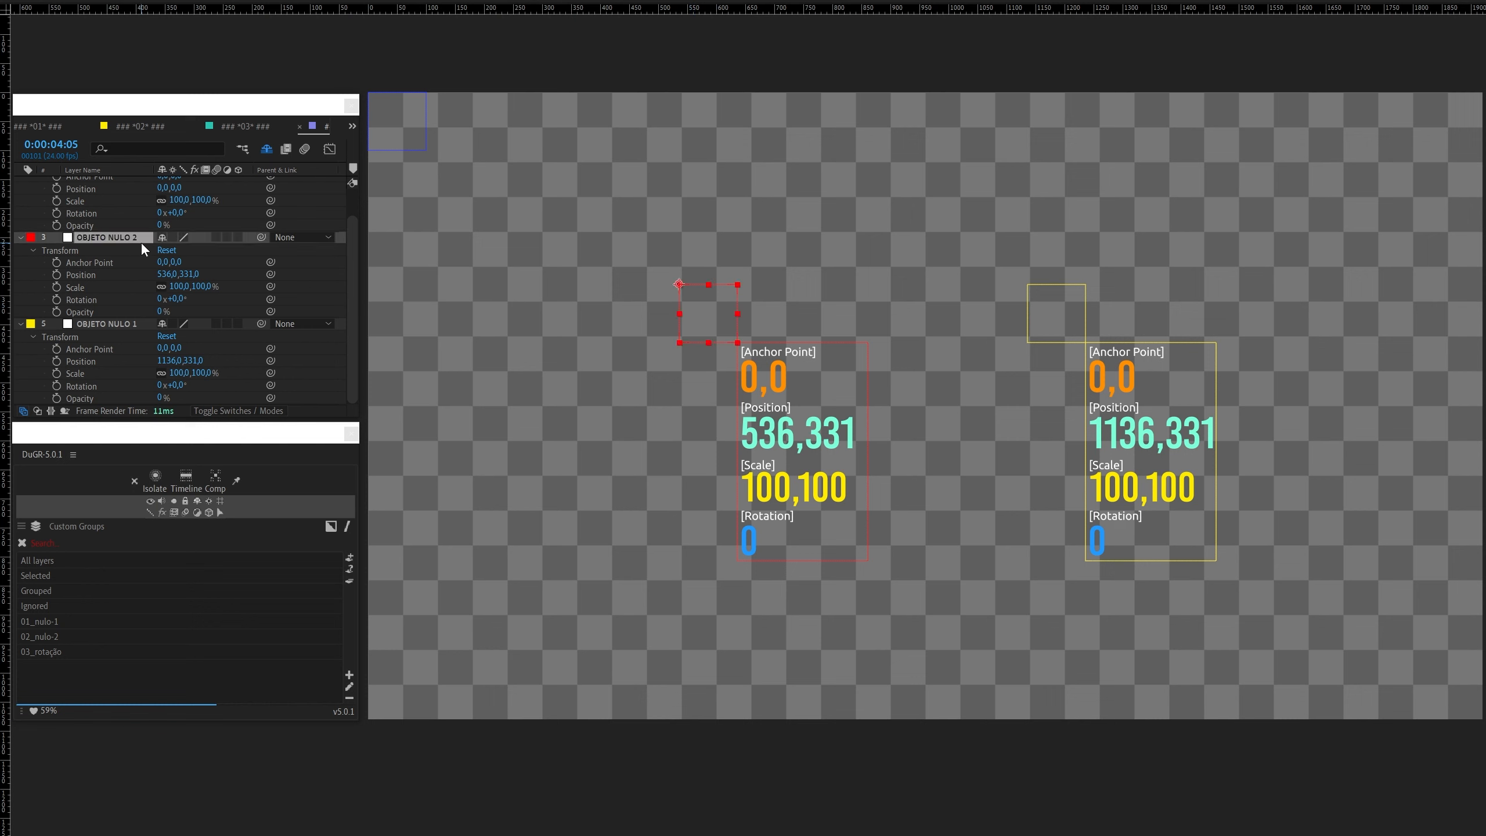
pyautogui.scroll(2, 141, 245)
pyautogui.moveTo(262, 268); pyautogui.dragTo(88, 184)
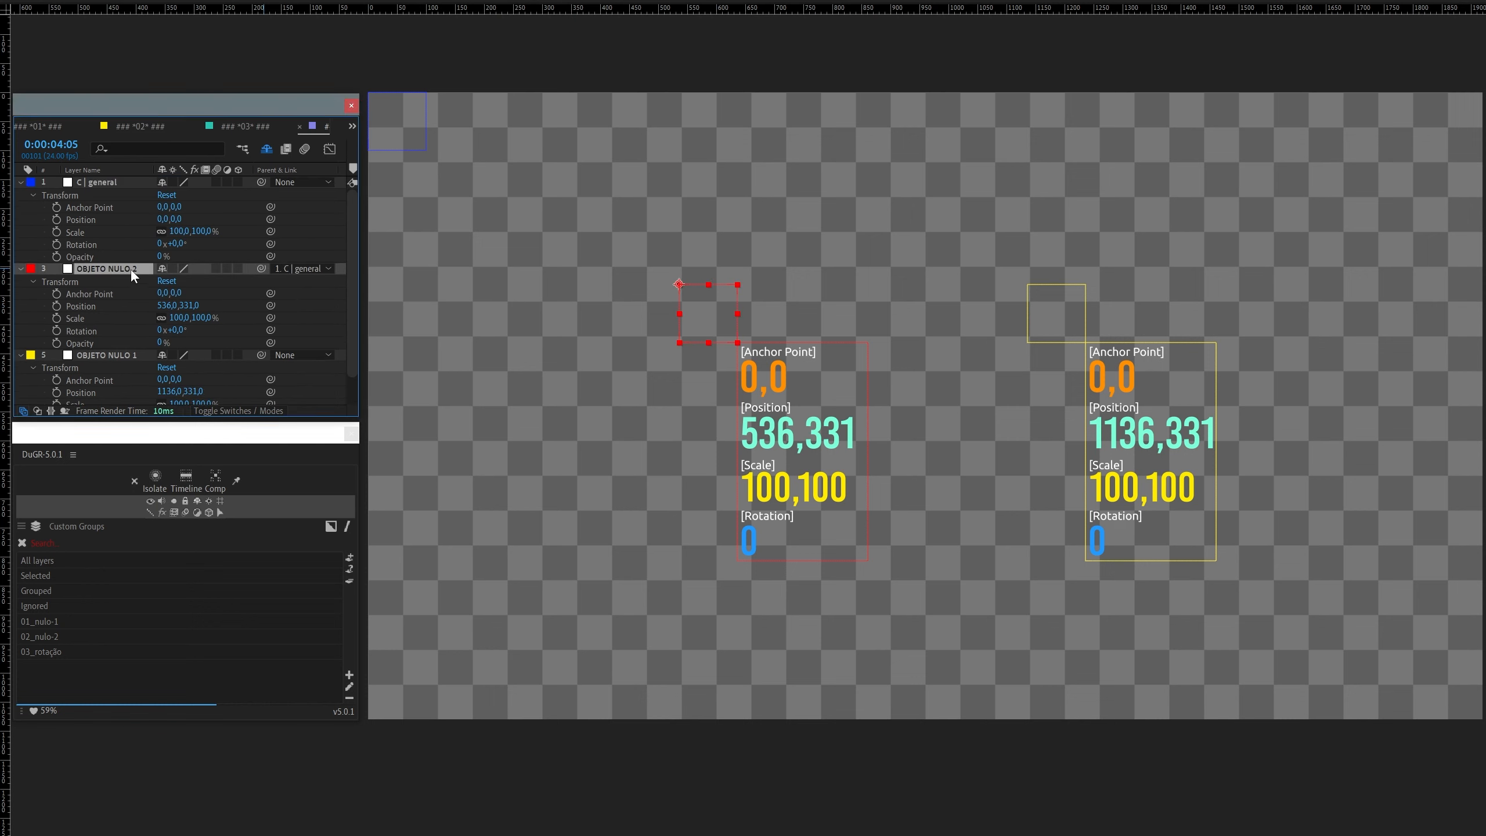
# Step: Try detaching OBJETO NULO 2 from C | general so its position becomes 0, 0, and undo the detachment
pyautogui.keyDown('ctrl'); pyautogui.click(262, 269); pyautogui.keyUp('ctrl')
pyautogui.hotkey('ctrl', 'z')
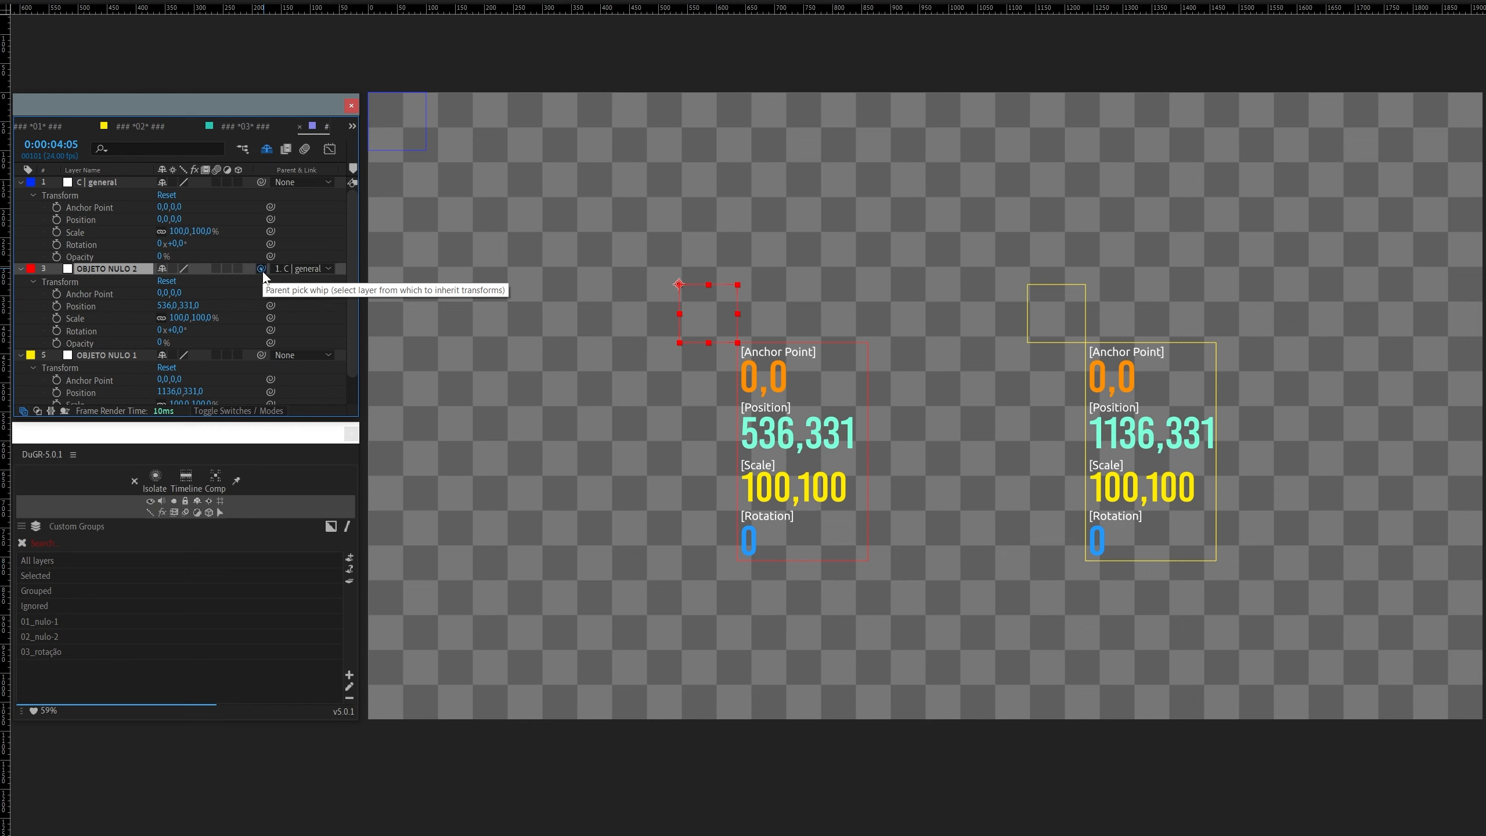
pyautogui.keyDown('ctrl'); pyautogui.click(262, 270); pyautogui.keyUp('ctrl')
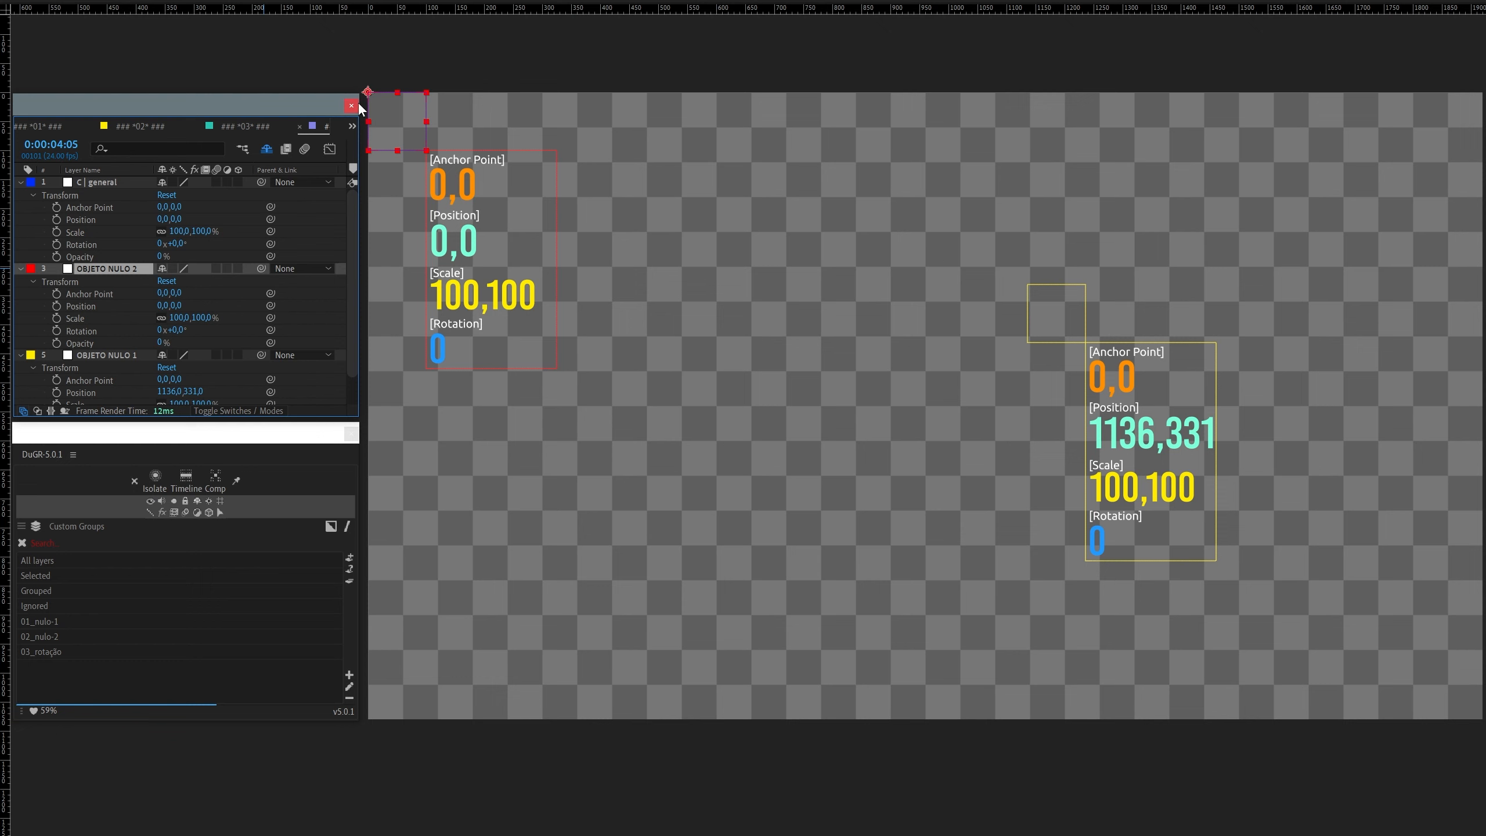
pyautogui.hotkey('ctrl', 'z')
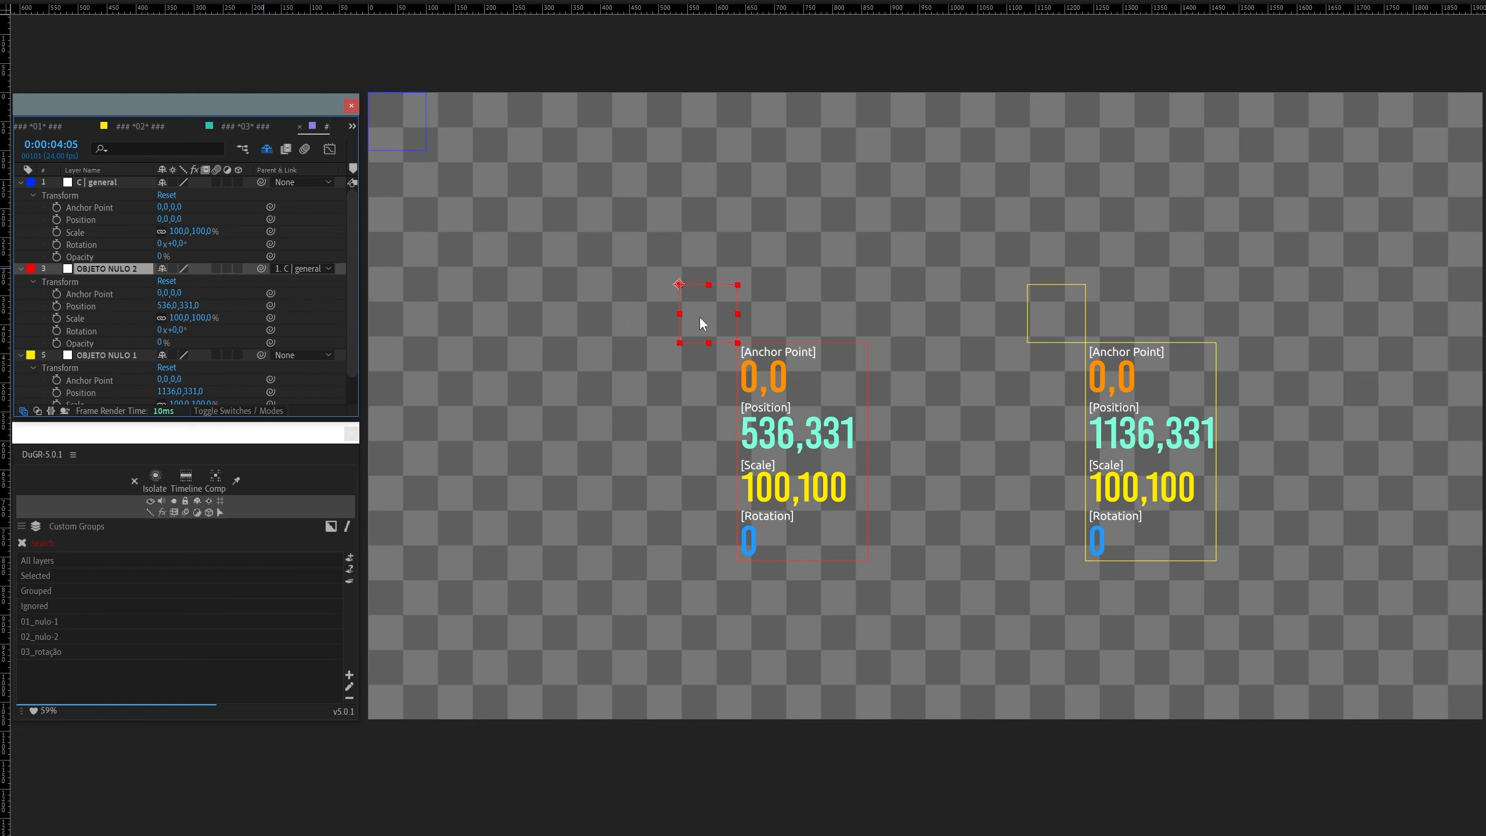
# Step: Move OBJETO NULO 2's anchor point to about 44, 56 and detach the null from C | general with its position at 0, 0
pyautogui.moveTo(680, 289); pyautogui.dragTo(706, 322)
pyautogui.keyDown('ctrl'); pyautogui.keyDown('shift'); pyautogui.click(258, 267); pyautogui.keyUp('shift'); pyautogui.keyUp('ctrl')
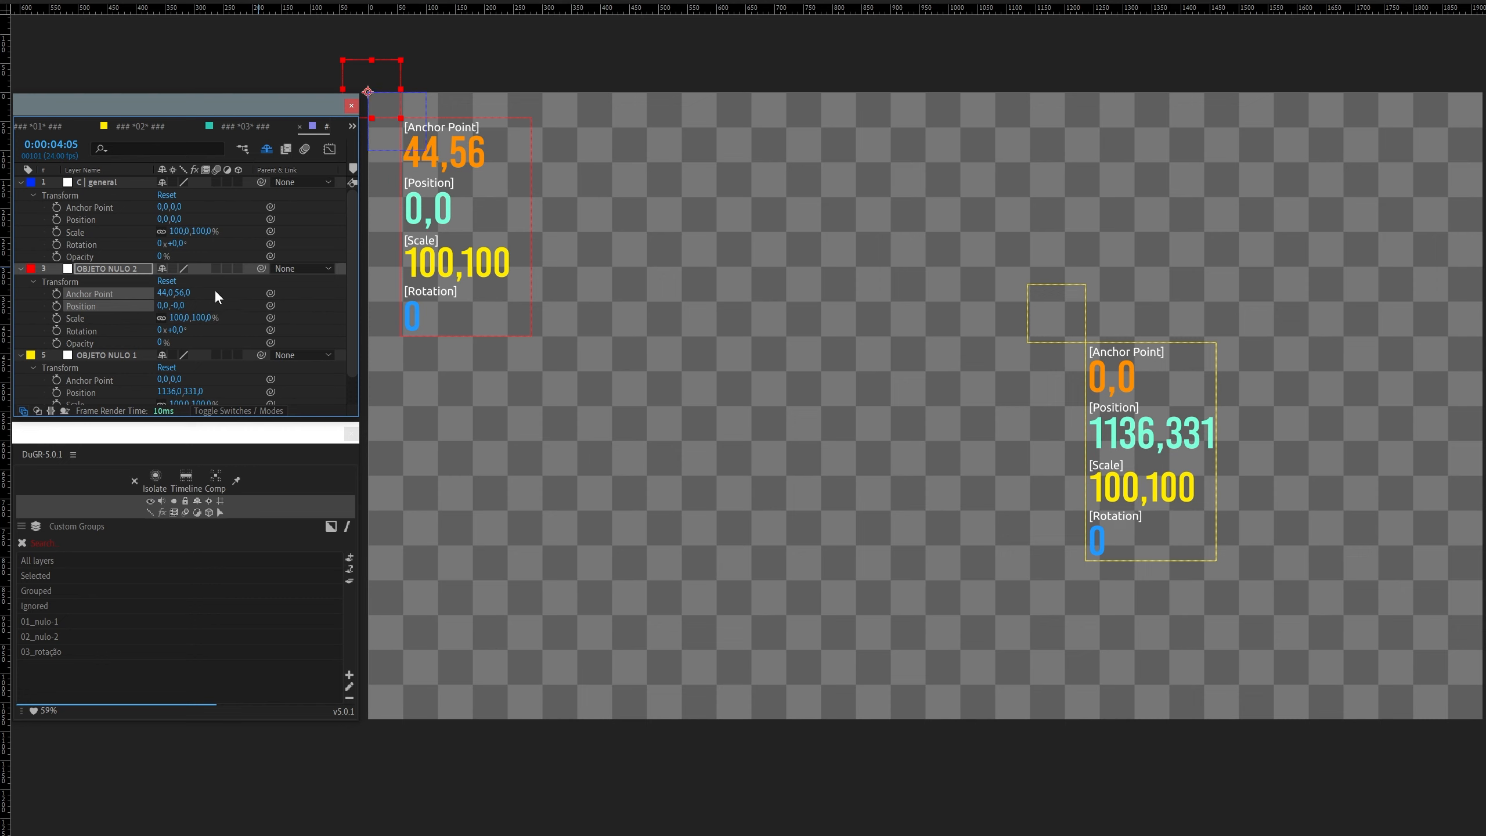
pyautogui.click(304, 299)
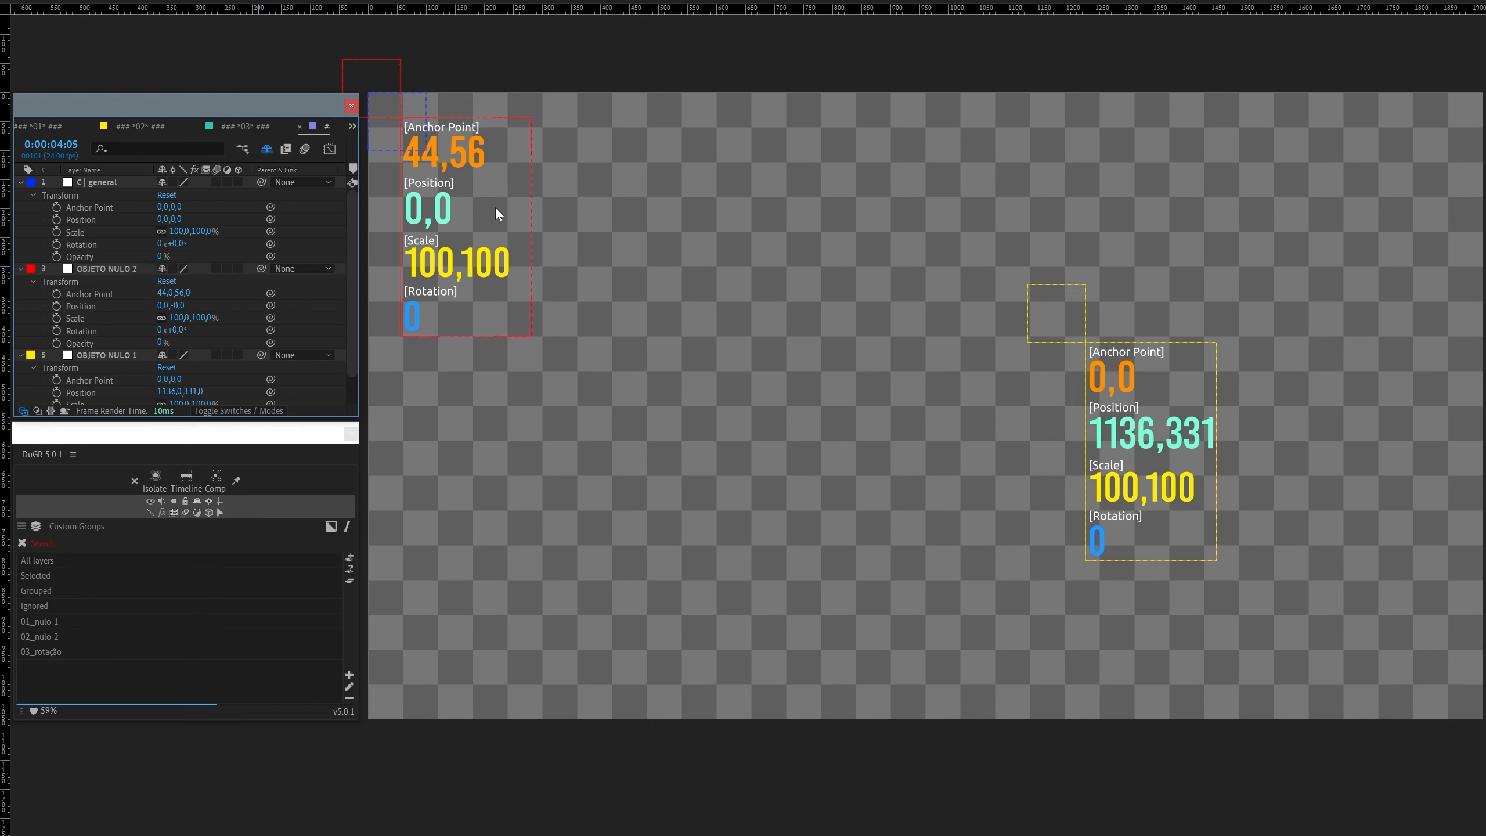
# Step: Undo OBJETO NULO 2's anchor point and parenting changes to restore its unparented state
pyautogui.hotkey('ctrl', 'z')
pyautogui.hotkey('ctrl', 'z')
pyautogui.hotkey('ctrl', 'z')
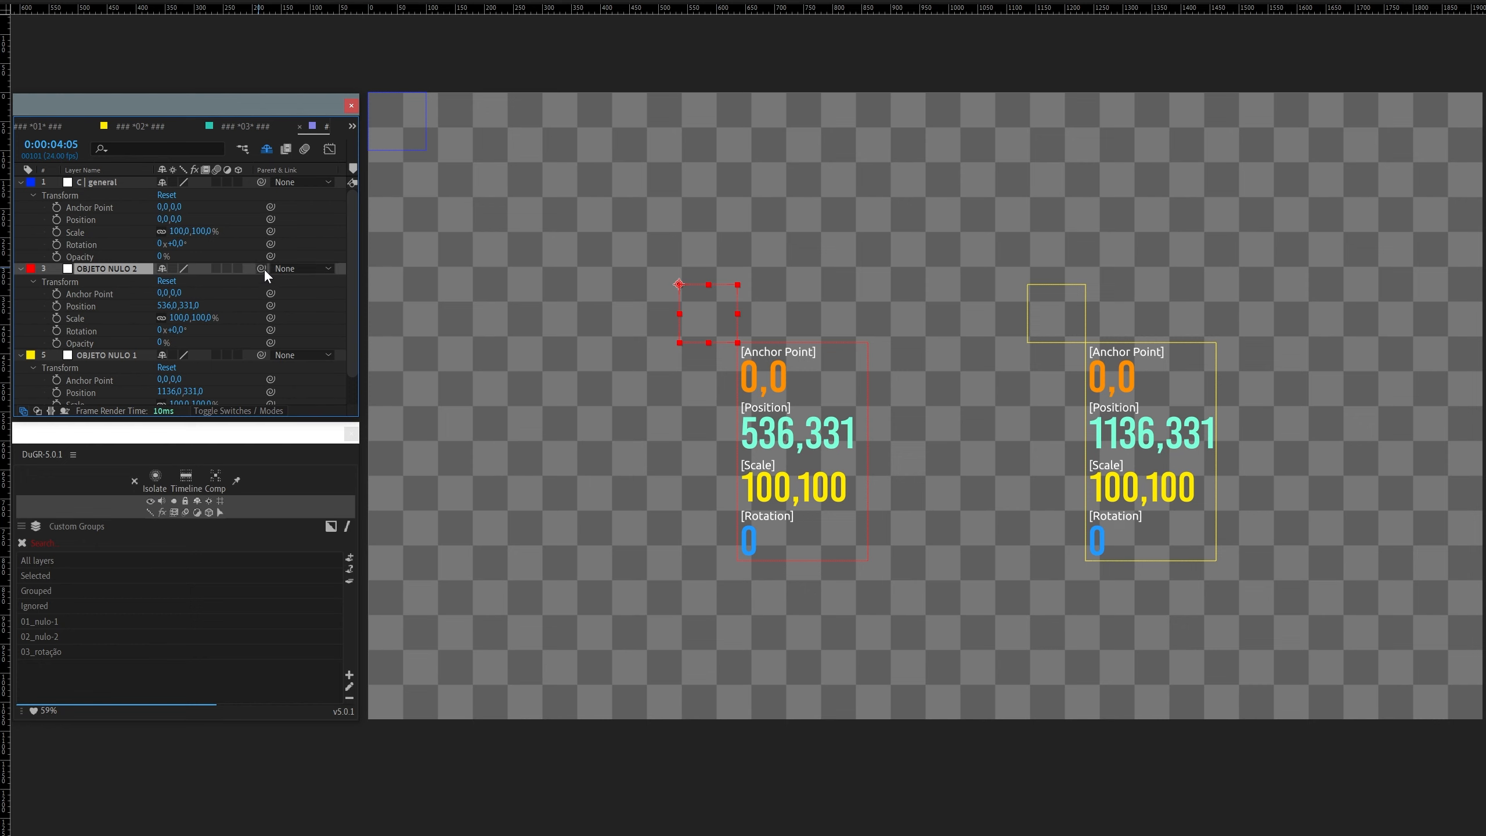
pyautogui.hotkey('ctrl', 'z')
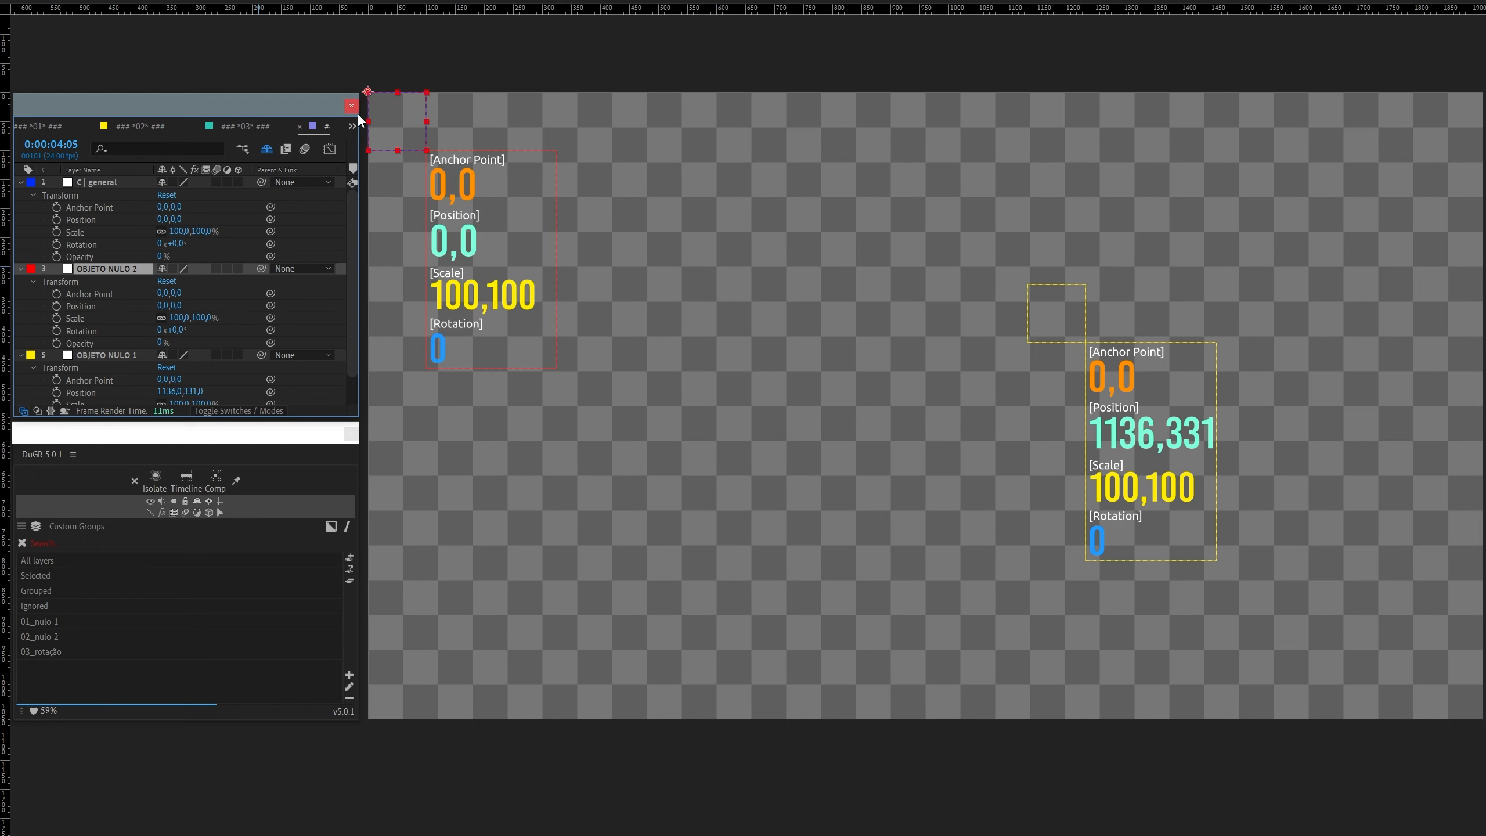
pyautogui.hotkey('ctrl', 'shift', 'z')
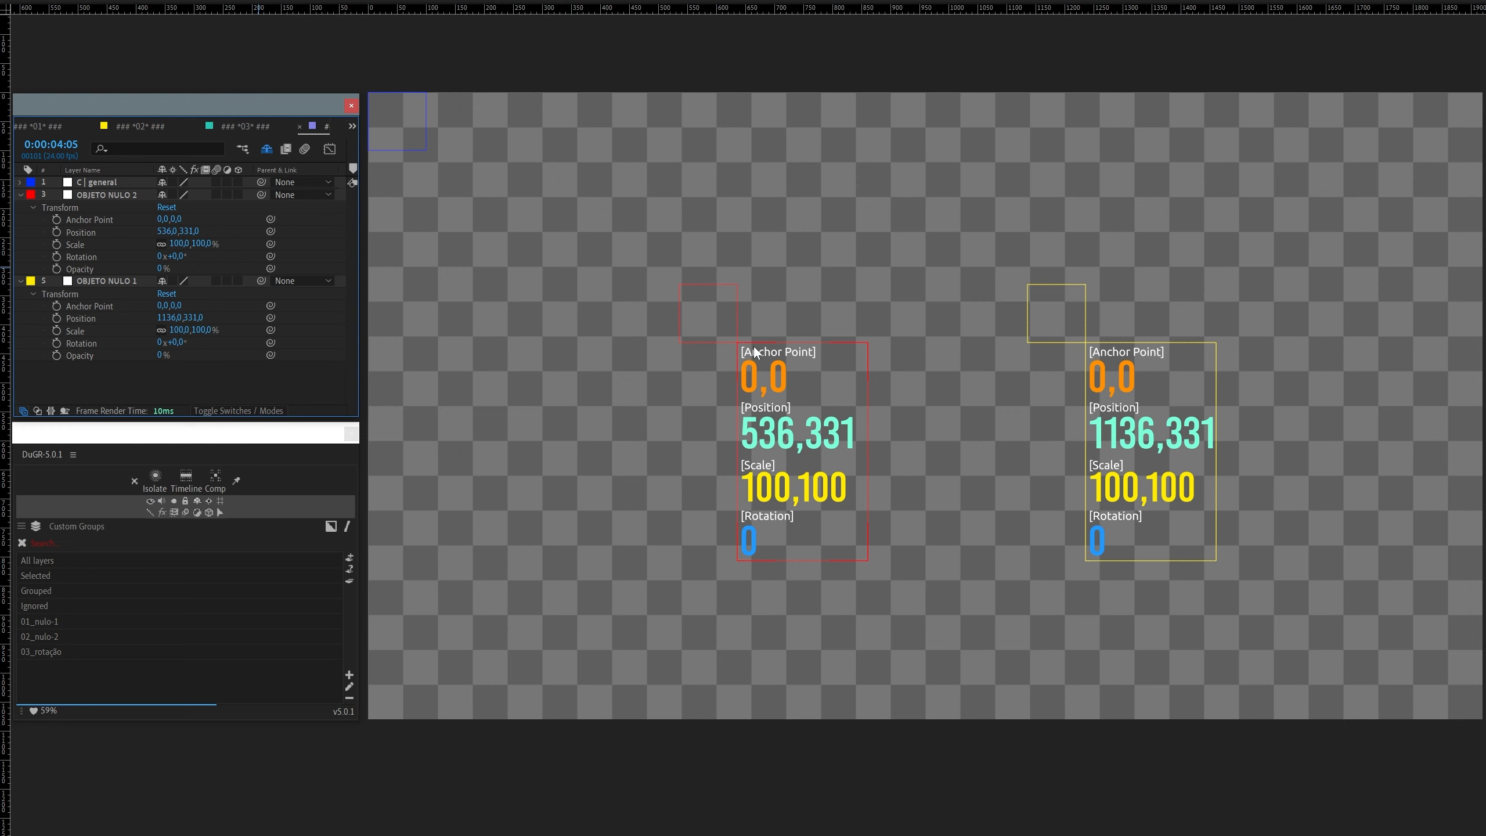
# Step: Move OBJETO NULO 2 to position 100, 100 in the composition
pyautogui.moveTo(672, 304); pyautogui.dragTo(443, 196)
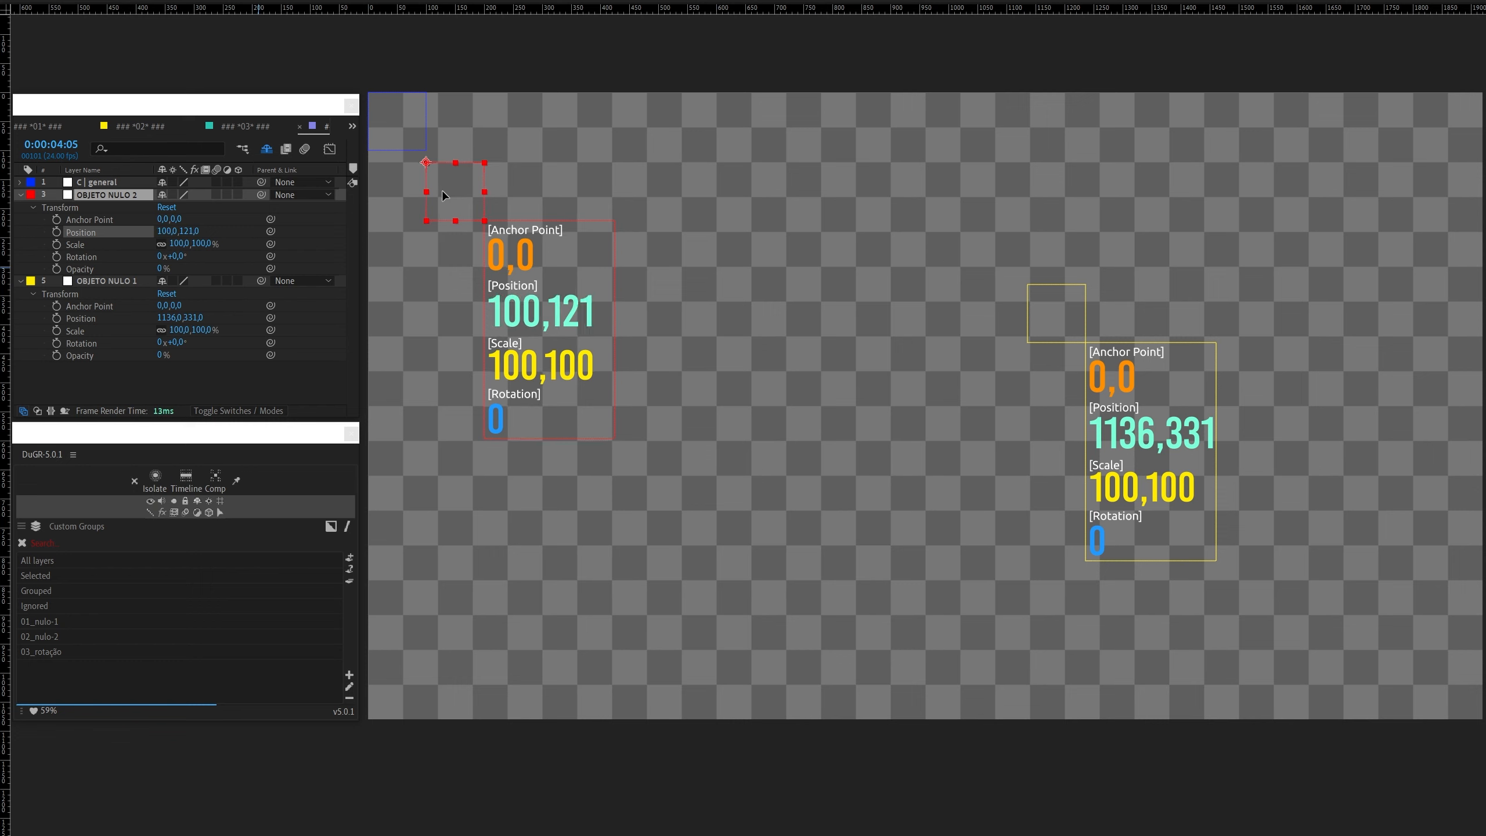
pyautogui.click(191, 232)
pyautogui.write('100')
pyautogui.press('Return')
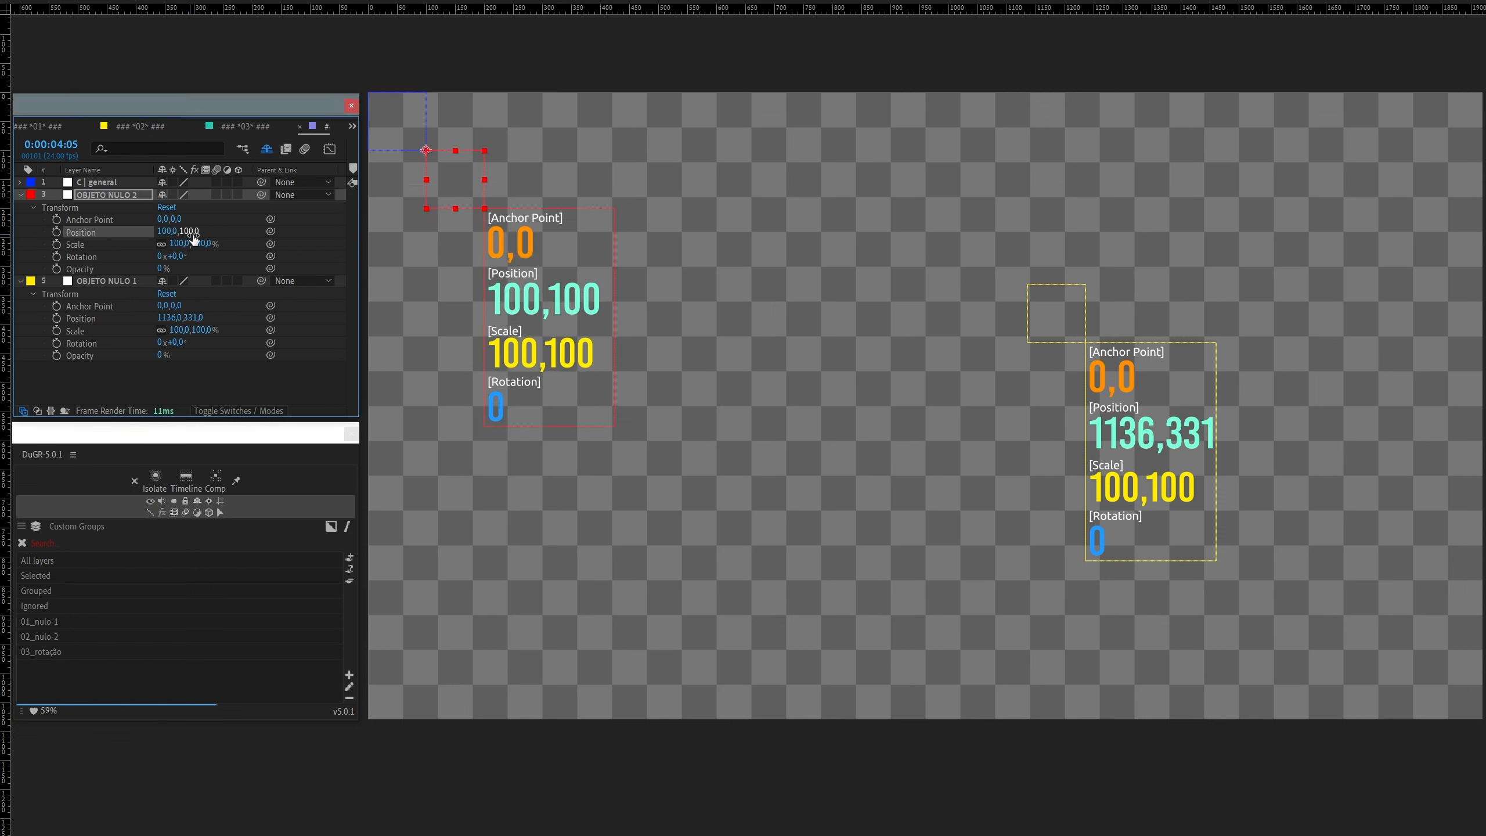
# Step: Reset OBJETO NULO 1's transform so it sits at position 960, 540
pyautogui.click(1056, 308)
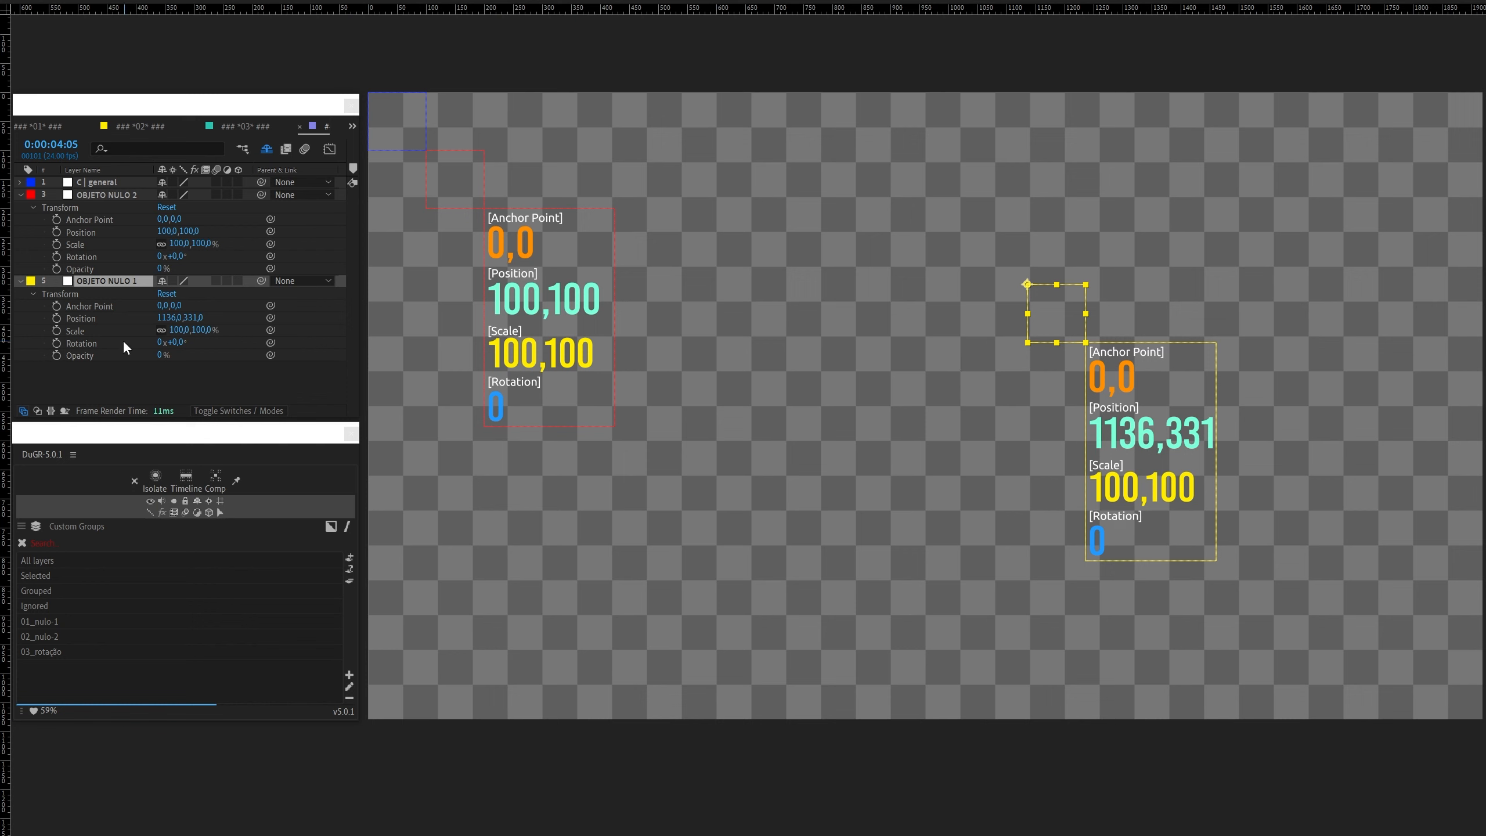
pyautogui.click(168, 317)
pyautogui.click(166, 294)
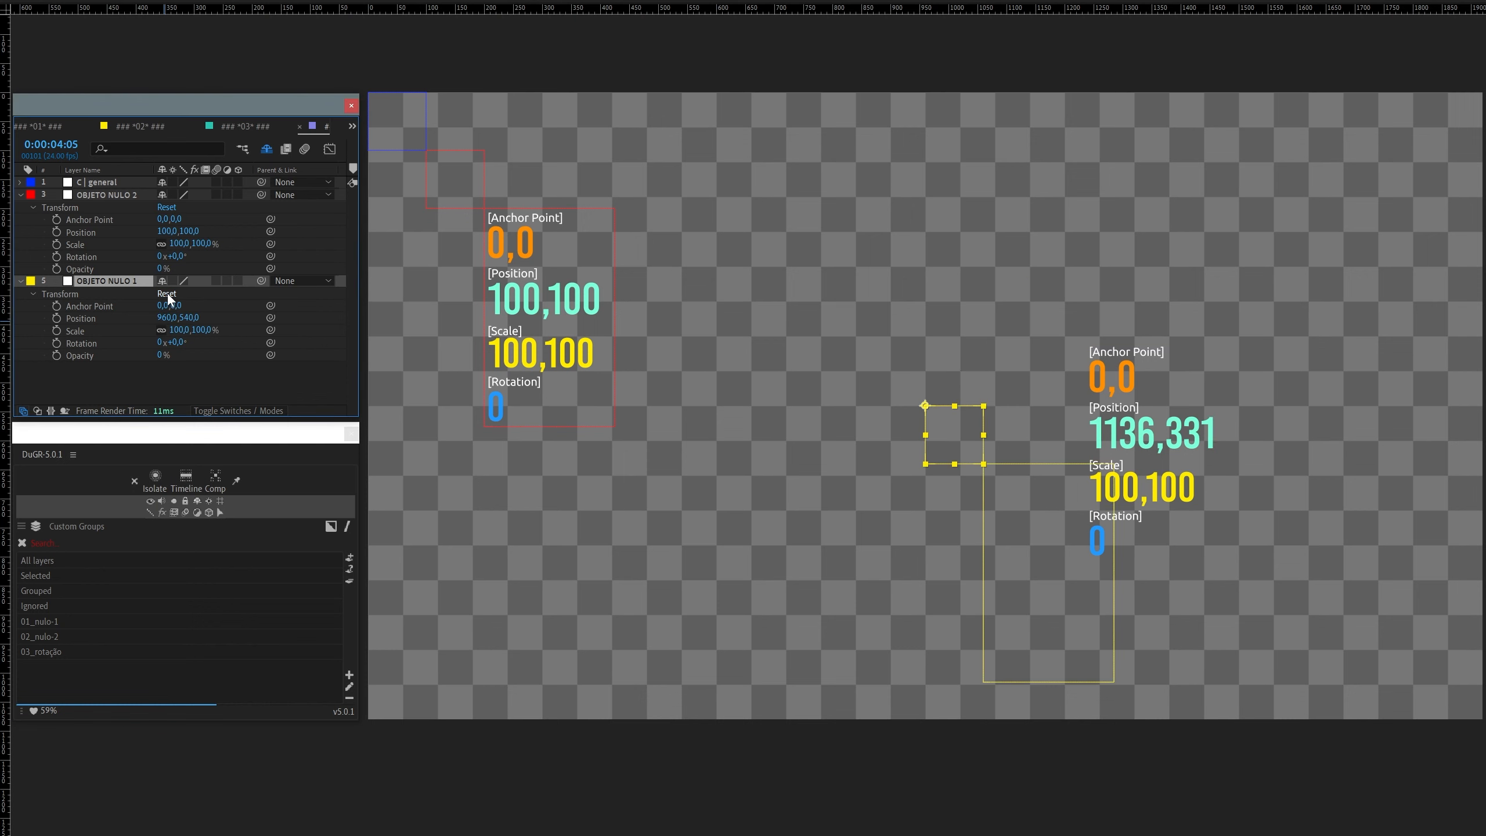
# Step: Delete the C | general null from the composition
pyautogui.click(91, 182)
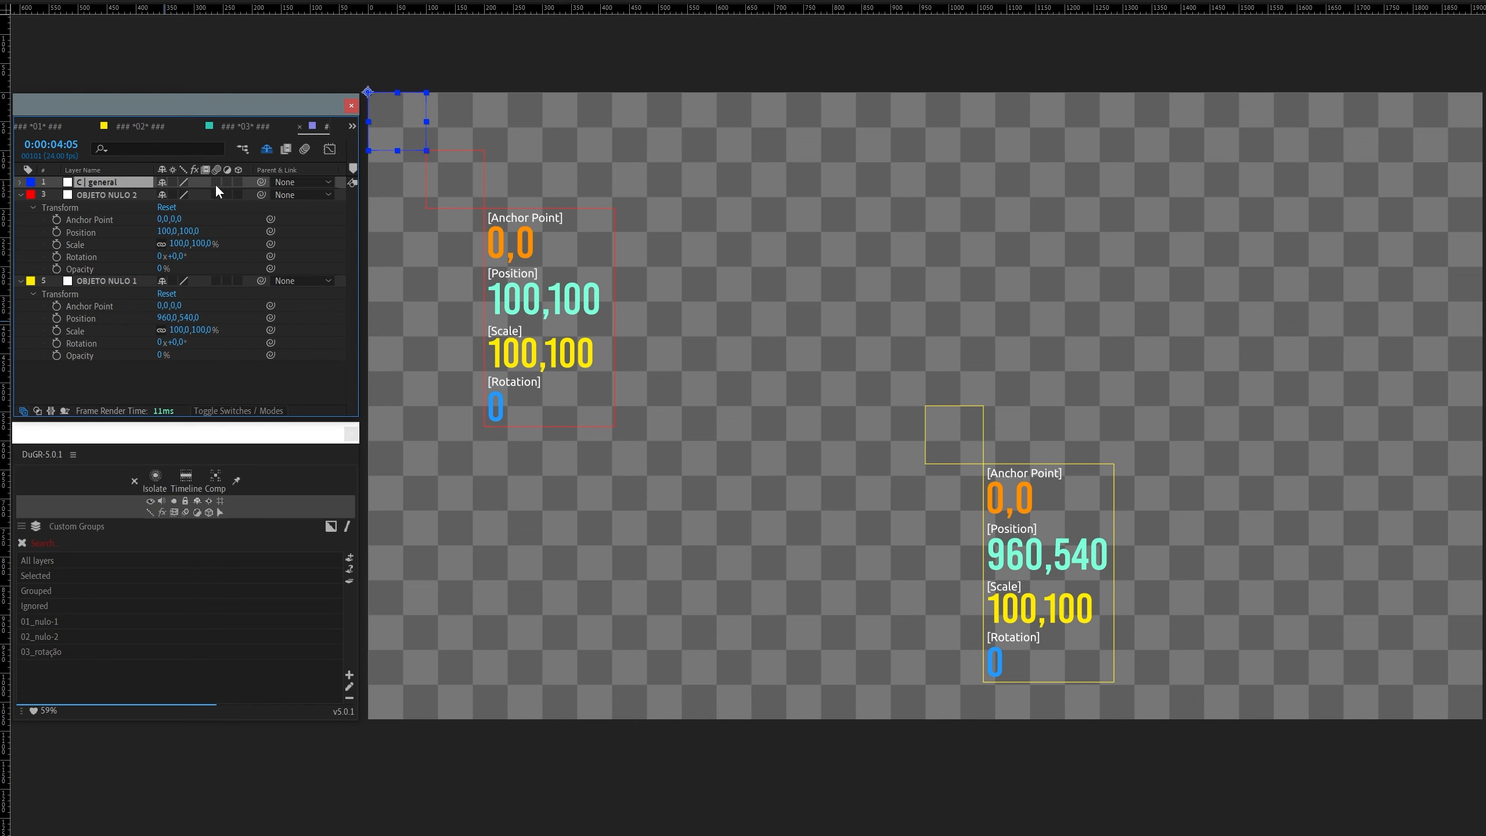
pyautogui.click(162, 182)
pyautogui.press('Delete')
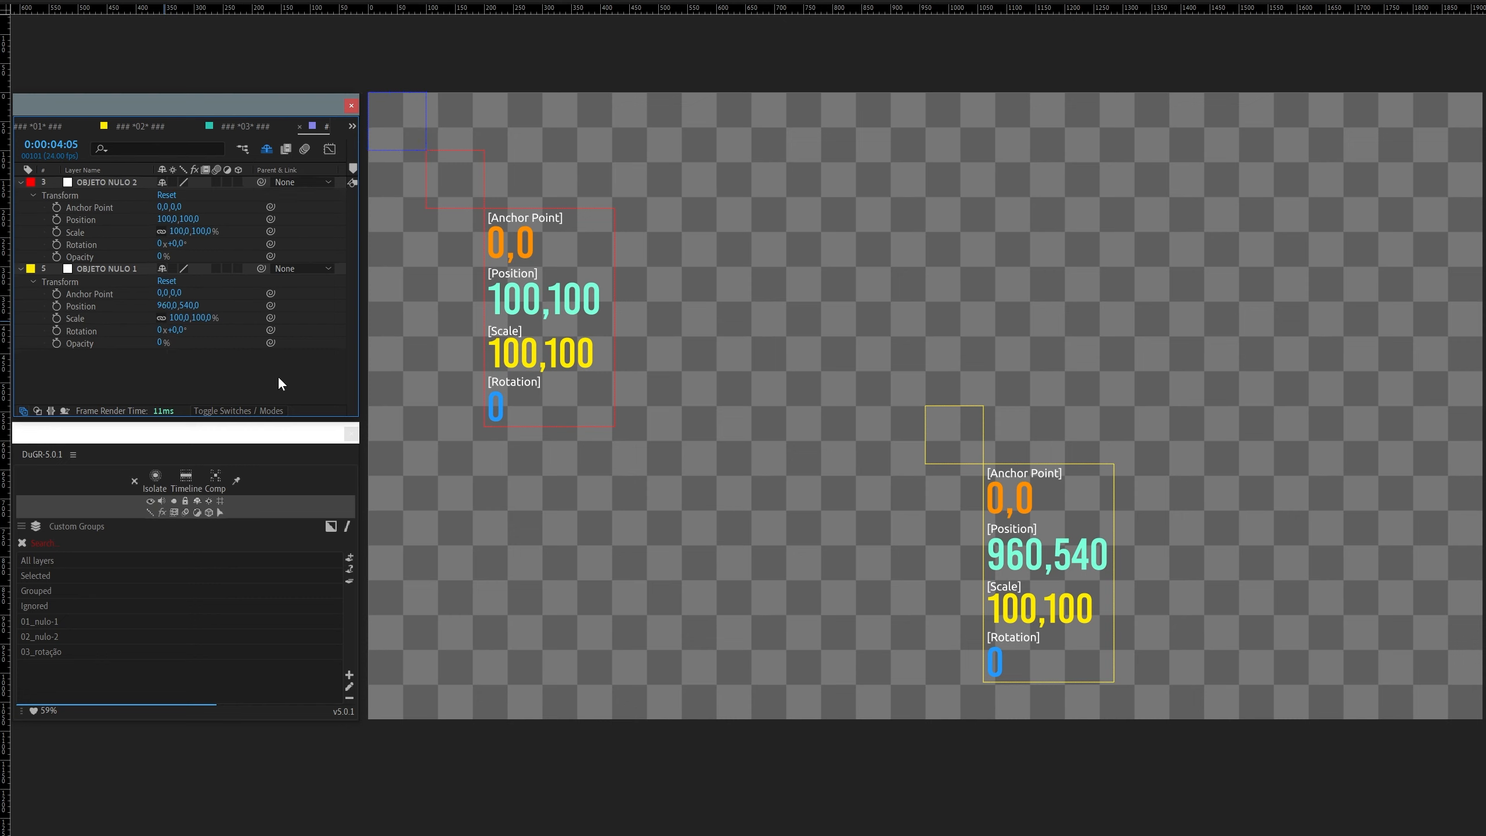
# Step: Parent OBJETO NULO 1 to OBJETO NULO 2 without compensating its values, and try detaching it with its place in the composition kept
pyautogui.click(455, 171)
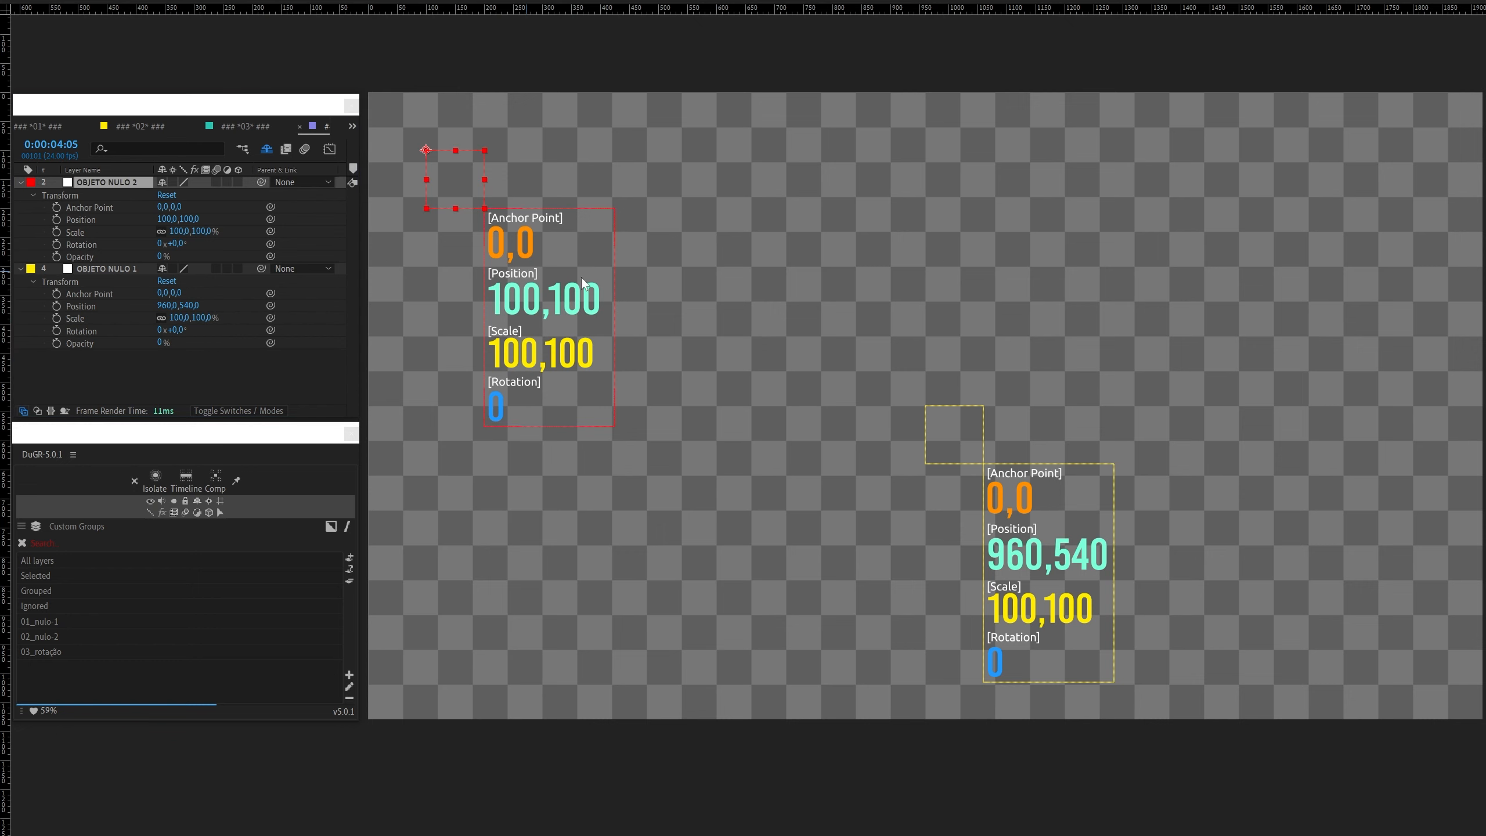
pyautogui.click(960, 433)
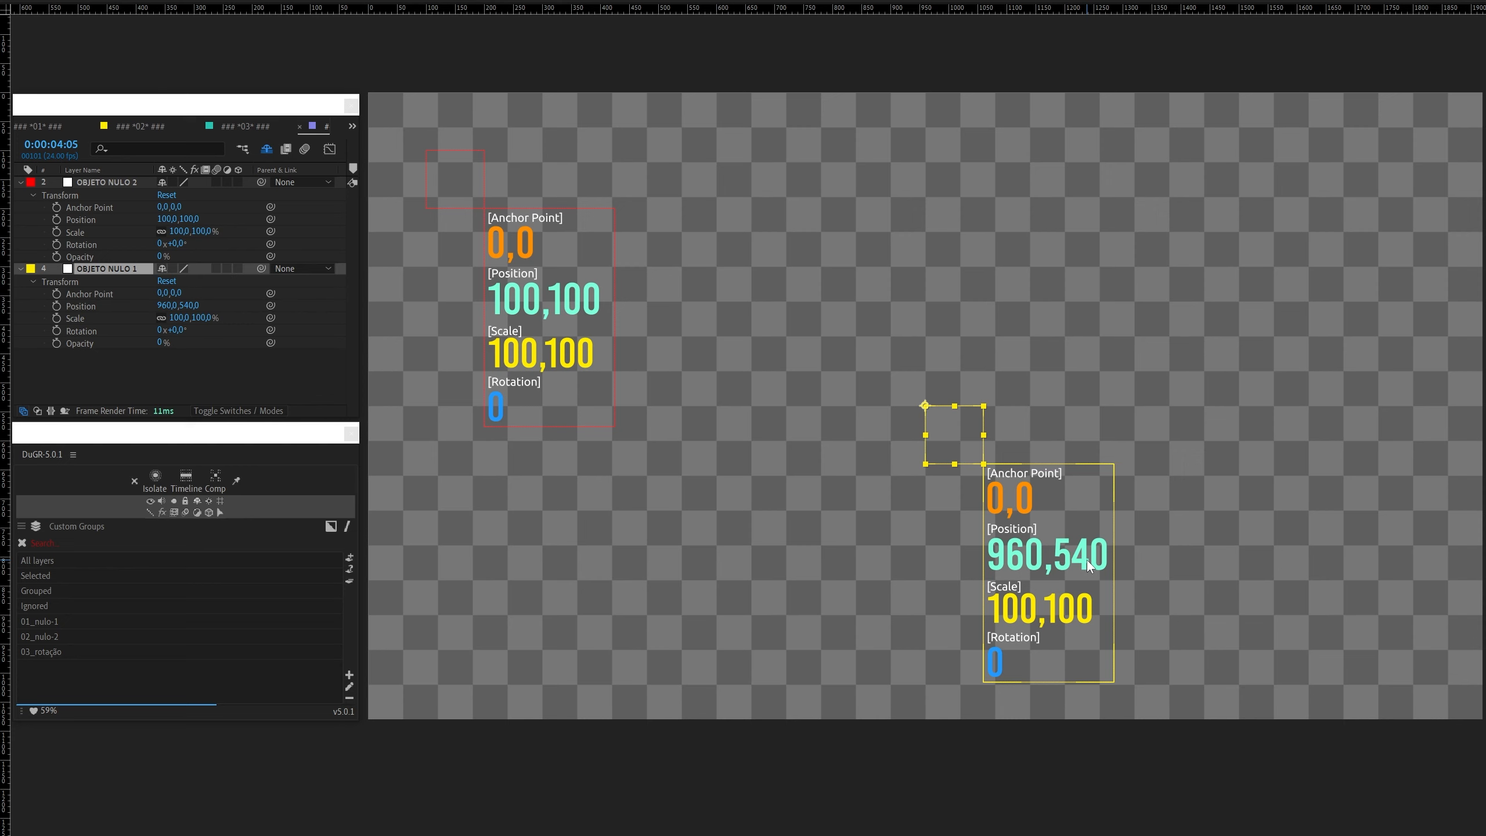
pyautogui.moveTo(260, 267); pyautogui.dragTo(111, 182)
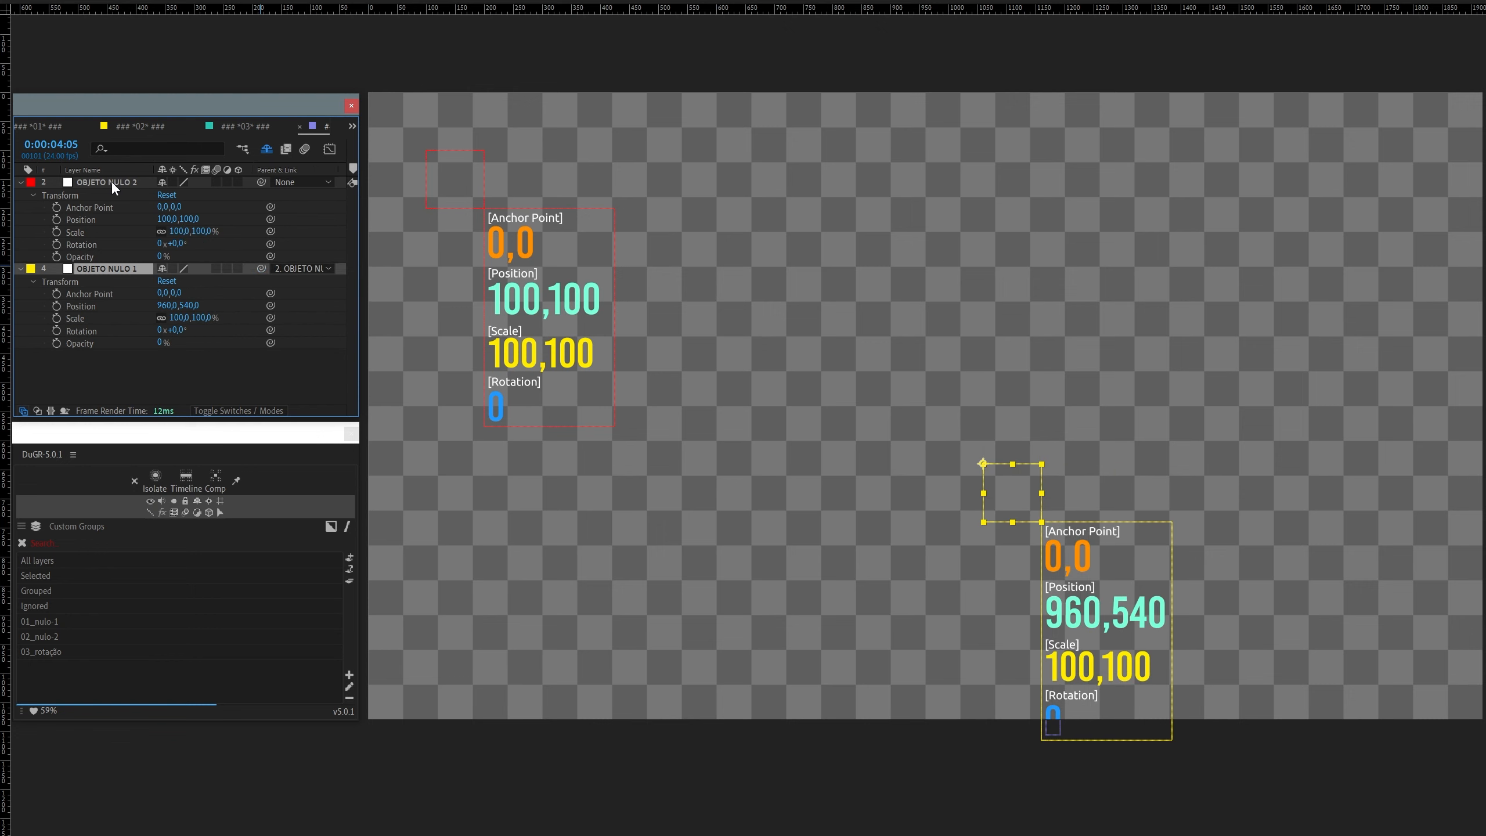
pyautogui.moveTo(1121, 572); pyautogui.dragTo(1157, 533)
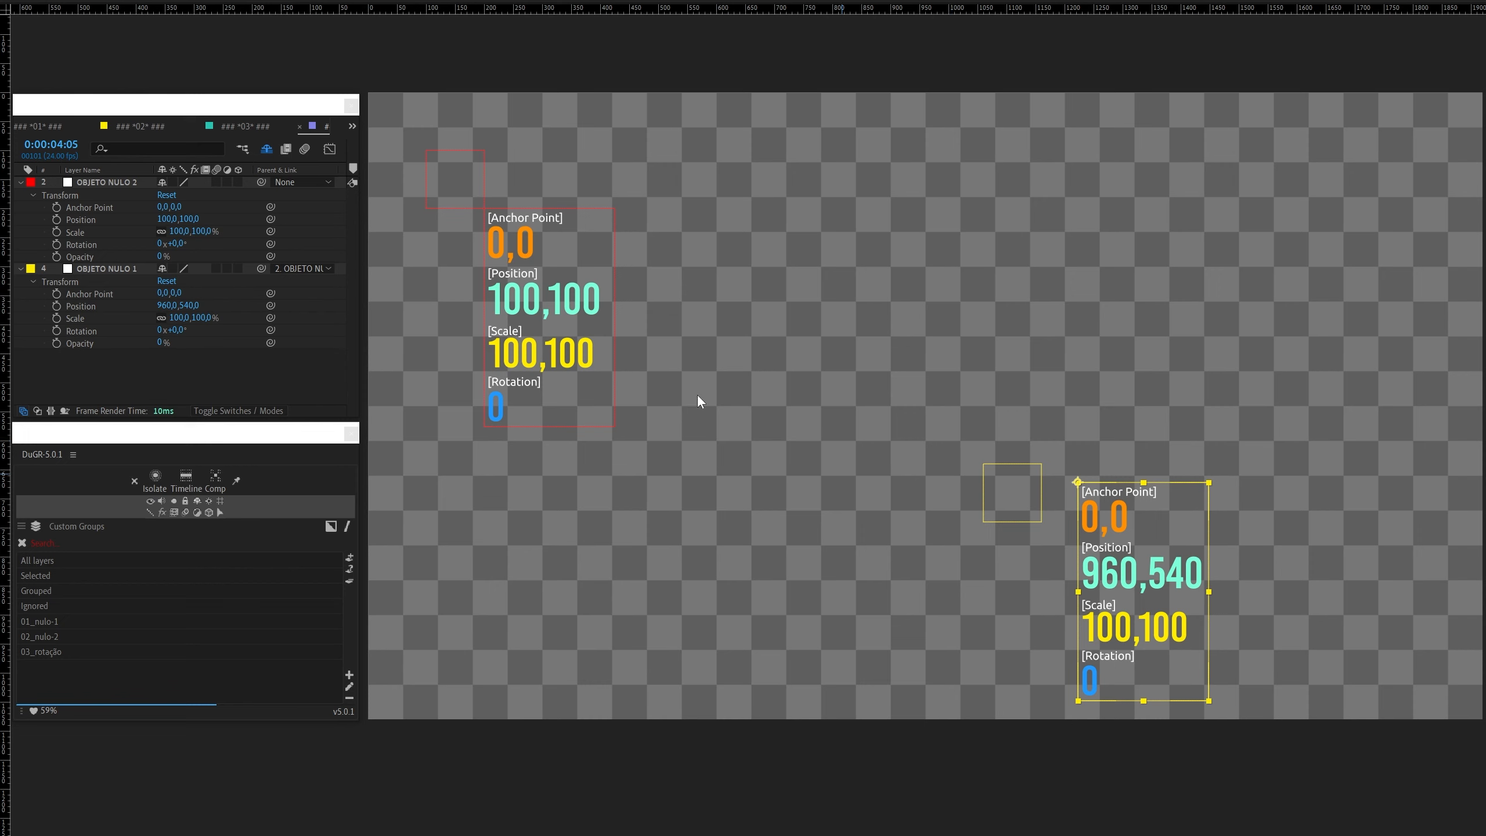
pyautogui.keyDown('ctrl'); pyautogui.click(261, 269); pyautogui.keyUp('ctrl')
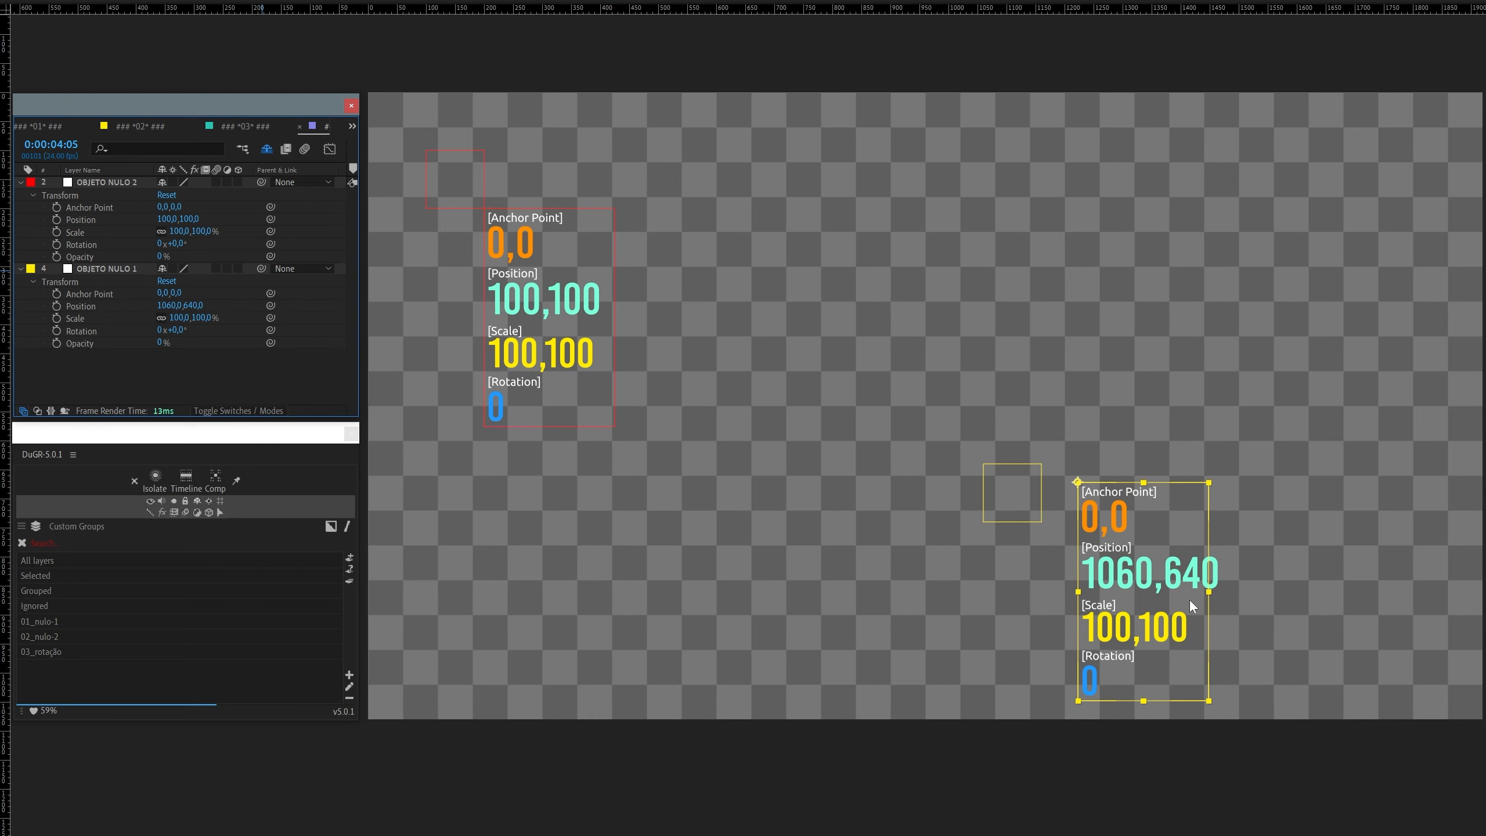
pyautogui.hotkey('ctrl', 'Home')
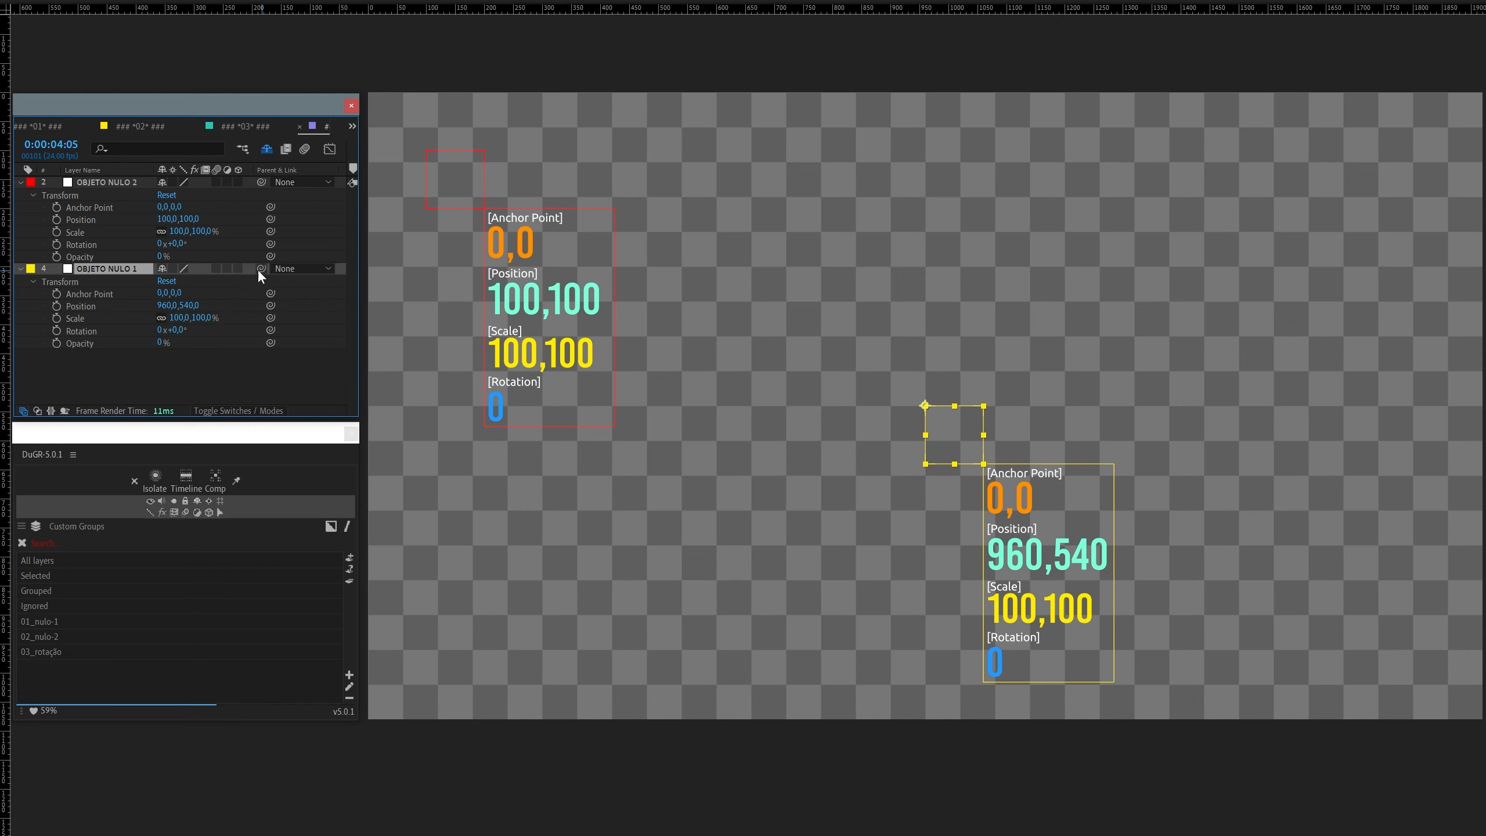
# Step: Parent OBJETO NULO 1 to OBJETO NULO 2 again with its position value kept, move its readout up, and undo both changes
pyautogui.moveTo(257, 268); pyautogui.dragTo(109, 184)
pyautogui.hotkey('ctrl', 'z')
pyautogui.moveTo(262, 269); pyautogui.dragTo(111, 184)
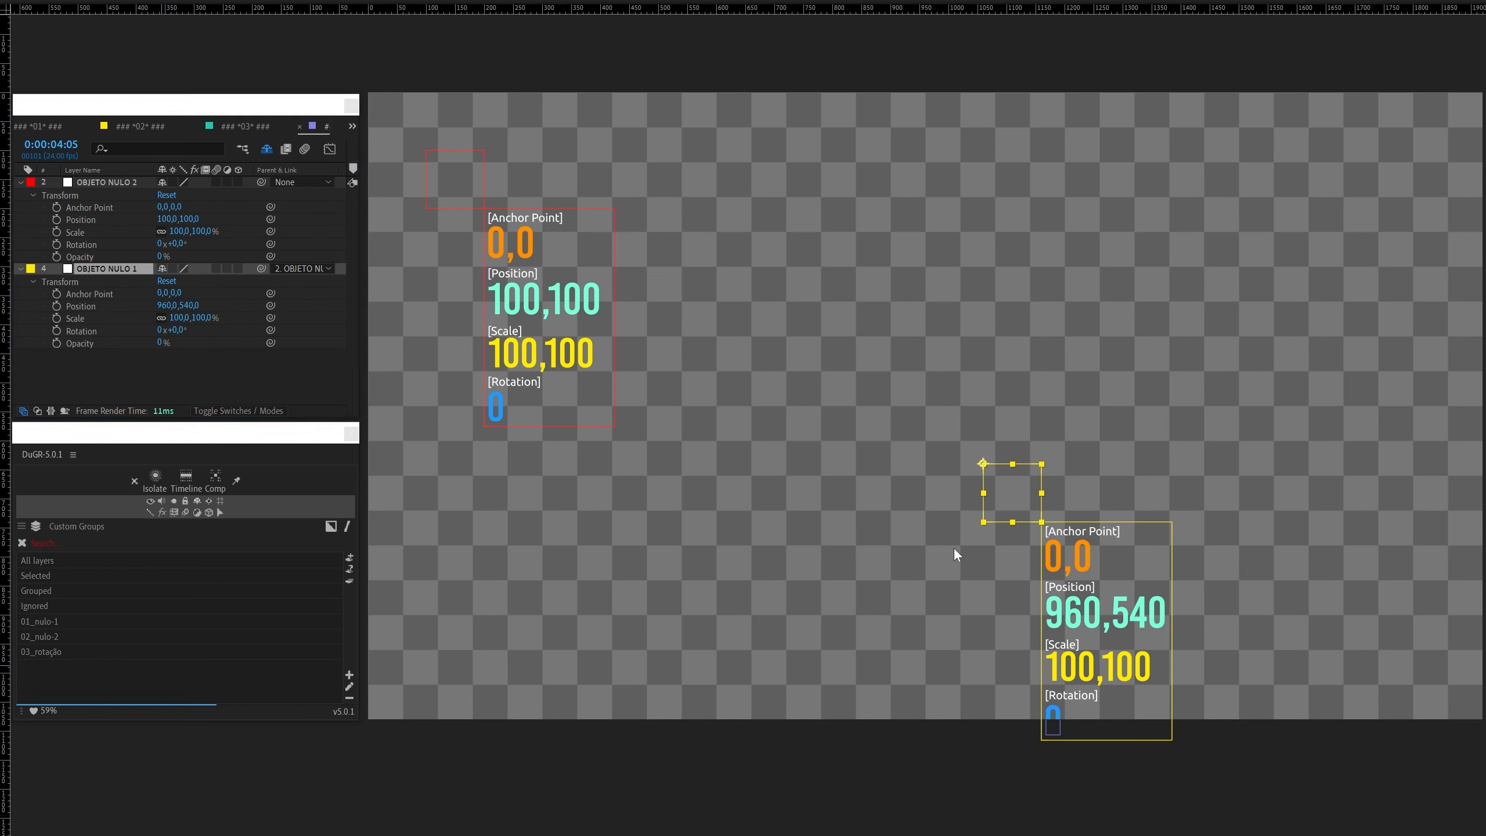
pyautogui.moveTo(1142, 664); pyautogui.dragTo(1159, 439)
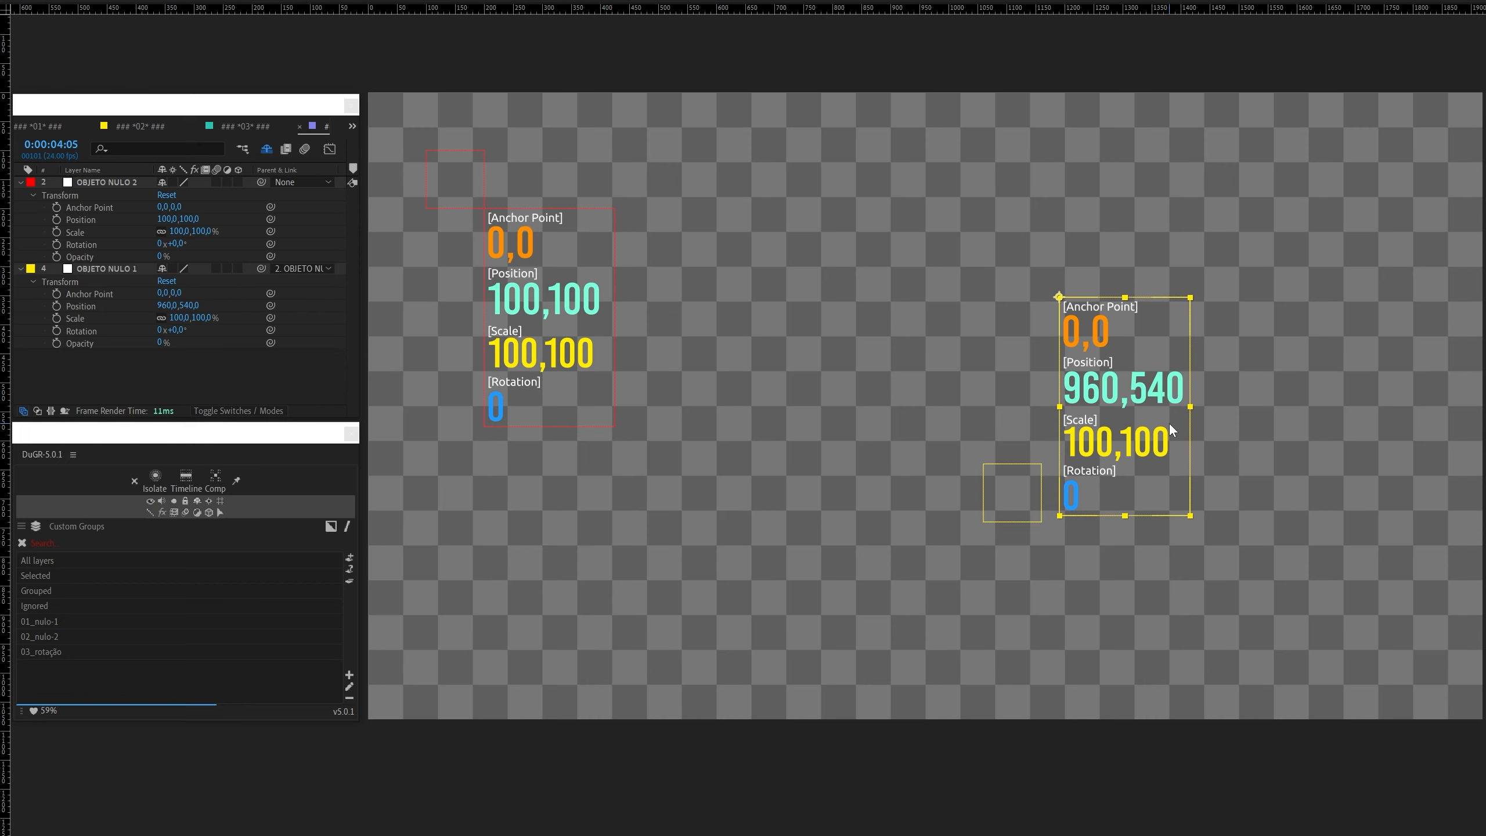
pyautogui.hotkey('ctrl', 'z')
pyautogui.hotkey('ctrl', 'z')
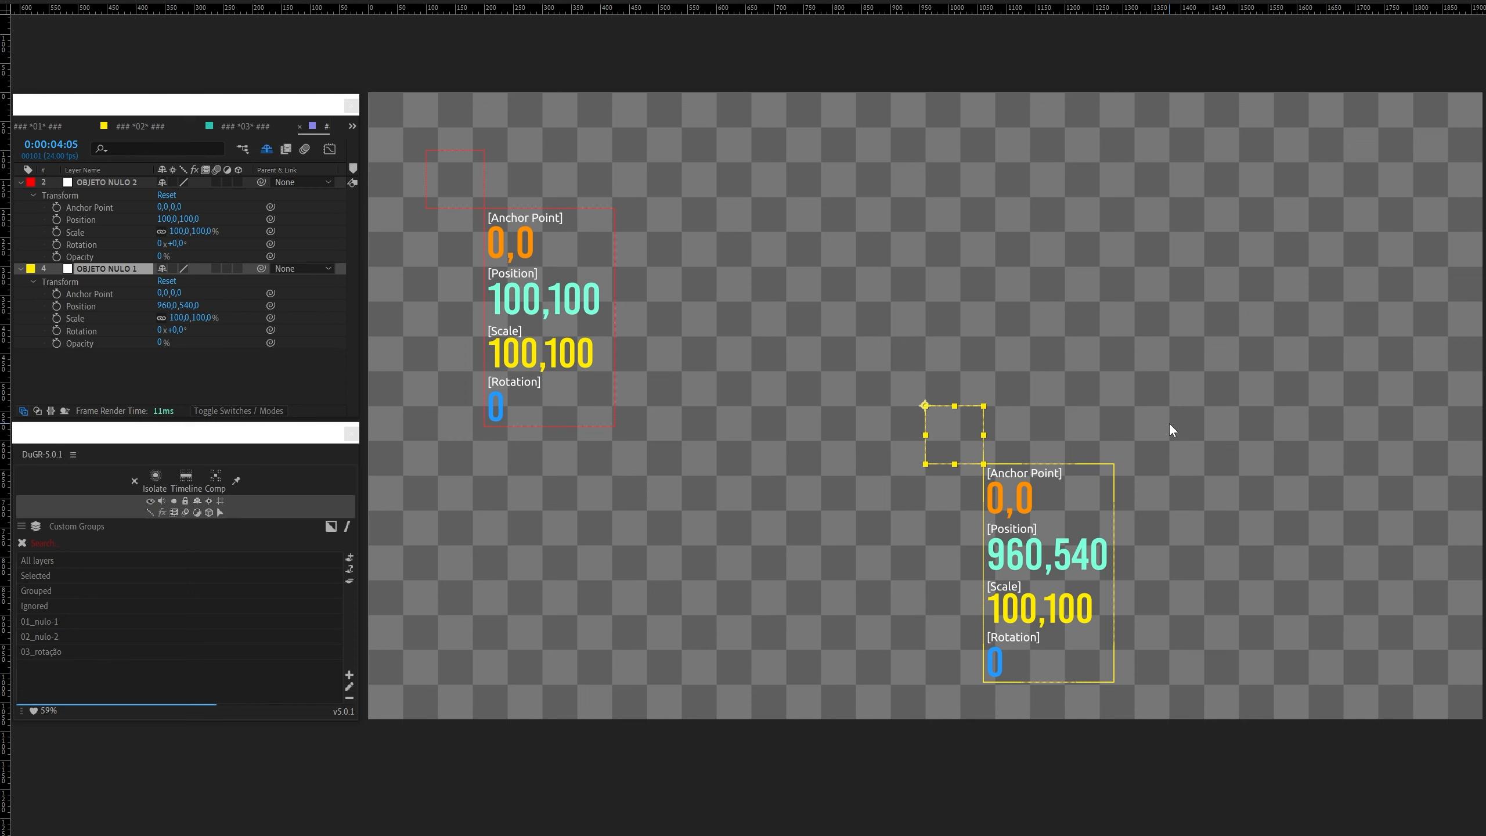
# Step: Repeat the uncompensated parenting of OBJETO NULO 1 to OBJETO NULO 2 and detach it with its own position value kept
pyautogui.moveTo(262, 268); pyautogui.dragTo(114, 182)
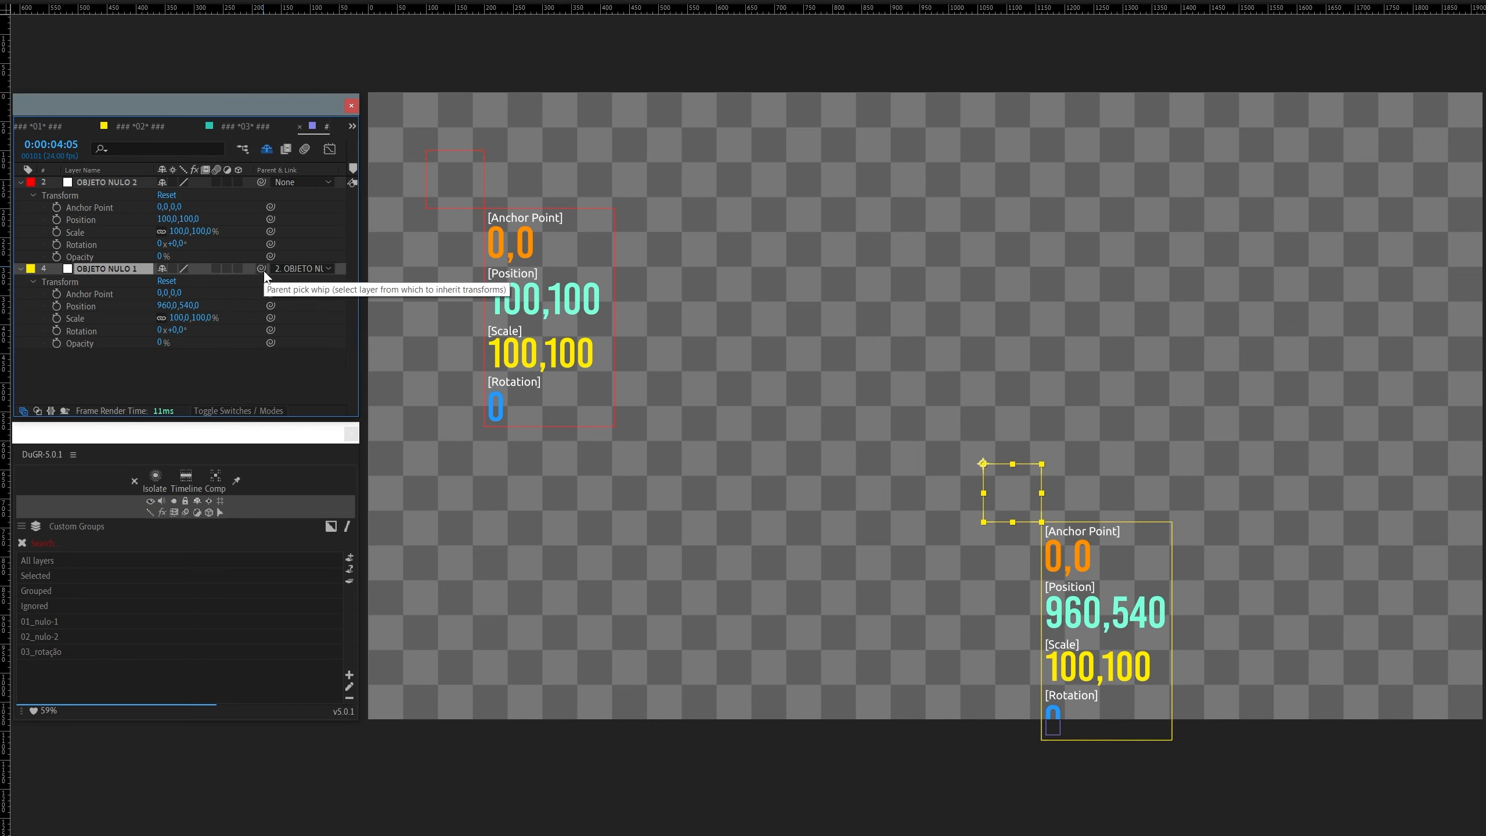
pyautogui.hotkey('ctrl', 'z')
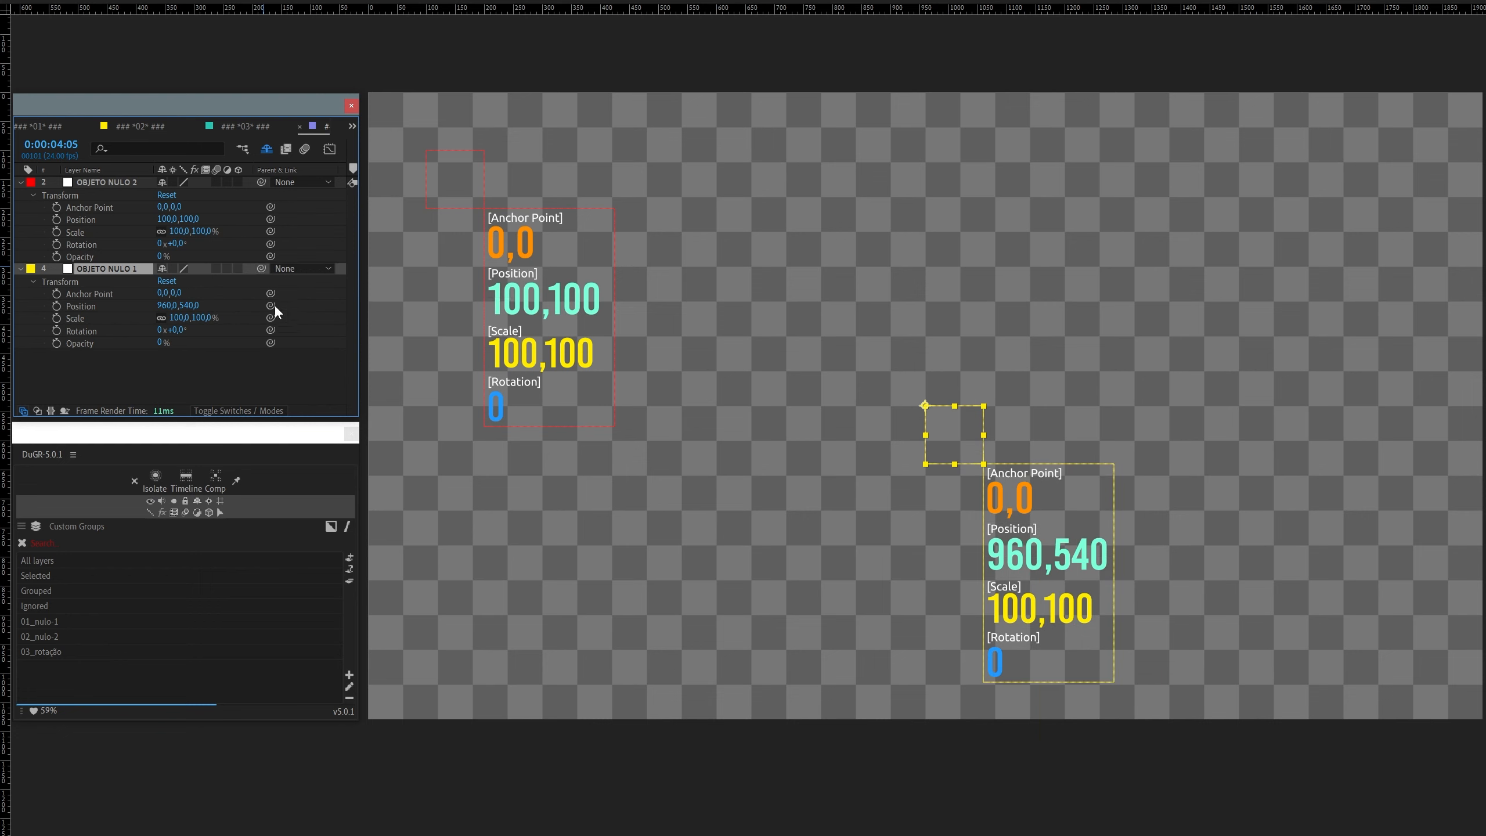
pyautogui.moveTo(261, 268); pyautogui.dragTo(94, 183)
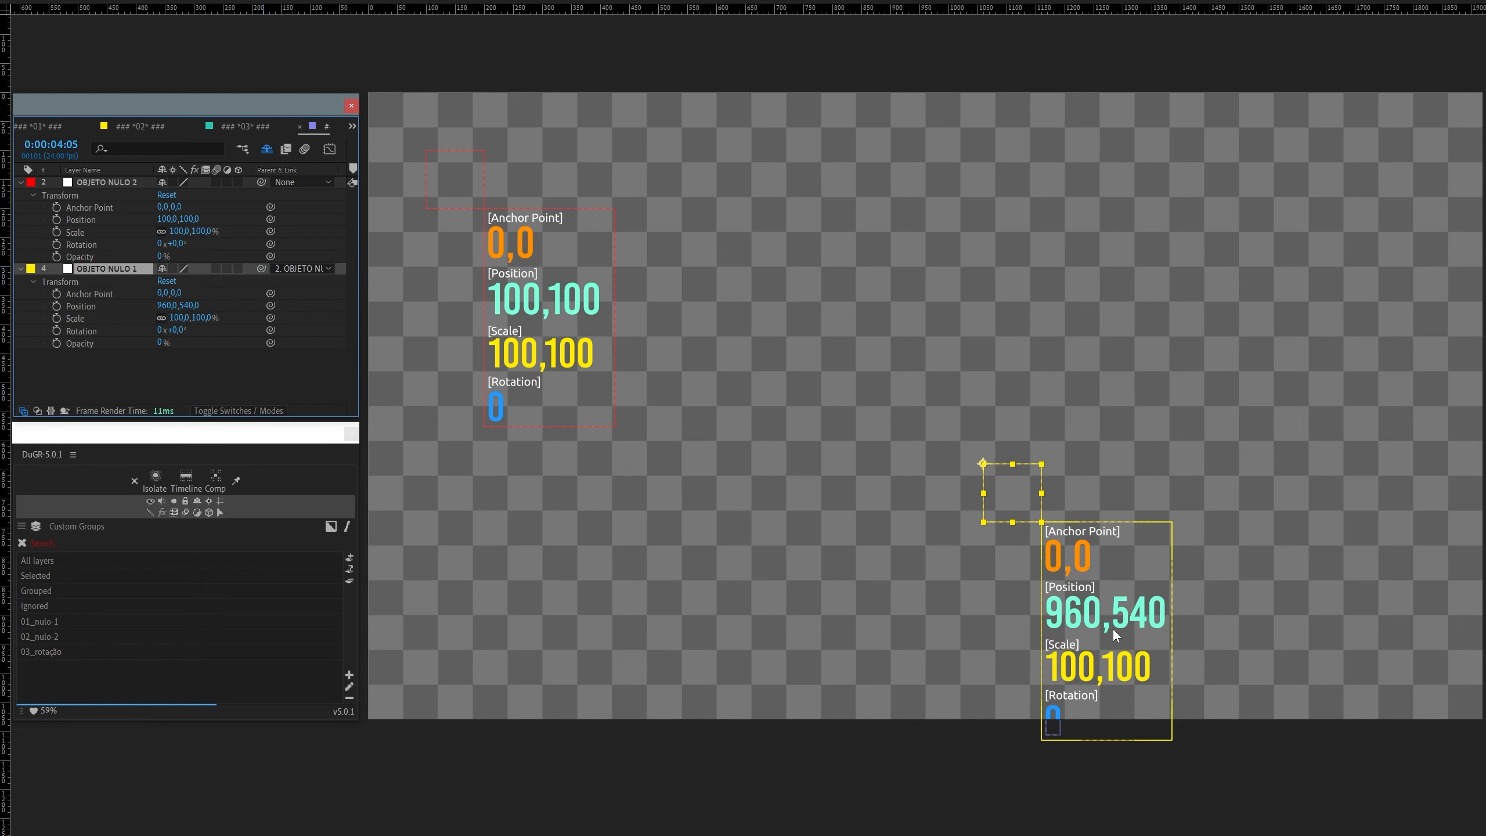
pyautogui.keyDown('ctrl'); pyautogui.click(259, 268); pyautogui.keyUp('ctrl')
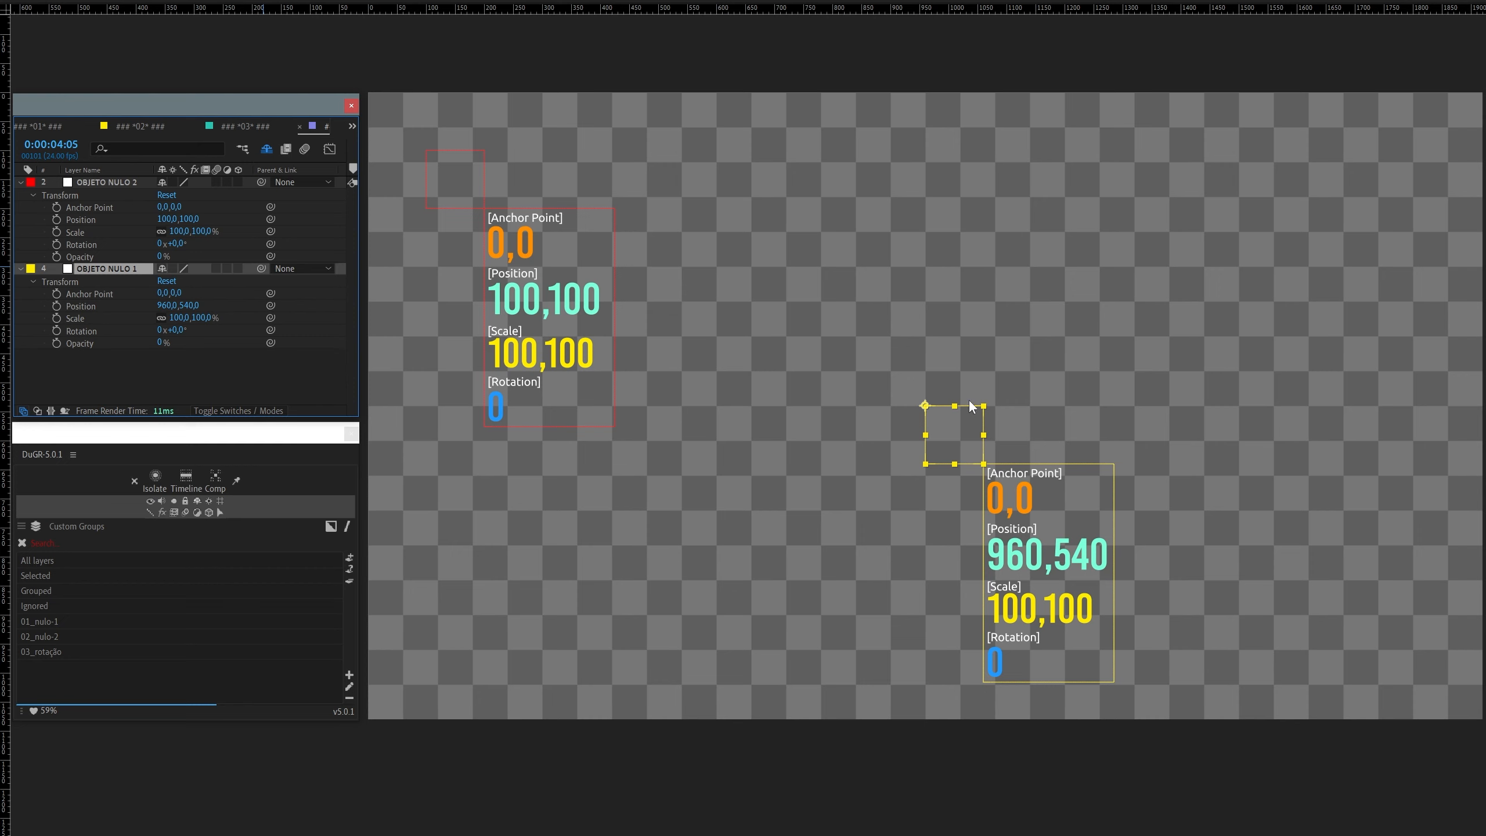
pyautogui.click(1037, 374)
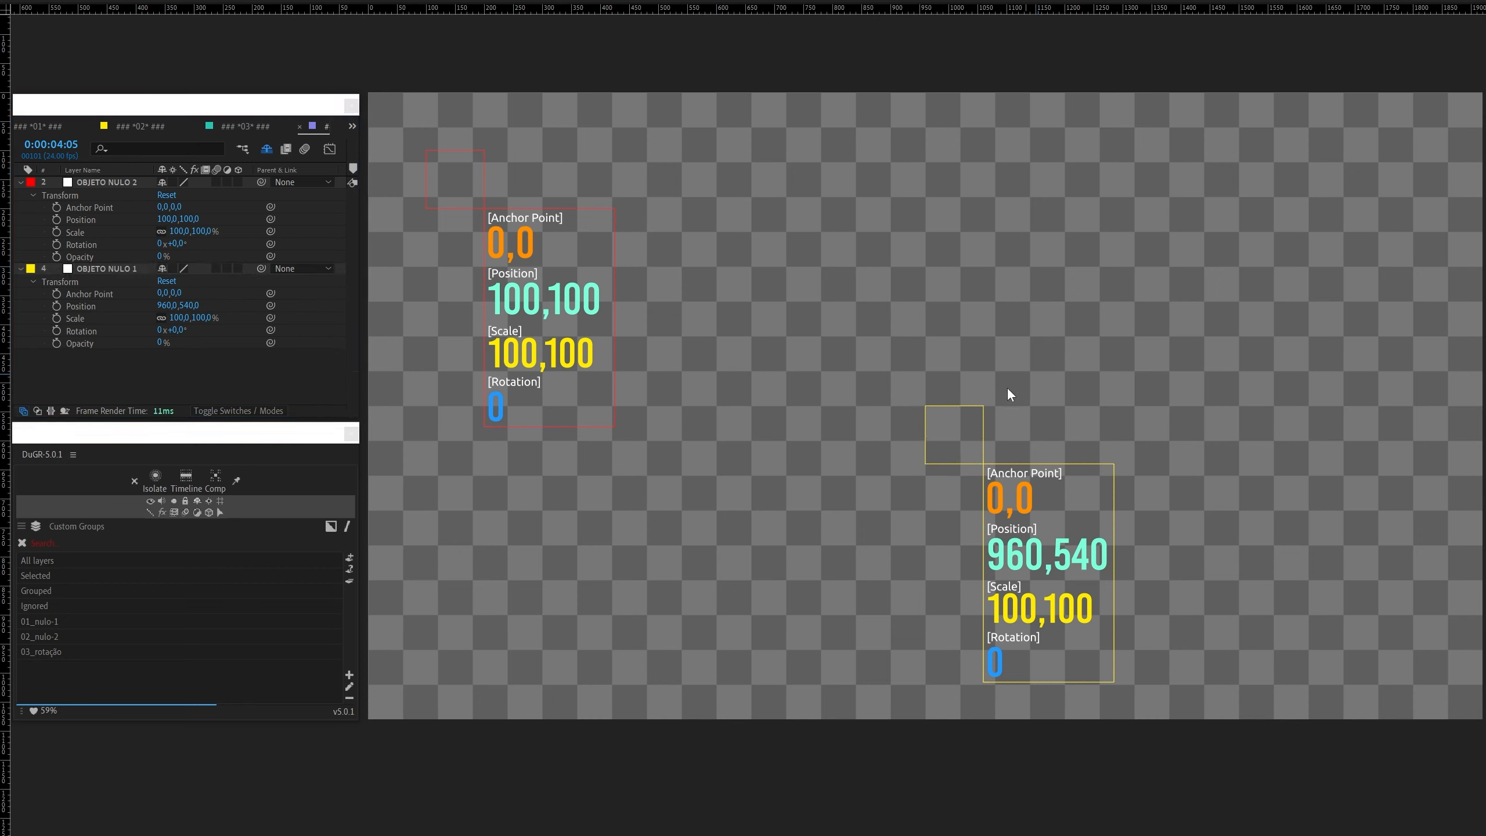
# Step: Move OBJETO NULO 2 to about position 524, 399, leaving OBJETO NULO 1's value readout in its original place
pyautogui.press('3')
pyautogui.moveTo(1011, 515); pyautogui.dragTo(1062, 311)
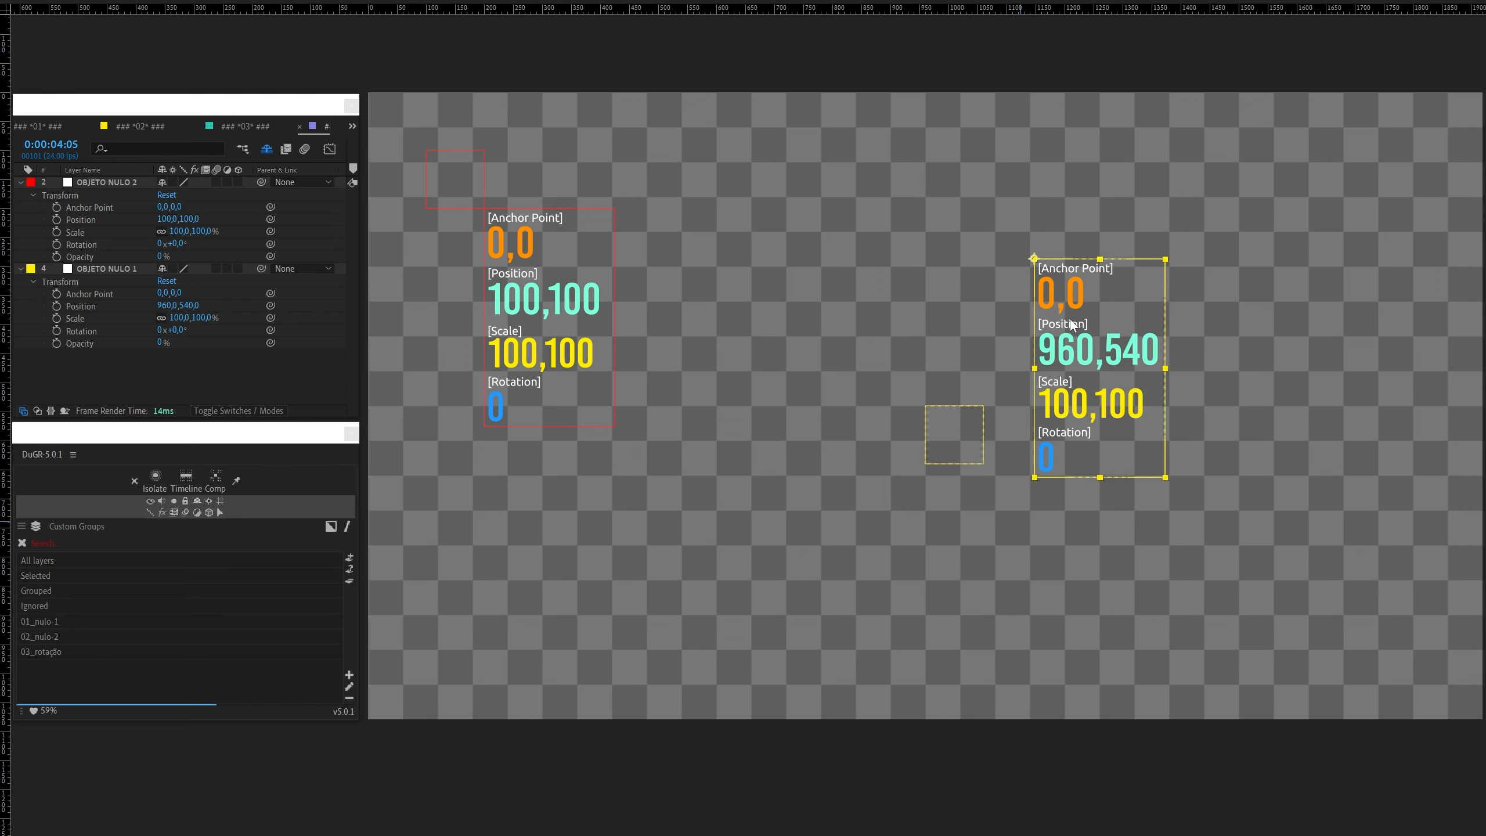
pyautogui.hotkey('ctrl', 'z')
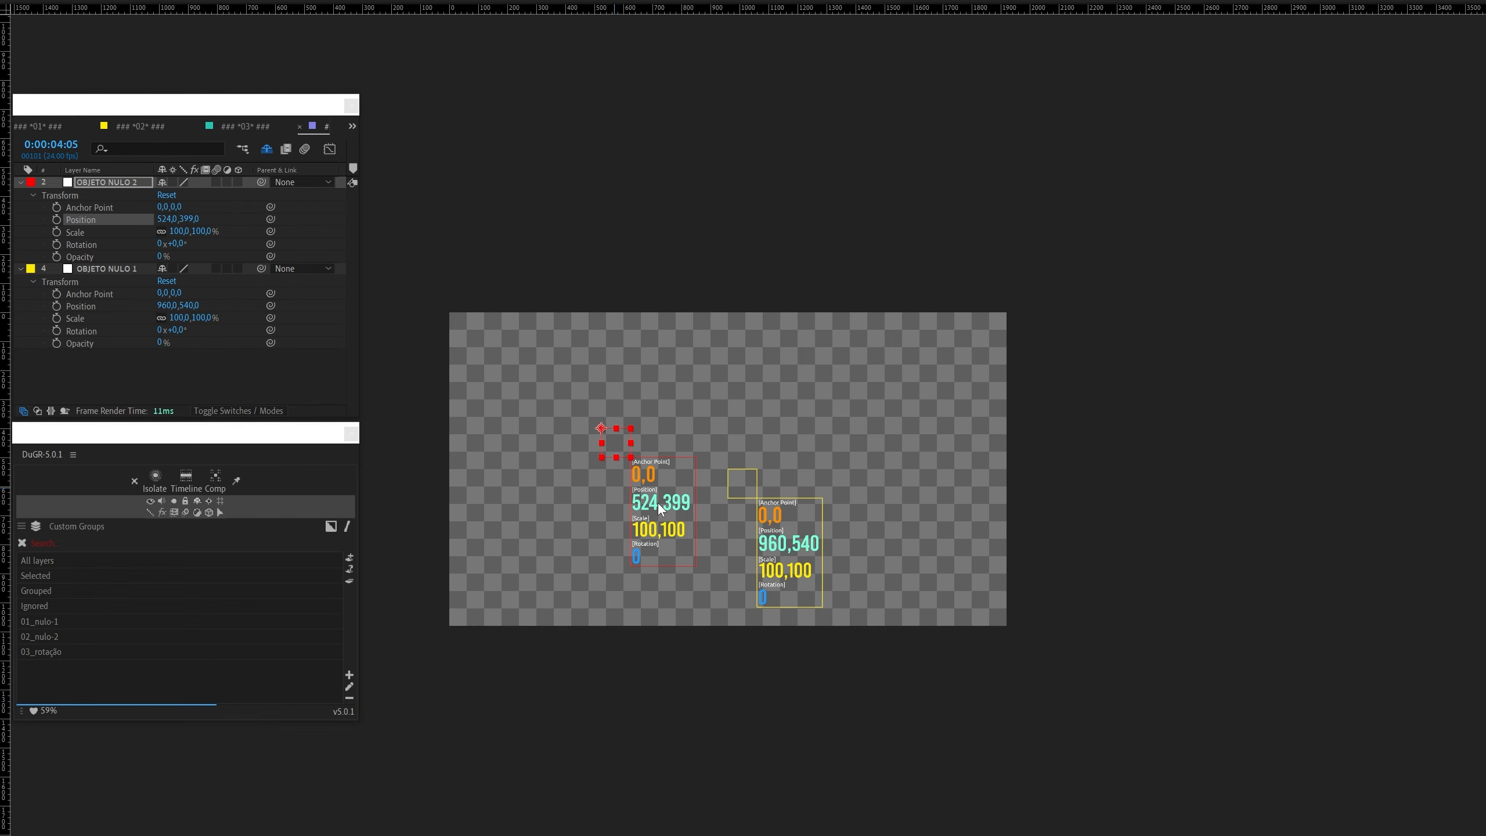
pyautogui.moveTo(796, 492); pyautogui.dragTo(965, 460)
pyautogui.scroll(1, 848, 414)
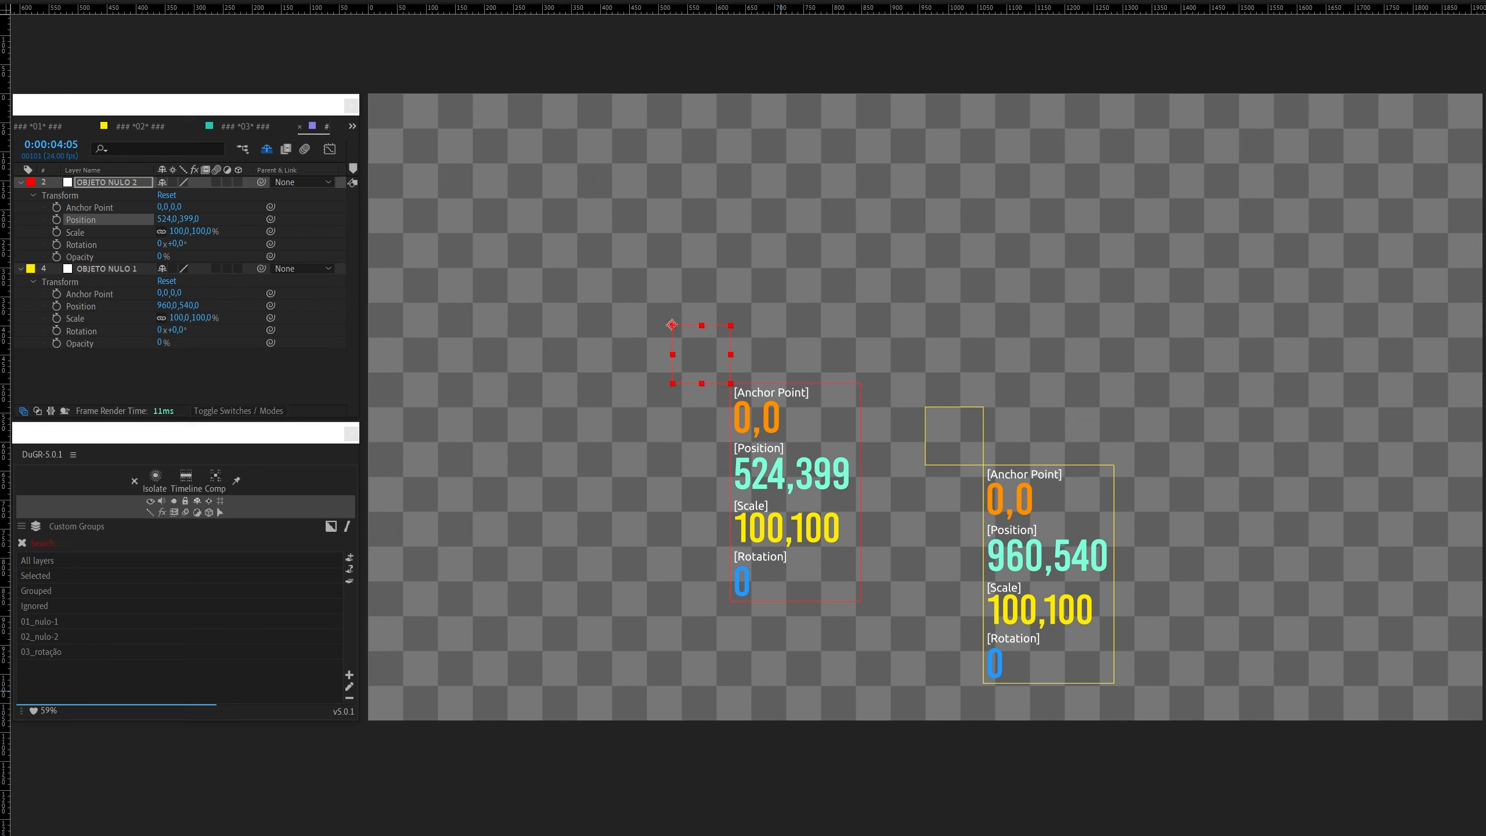
pyautogui.click(226, 386)
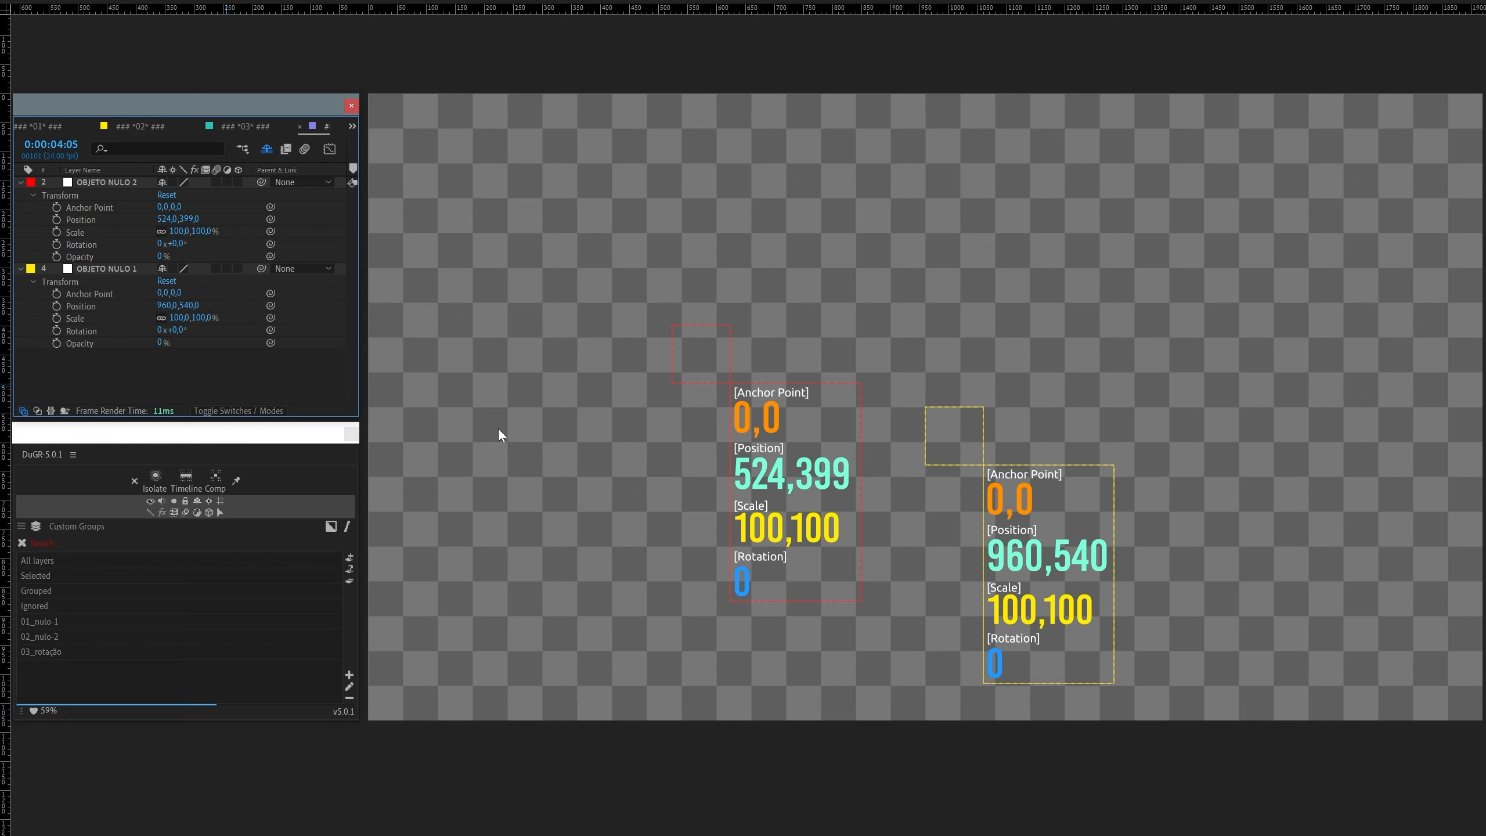
# Step: Switch to the ** Conan ** composition and add a new null object beside the character
pyautogui.click(353, 127)
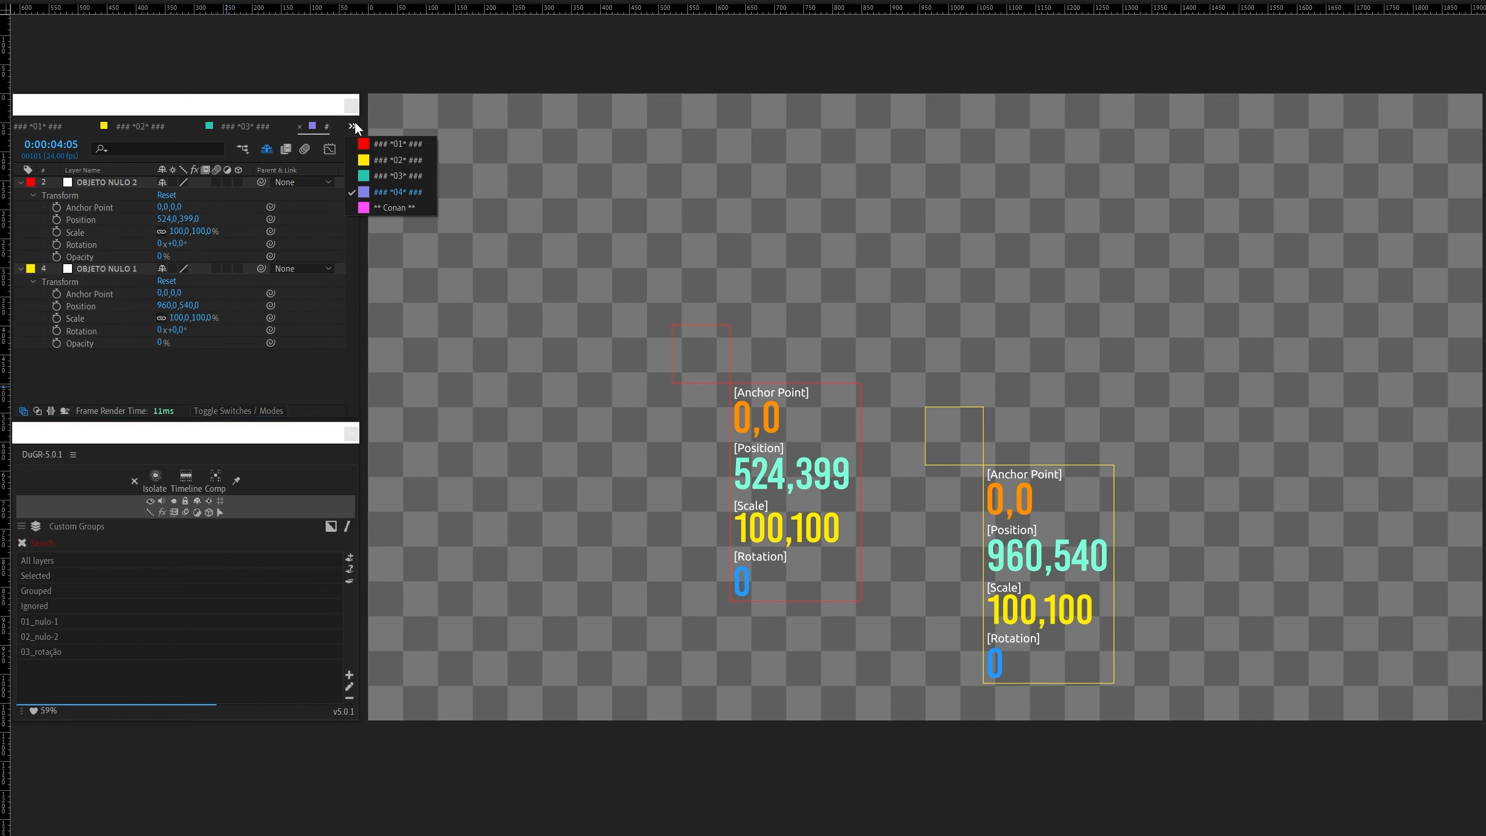
pyautogui.click(380, 206)
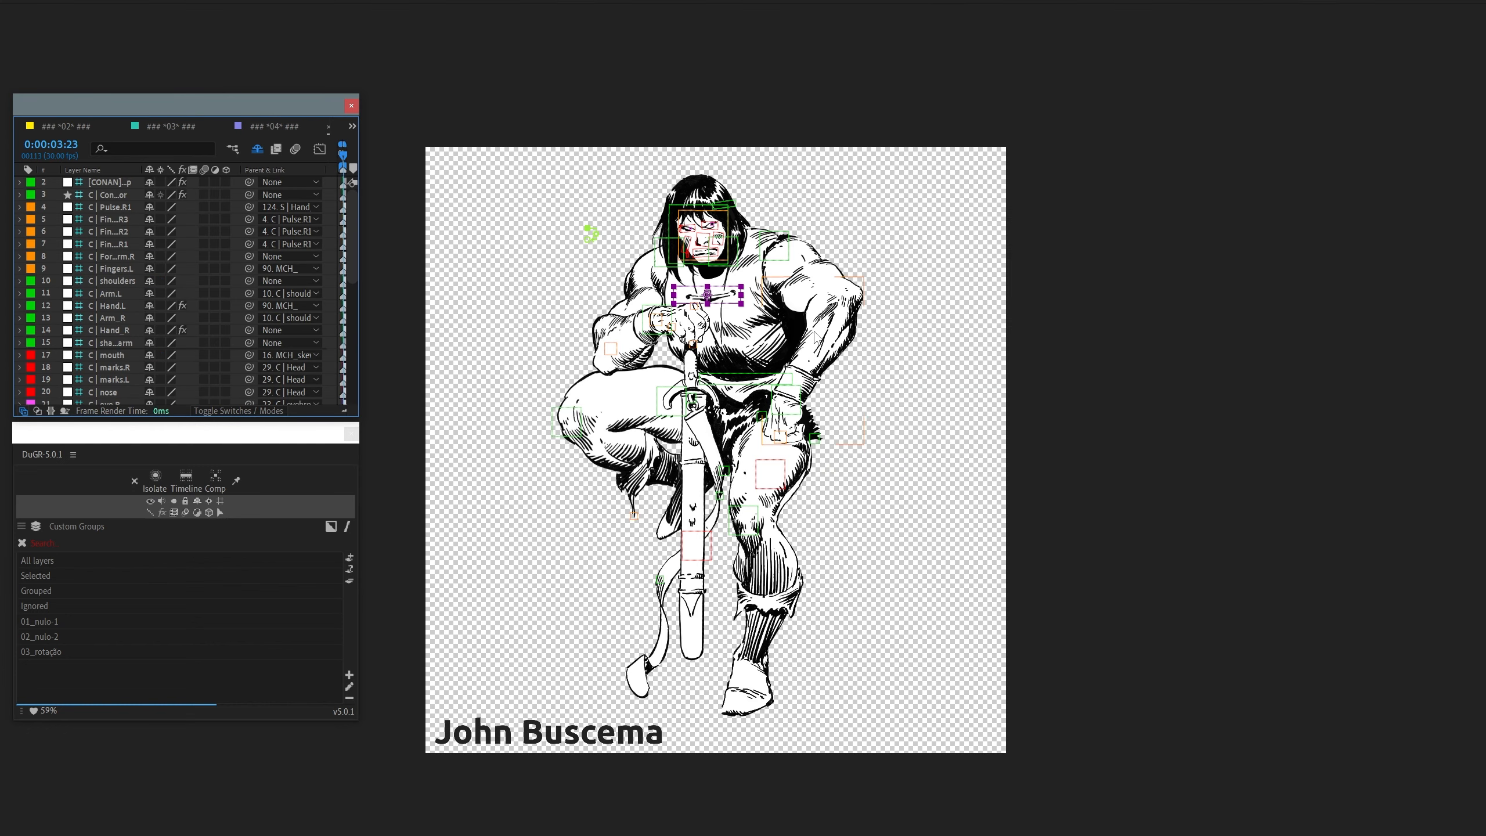
pyautogui.middleClick(923, 333)
pyautogui.moveTo(923, 333); pyautogui.dragTo(915, 298)
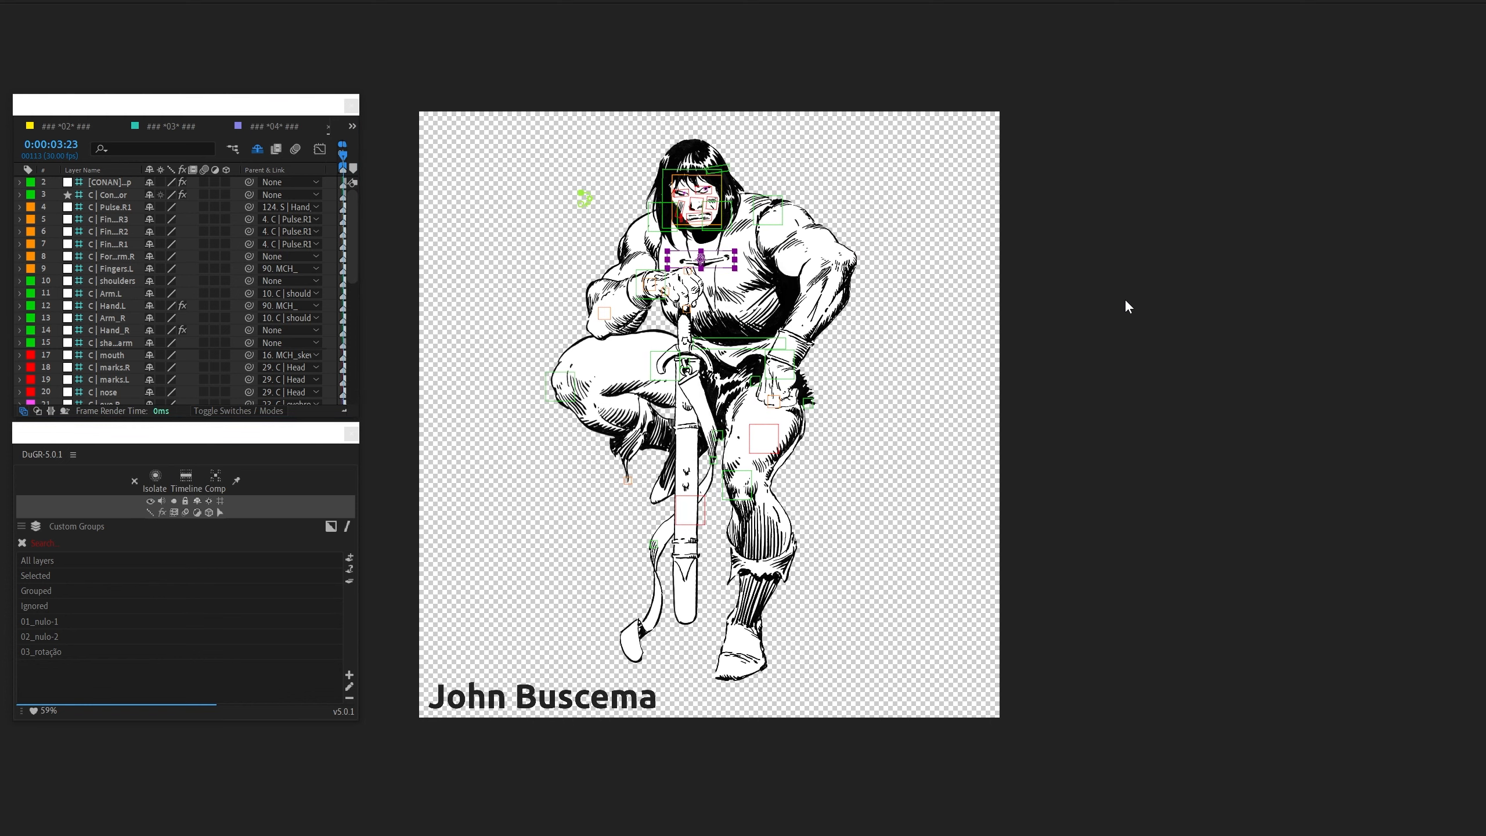
pyautogui.click(958, 305)
pyautogui.hotkey('ctrl', 'alt', 'shift', 'y')
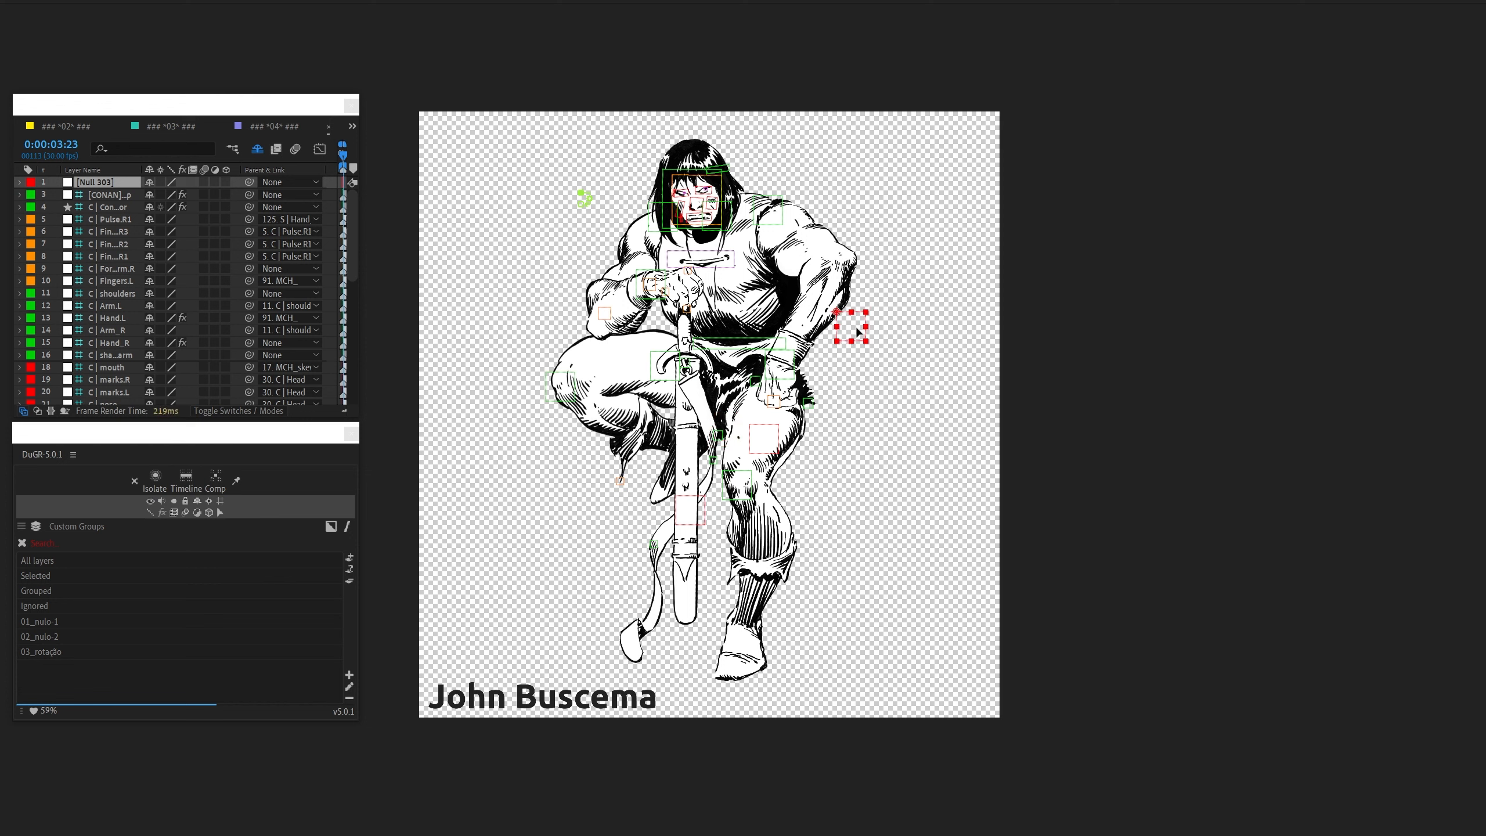
# Step: Try parenting the waist, chest and shoulders controllers to the new null without compensating their values, and undo it
pyautogui.click(753, 346)
pyautogui.keyDown('shift'); pyautogui.click(711, 254); pyautogui.keyUp('shift')
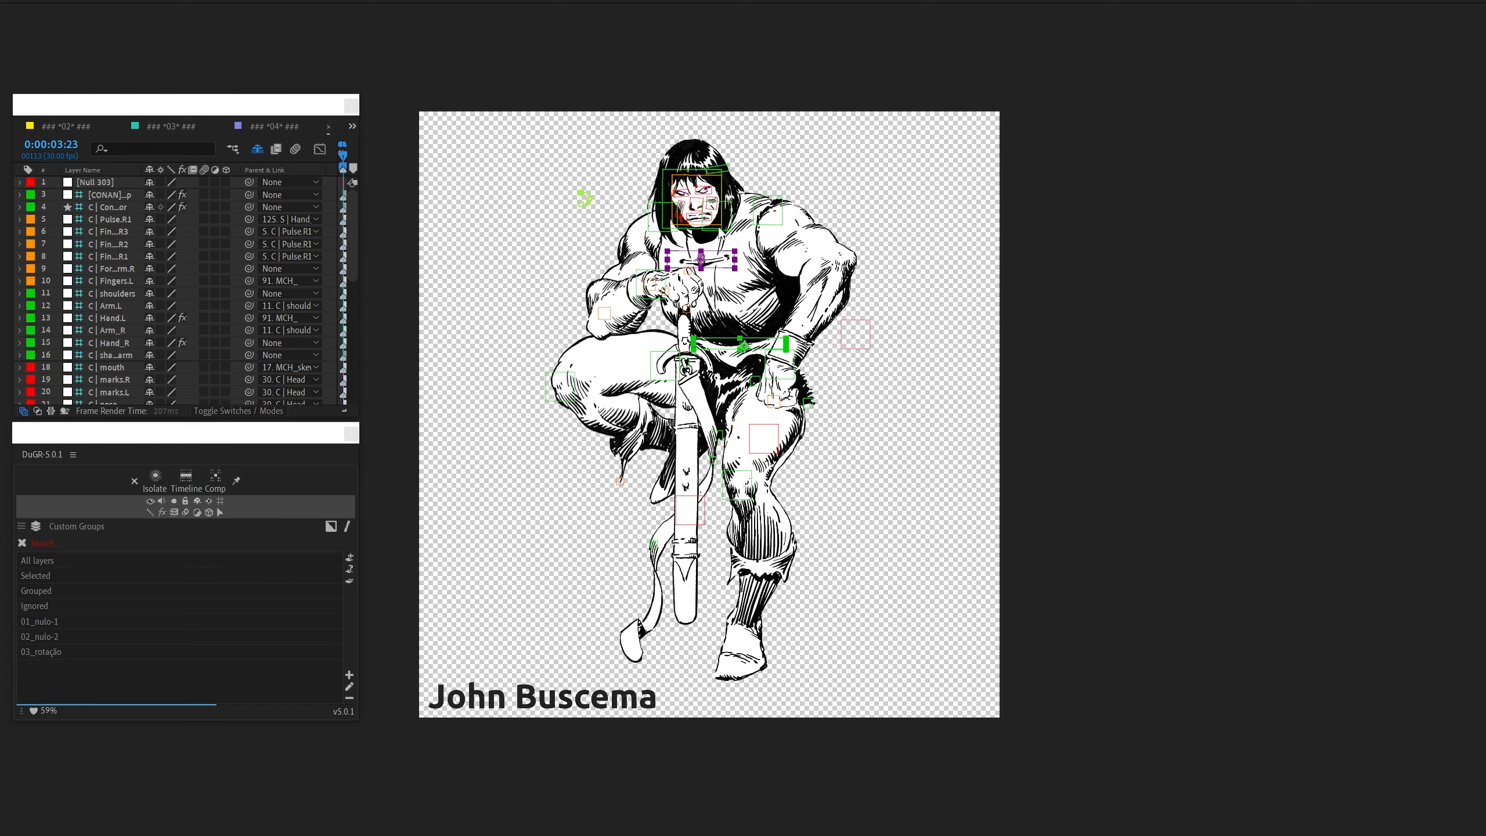
pyautogui.keyDown('shift'); pyautogui.click(726, 228); pyautogui.keyUp('shift')
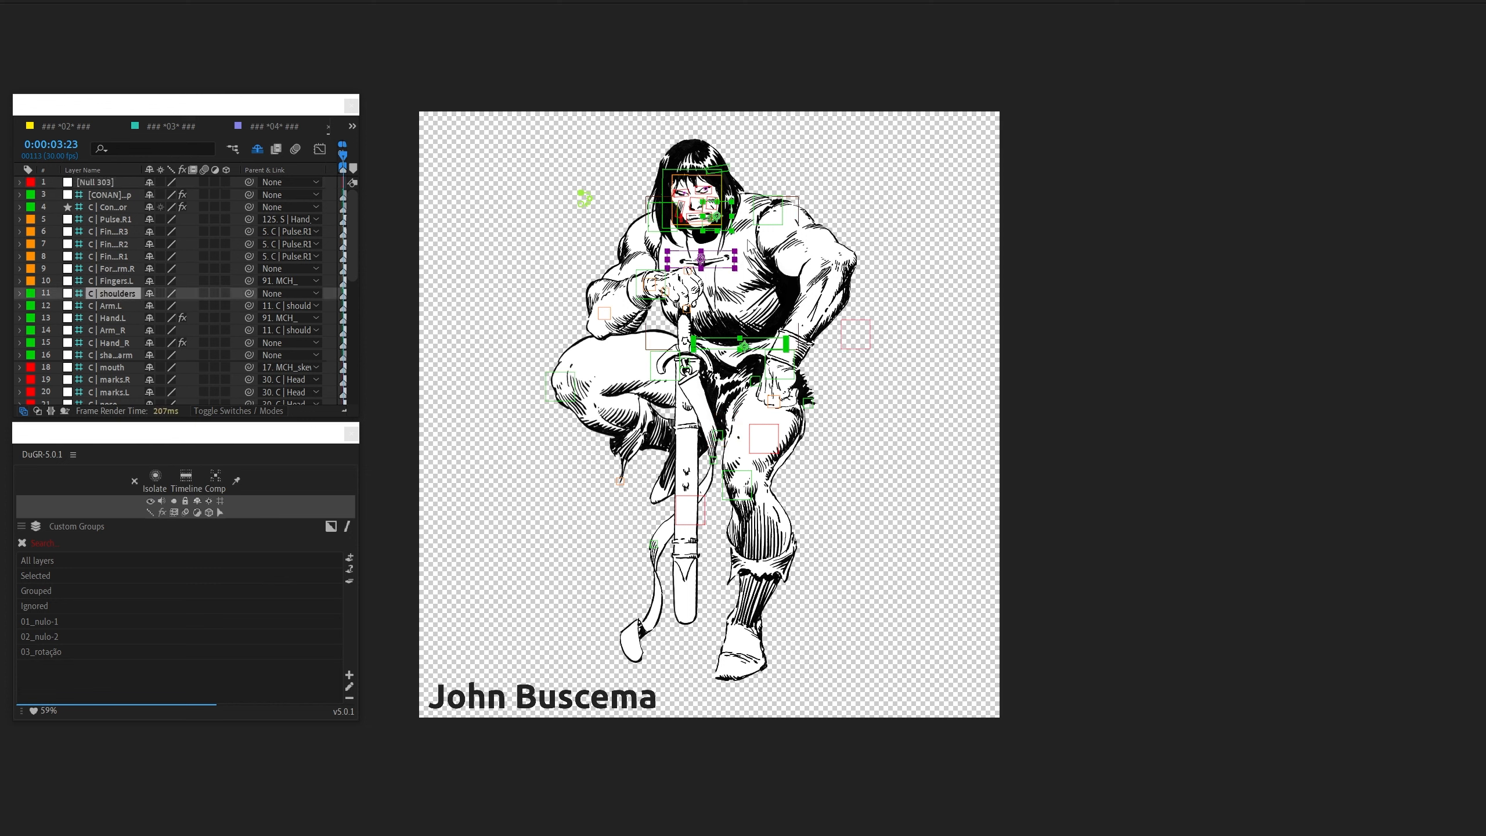
pyautogui.keyDown('shift'); pyautogui.click(871, 339); pyautogui.keyUp('shift')
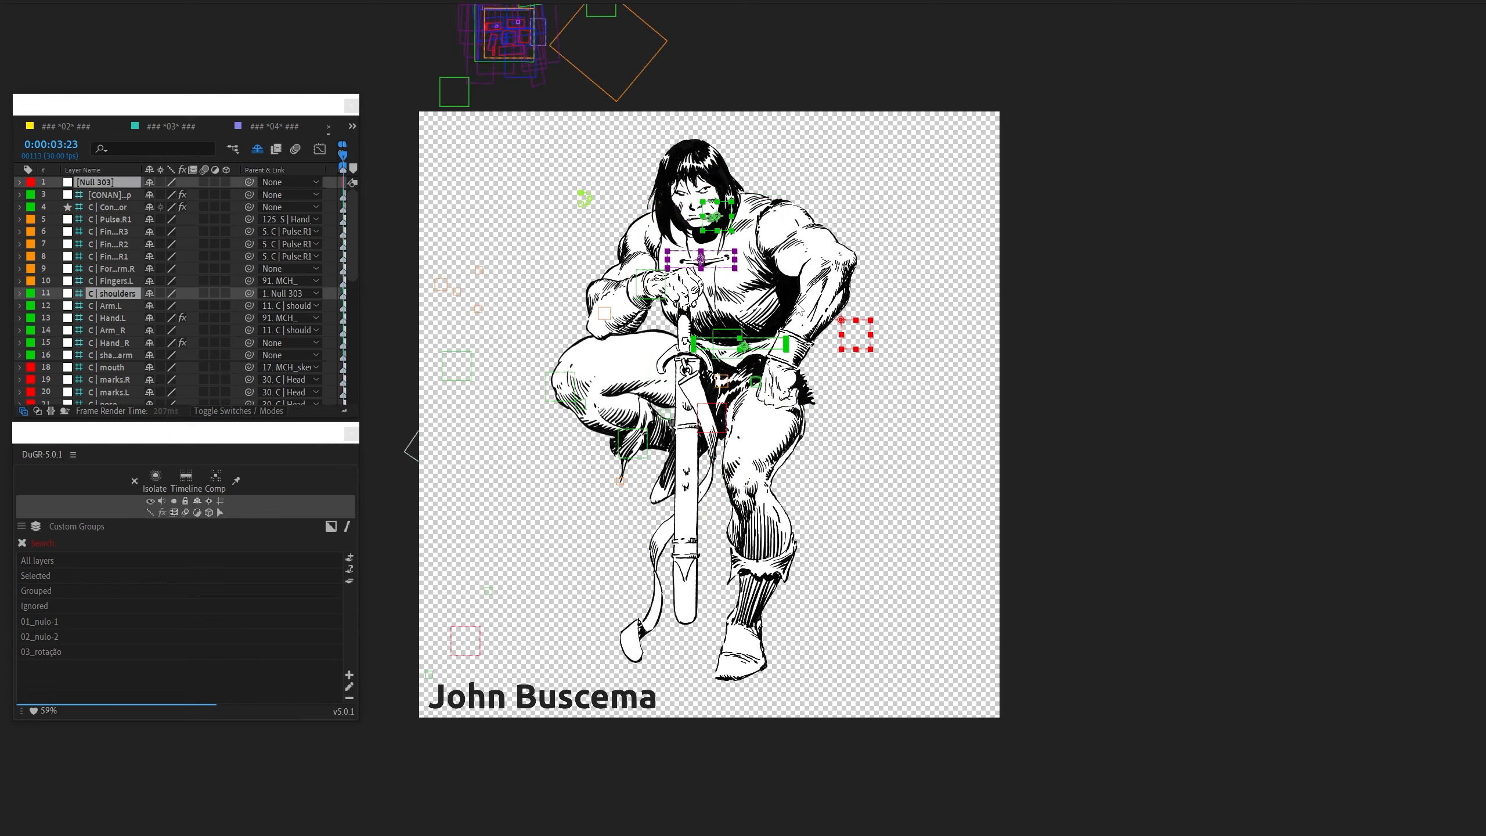
pyautogui.press('v')
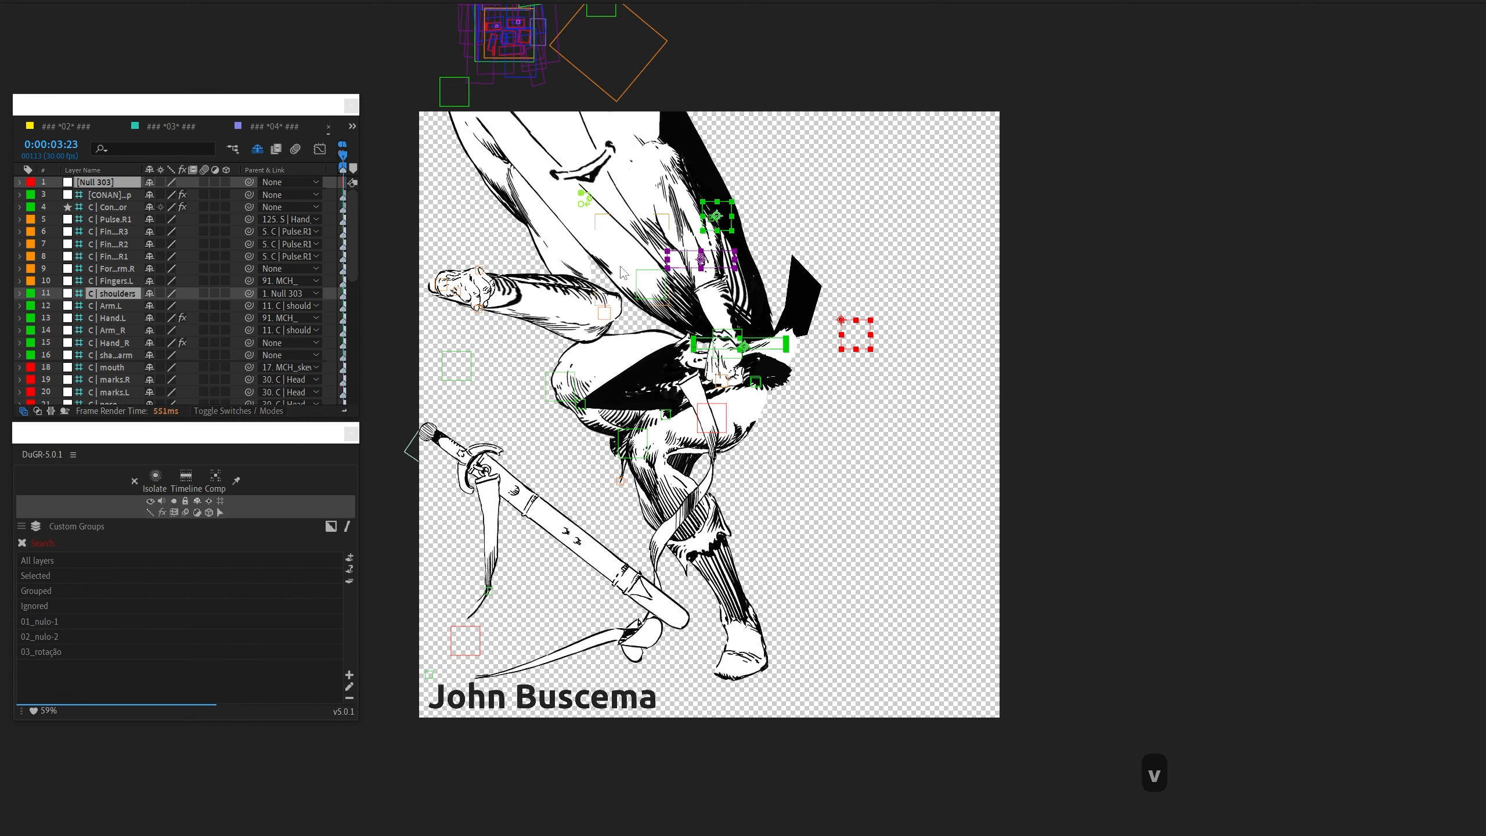
pyautogui.hotkey('ctrl', 'z')
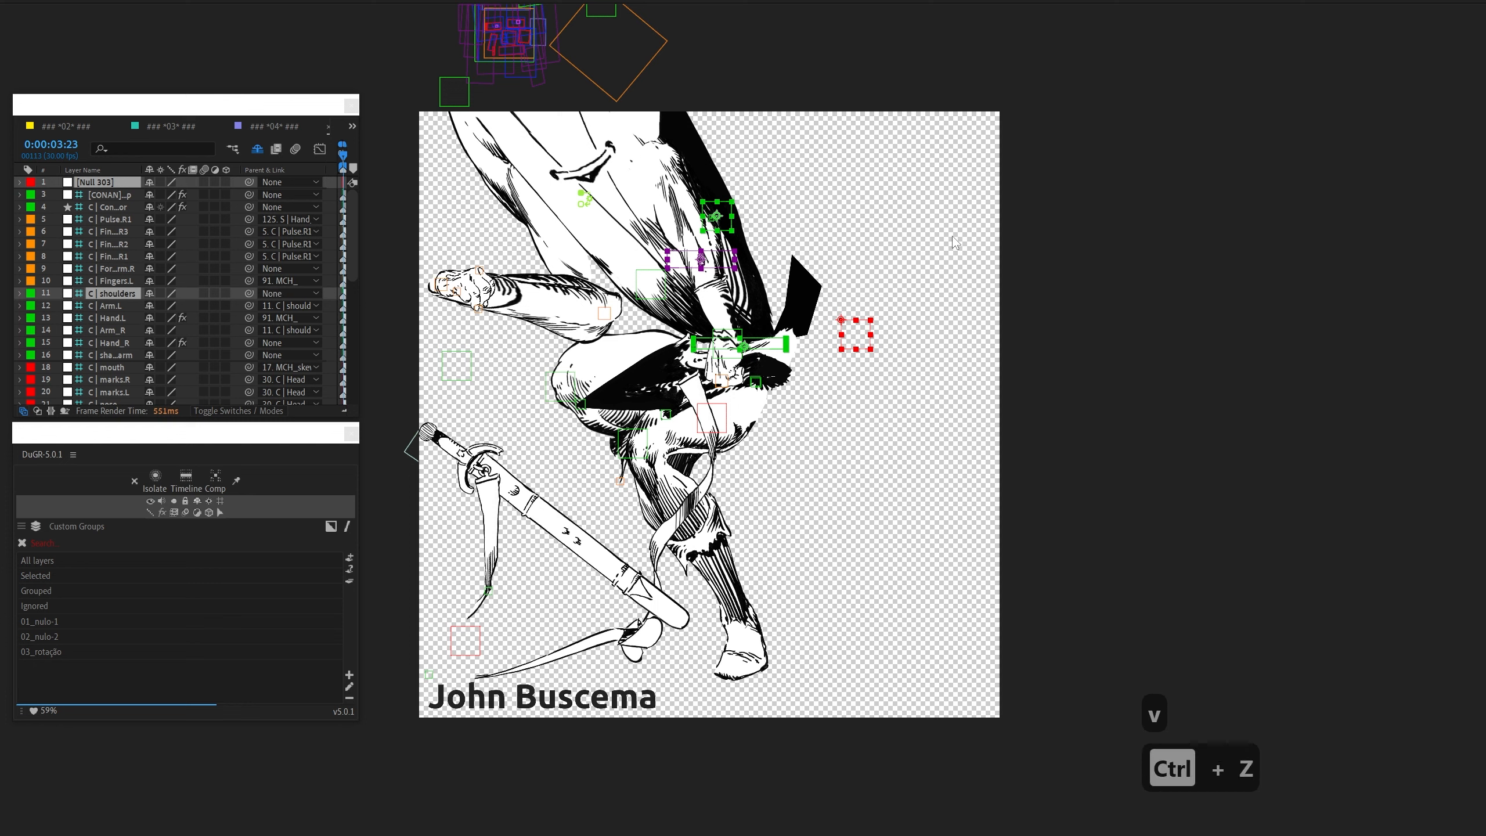
pyautogui.press('v')
pyautogui.press('c')
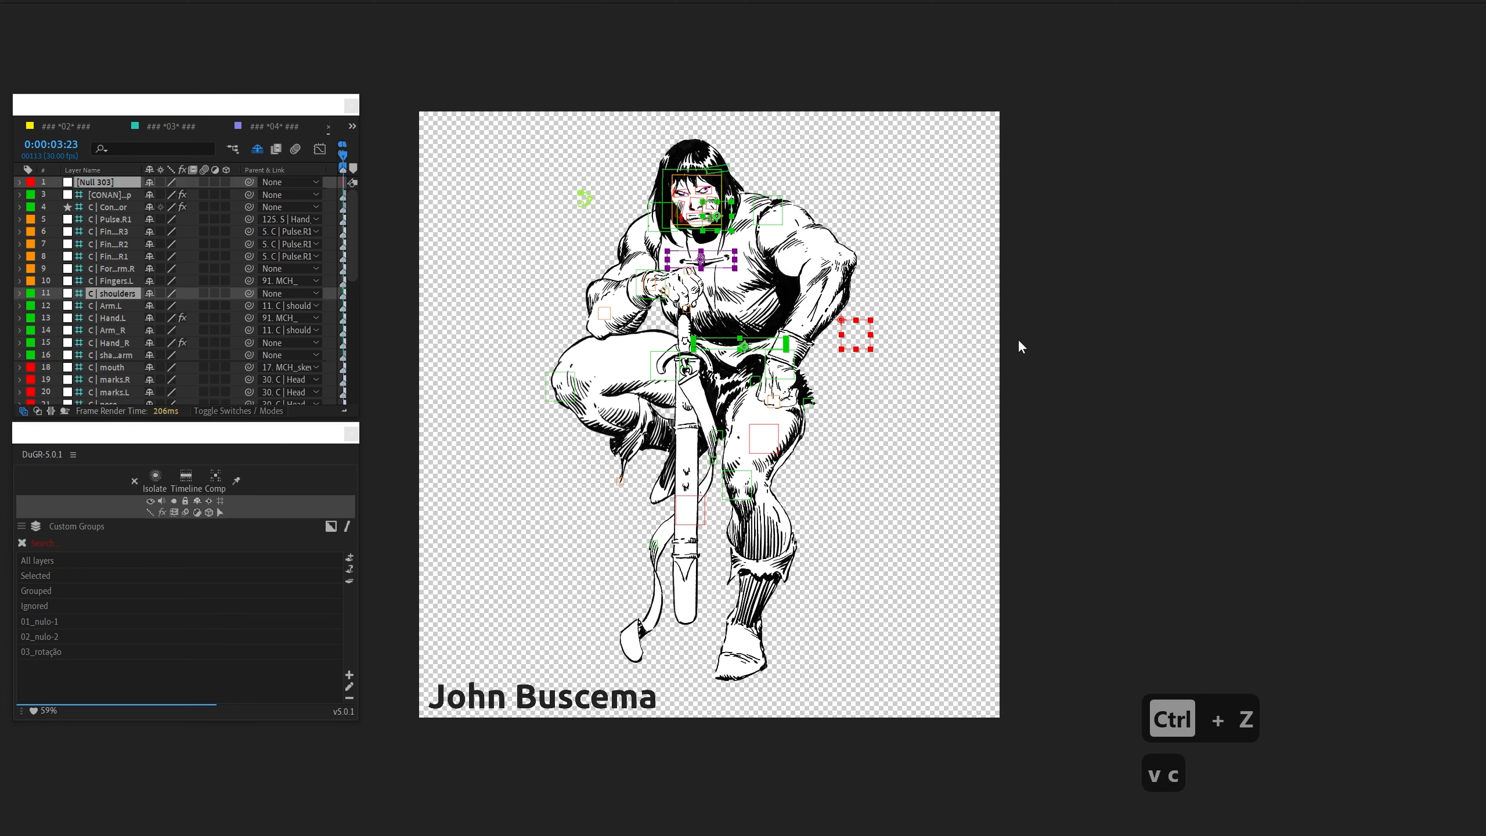
pyautogui.press('v')
# Step: Set the new null's position to 0, 0 in the composition
pyautogui.click(1015, 336)
pyautogui.click(857, 344)
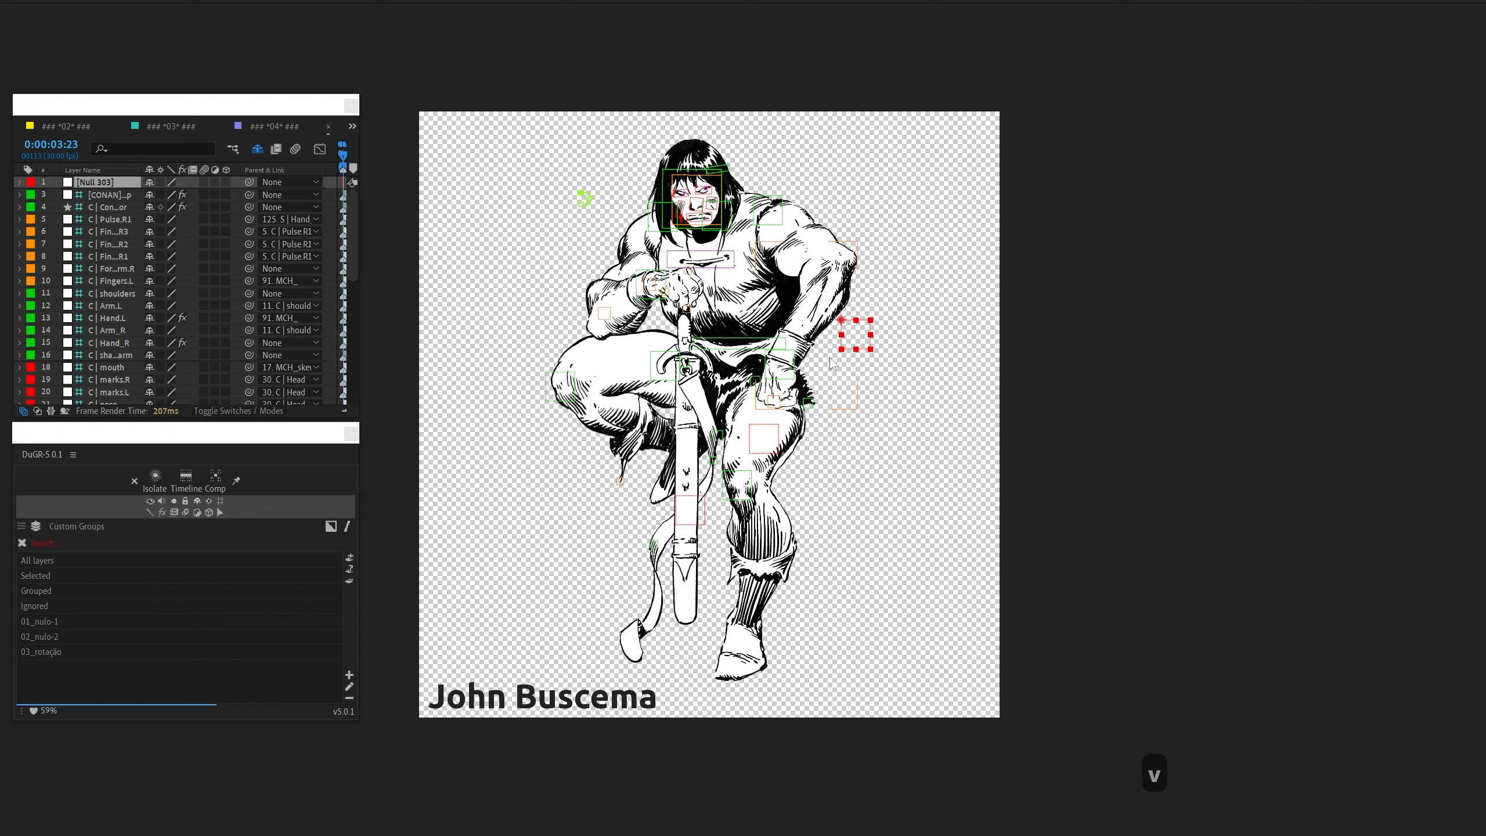
pyautogui.moveTo(820, 350); pyautogui.dragTo(824, 352)
pyautogui.hotkey('ctrl', 'shift', 'y')
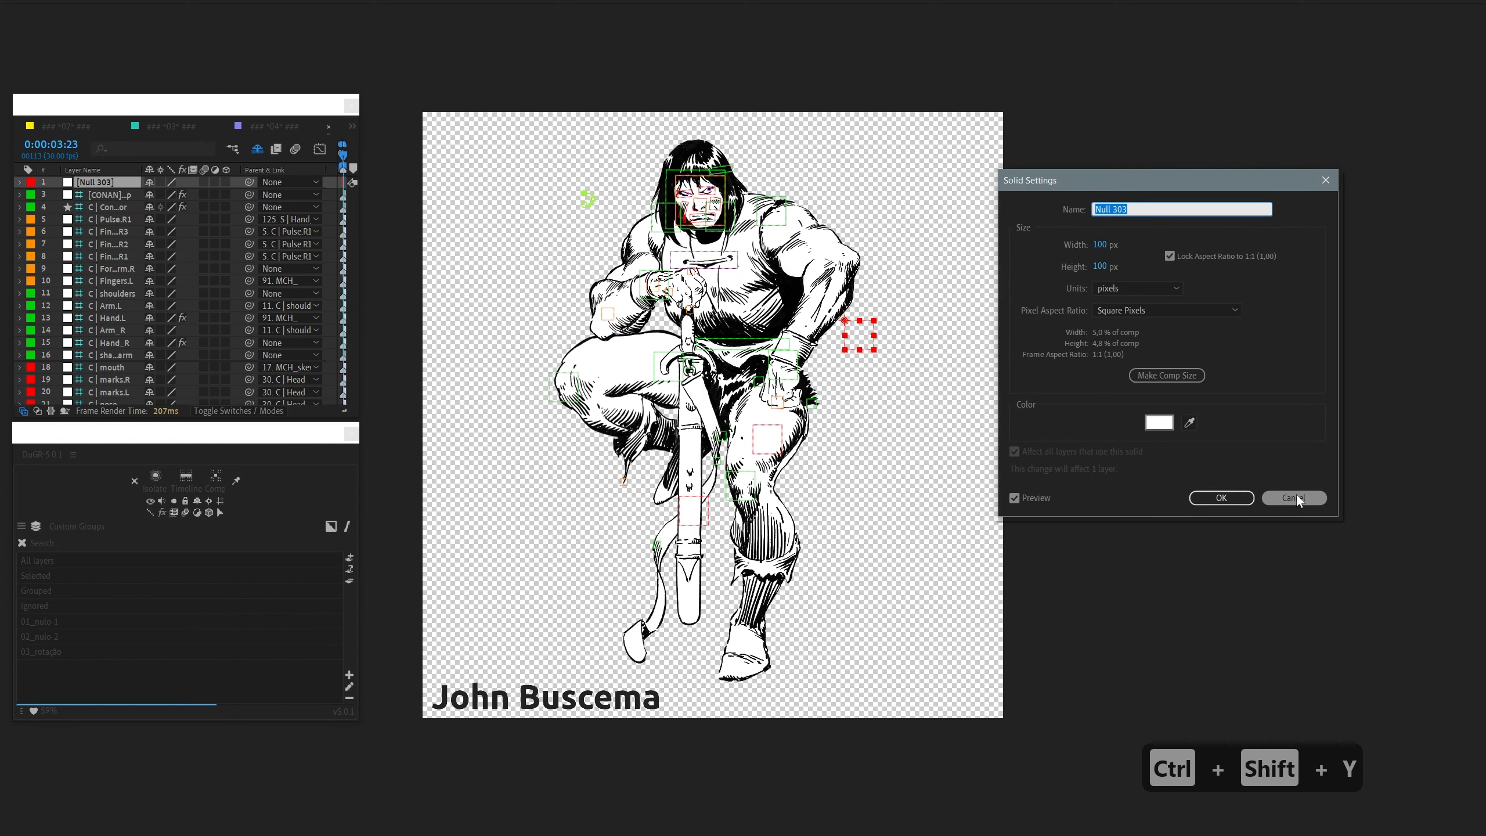
pyautogui.click(1295, 494)
pyautogui.press('p')
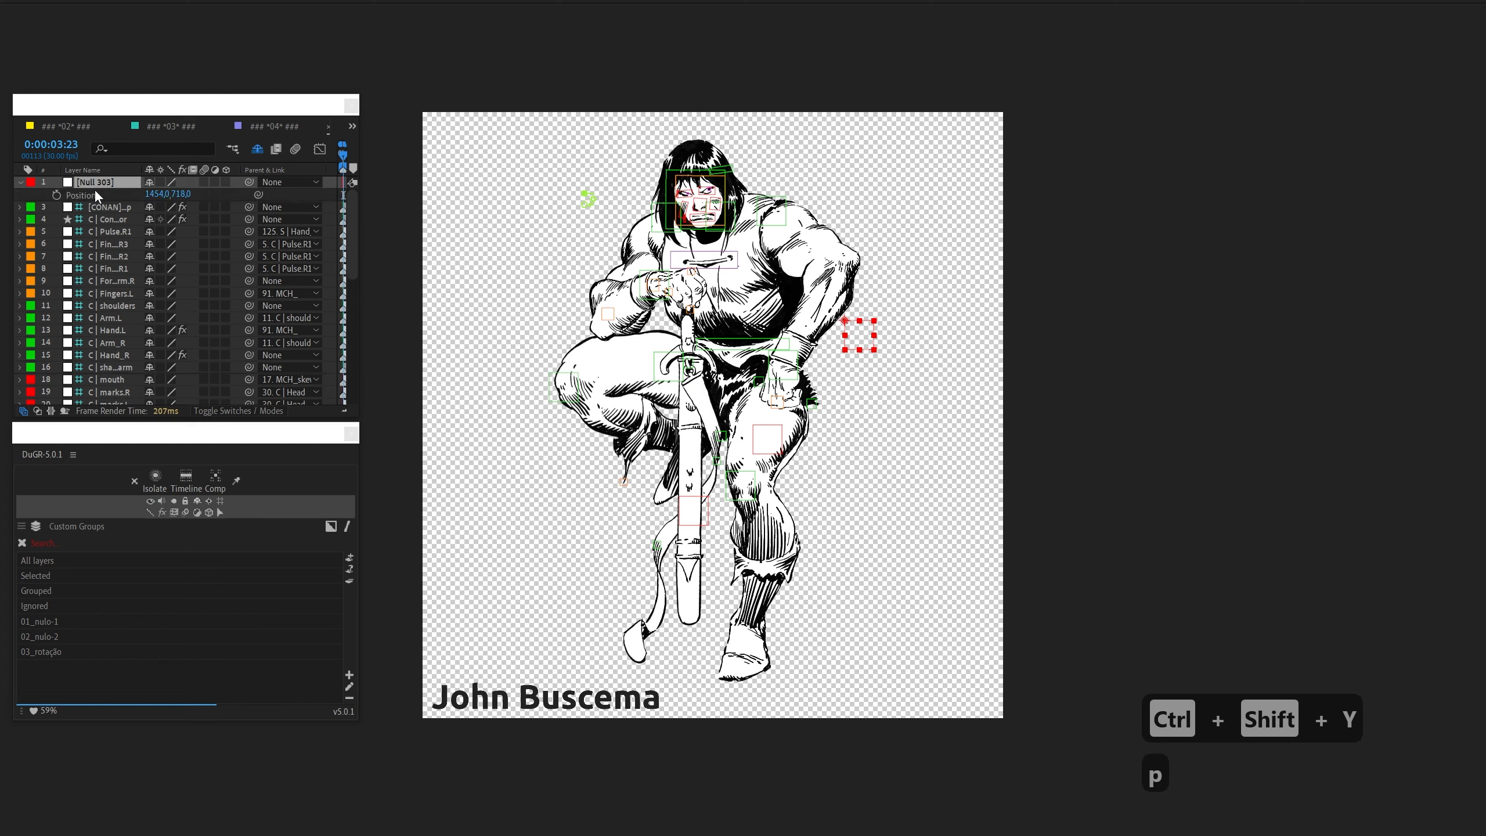
pyautogui.click(161, 194)
pyautogui.write('0')
pyautogui.press('Return')
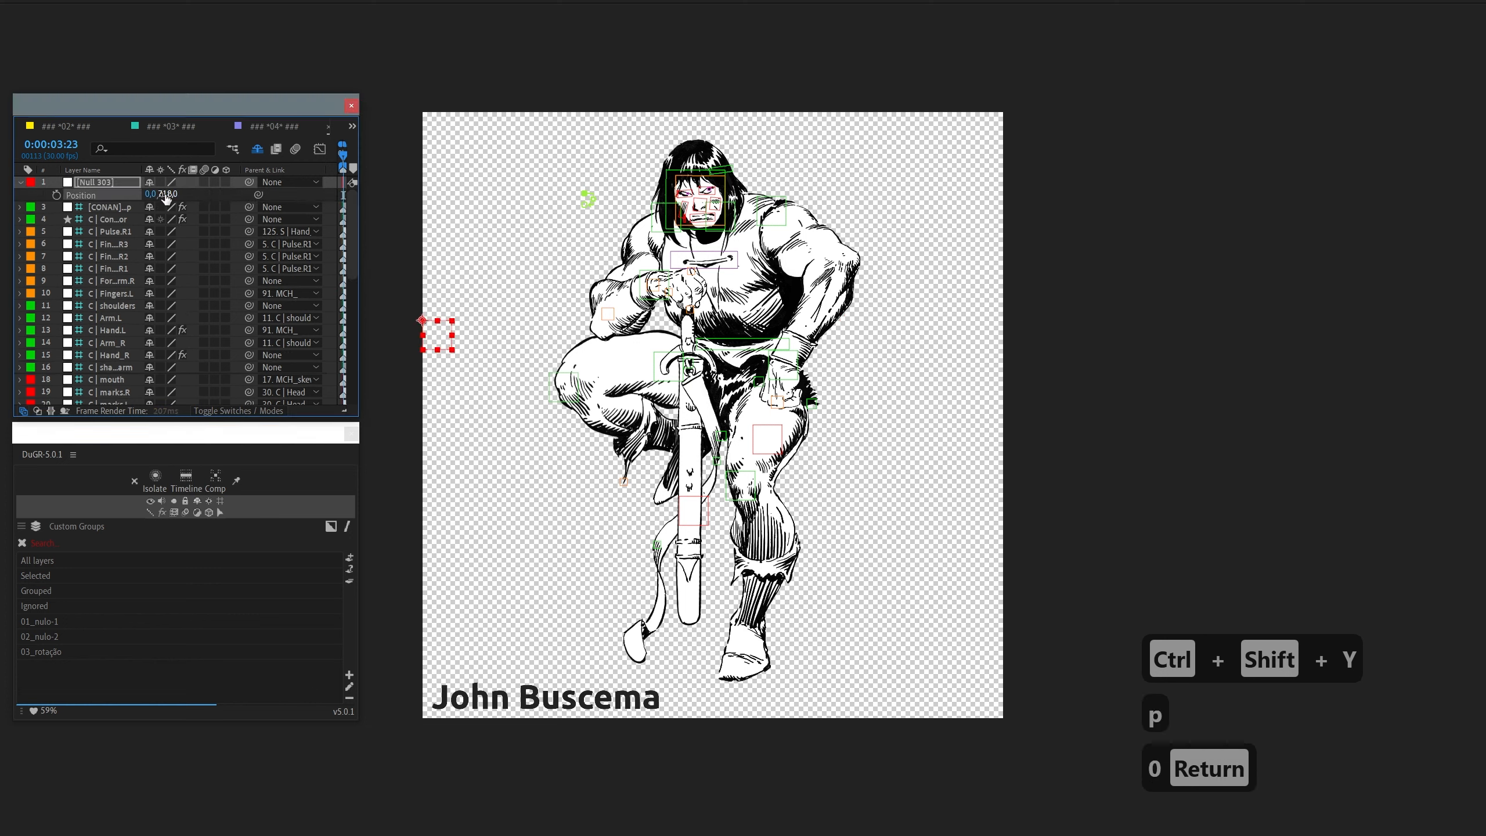
pyautogui.click(166, 194)
pyautogui.write('0')
pyautogui.press('Return')
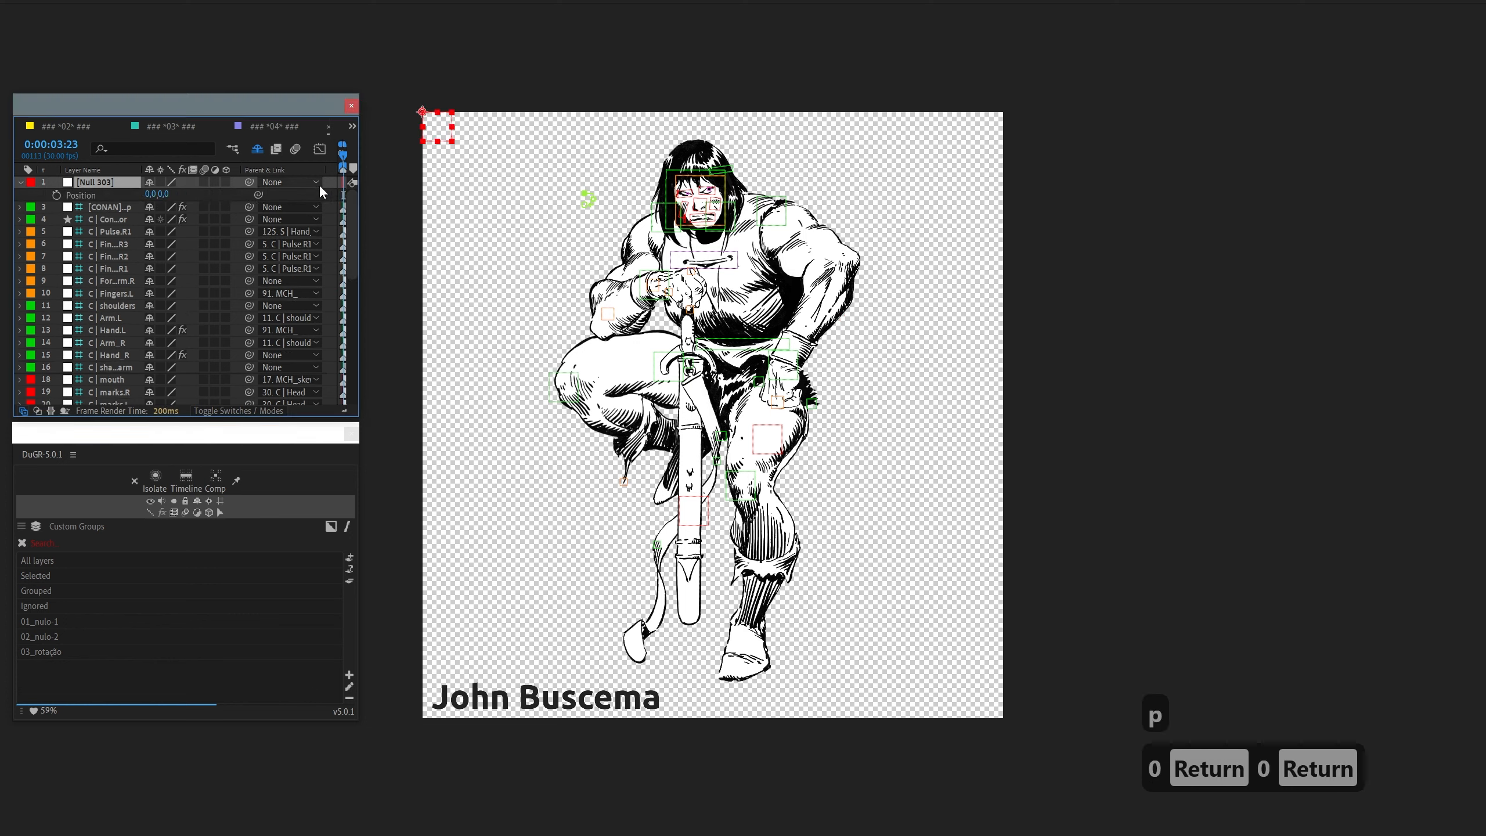
# Step: Parent the waist, chest and shoulders controllers to the null at the composition's origin
pyautogui.click(748, 347)
pyautogui.keyDown('shift'); pyautogui.click(723, 260); pyautogui.keyUp('shift')
pyautogui.keyDown('shift'); pyautogui.click(735, 226); pyautogui.keyUp('shift')
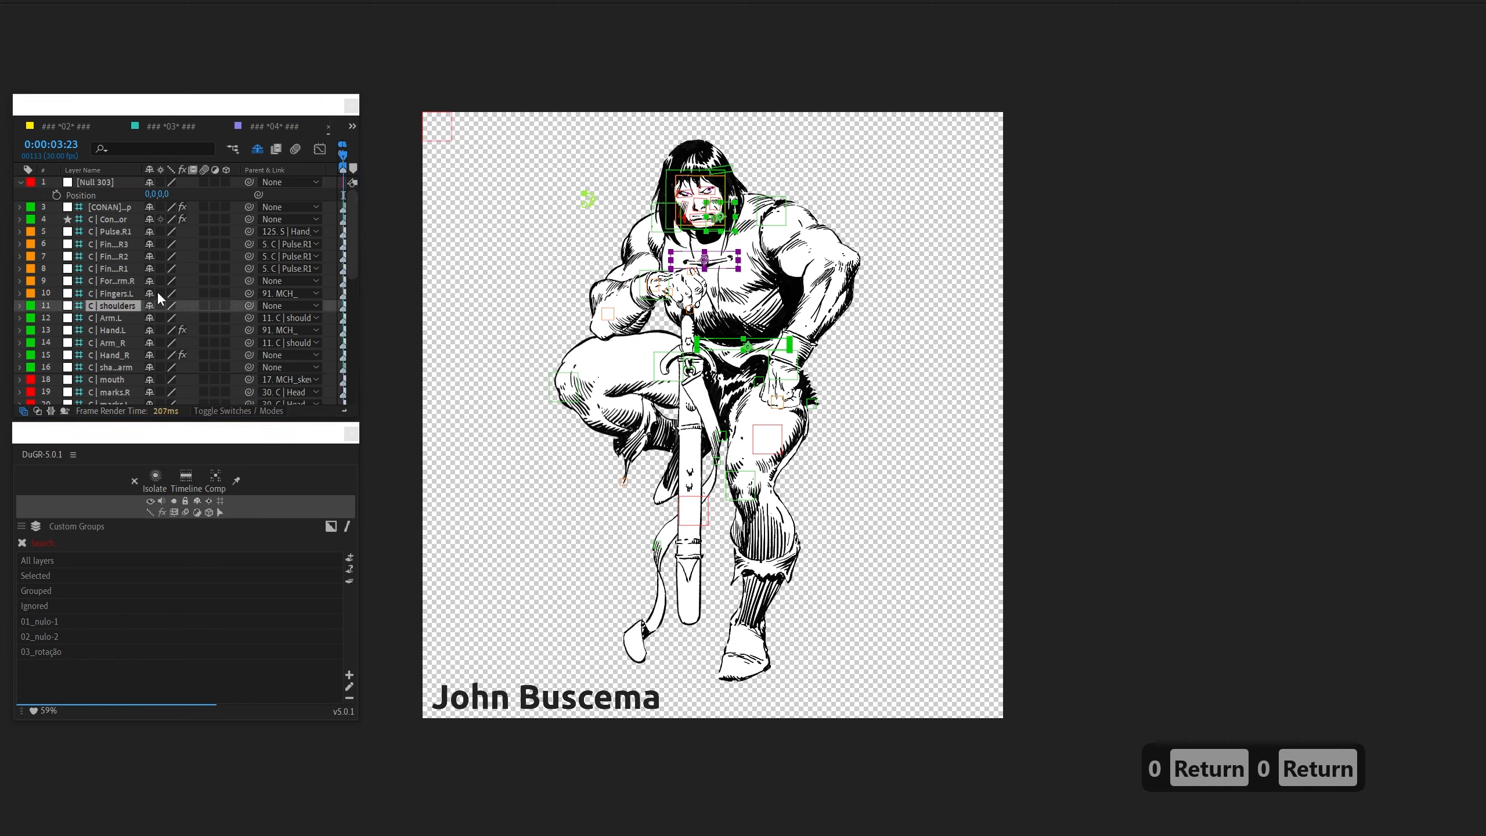
pyautogui.moveTo(248, 304); pyautogui.dragTo(116, 189)
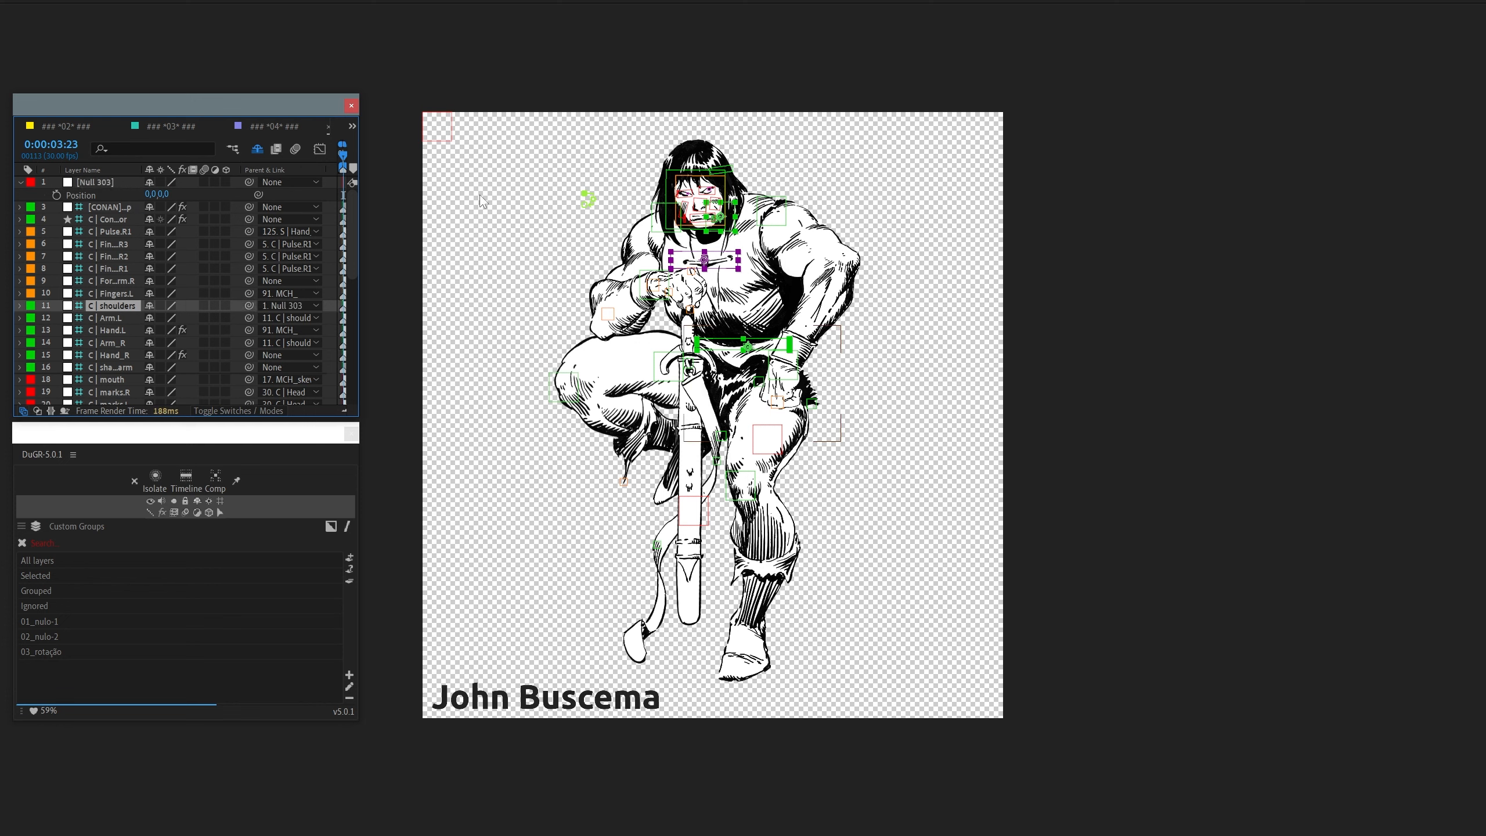
# Step: Move the parent null to about position 32, 48, and undo both the move and the parenting
pyautogui.moveTo(436, 128)
pyautogui.mouseDown()
pyautogui.moveTo(426, 135)
pyautogui.moveTo(446, 142)
pyautogui.mouseUp()
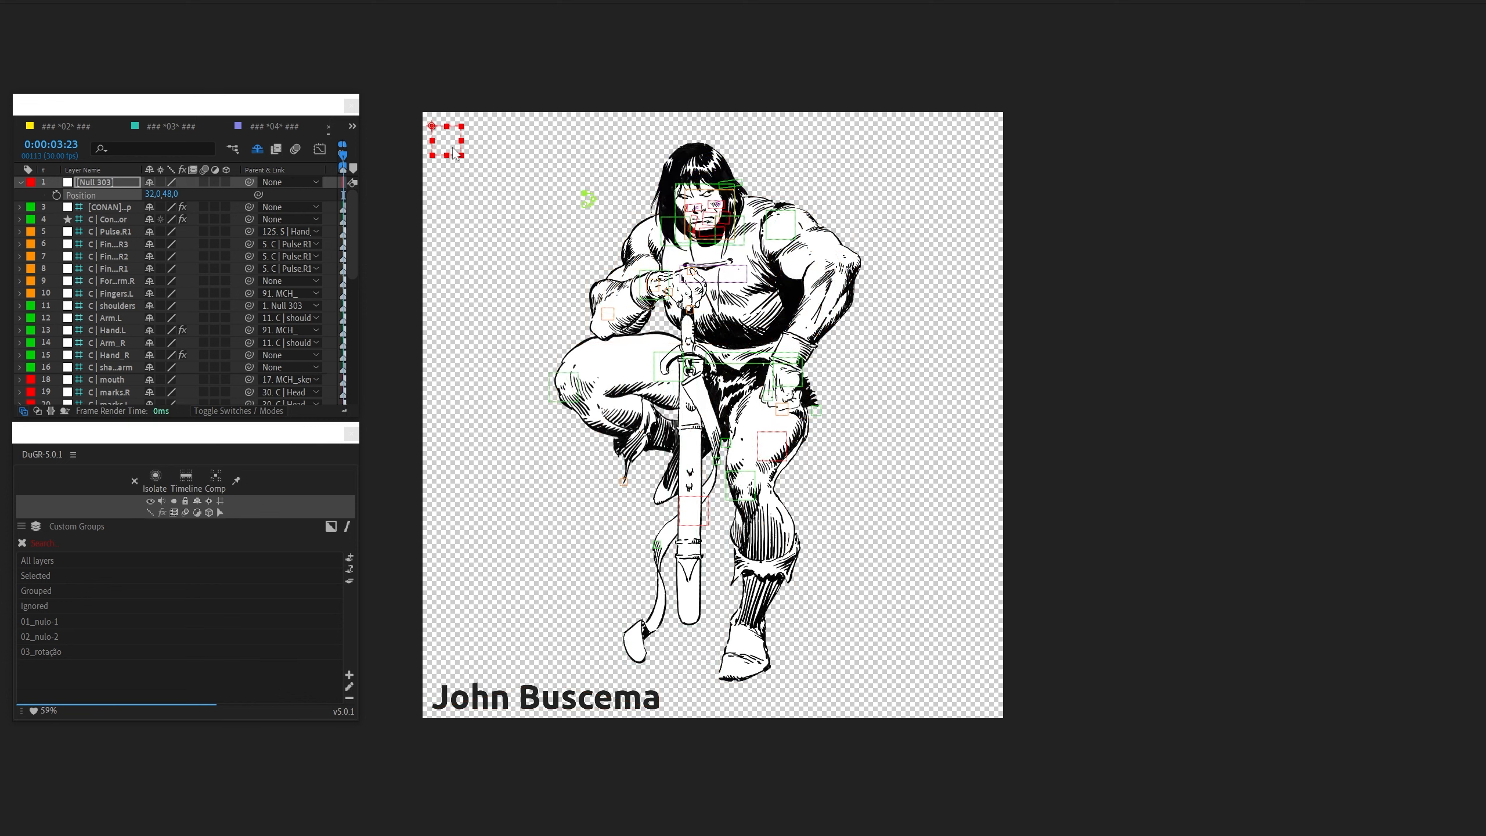
pyautogui.hotkey('ctrl', 'z')
pyautogui.hotkey('ctrl', 'z')
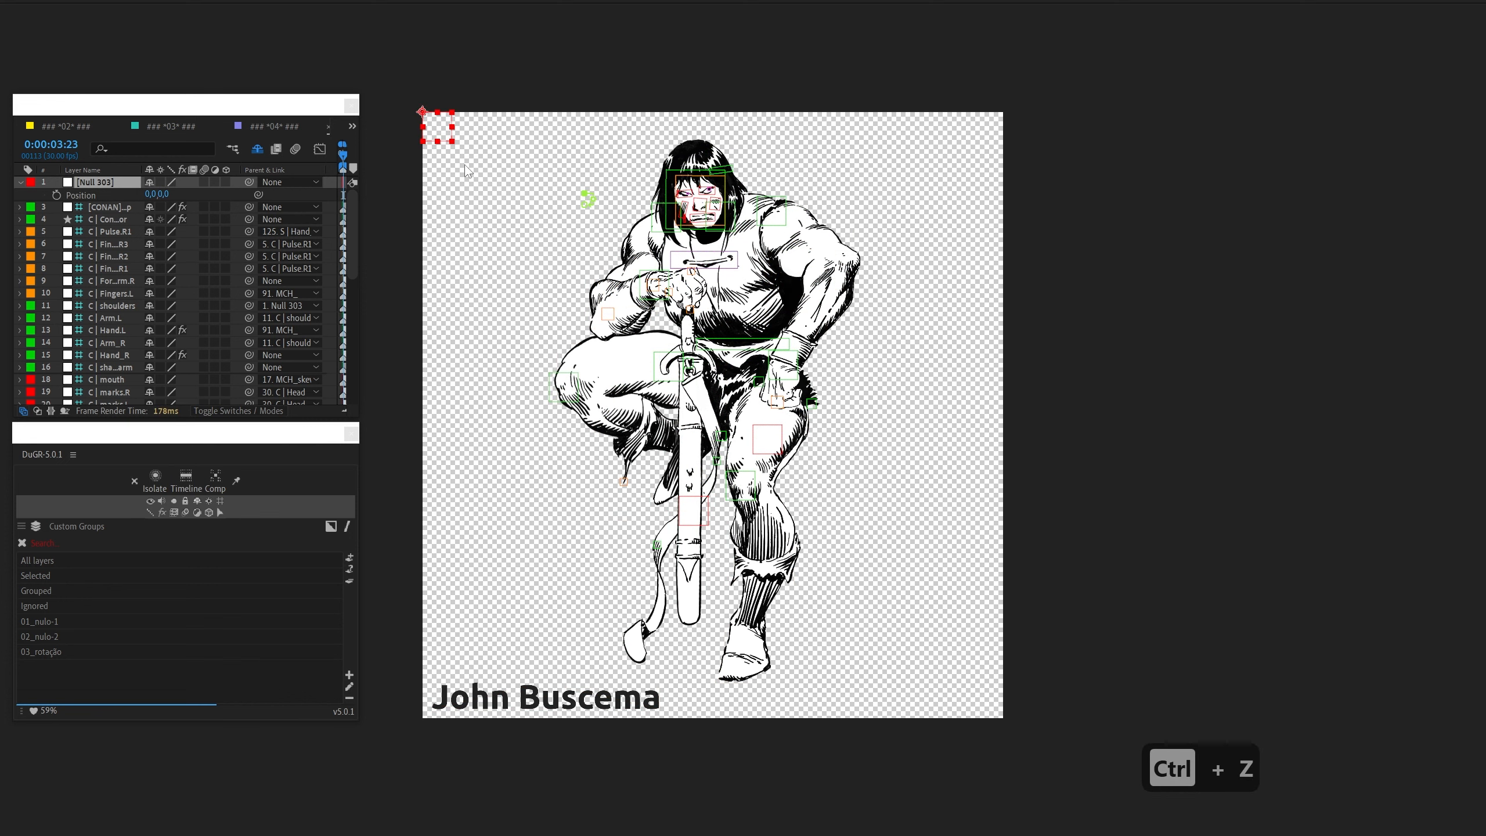
pyautogui.hotkey('ctrl', 'z')
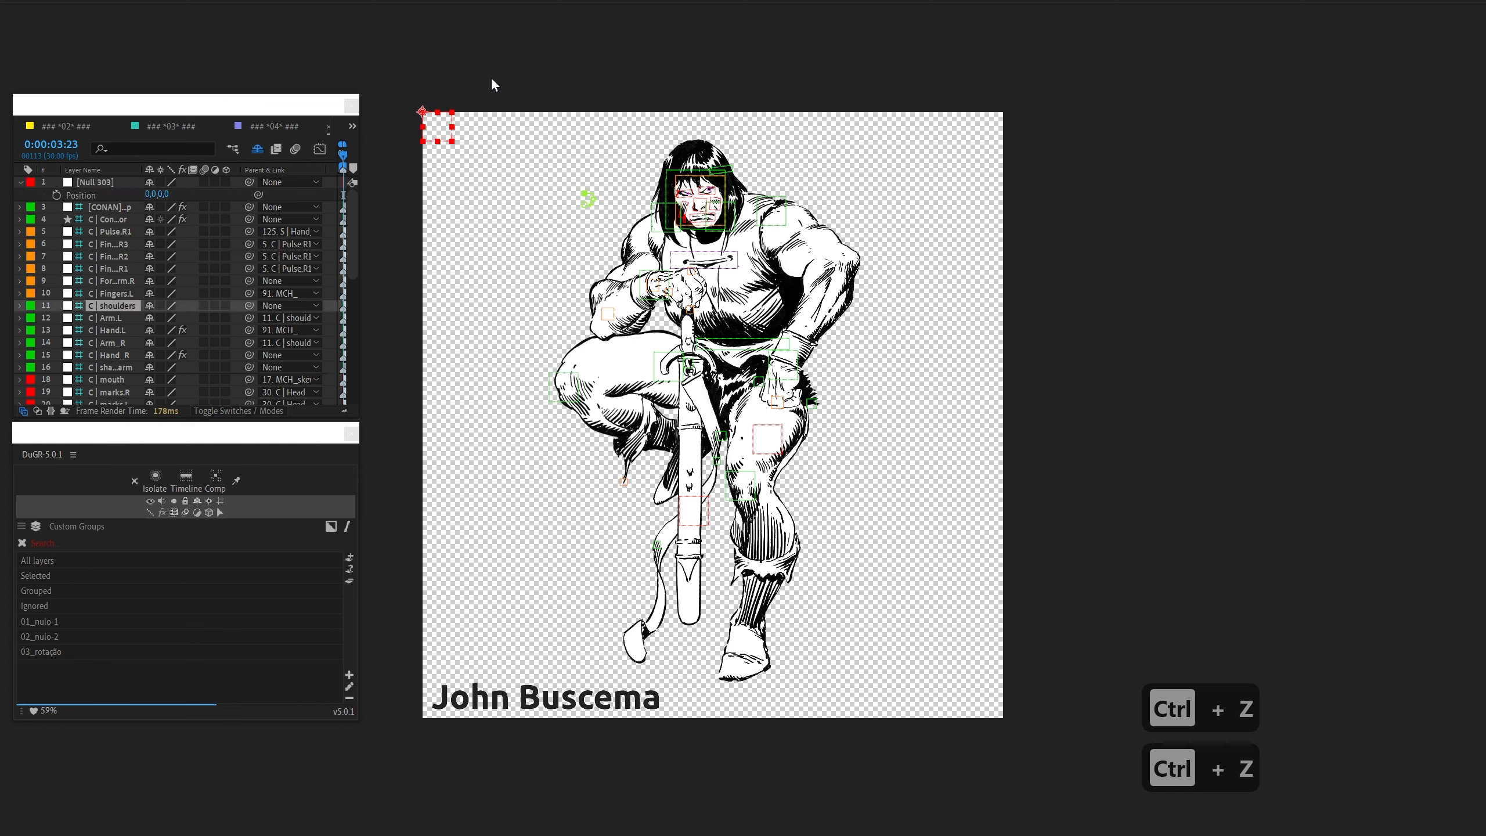
# Step: Resize the null to the composition's size, 2000 by 2088 px
pyautogui.click(491, 84)
pyautogui.click(447, 134)
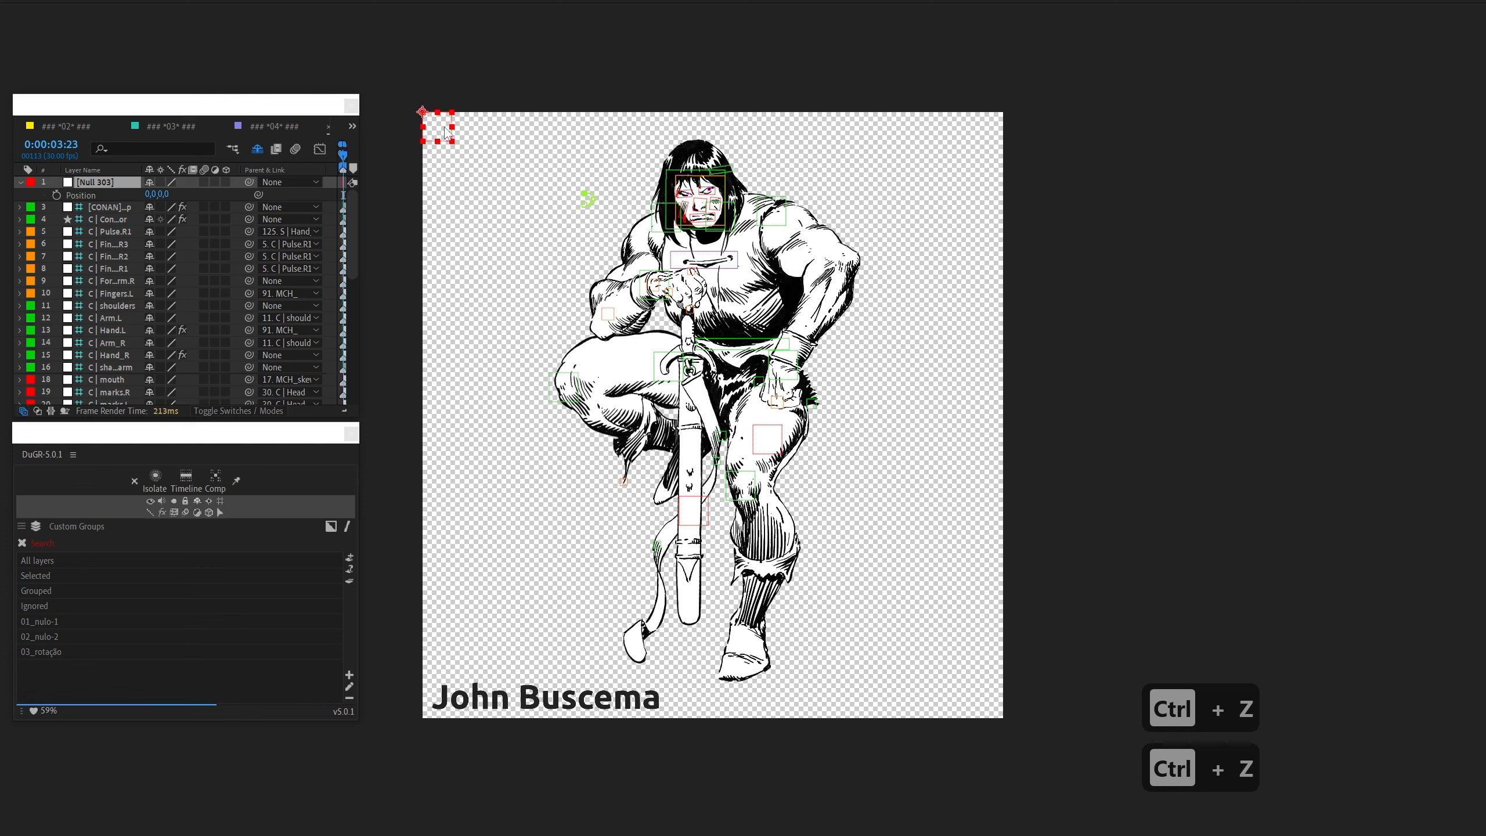
pyautogui.hotkey('ctrl', 'shift', 'y')
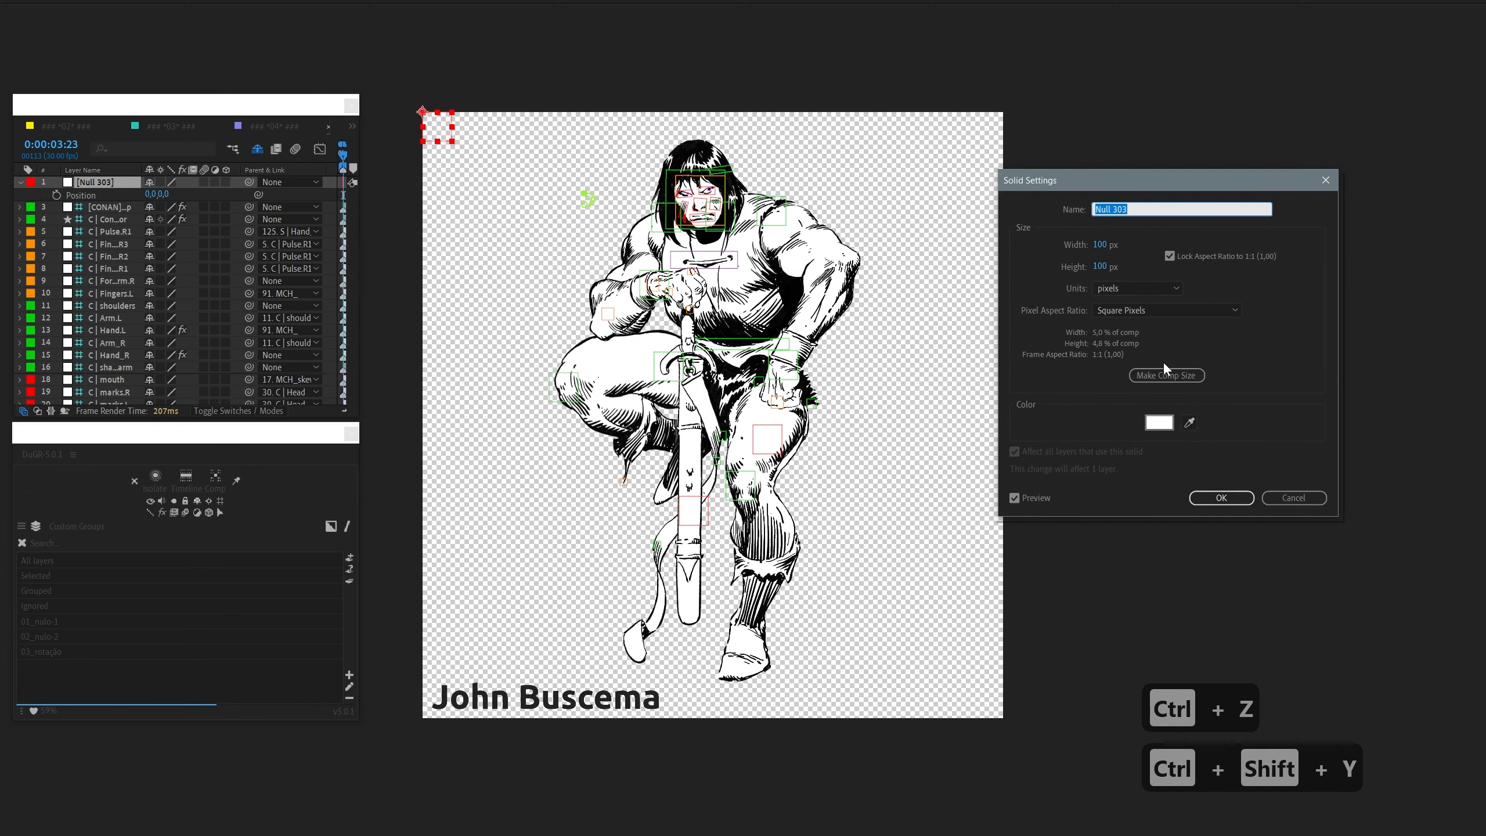
pyautogui.click(1172, 378)
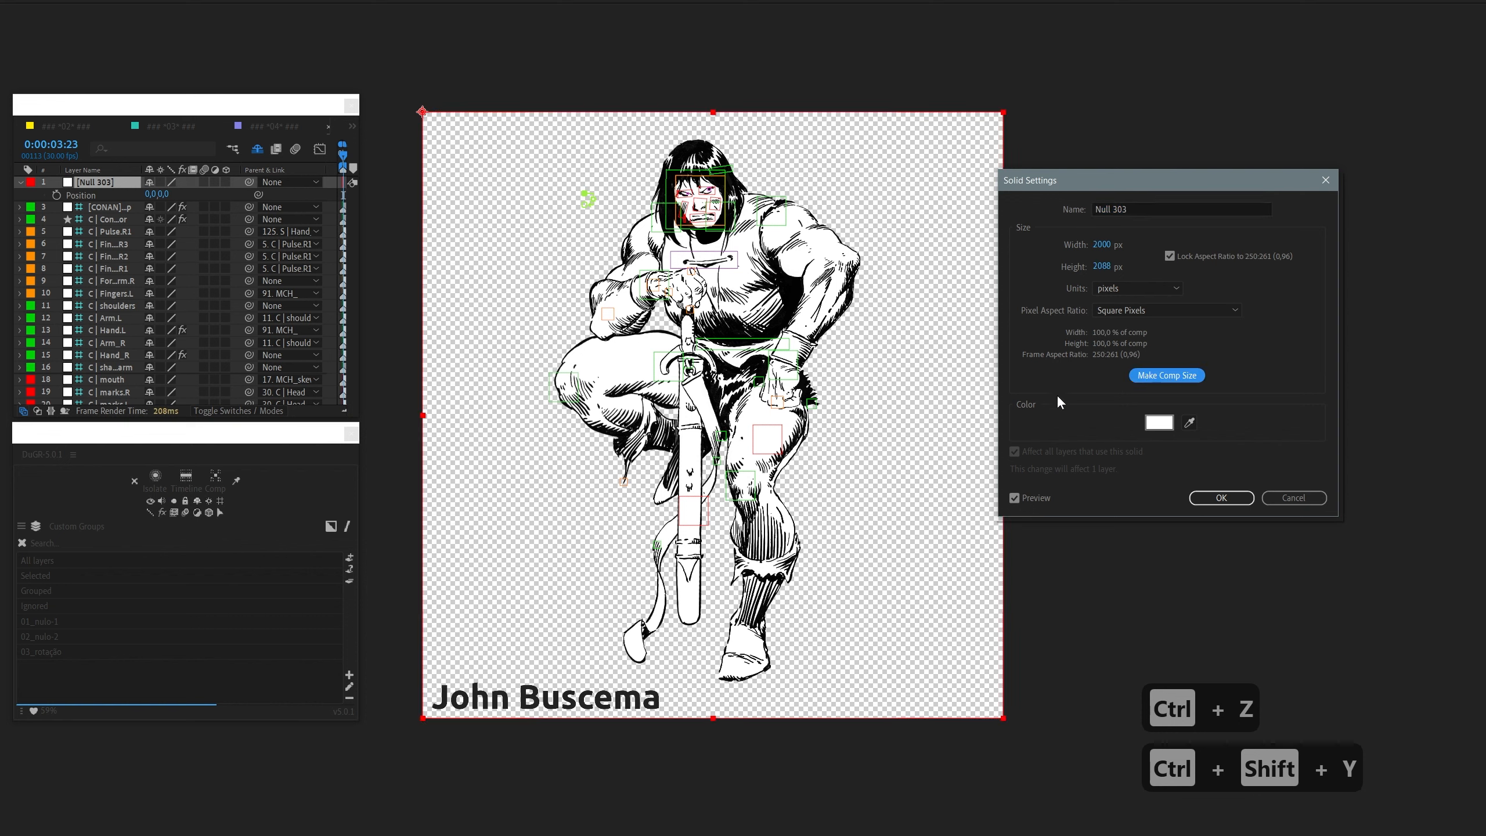
pyautogui.click(1221, 499)
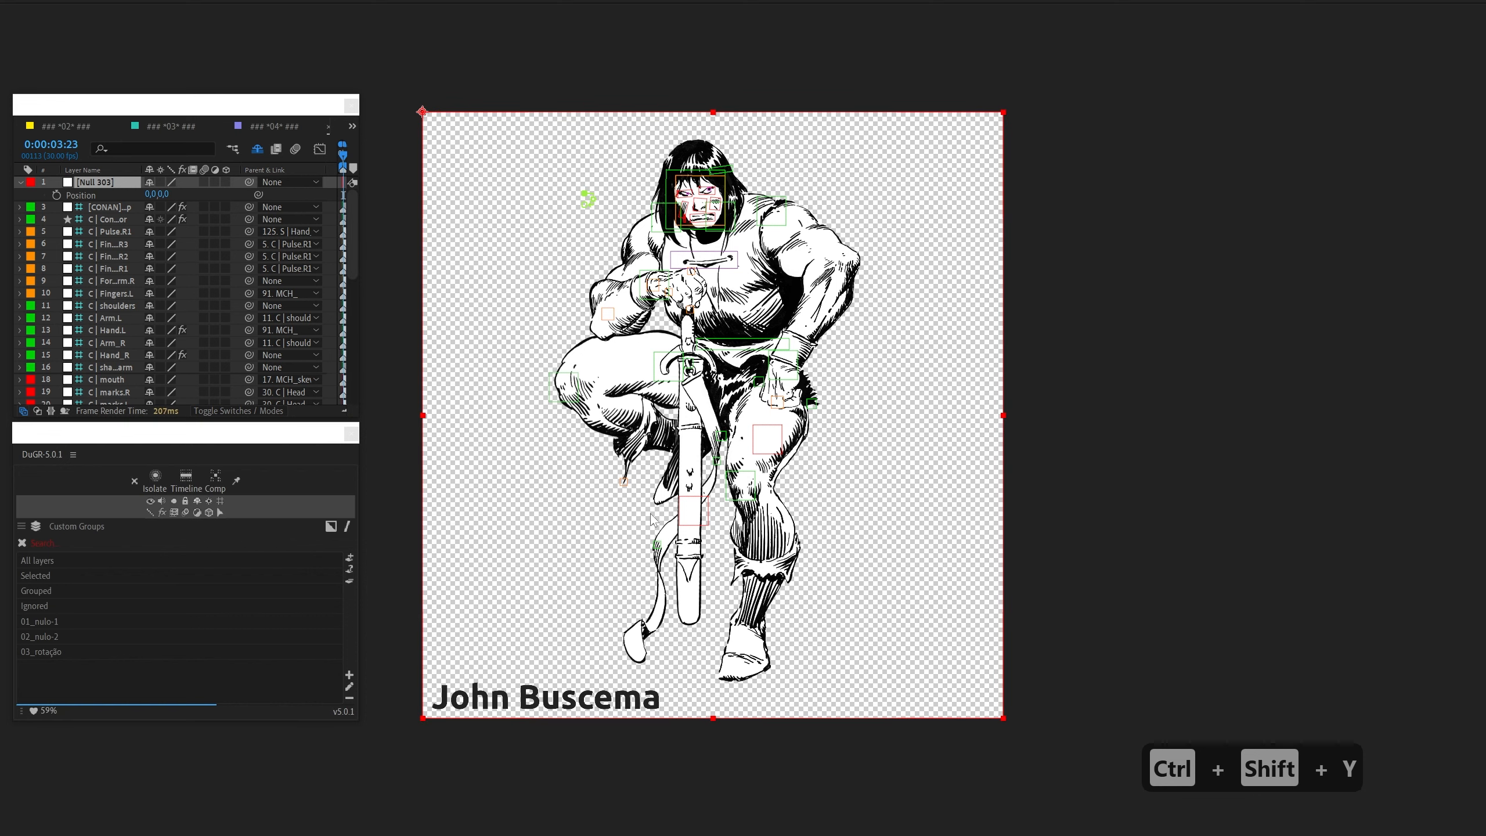
# Step: Draw a rectangular mask on the null around the character's head, torso and arms
pyautogui.press('q')
pyautogui.moveTo(566, 154); pyautogui.dragTo(865, 425)
pyautogui.press('v')
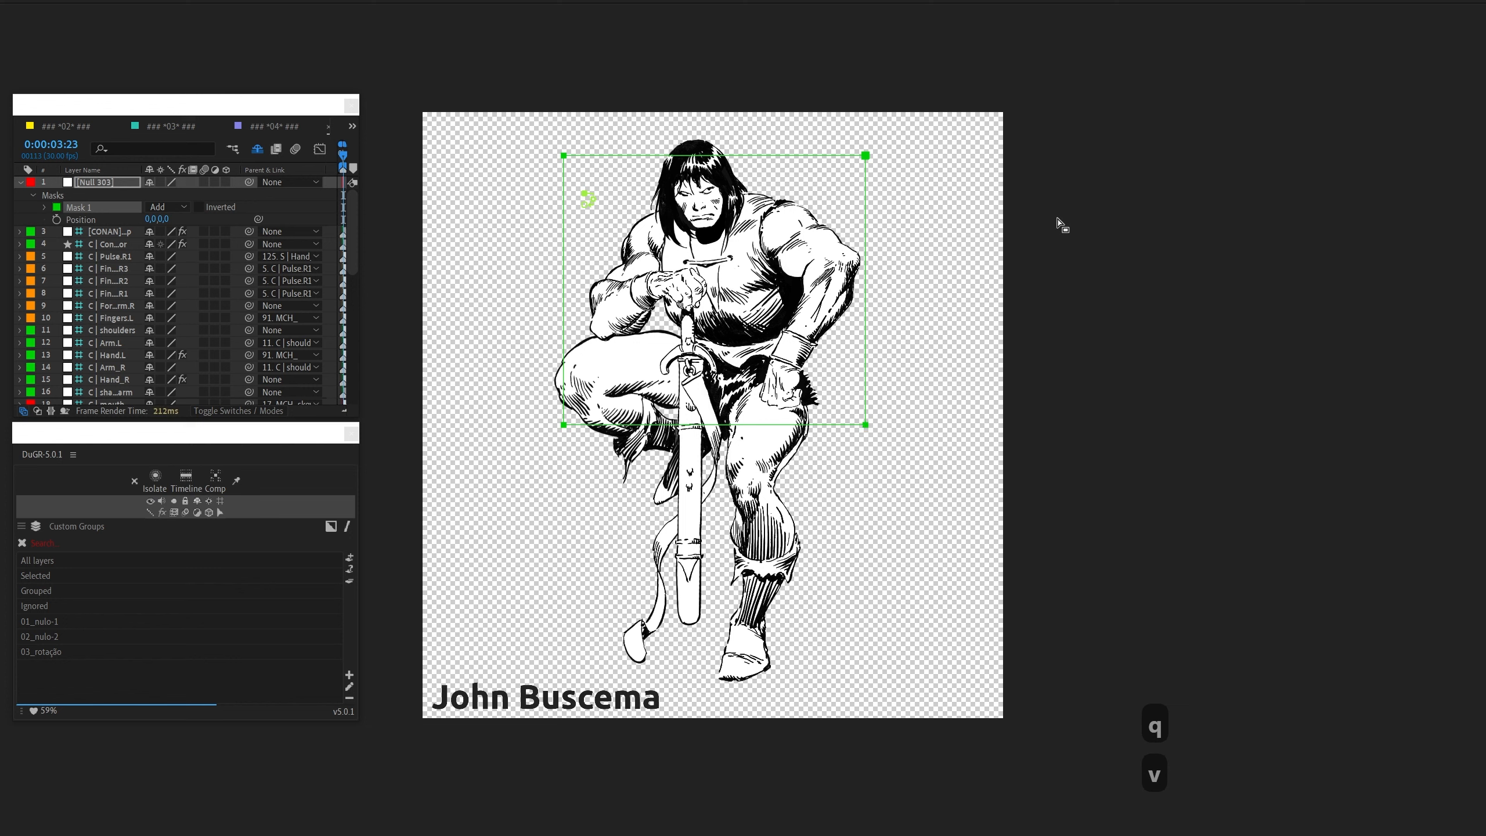
pyautogui.click(1135, 132)
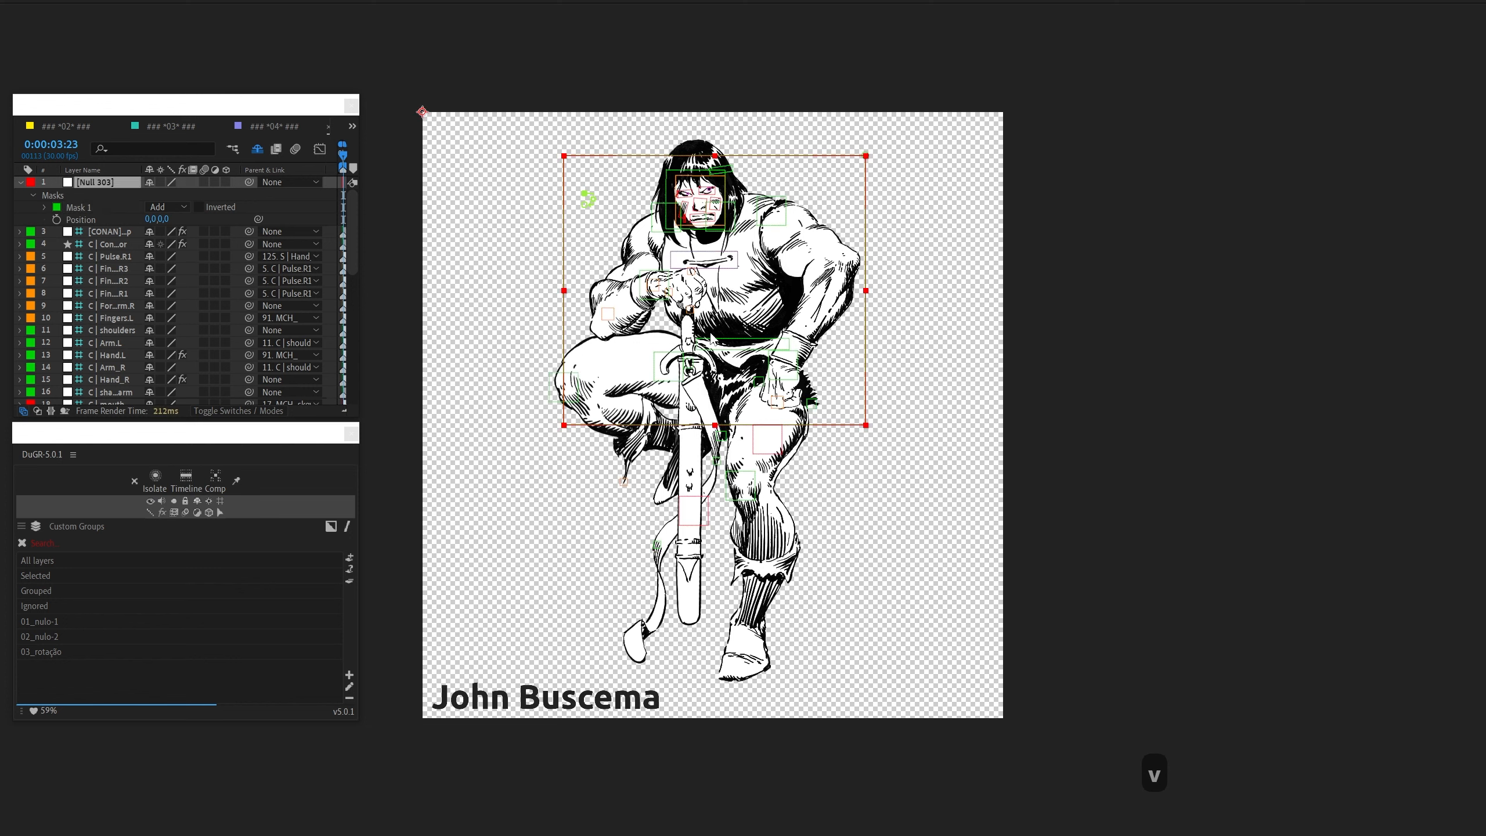
# Step: Shift the null's anchor point to the character's waist at about 1004, 750, and place its layer directly below C | Chest
pyautogui.press('v')
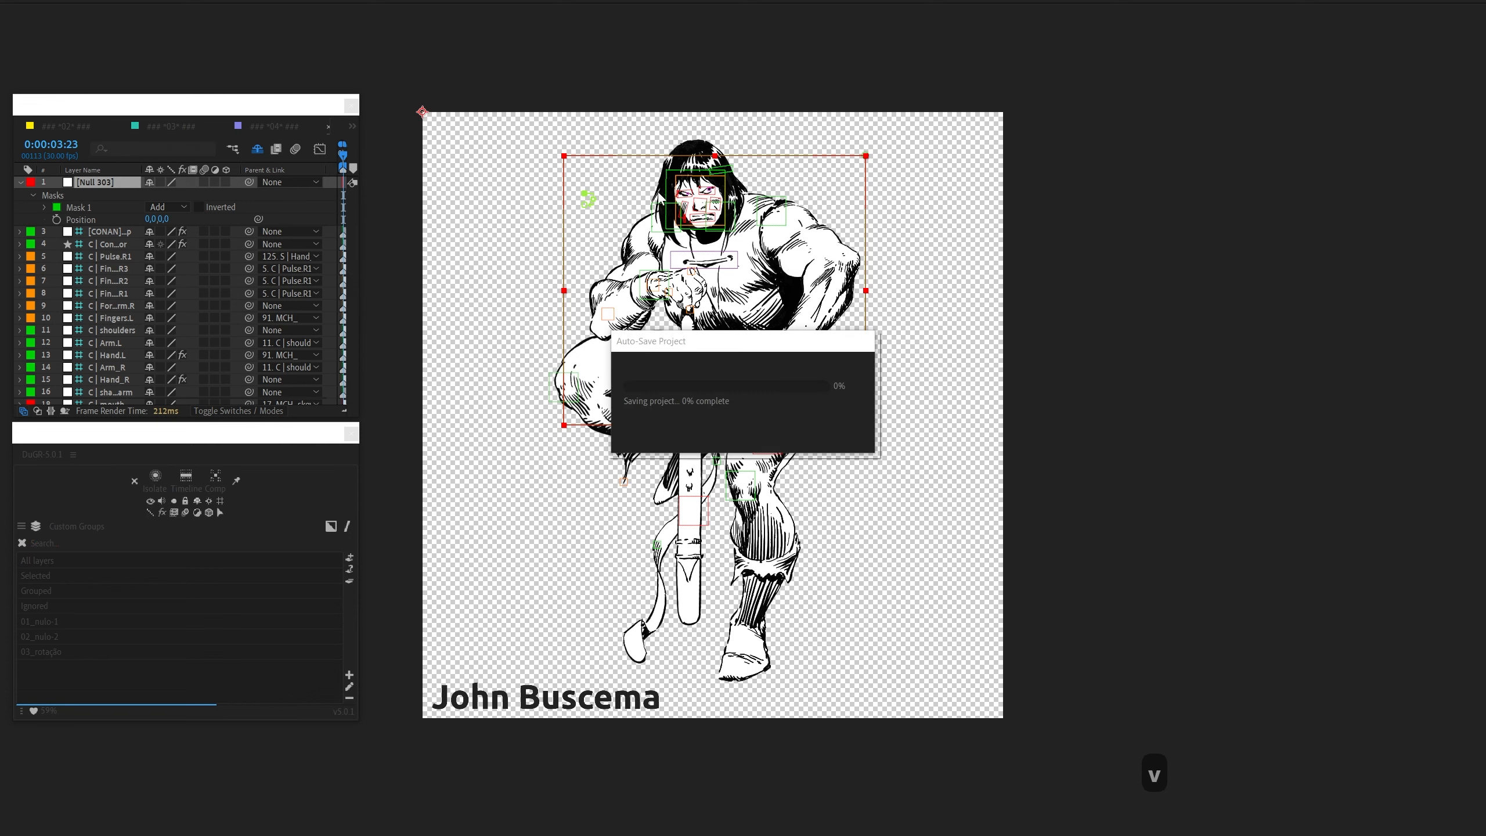
pyautogui.press('y')
pyautogui.moveTo(430, 119); pyautogui.dragTo(720, 337)
pyautogui.press('v')
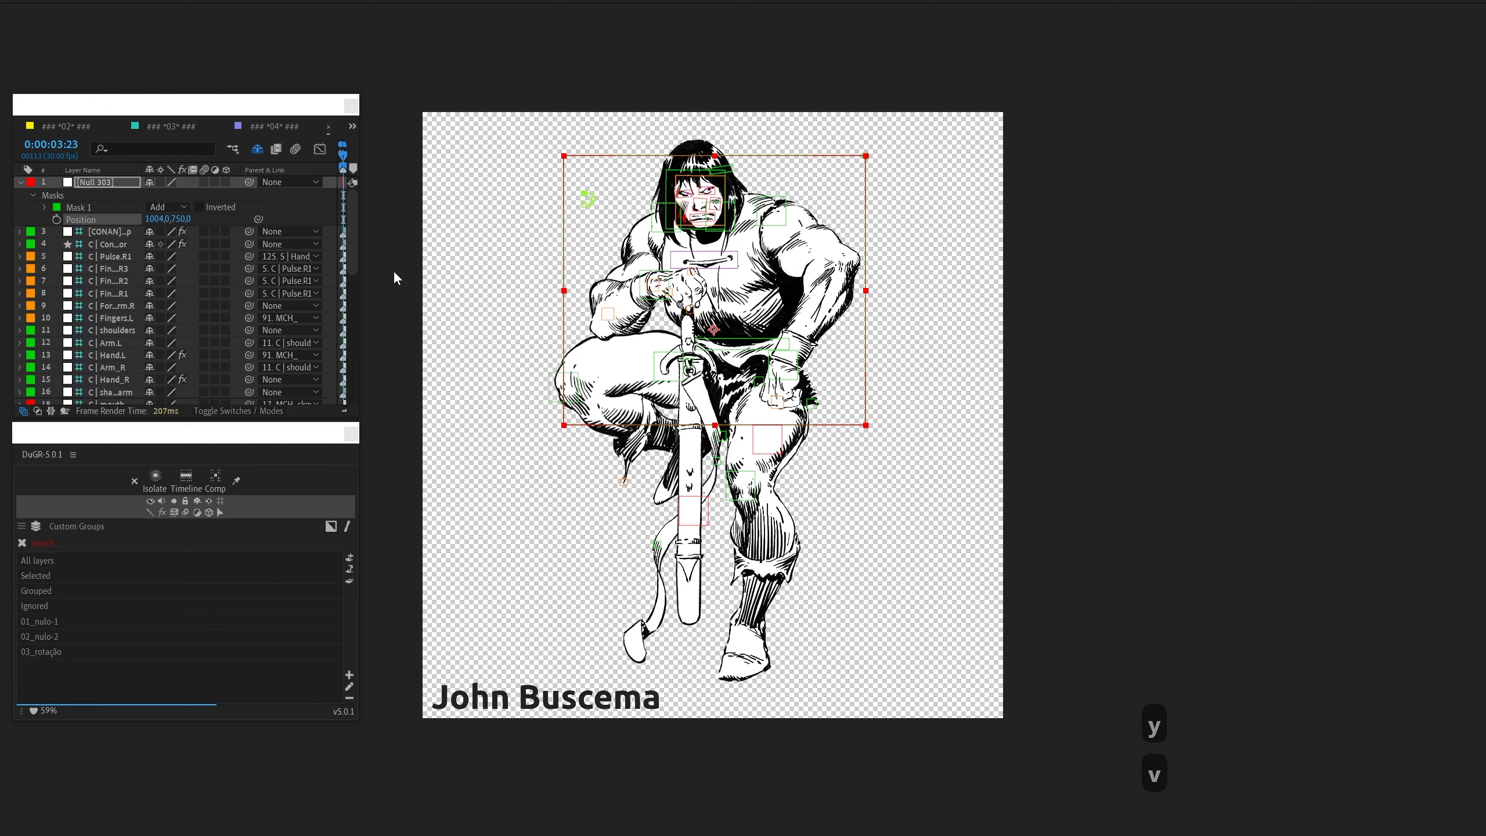
pyautogui.moveTo(114, 184); pyautogui.dragTo(109, 348)
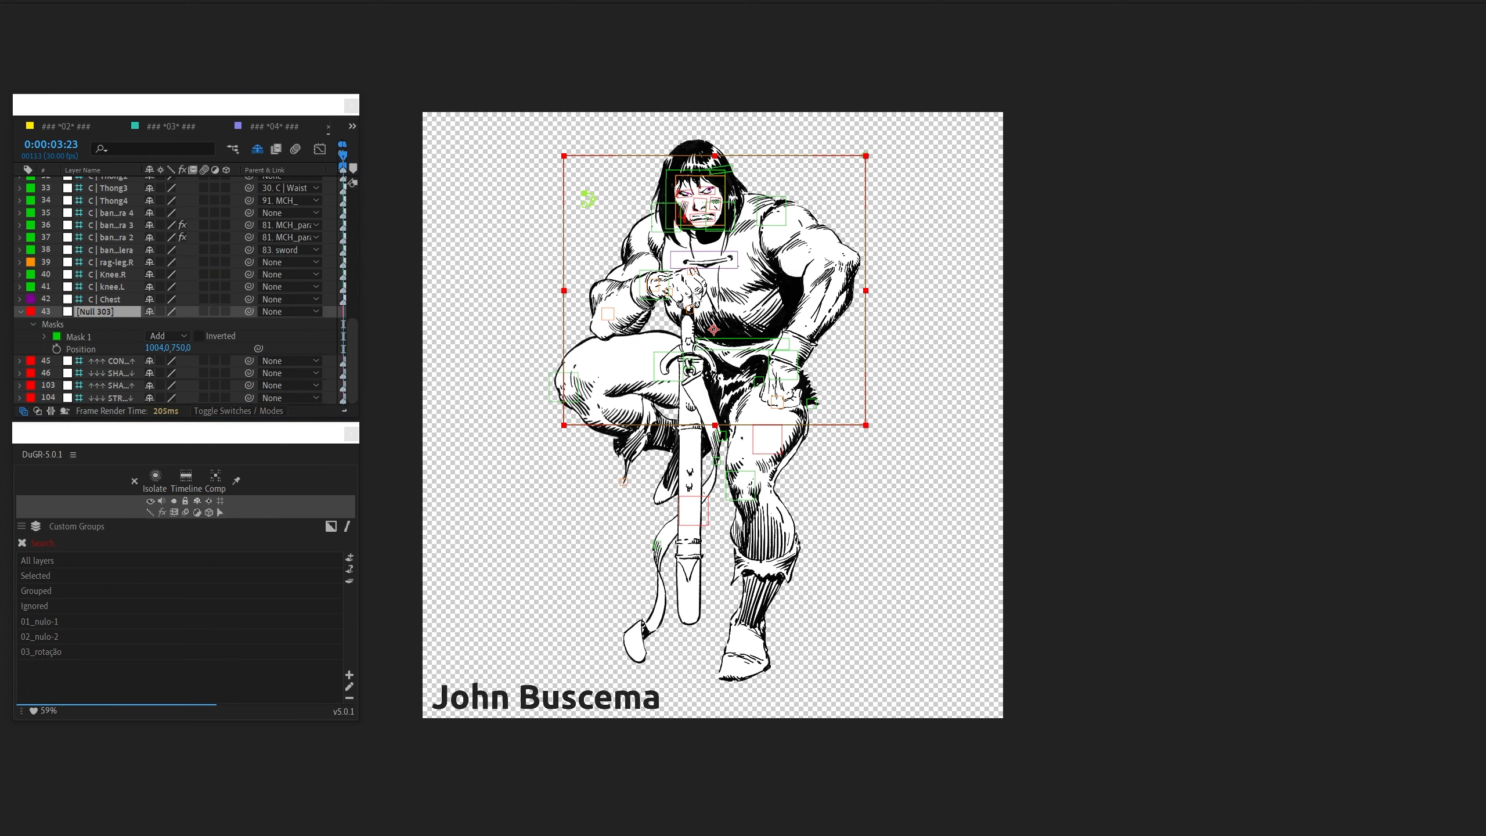
# Step: Parent the selected waist, chest and shoulders controllers to the masked null
pyautogui.press('~')
pyautogui.click(719, 266)
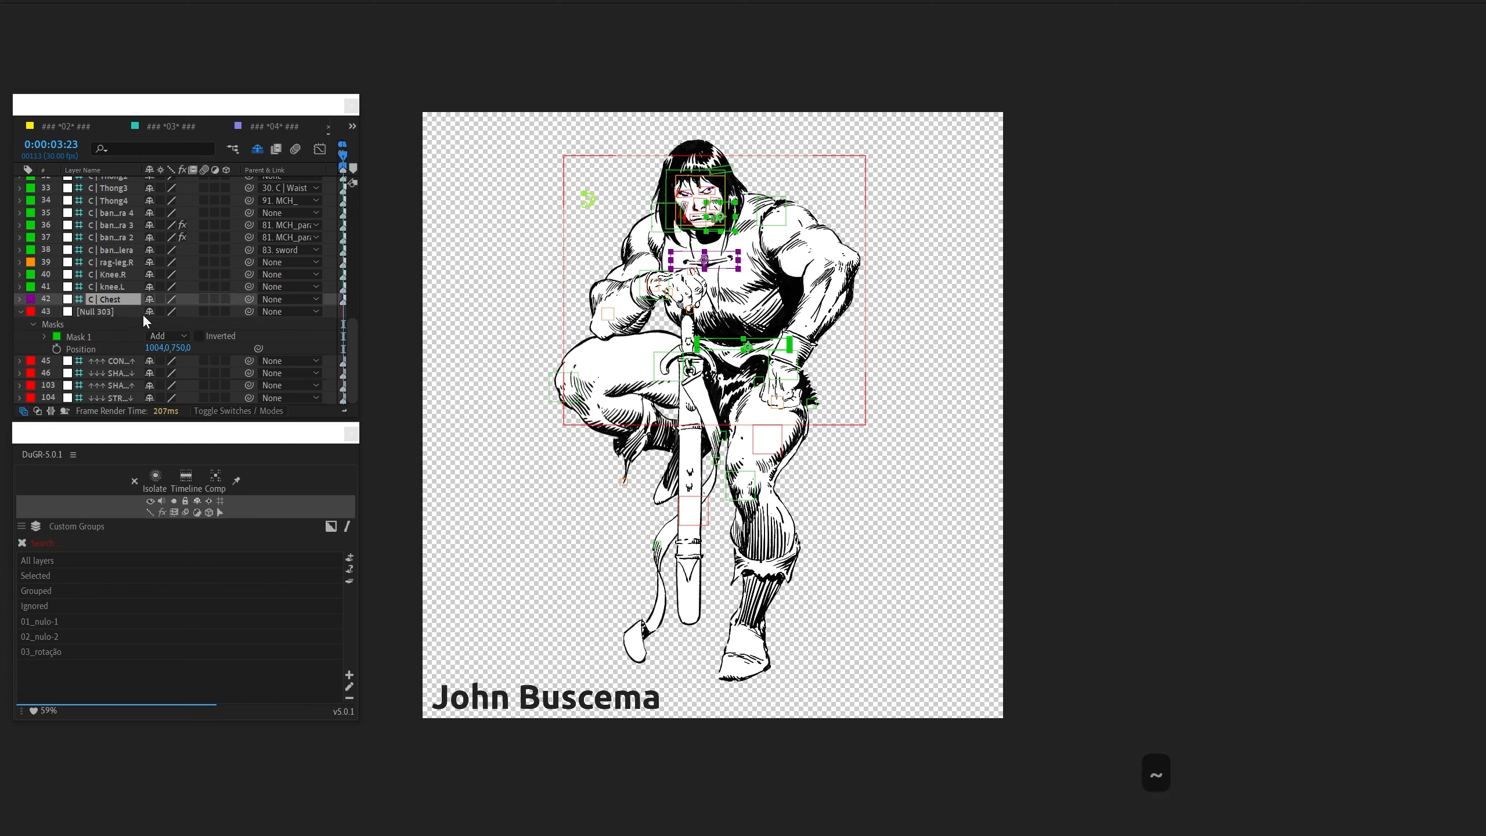
pyautogui.moveTo(249, 299); pyautogui.dragTo(114, 314)
# Step: Try moving the masked null slightly together with its children, and undo the change
pyautogui.click(114, 315)
pyautogui.moveTo(796, 210); pyautogui.dragTo(791, 213)
pyautogui.hotkey('ctrl', 'z')
pyautogui.press('v')
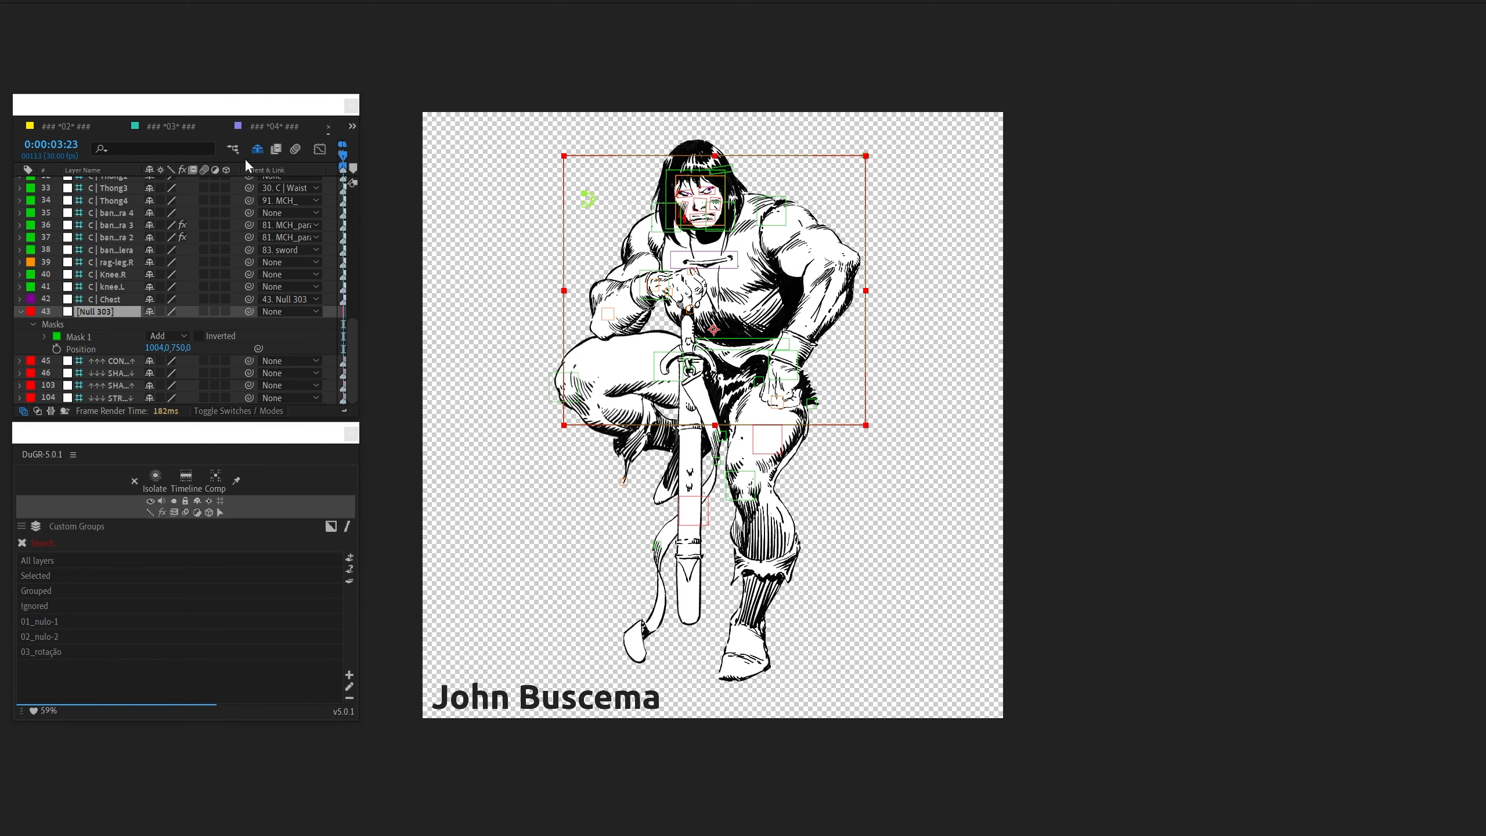
# Step: Return to the ### *01* ### composition and deselect OBJETO NULO 2
pyautogui.click(351, 126)
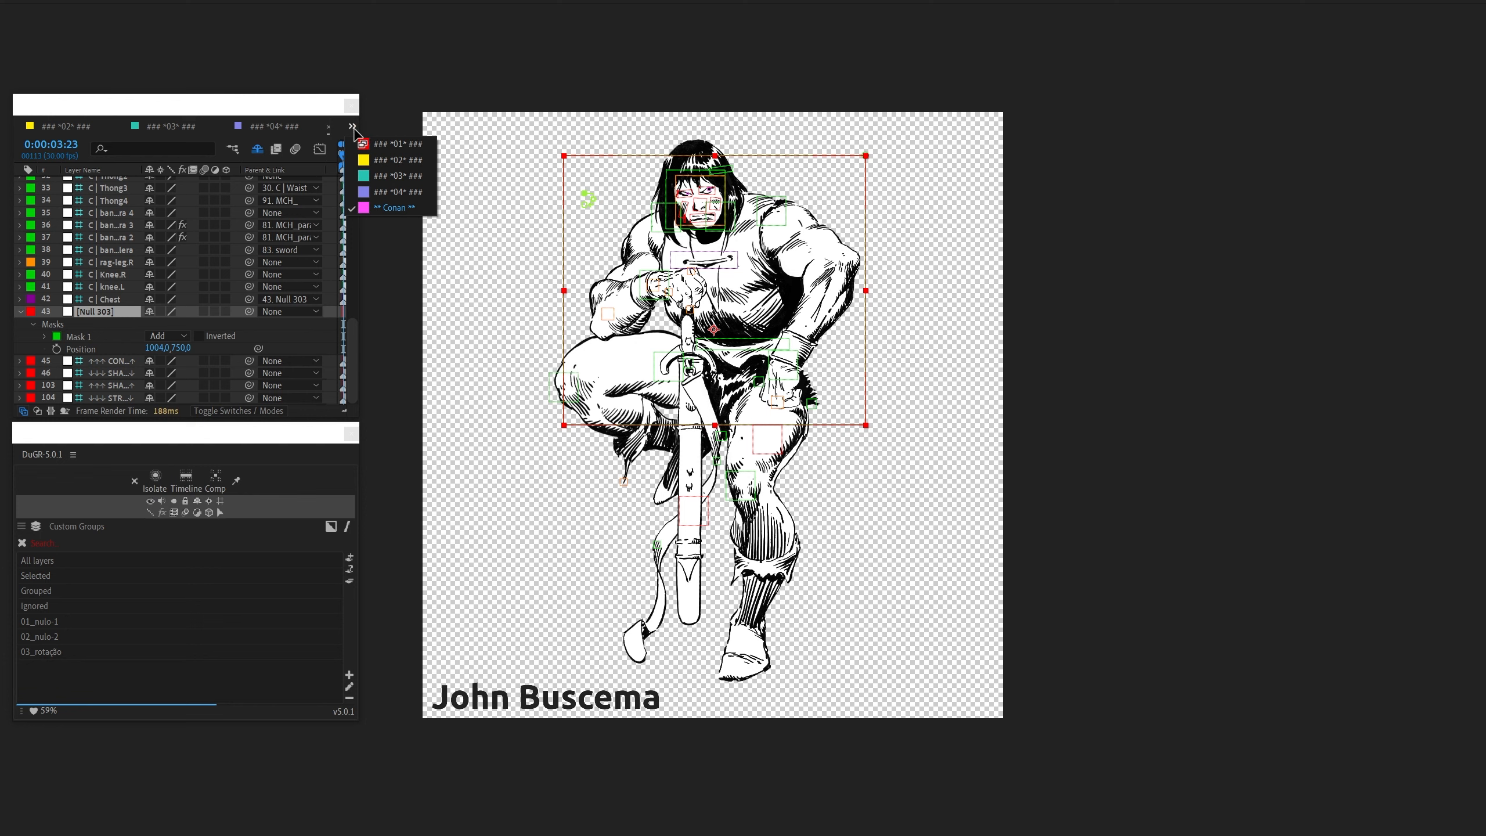
pyautogui.click(383, 141)
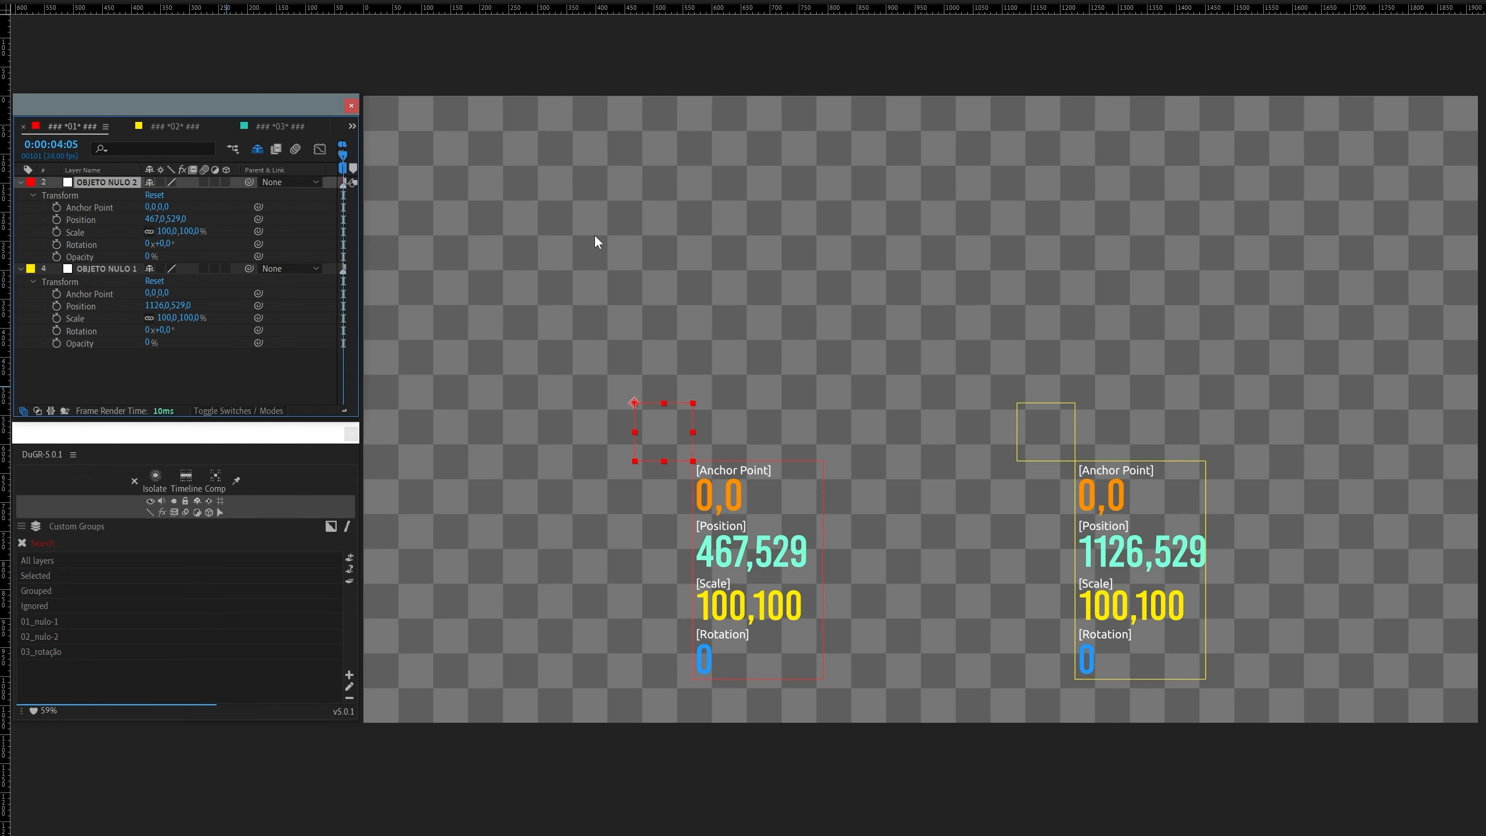
pyautogui.click(595, 235)
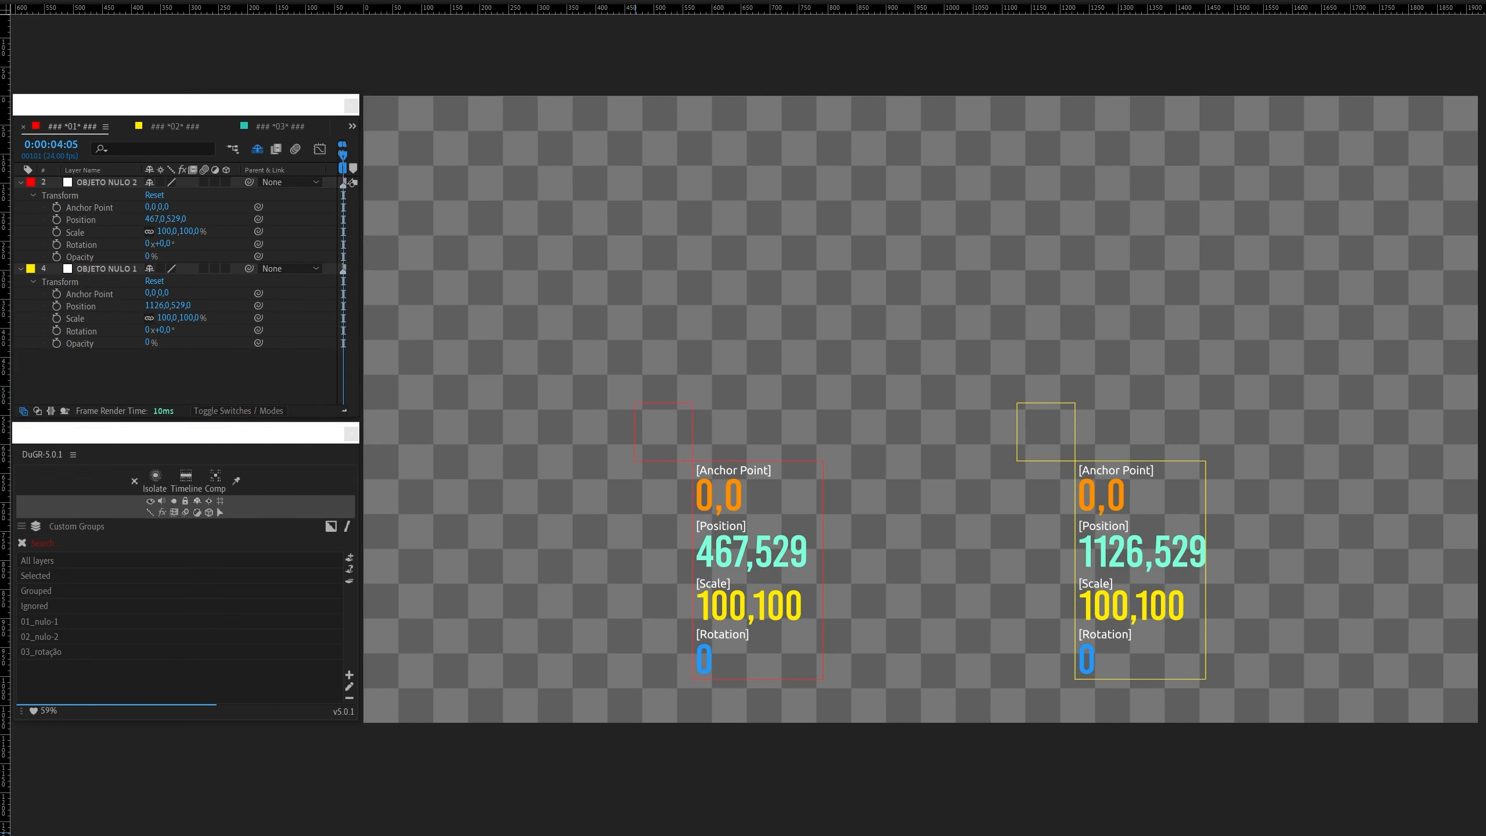